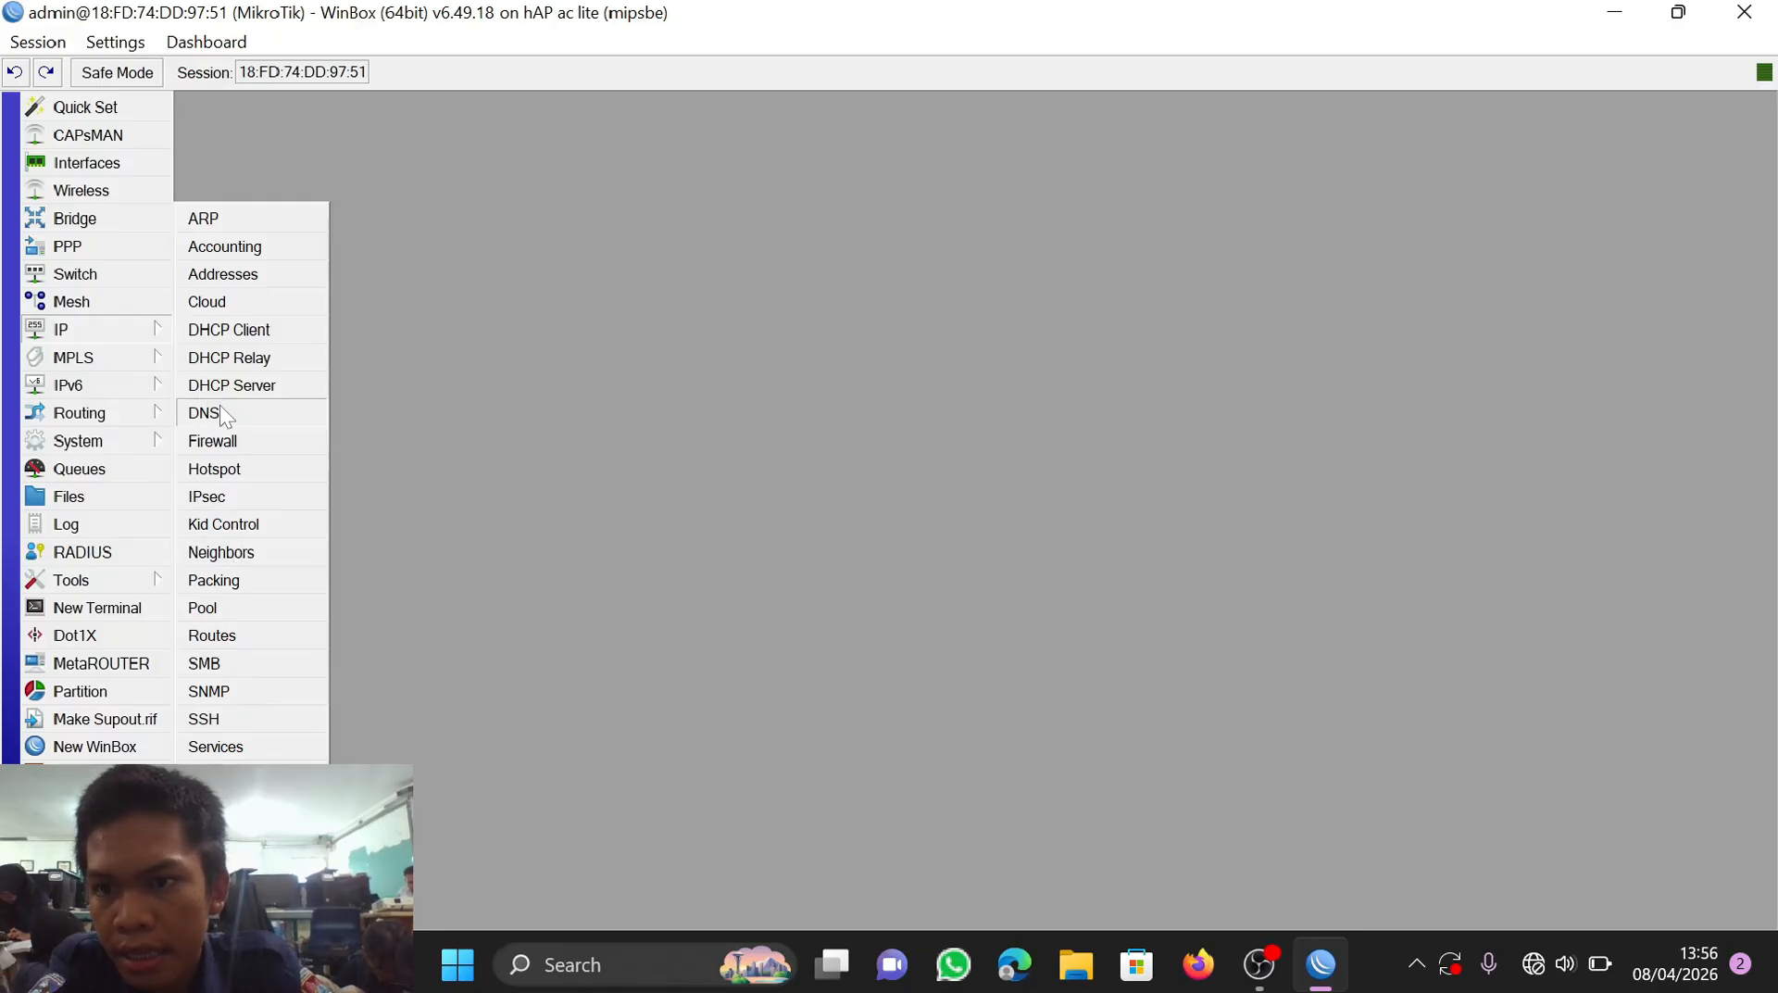
Step: Set the router's system identity to Router A and save it
{"action": "left_click", "coordinate": [96, 412]}
{"action": "left_click", "coordinate": [124, 440]}
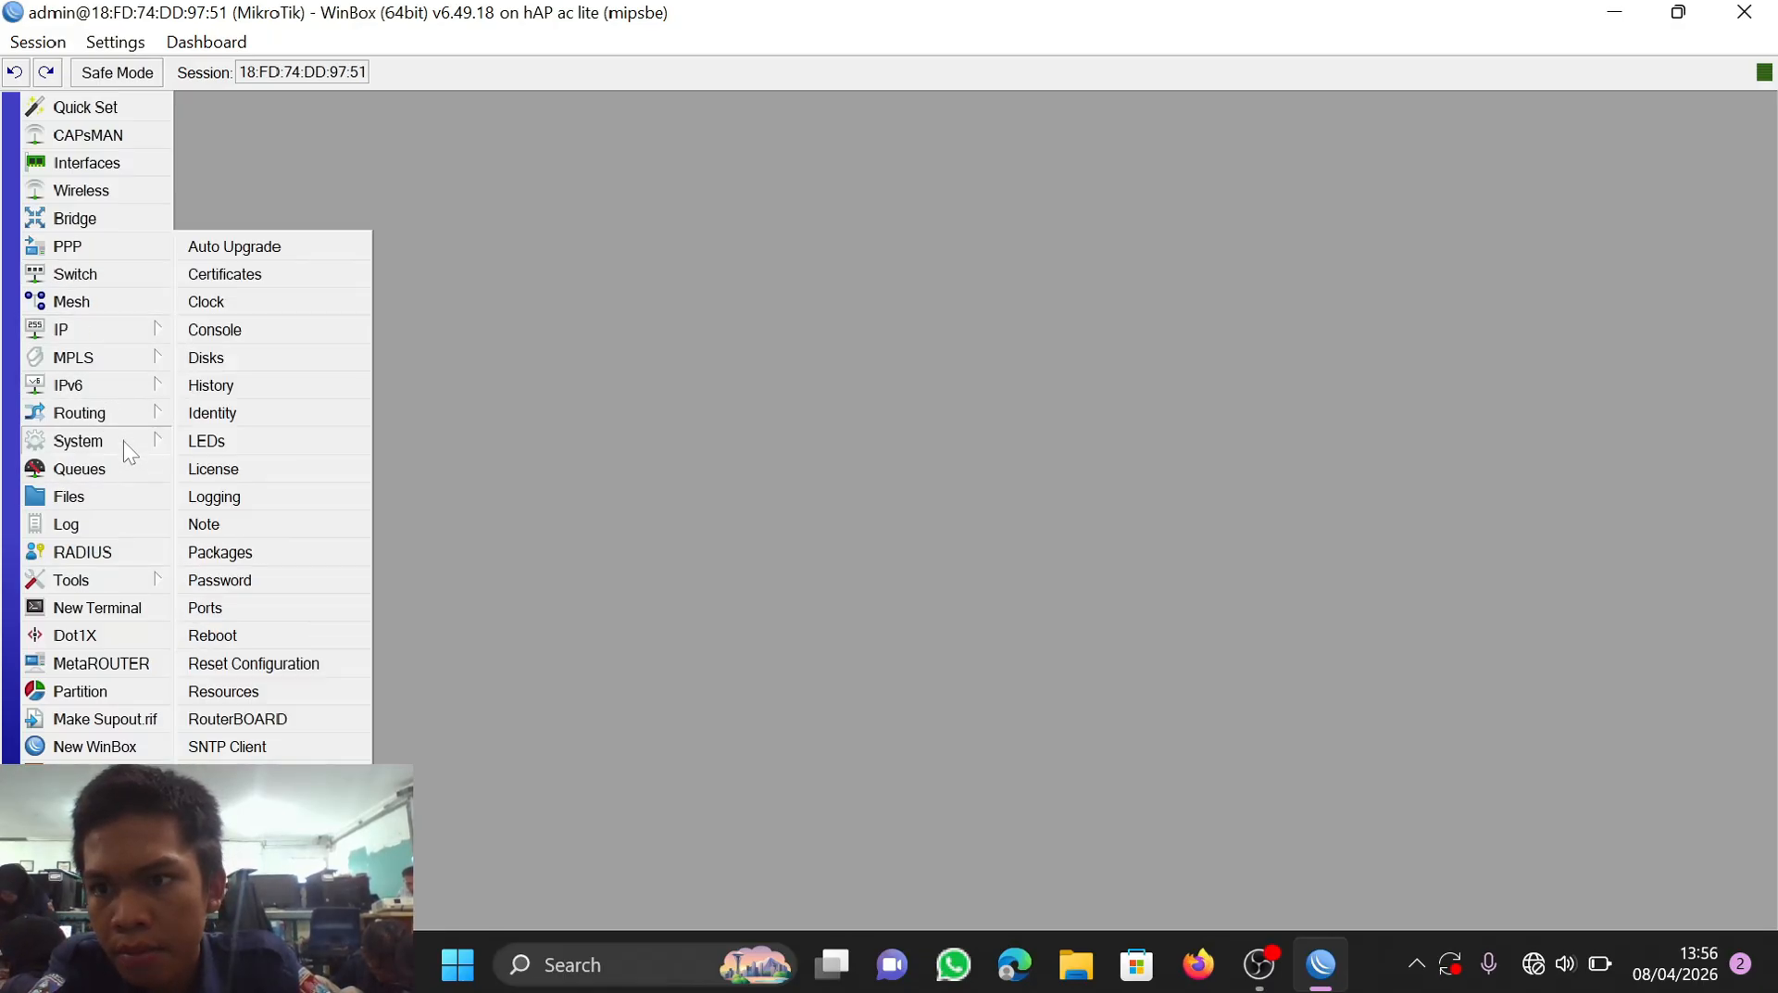
{"action": "left_click", "coordinate": [240, 410]}
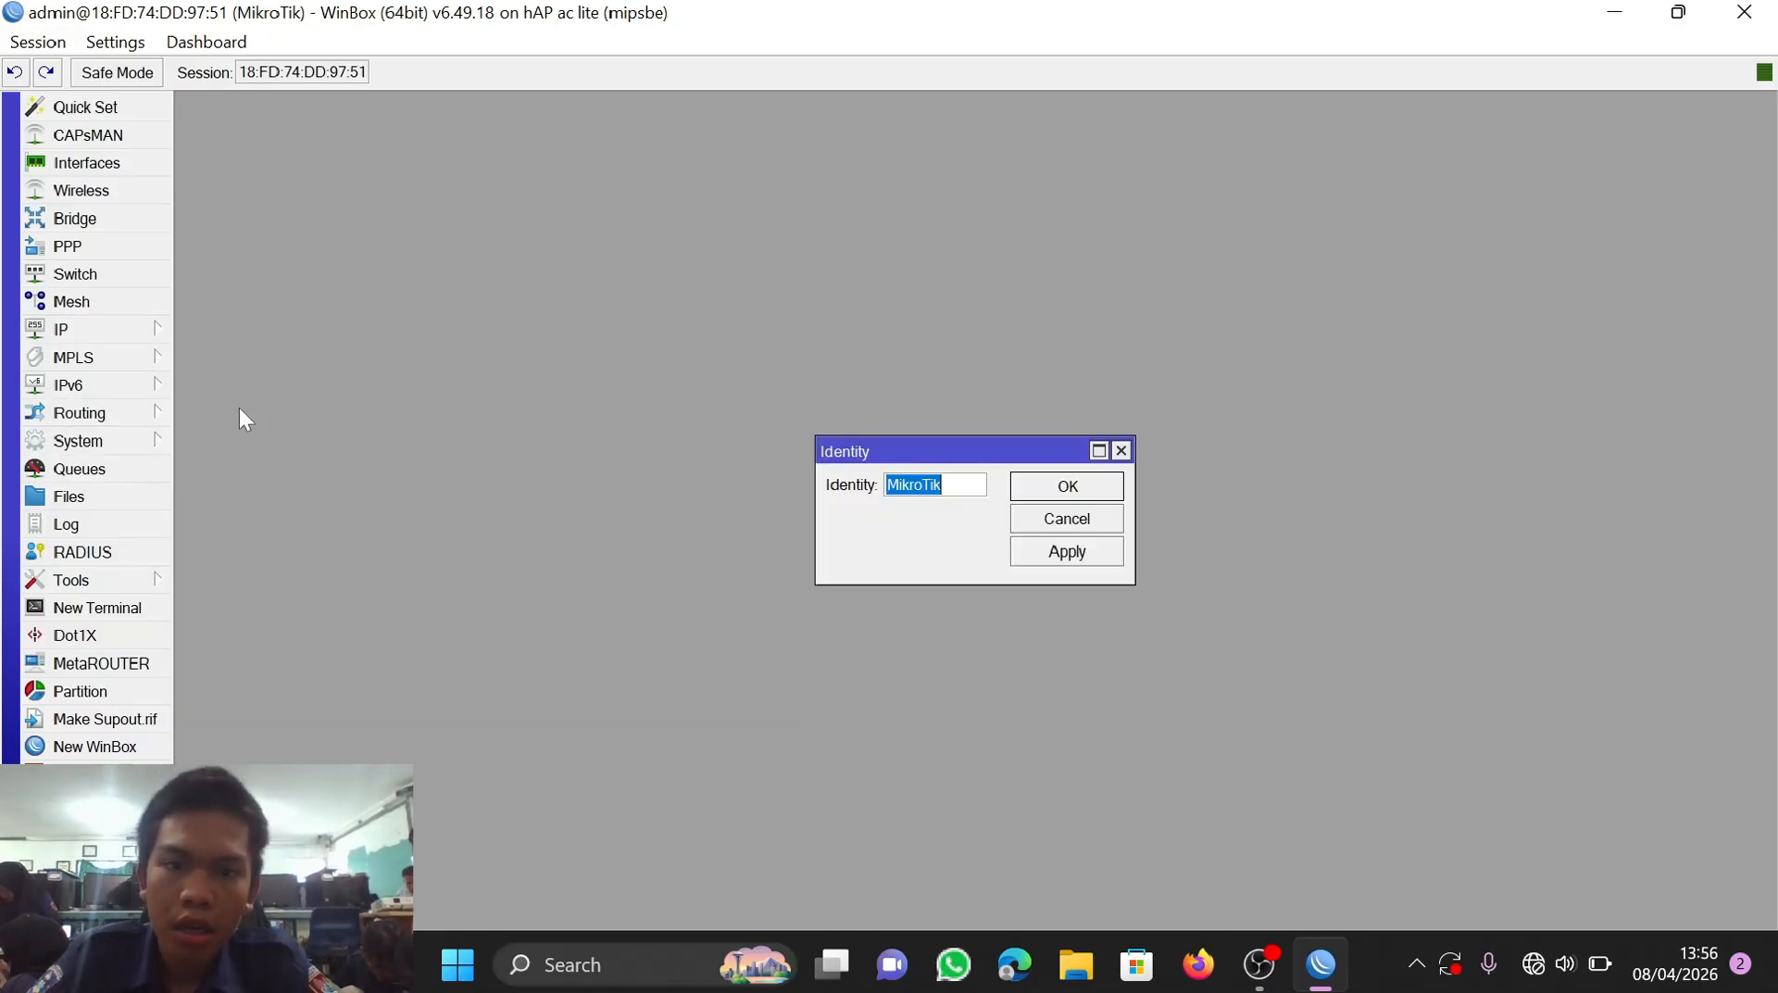
{"action": "type", "text": "Ri"}
{"action": "key", "text": "BackSpace"}
{"action": "type", "text": "outer A"}
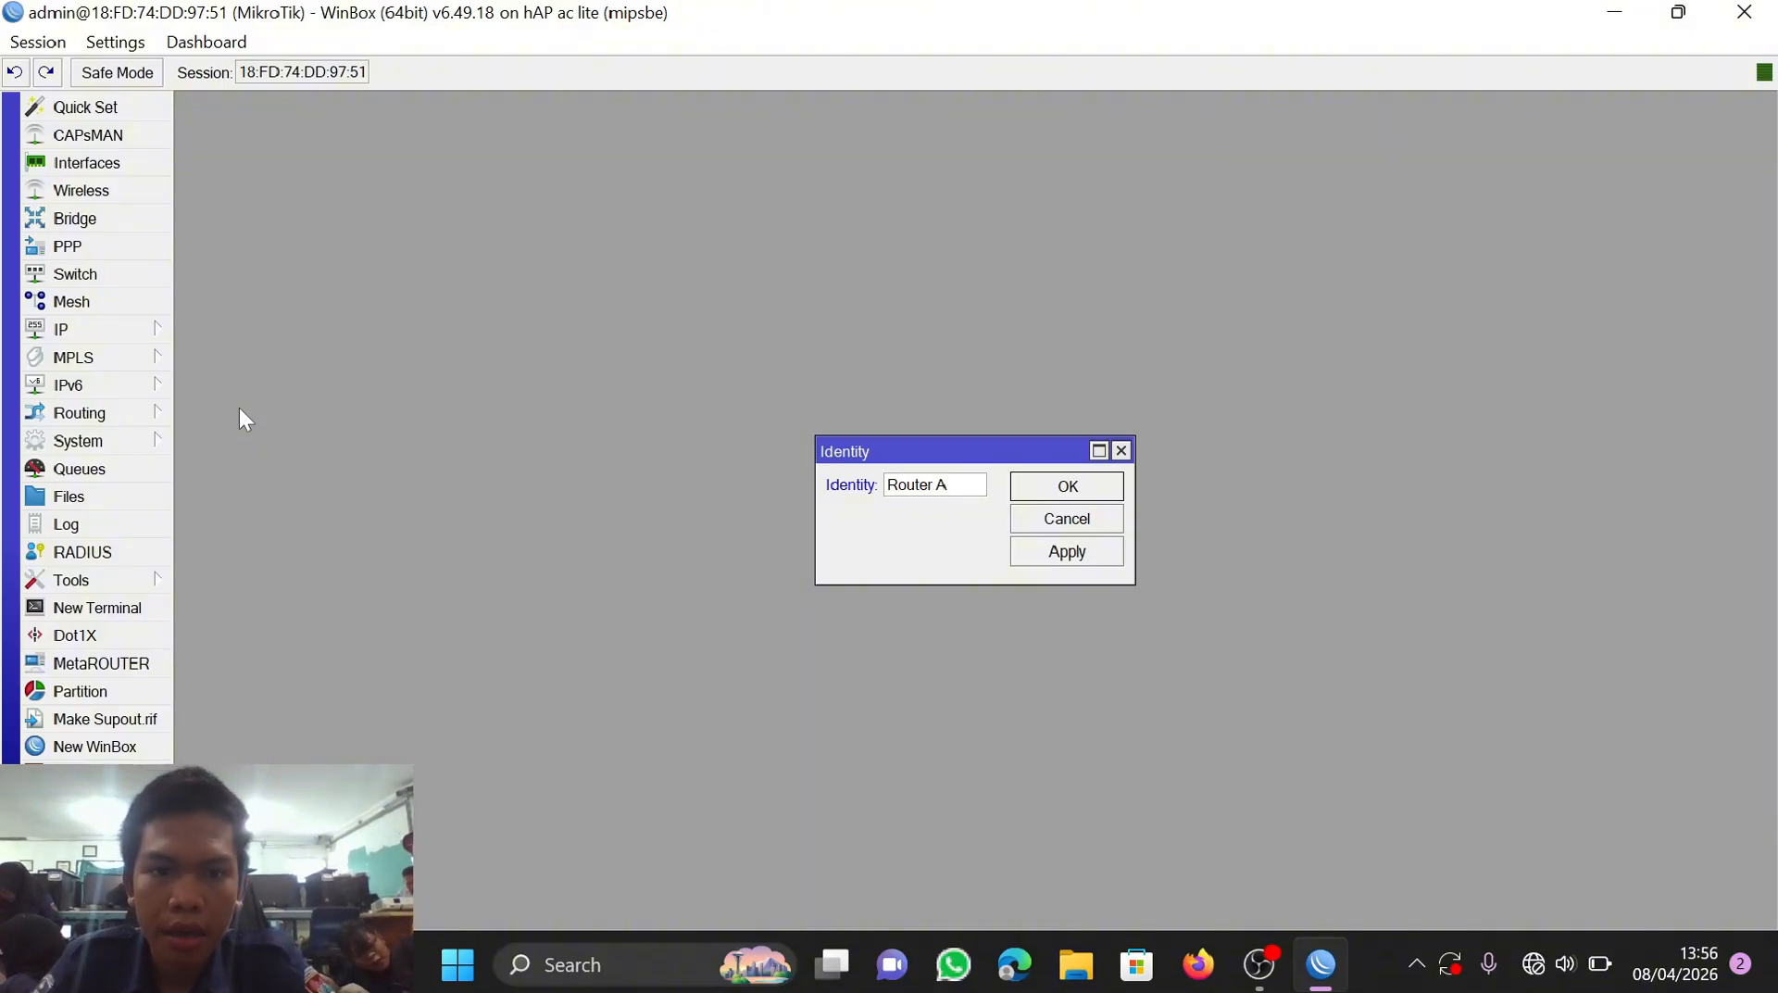
{"action": "left_click", "coordinate": [1030, 552]}
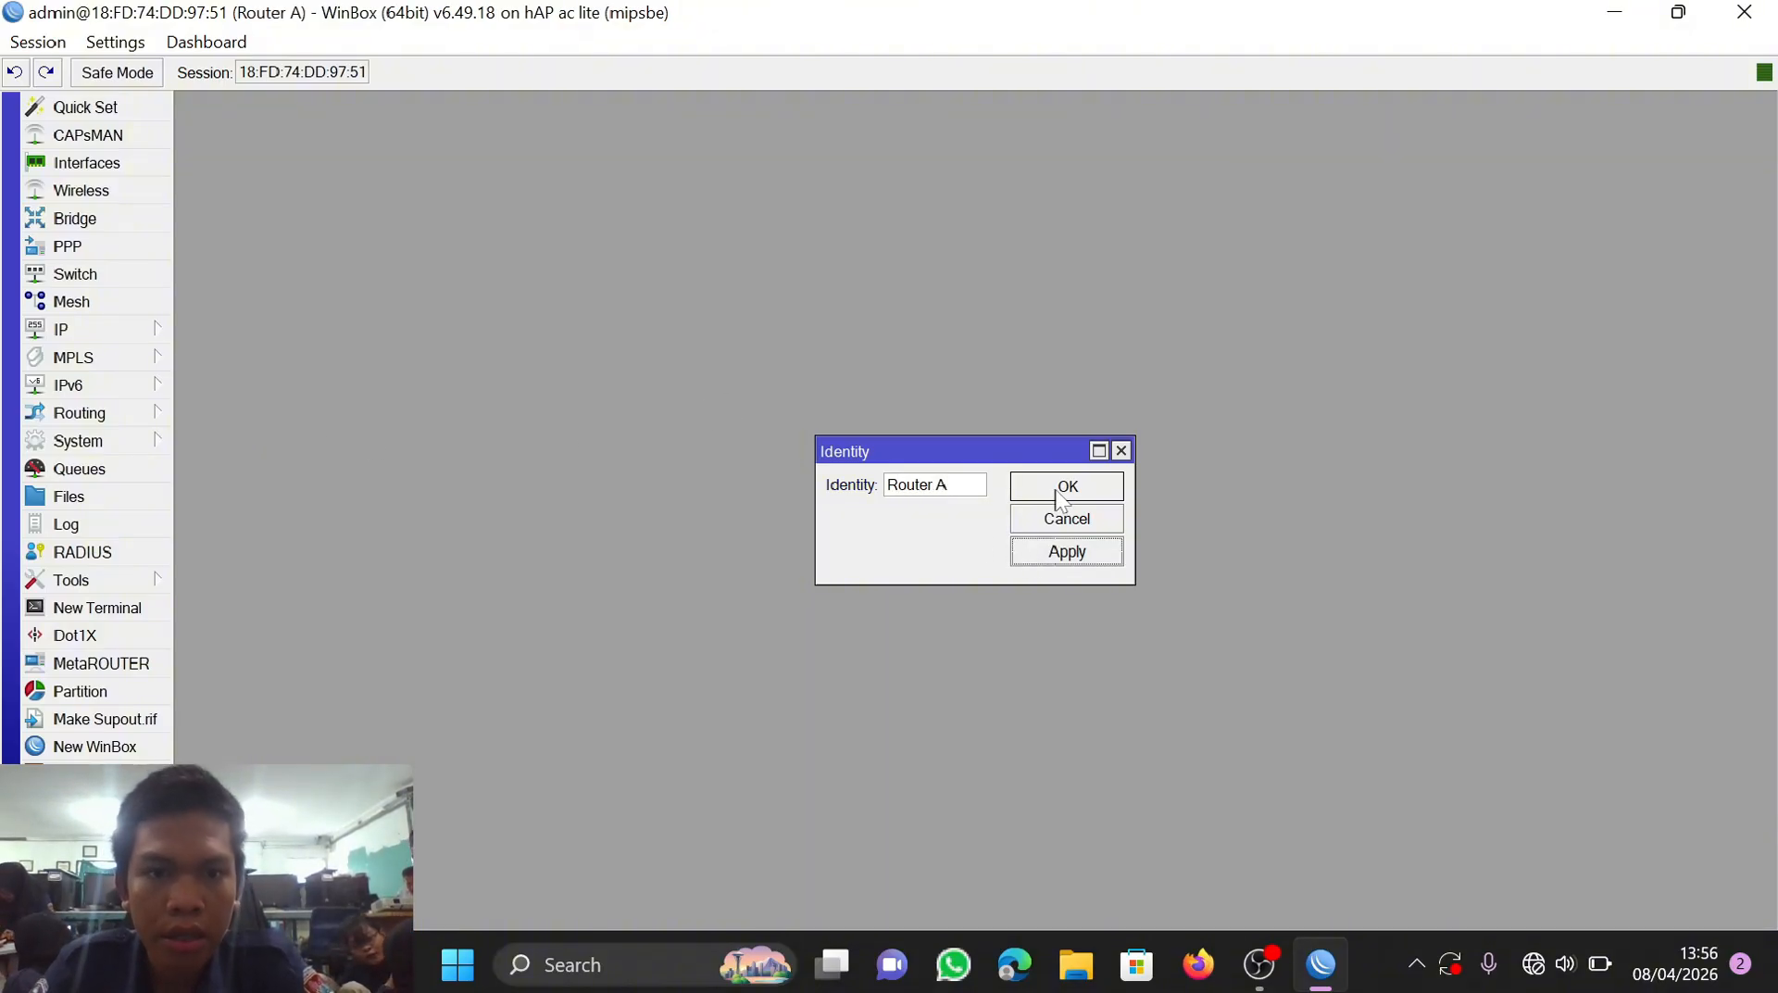
{"action": "left_click", "coordinate": [1058, 496]}
Step: Add a DHCP client on interface ether1 with peer DNS, peer NTP and the default route left enabled
{"action": "left_click", "coordinate": [153, 328]}
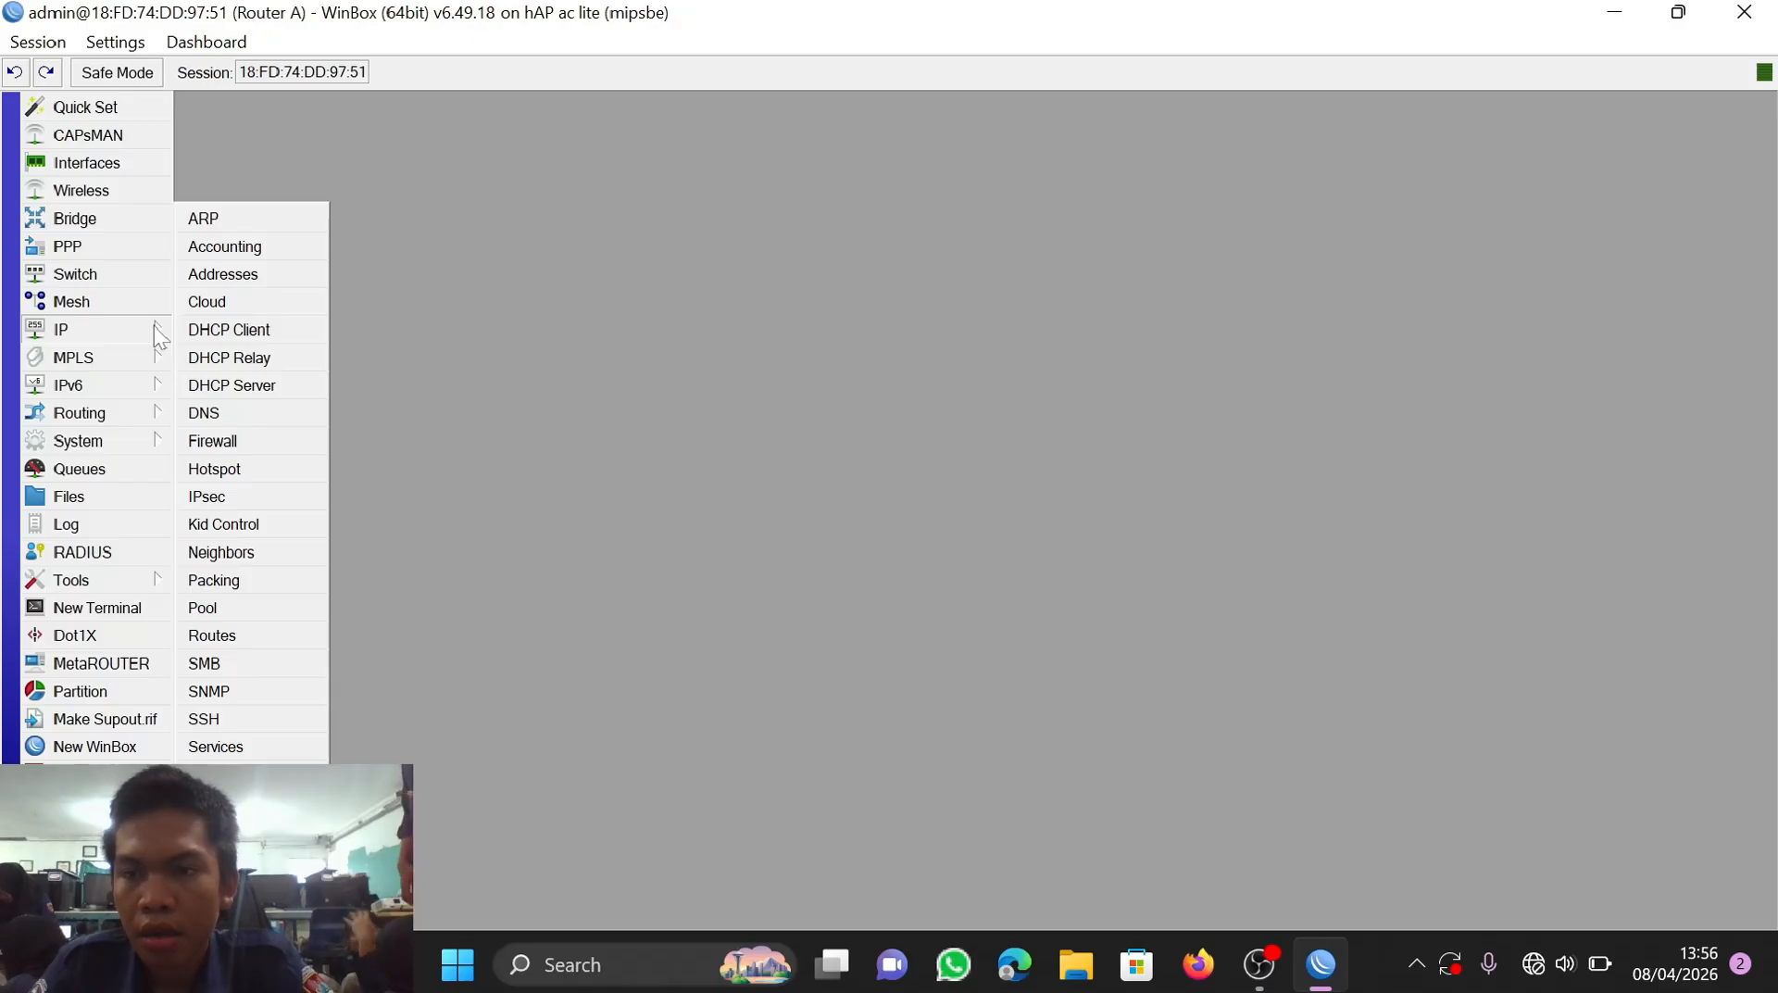
{"action": "left_click", "coordinate": [228, 332]}
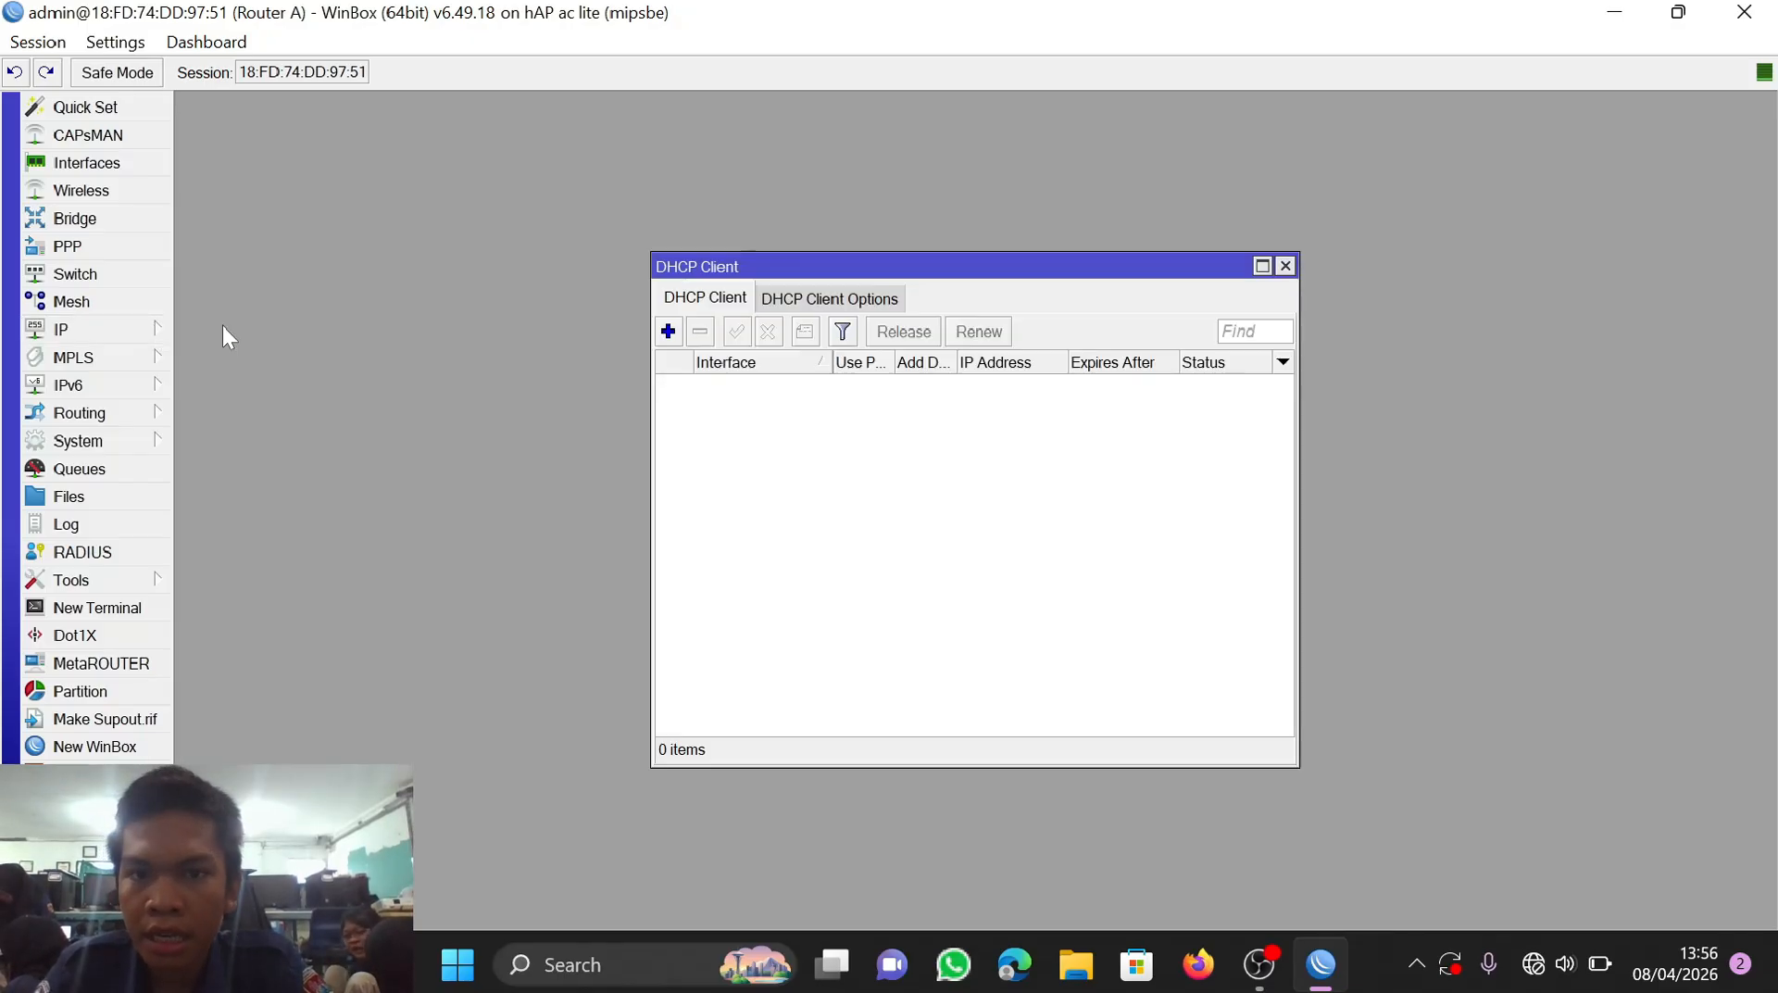
{"action": "left_click", "coordinate": [667, 332]}
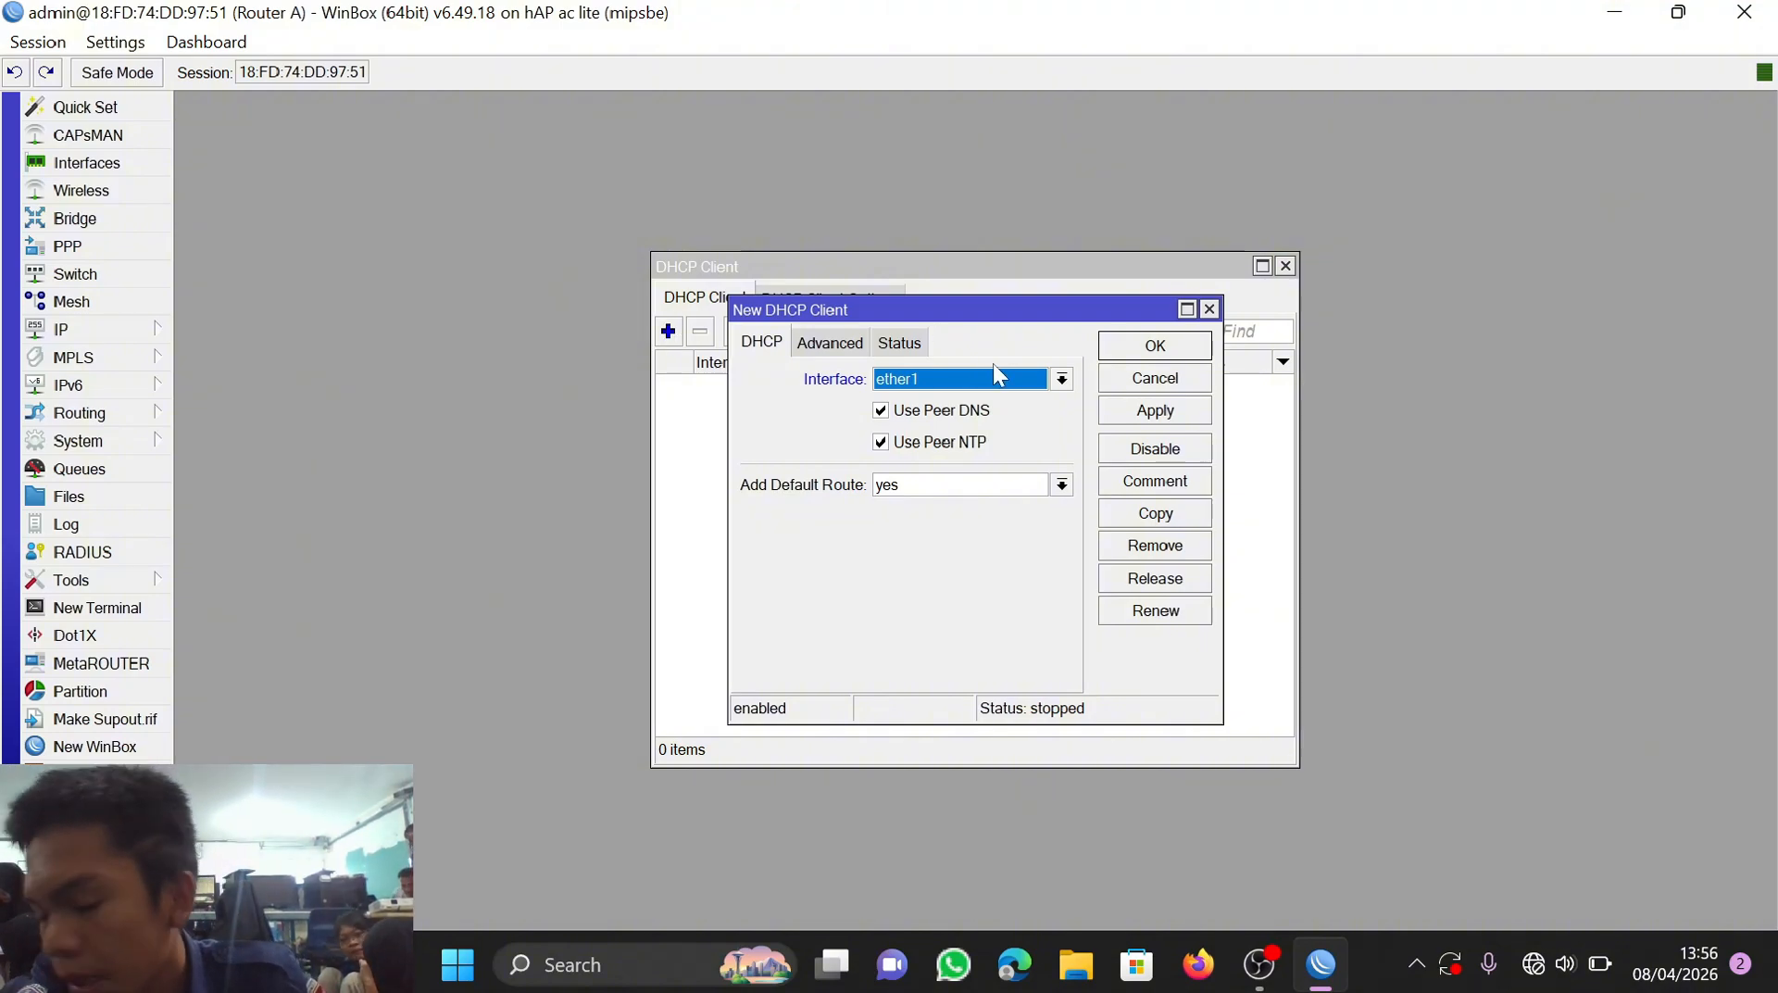
{"action": "left_click", "coordinate": [1133, 408]}
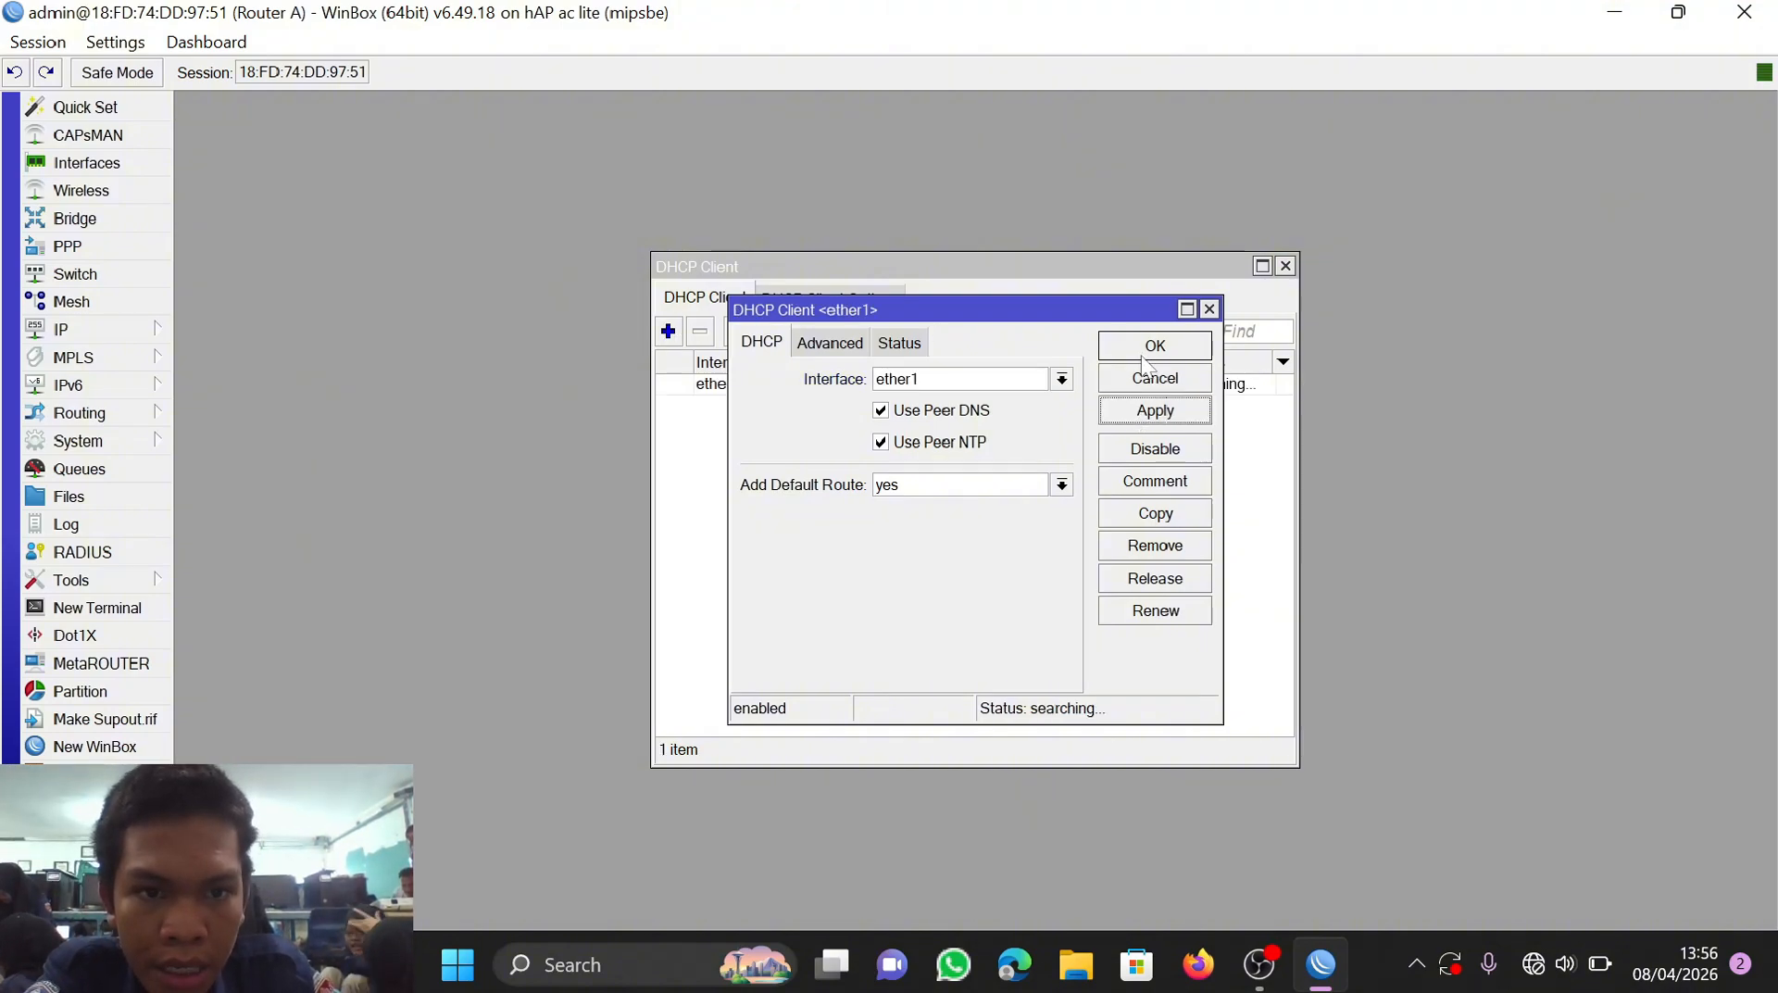
{"action": "left_click", "coordinate": [1142, 360]}
{"action": "key", "text": "Escape"}
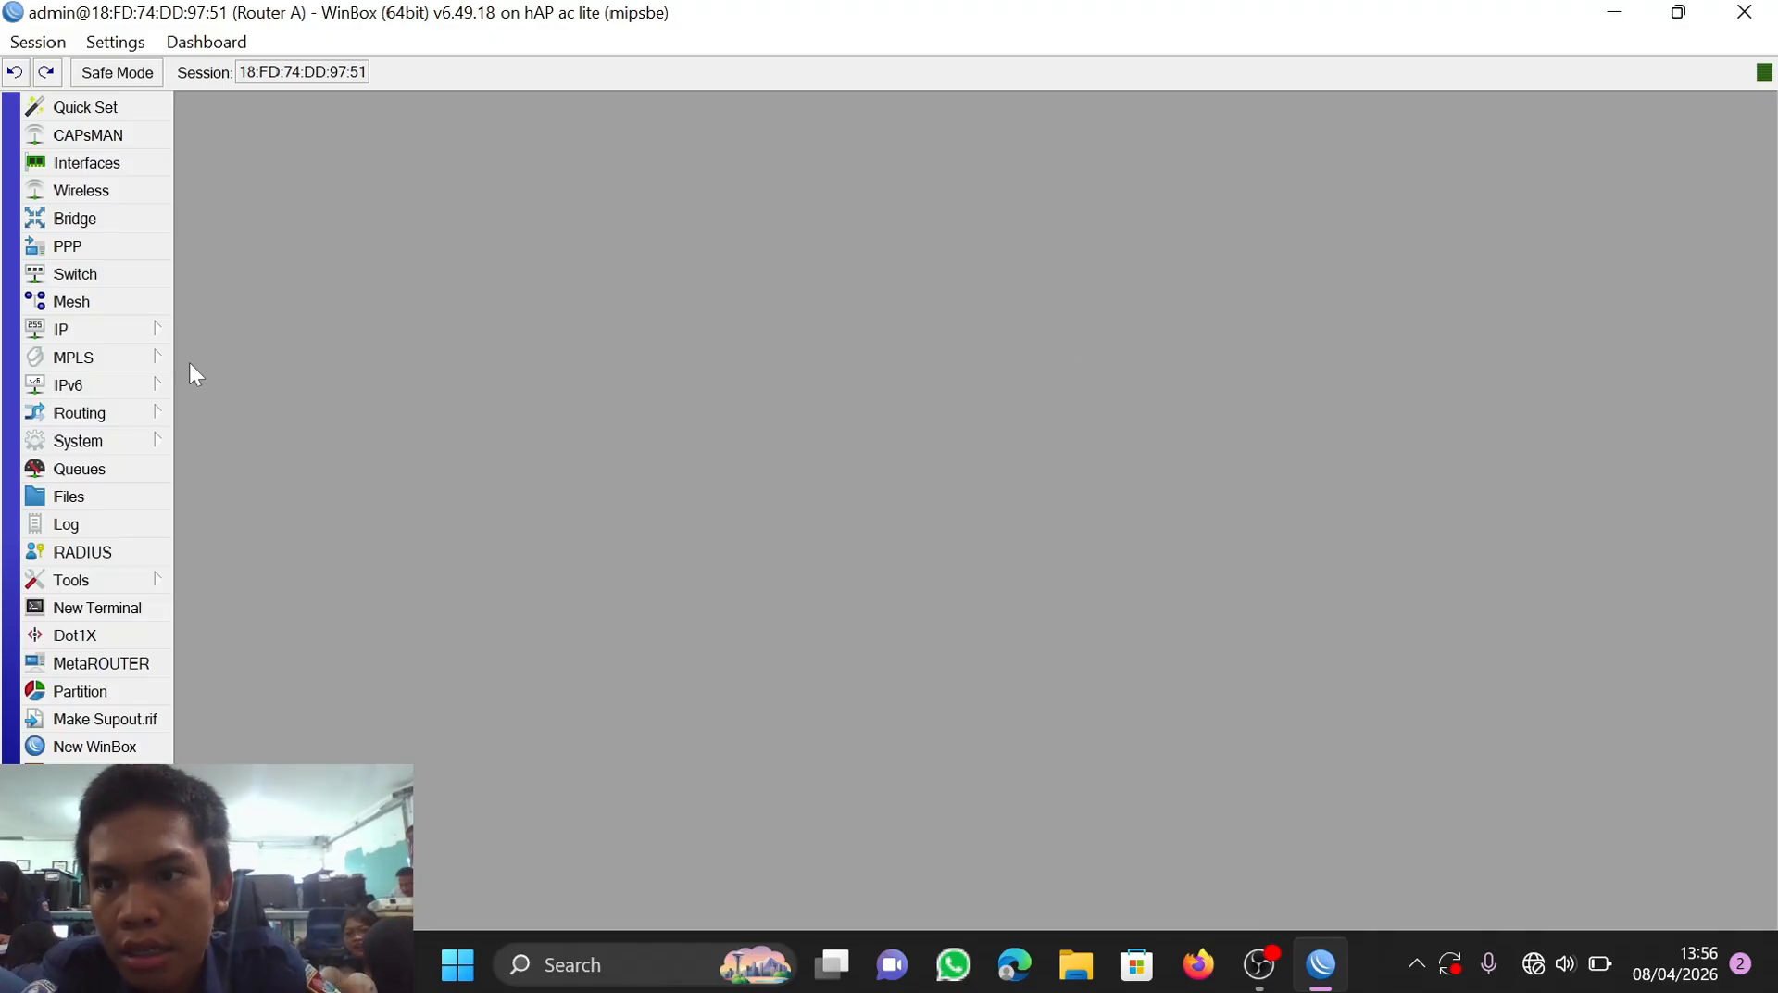
Step: Add the IP address 192.168.10.1/24 on interface ether3
{"action": "left_click", "coordinate": [141, 331]}
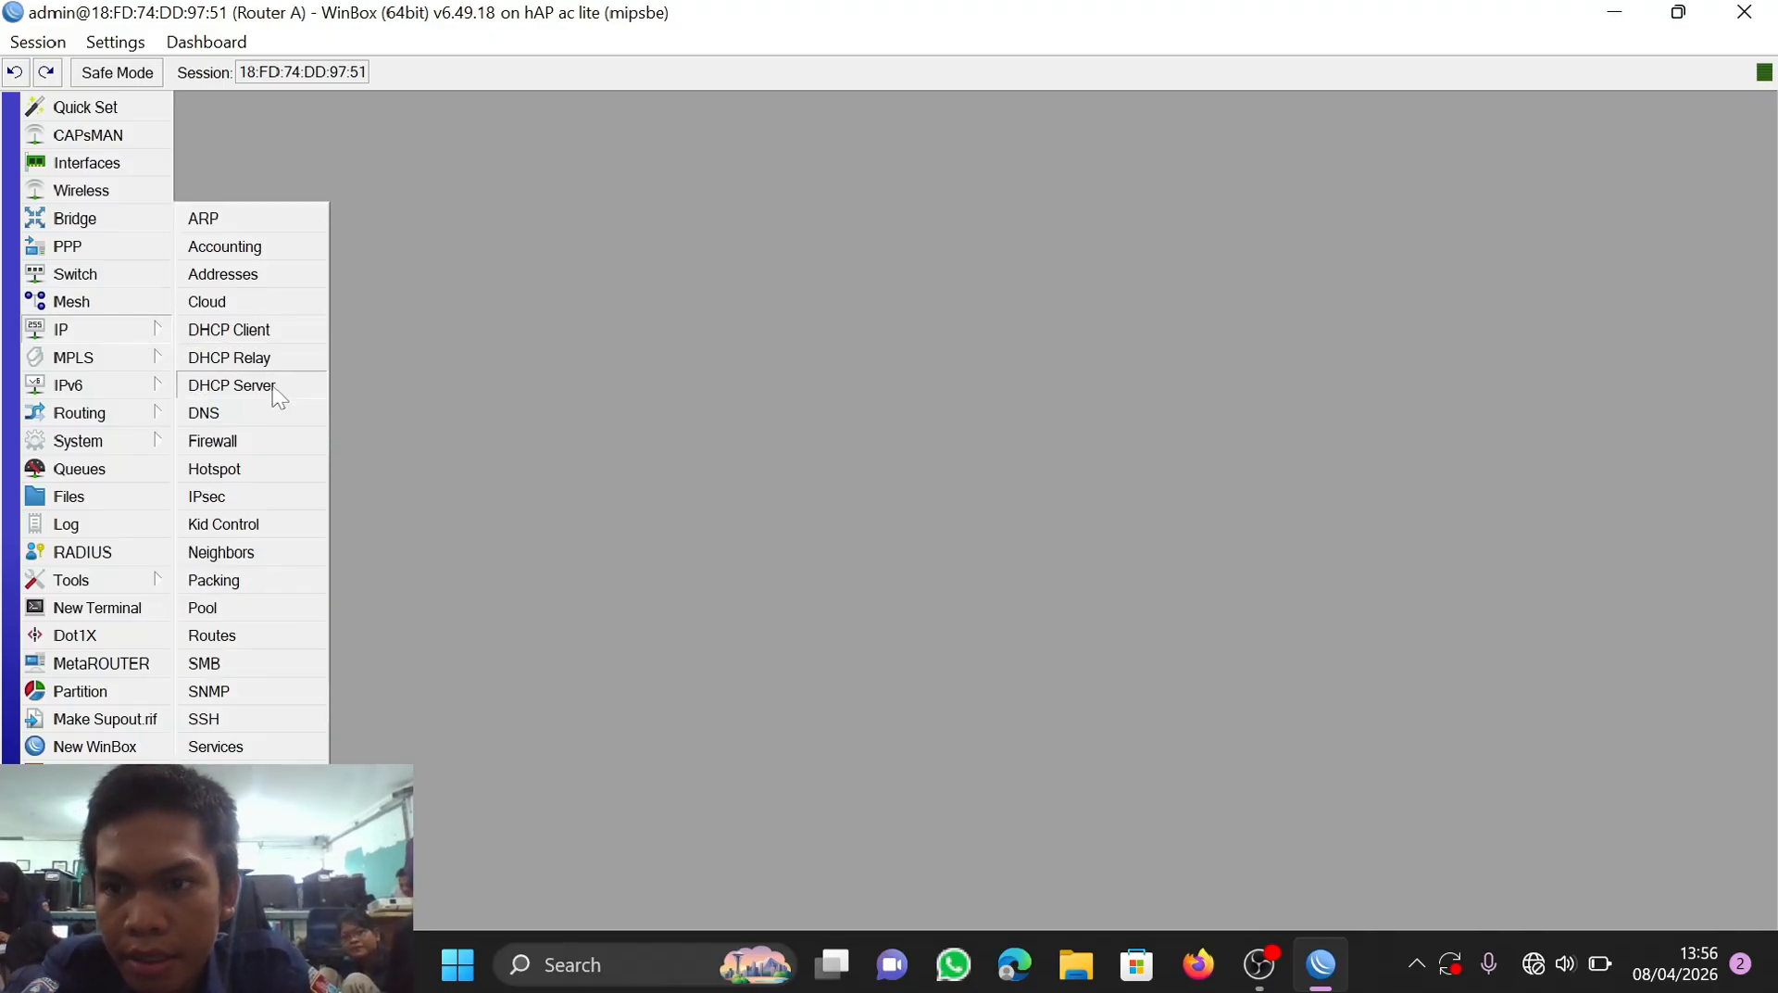
{"action": "left_click", "coordinate": [233, 282]}
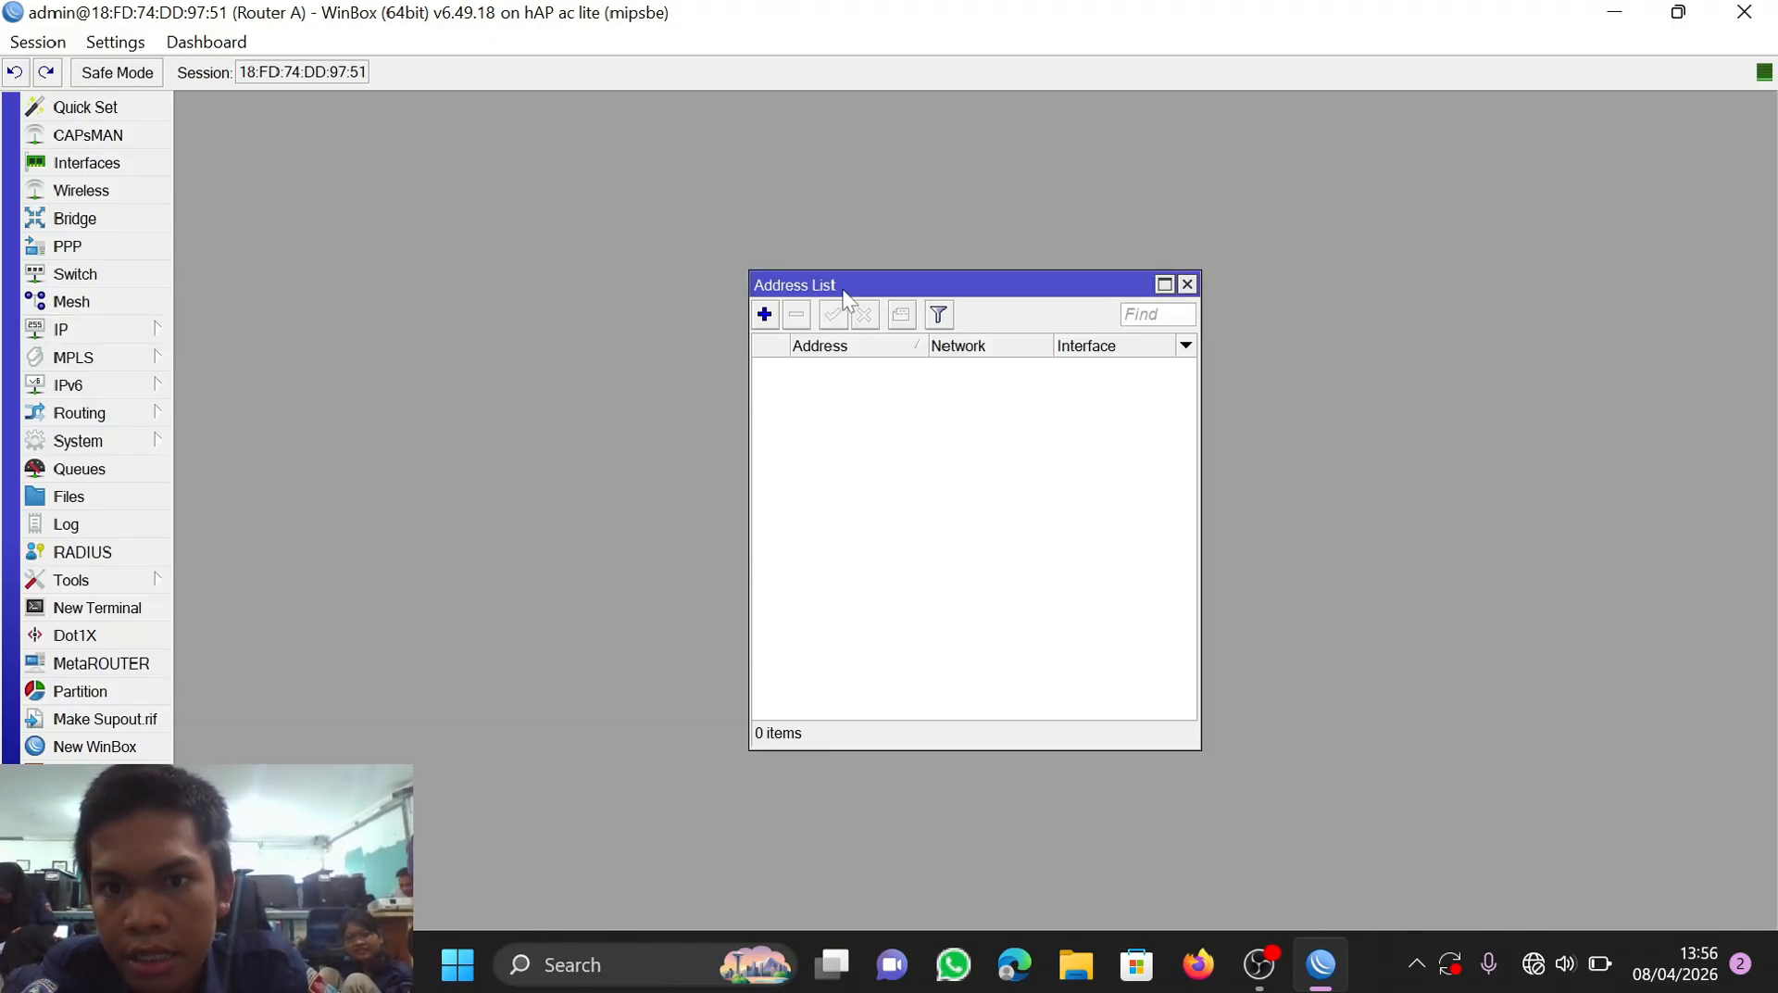
{"action": "left_click", "coordinate": [765, 315]}
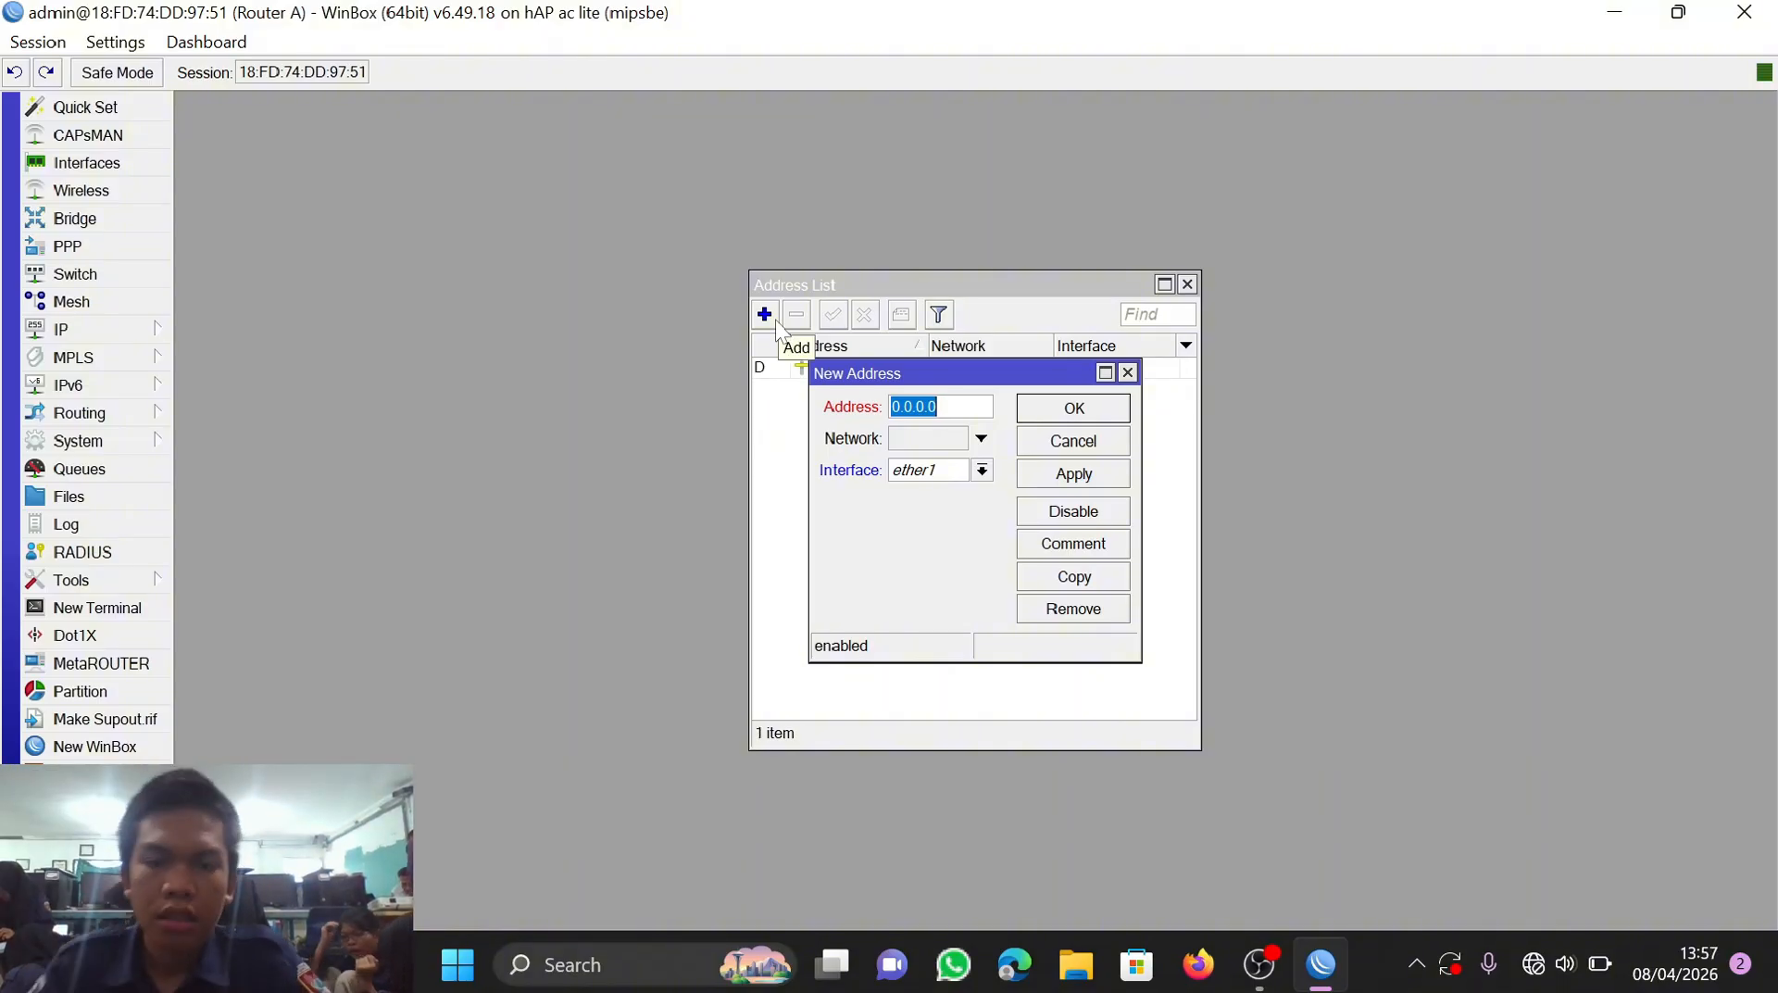
{"action": "type", "text": "1"}
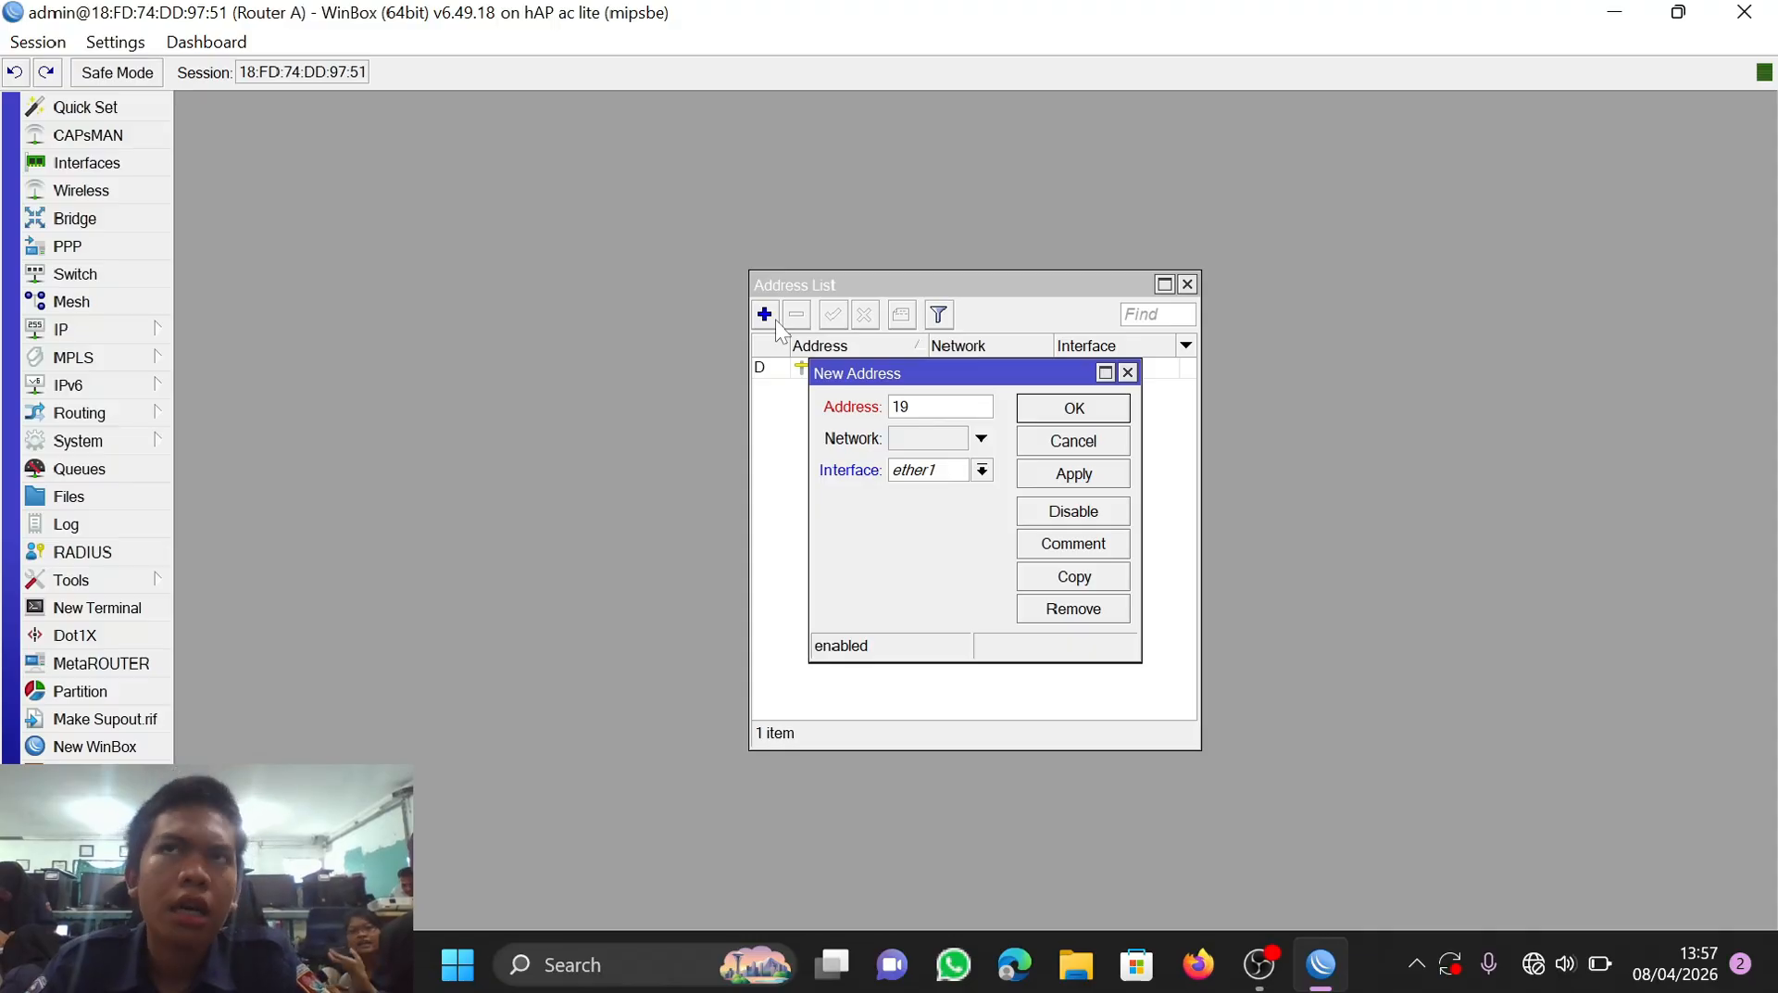
{"action": "type", "text": "9"}
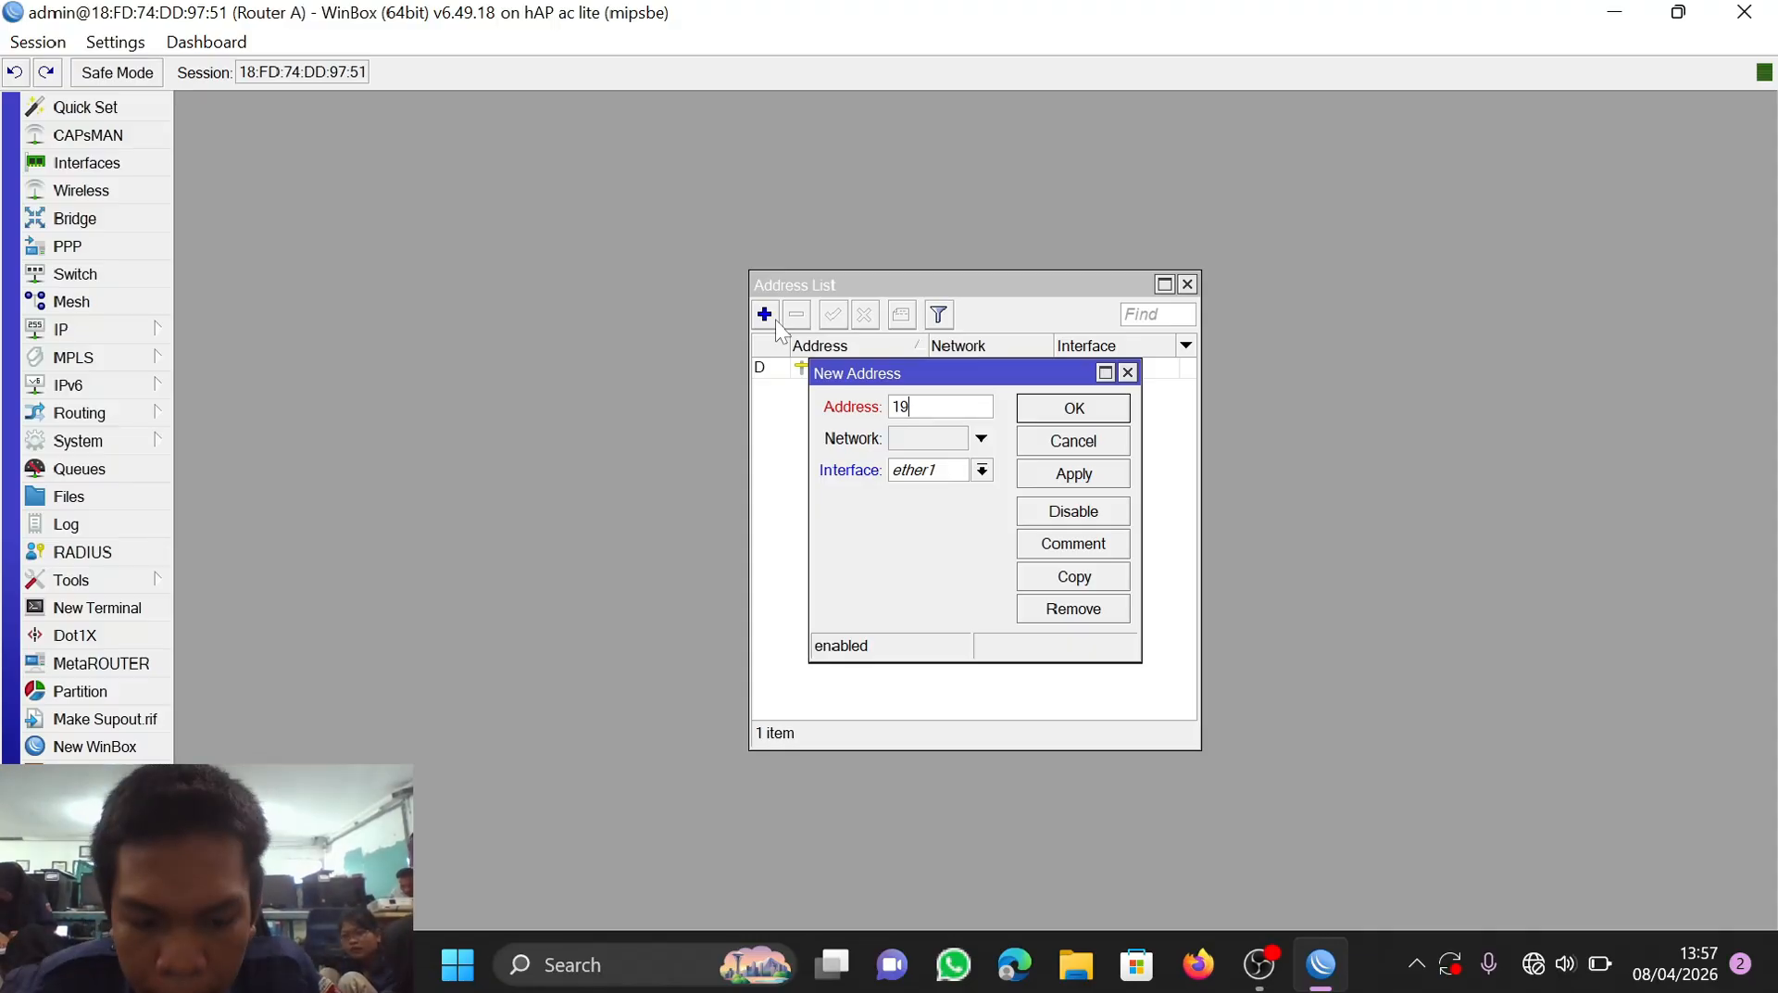
{"action": "type", "text": "2.168.10."}
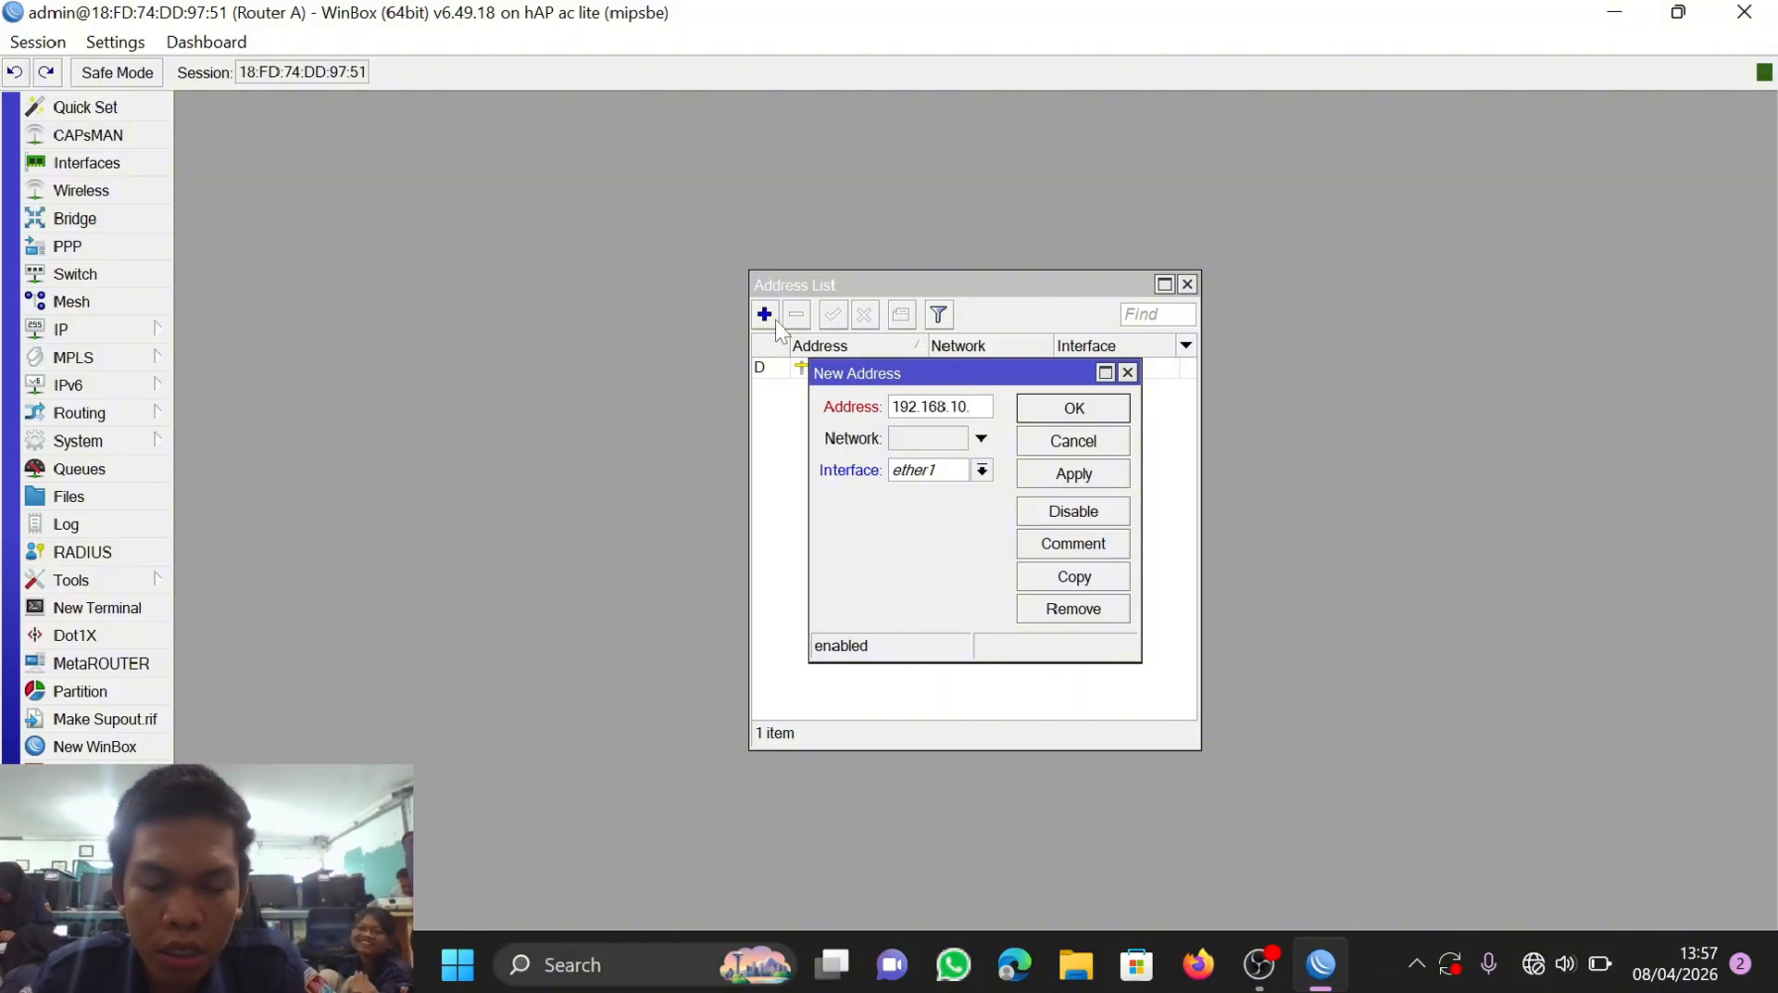
{"action": "type", "text": "1/24"}
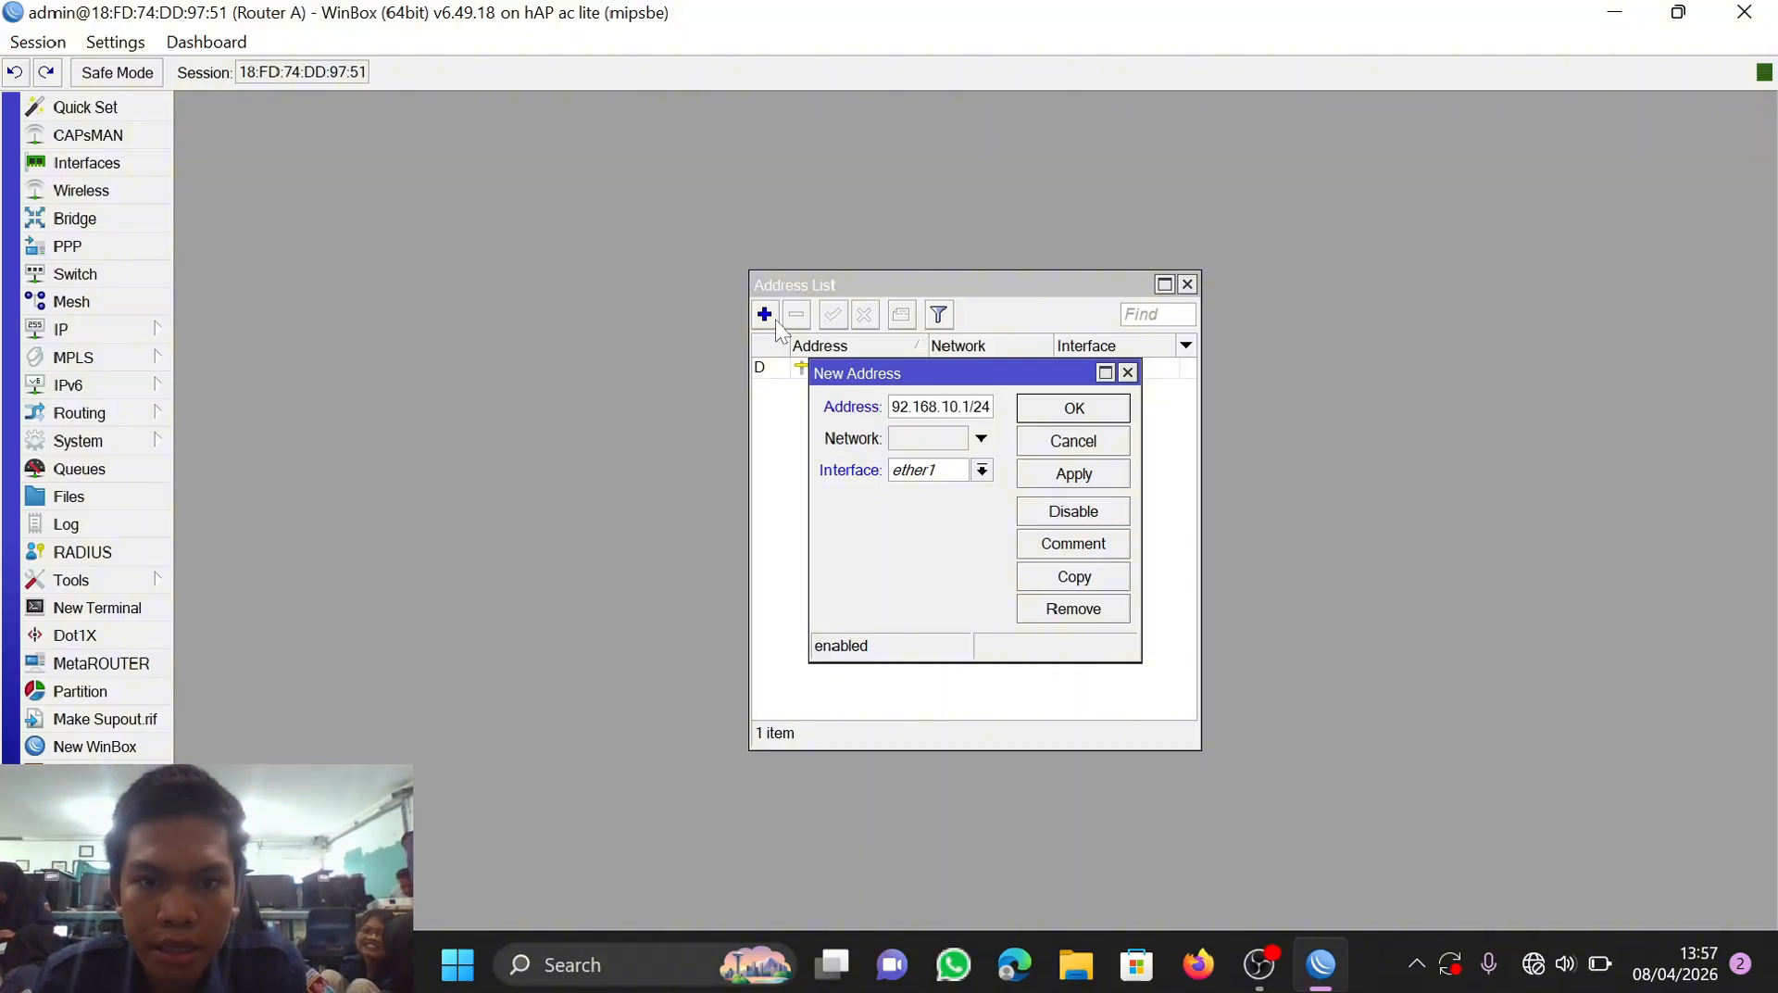
{"action": "left_click", "coordinate": [981, 470]}
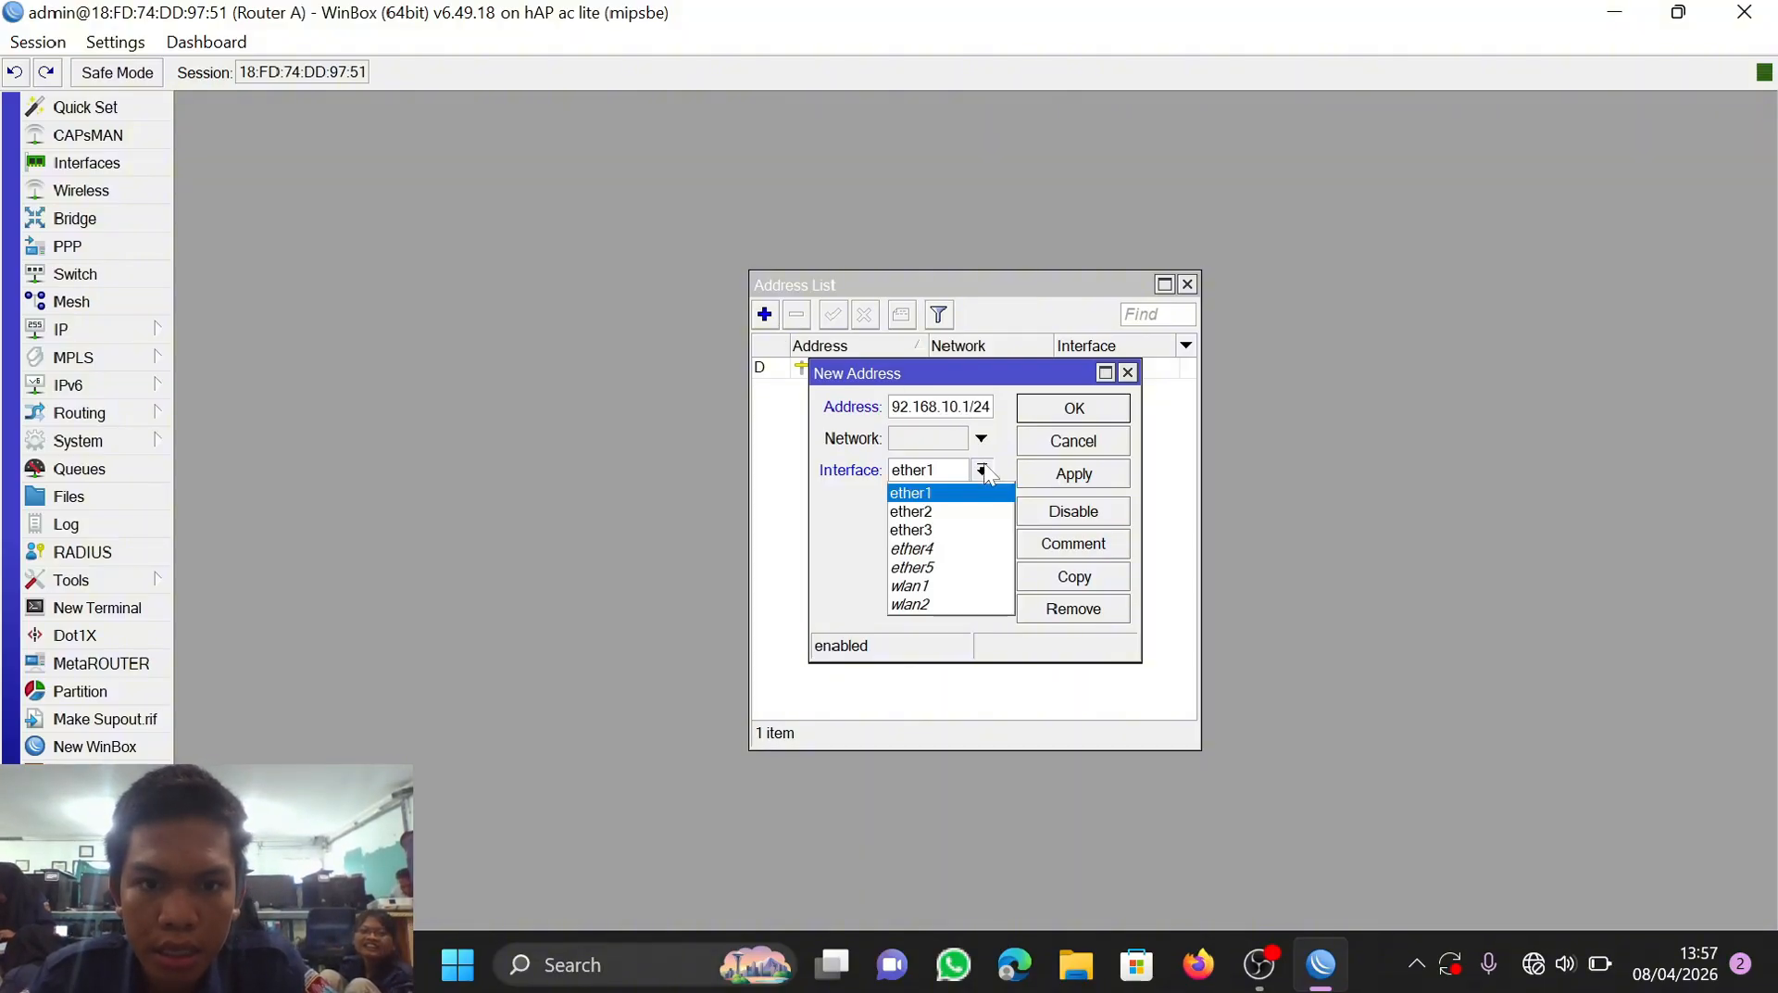
{"action": "left_click", "coordinate": [957, 511]}
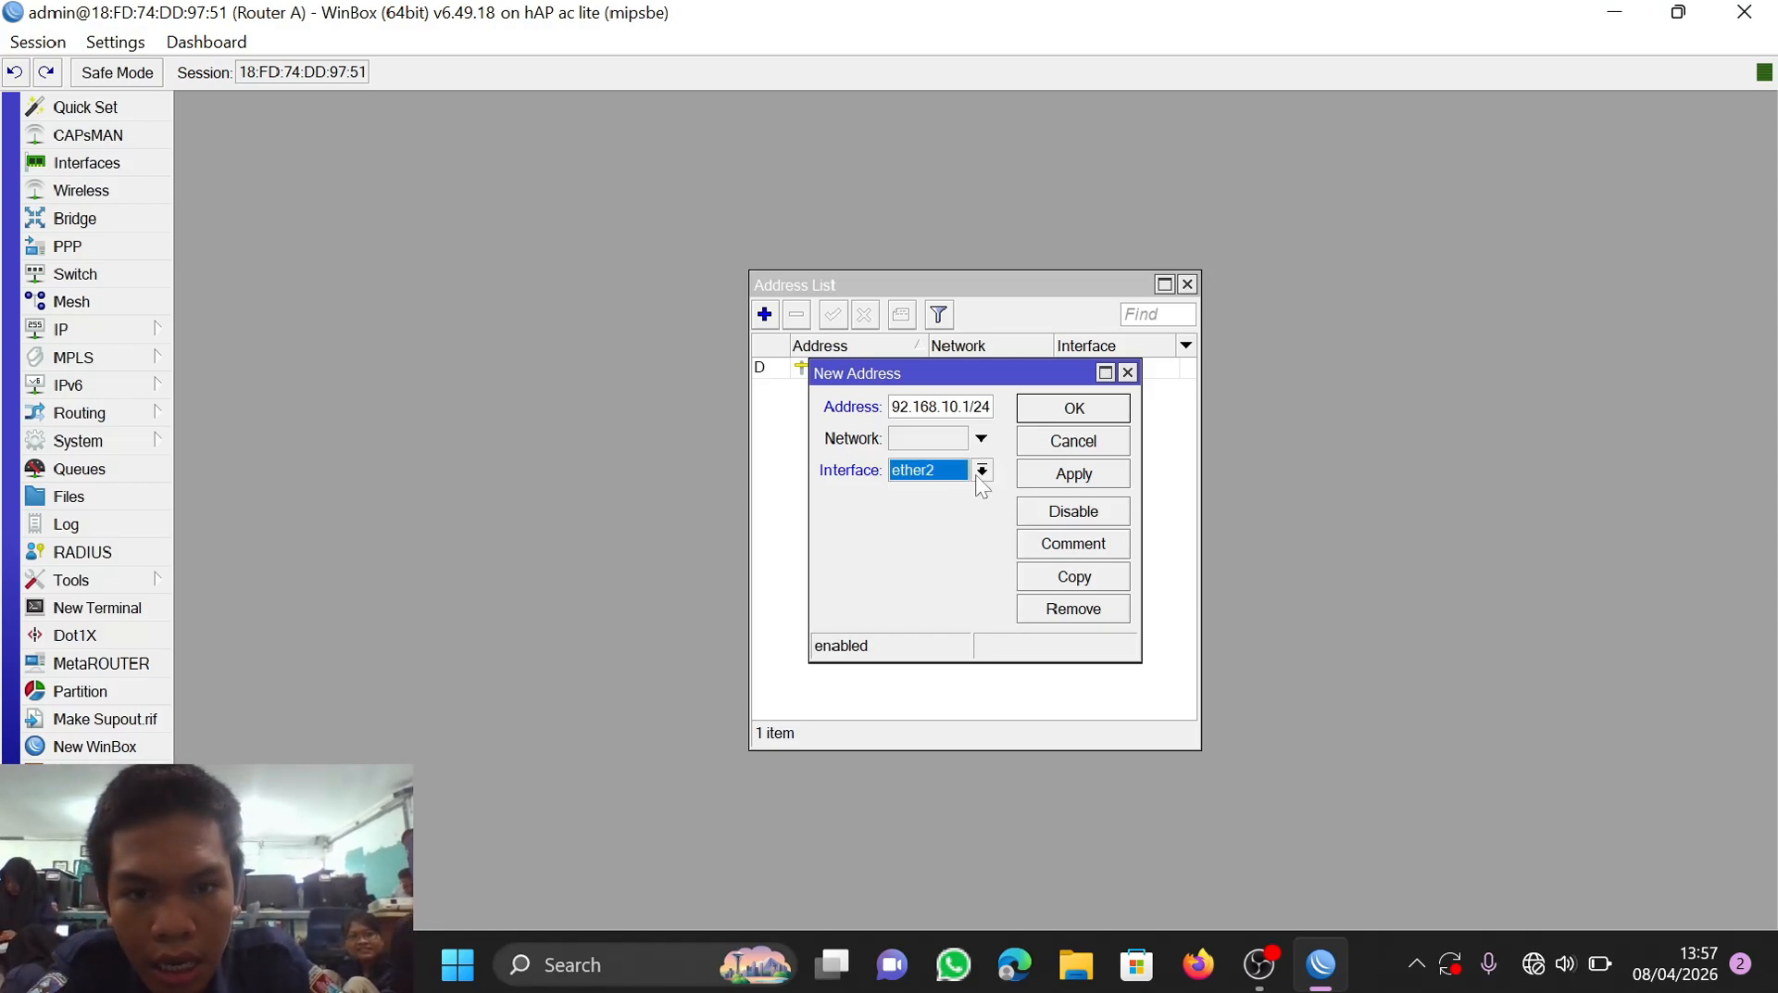
{"action": "left_click", "coordinate": [981, 470]}
{"action": "left_click", "coordinate": [968, 530]}
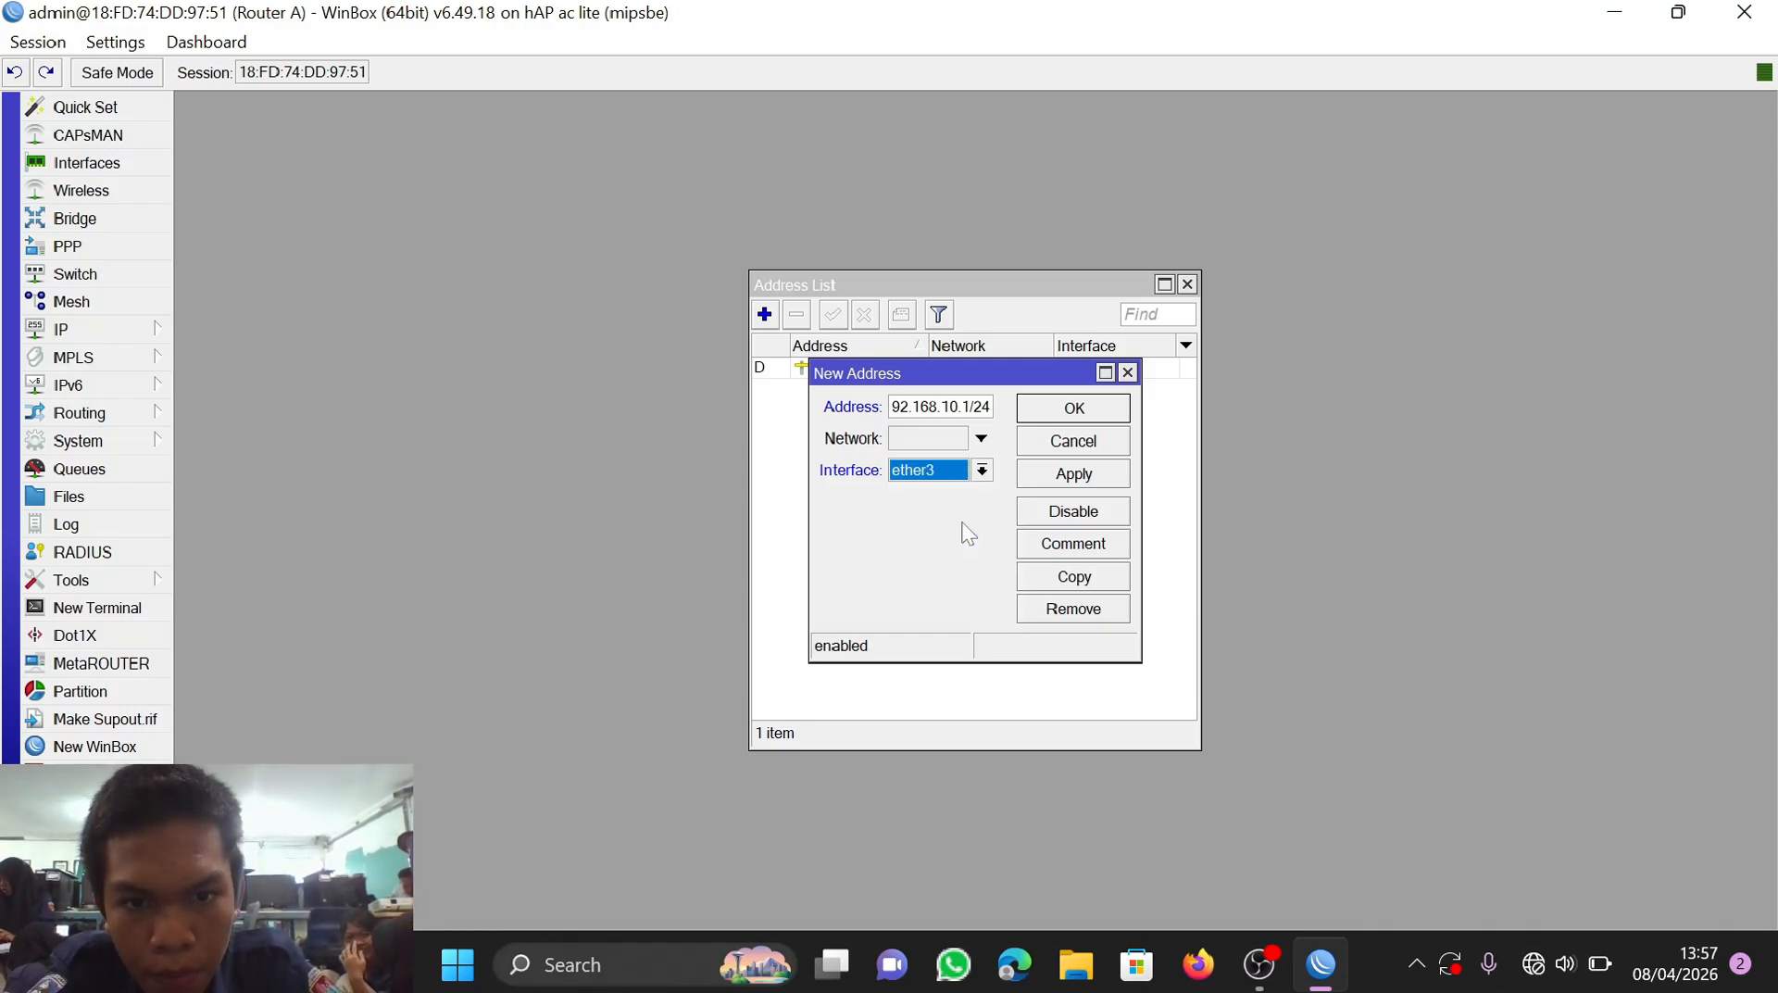
{"action": "left_click", "coordinate": [1069, 473]}
{"action": "left_click", "coordinate": [1130, 412]}
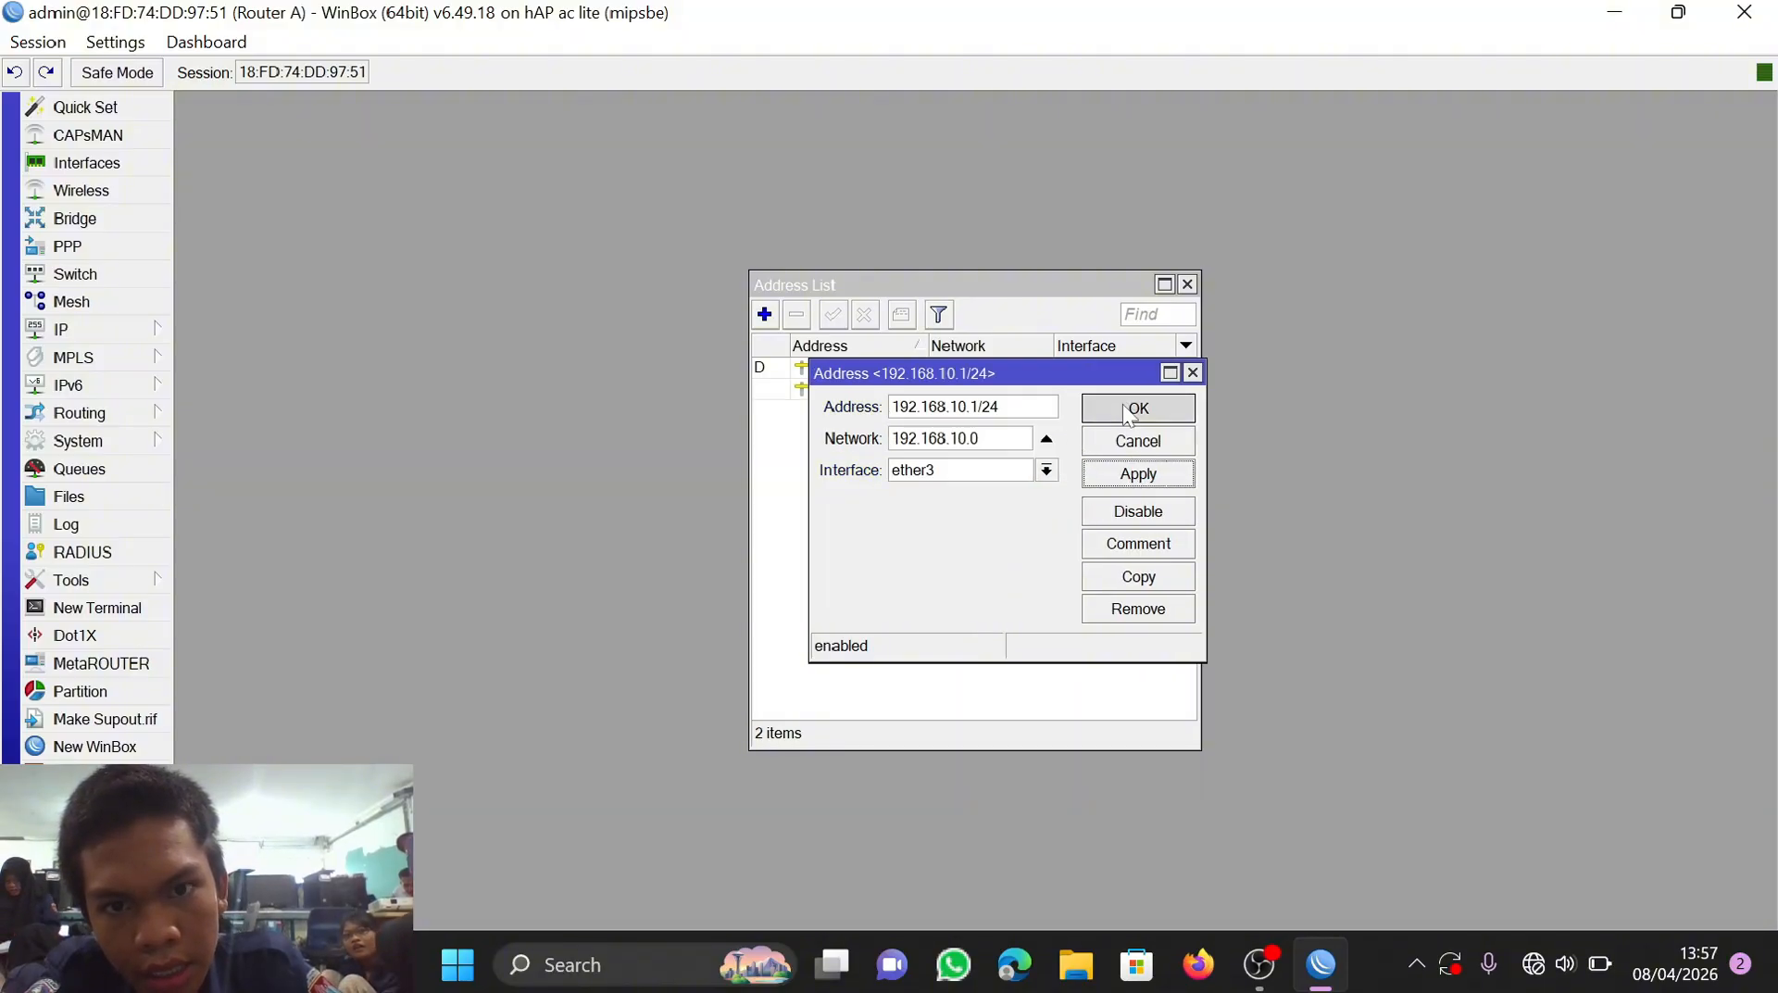
Step: Add the IP address 172.16.1.1/30 on interface ether2 and close the address list
{"action": "left_click", "coordinate": [764, 315]}
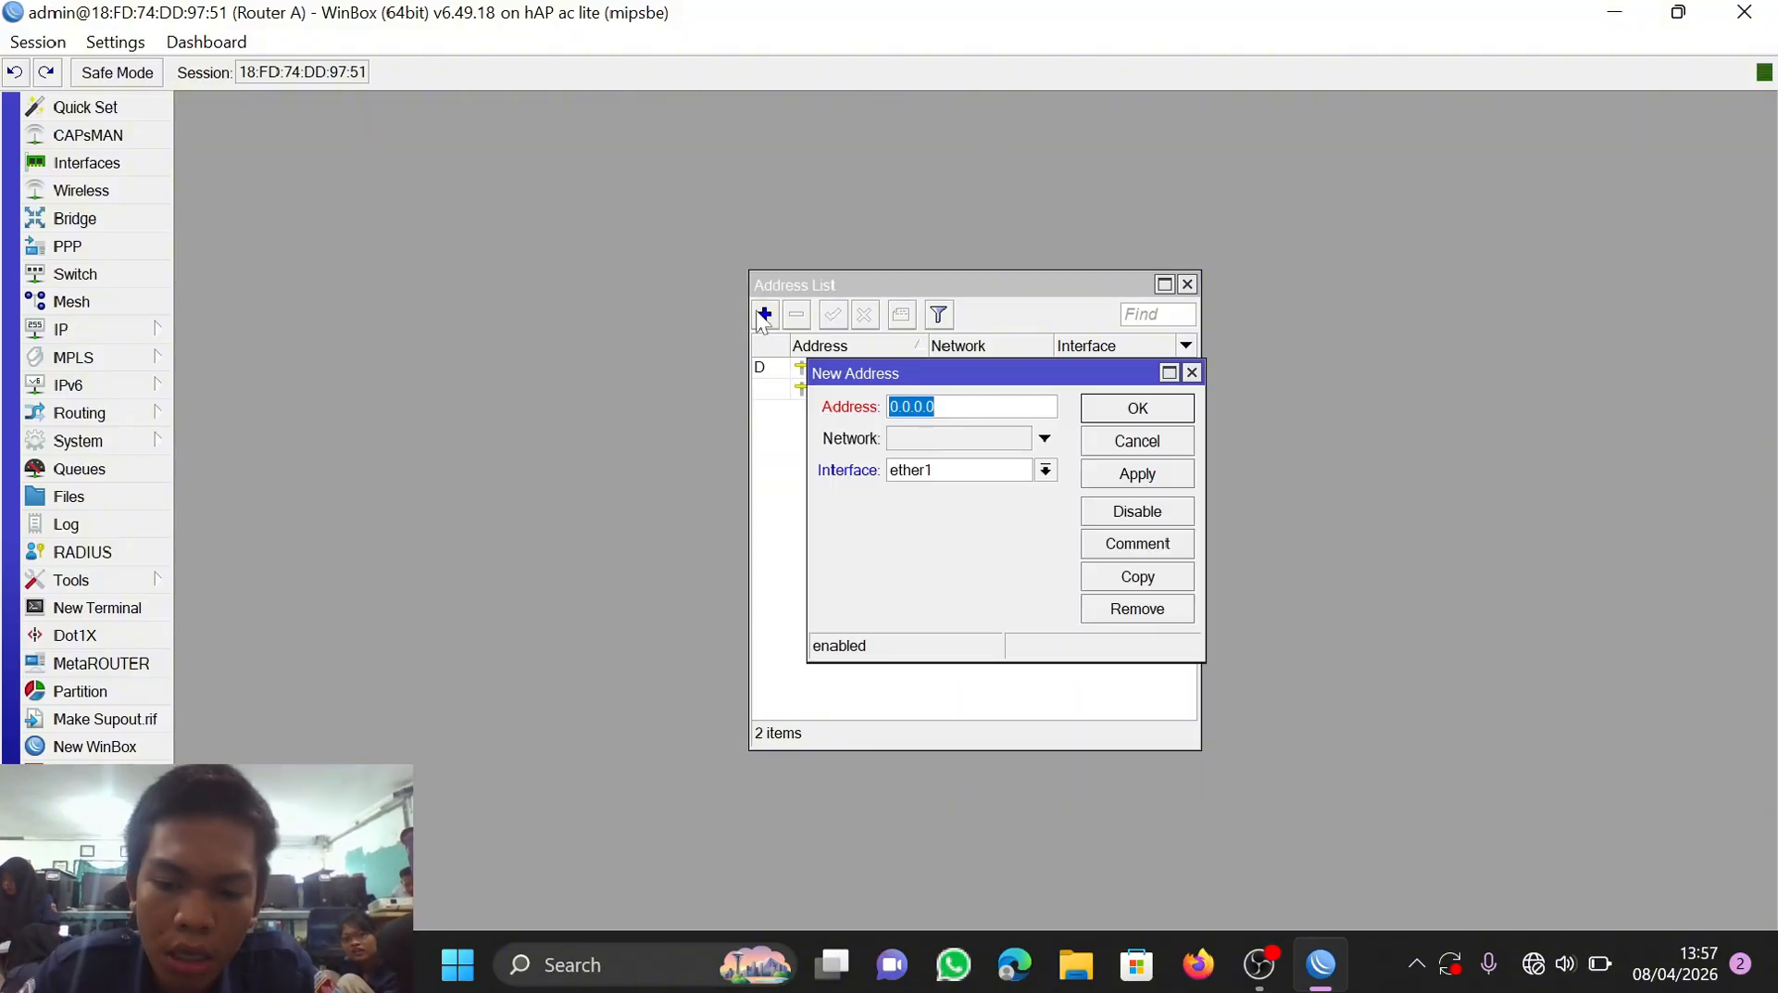
{"action": "type", "text": "172.16.1.1"}
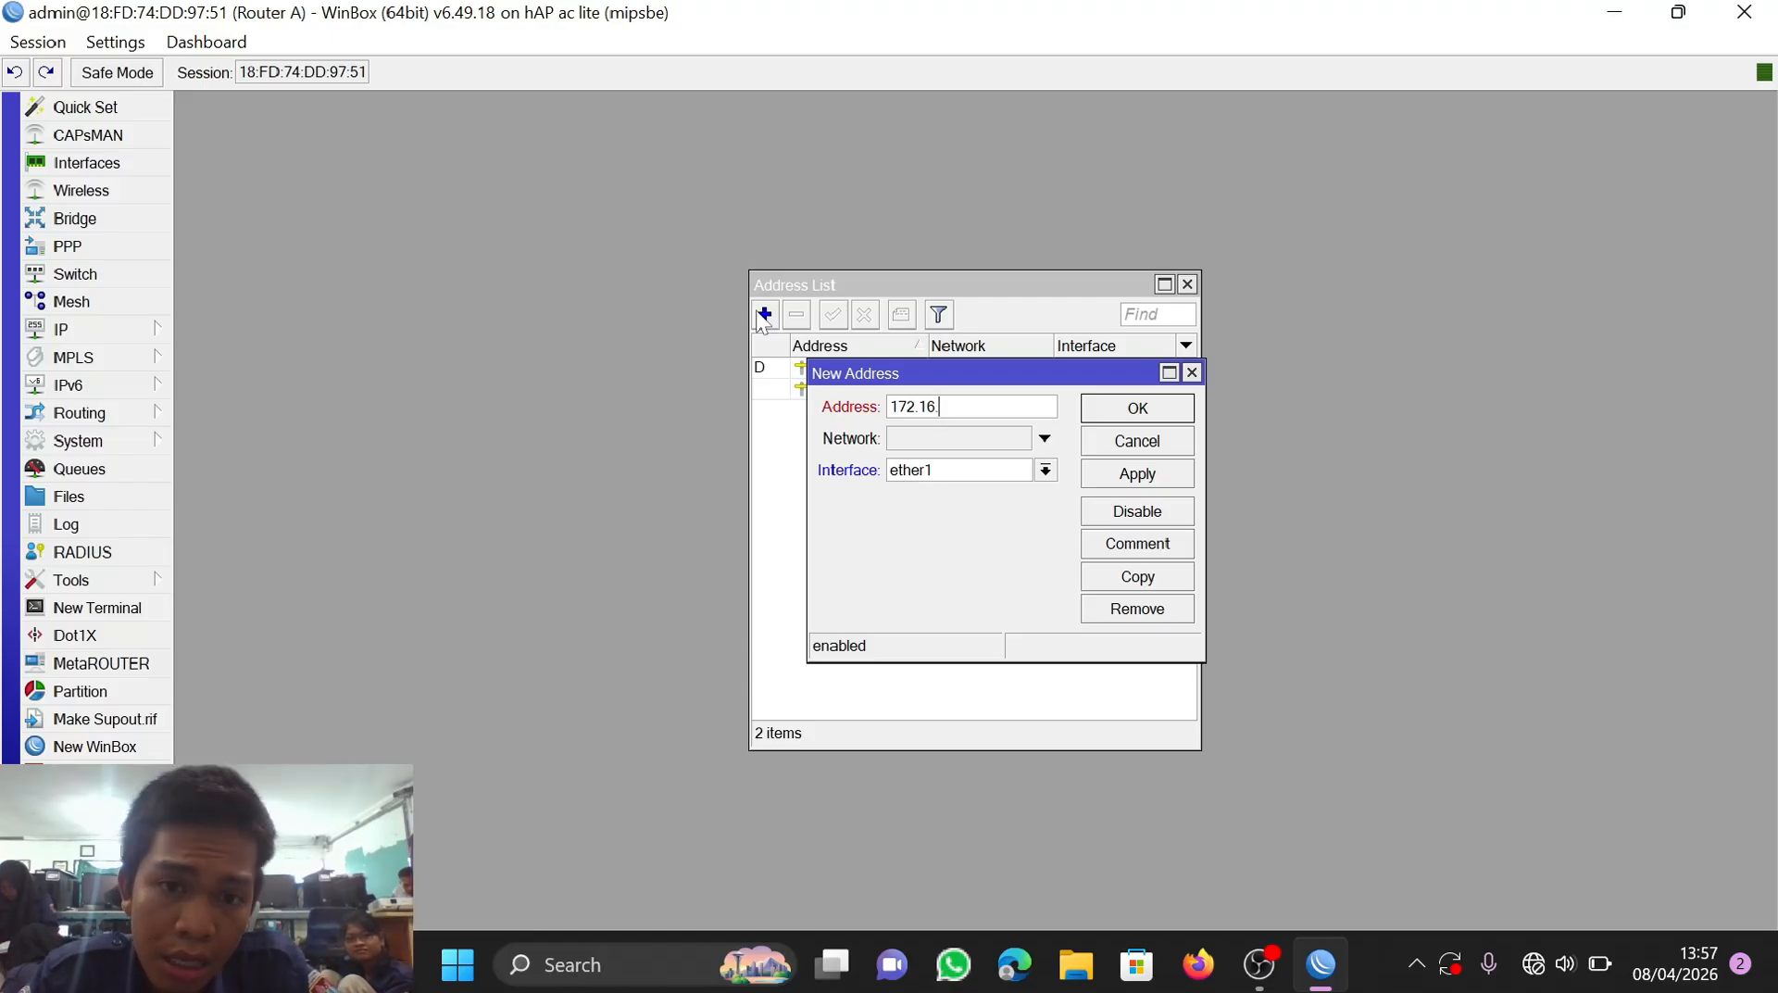
{"action": "left_click", "coordinate": [1045, 471]}
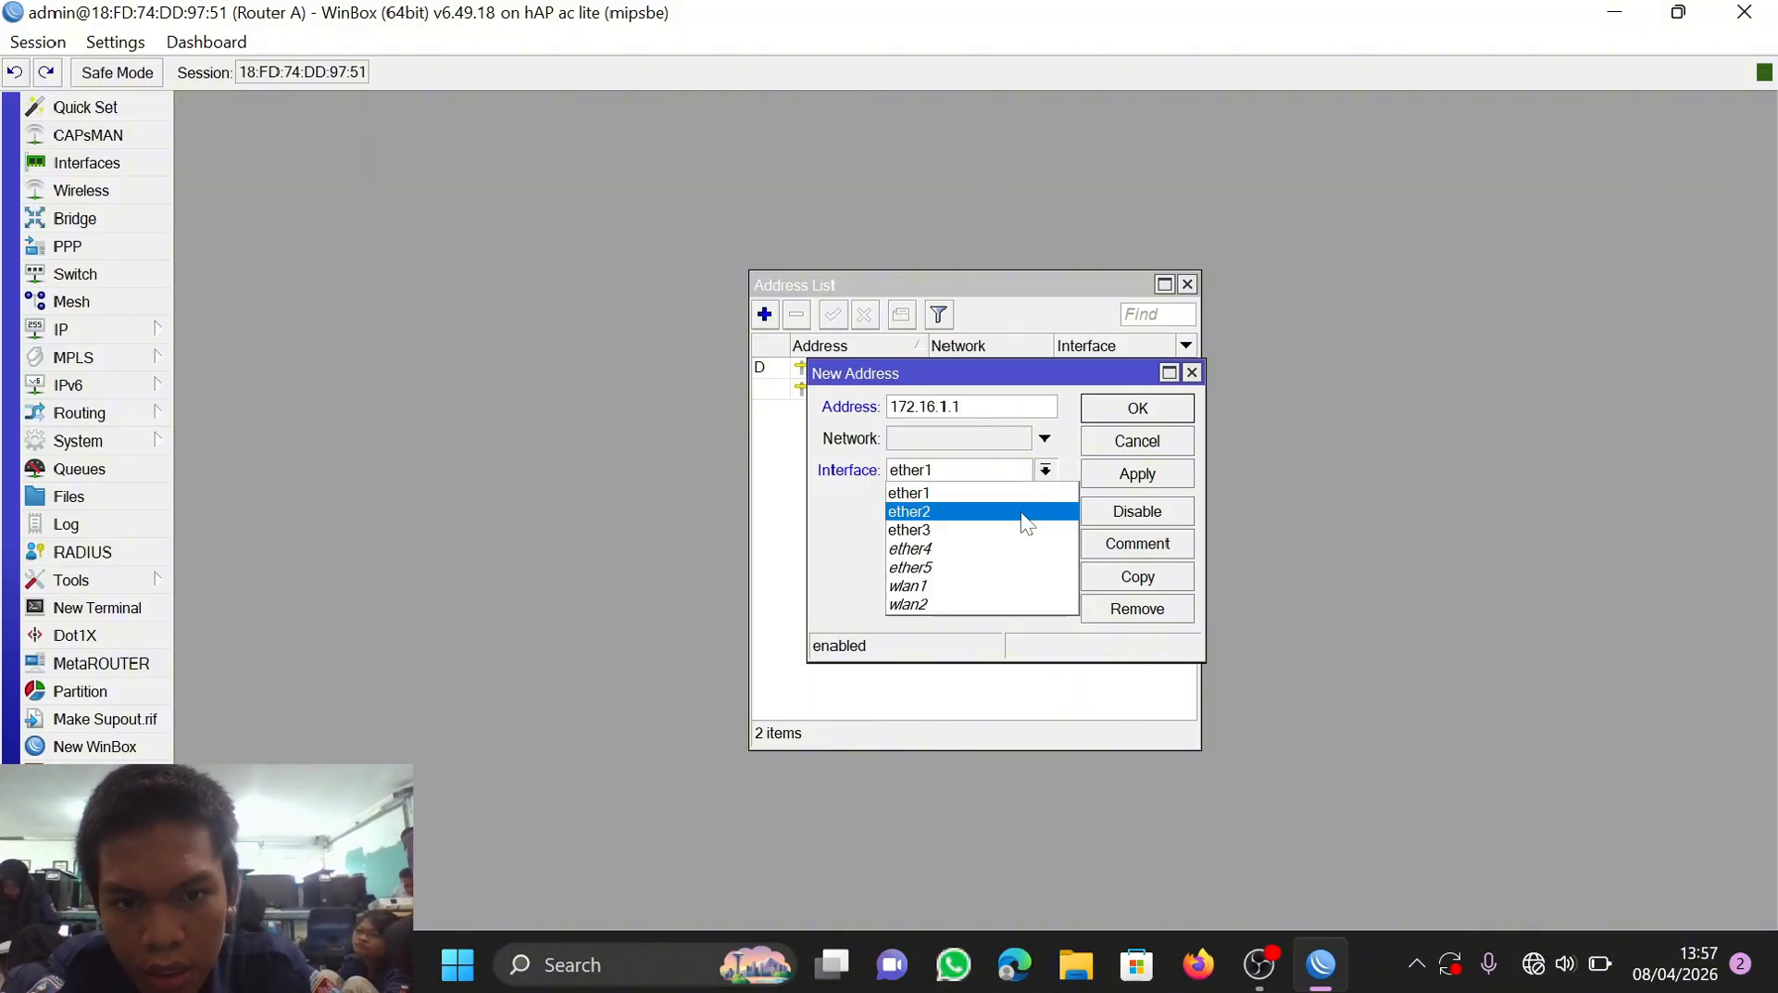
{"action": "left_click", "coordinate": [1024, 514]}
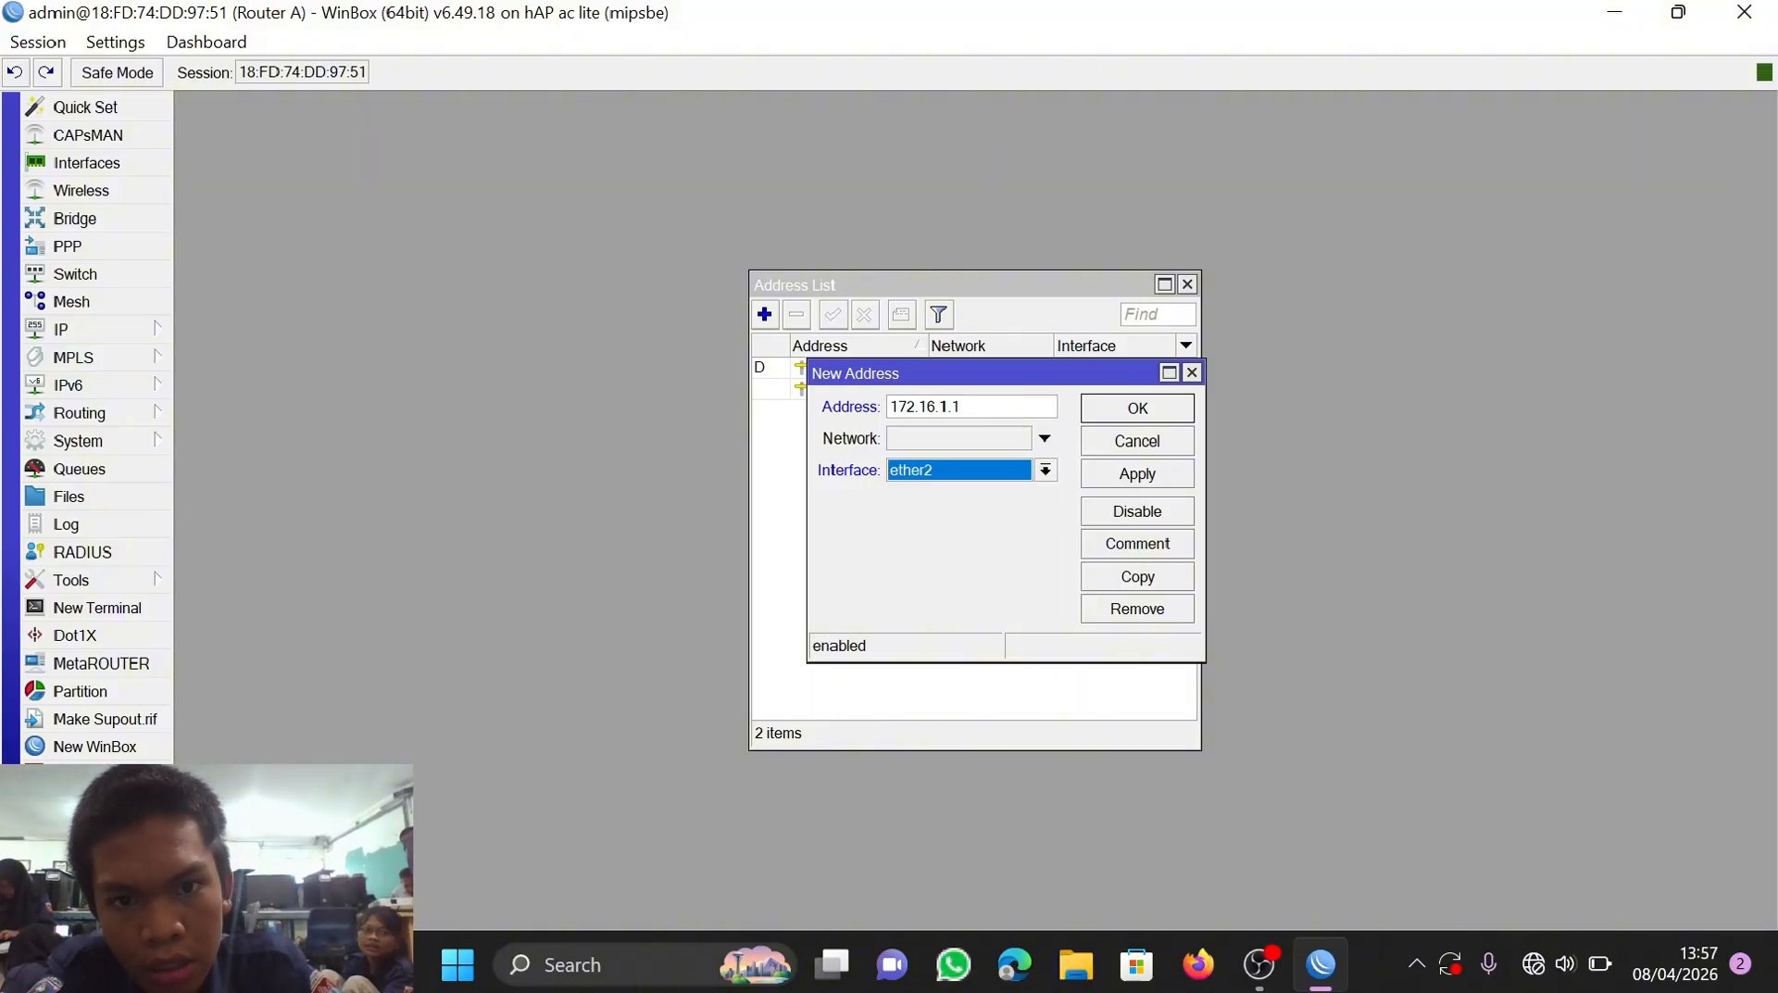
{"action": "left_click", "coordinate": [1042, 405]}
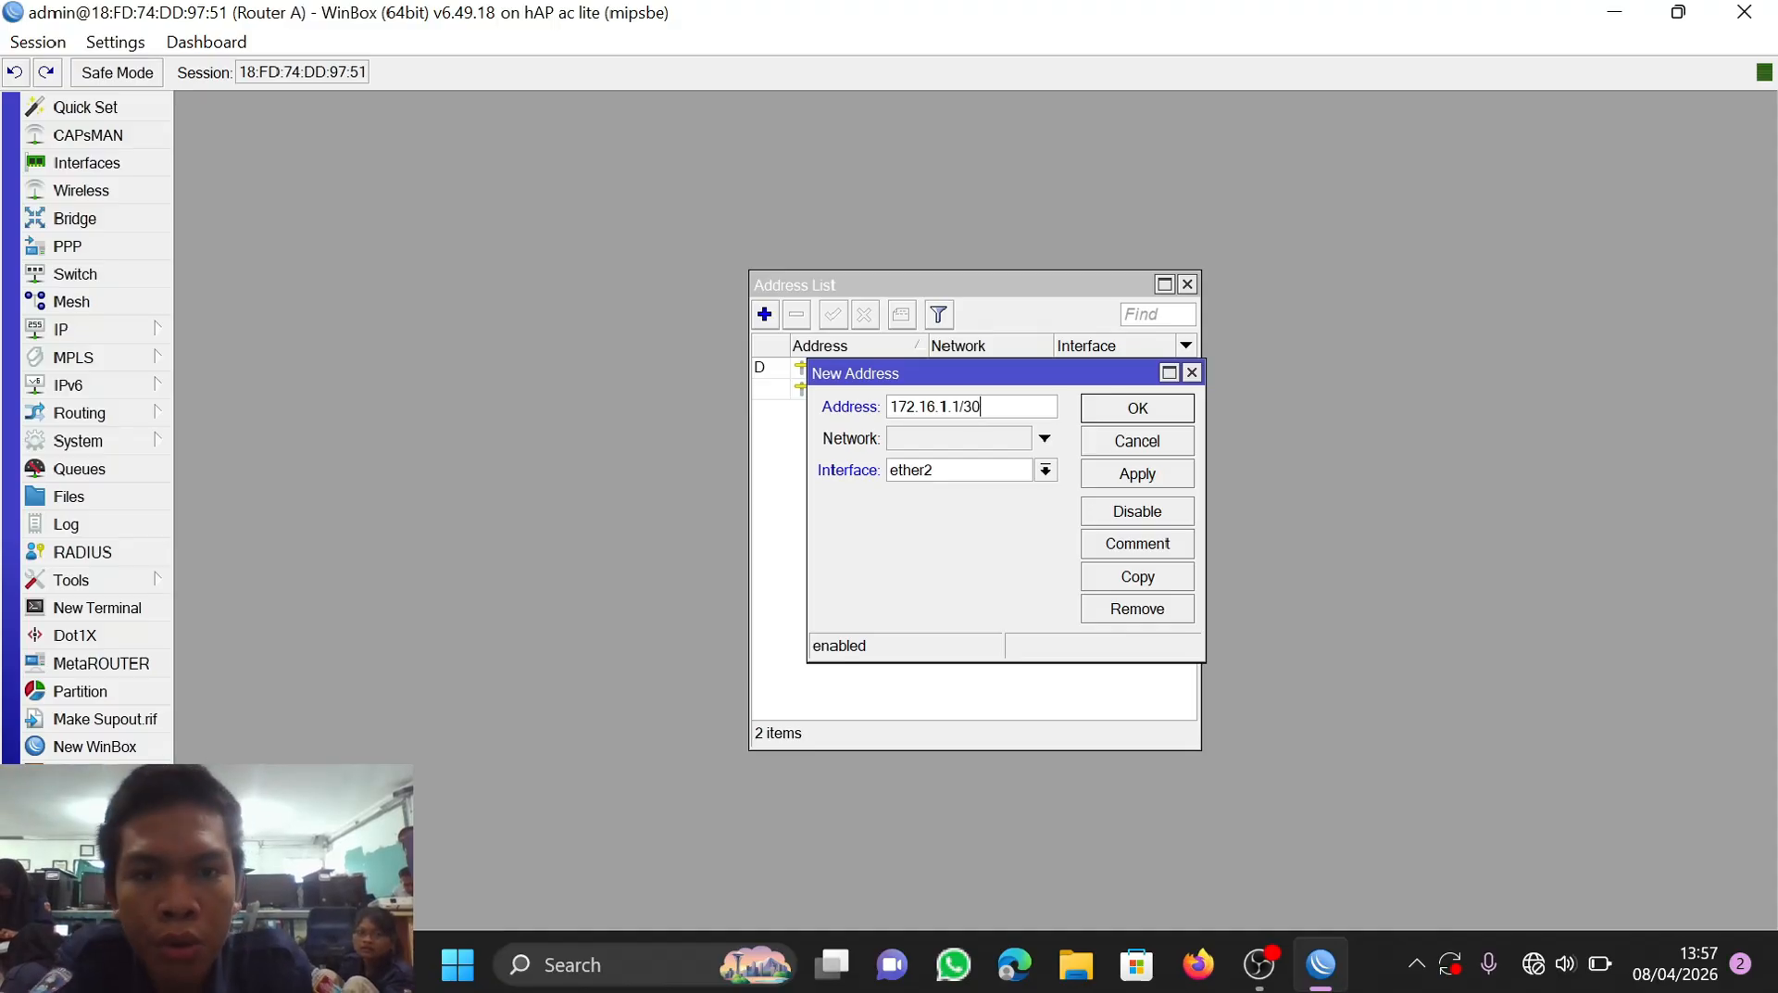
{"action": "left_click", "coordinate": [1099, 474]}
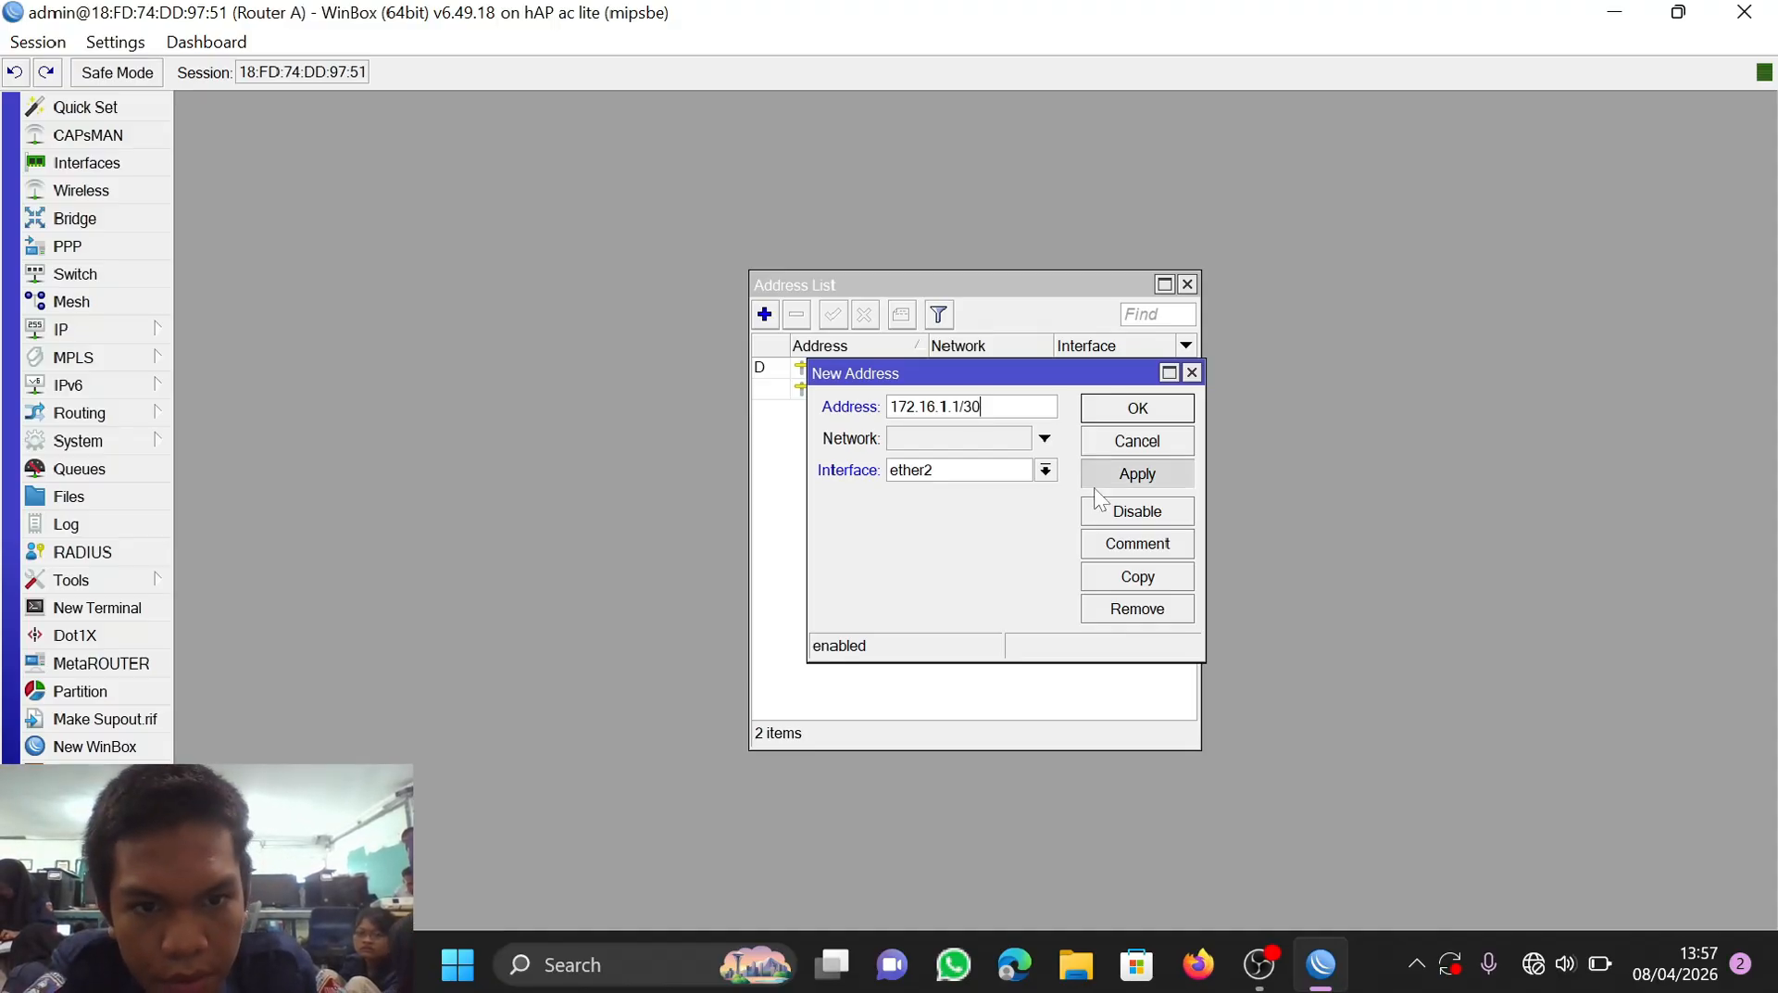
{"action": "left_click", "coordinate": [1132, 414]}
{"action": "key", "text": "Escape"}
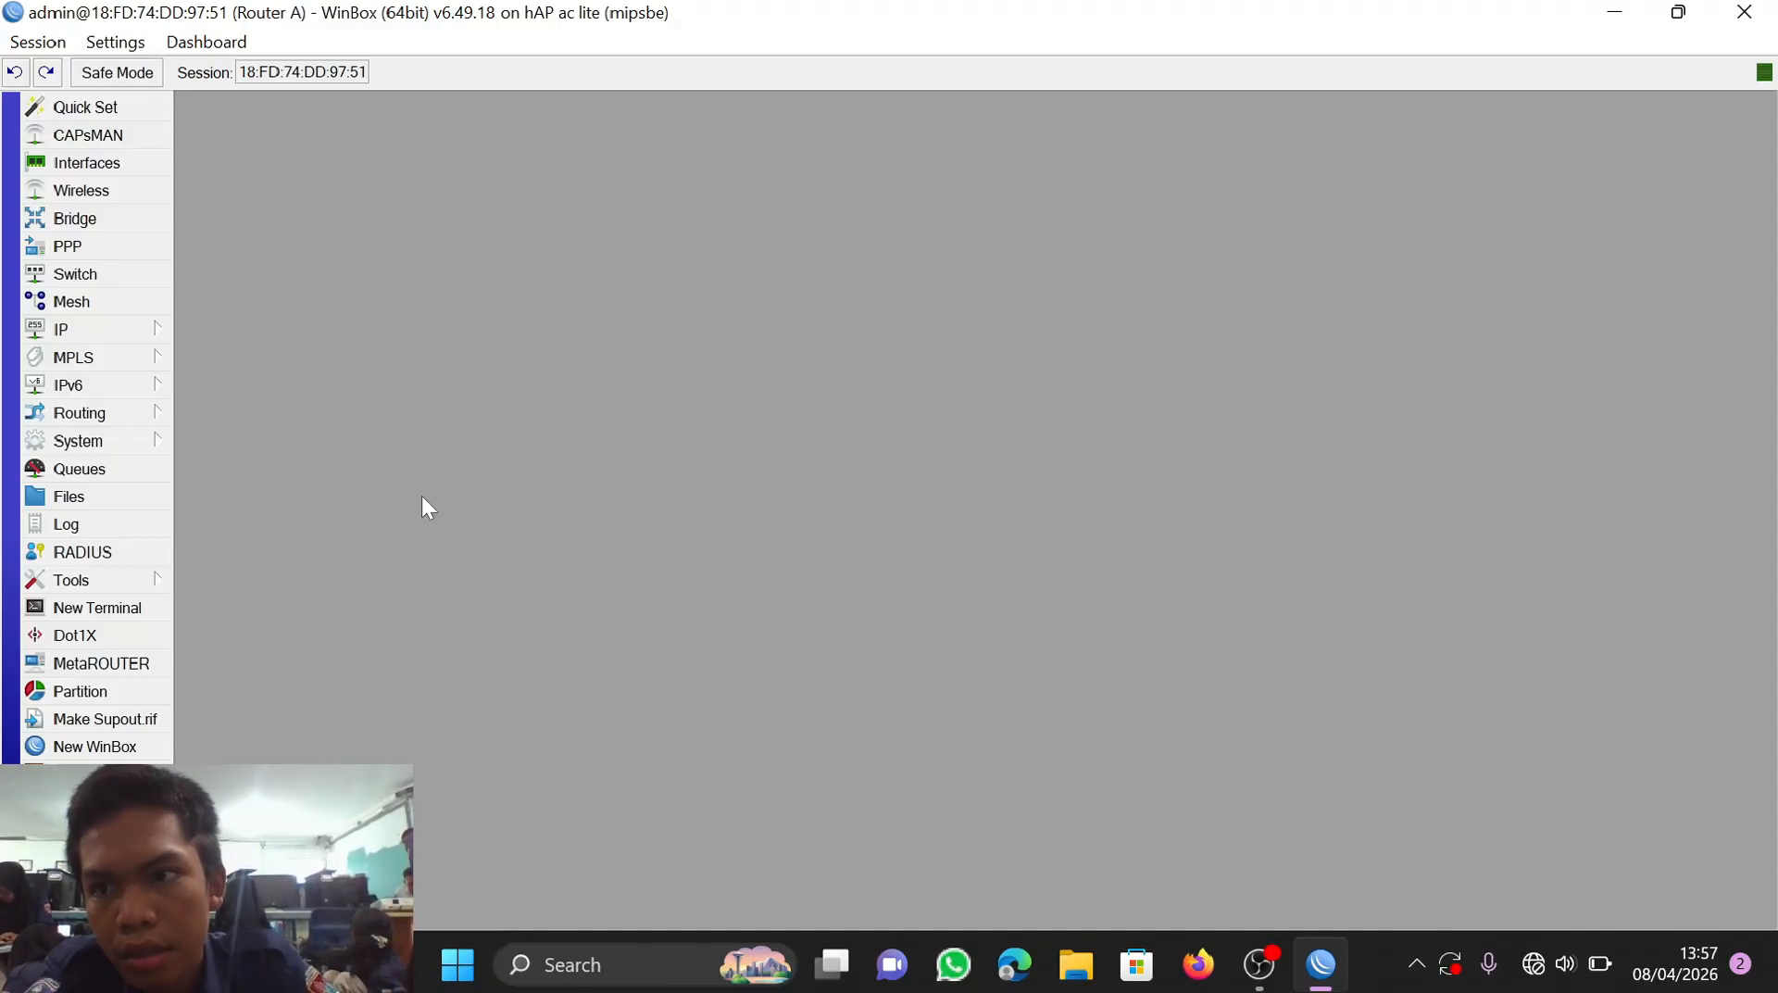
Step: Add a firewall NAT rule with chain srcnat, out interface ether1 and action masquerade
{"action": "left_click", "coordinate": [102, 329]}
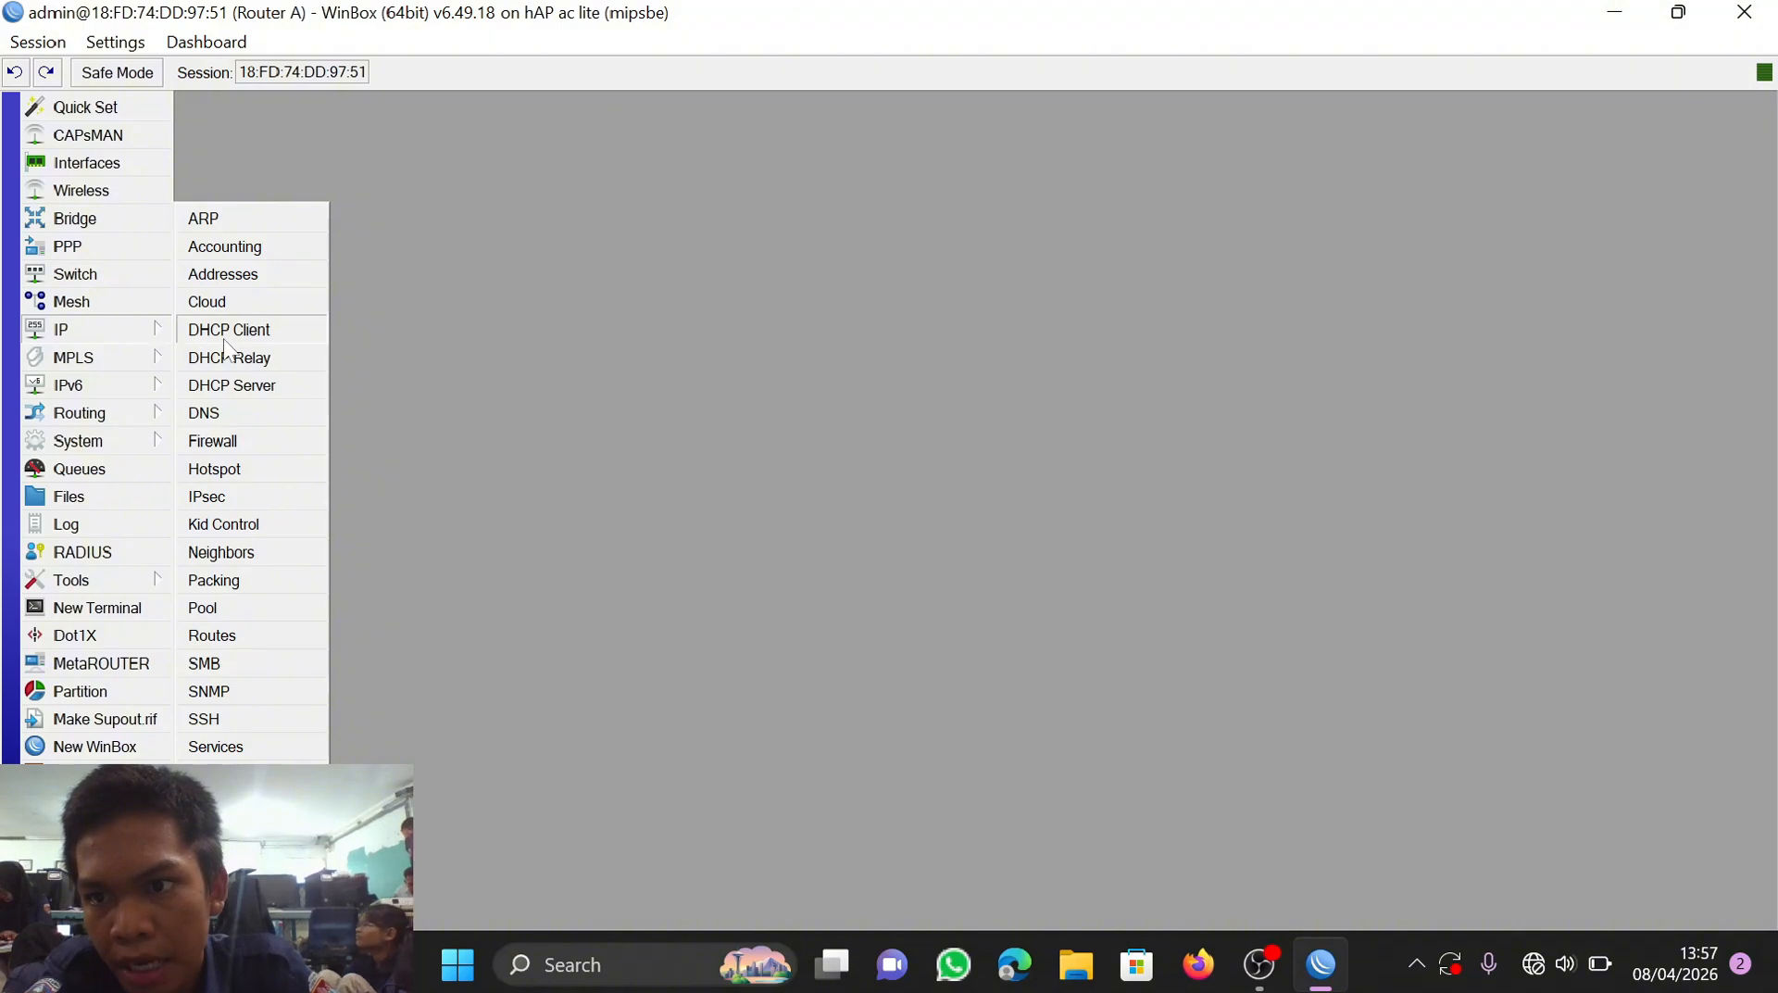
{"action": "left_click", "coordinate": [255, 445]}
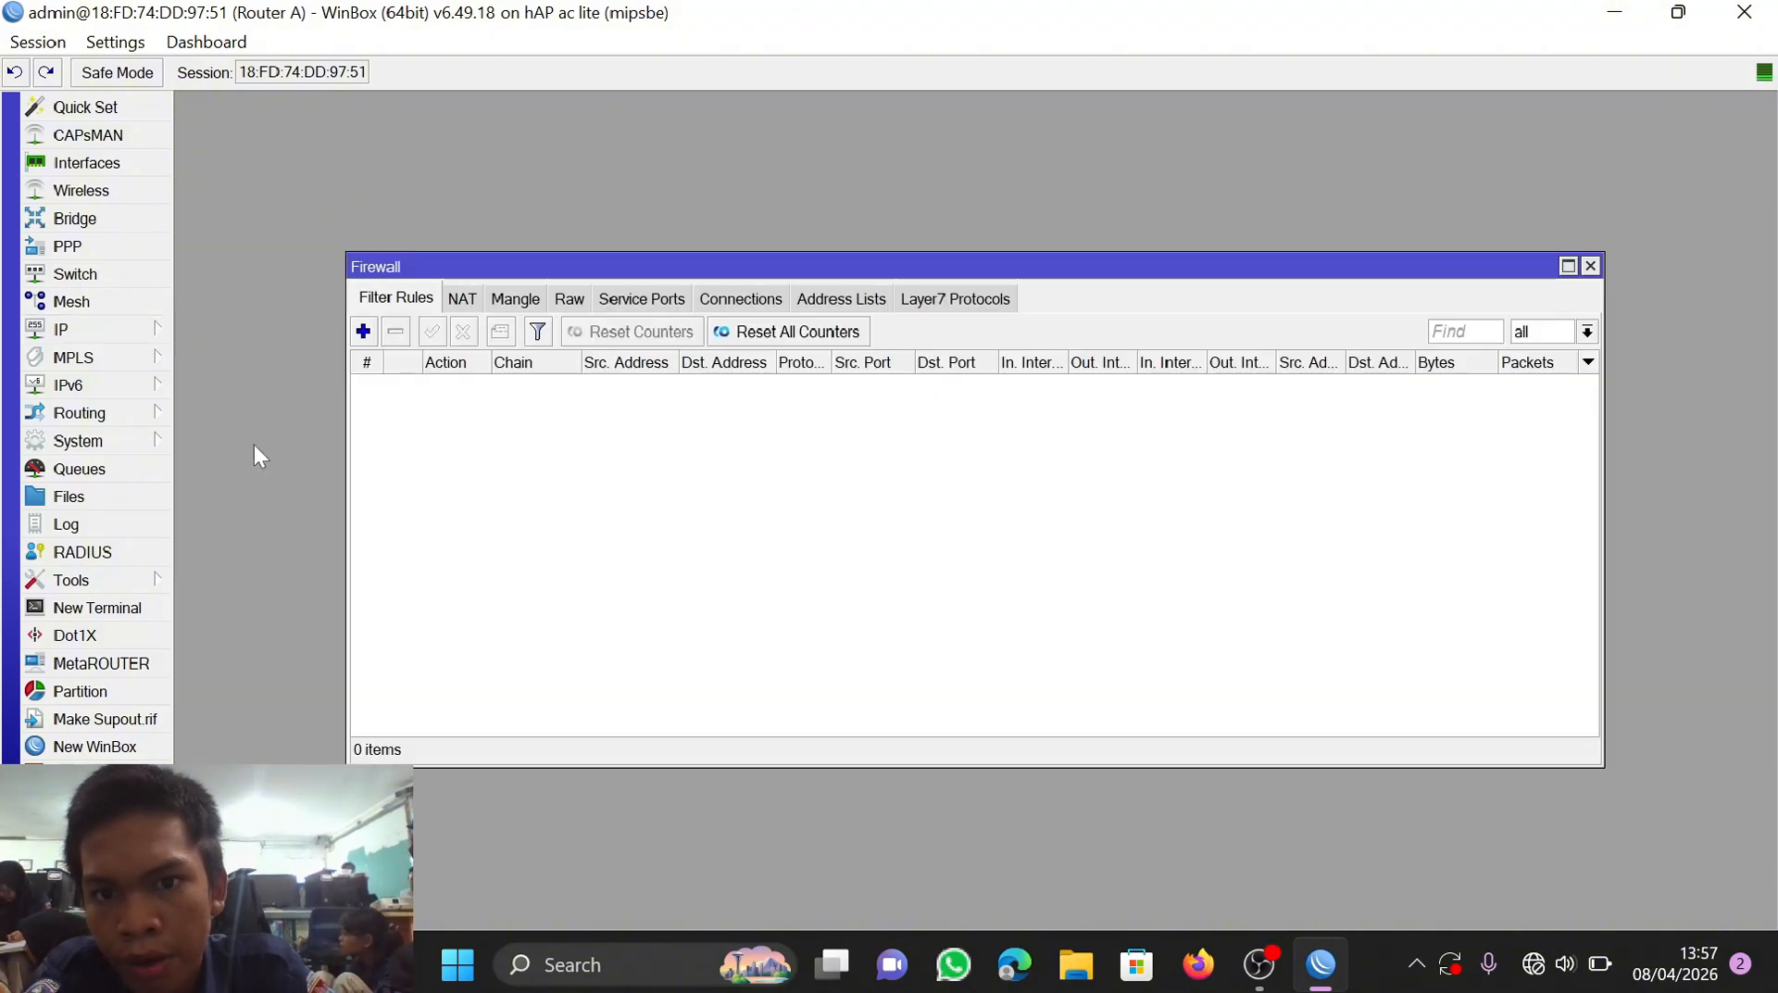
{"action": "left_click", "coordinate": [464, 298]}
{"action": "left_click", "coordinate": [363, 331]}
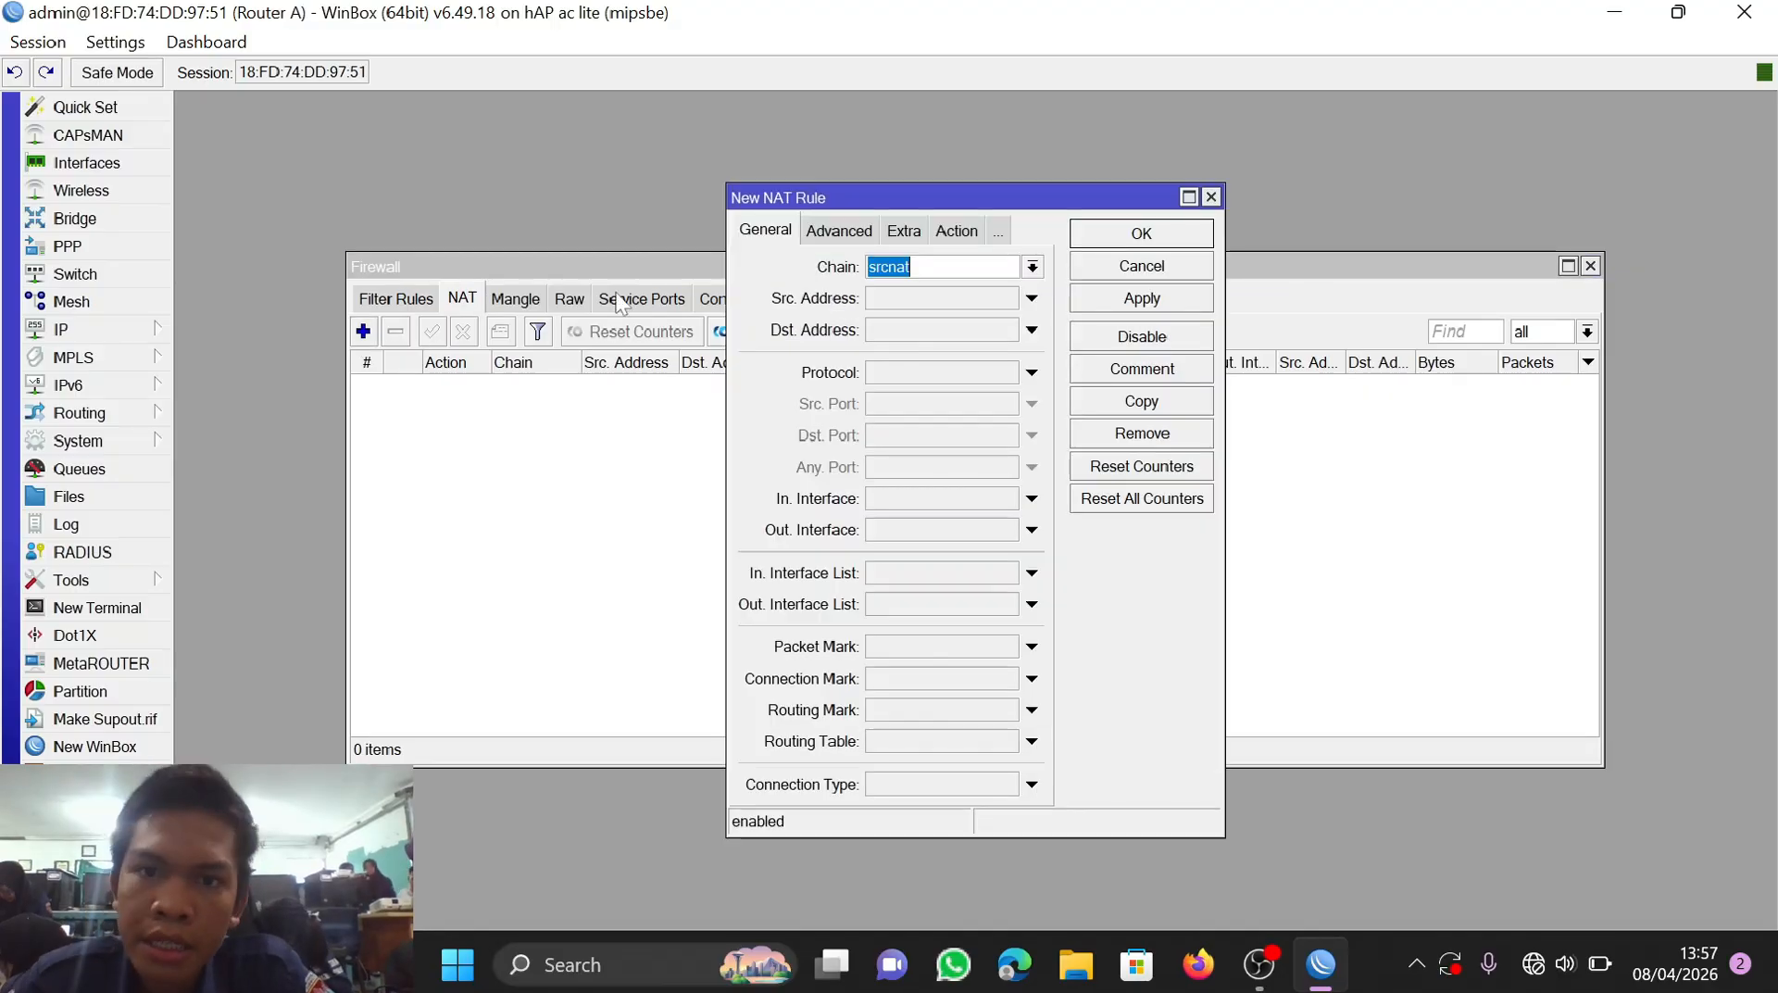
{"action": "left_click", "coordinate": [1032, 530]}
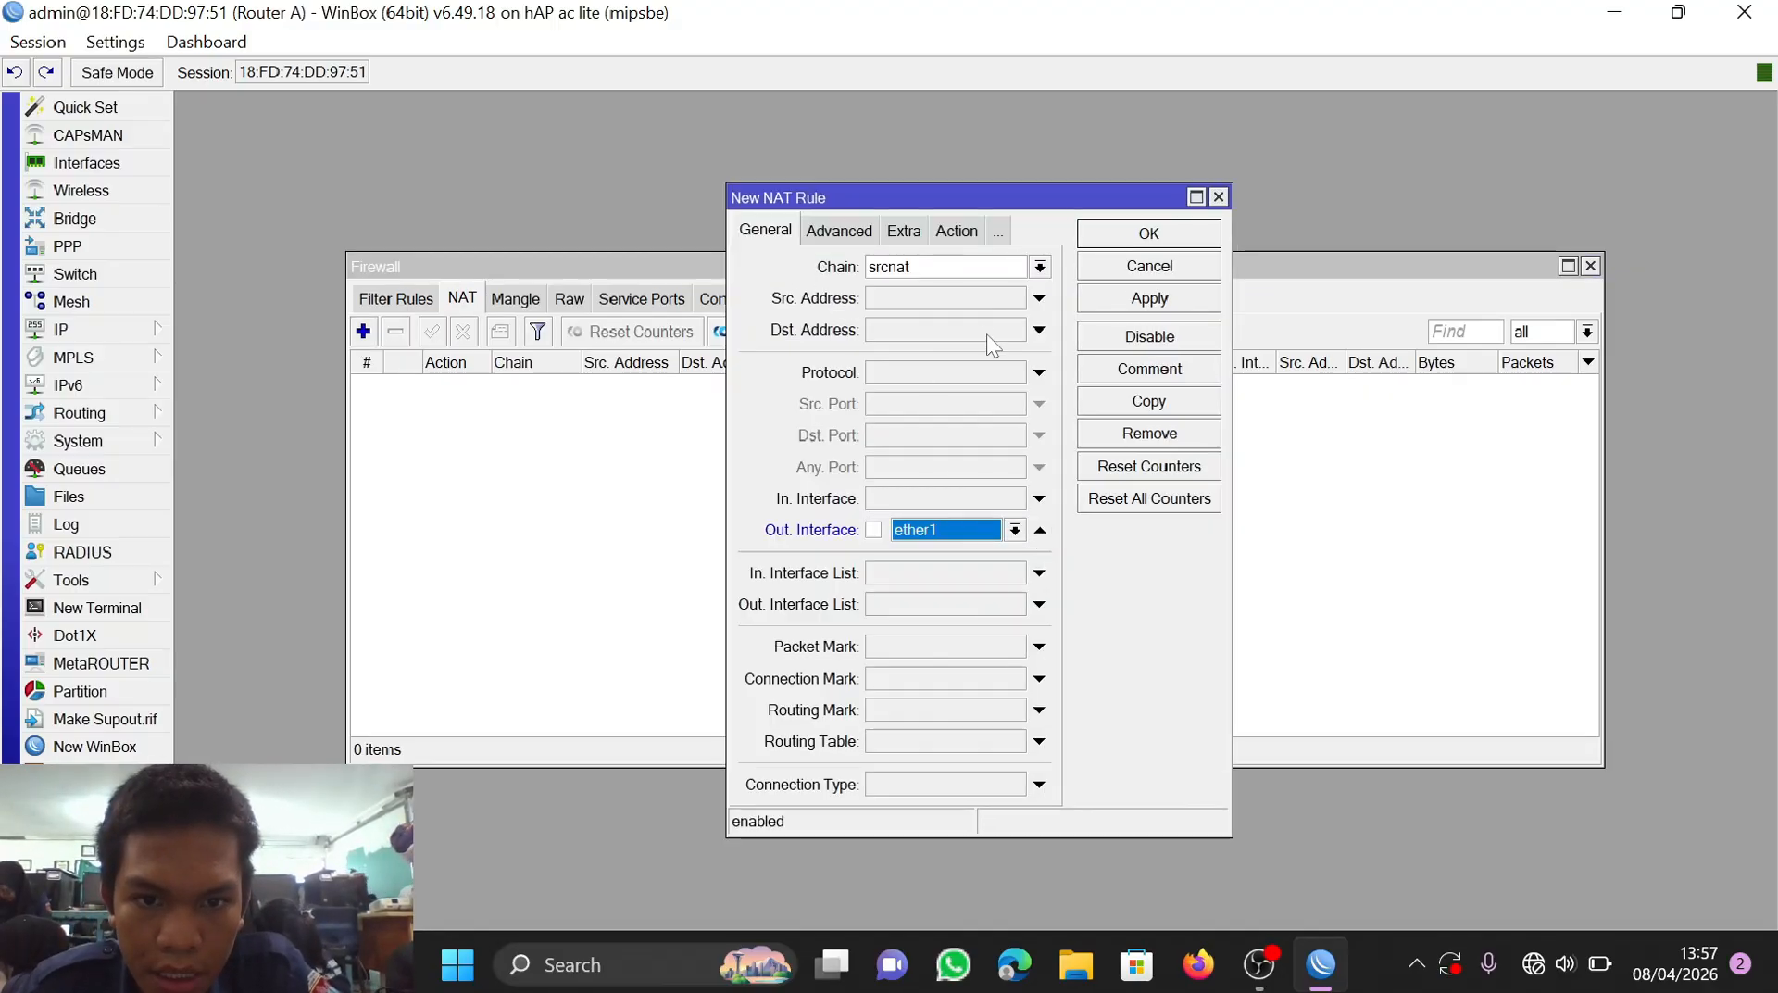
{"action": "left_click", "coordinate": [955, 231]}
{"action": "left_click", "coordinate": [1040, 267]}
{"action": "left_click", "coordinate": [935, 396]}
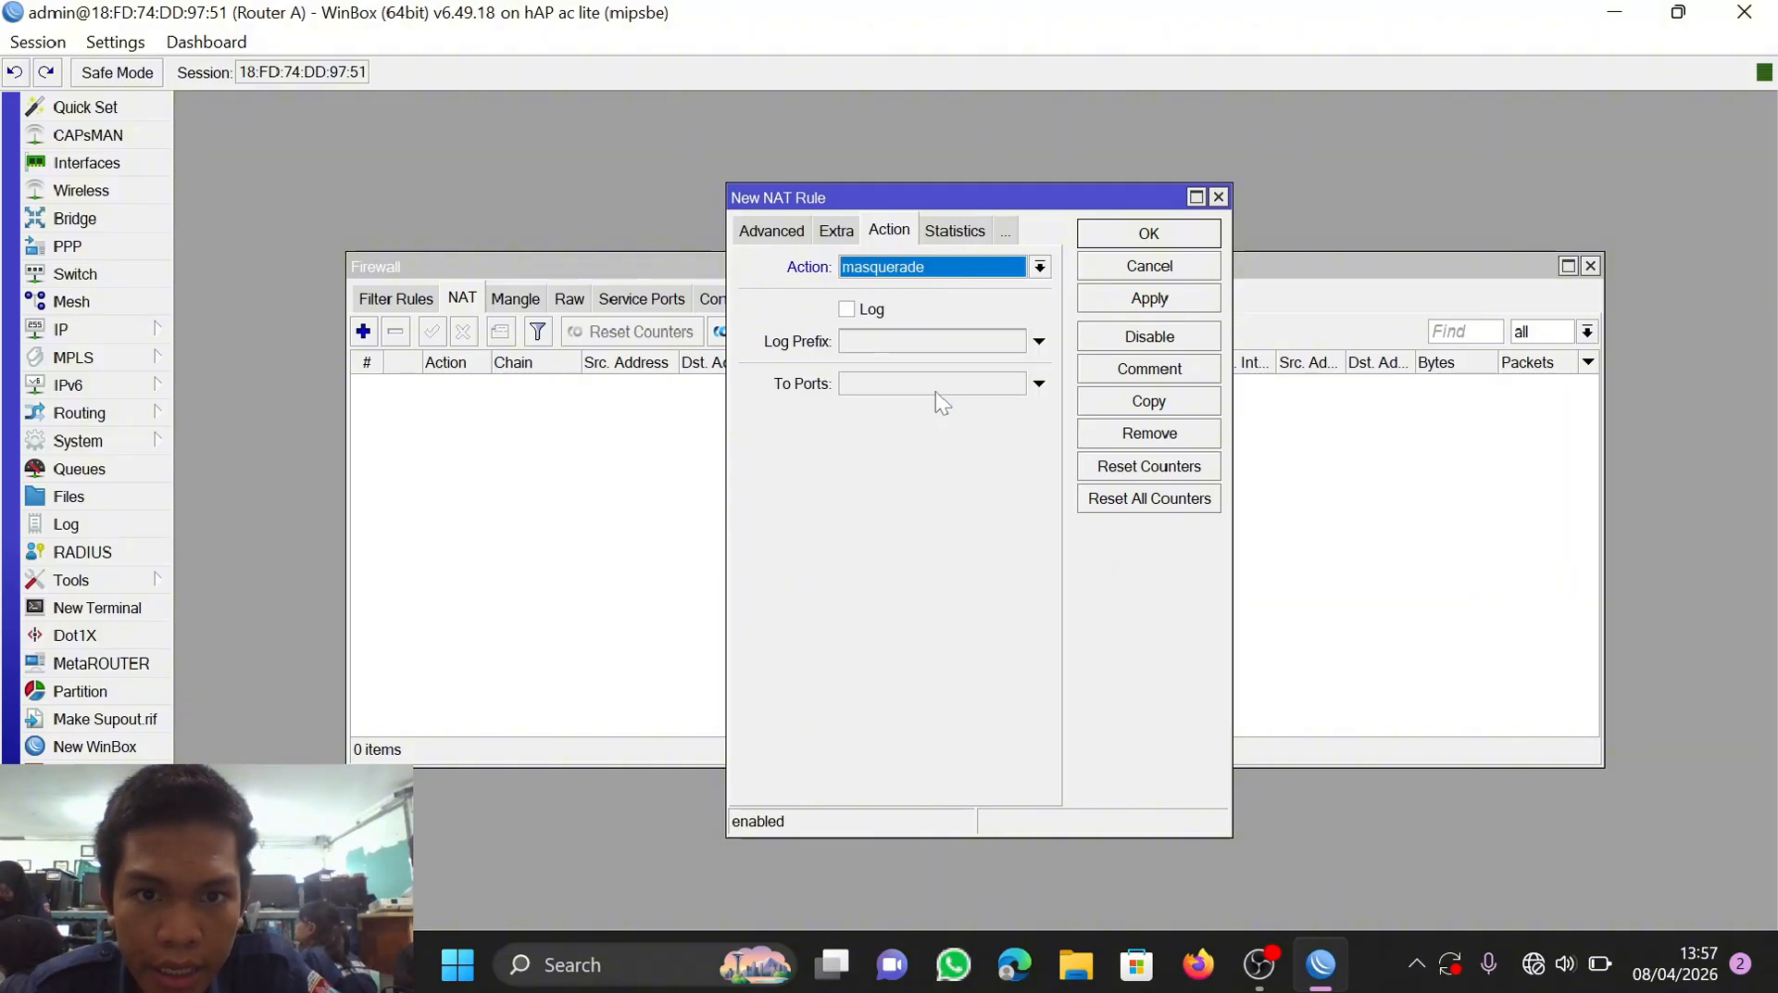
{"action": "left_click", "coordinate": [1137, 298]}
{"action": "left_click", "coordinate": [1153, 233]}
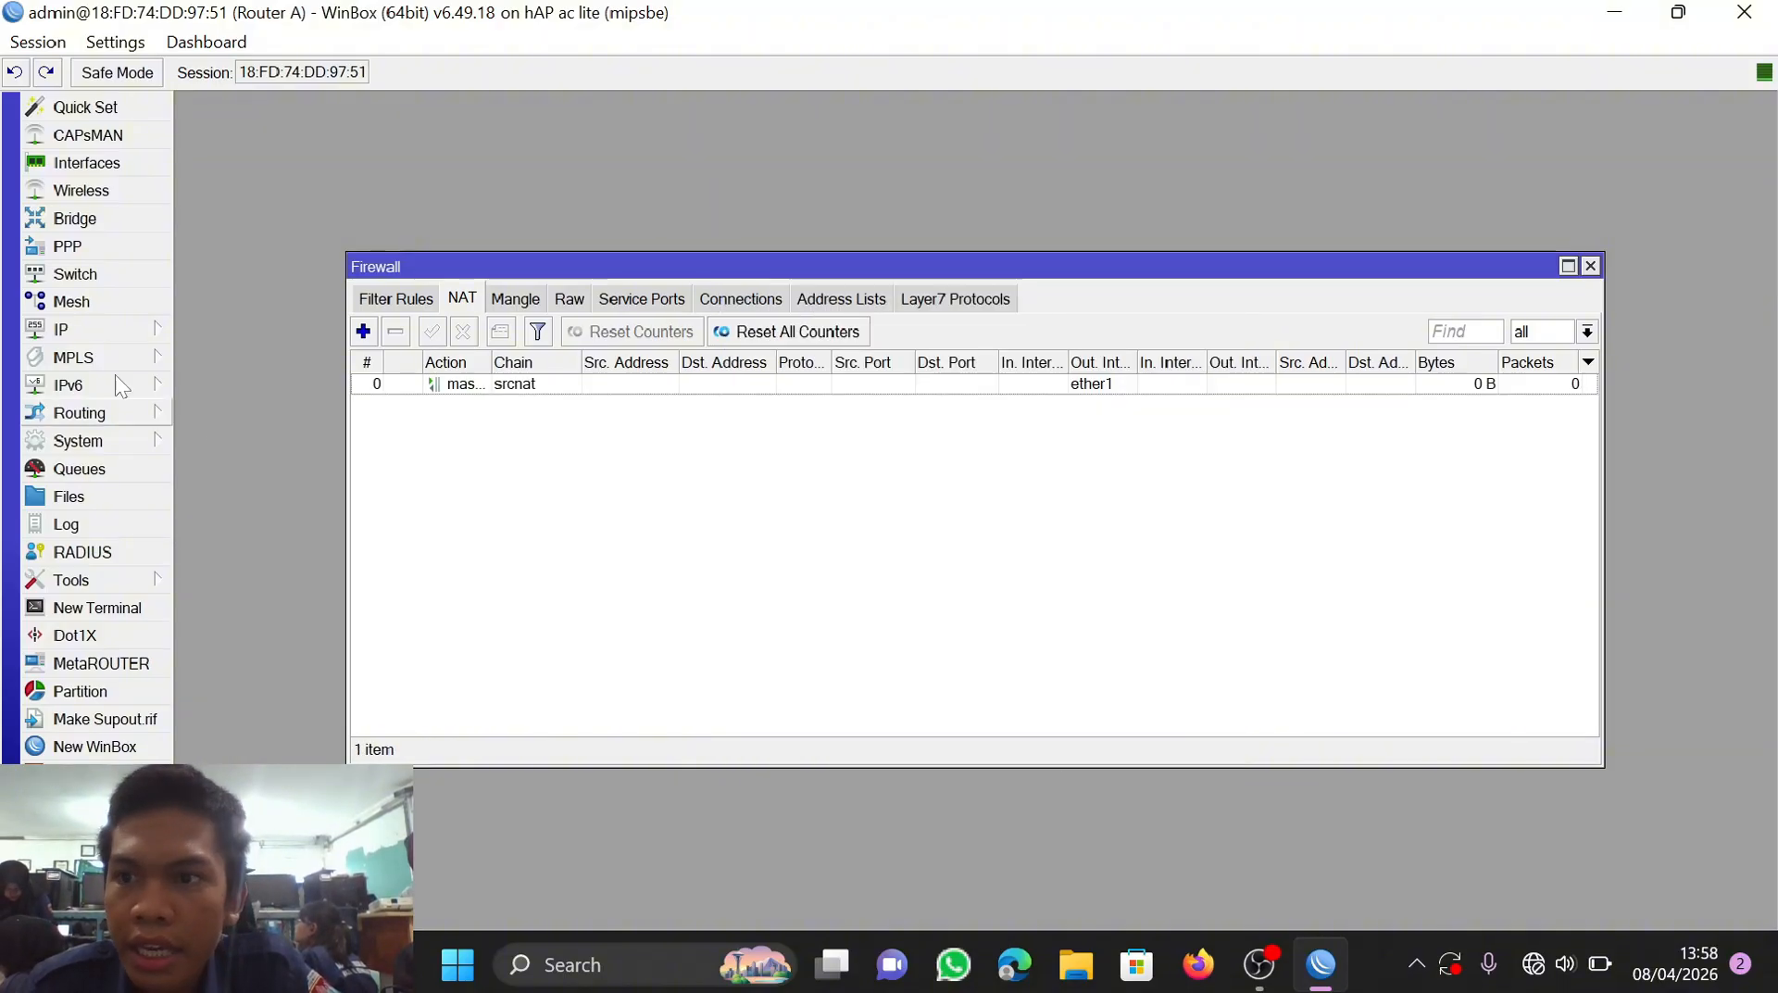
Step: Set up a DHCP server on interface ether3 with a lease time of 00:10:00, keeping the other proposed settings, and close the DHCP server list
{"action": "left_click", "coordinate": [93, 326]}
{"action": "left_click", "coordinate": [248, 385]}
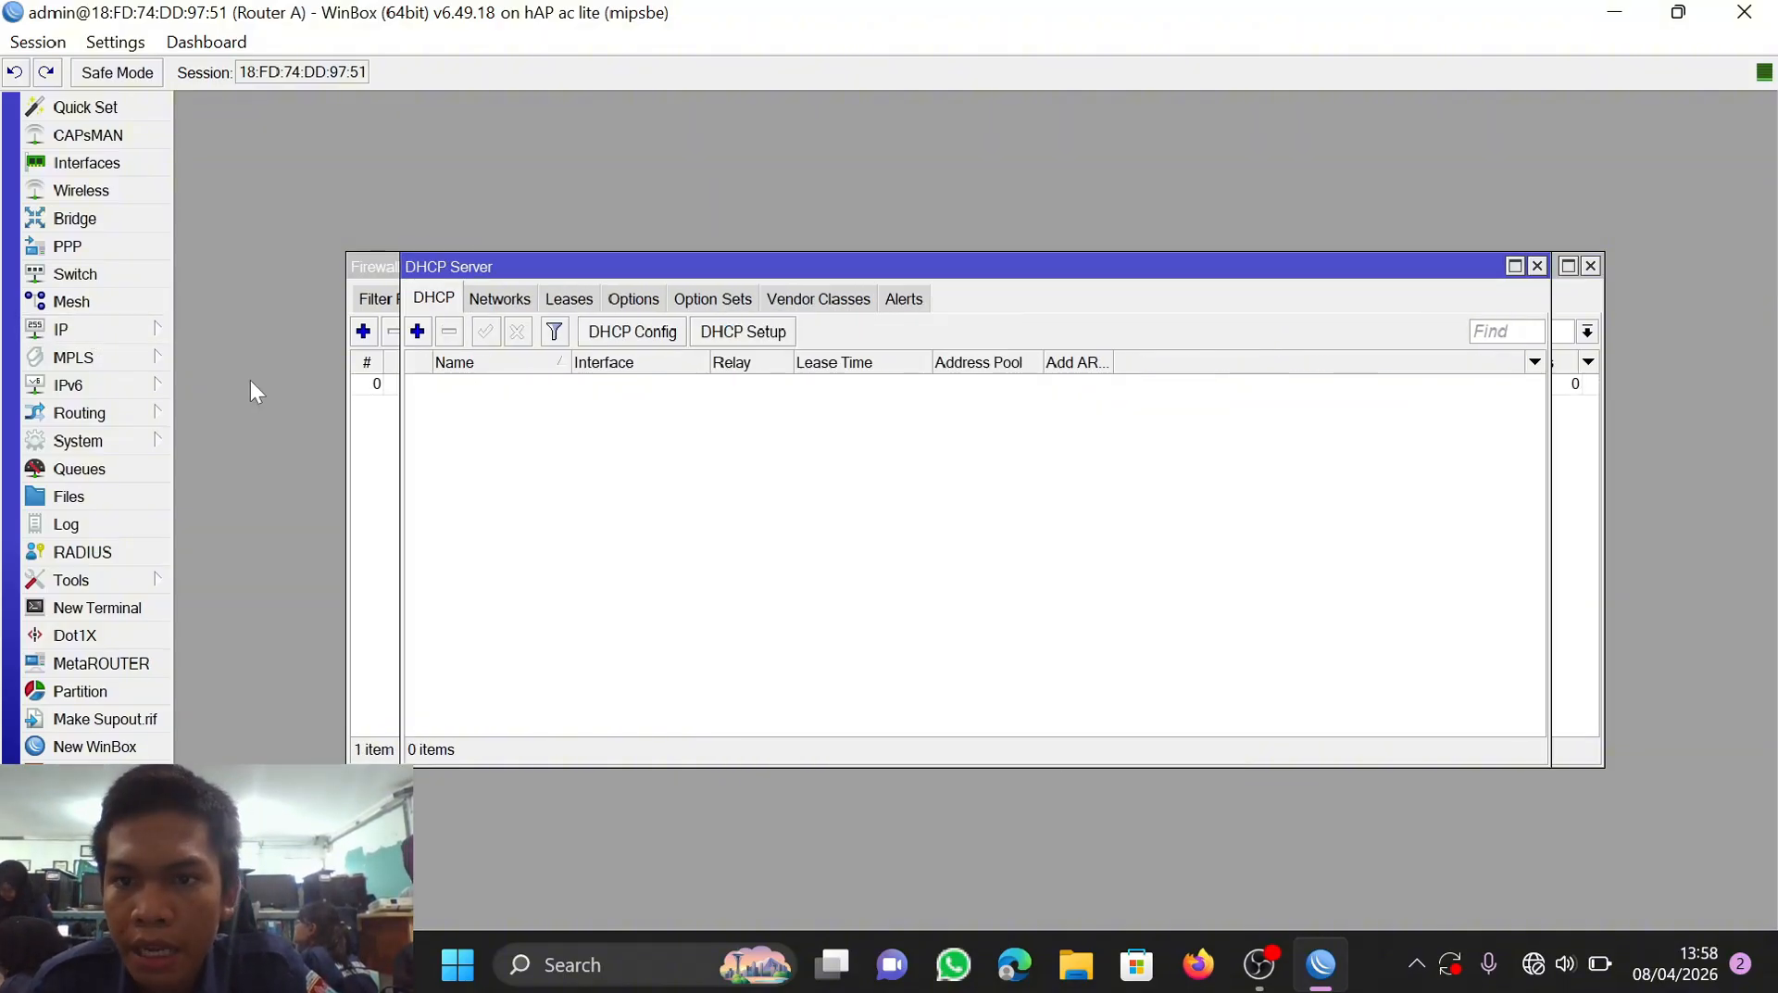
{"action": "left_click", "coordinate": [700, 335]}
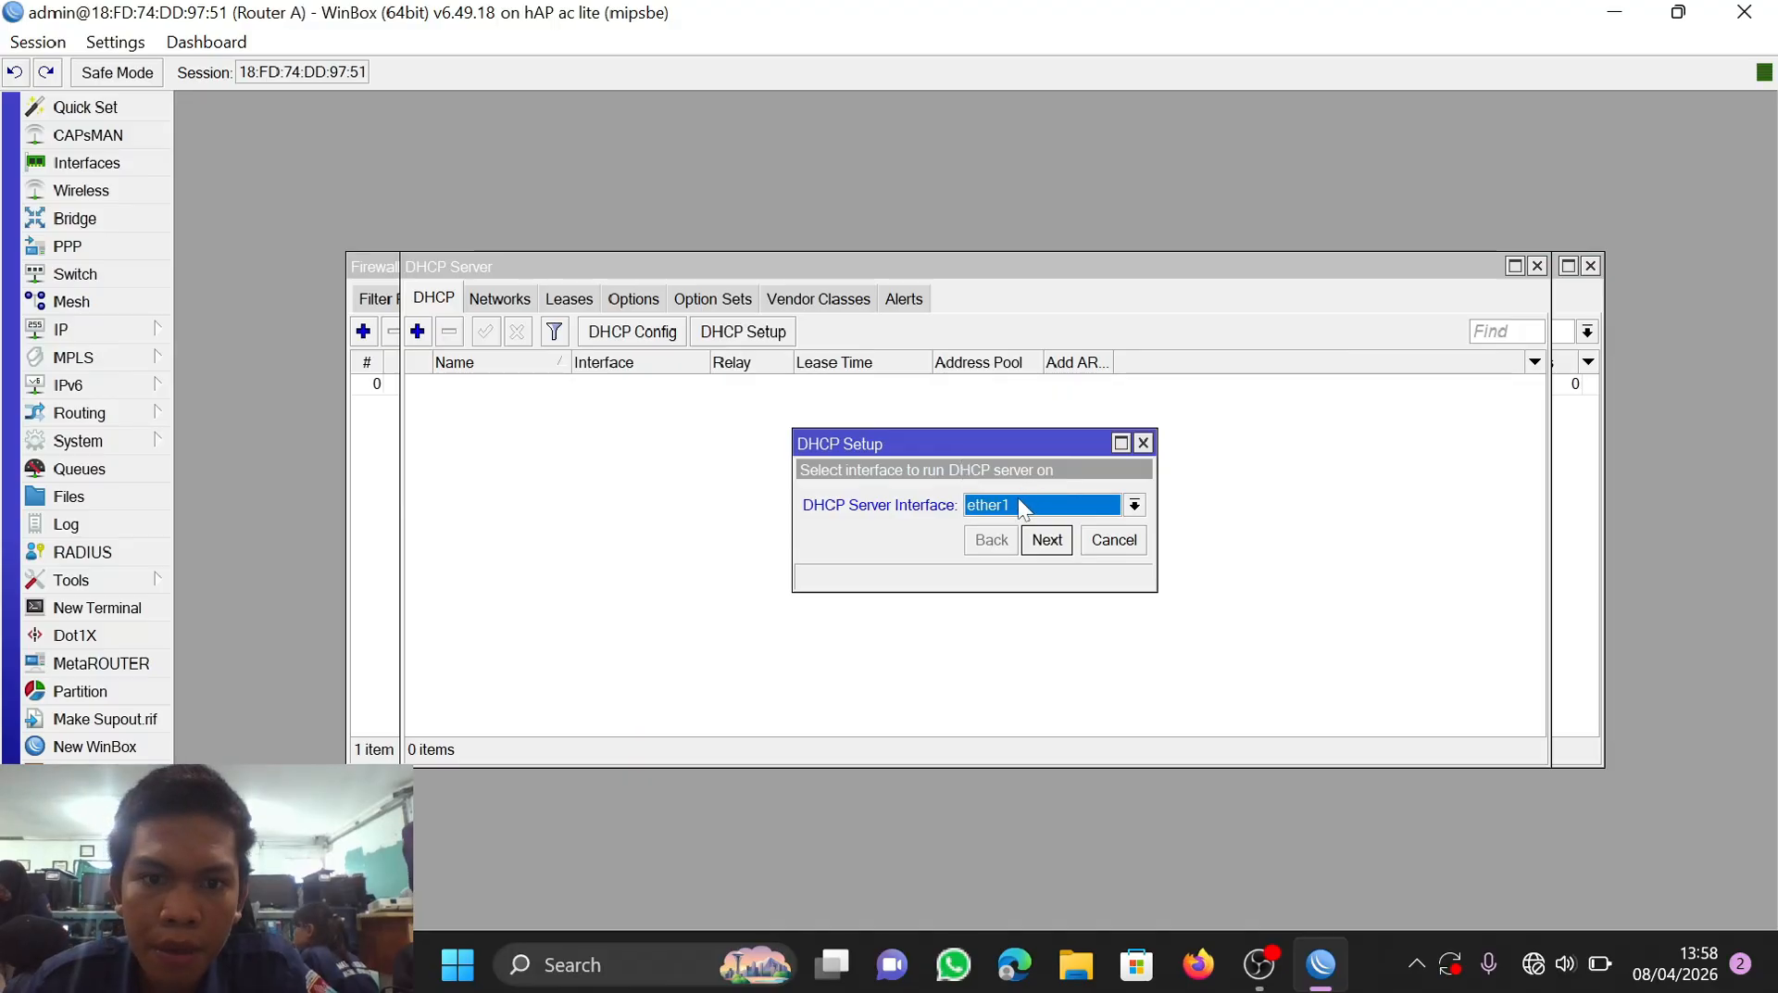
{"action": "left_click", "coordinate": [1019, 504]}
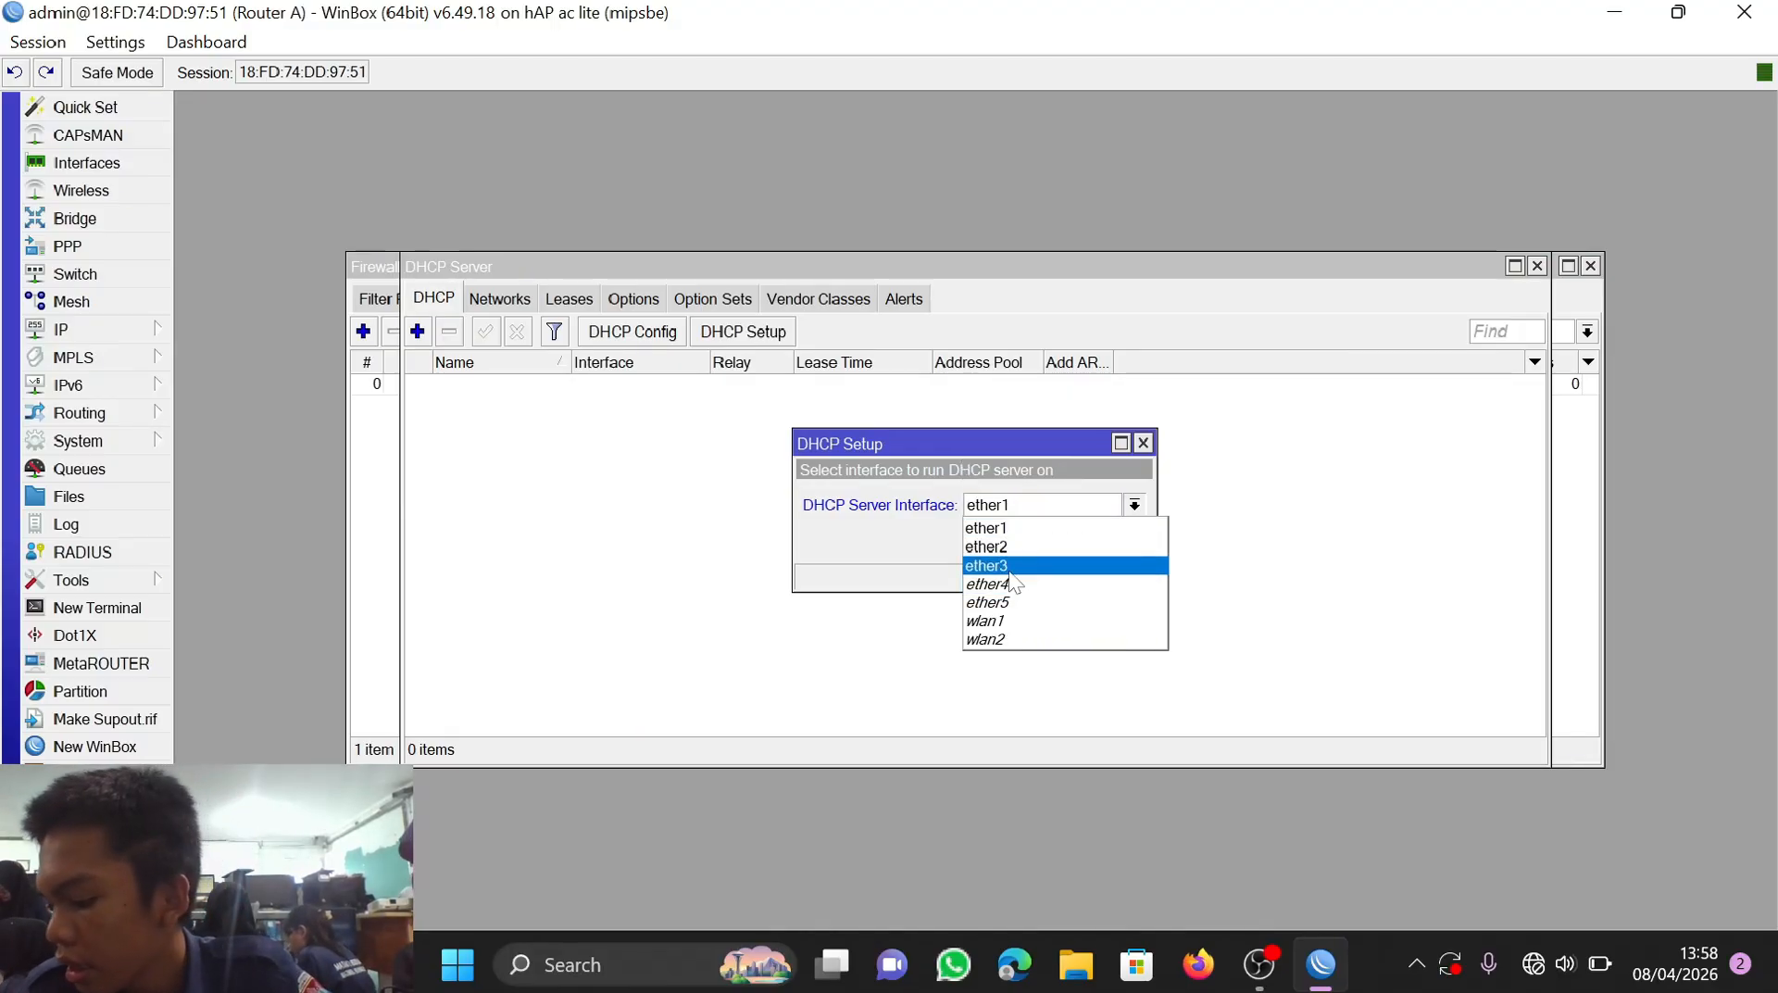
{"action": "left_click", "coordinate": [1009, 573]}
{"action": "left_click", "coordinate": [1056, 542]}
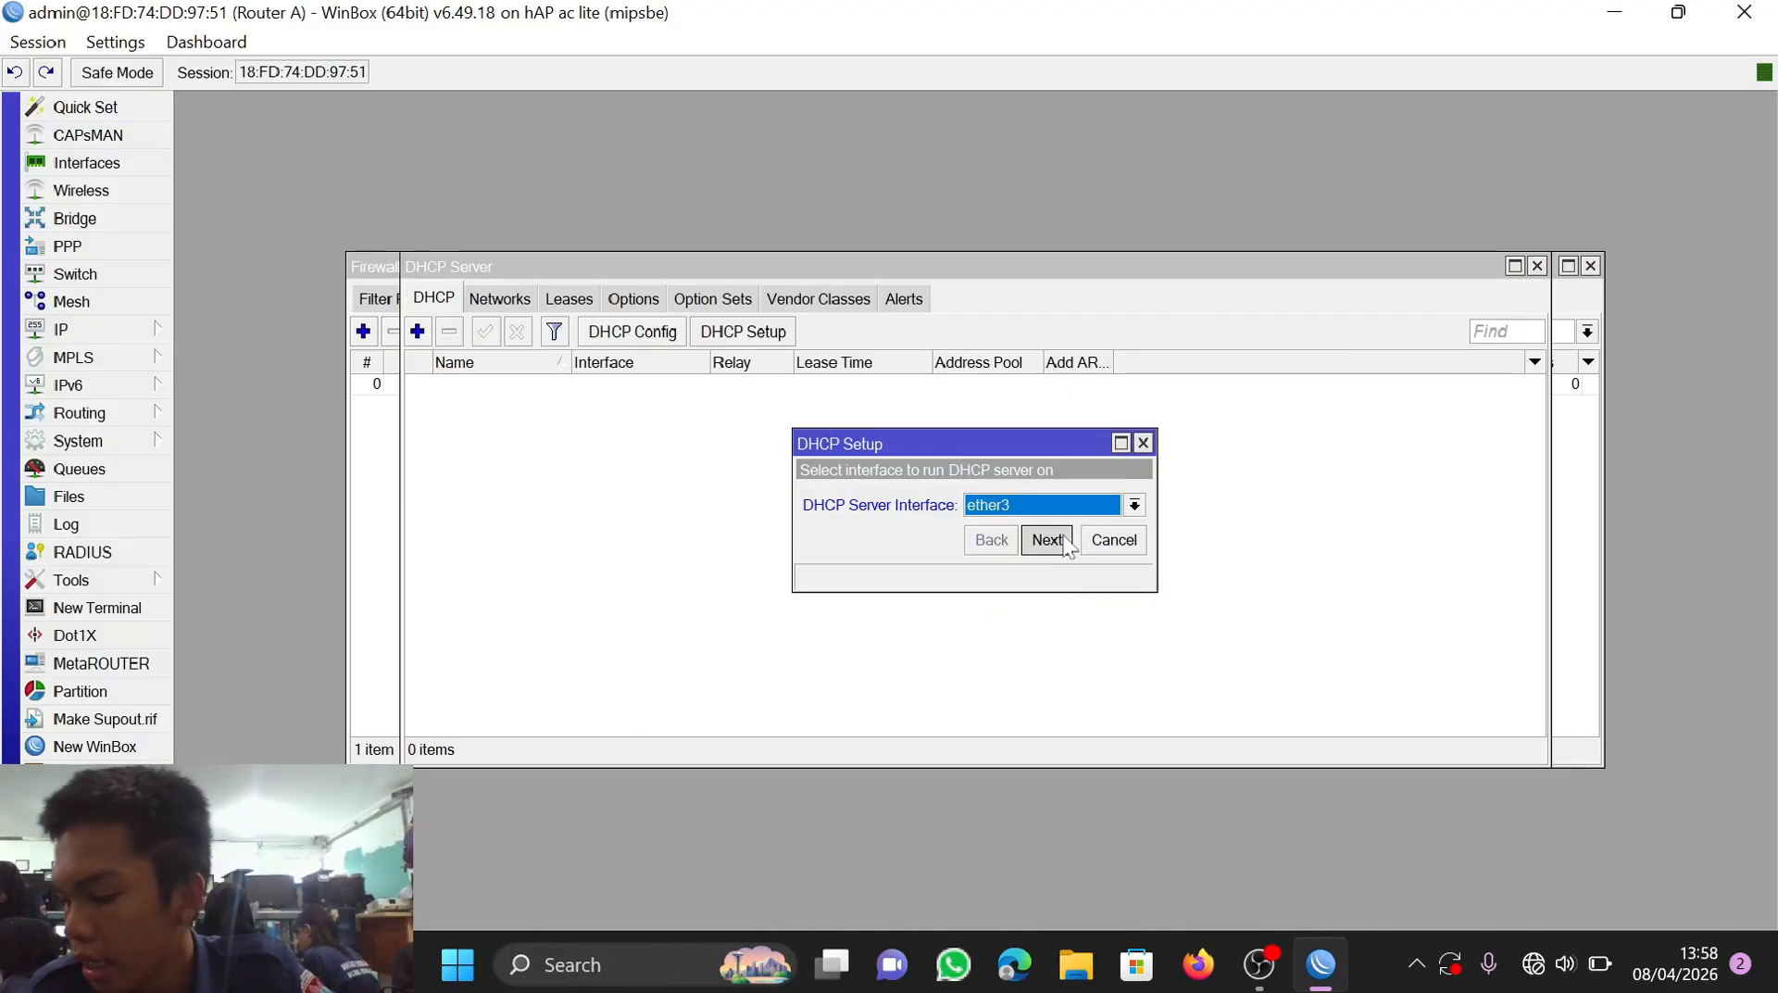
{"action": "left_click", "coordinate": [1055, 541]}
{"action": "left_click", "coordinate": [1044, 600]}
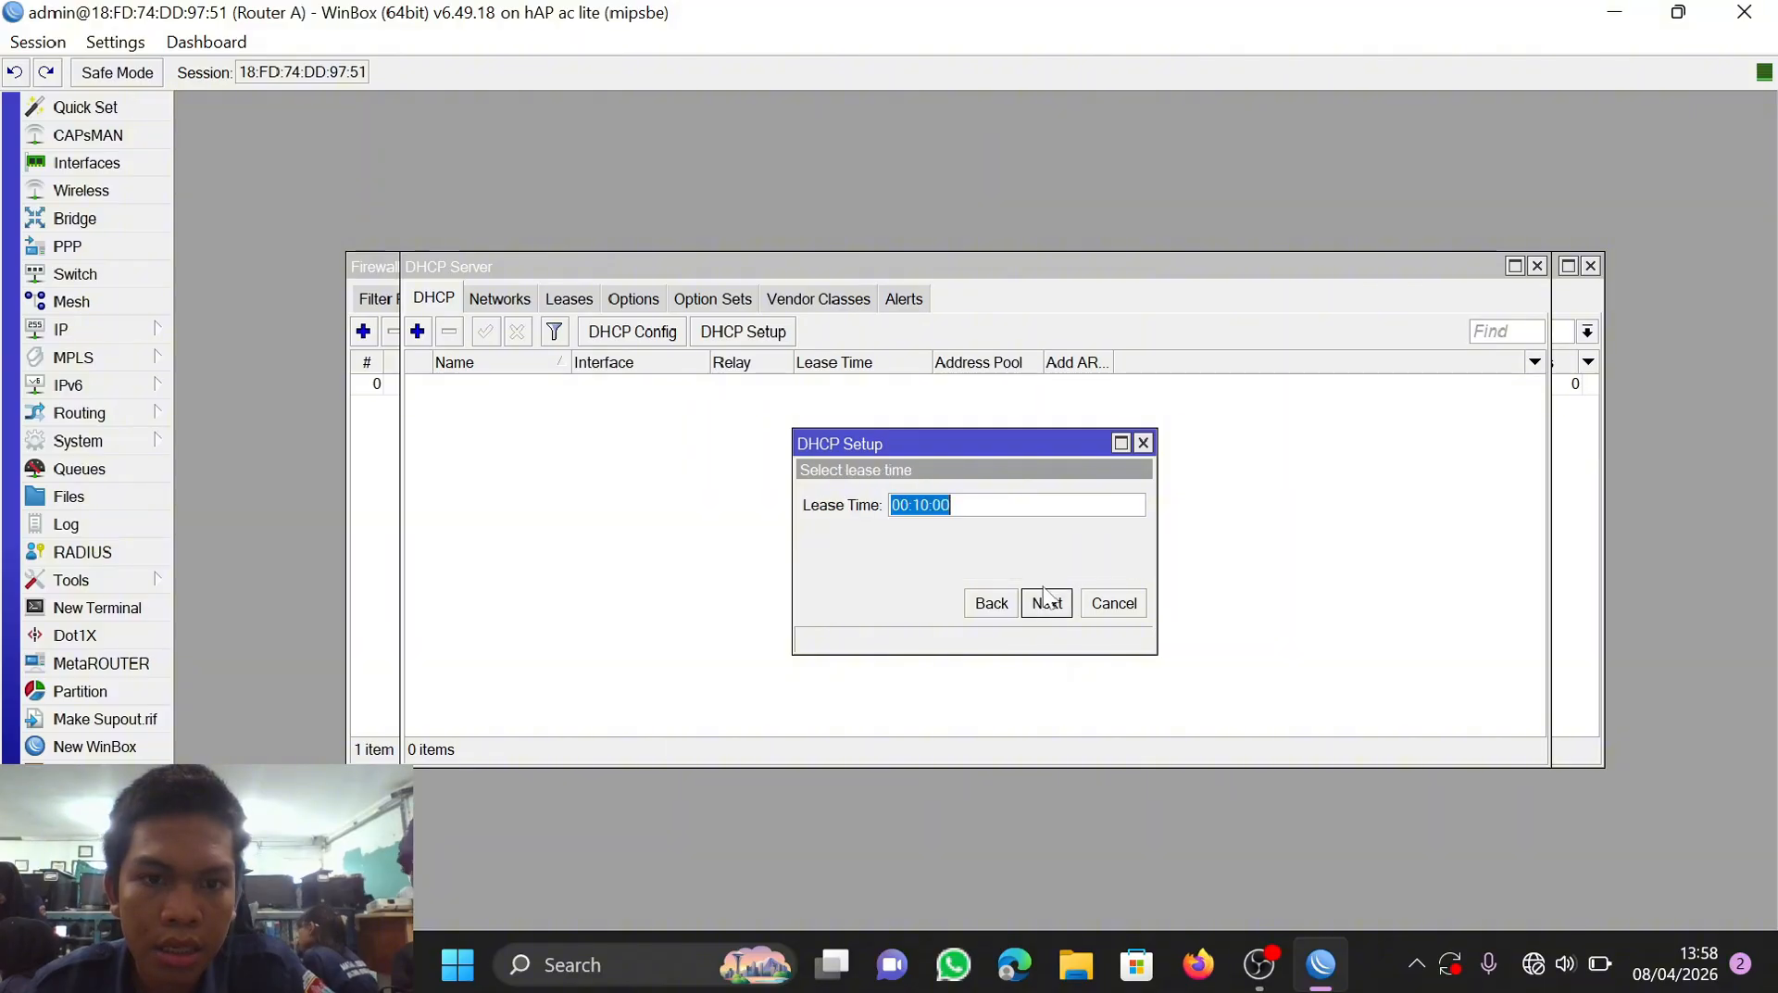
{"action": "left_click", "coordinate": [1044, 597]}
{"action": "left_click", "coordinate": [974, 495]}
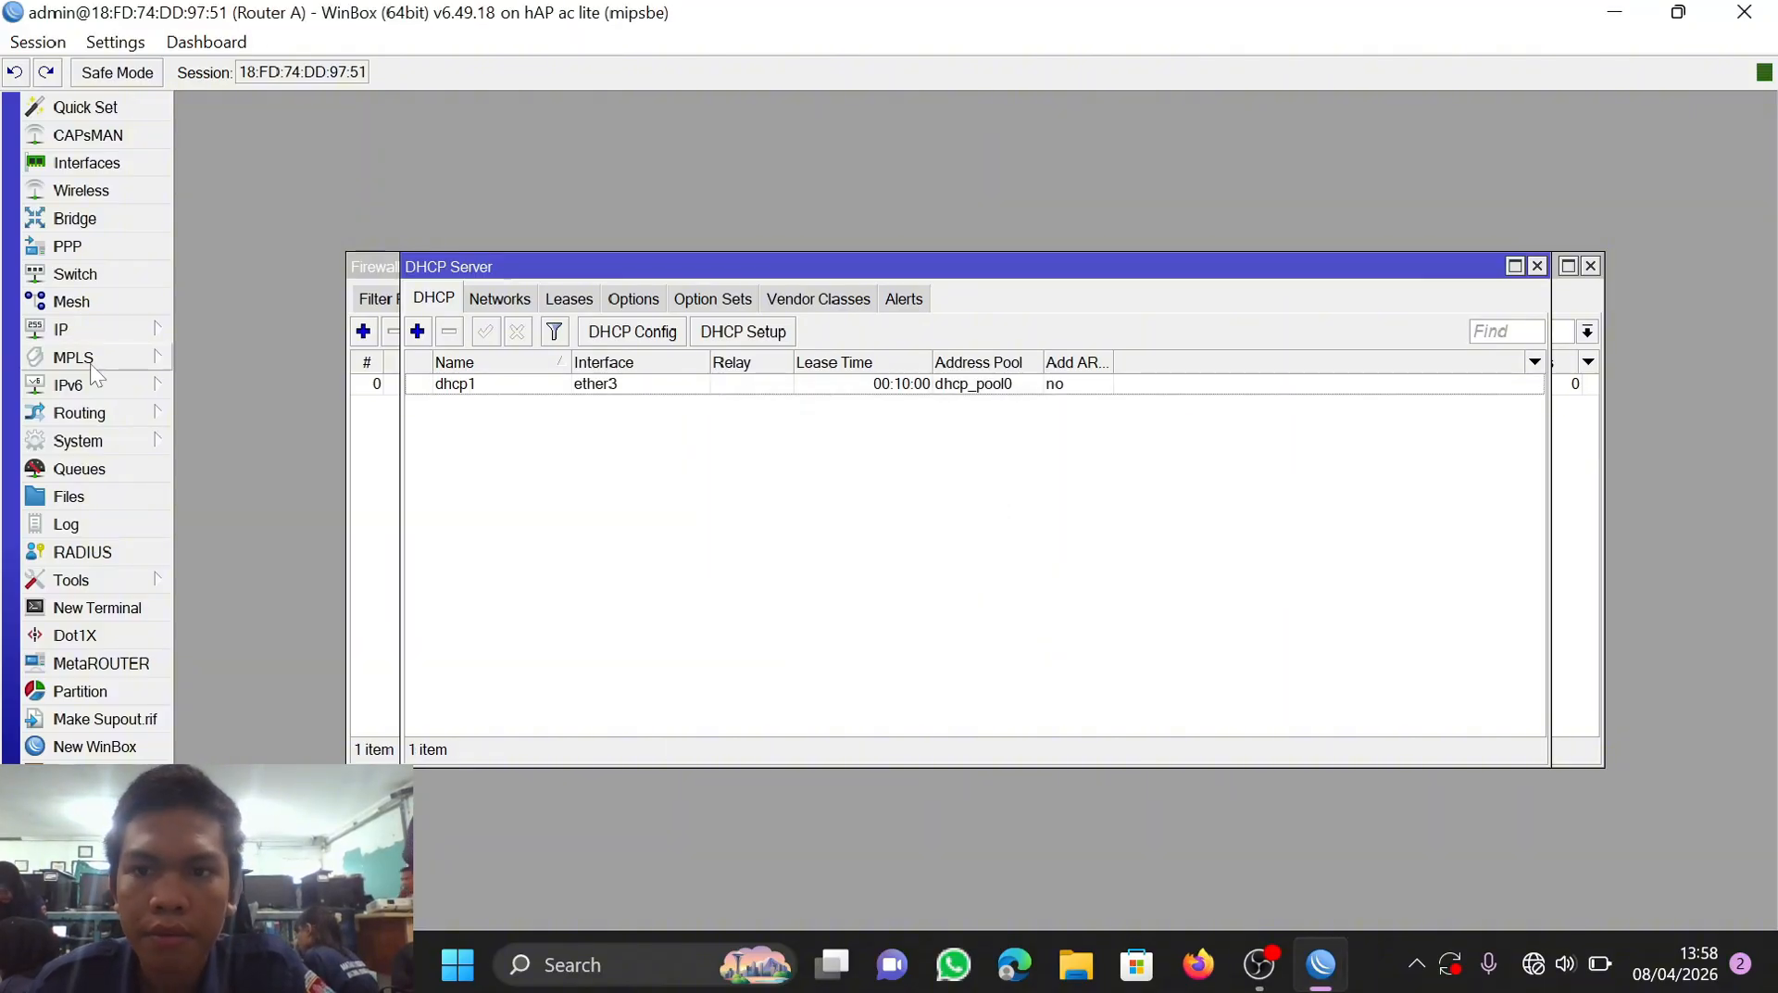
{"action": "key", "text": "Escape"}
Step: Add a static route to destination 192.168.20.0/24 through gateway 172.16.1.2
{"action": "left_click", "coordinate": [90, 338]}
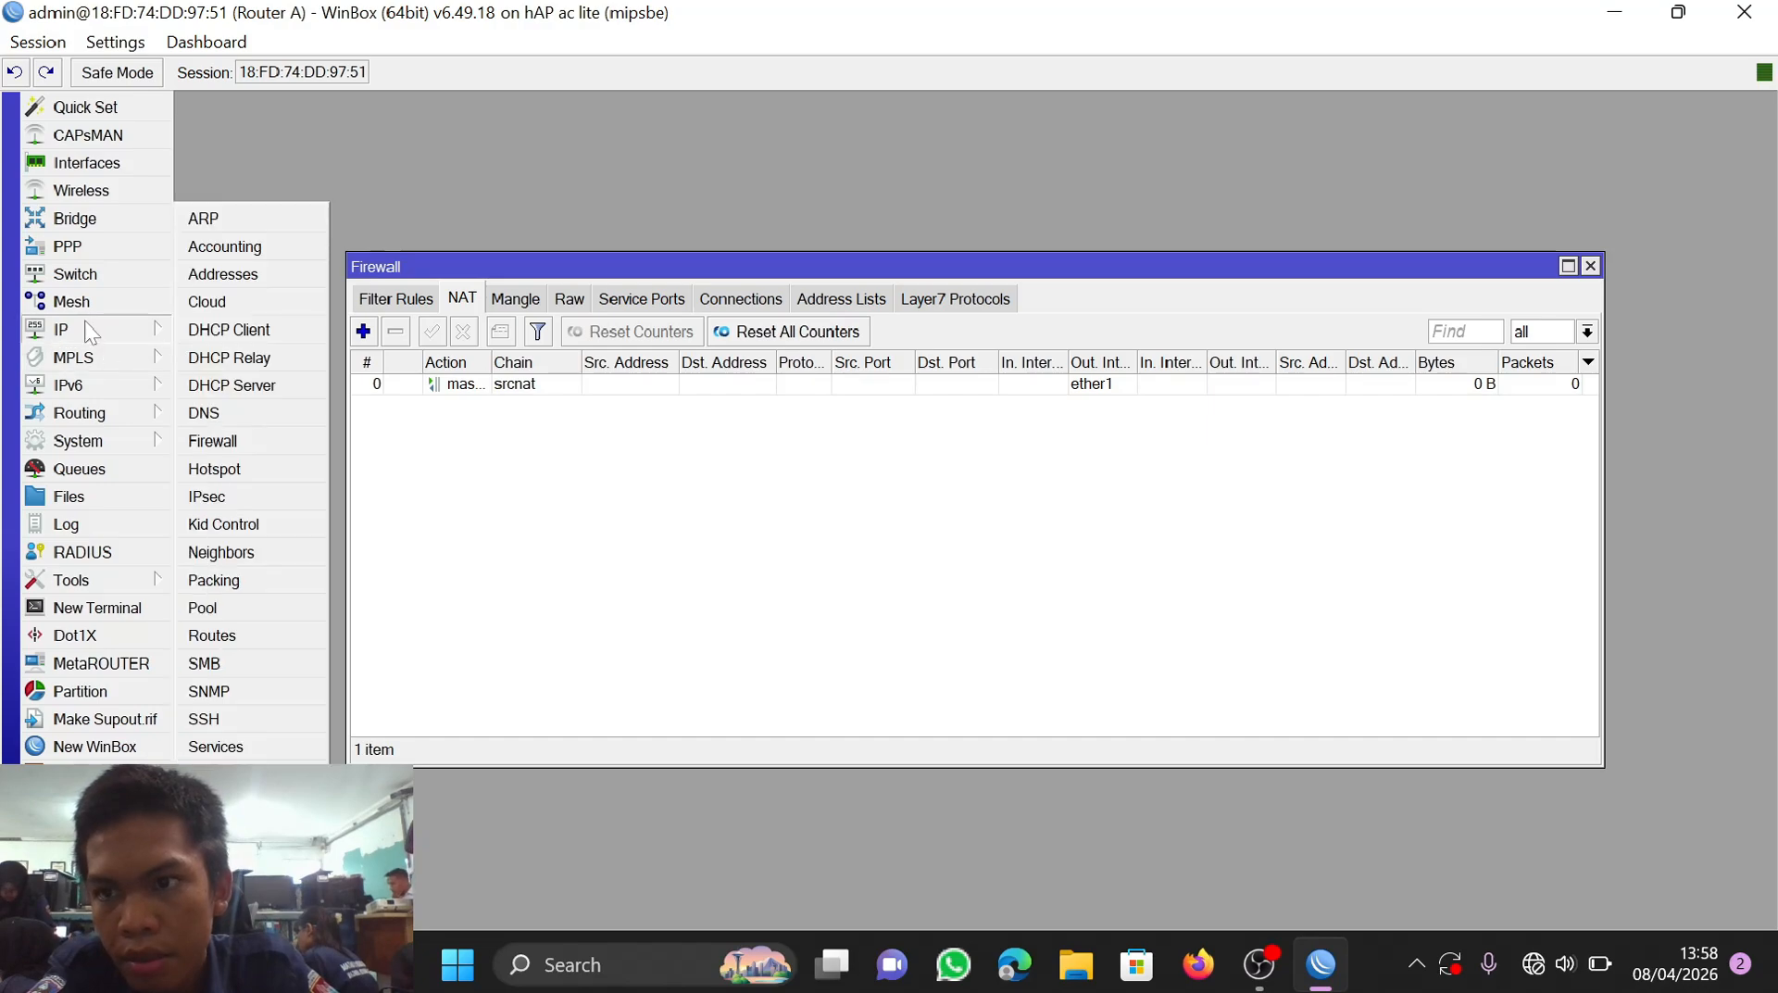
{"action": "left_click", "coordinate": [213, 635]}
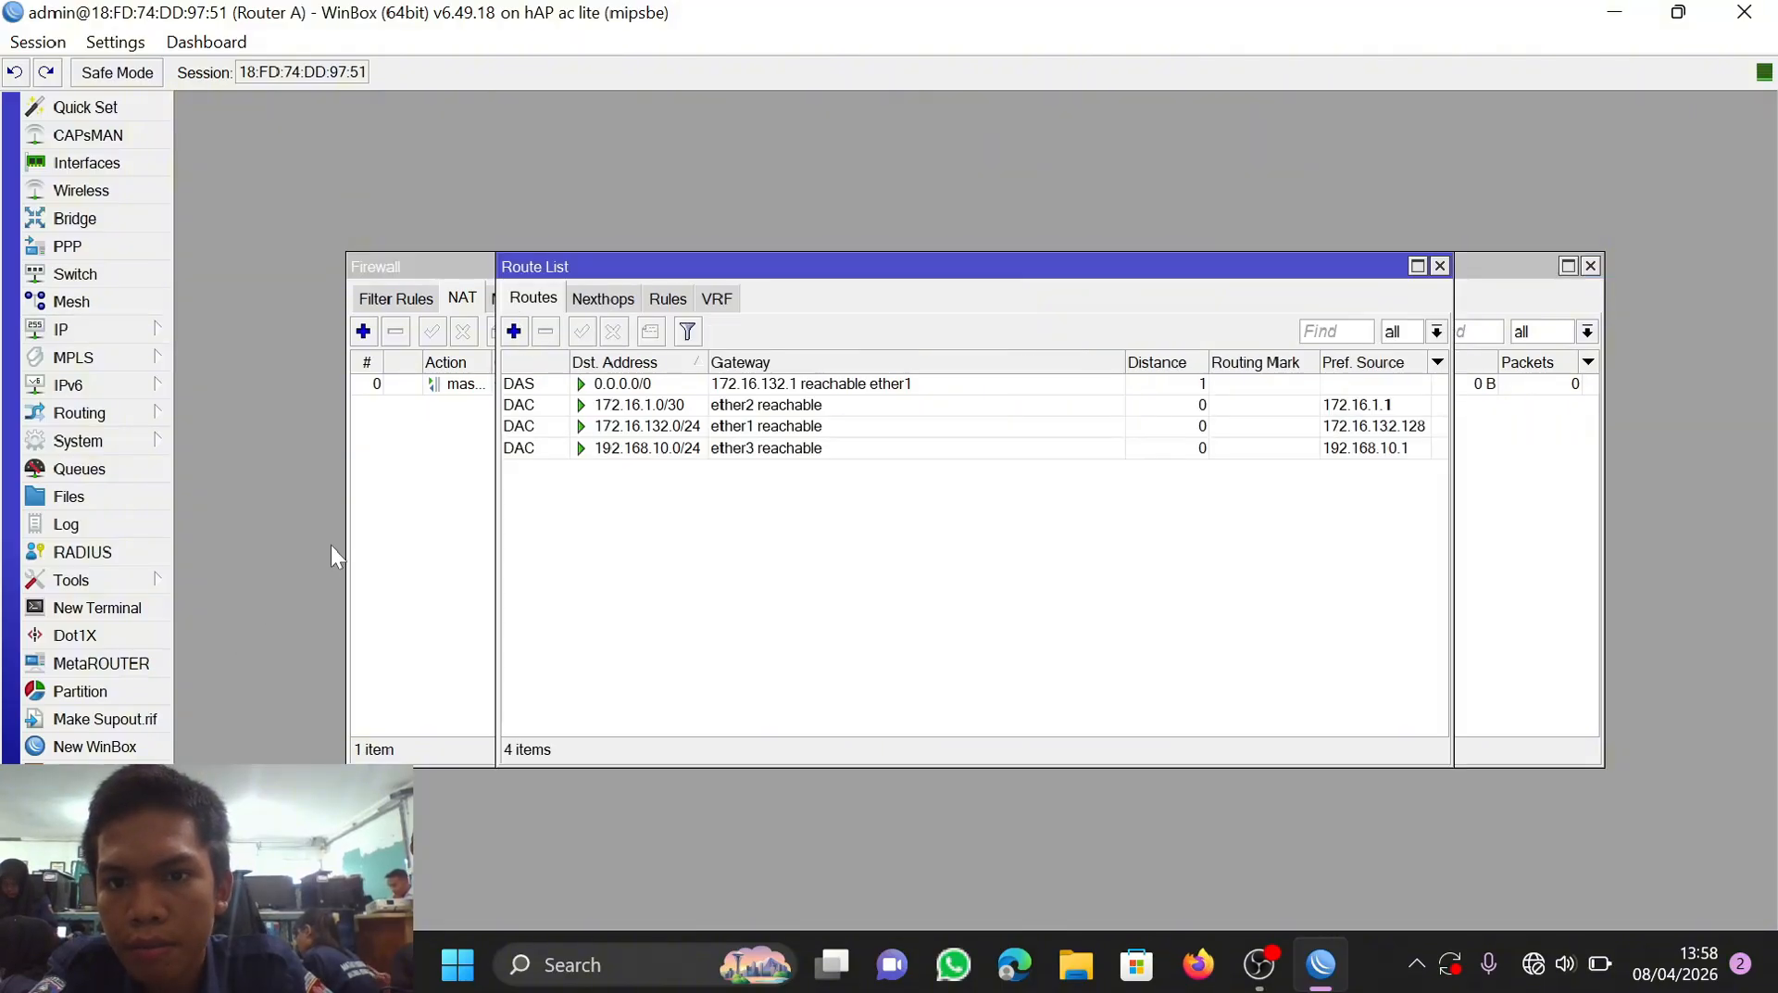
{"action": "left_click", "coordinate": [514, 331]}
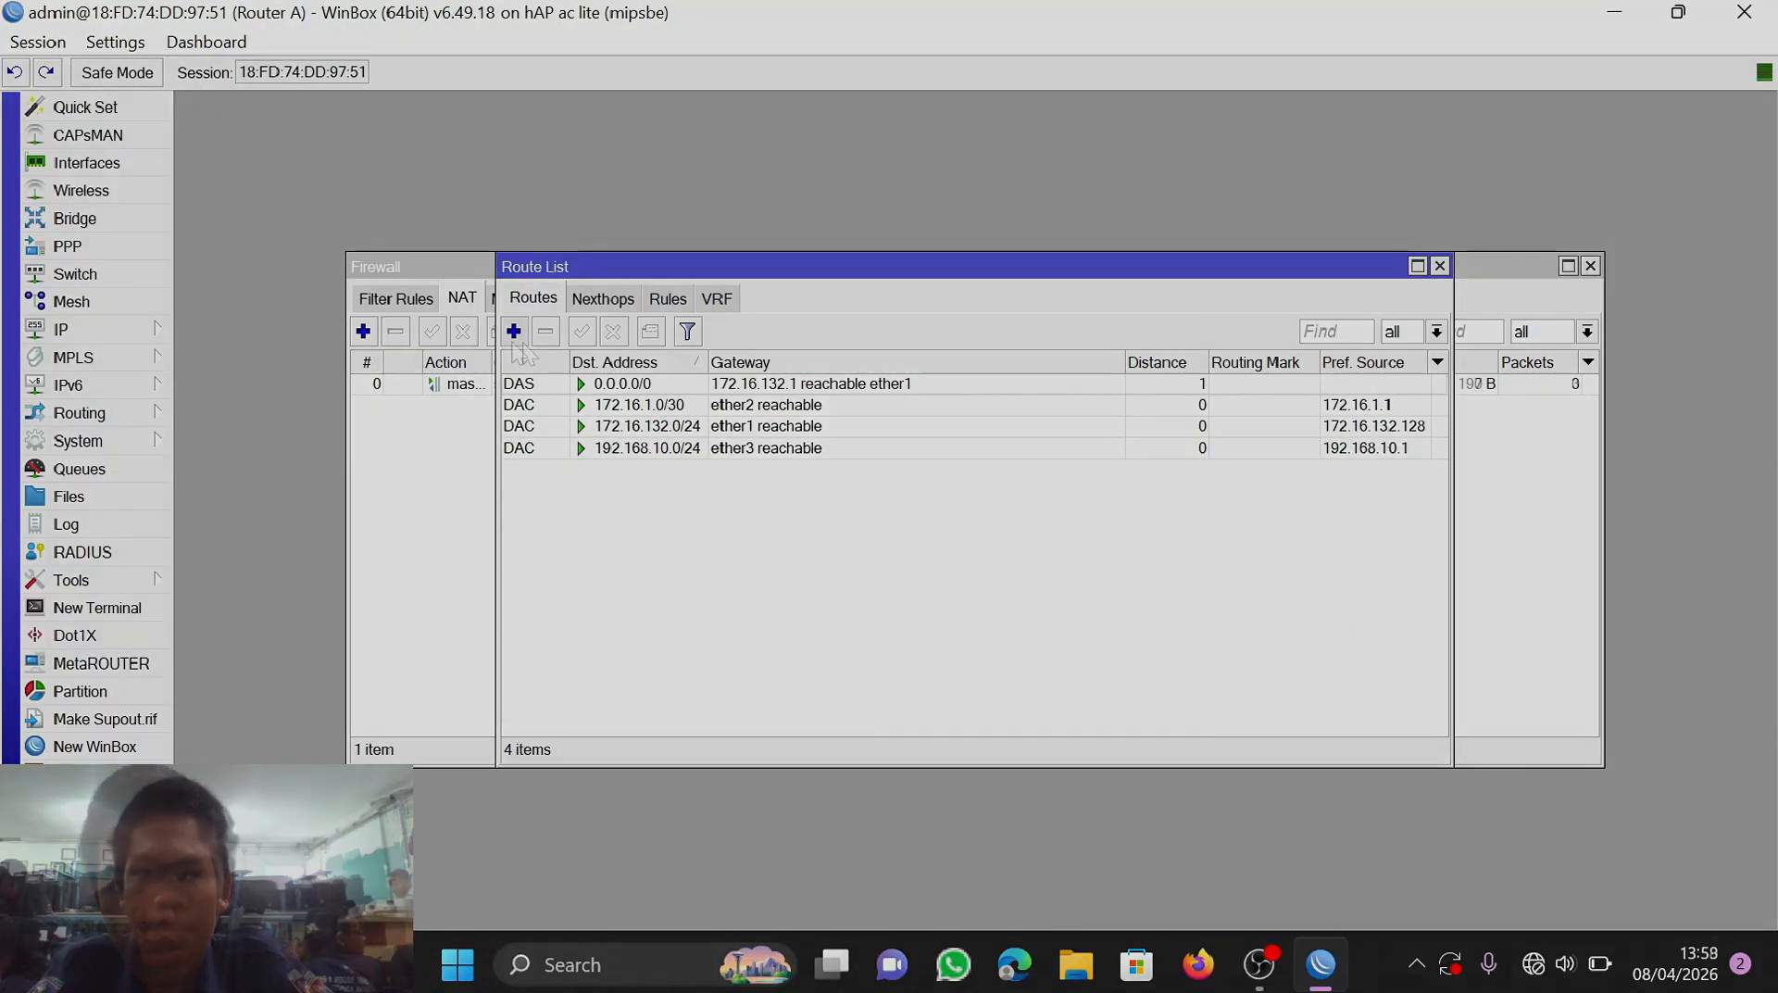
{"action": "type", "text": "1921"}
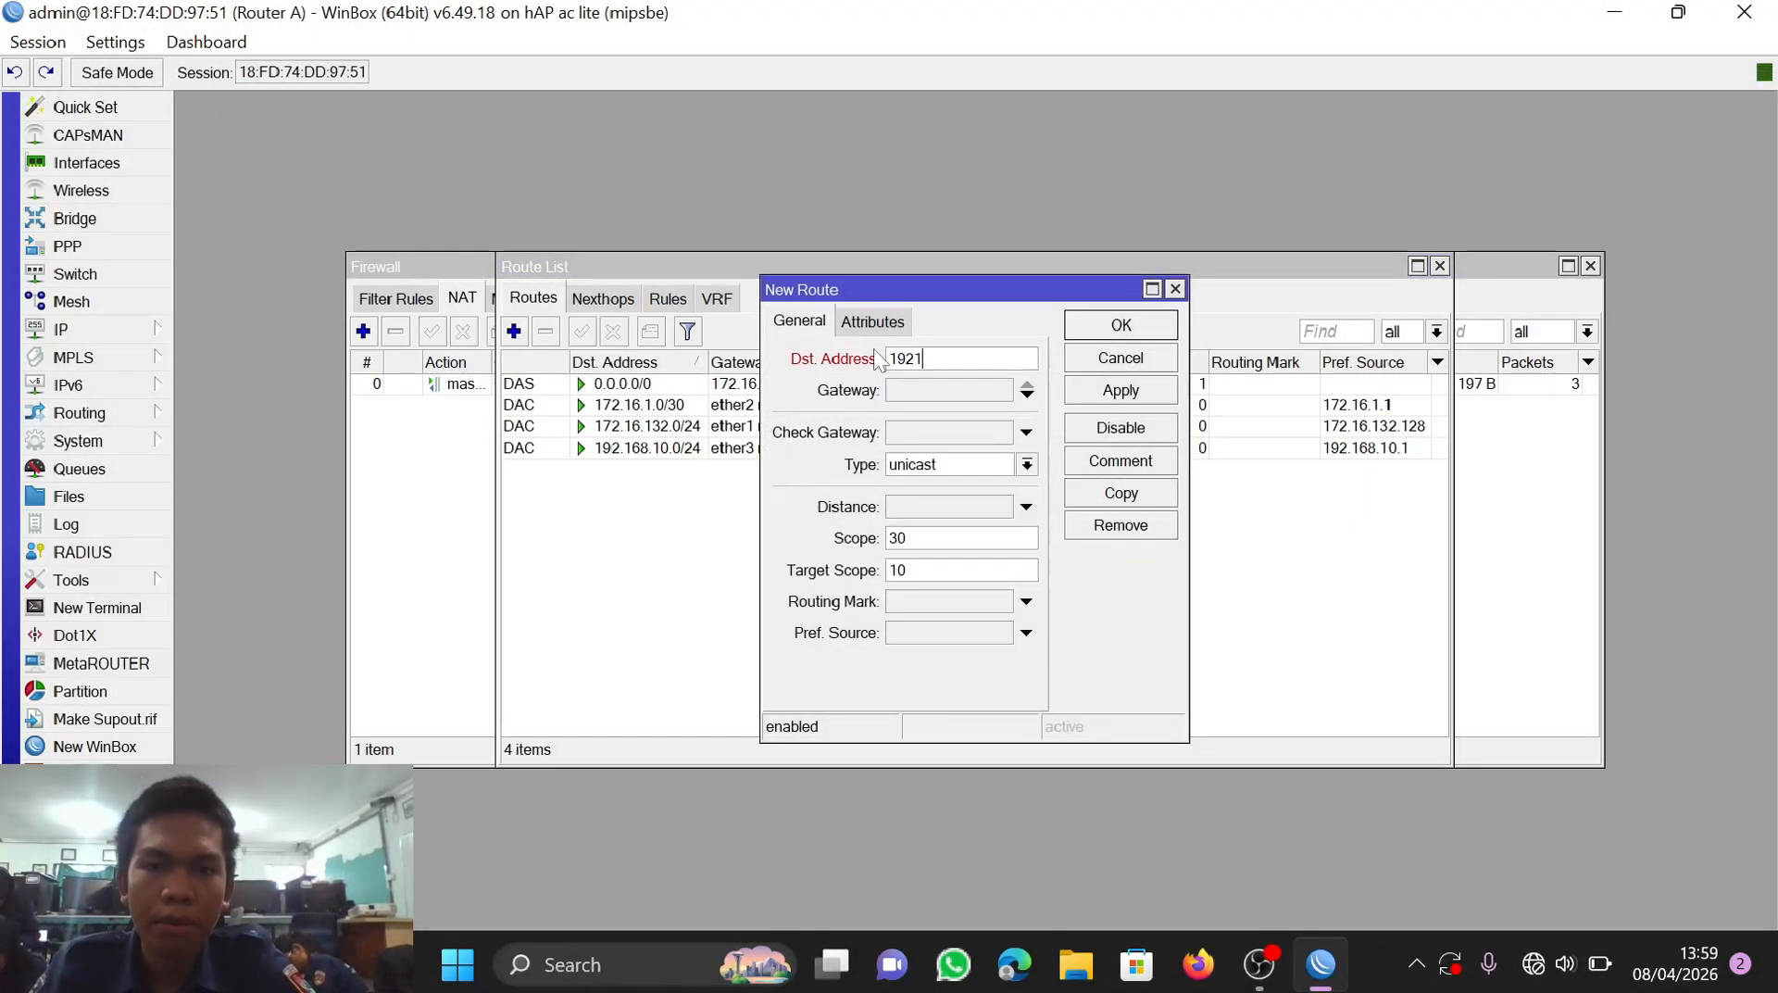
{"action": "key", "text": "BackSpace"}
{"action": "type", "text": ",168,"}
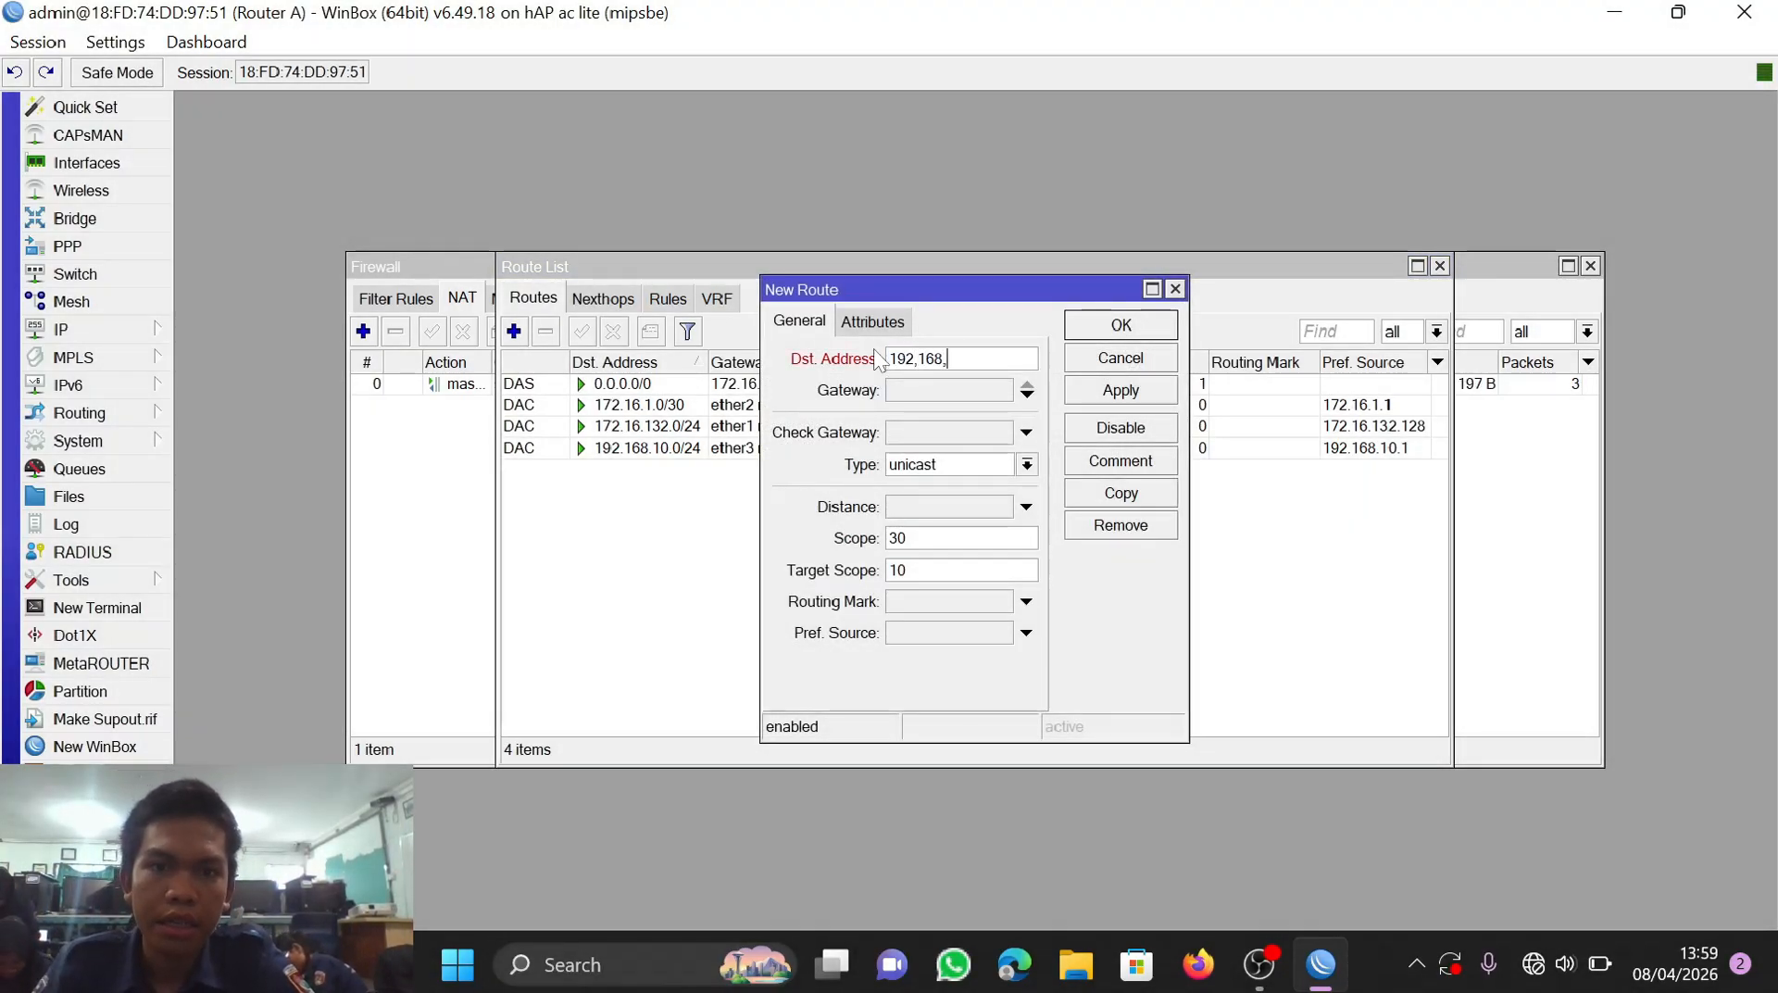
{"action": "key", "text": "BackSpace"}
{"action": "key", "text": "BackSpace"}
{"action": "key", "text": "BackSpace"}
{"action": "key", "text": "BackSpace"}
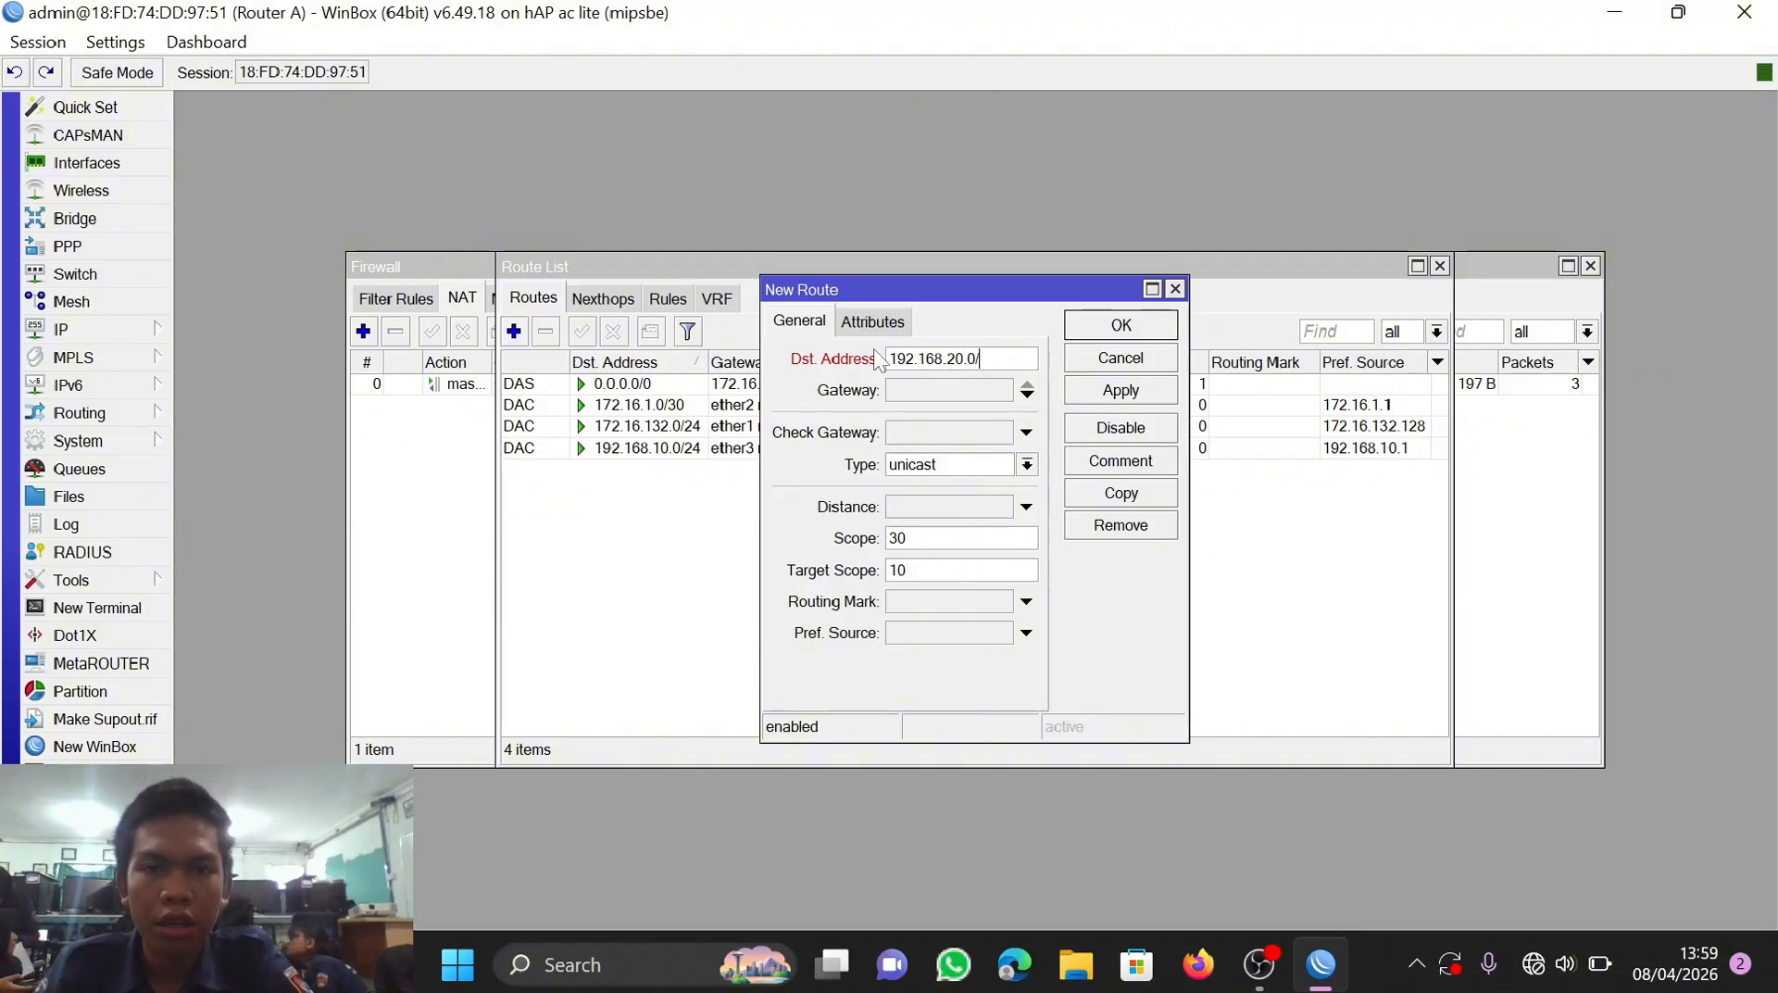
{"action": "type", "text": "168.20.0/24"}
{"action": "key", "text": "Tab"}
{"action": "type", "text": "17"}
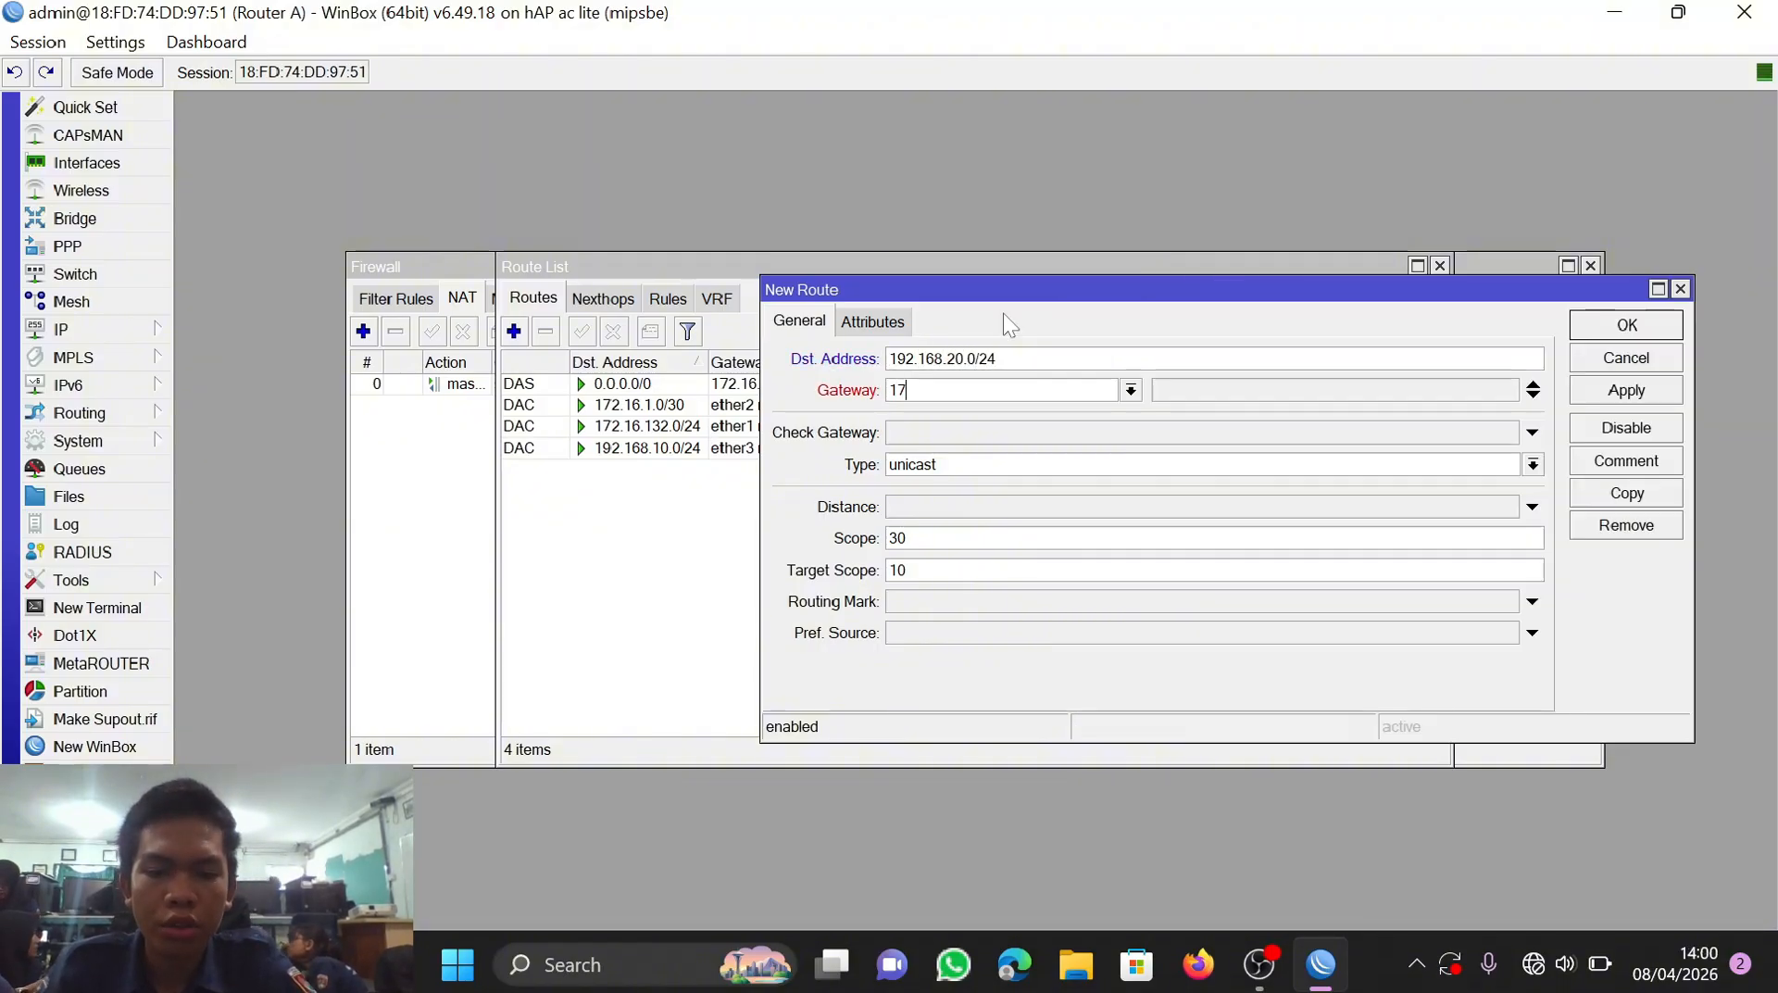
{"action": "type", "text": "2.16.1.2"}
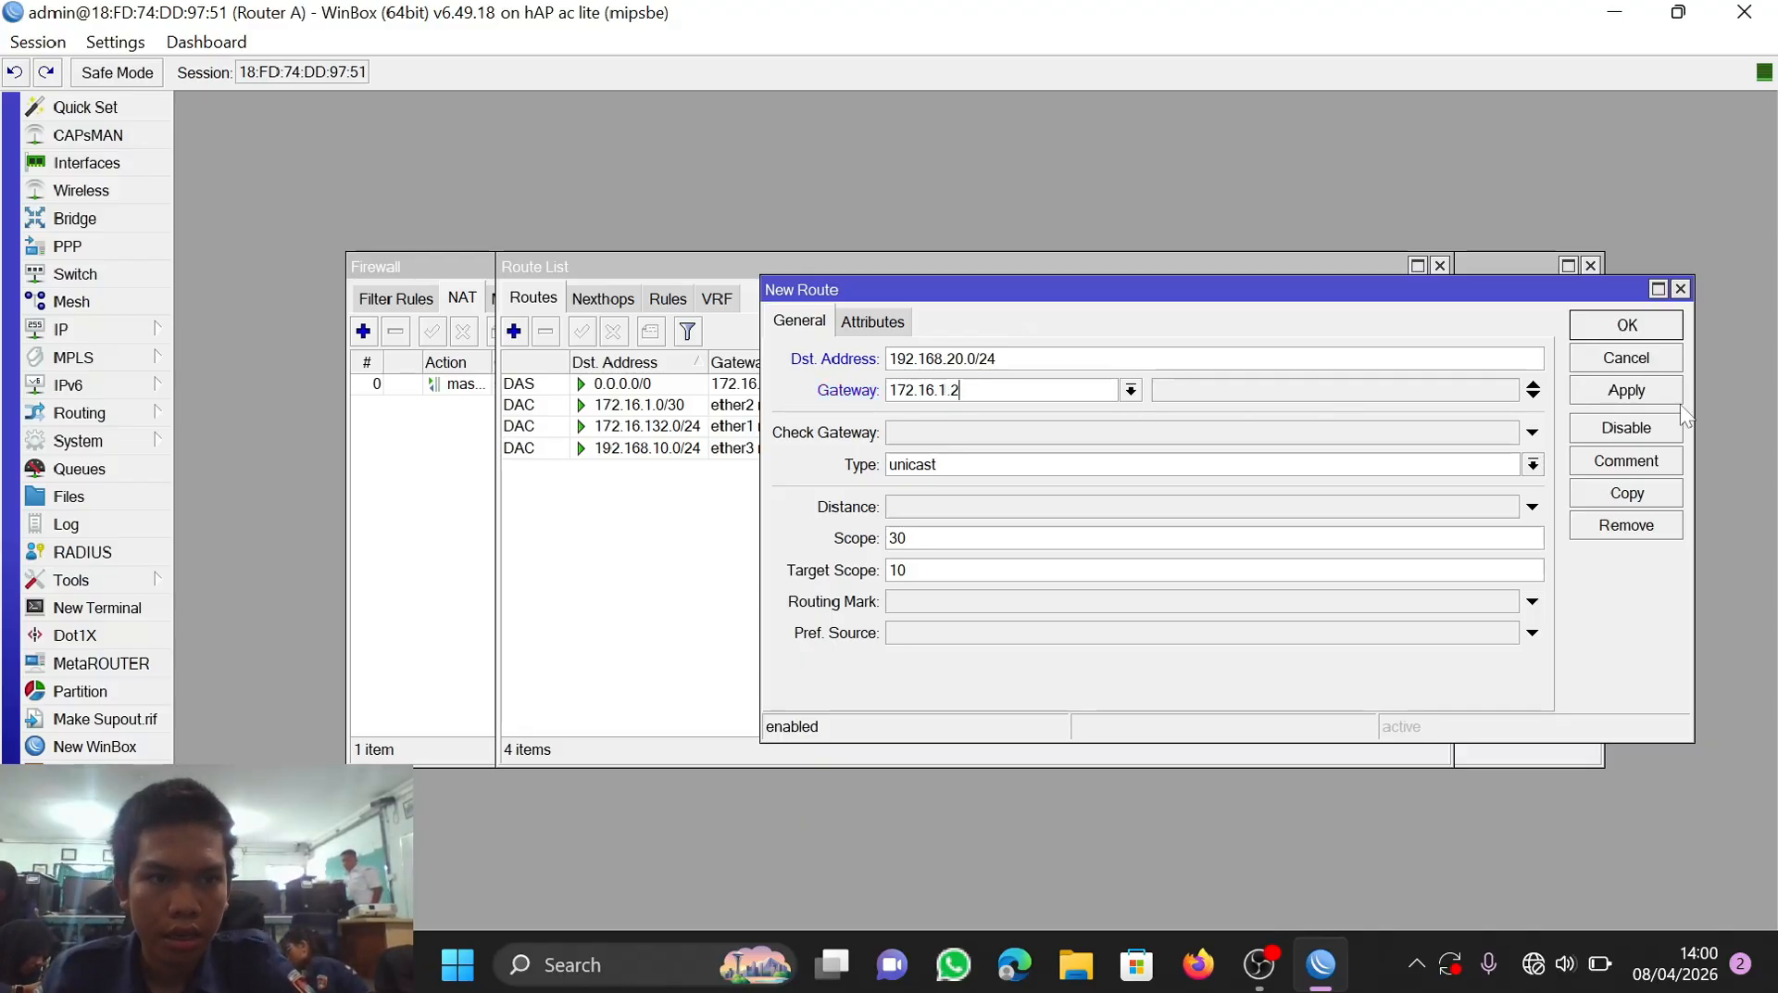
{"action": "left_click", "coordinate": [1621, 392]}
{"action": "left_click", "coordinate": [1624, 326]}
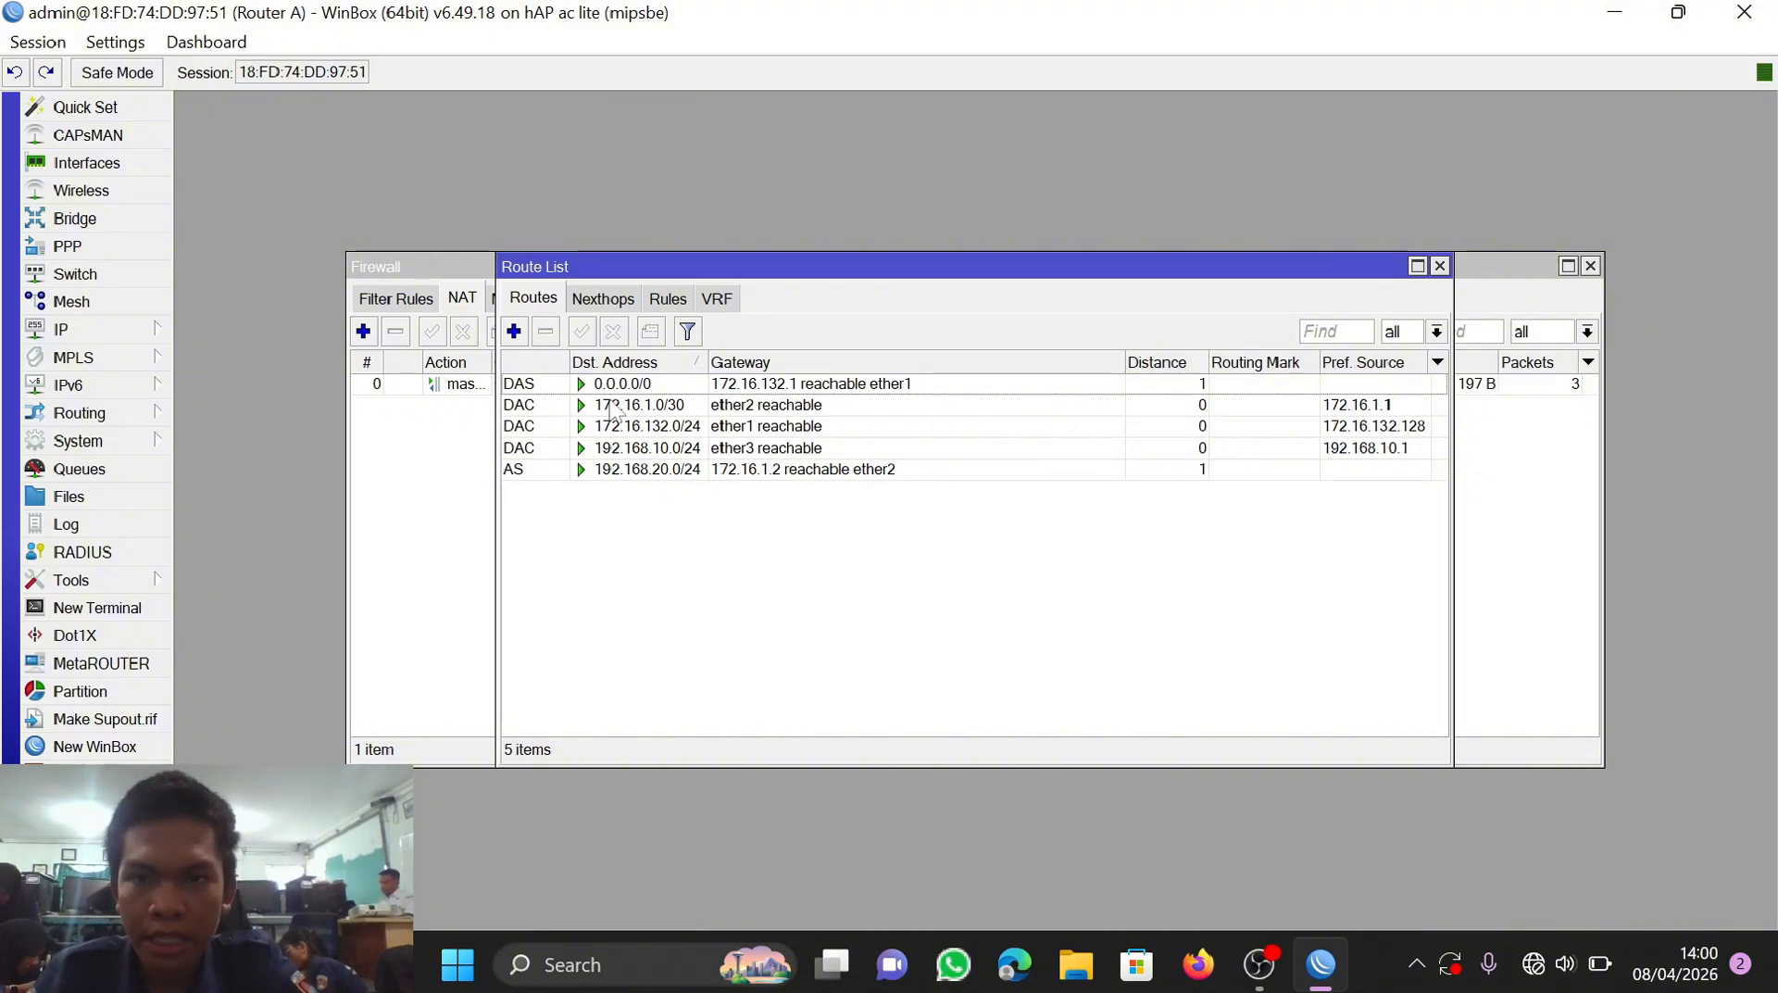
Step: Add a static route to 192.168.30.0/24 through gateway 172.16.1.2, and close the route list and firewall windows
{"action": "left_click", "coordinate": [523, 333]}
{"action": "type", "text": "192.16"}
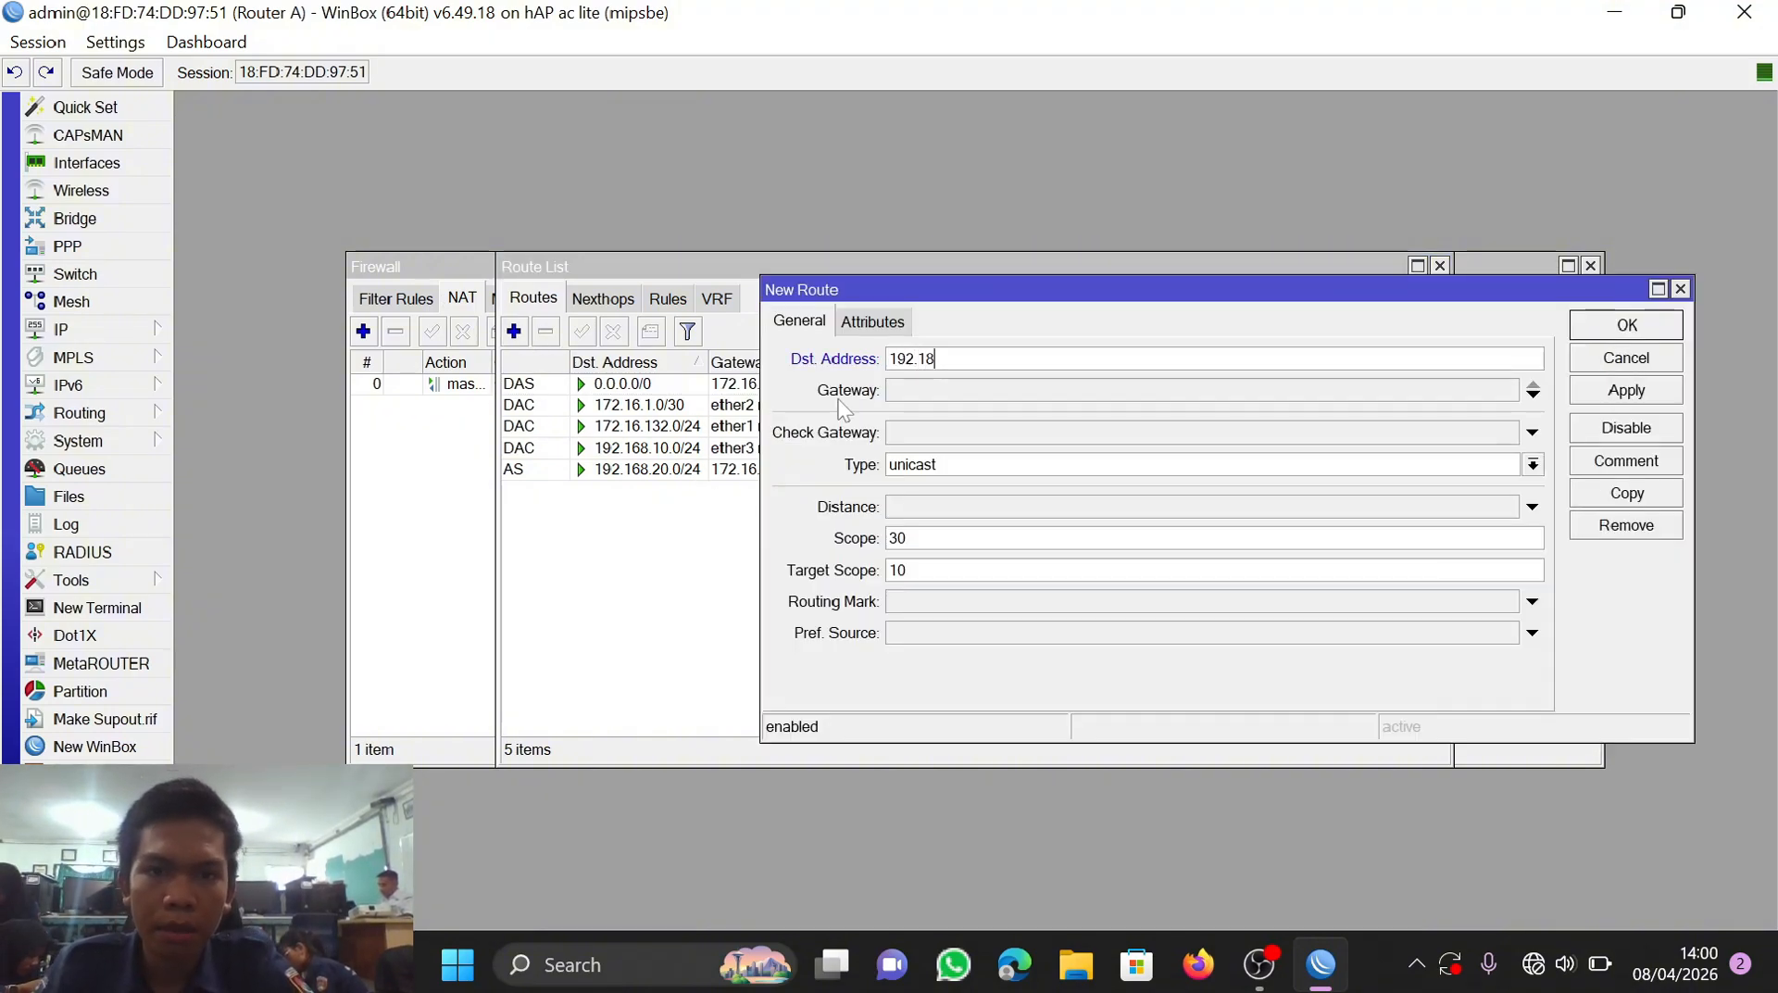
{"action": "type", "text": "8.30.0/24"}
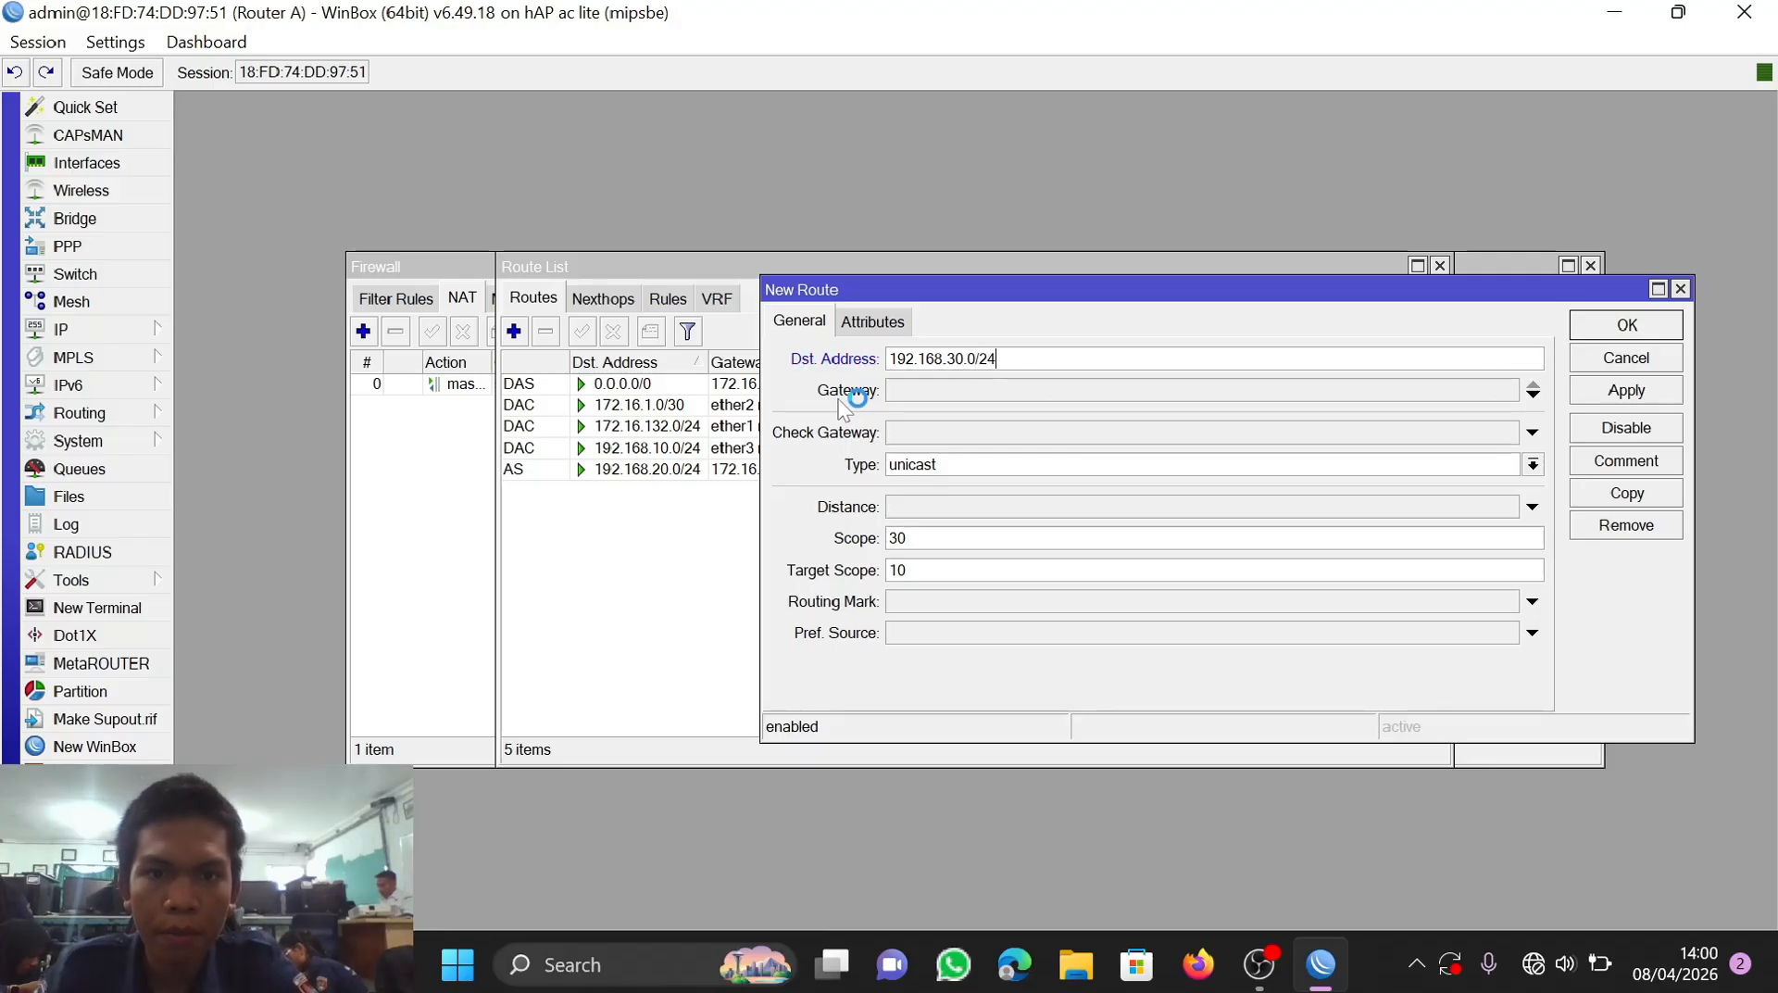
{"action": "key", "text": "Tab"}
{"action": "type", "text": "172."}
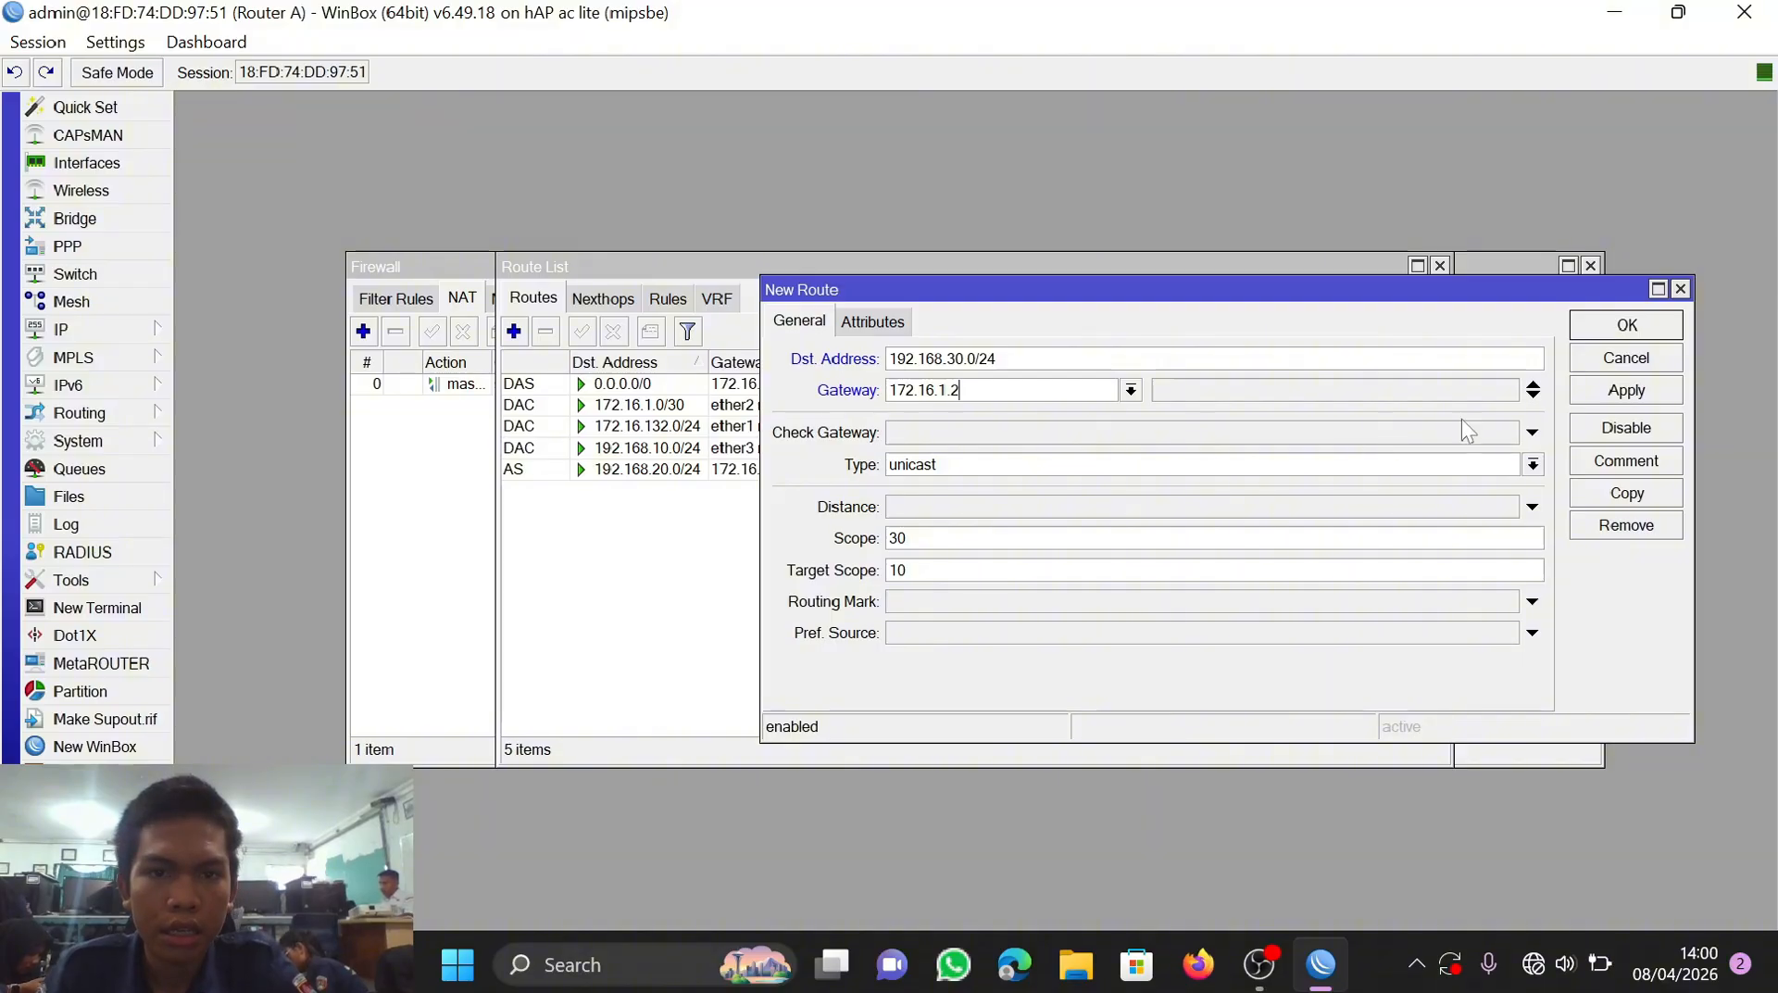
{"action": "left_click", "coordinate": [1615, 394]}
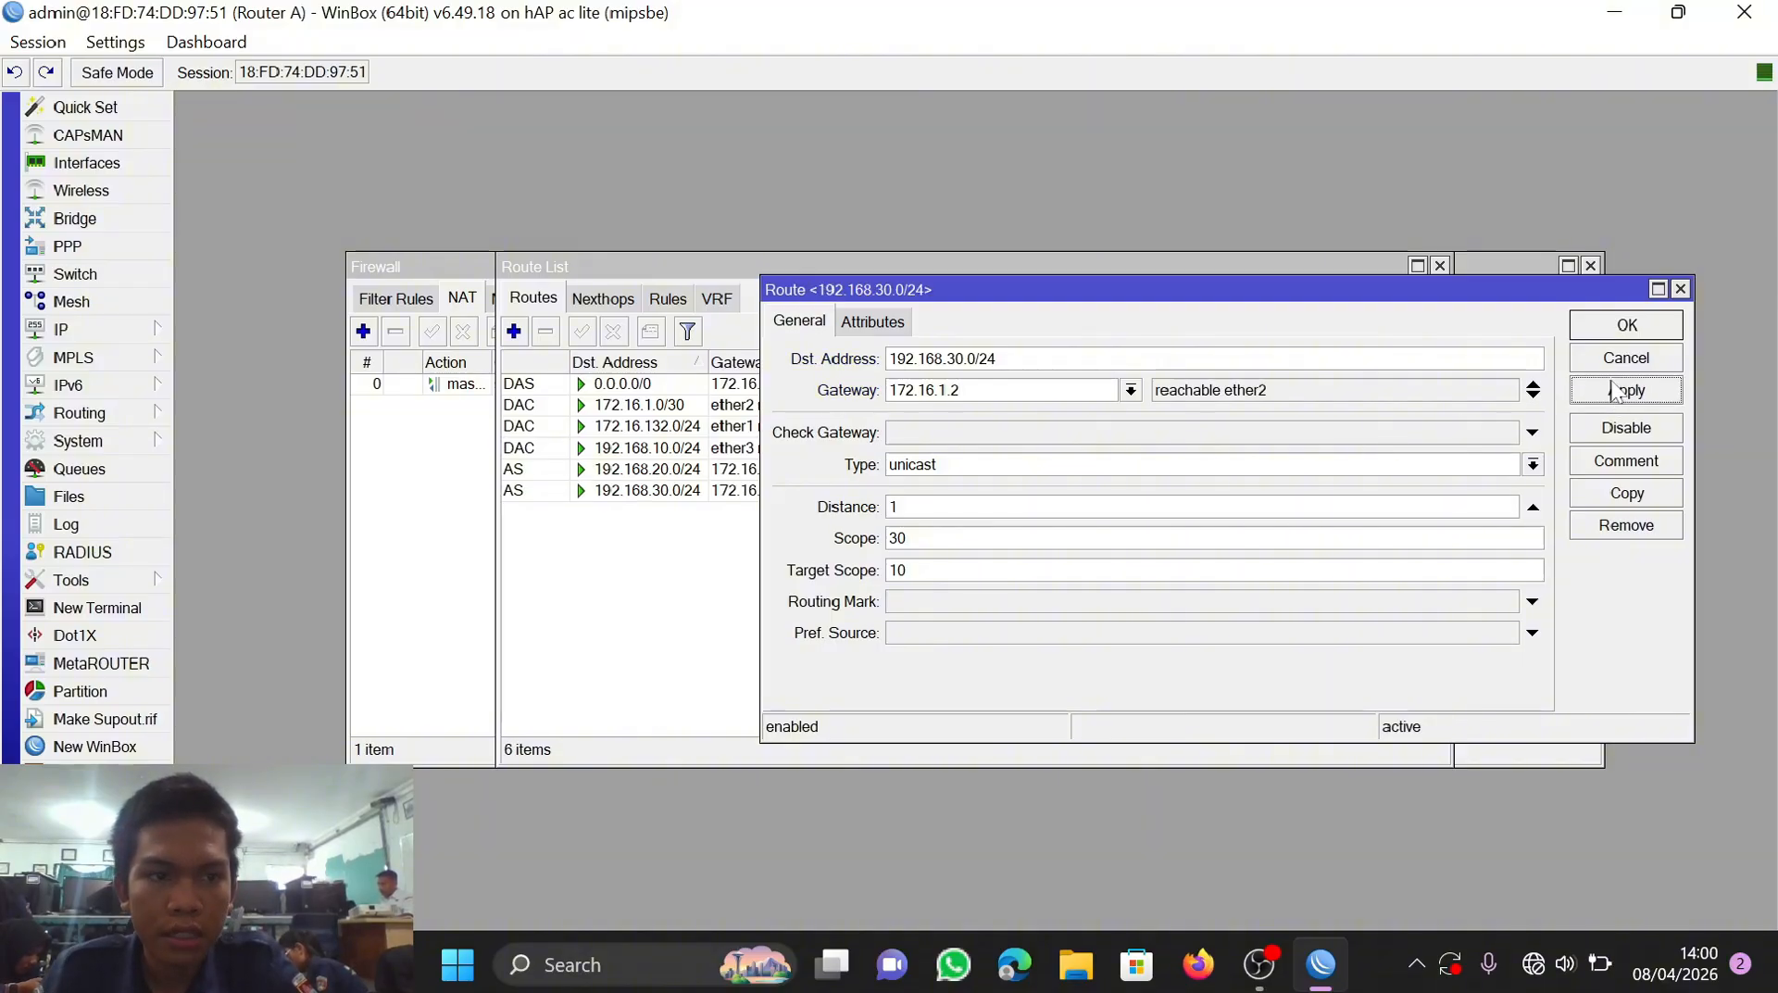
{"action": "left_click", "coordinate": [1615, 329]}
{"action": "left_click", "coordinate": [1440, 267]}
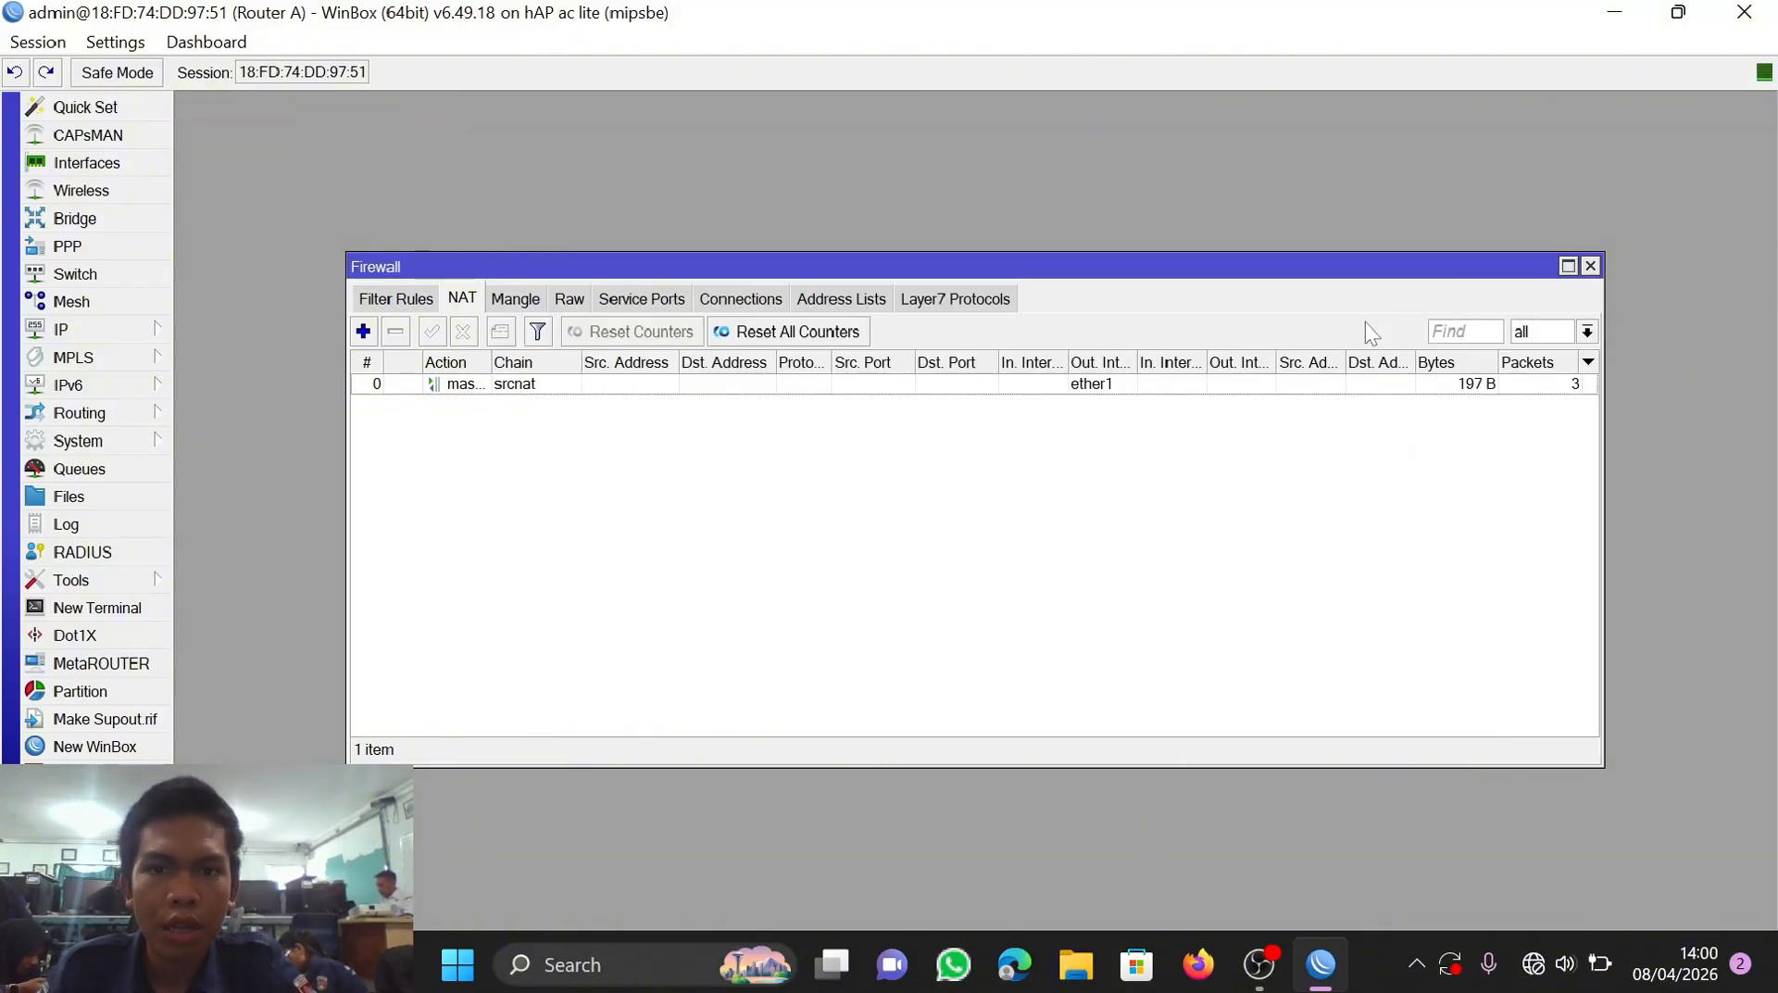
{"action": "left_click", "coordinate": [1590, 266]}
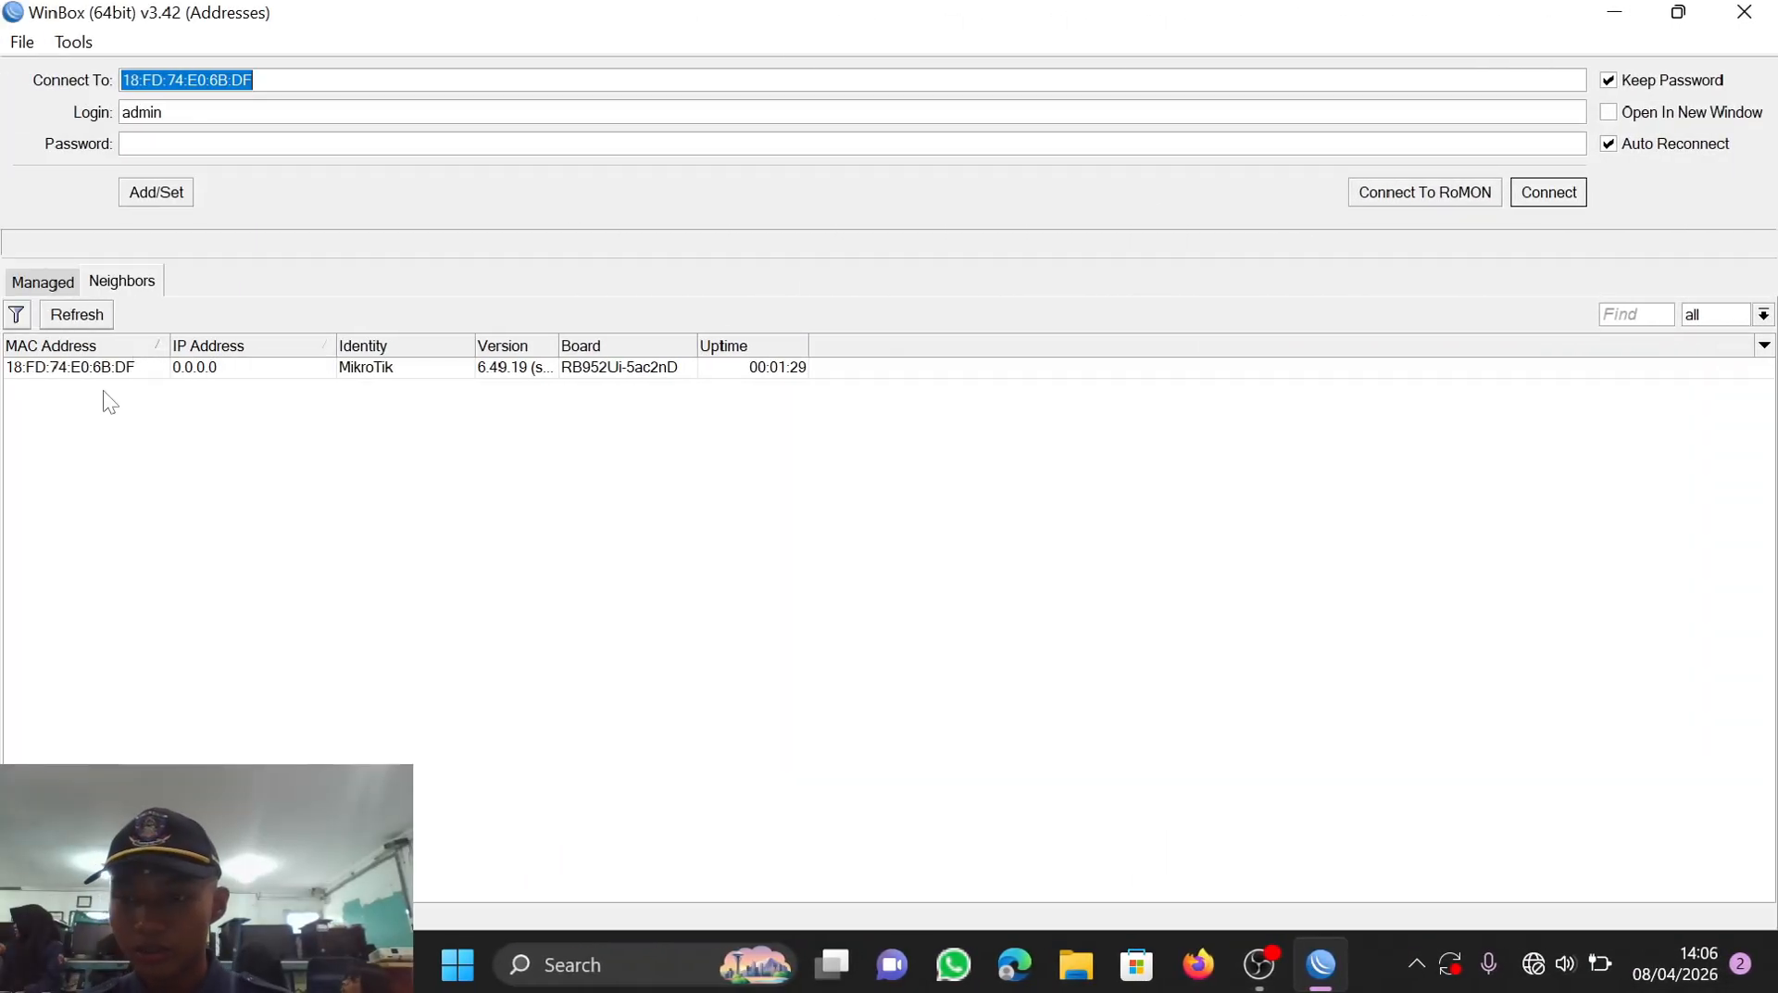
Step: Connect to the neighbor router with identity MikroTik using the admin login and dismiss the startup dialog
{"action": "left_click", "coordinate": [190, 370]}
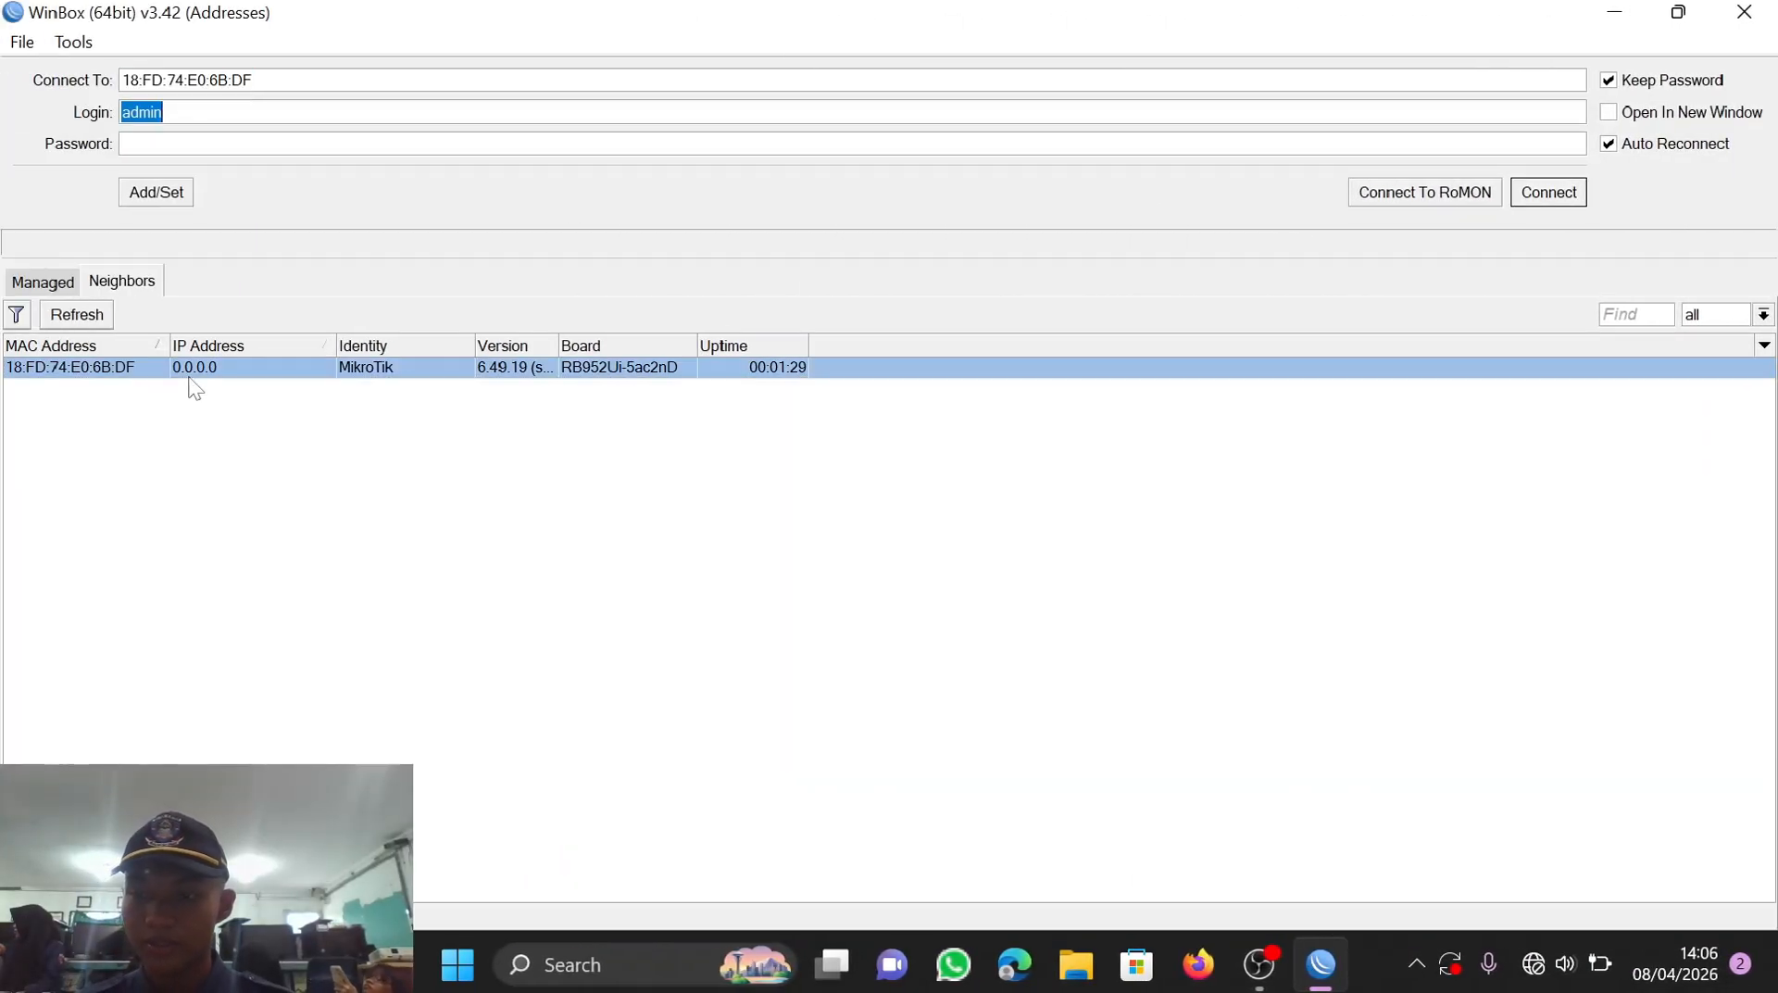
{"action": "left_click", "coordinate": [1533, 204]}
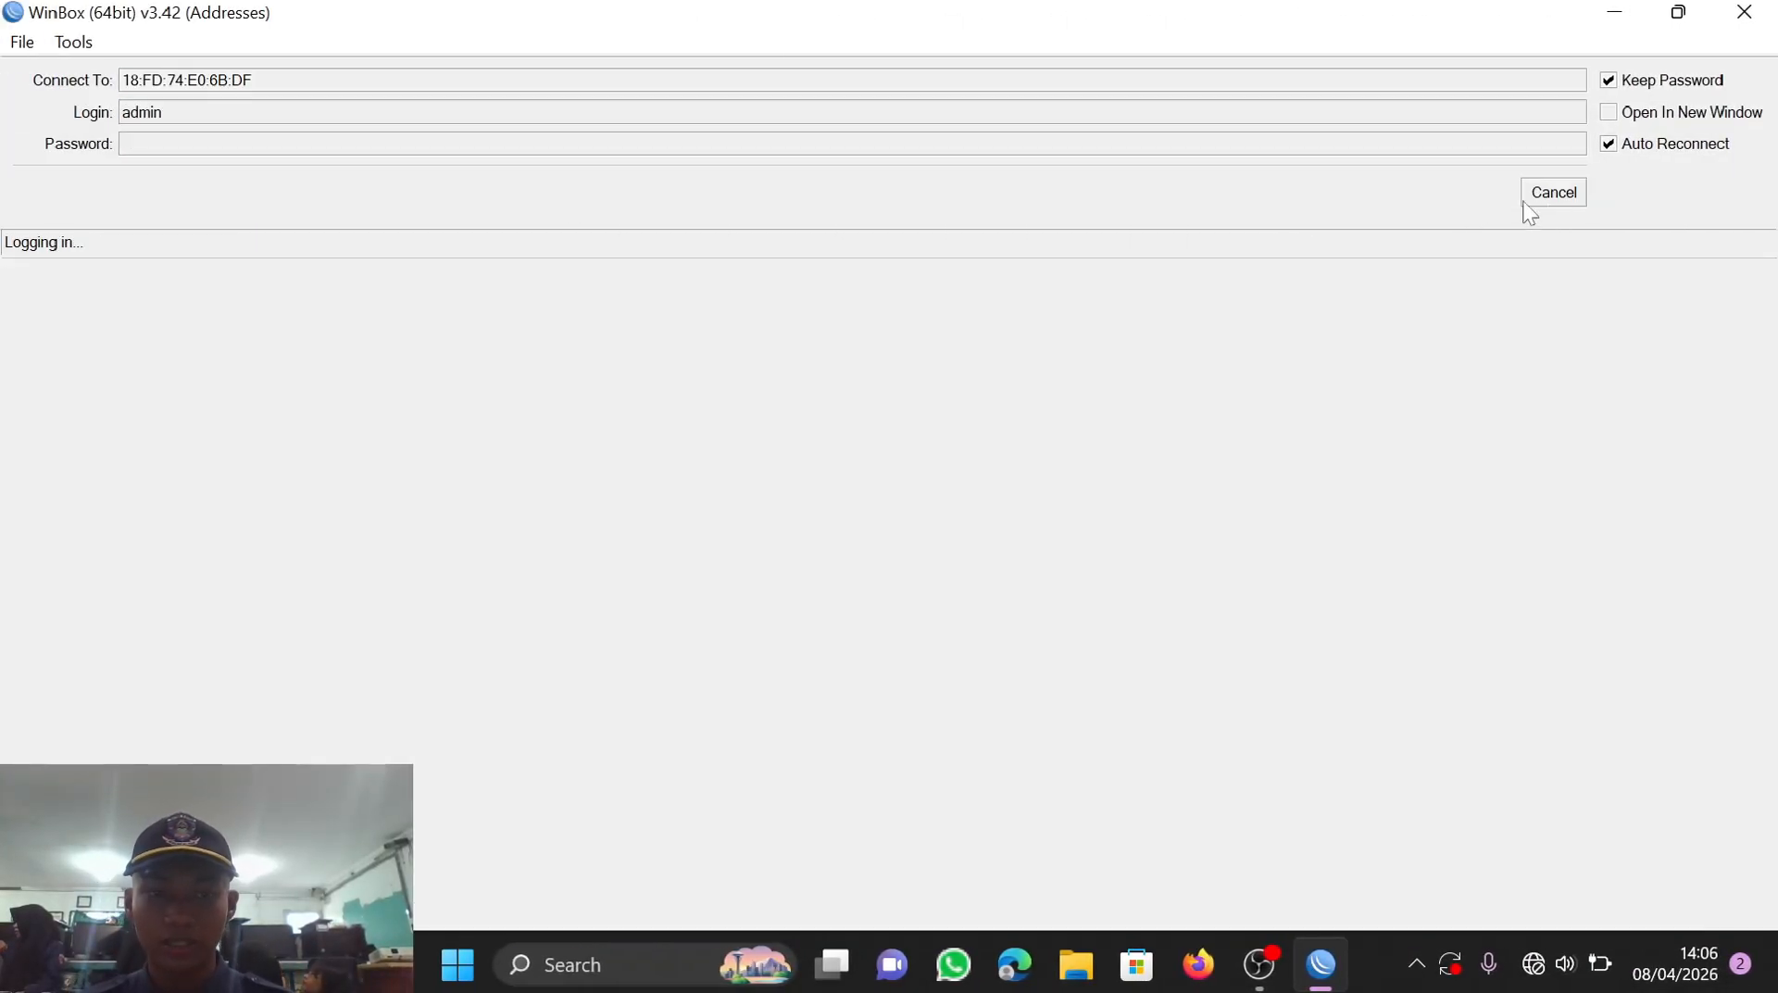
{"action": "key", "text": "Escape"}
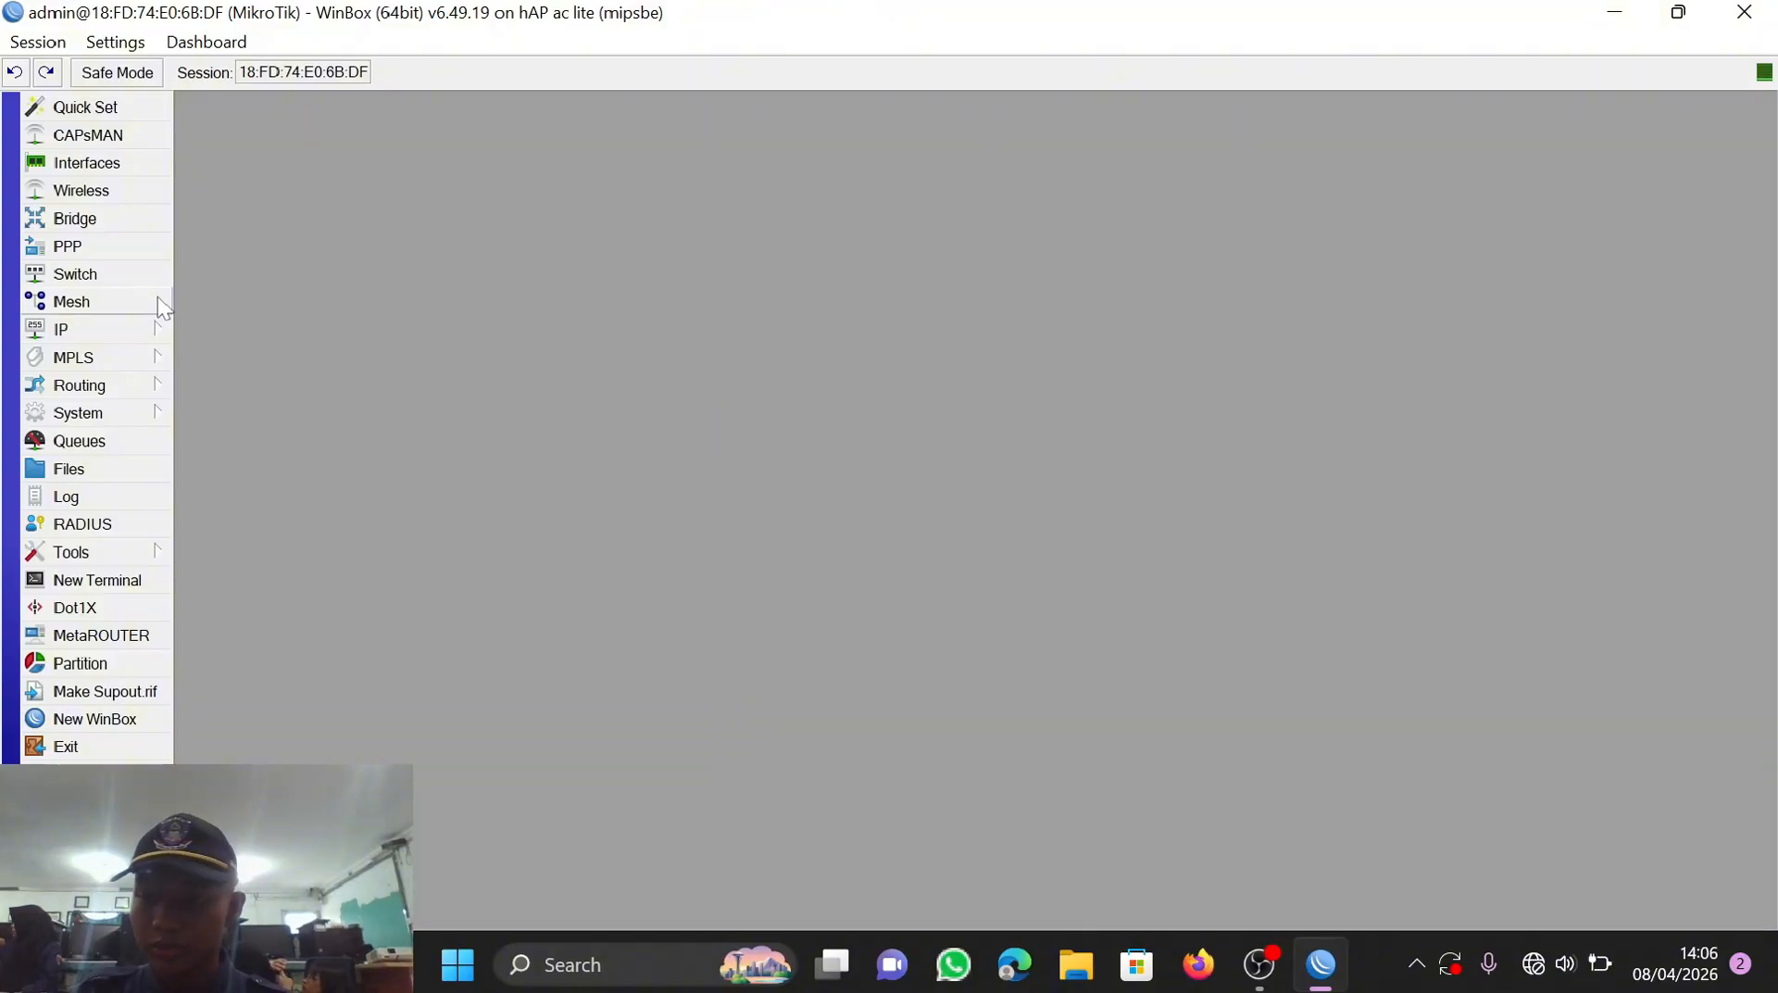
Step: Set the router's system identity to ROUTER B
{"action": "left_click", "coordinate": [102, 412]}
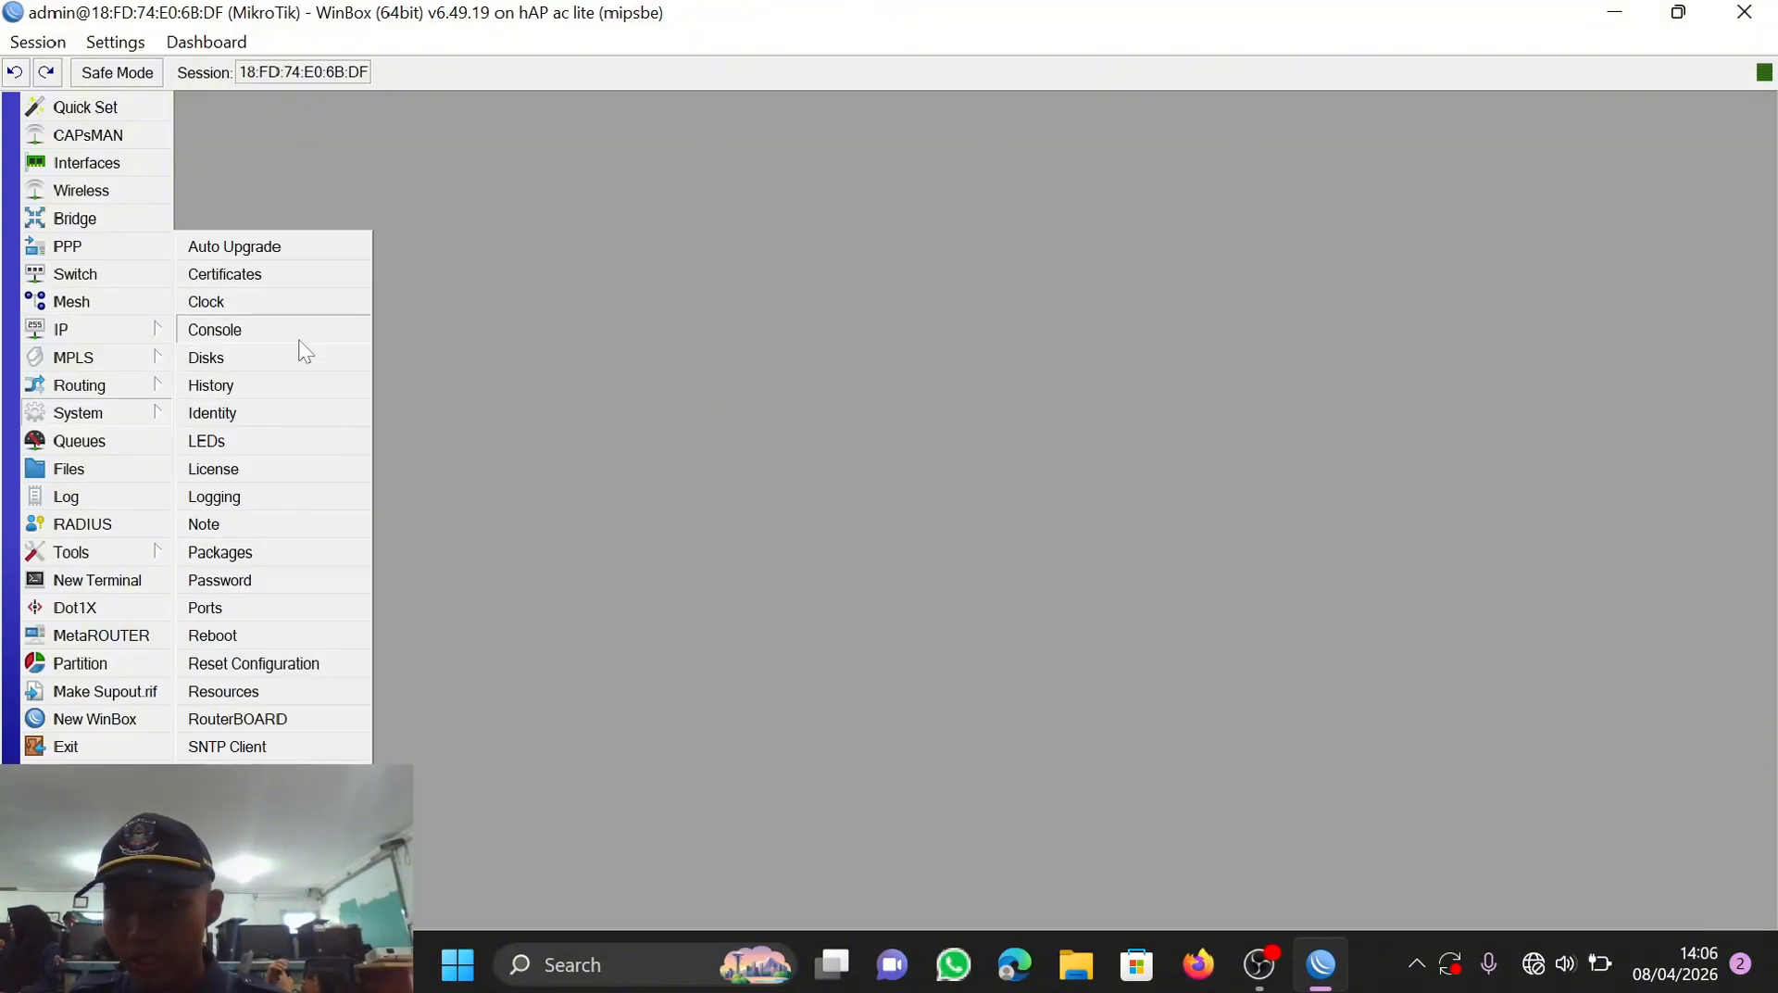
{"action": "left_click", "coordinate": [287, 413]}
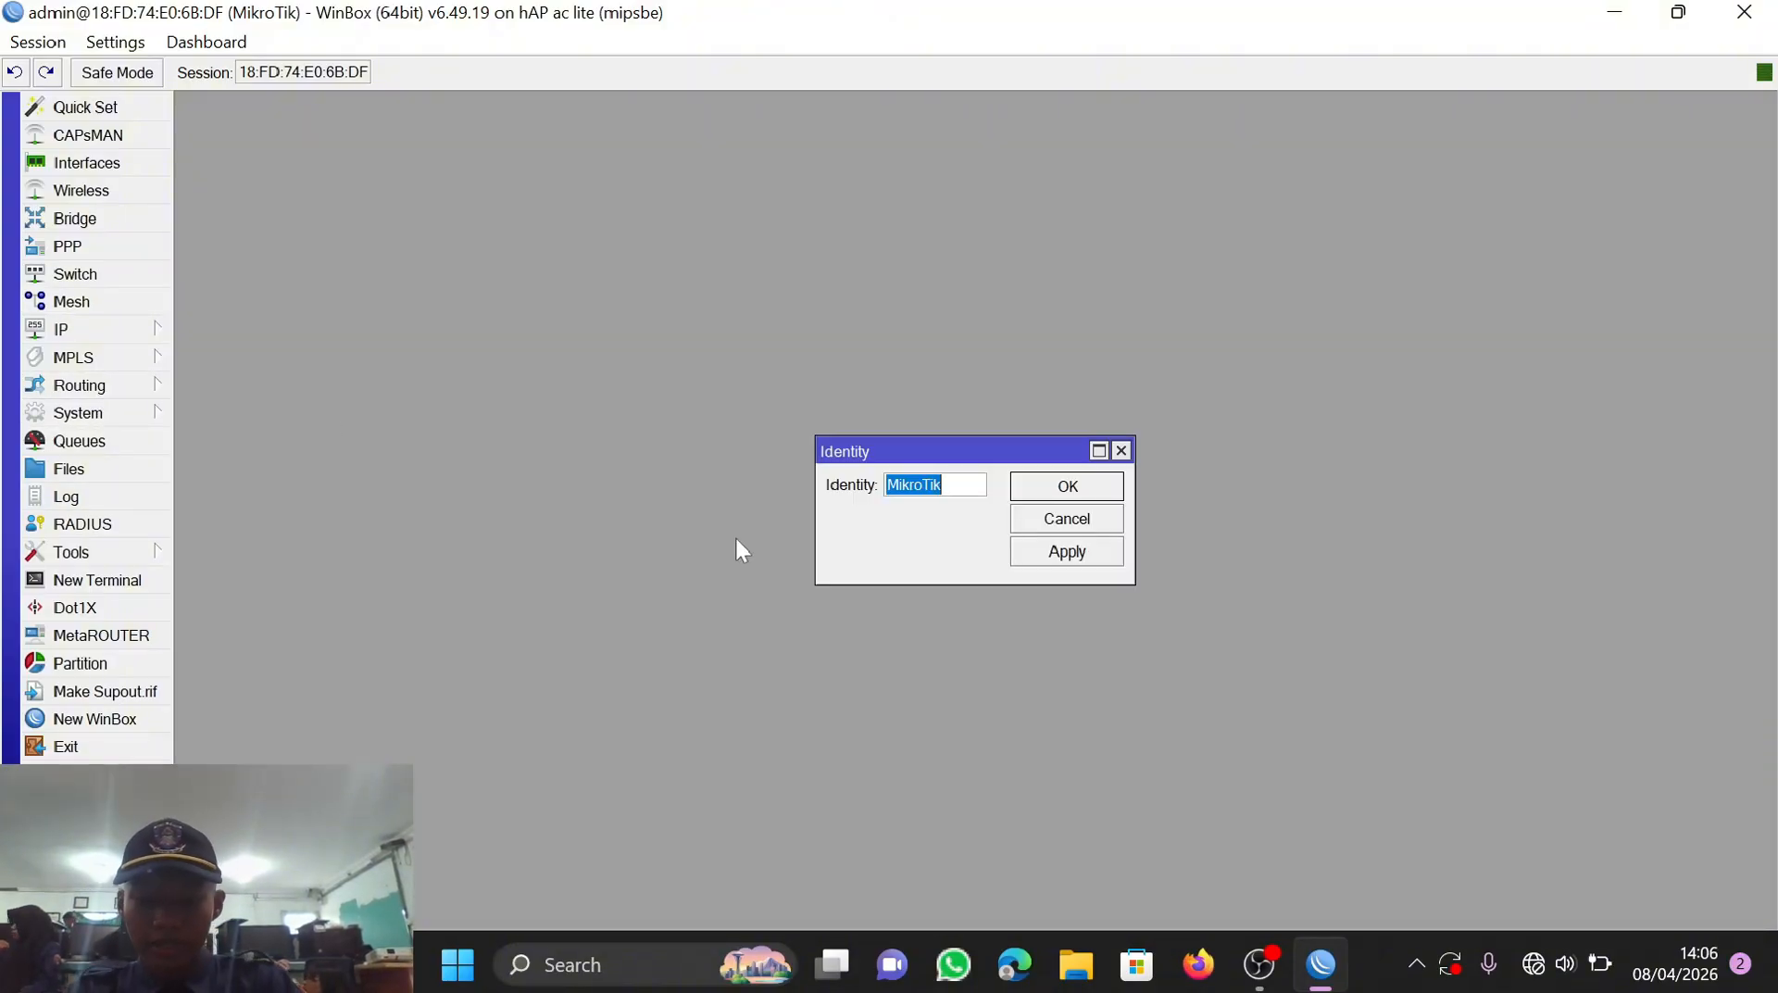
{"action": "type", "text": "ROUTER"}
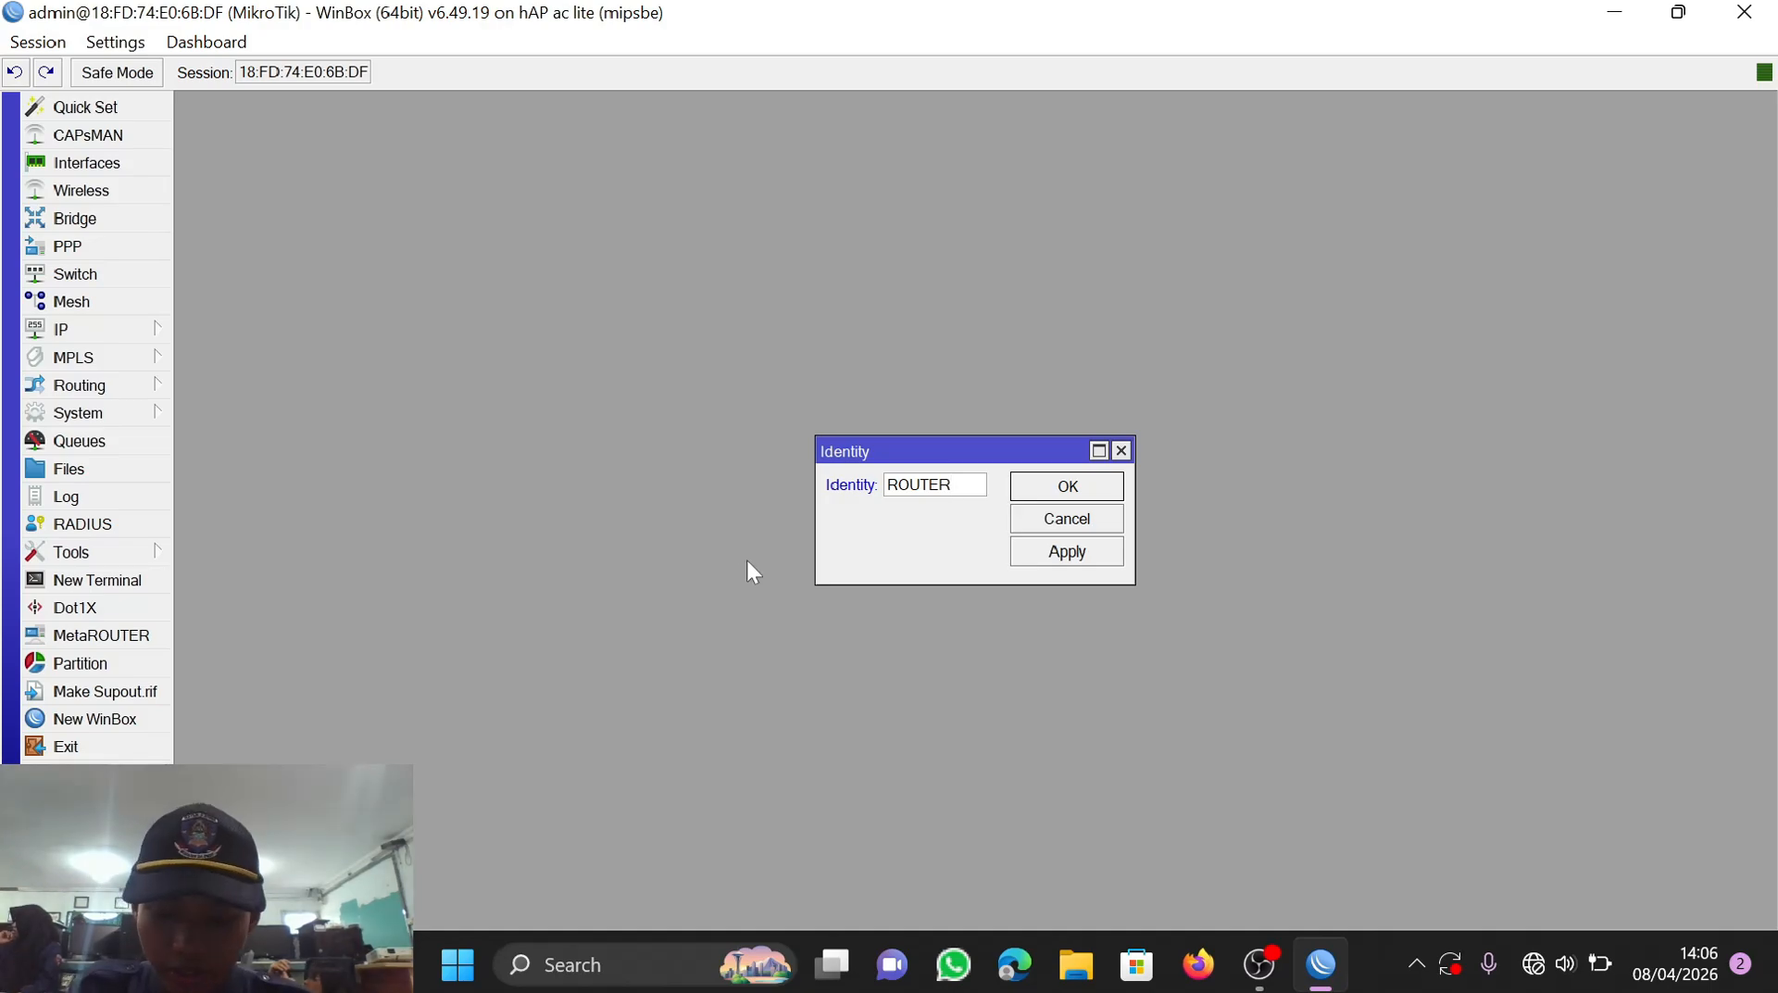
{"action": "type", "text": " B"}
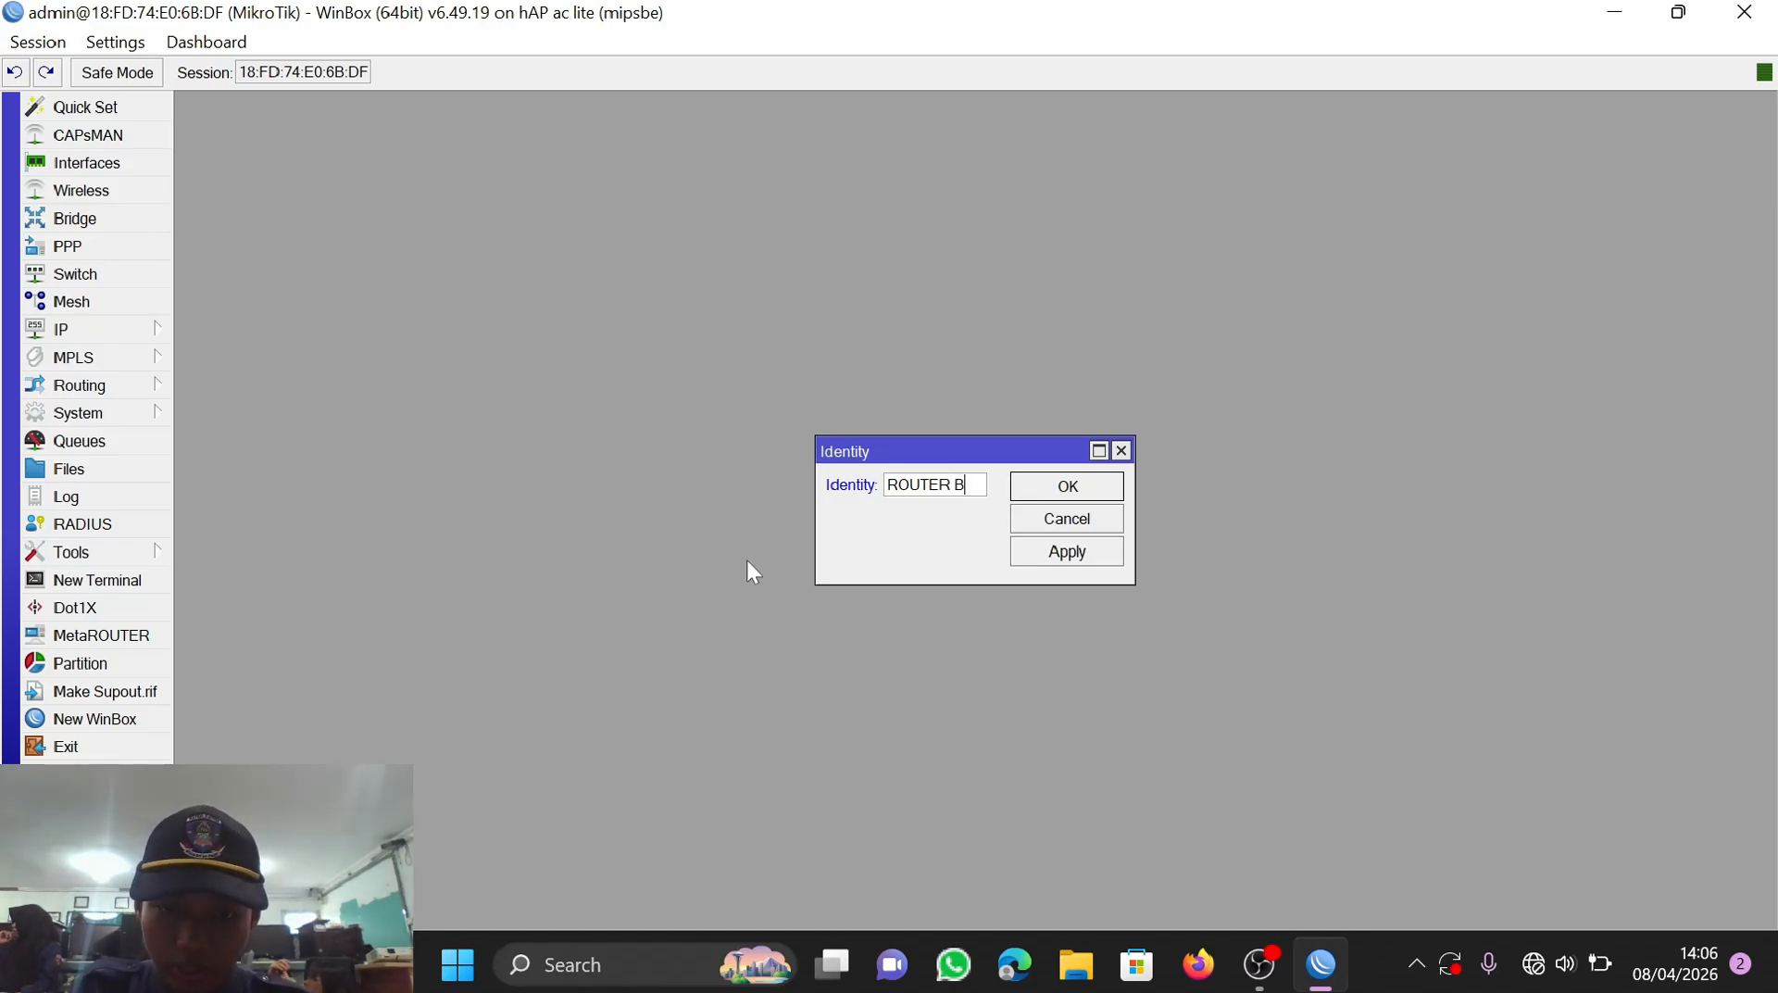
{"action": "left_click", "coordinate": [1069, 552]}
{"action": "left_click", "coordinate": [1067, 484]}
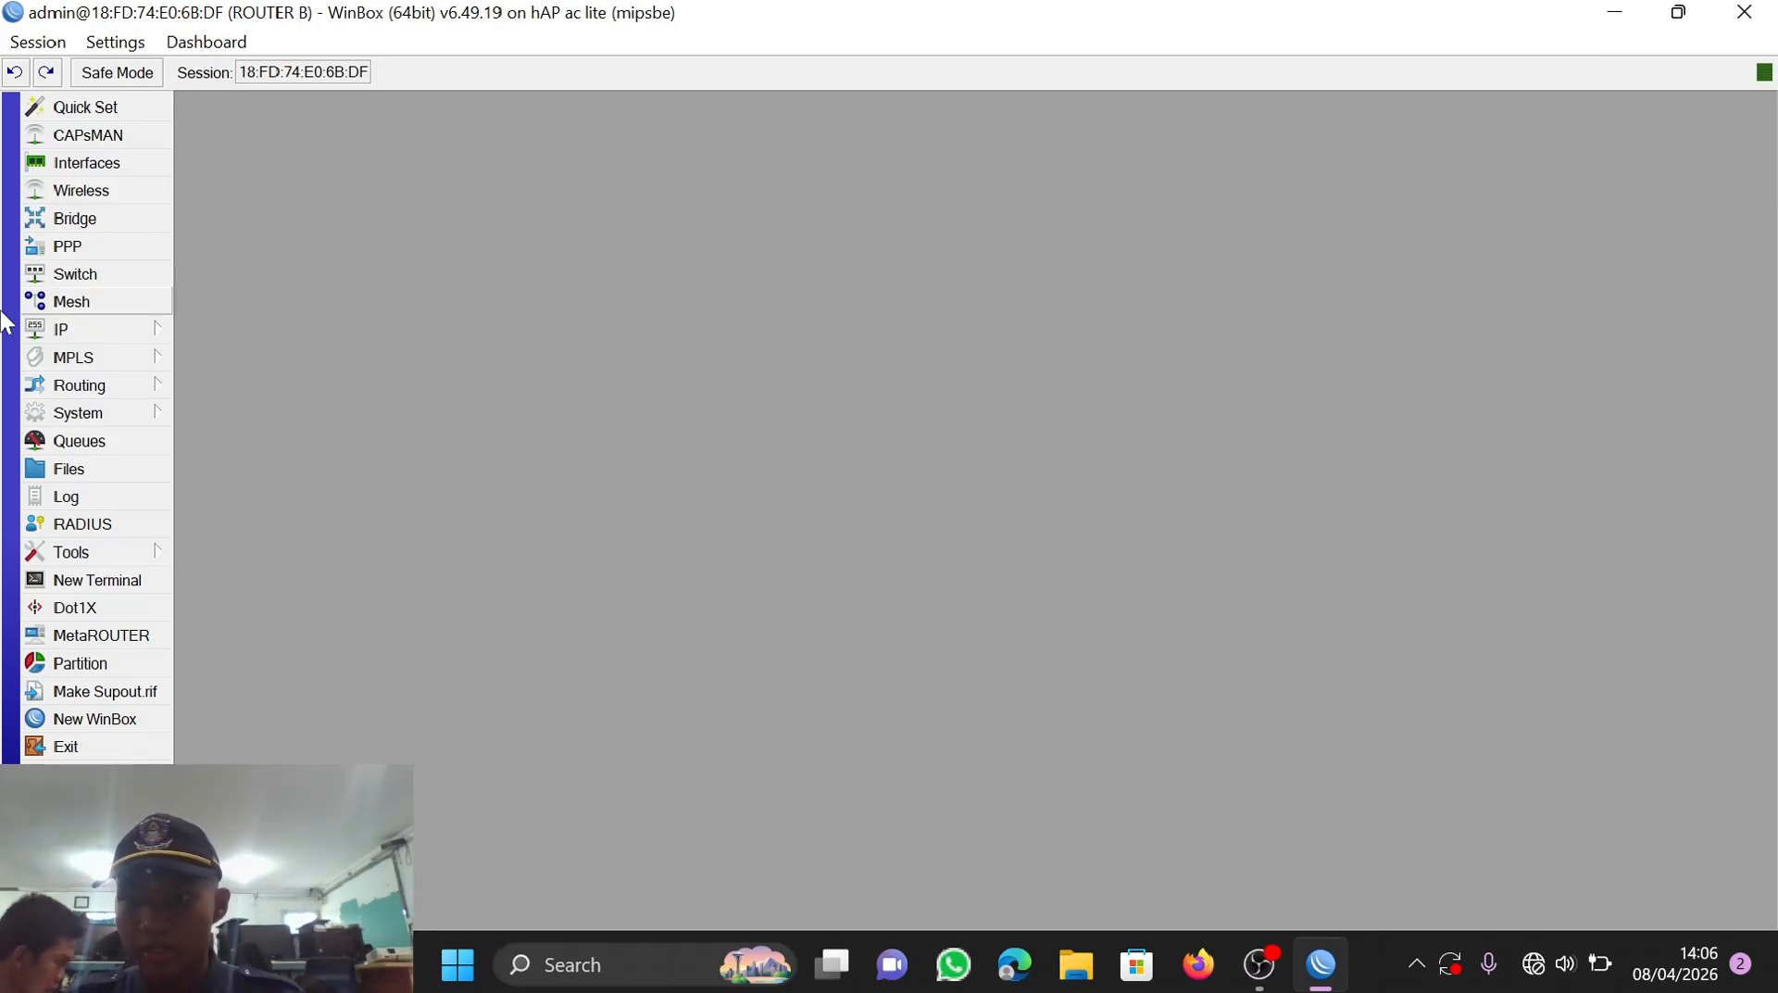
Step: Add the IP address 172.16.1.2/30 to interface ether1
{"action": "left_click", "coordinate": [106, 333]}
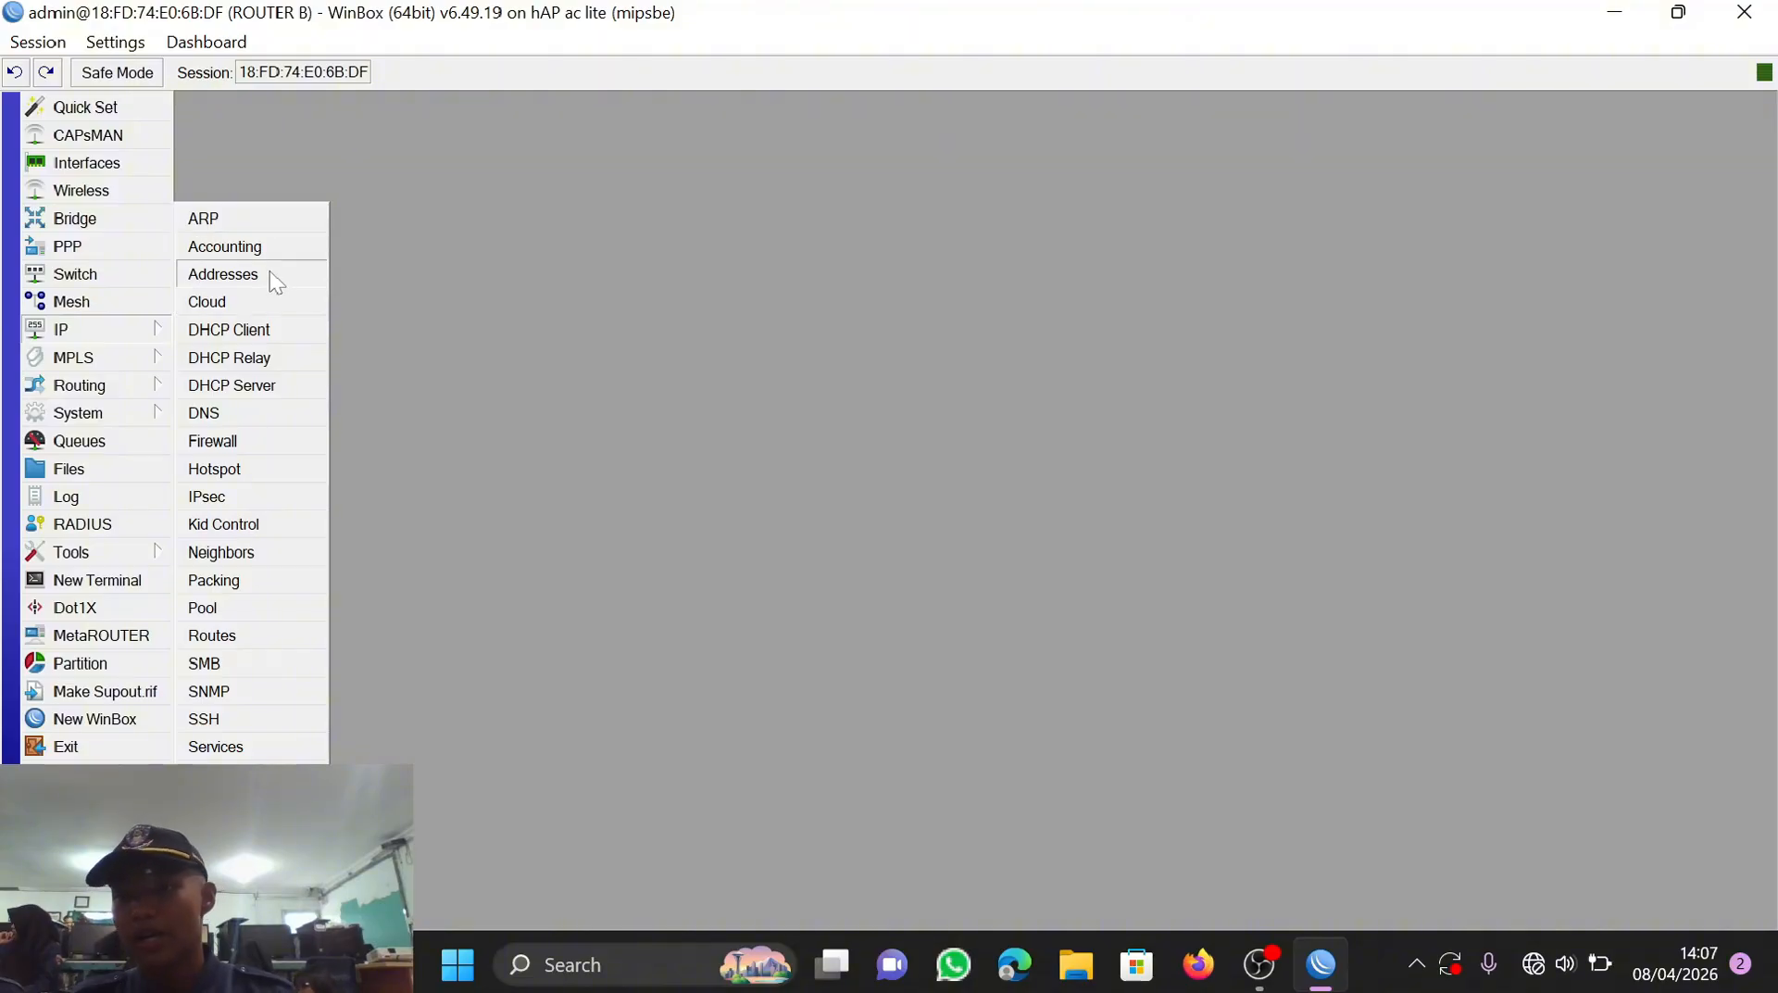
{"action": "left_click", "coordinate": [268, 272]}
{"action": "left_click", "coordinate": [765, 315]}
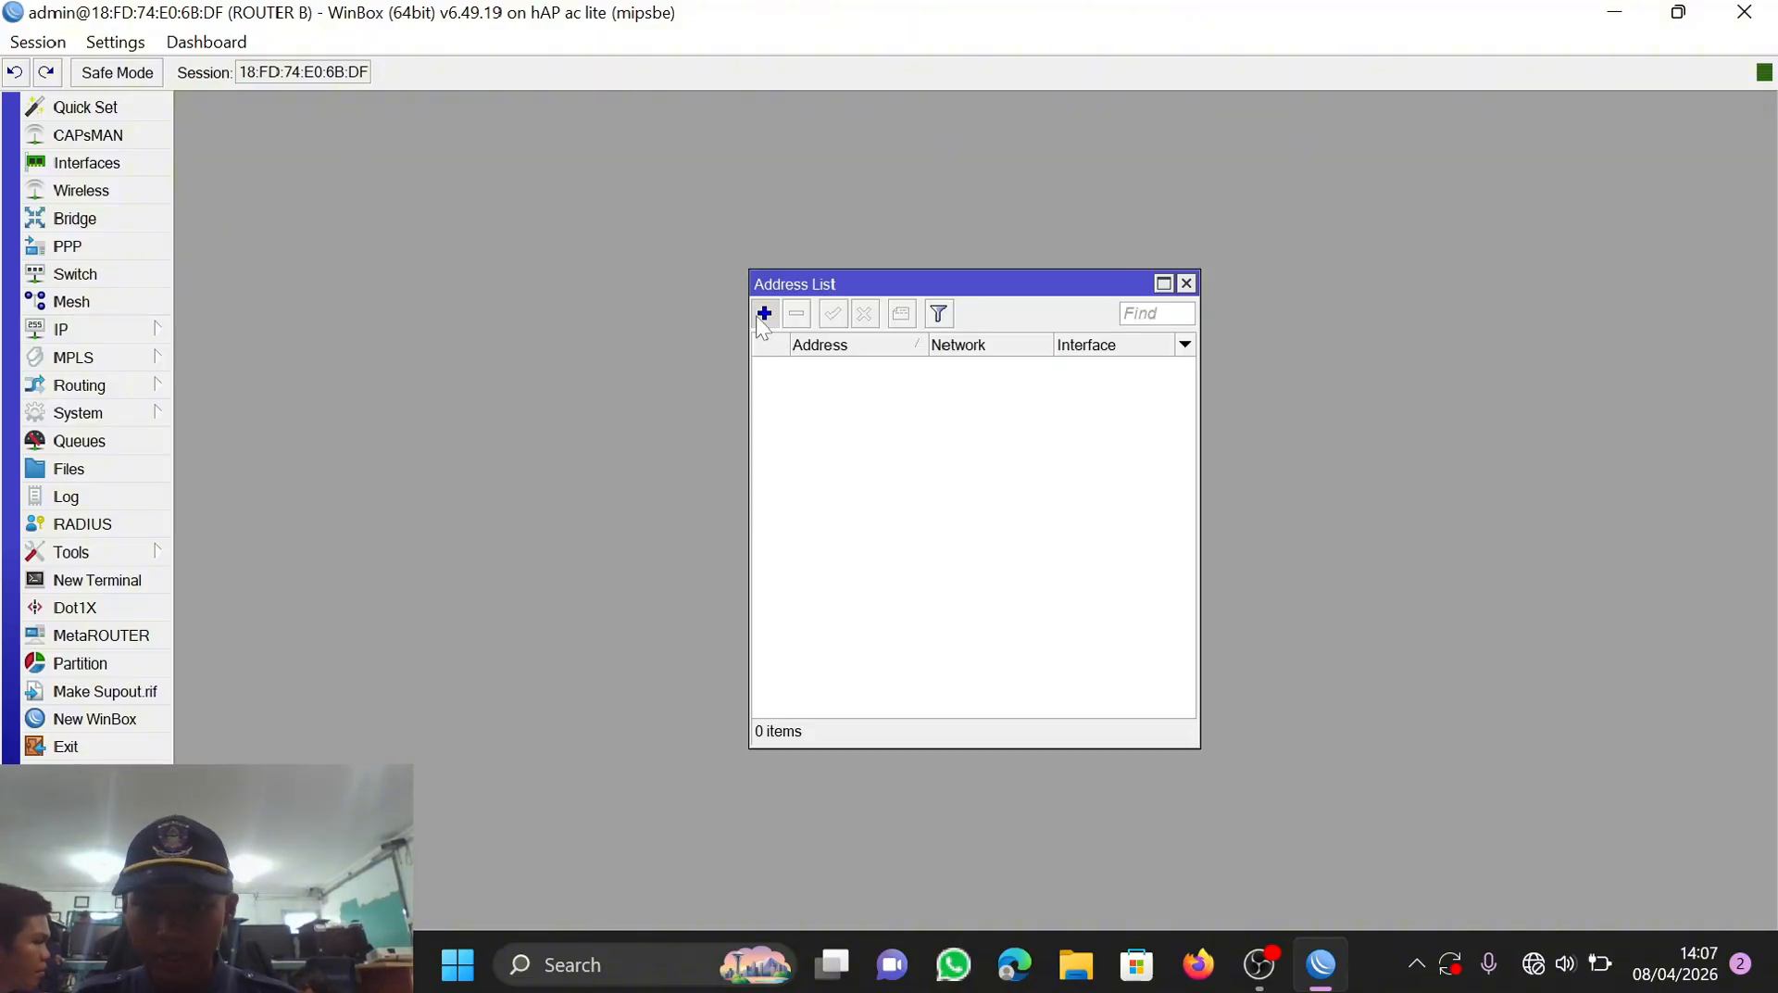
{"action": "left_click", "coordinate": [963, 472]}
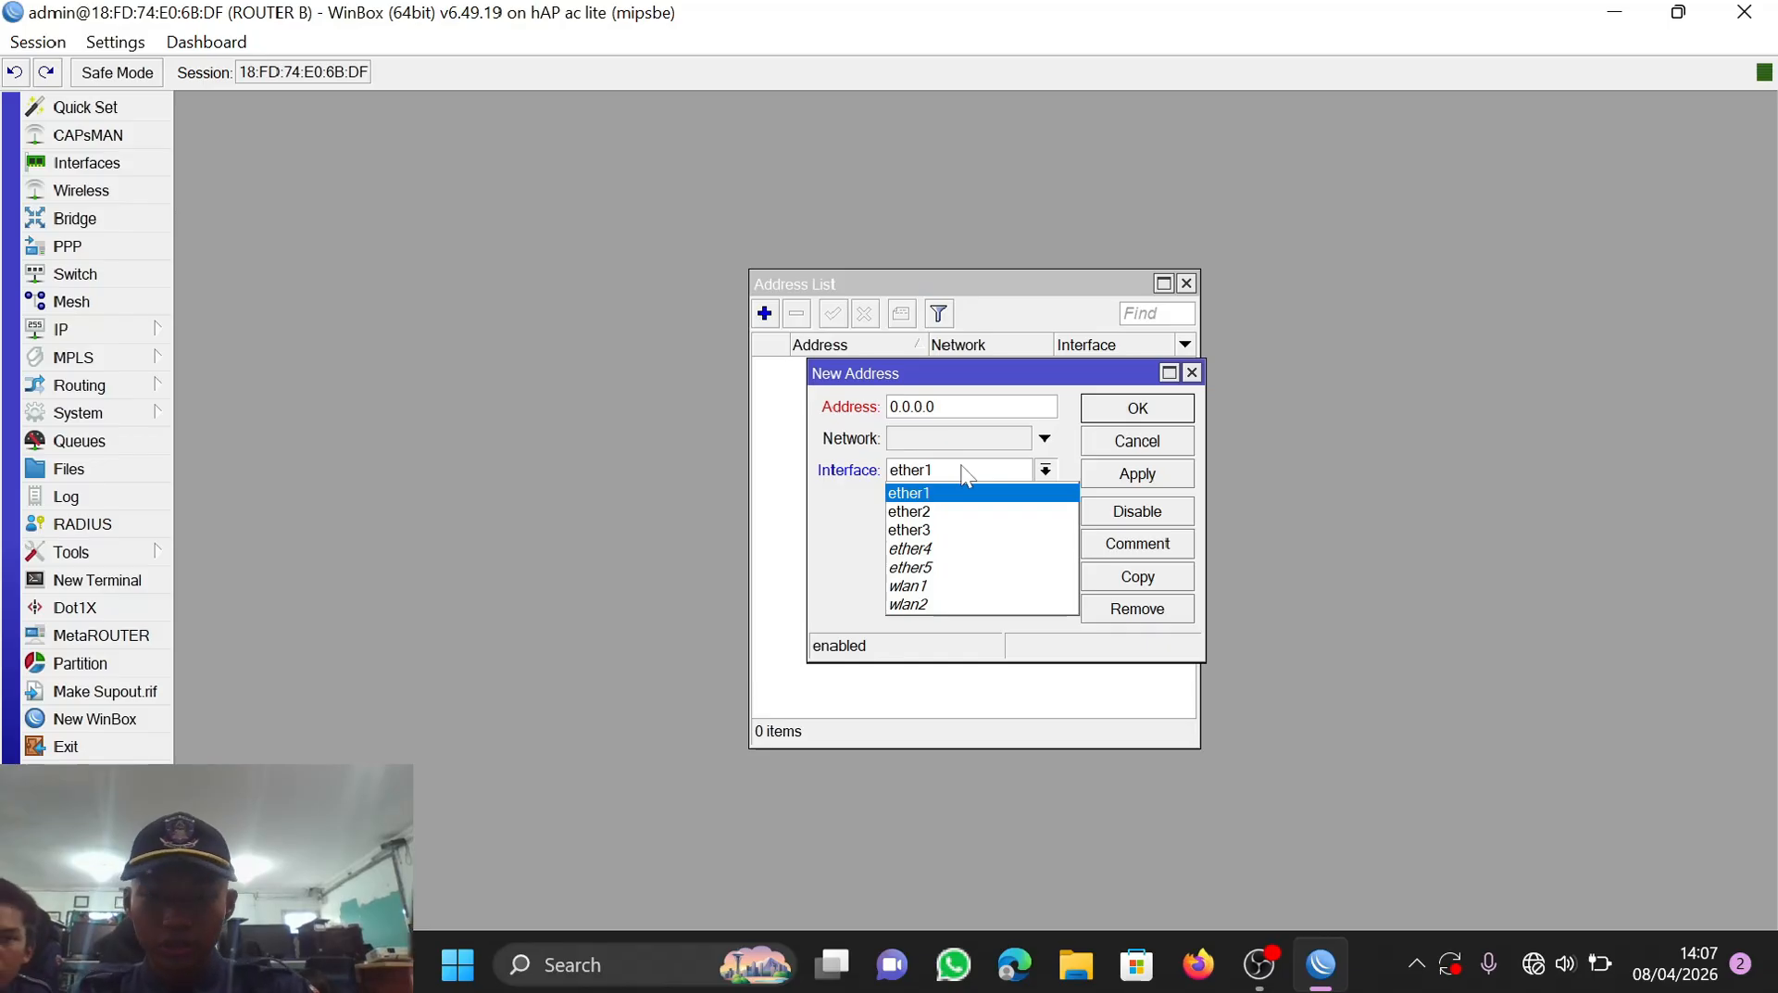
{"action": "left_click", "coordinate": [957, 403]}
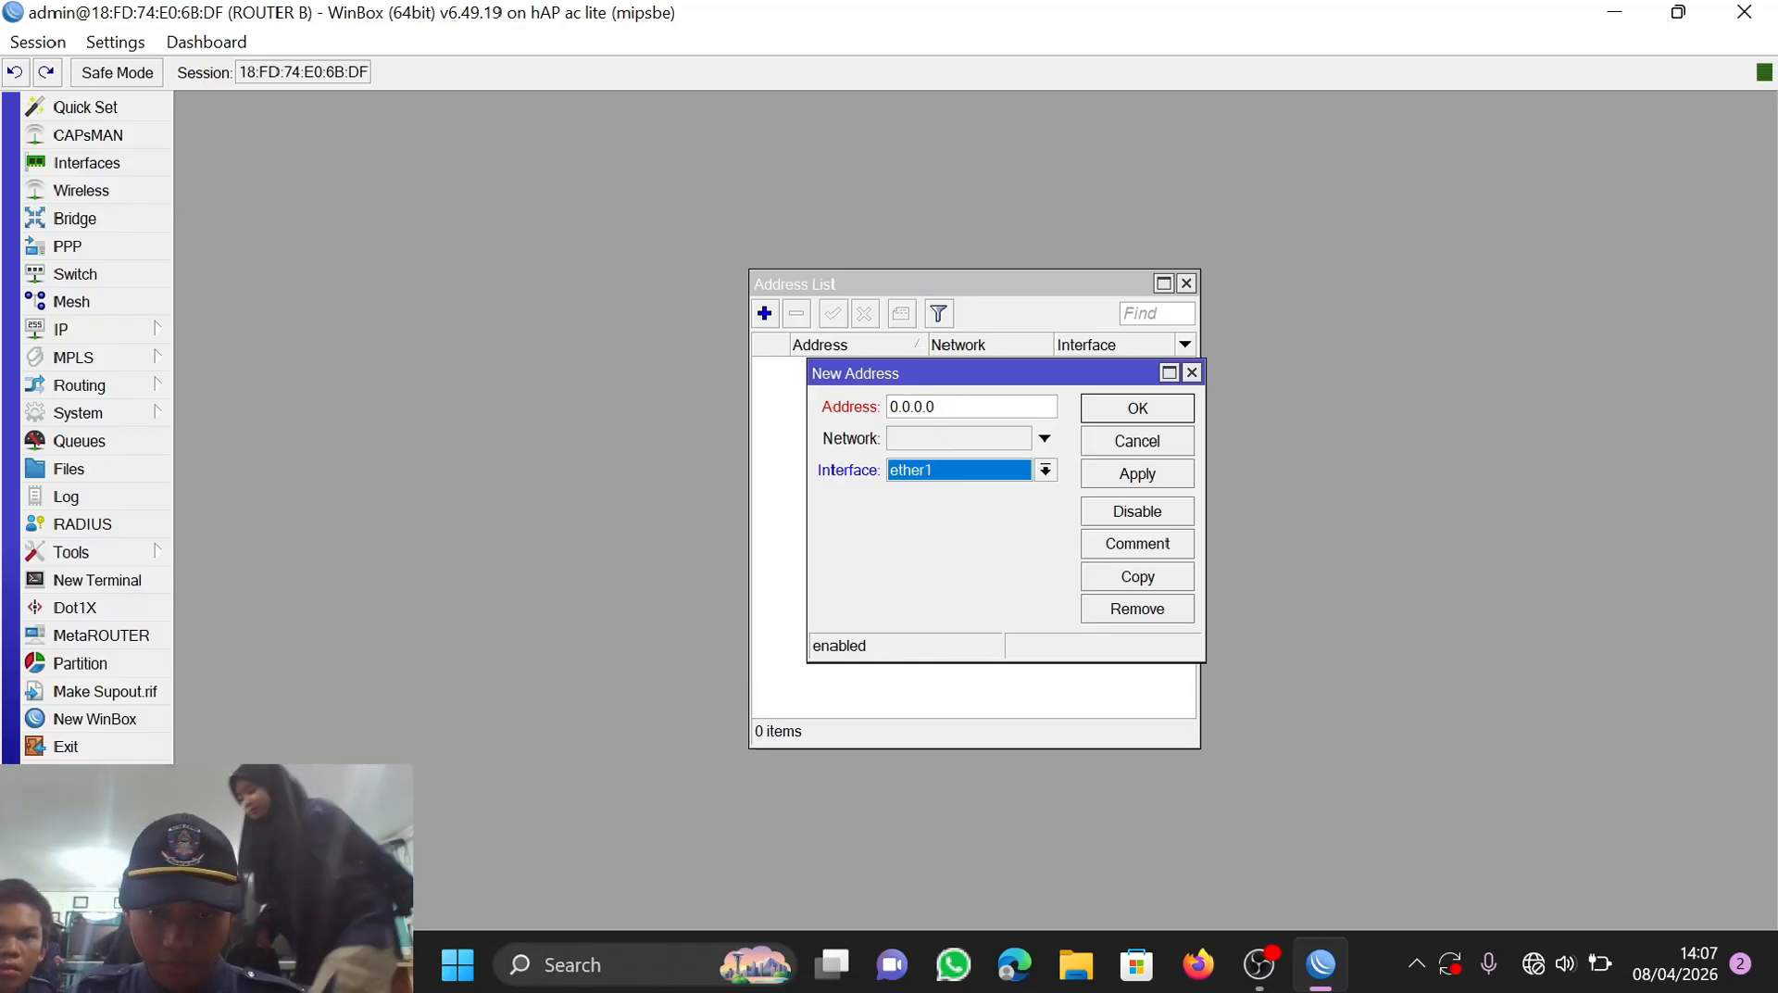
{"action": "left_click", "coordinate": [957, 404]}
{"action": "key", "text": "BackSpace"}
{"action": "key", "text": "BackSpace"}
{"action": "key", "text": "BackSpace"}
{"action": "key", "text": "BackSpace"}
{"action": "key", "text": "BackSpace"}
{"action": "key", "text": "BackSpace"}
{"action": "key", "text": "BackSpace"}
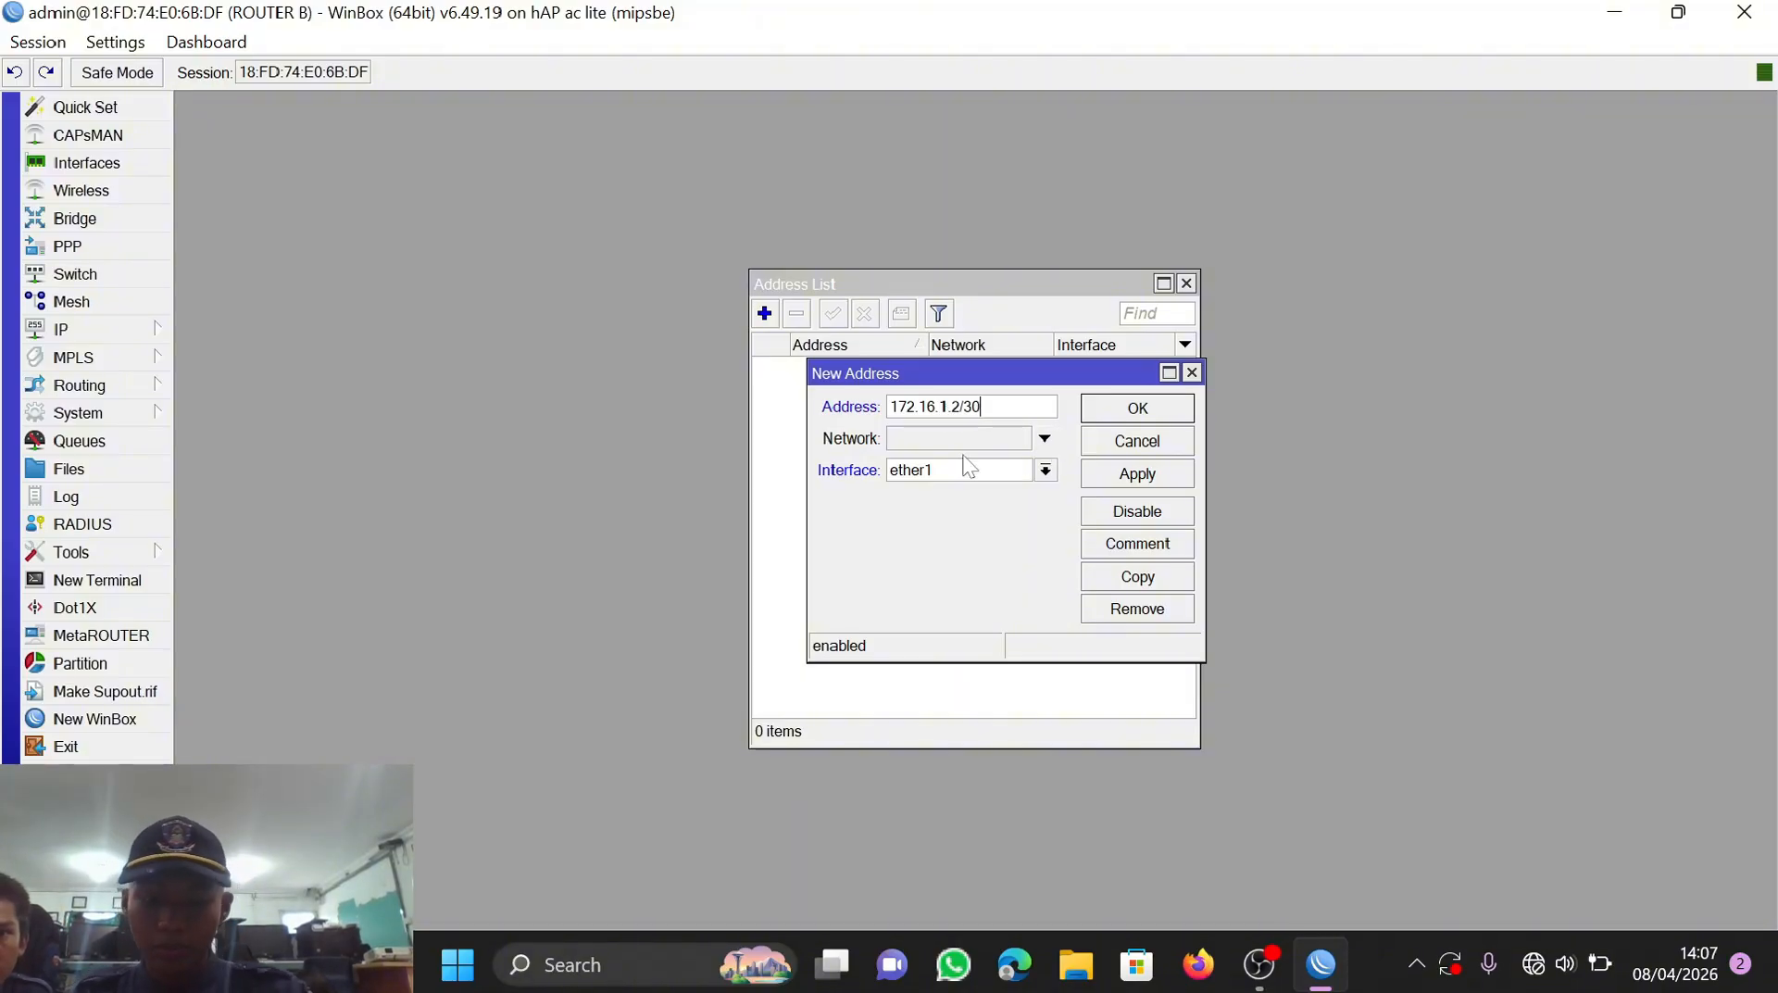
{"action": "left_click", "coordinate": [1004, 465]}
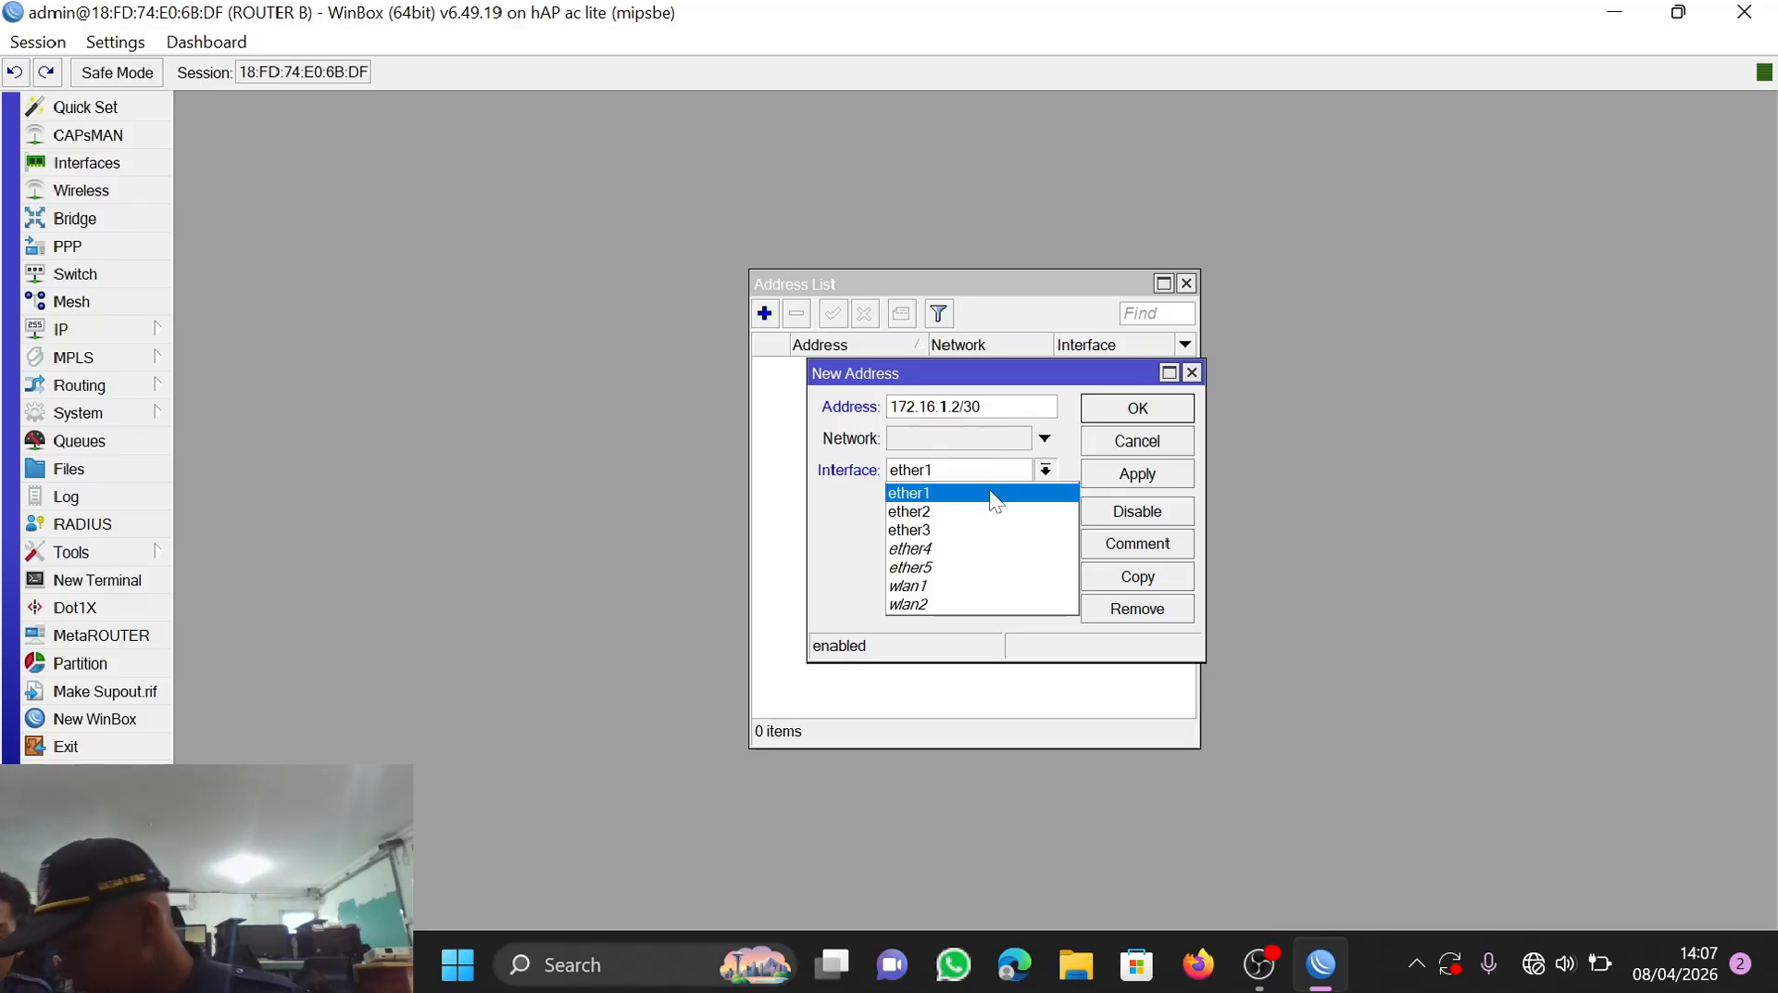
{"action": "left_click", "coordinate": [994, 497]}
{"action": "left_click", "coordinate": [1158, 477]}
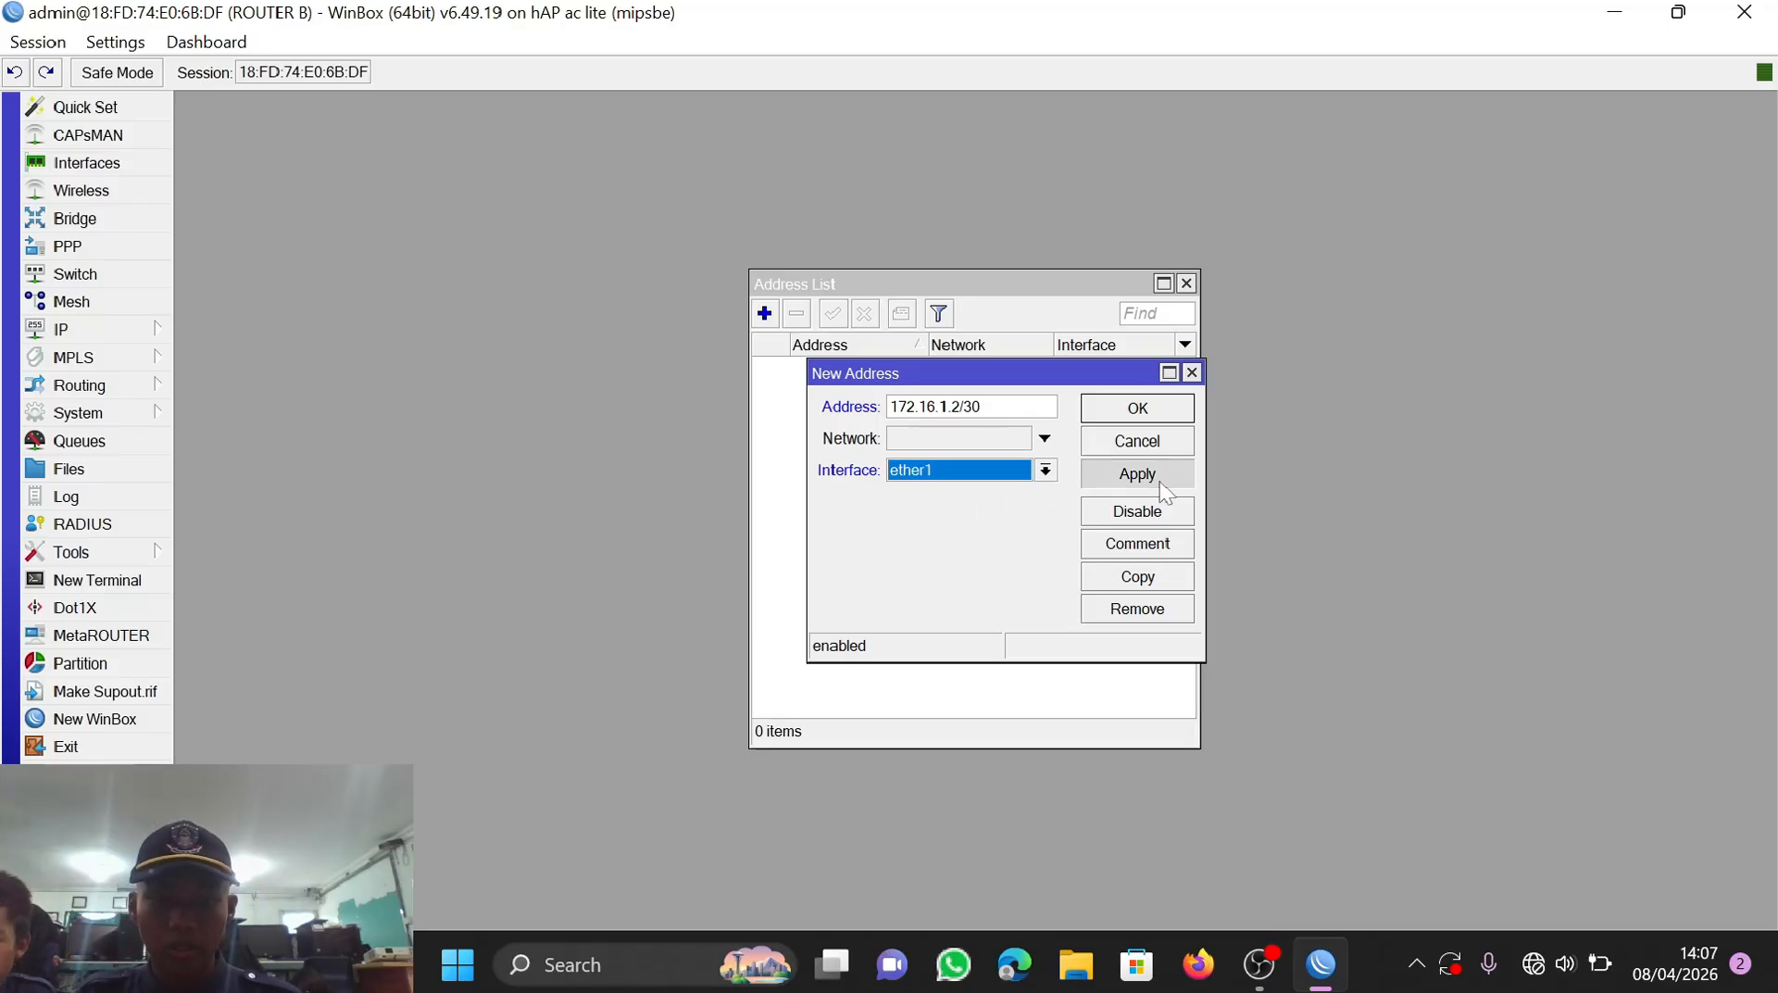
{"action": "left_click", "coordinate": [1145, 405]}
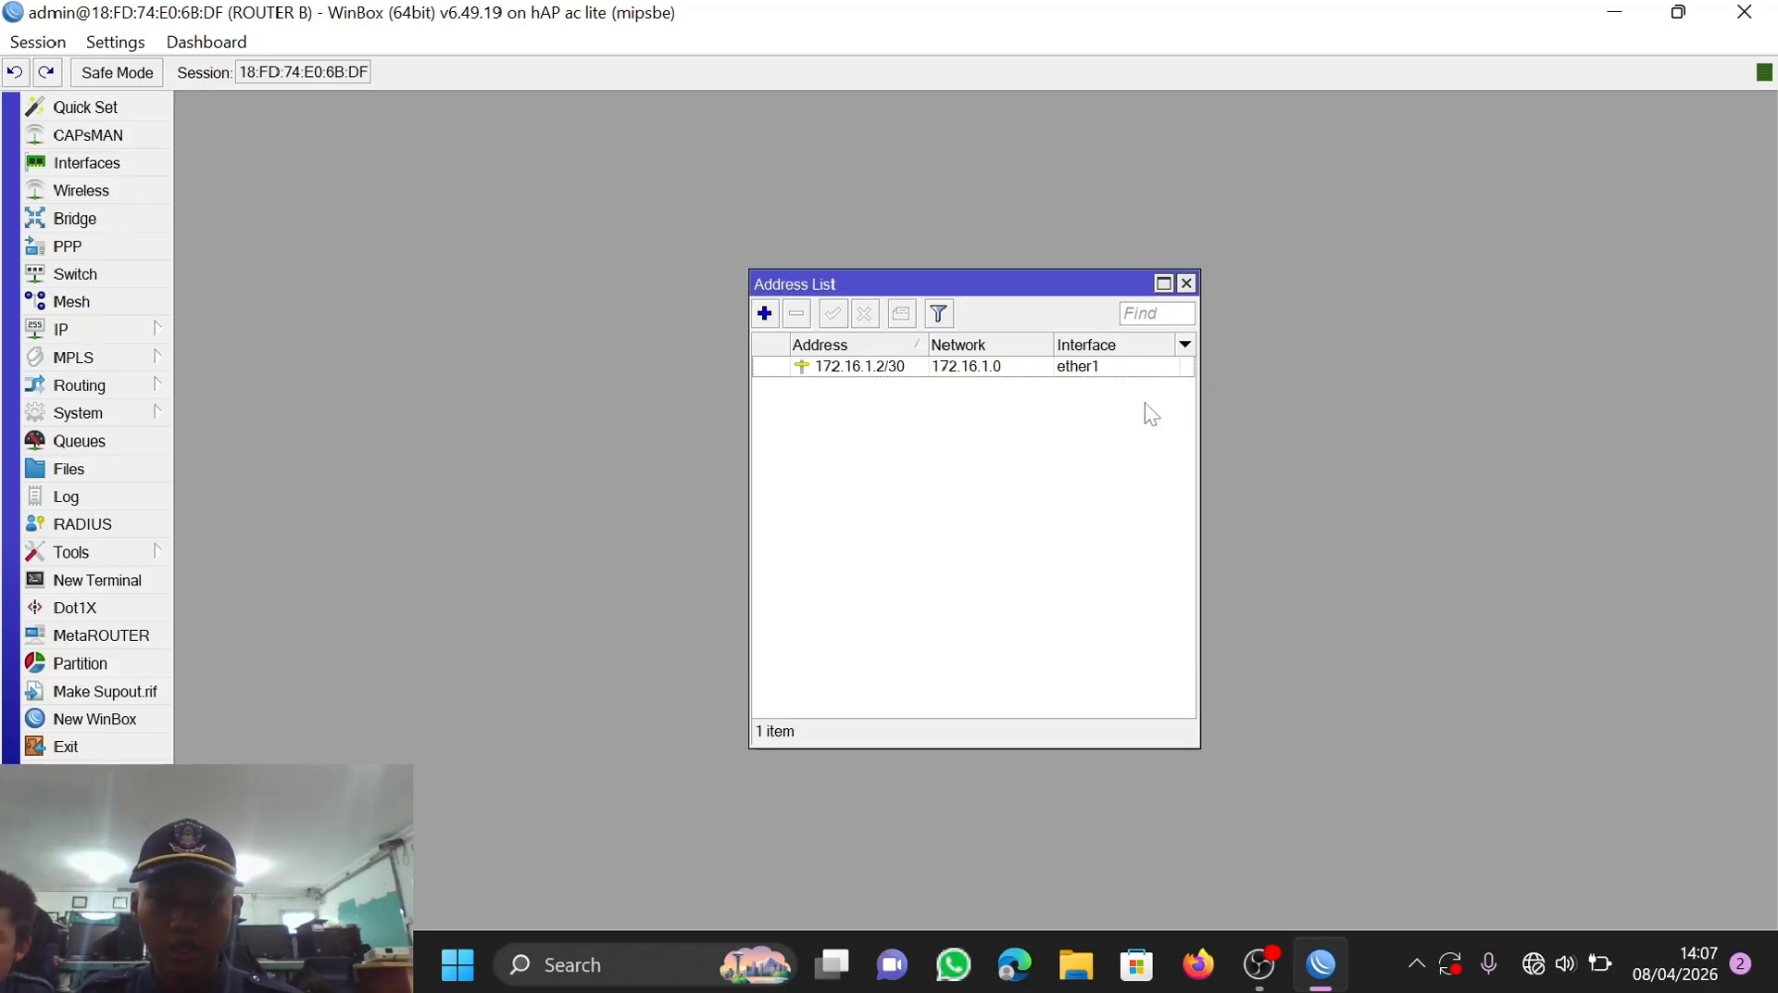
Step: Add the IP address 172.16.2.1/30 to interface ether2
{"action": "left_click", "coordinate": [764, 314]}
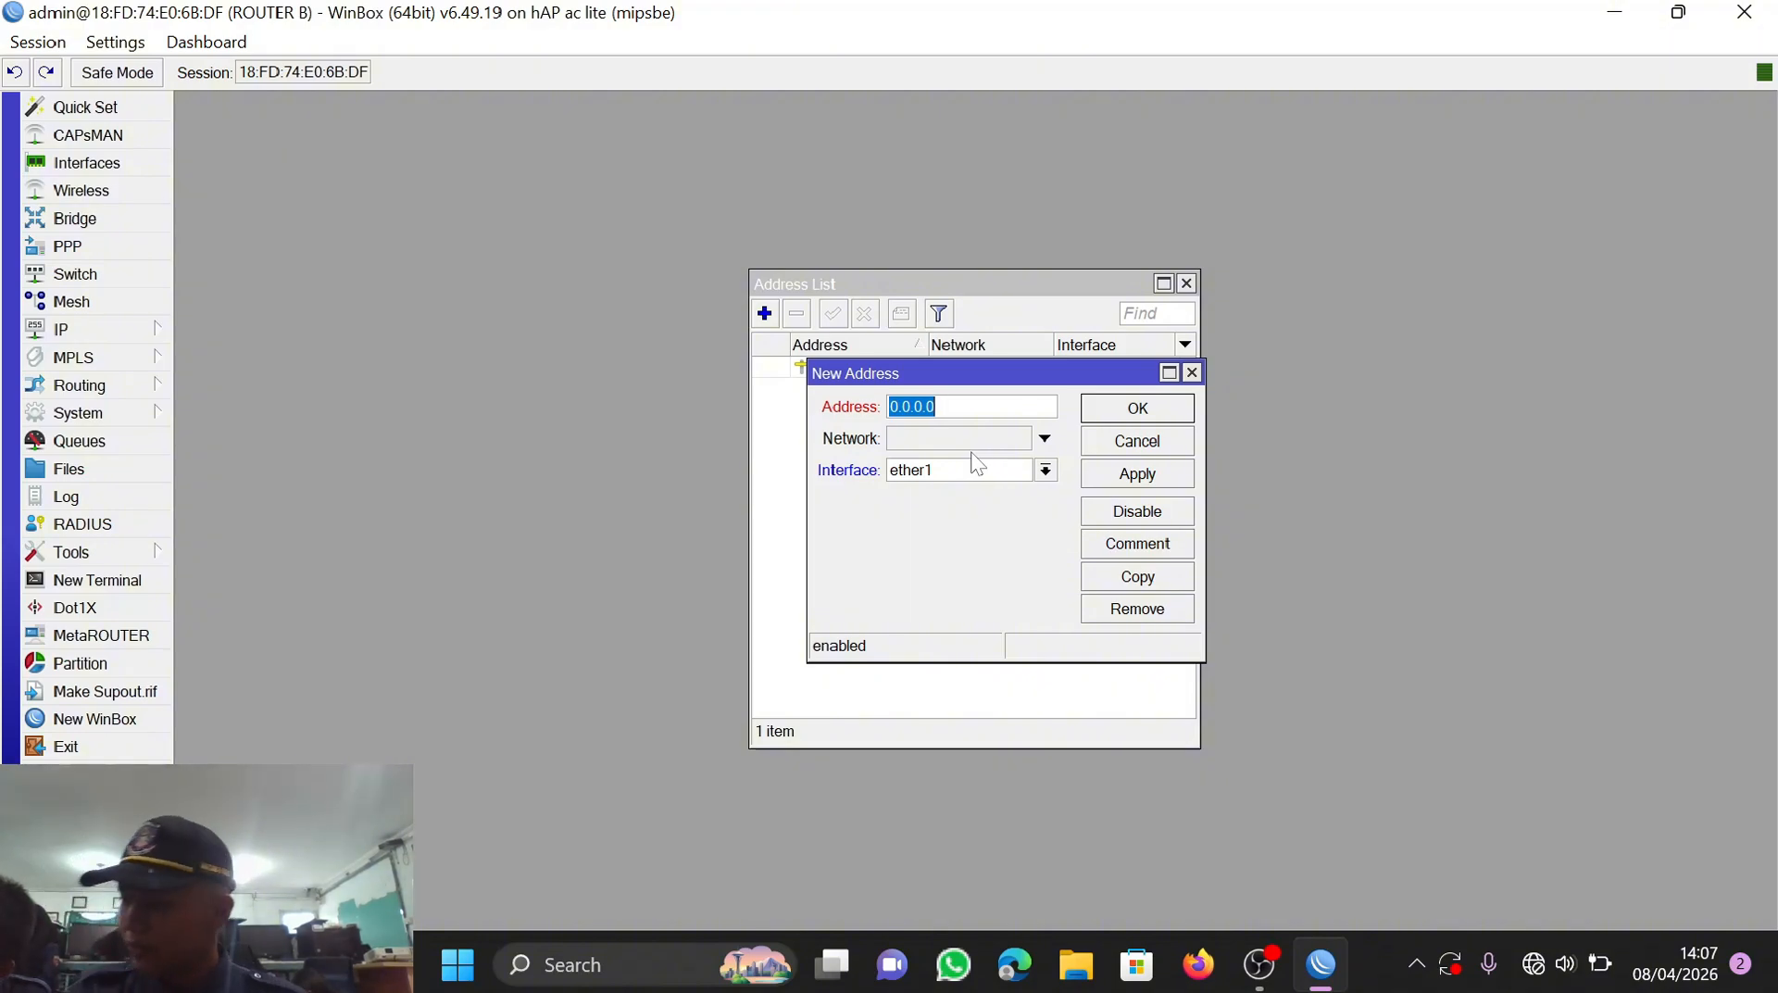
{"action": "type", "text": "1"}
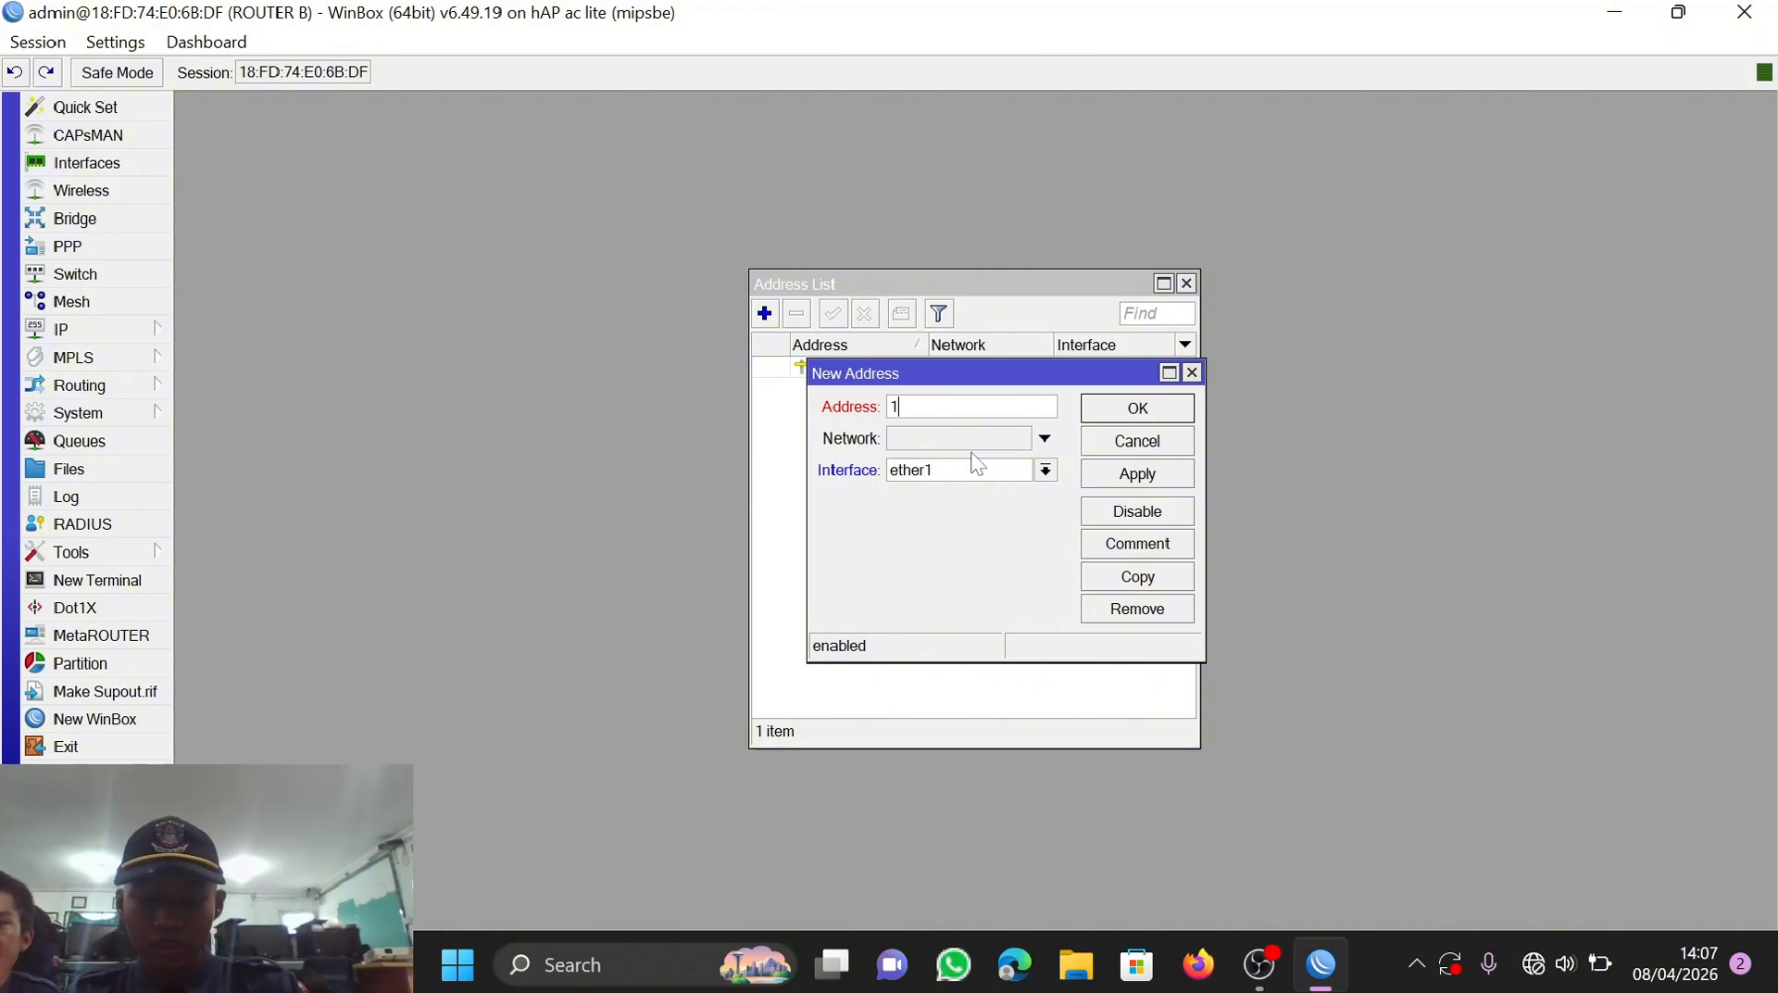
{"action": "type", "text": "72.16.2.1/30"}
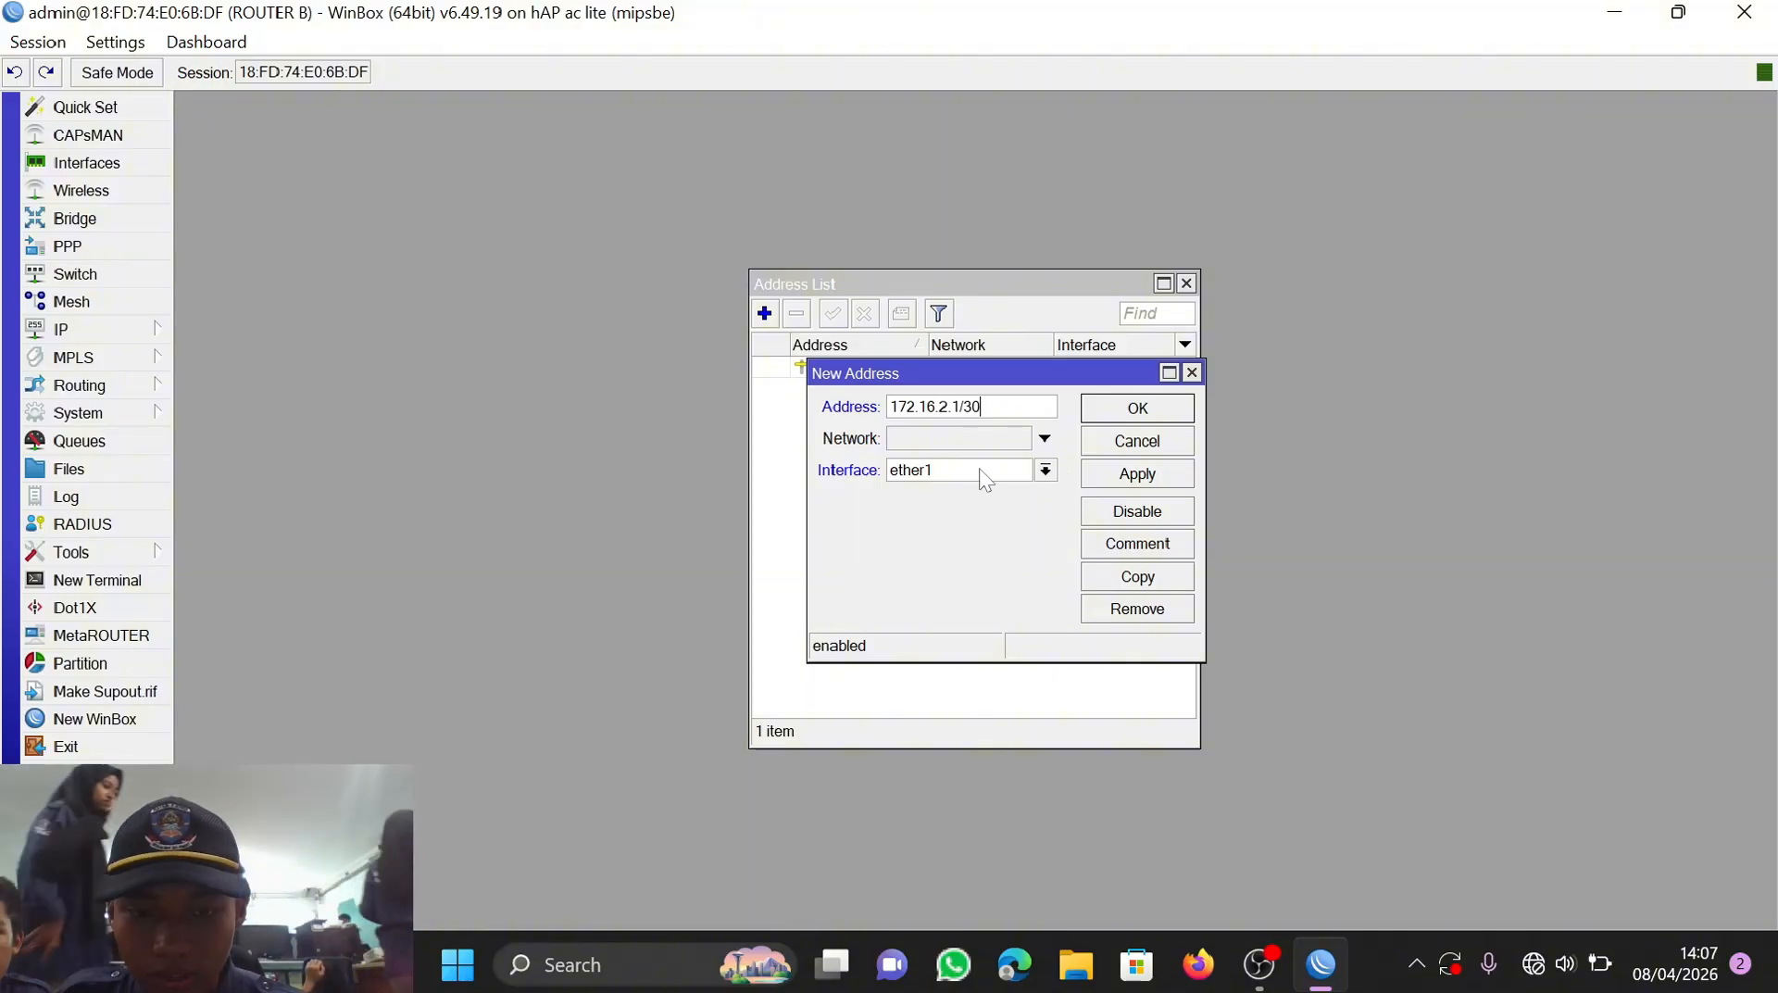
{"action": "left_click", "coordinate": [1044, 471]}
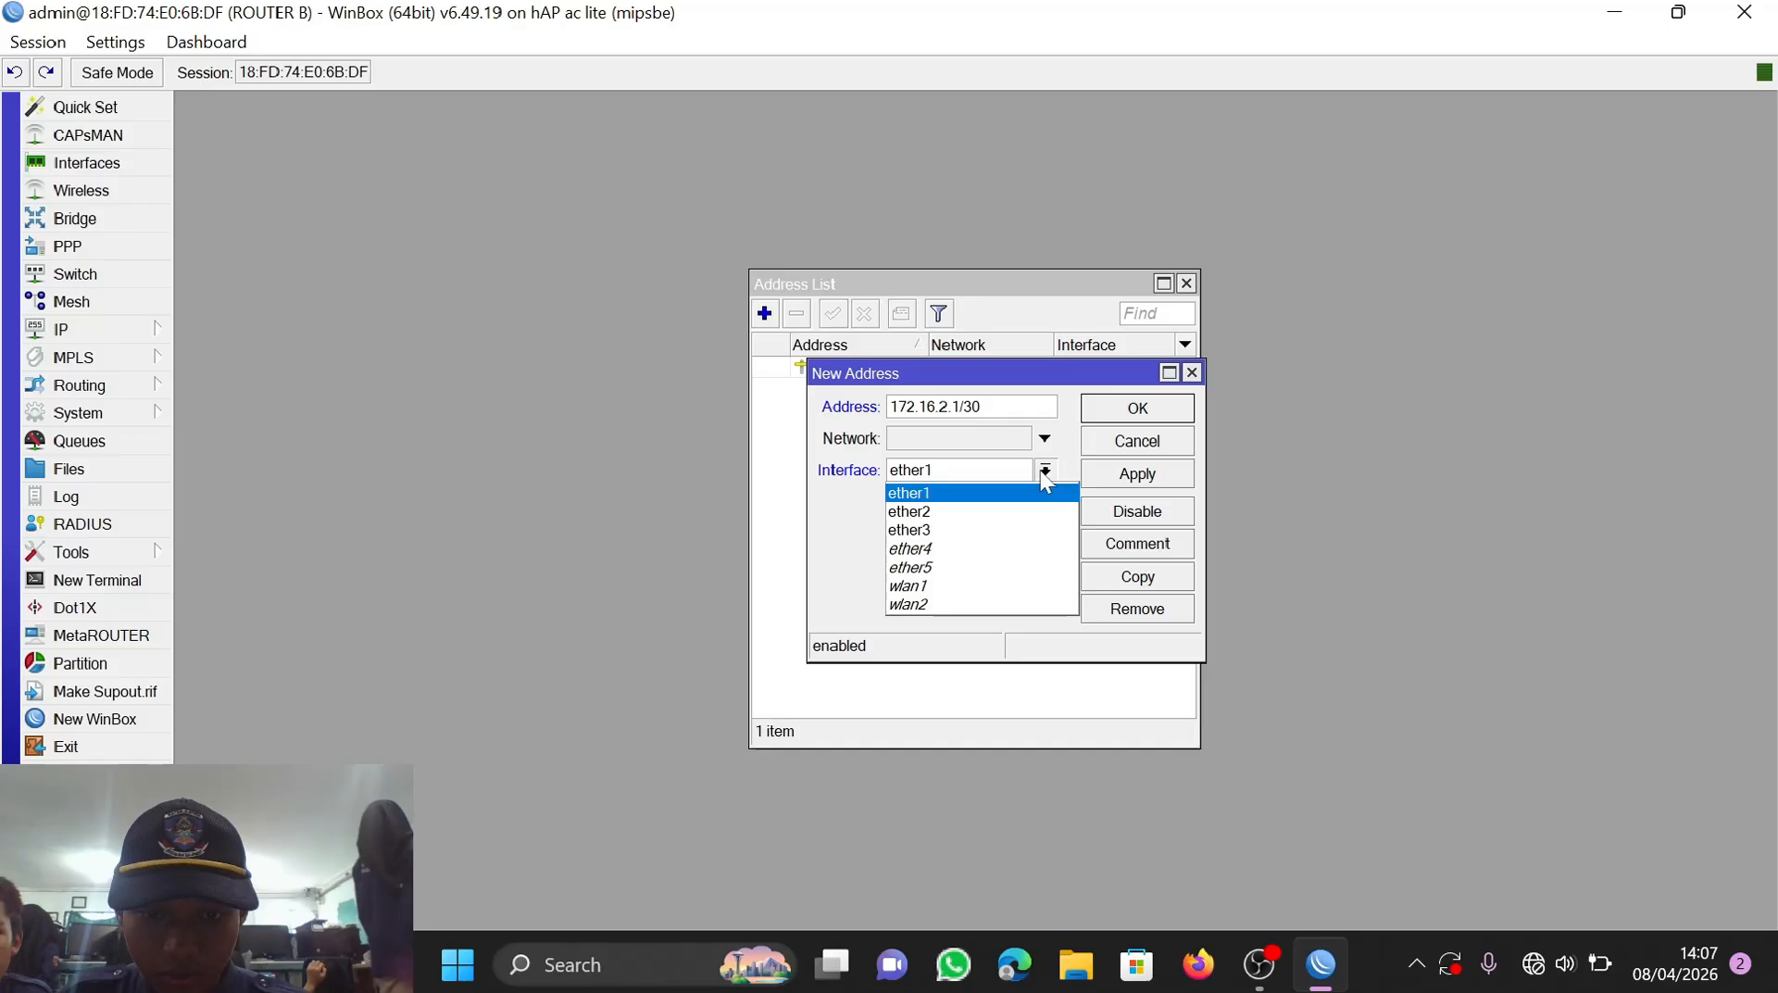
{"action": "left_click", "coordinate": [992, 502]}
{"action": "left_click", "coordinate": [1137, 474]}
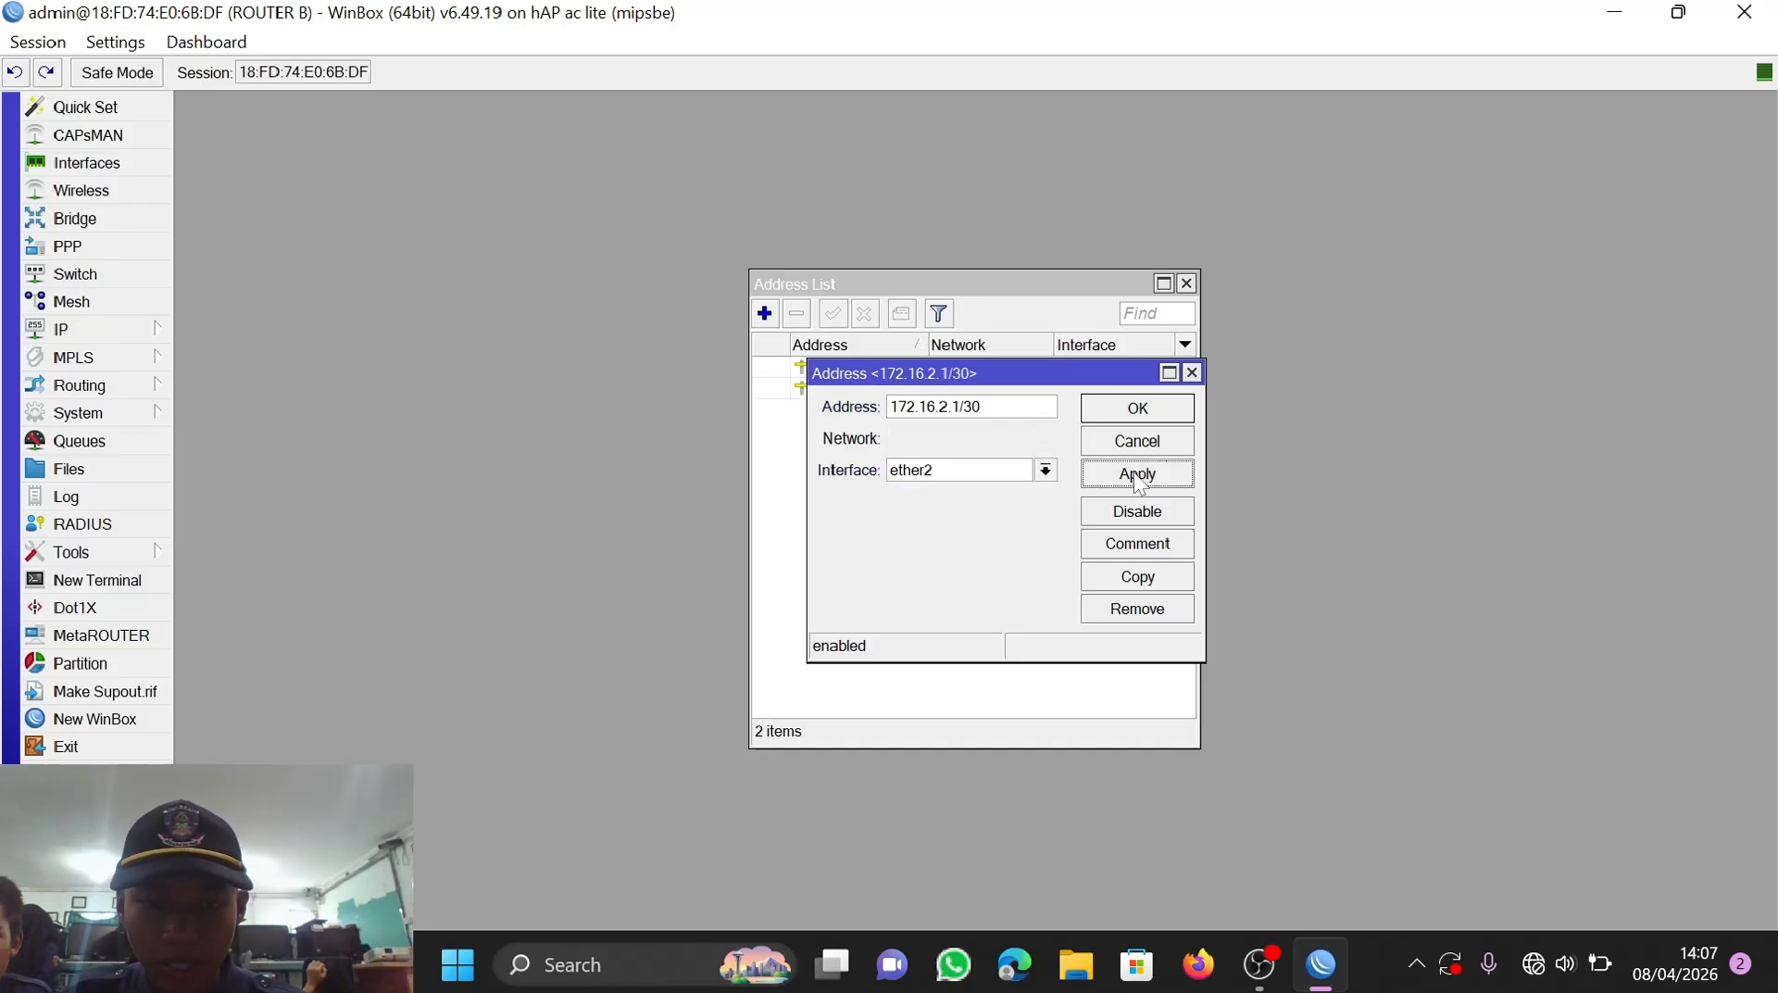
{"action": "left_click", "coordinate": [1134, 409]}
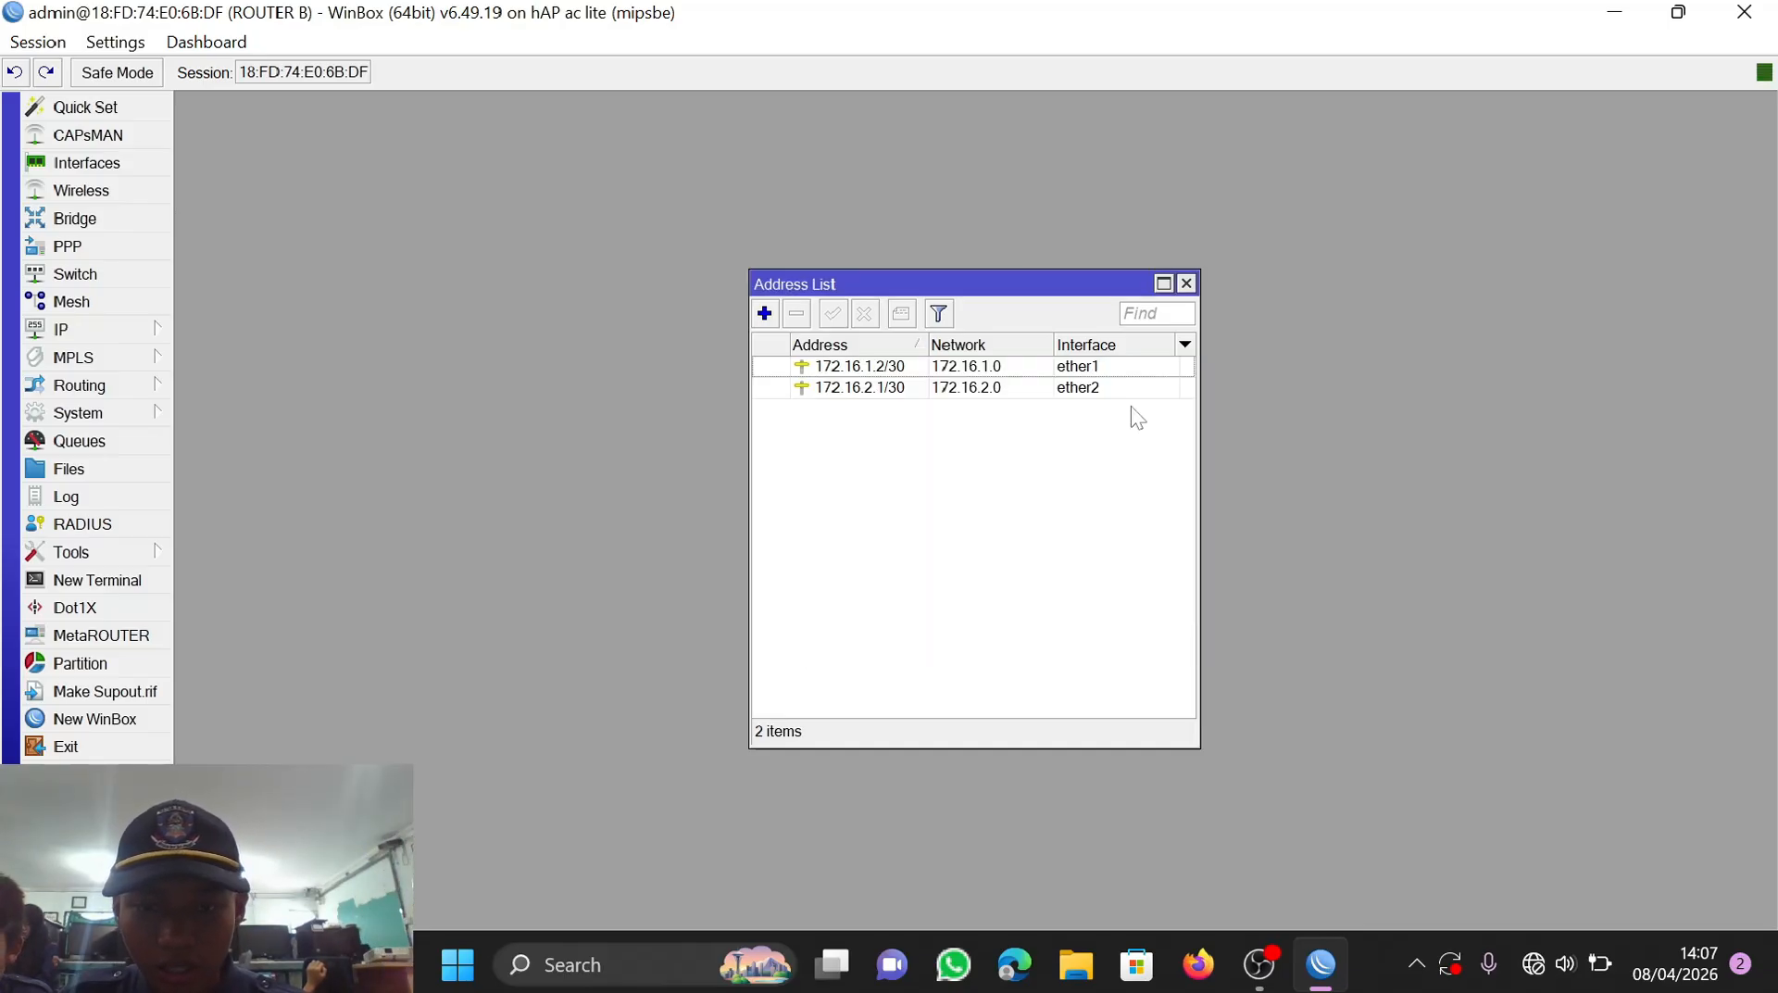
Step: Add the IP address 192.168.20.1/24 to interface ether3 and close the address list
{"action": "left_click", "coordinate": [764, 312]}
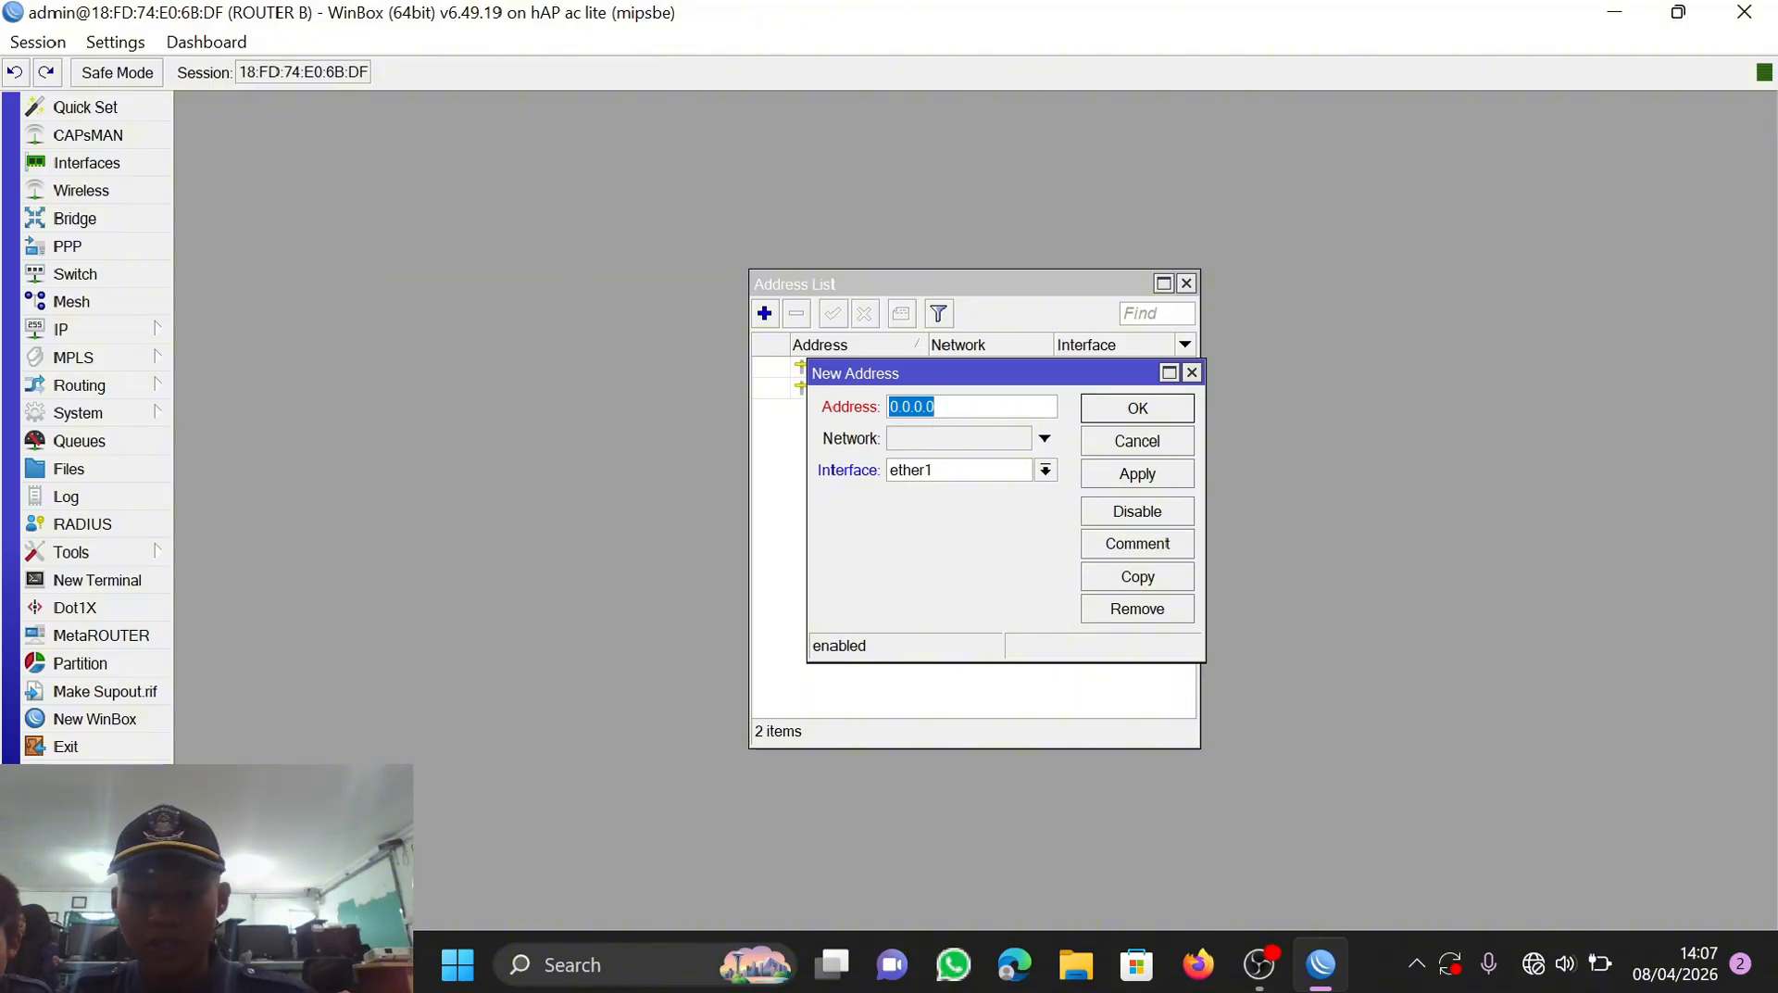
{"action": "type", "text": "192.168.10"}
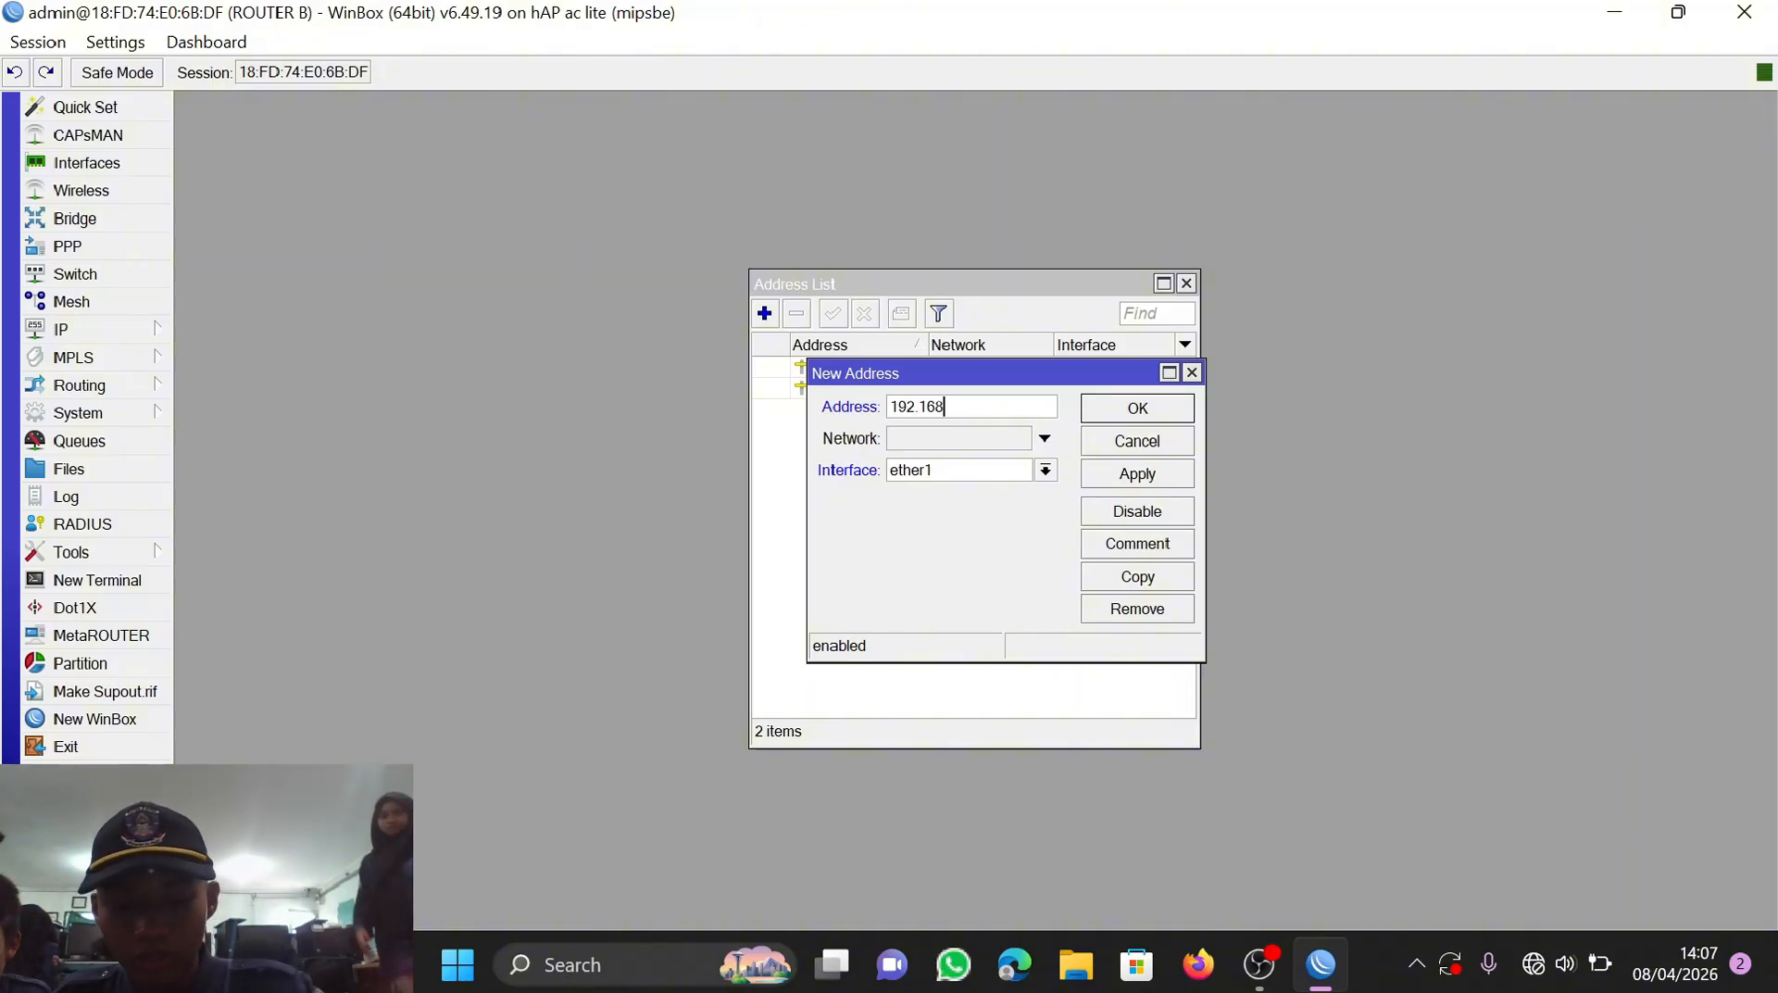
{"action": "key", "text": "BackSpace"}
{"action": "key", "text": "BackSpace"}
{"action": "type", "text": "20.1"}
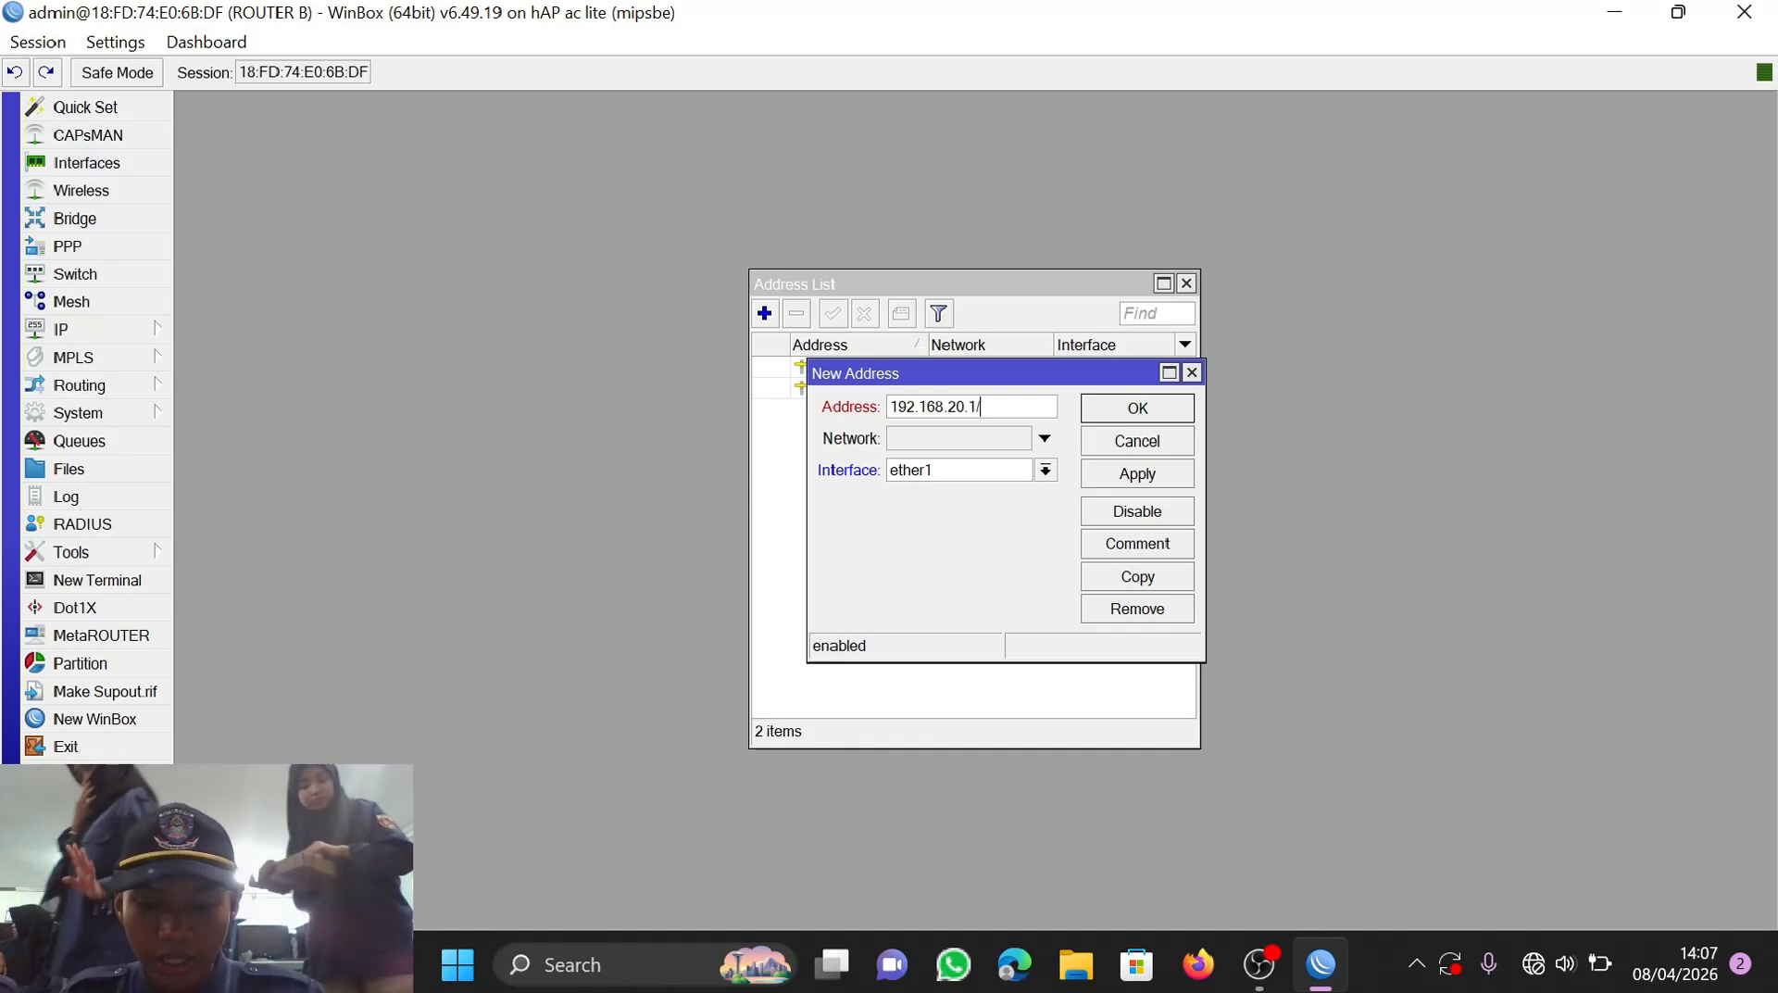
{"action": "type", "text": "/24"}
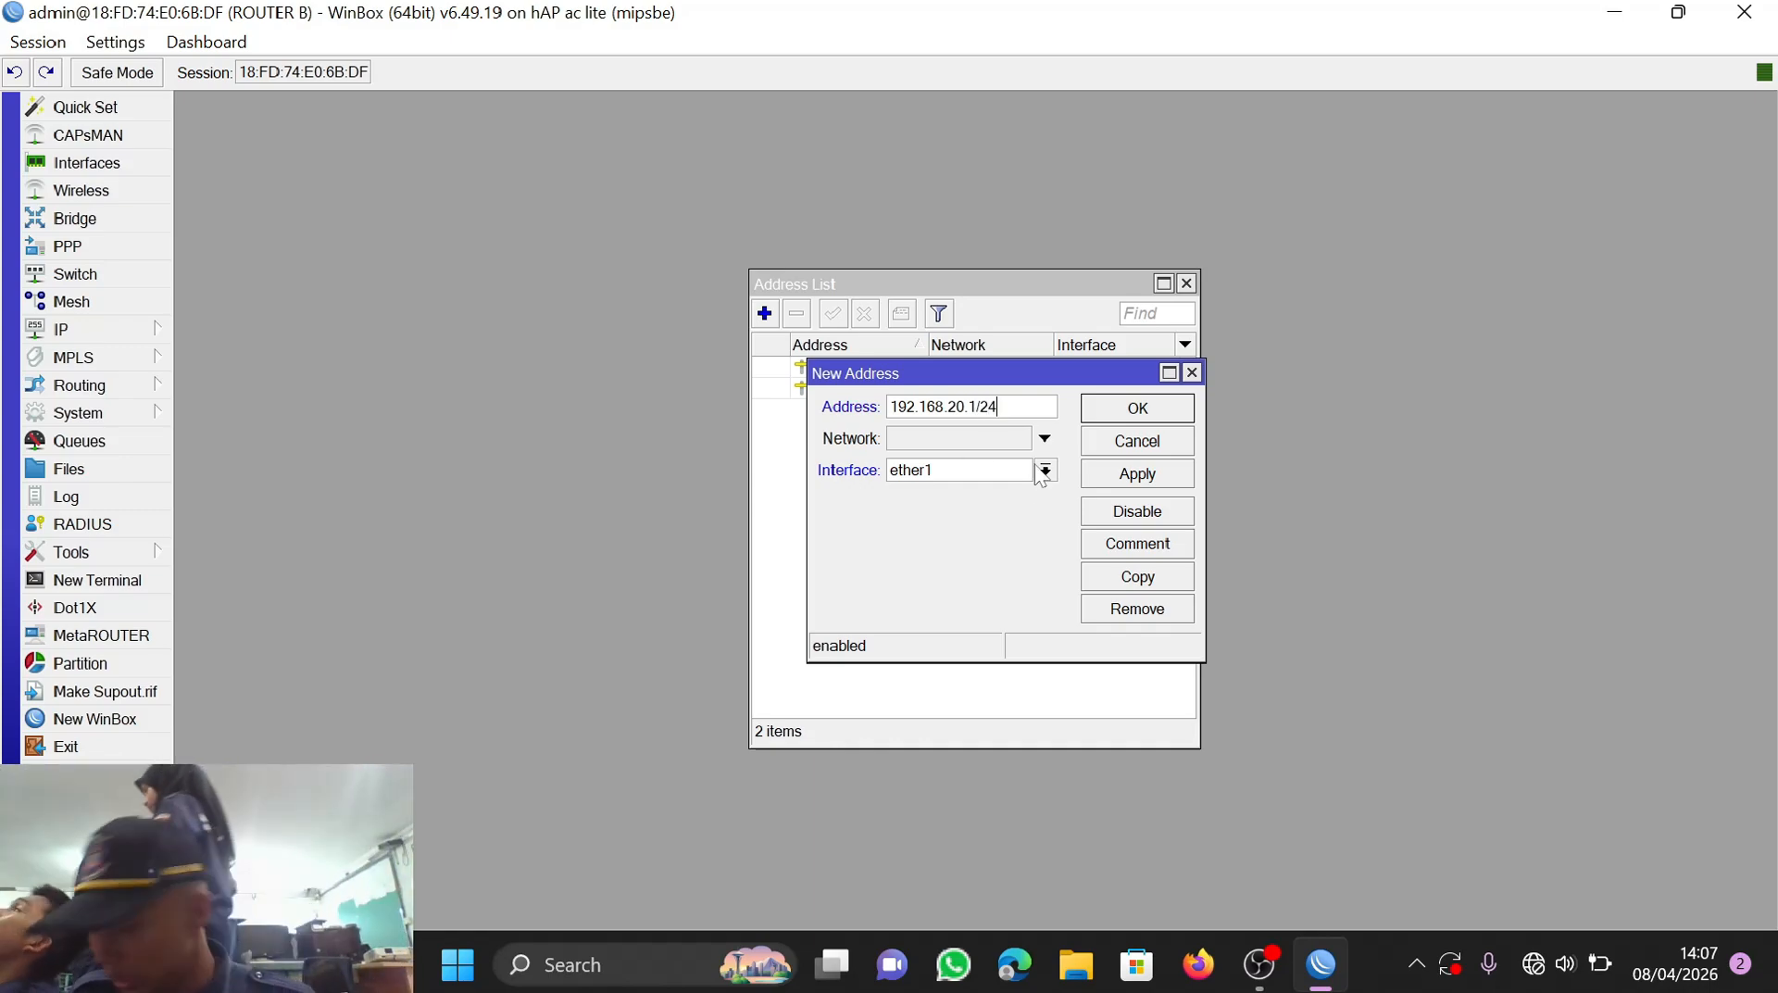
{"action": "left_click", "coordinate": [1043, 470]}
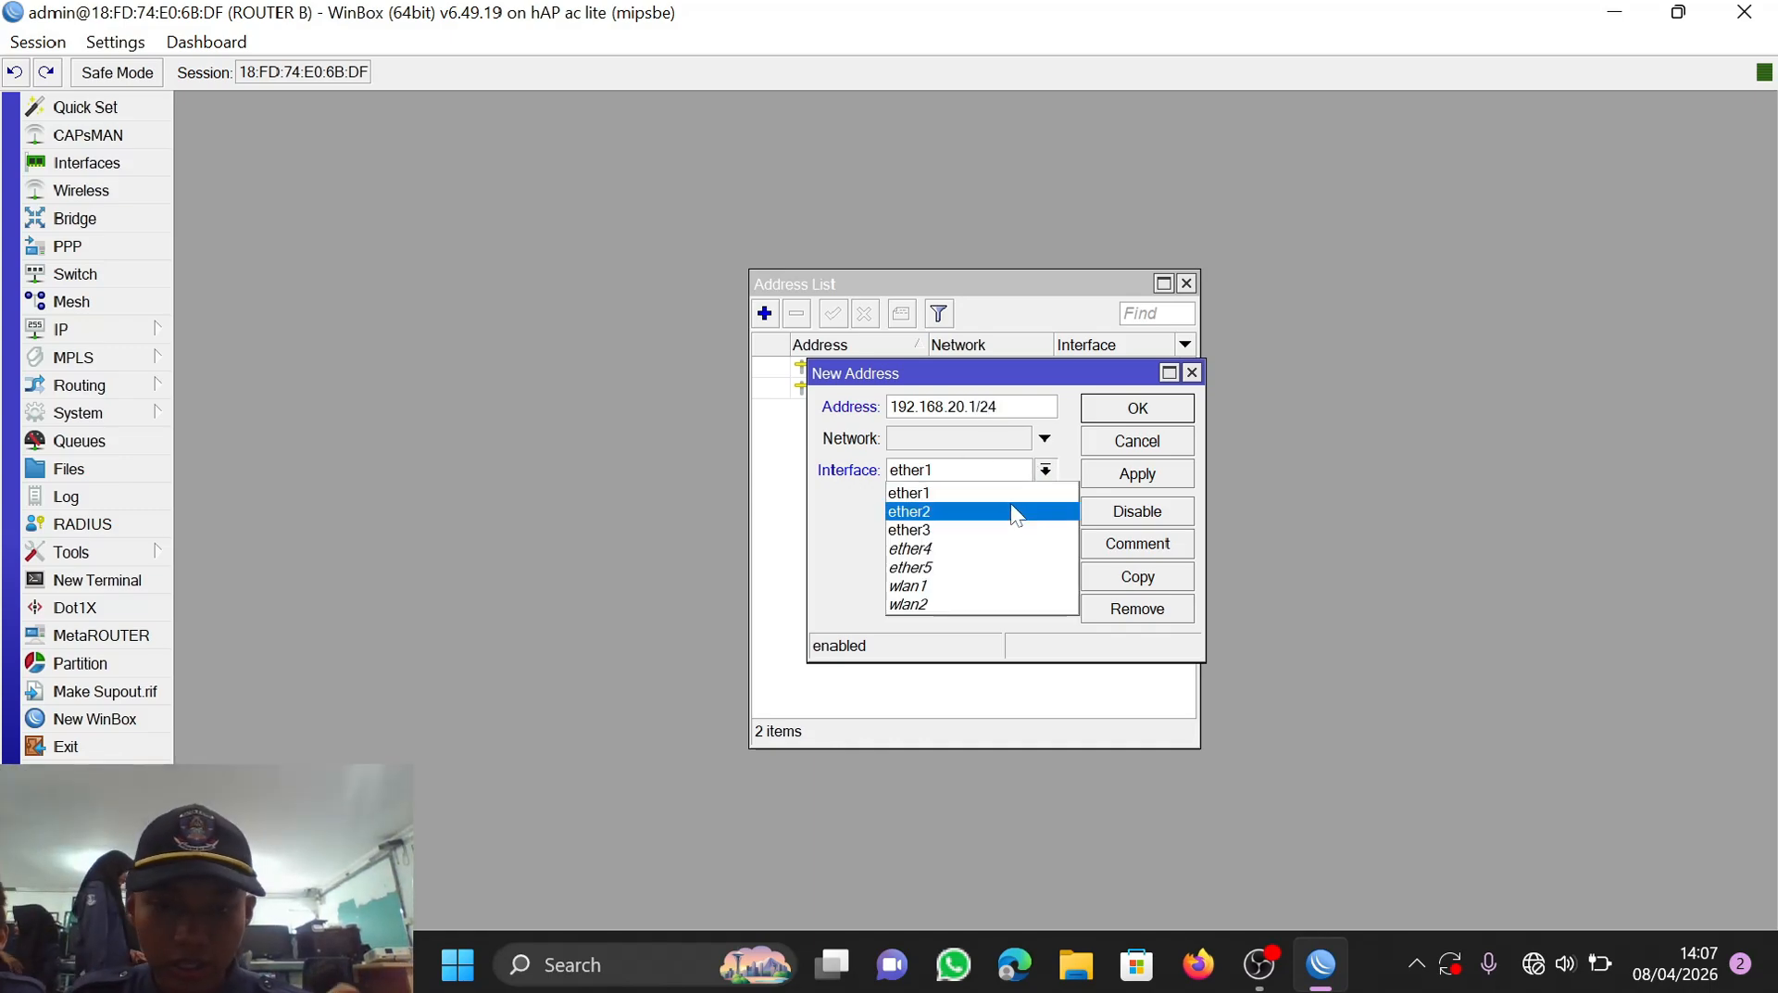
{"action": "left_click", "coordinate": [998, 529]}
{"action": "left_click", "coordinate": [1135, 474]}
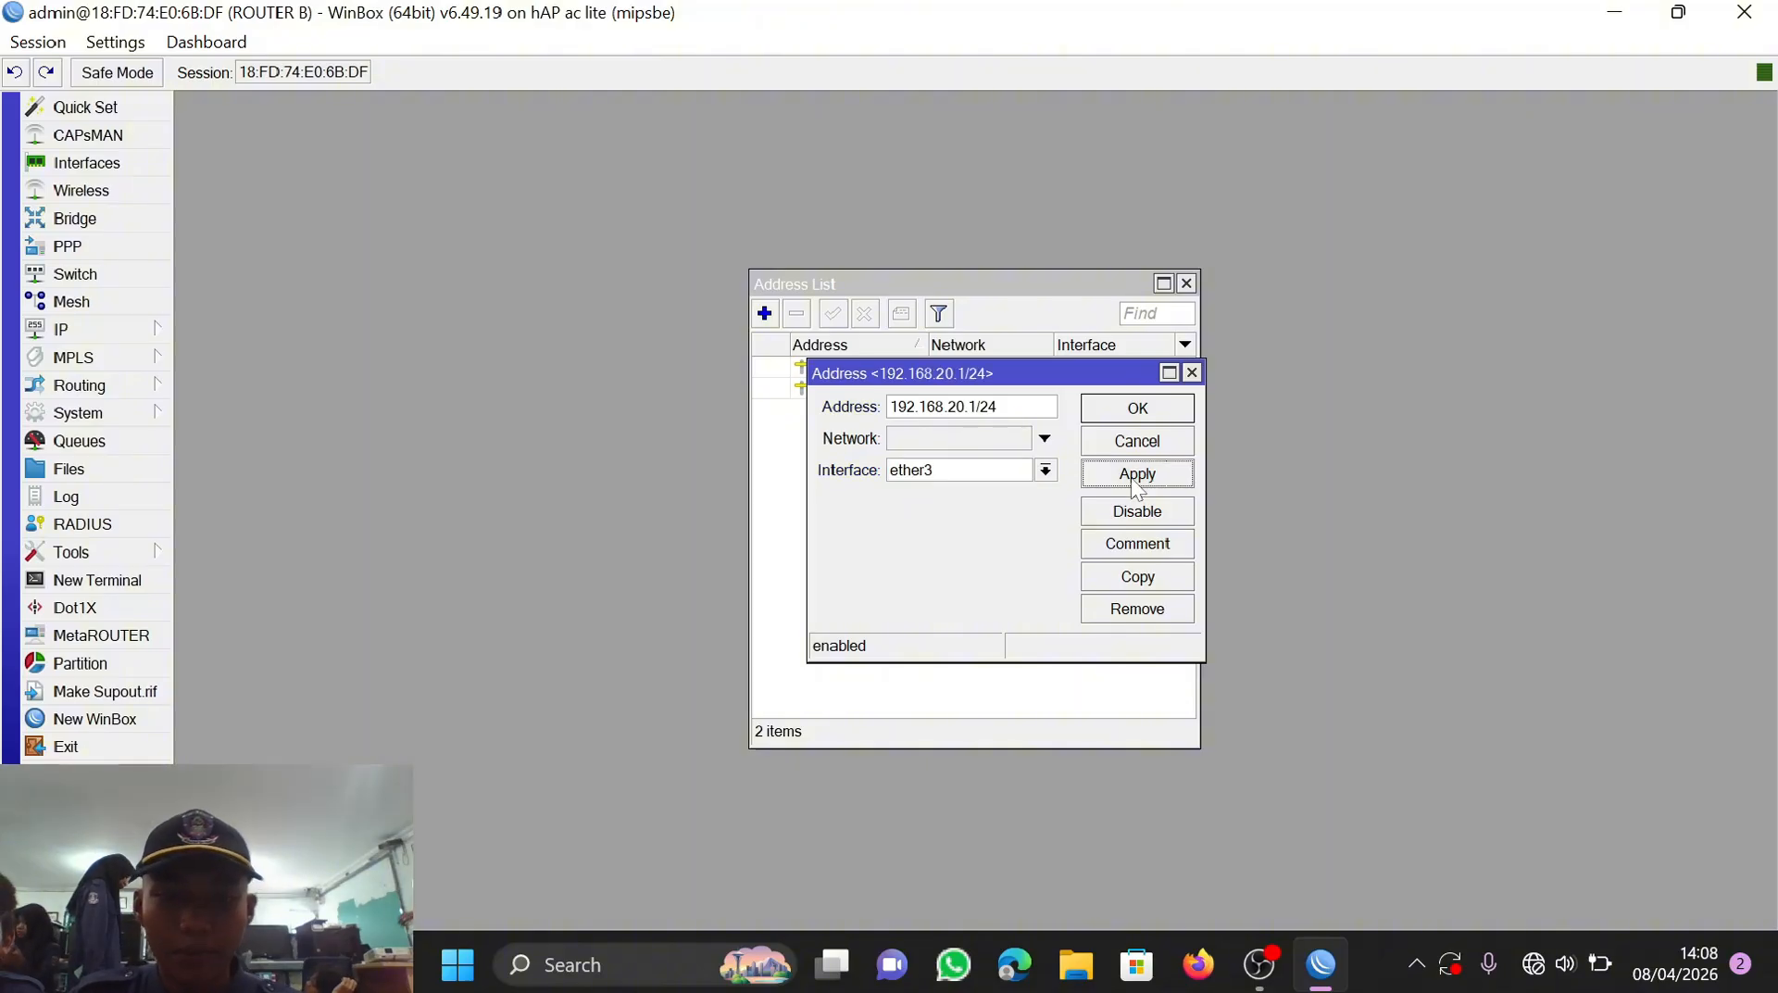
{"action": "left_click", "coordinate": [1138, 408]}
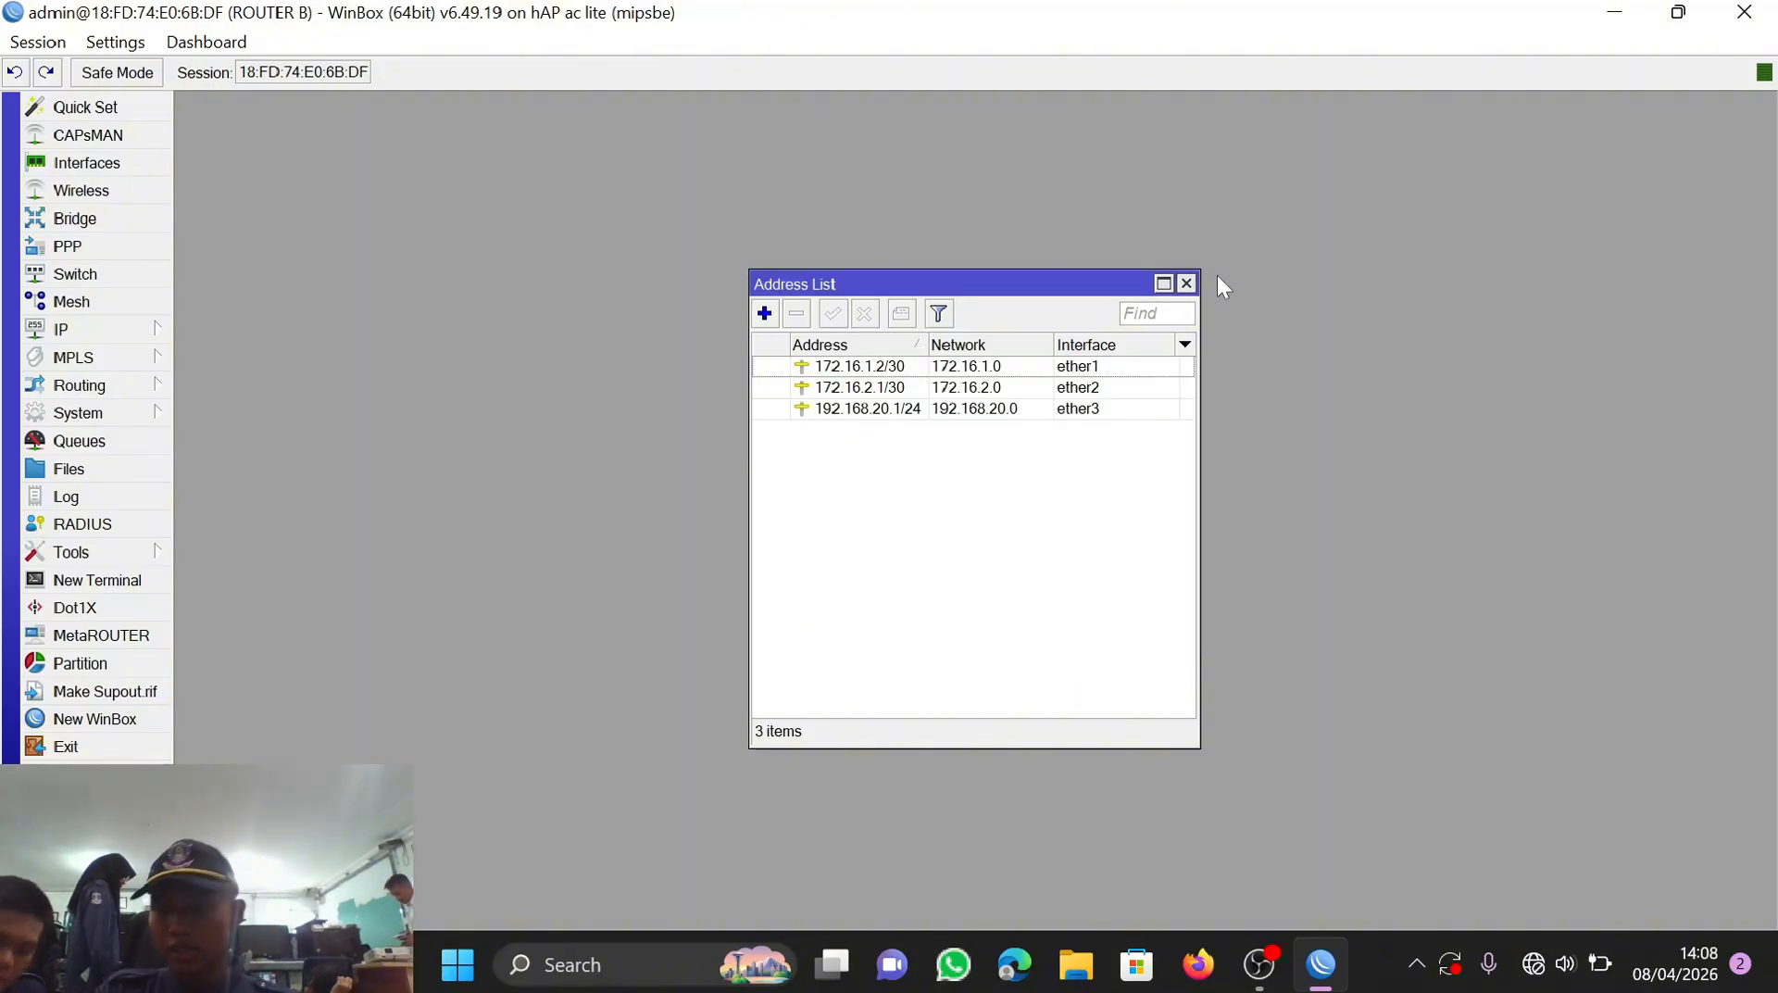
{"action": "left_click", "coordinate": [1187, 284]}
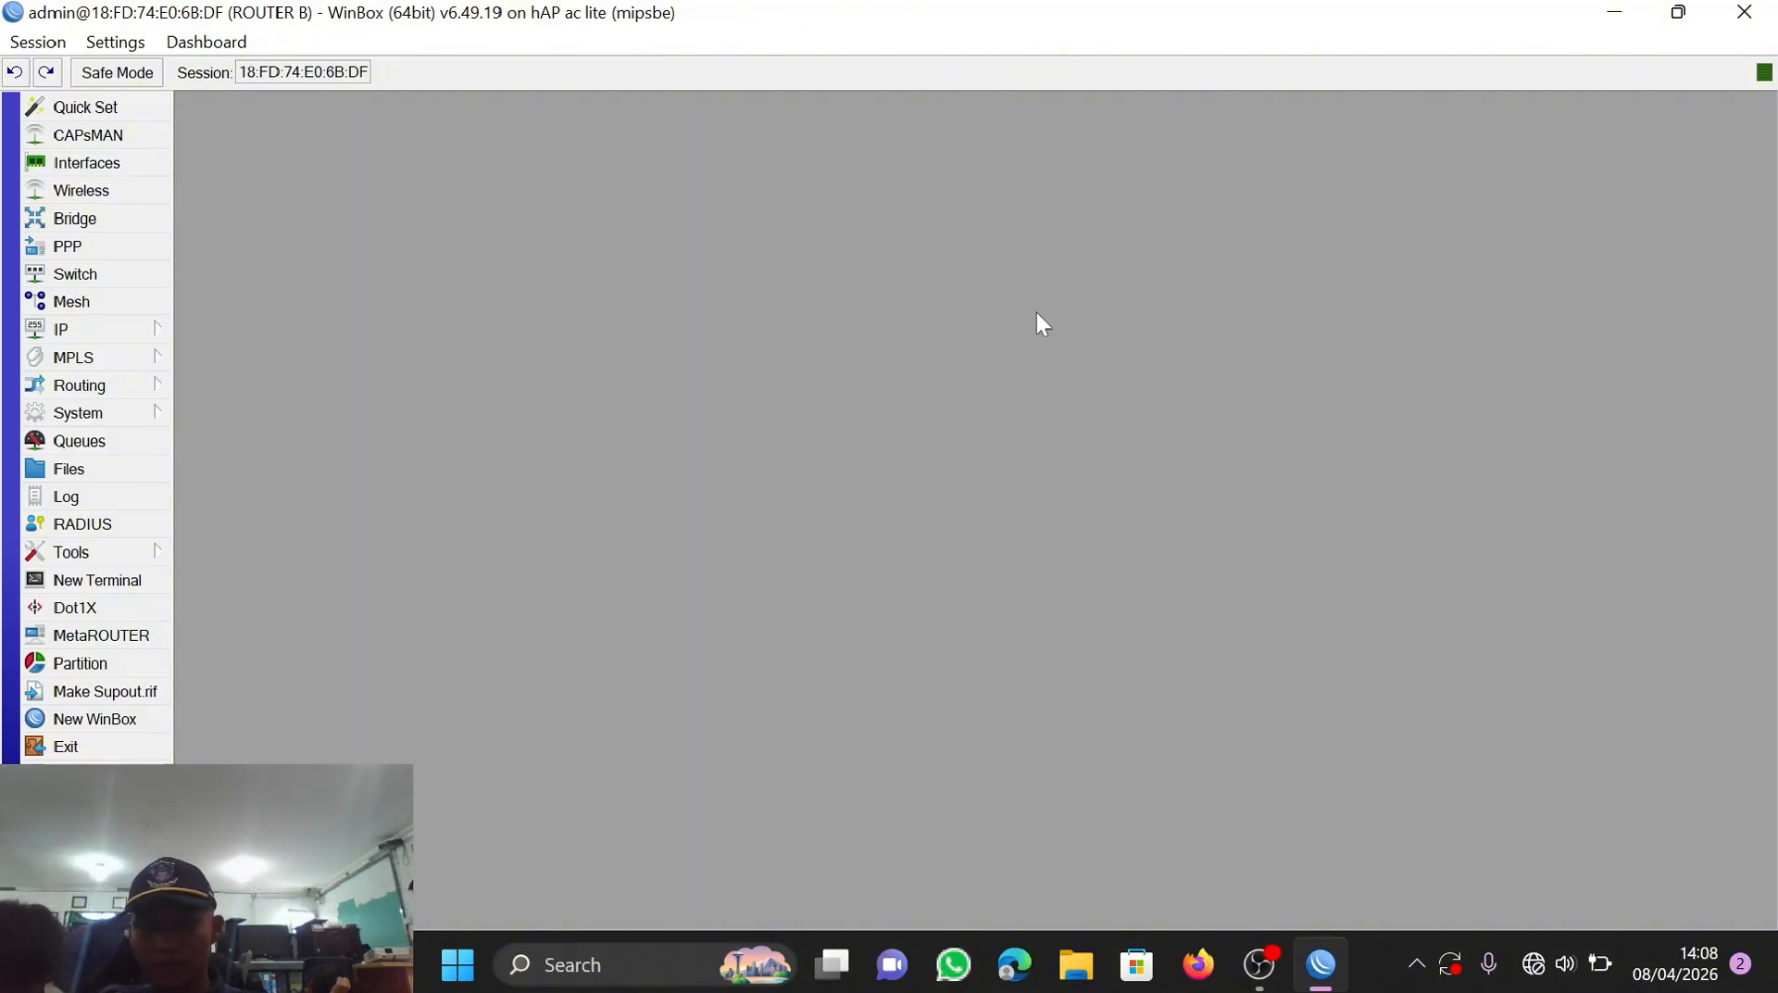
Step: Open the router's DNS settings
{"action": "left_click", "coordinate": [121, 338]}
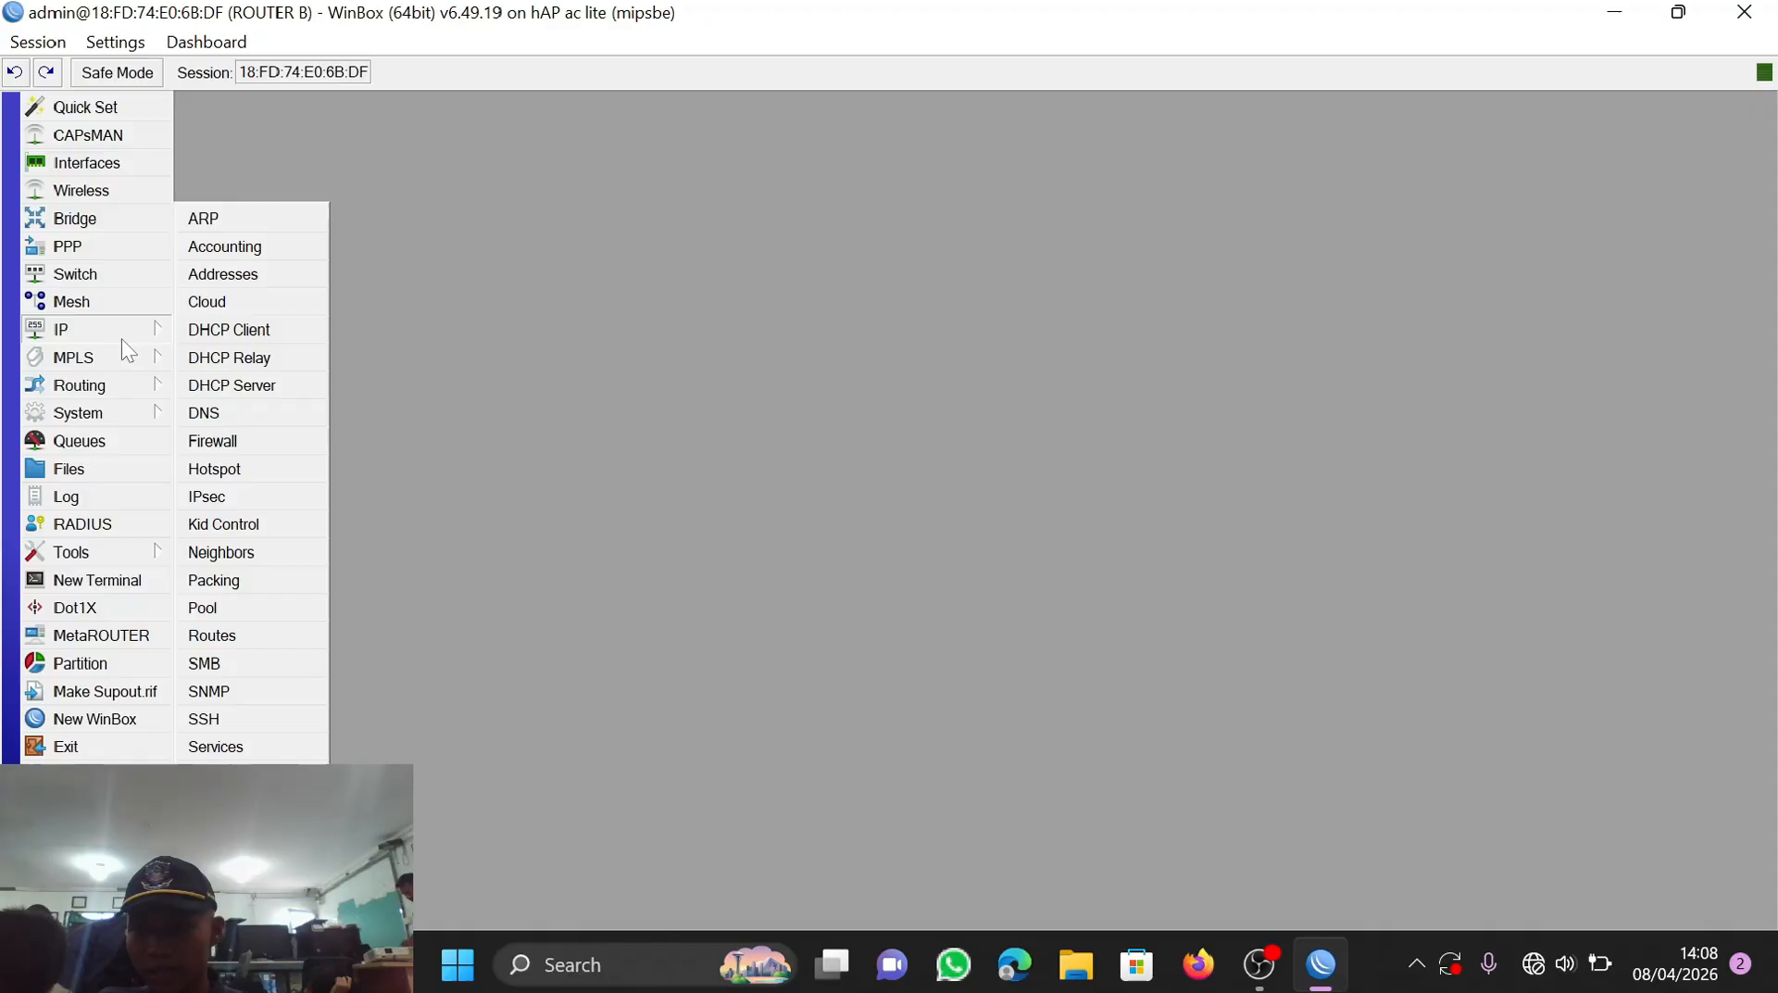
{"action": "left_click", "coordinate": [229, 423]}
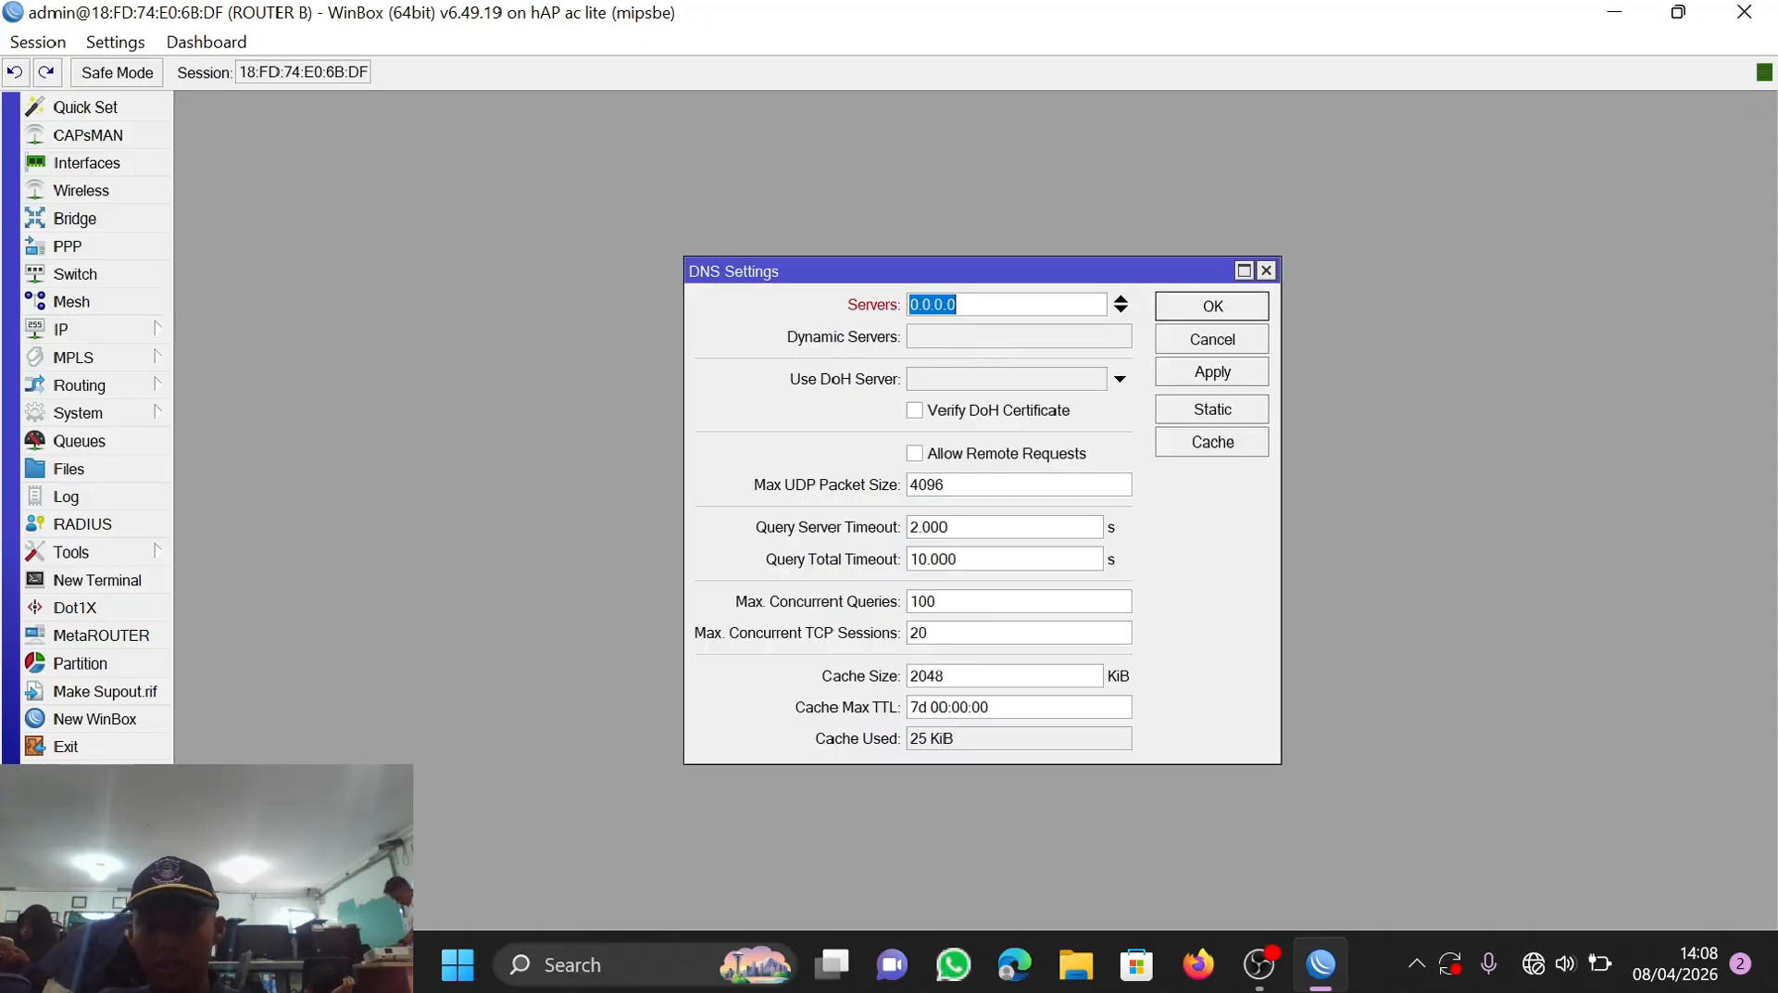
{"action": "type", "text": "203"}
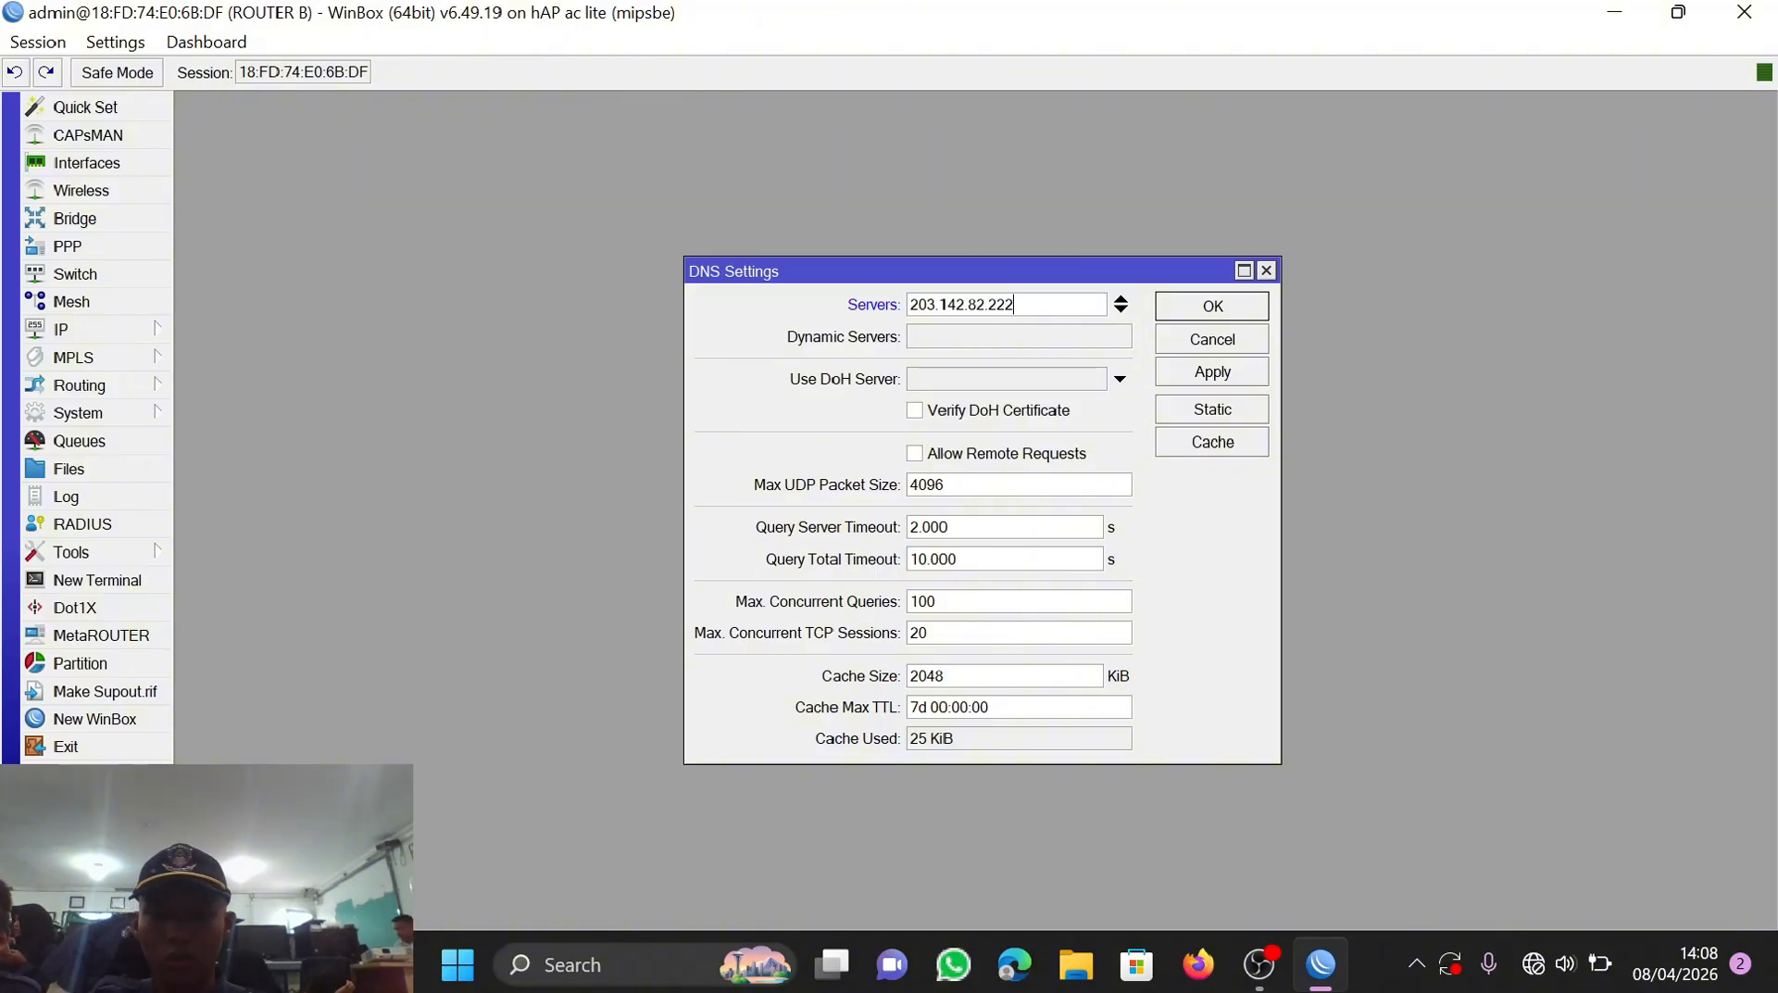
{"action": "left_click", "coordinate": [1120, 310]}
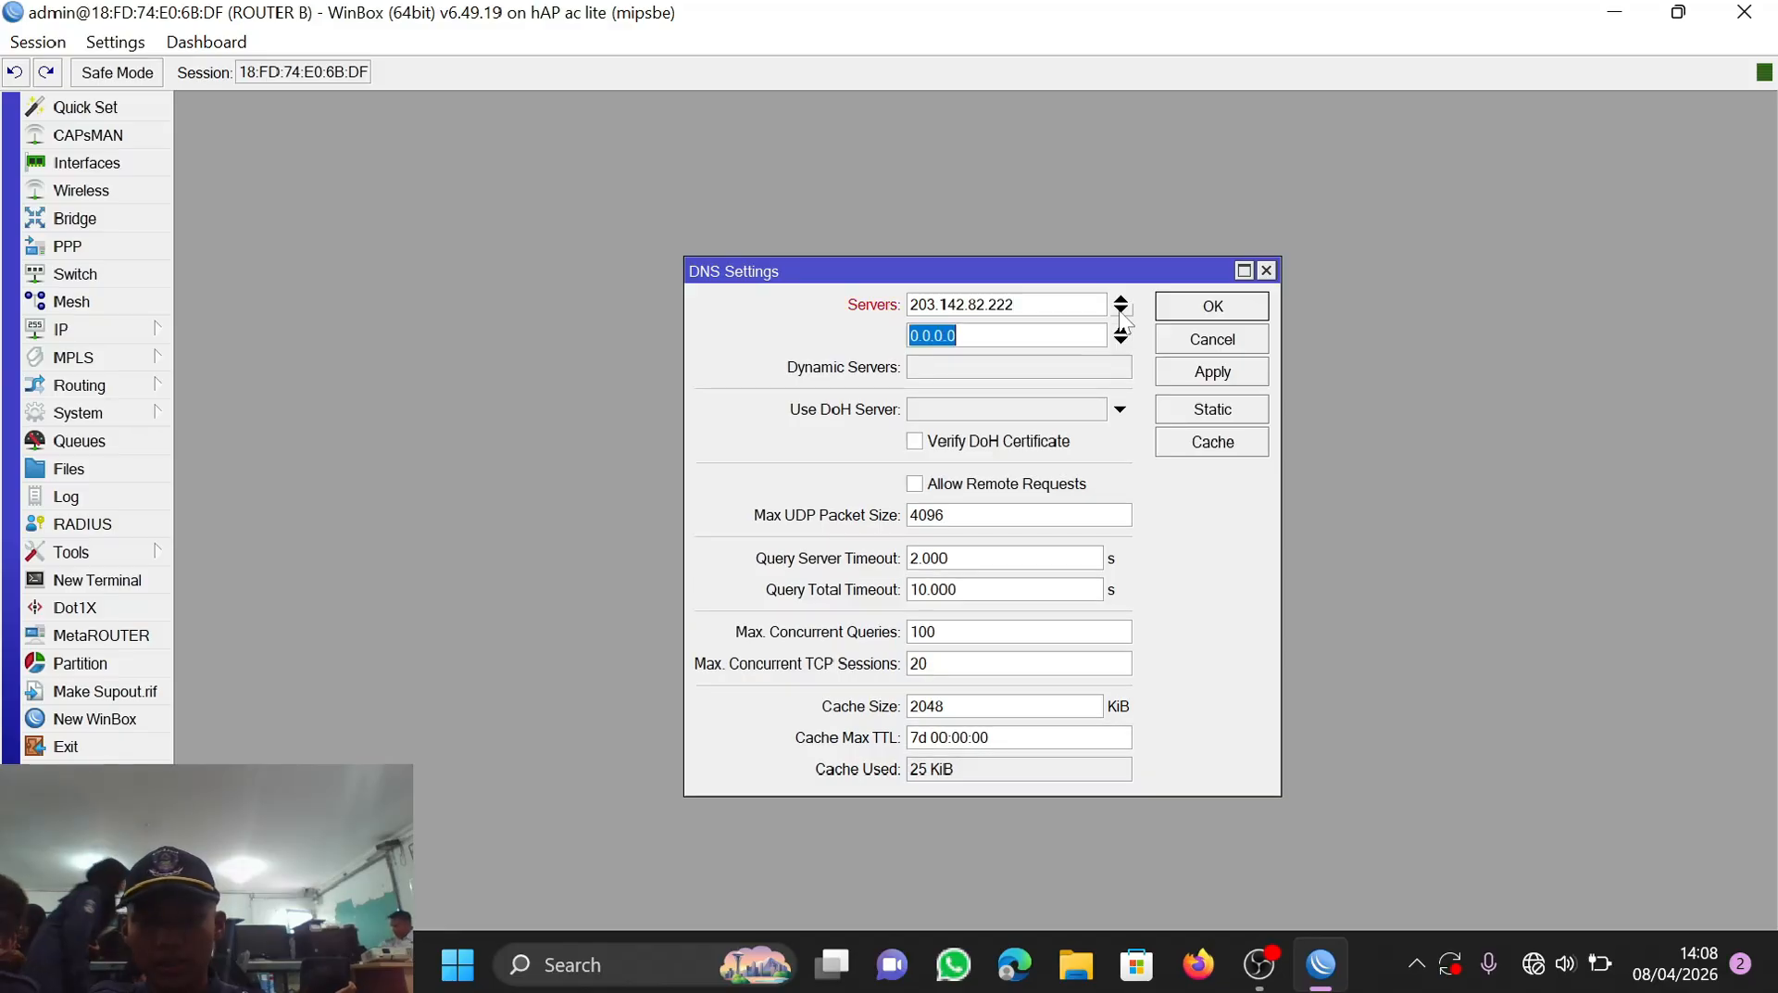
{"action": "key", "text": "super"}
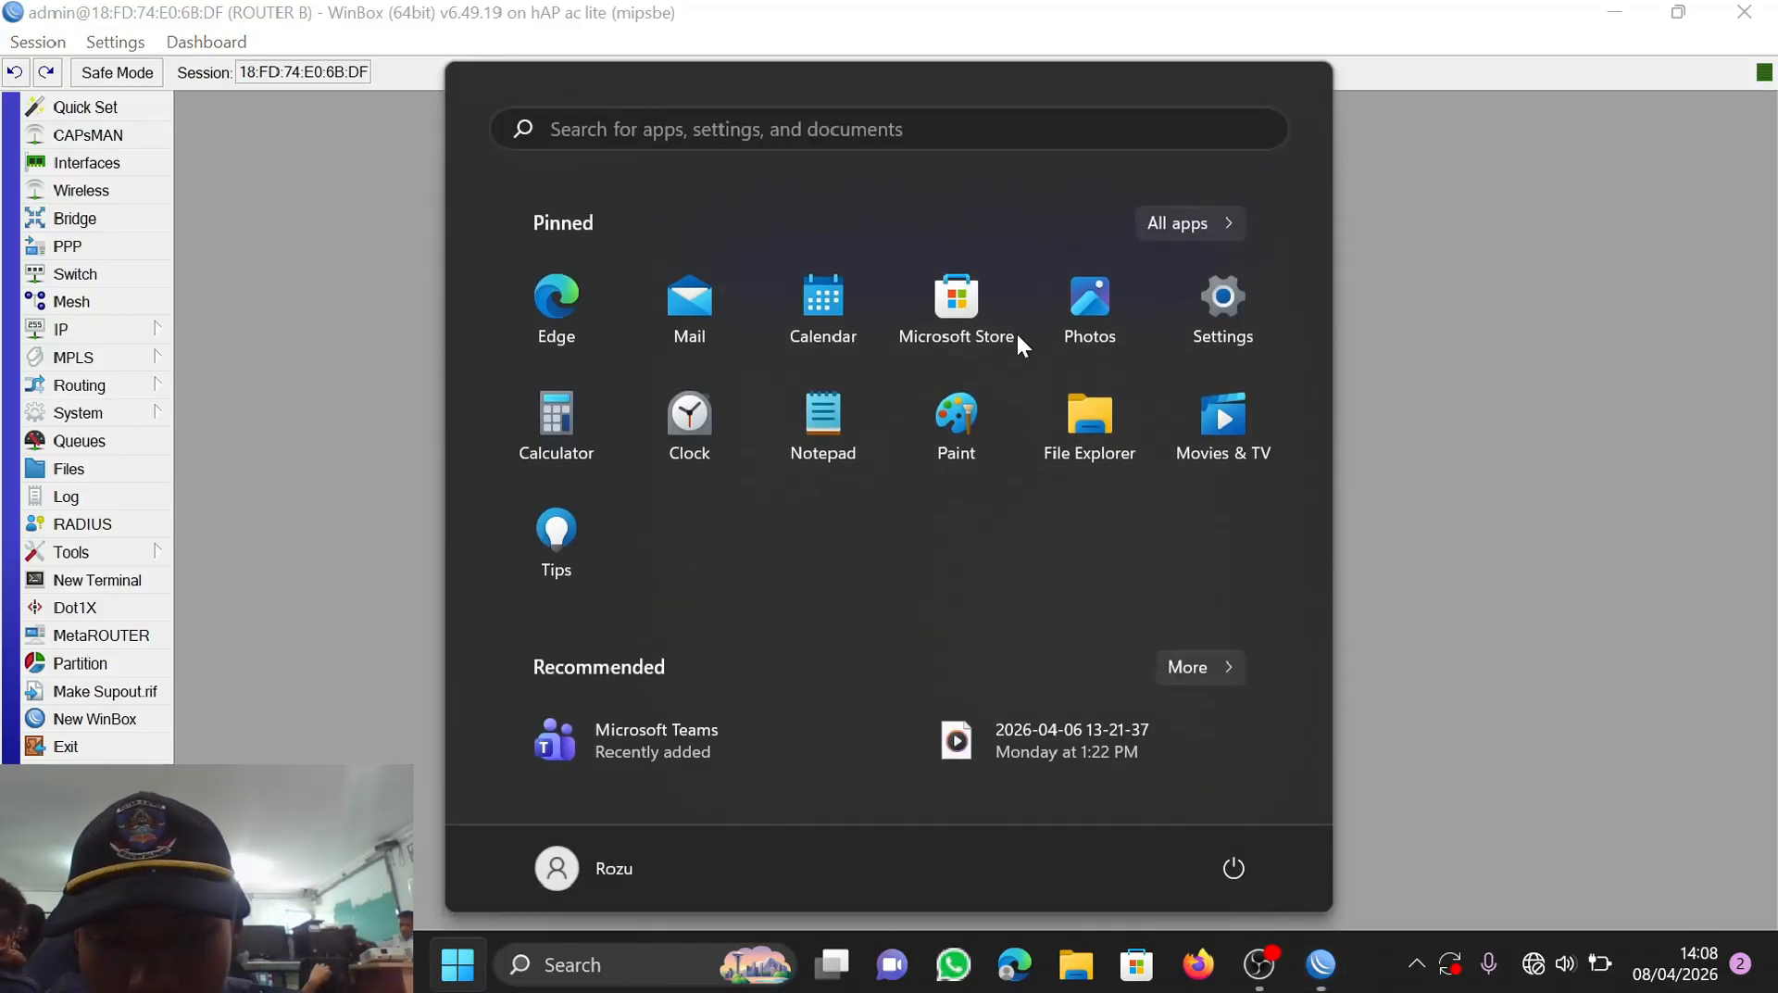
{"action": "left_click", "coordinate": [1618, 463]}
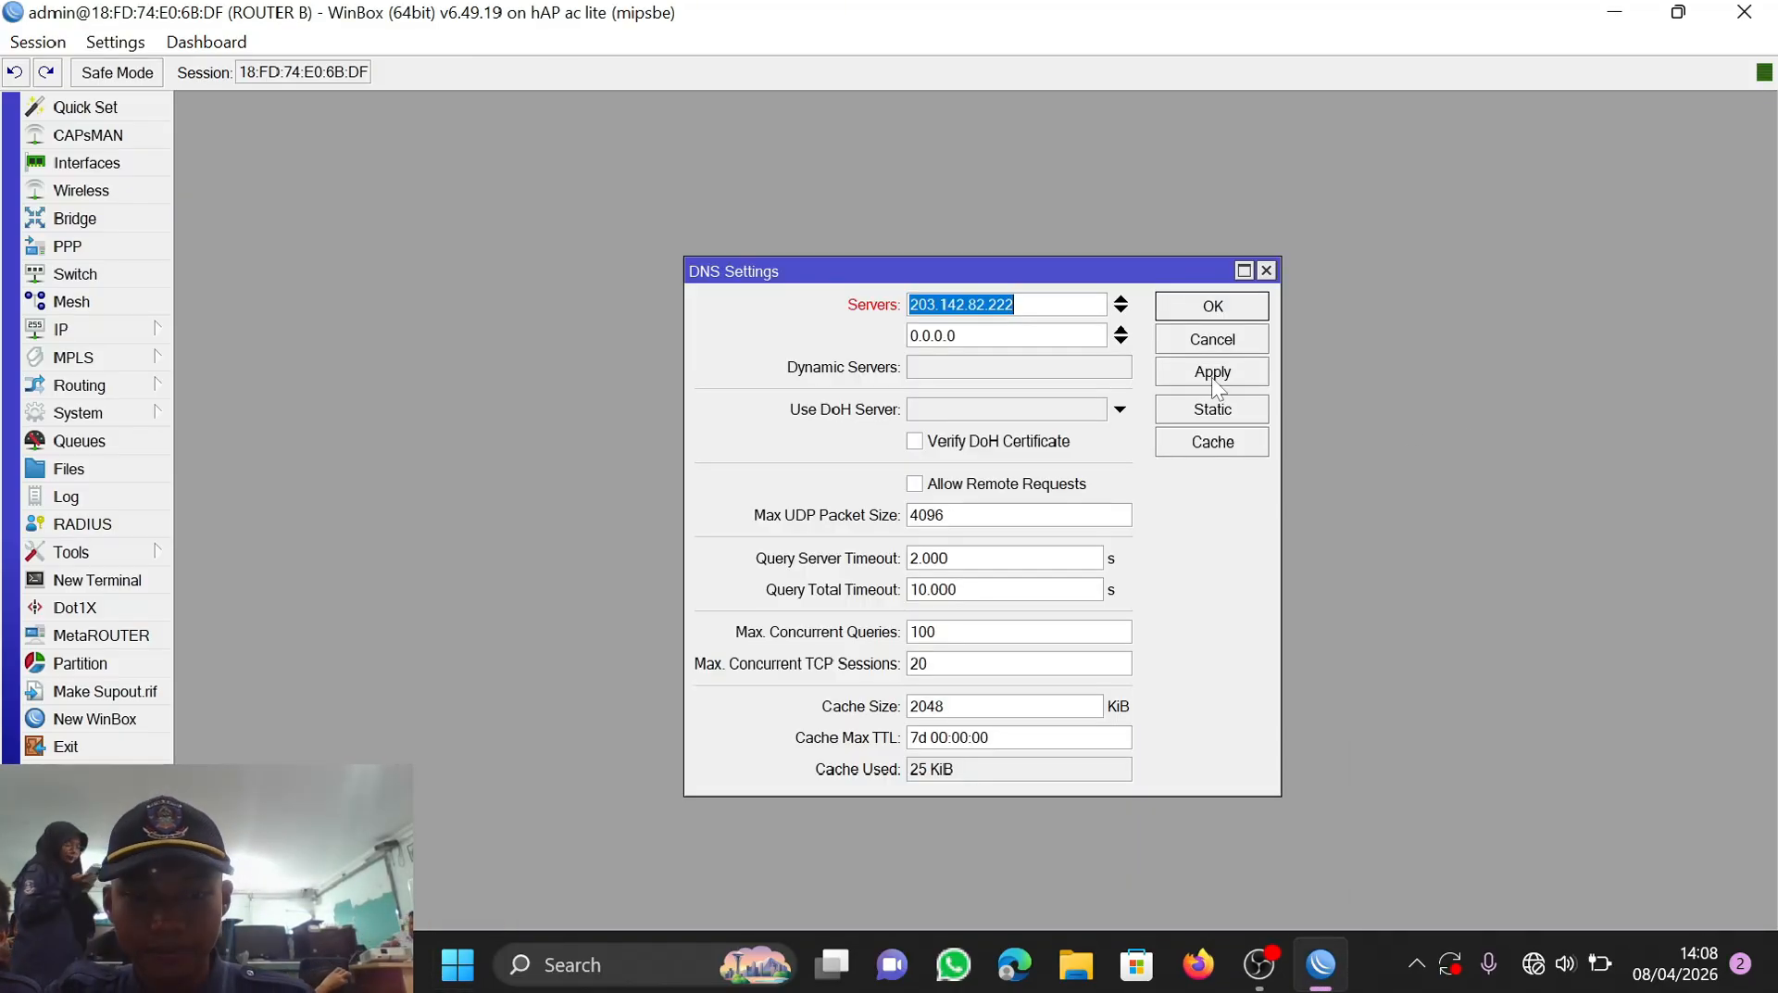
{"action": "left_click", "coordinate": [956, 335]}
{"action": "key", "text": "BackSpace"}
{"action": "key", "text": "BackSpace"}
{"action": "key", "text": "BackSpace"}
{"action": "key", "text": "BackSpace"}
{"action": "key", "text": "BackSpace"}
{"action": "key", "text": "BackSpace"}
{"action": "key", "text": "BackSpace"}
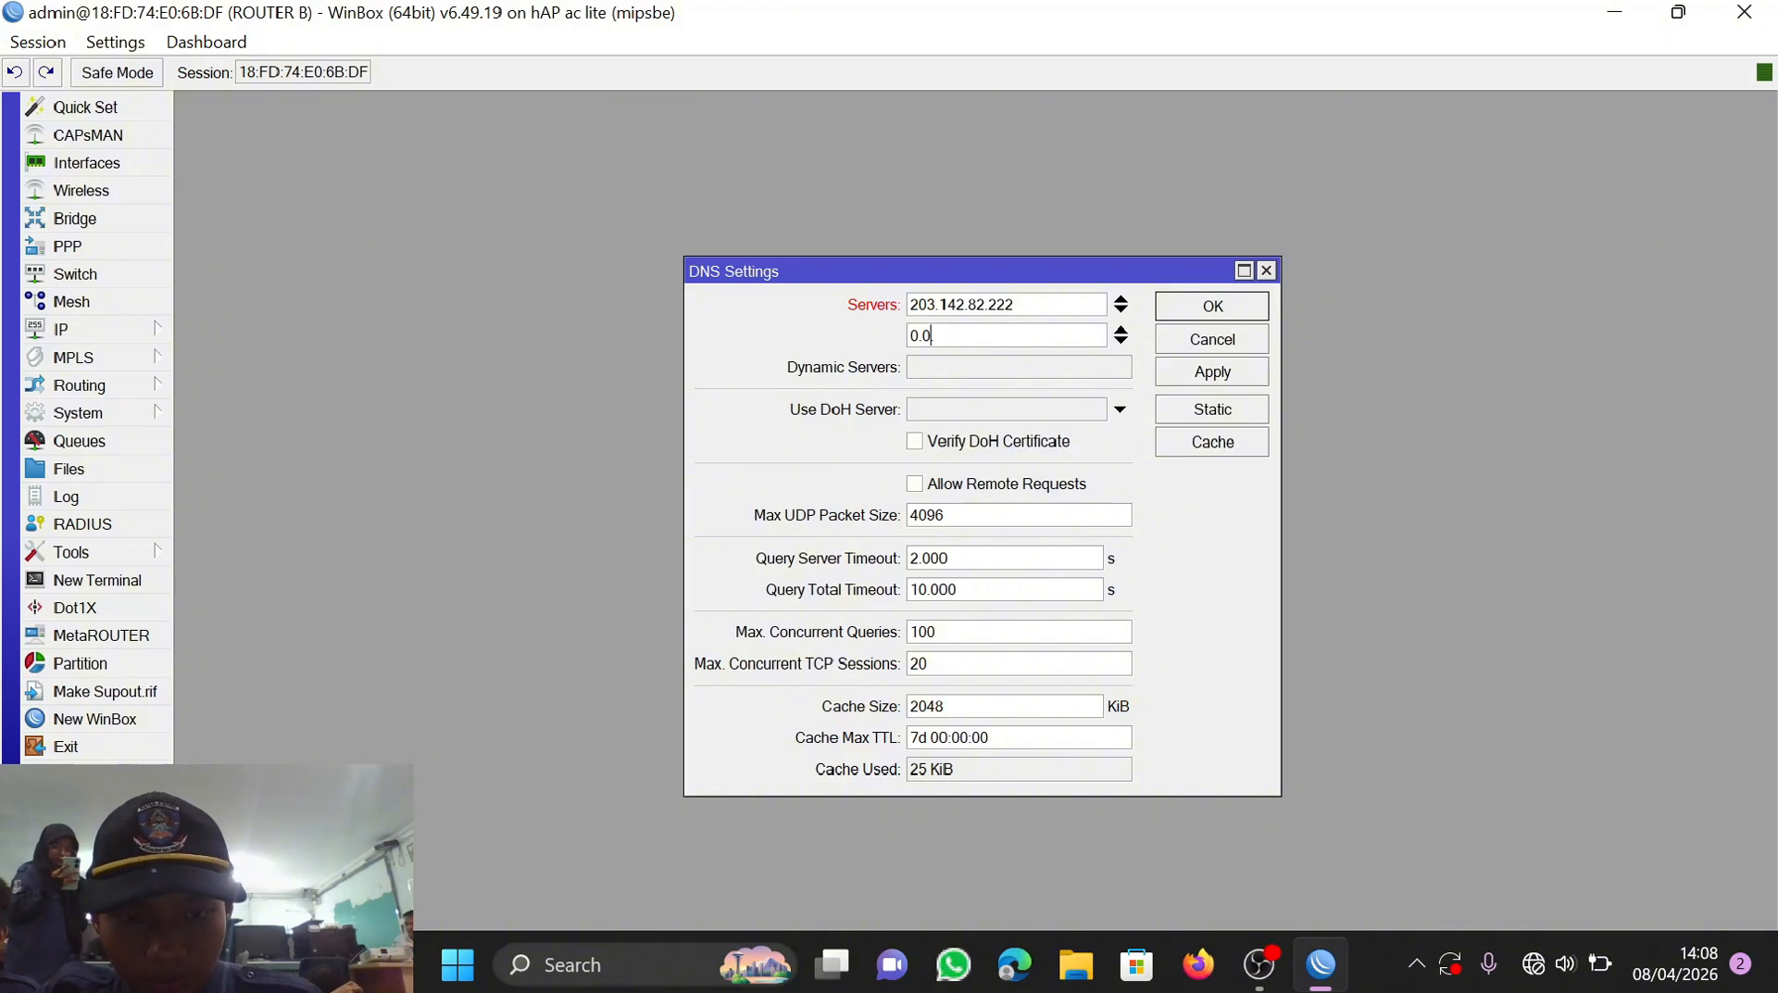
{"action": "type", "text": "8"}
{"action": "key", "text": "BackSpace"}
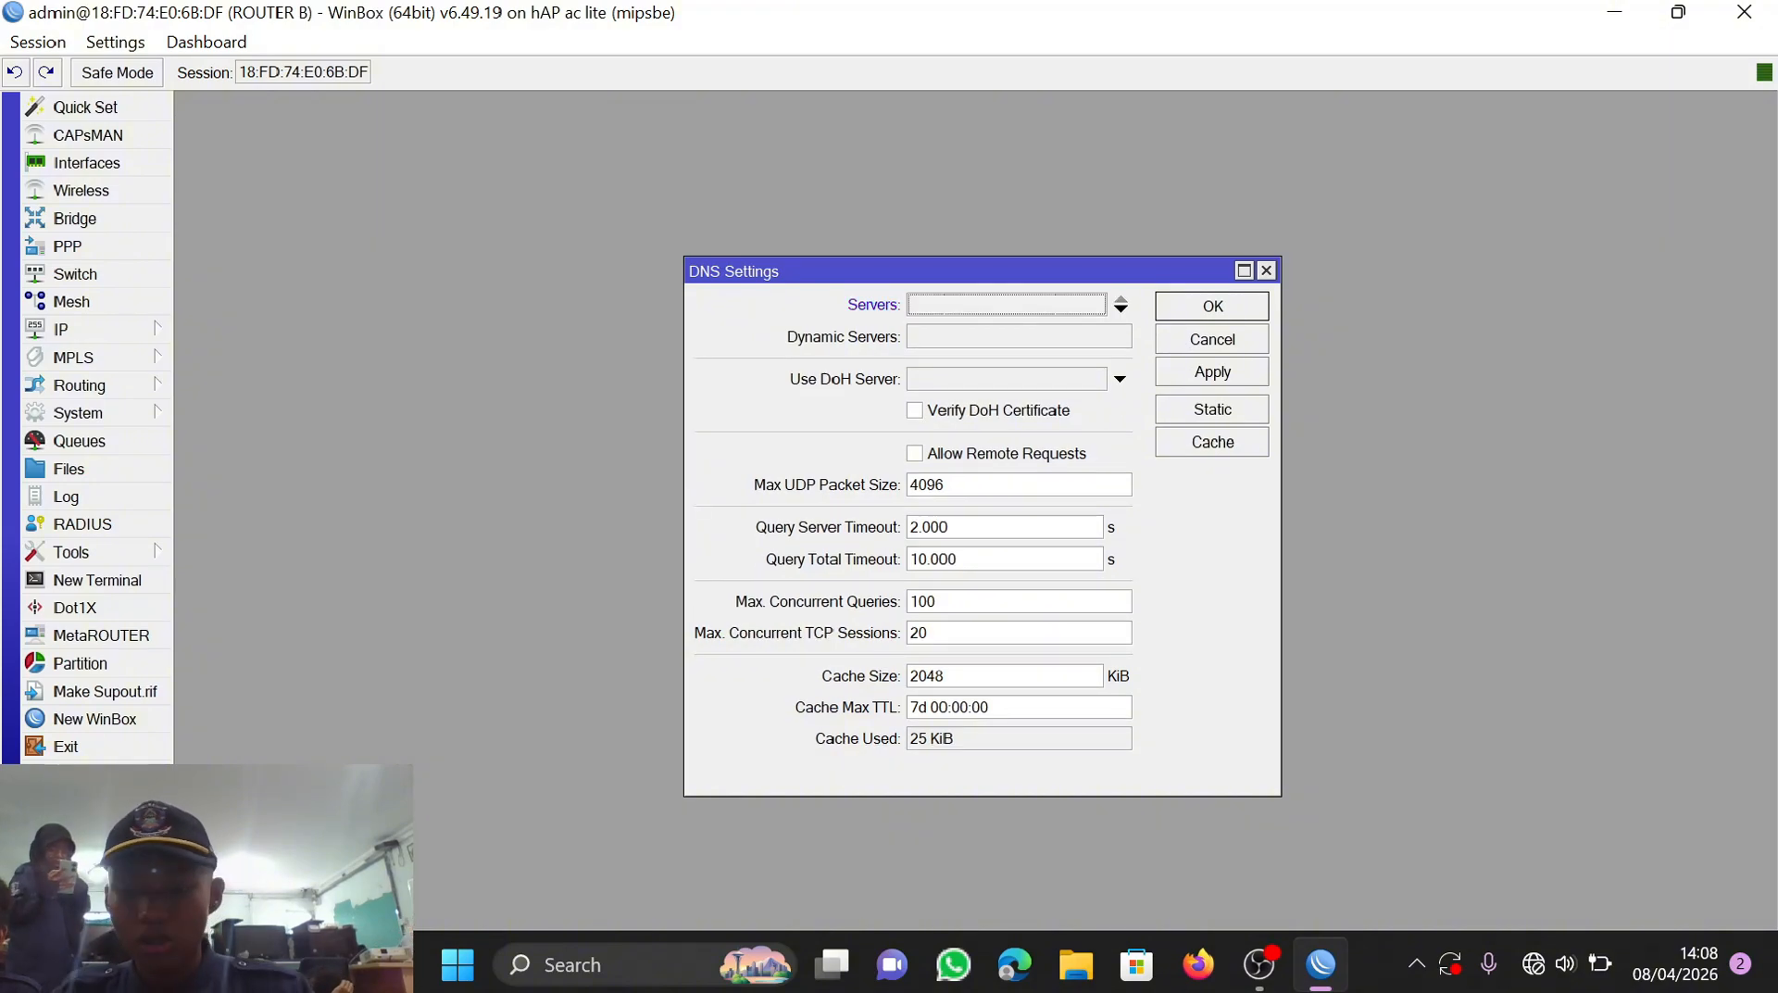
Step: Set the DNS servers to 203.142.82.222 and 8.8.8.8, apply the settings and close them
{"action": "type", "text": "2"}
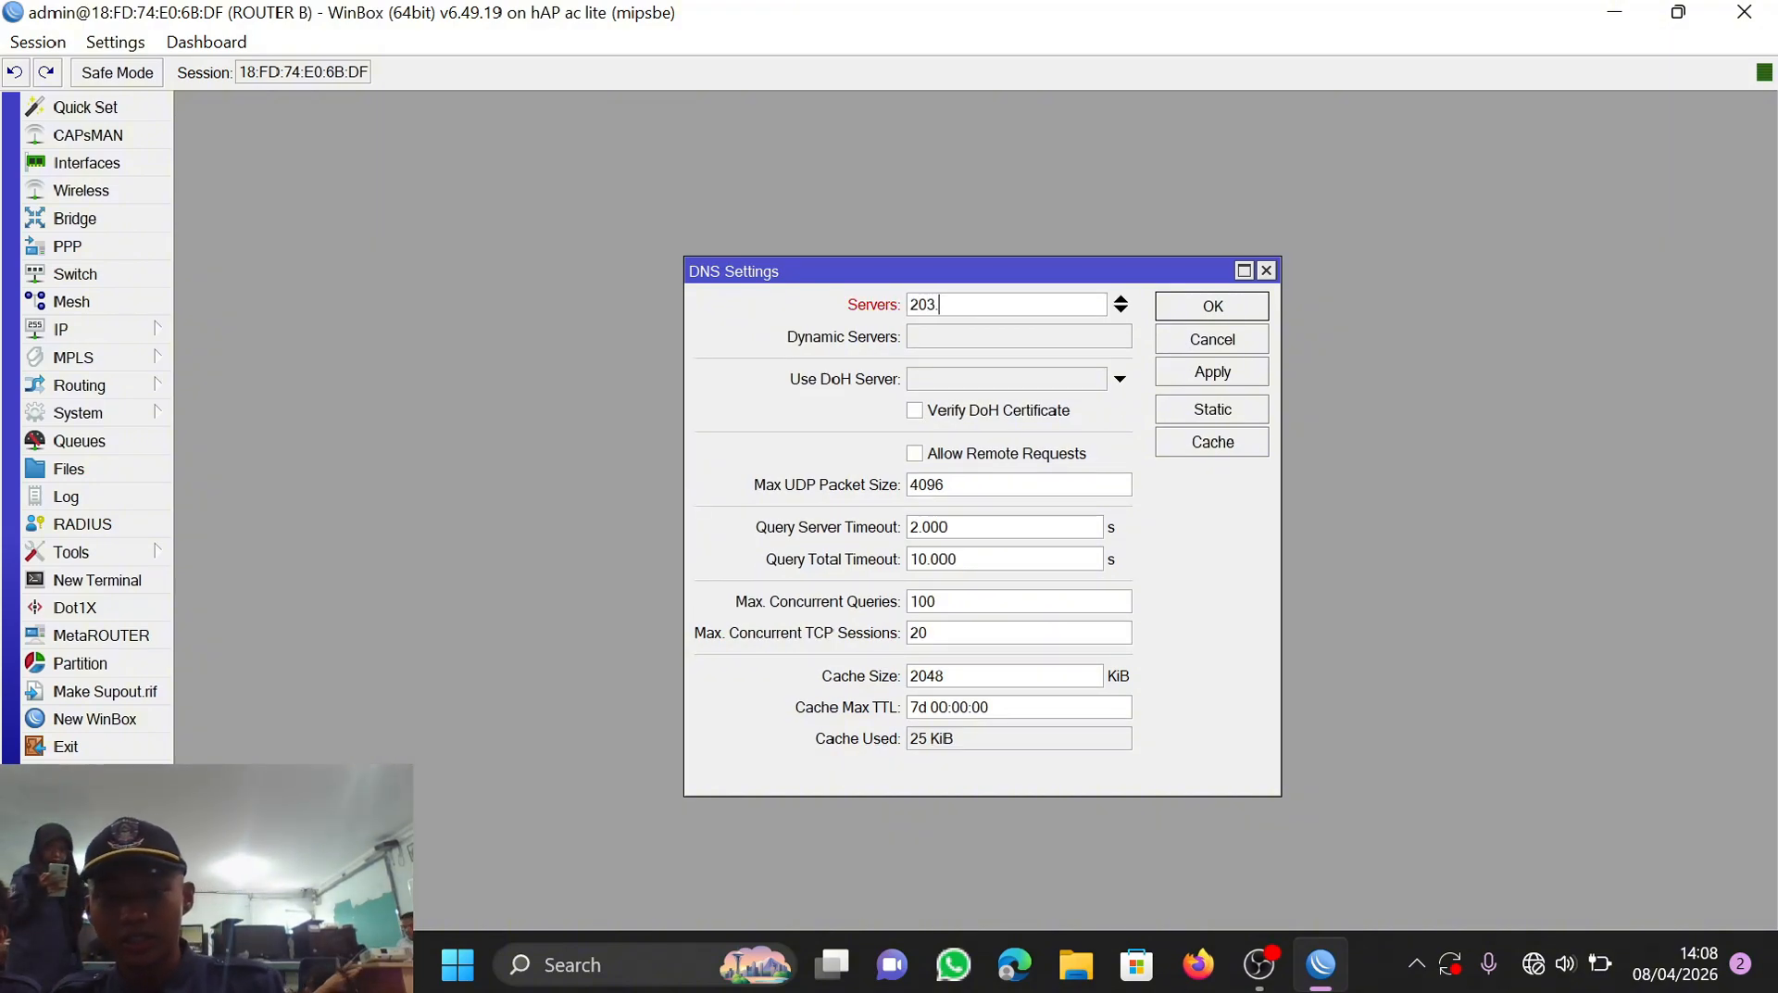
{"action": "type", "text": "03.142"}
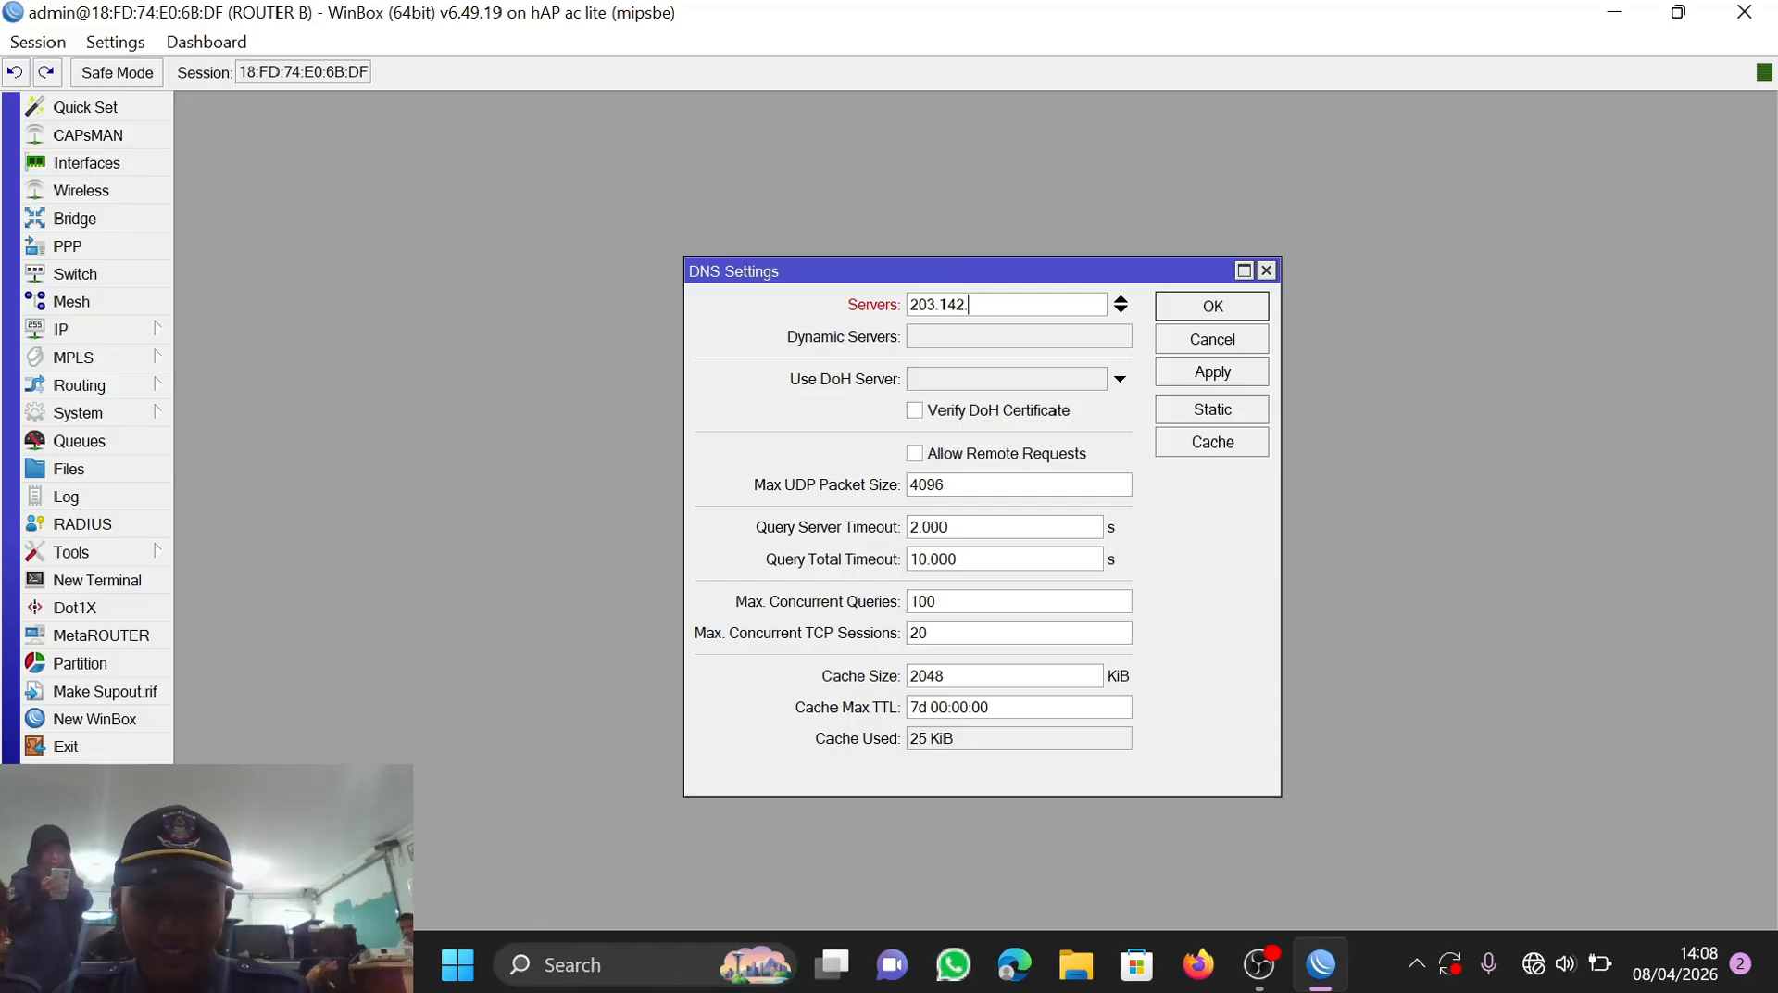
{"action": "type", "text": ".82.222"}
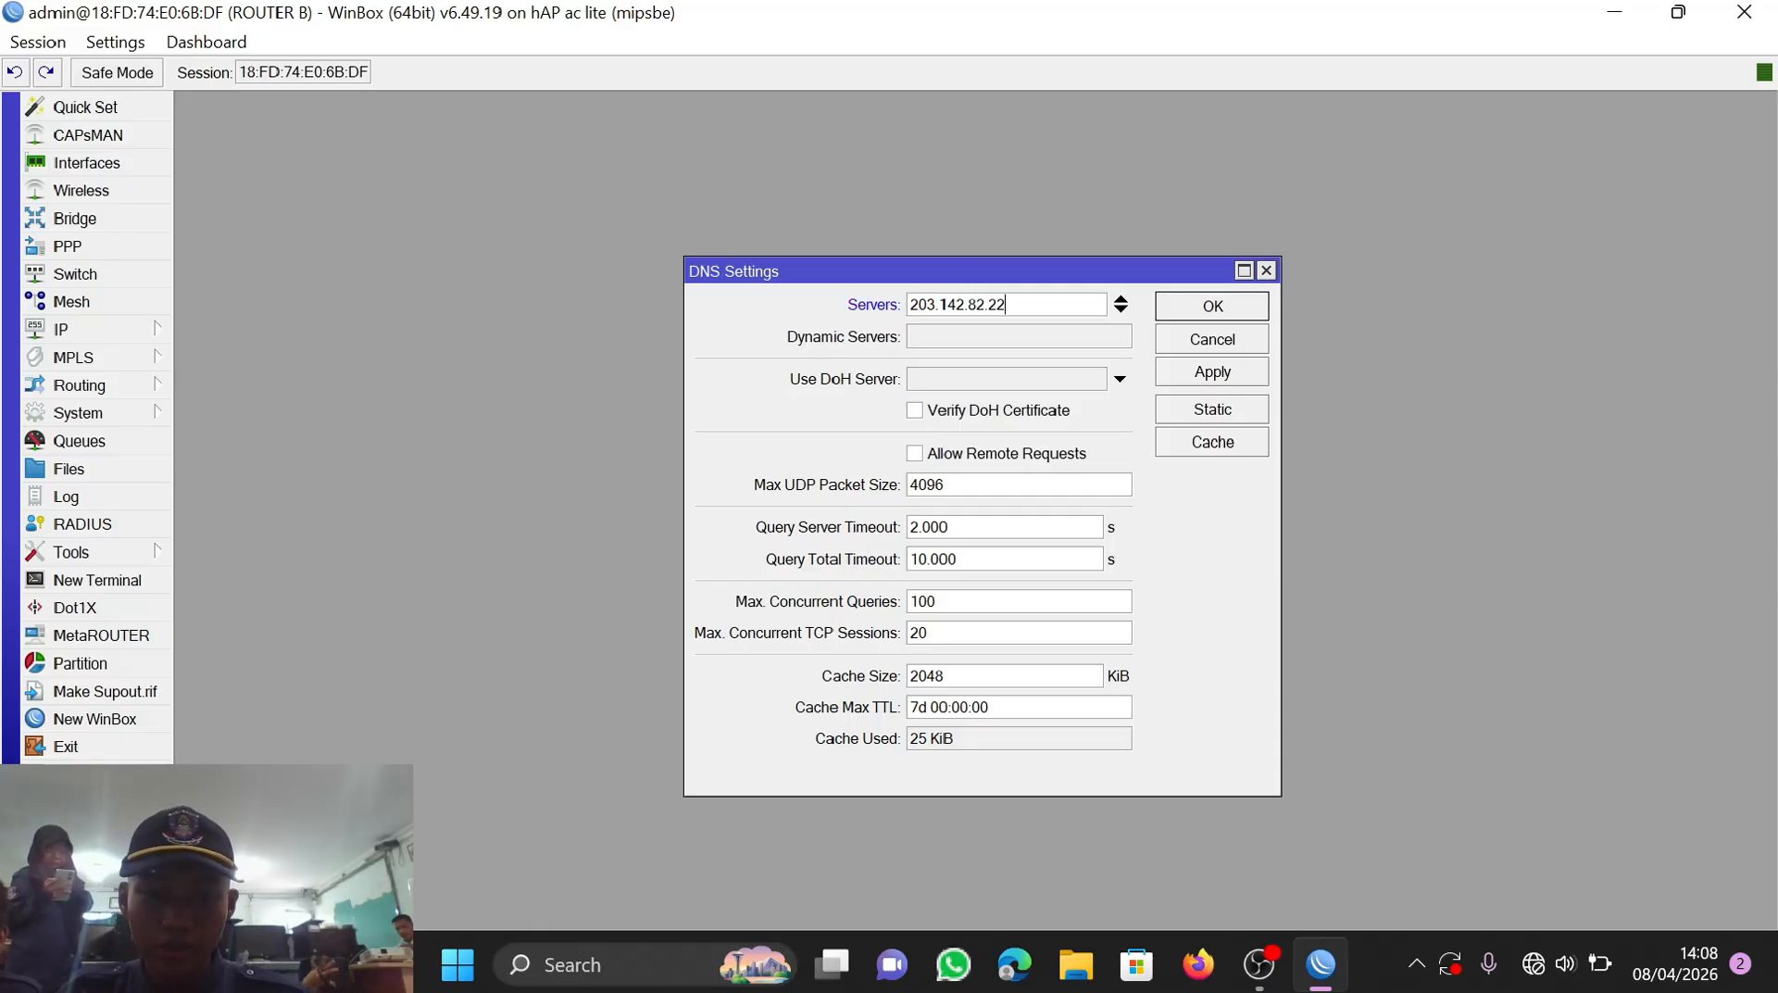
{"action": "left_click", "coordinate": [1113, 311]}
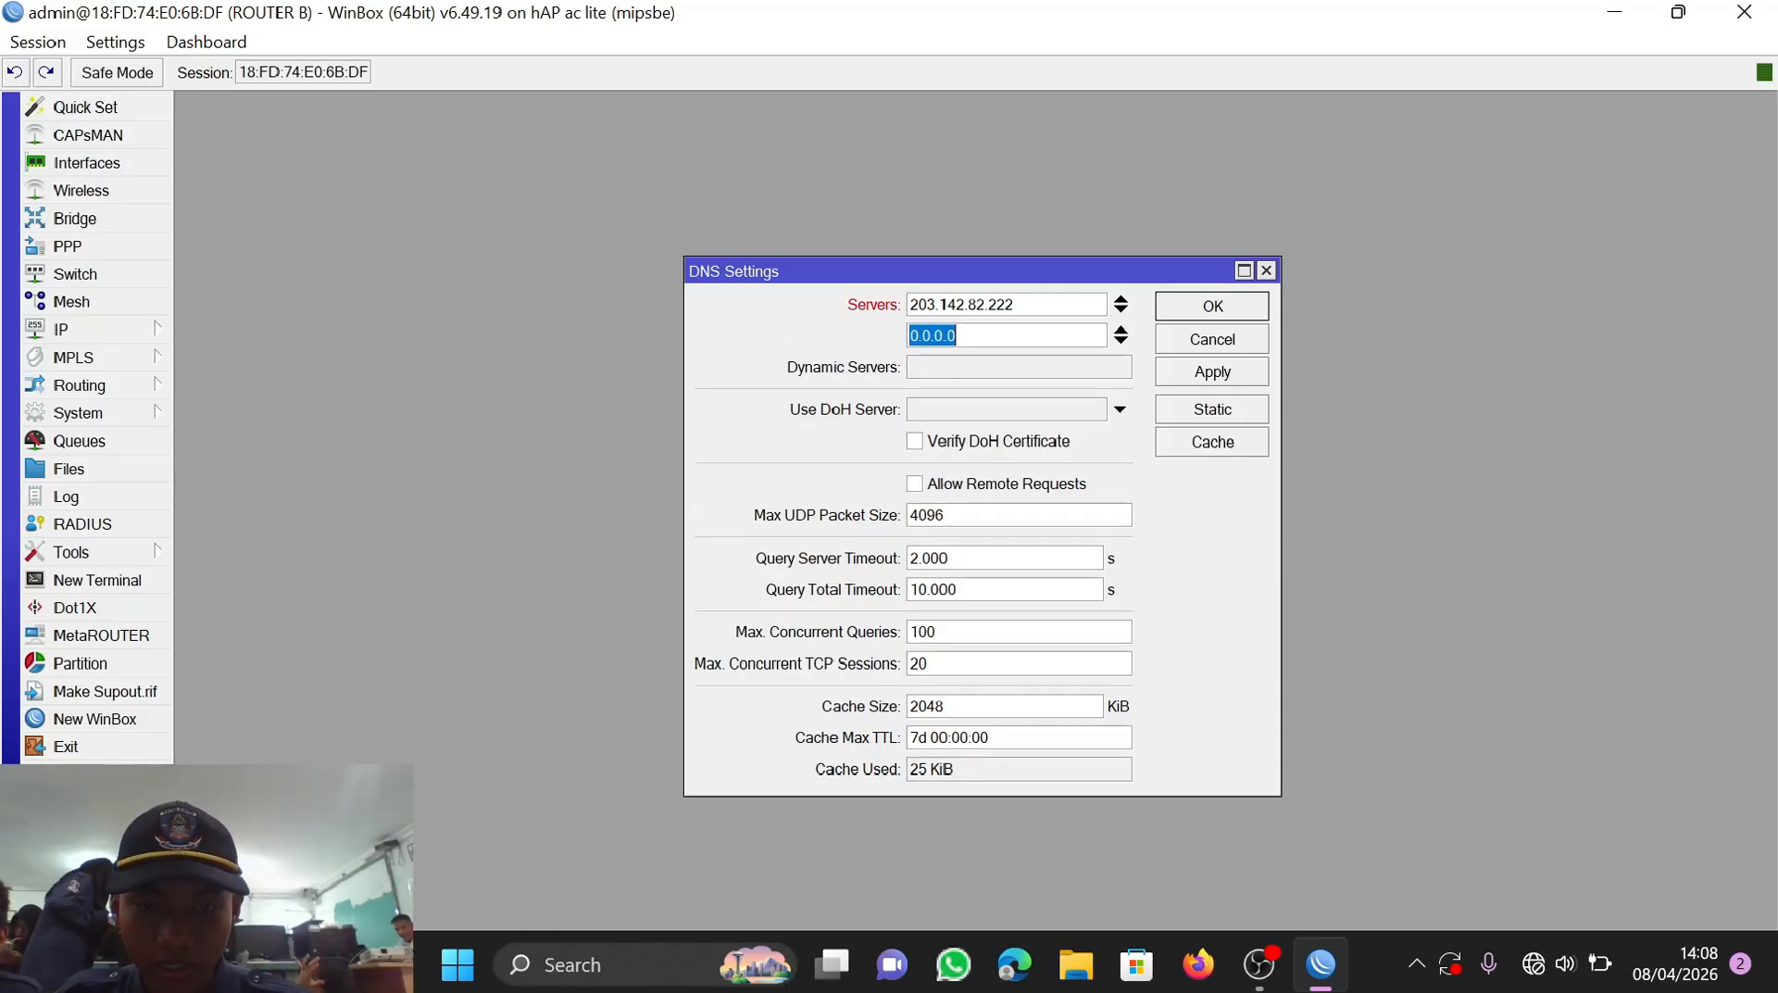
{"action": "type", "text": "8.8.8.8"}
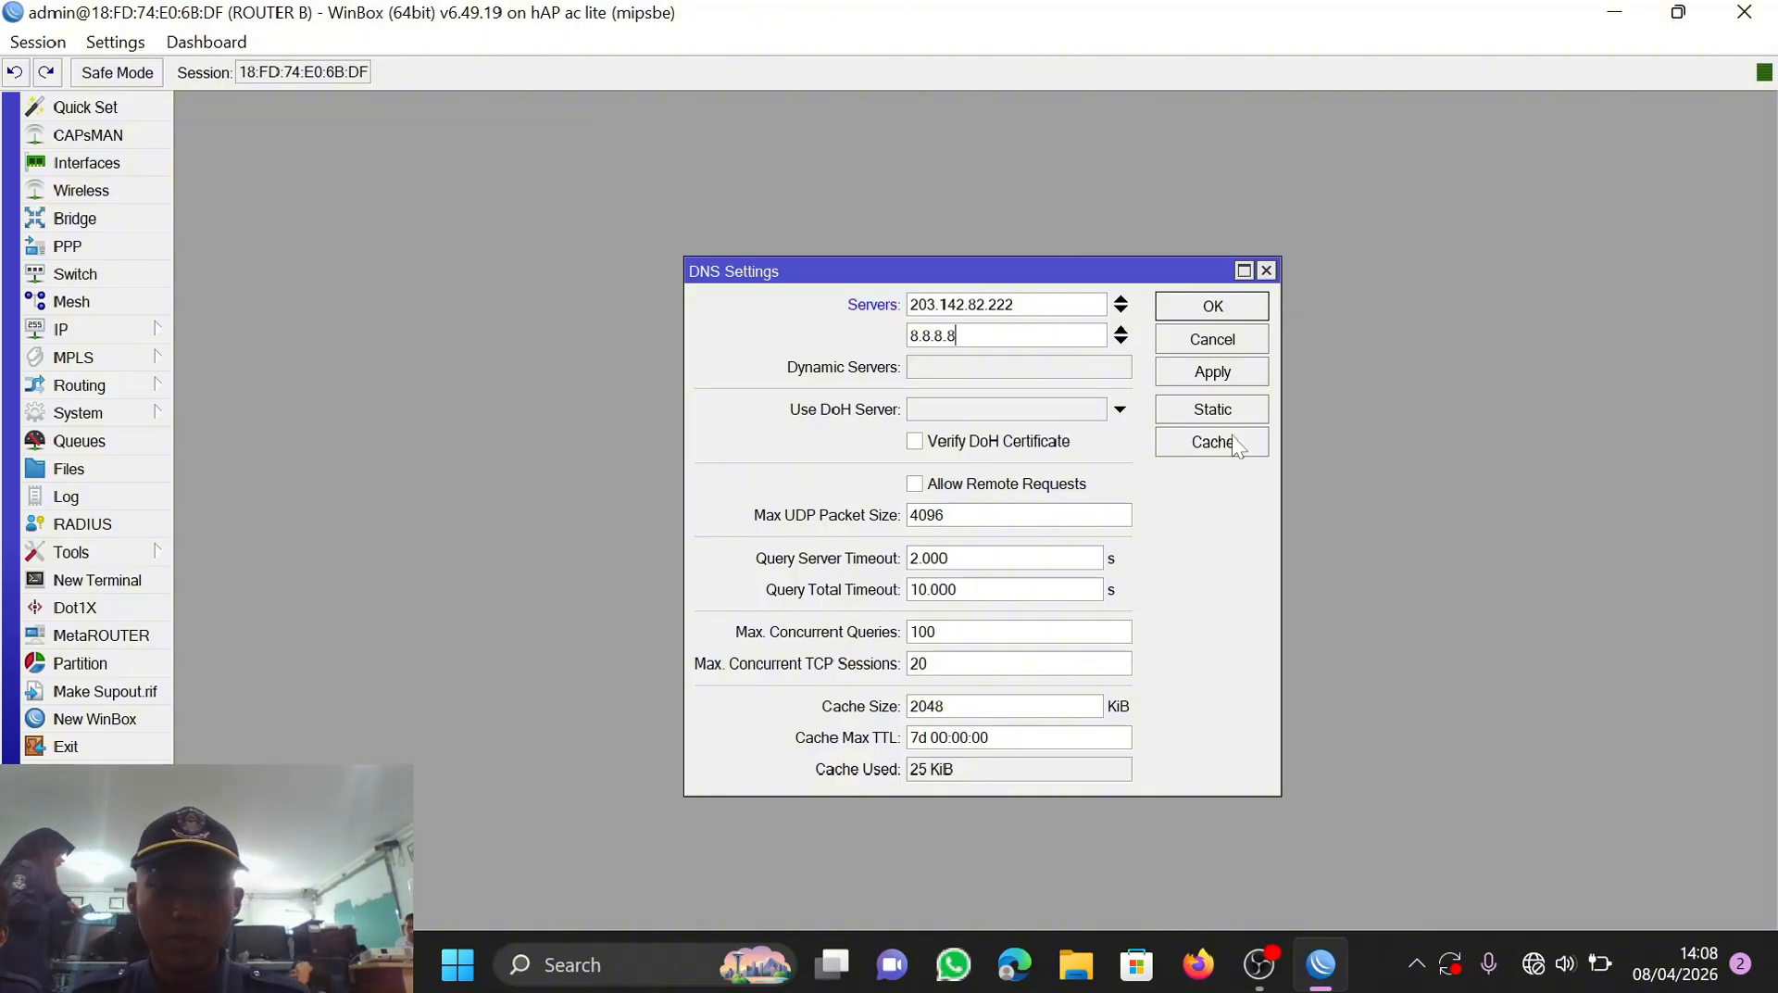
{"action": "left_click", "coordinate": [1229, 369]}
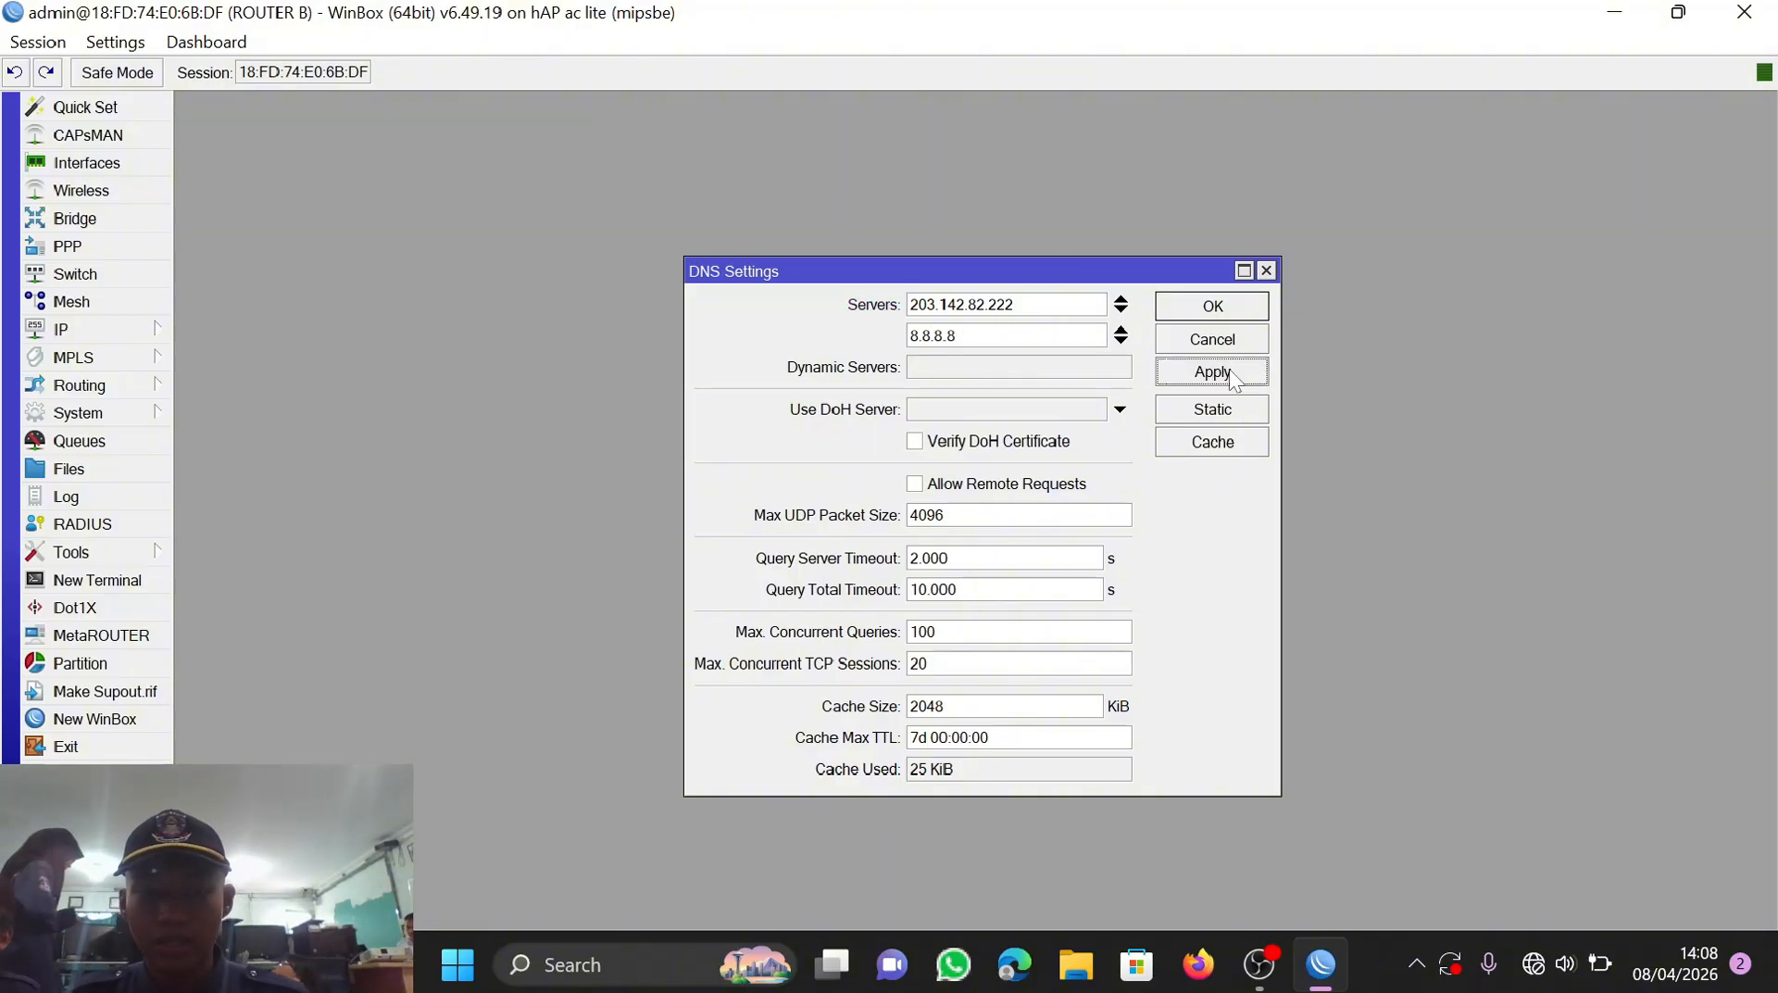
{"action": "left_click", "coordinate": [1213, 309]}
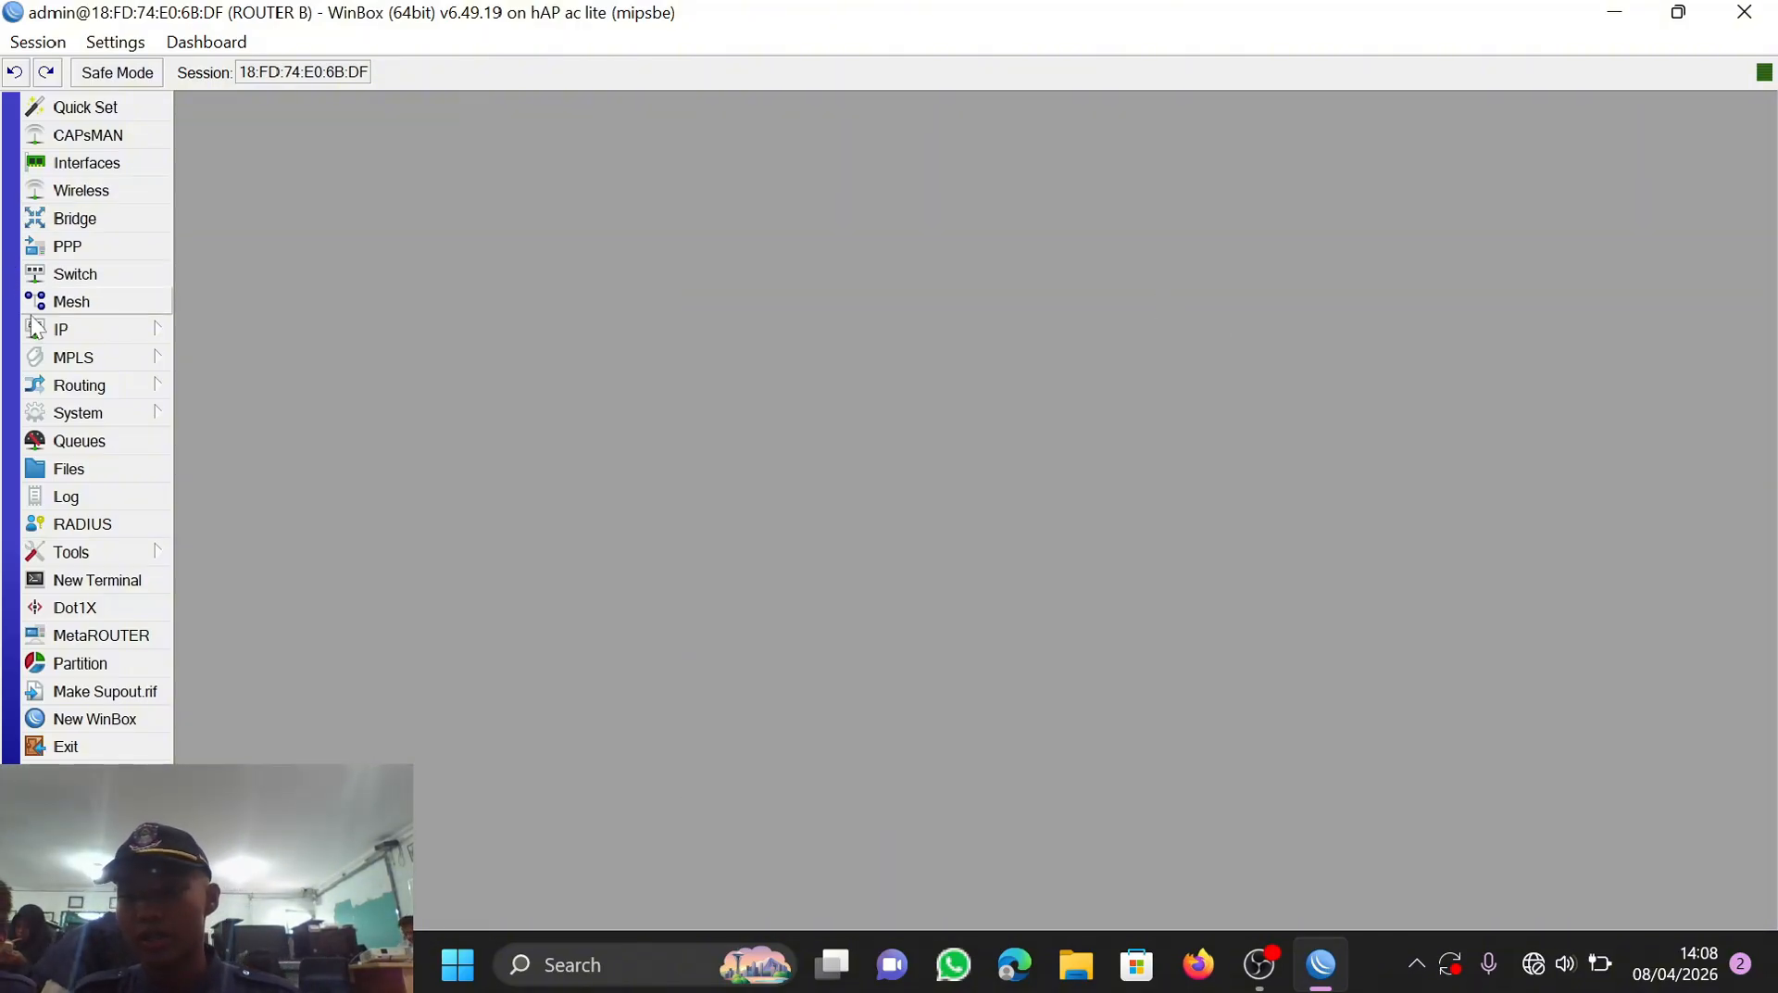
Step: Create a new firewall NAT rule on the srcnat chain with ether1 as its out interface
{"action": "left_click", "coordinate": [65, 329]}
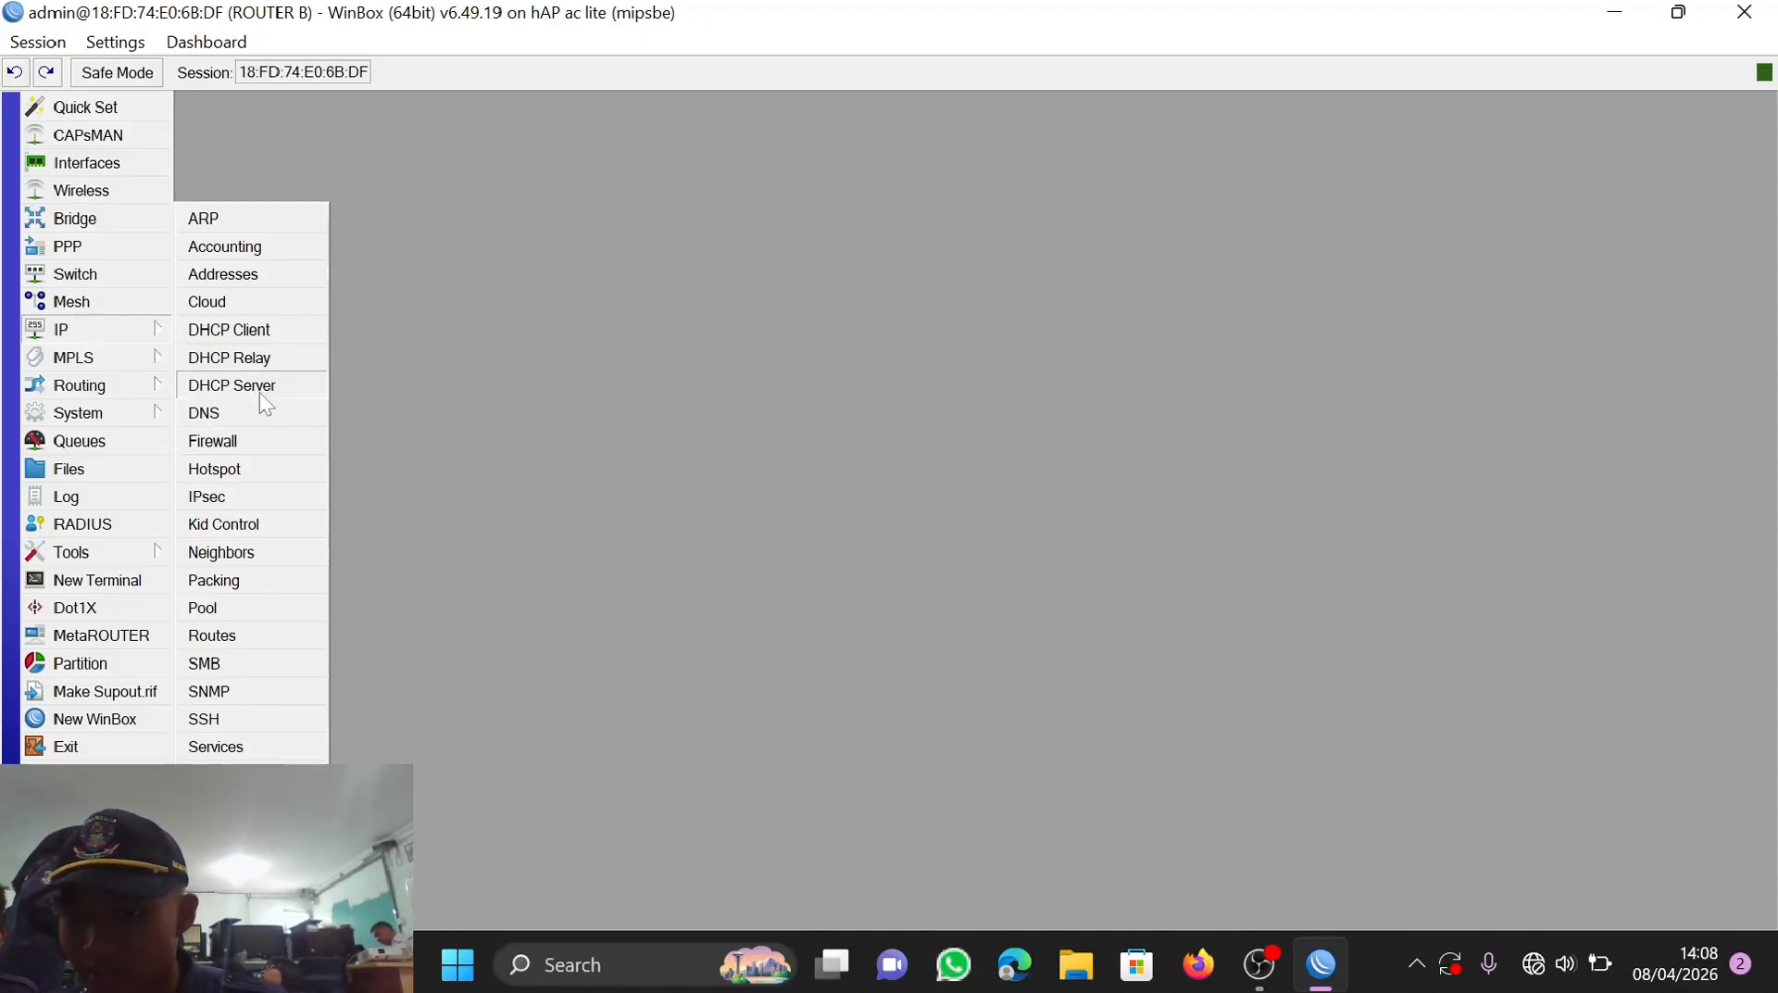
{"action": "left_click", "coordinate": [241, 442]}
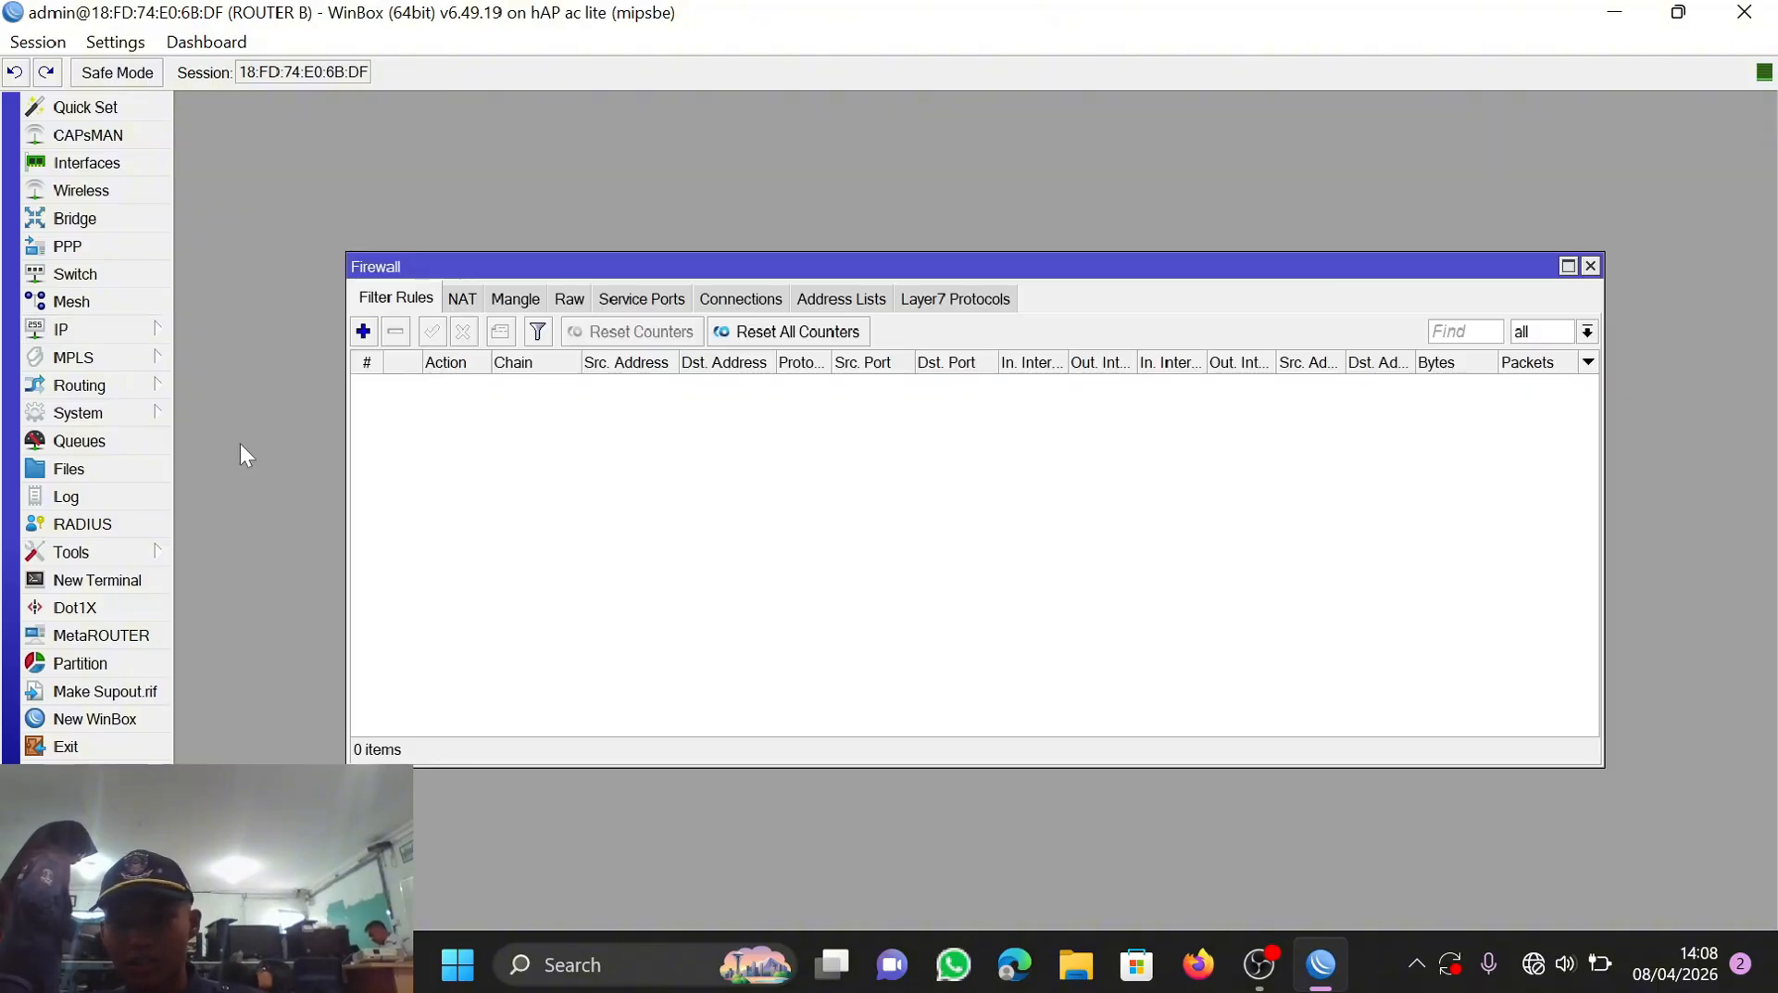
{"action": "left_click", "coordinate": [461, 298]}
{"action": "left_click", "coordinate": [363, 331]}
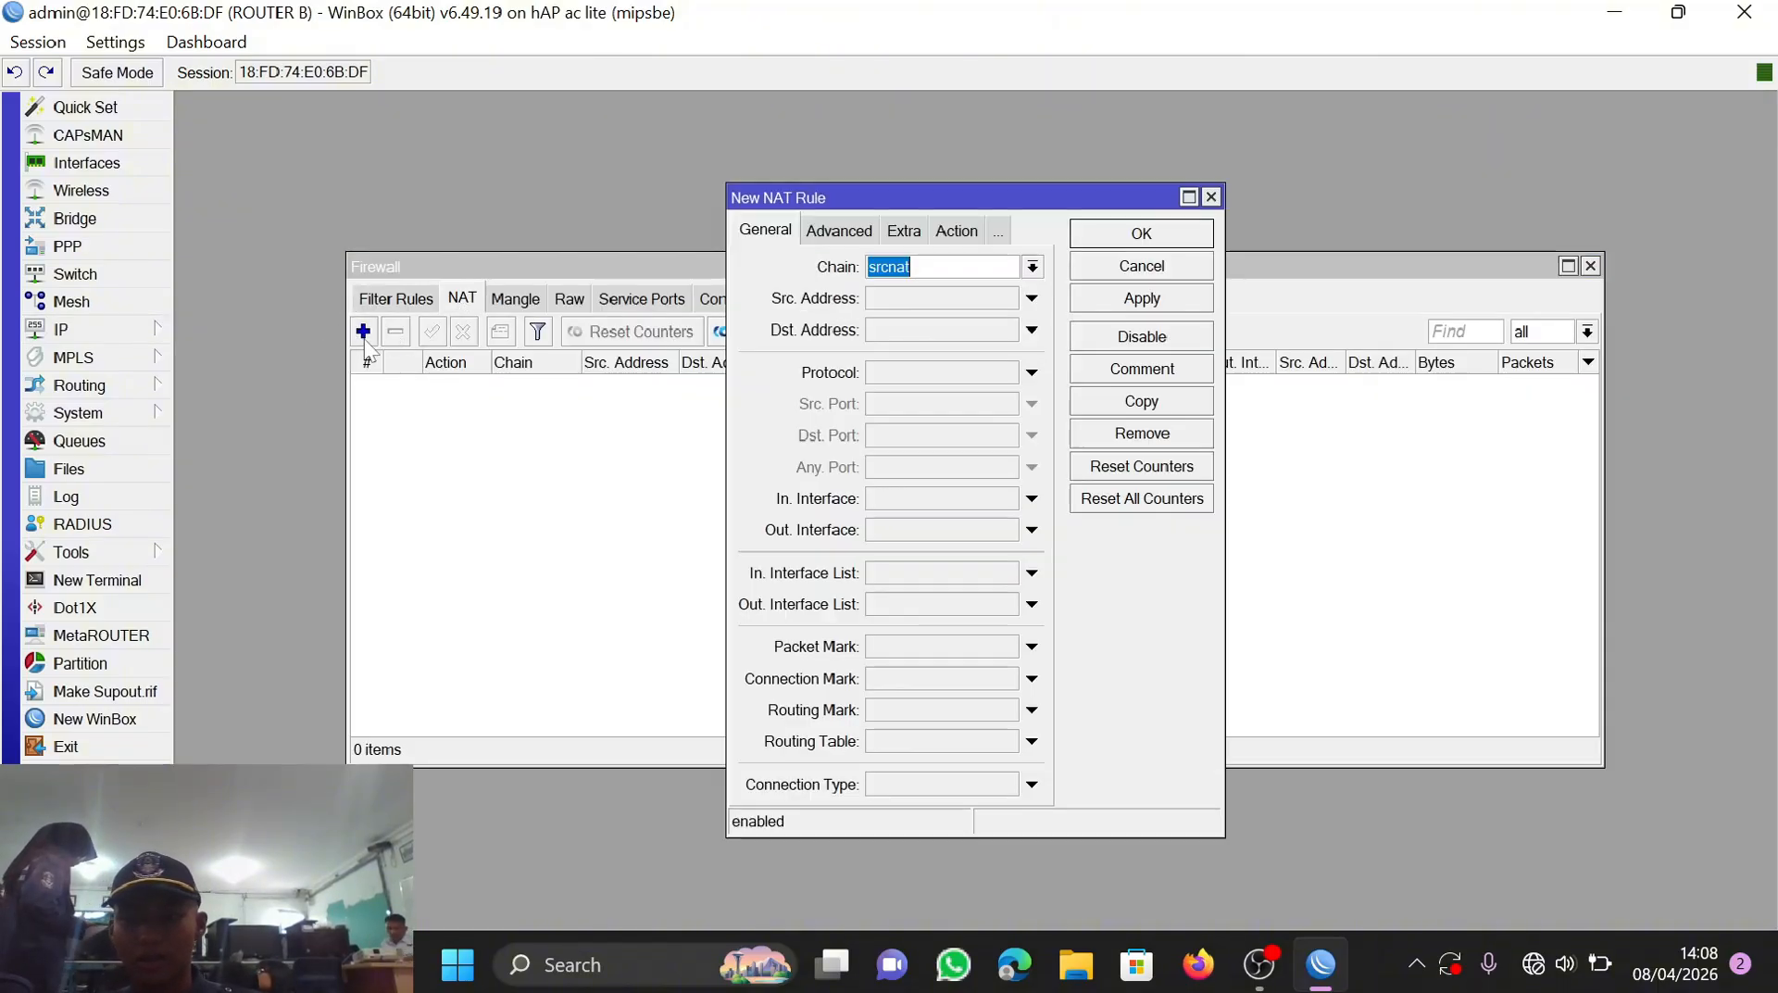
{"action": "left_click", "coordinate": [915, 530]}
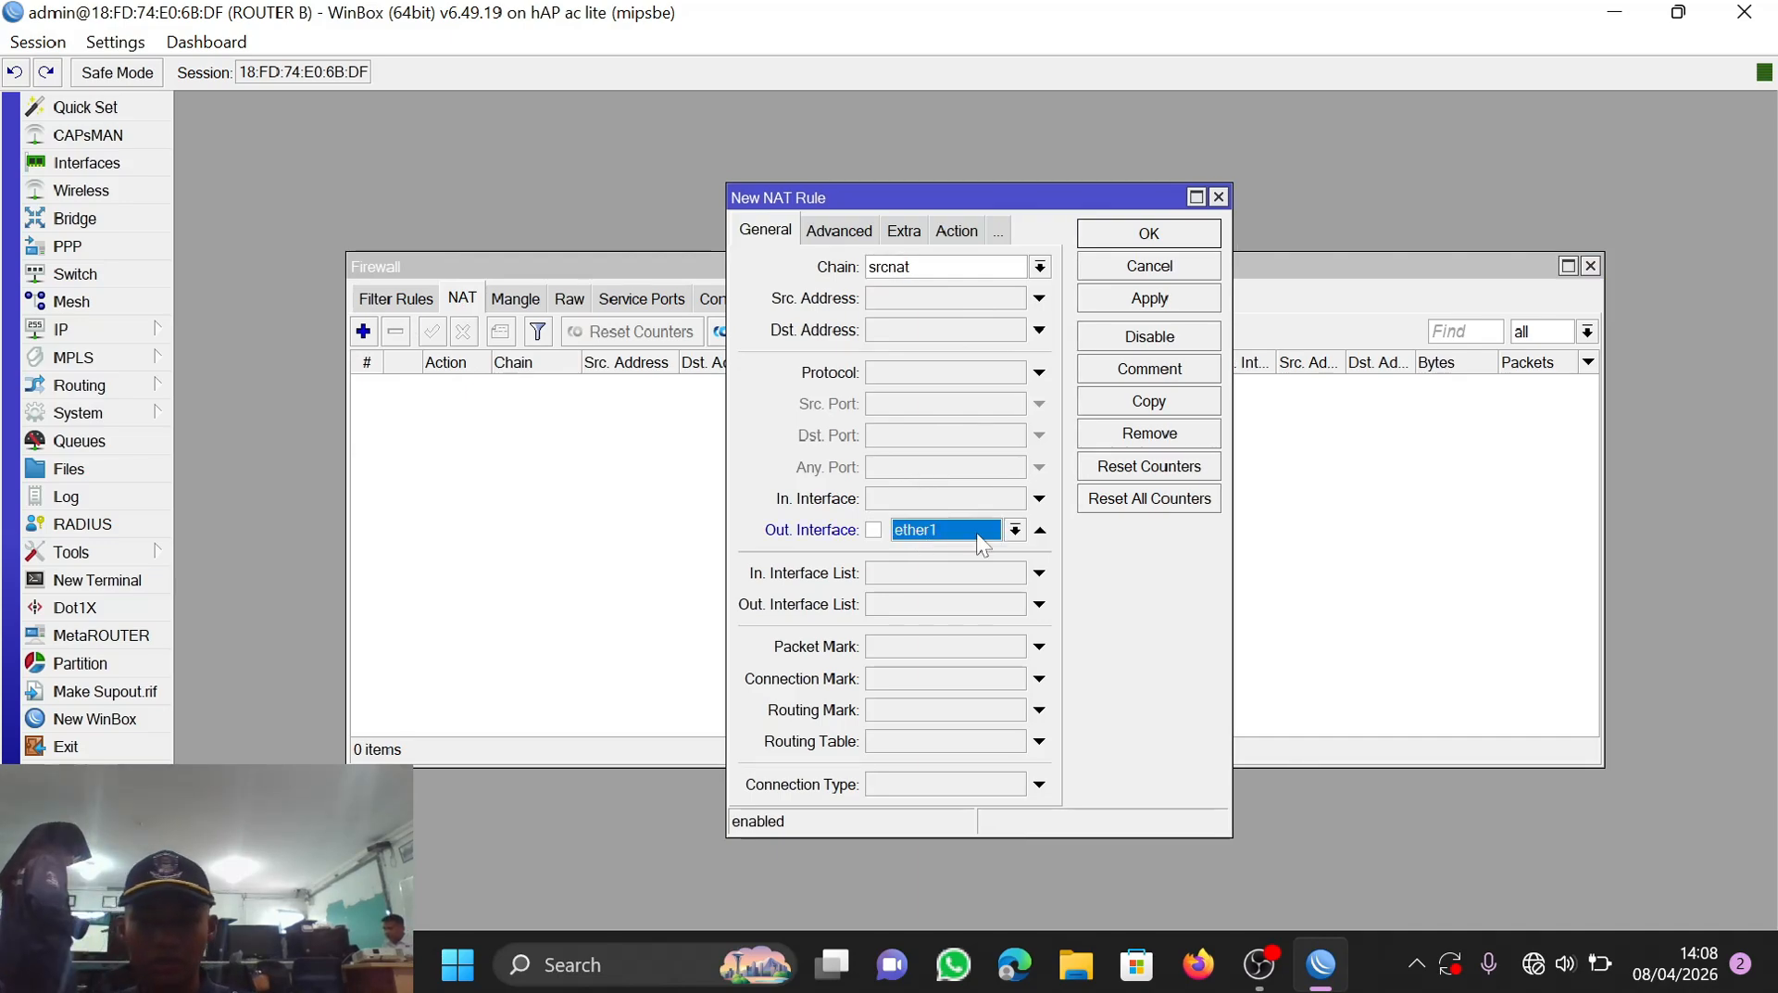
Step: Set the NAT rule's action to masquerade, save the rule and close the firewall window
{"action": "left_click", "coordinate": [958, 231]}
{"action": "left_click", "coordinate": [943, 258]}
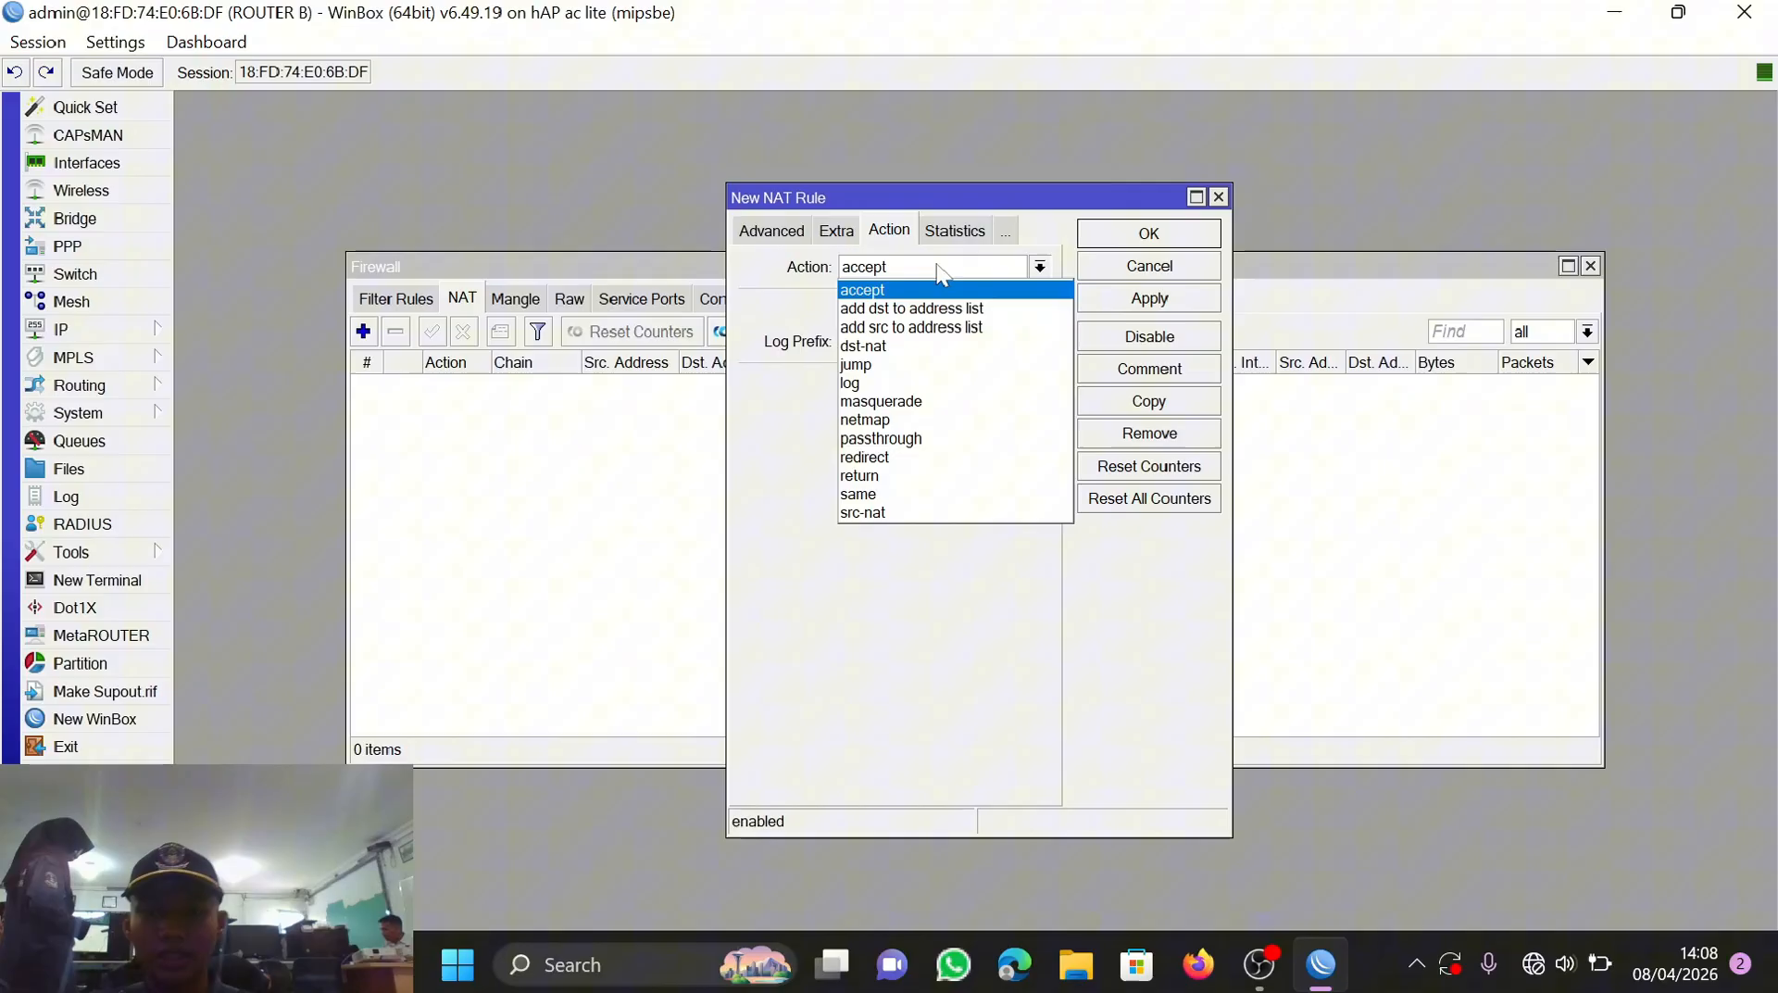
{"action": "left_click", "coordinate": [920, 397]}
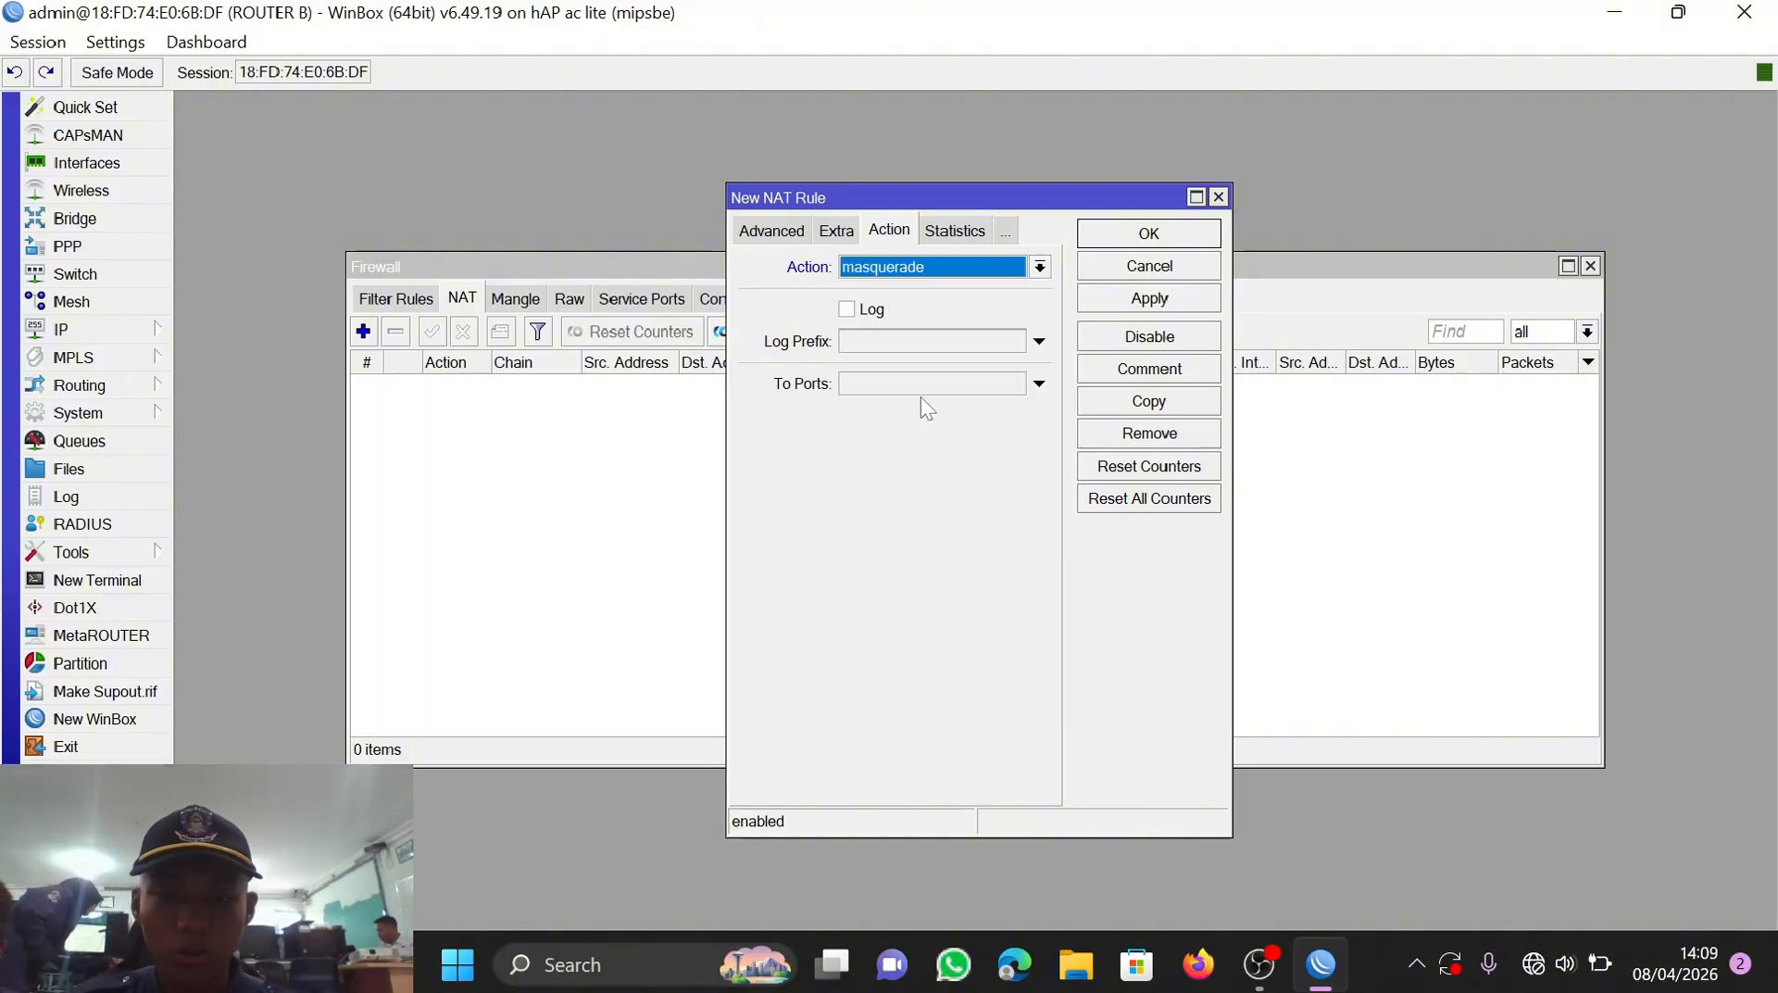
{"action": "left_click", "coordinate": [1184, 306]}
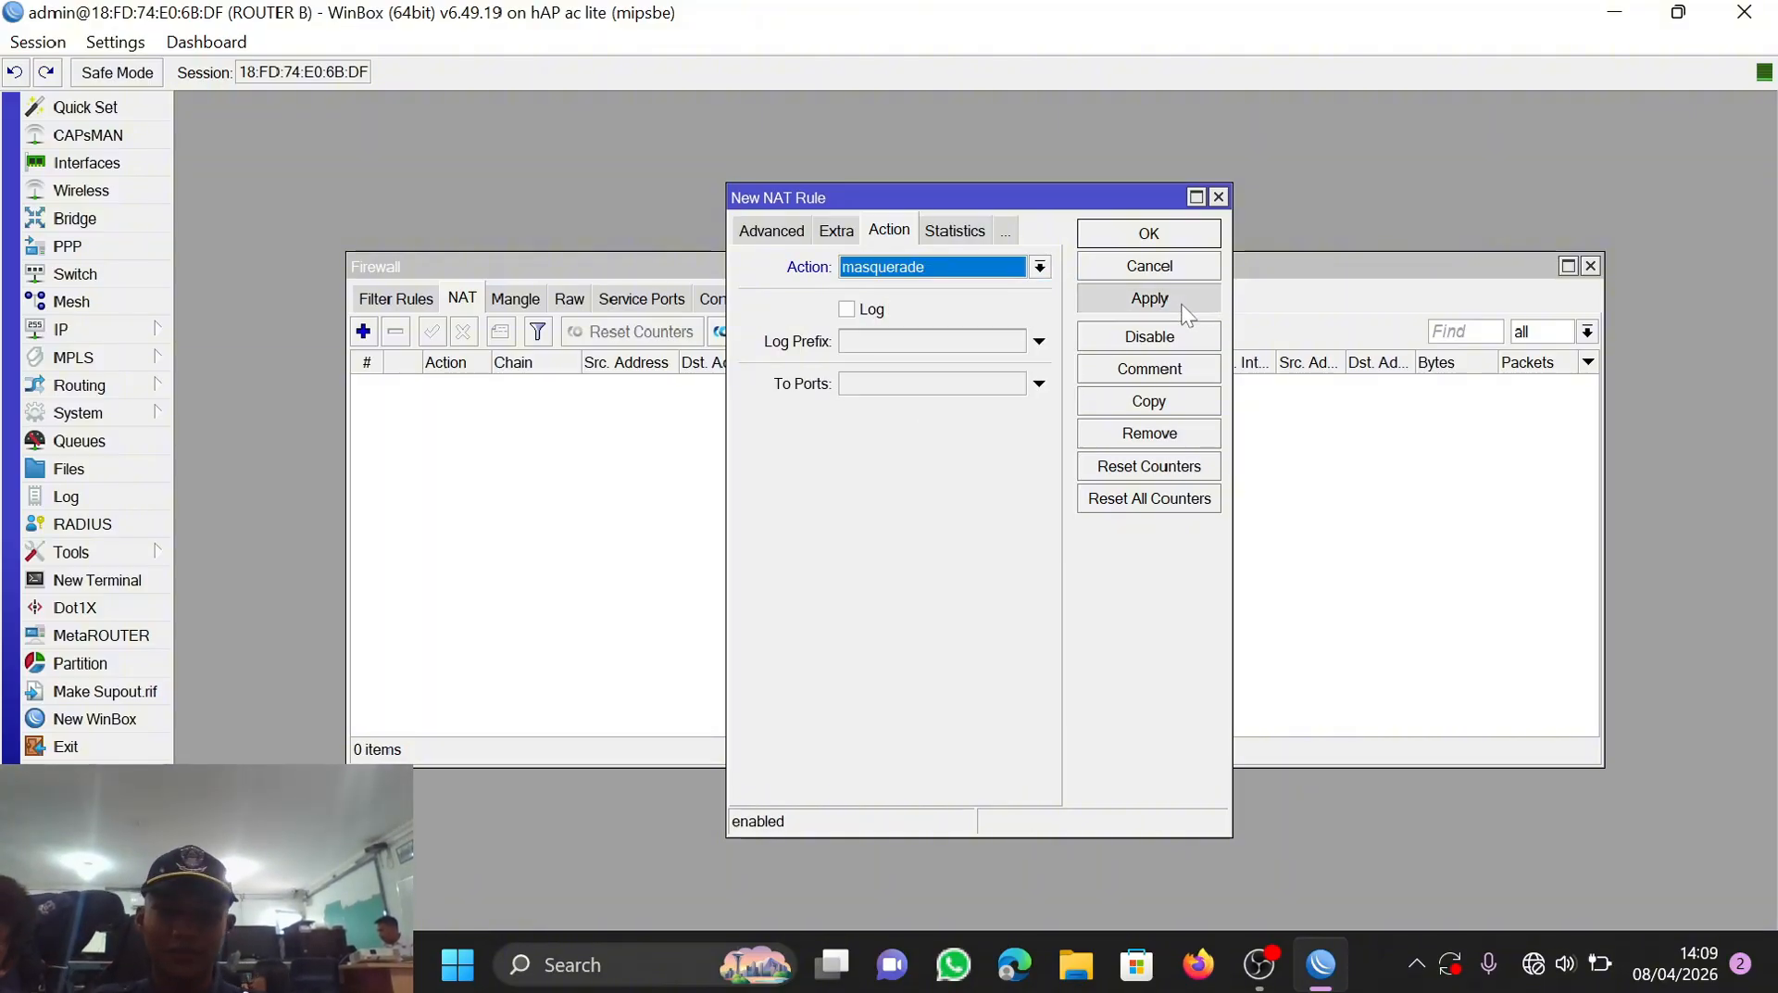
{"action": "left_click", "coordinate": [1157, 233]}
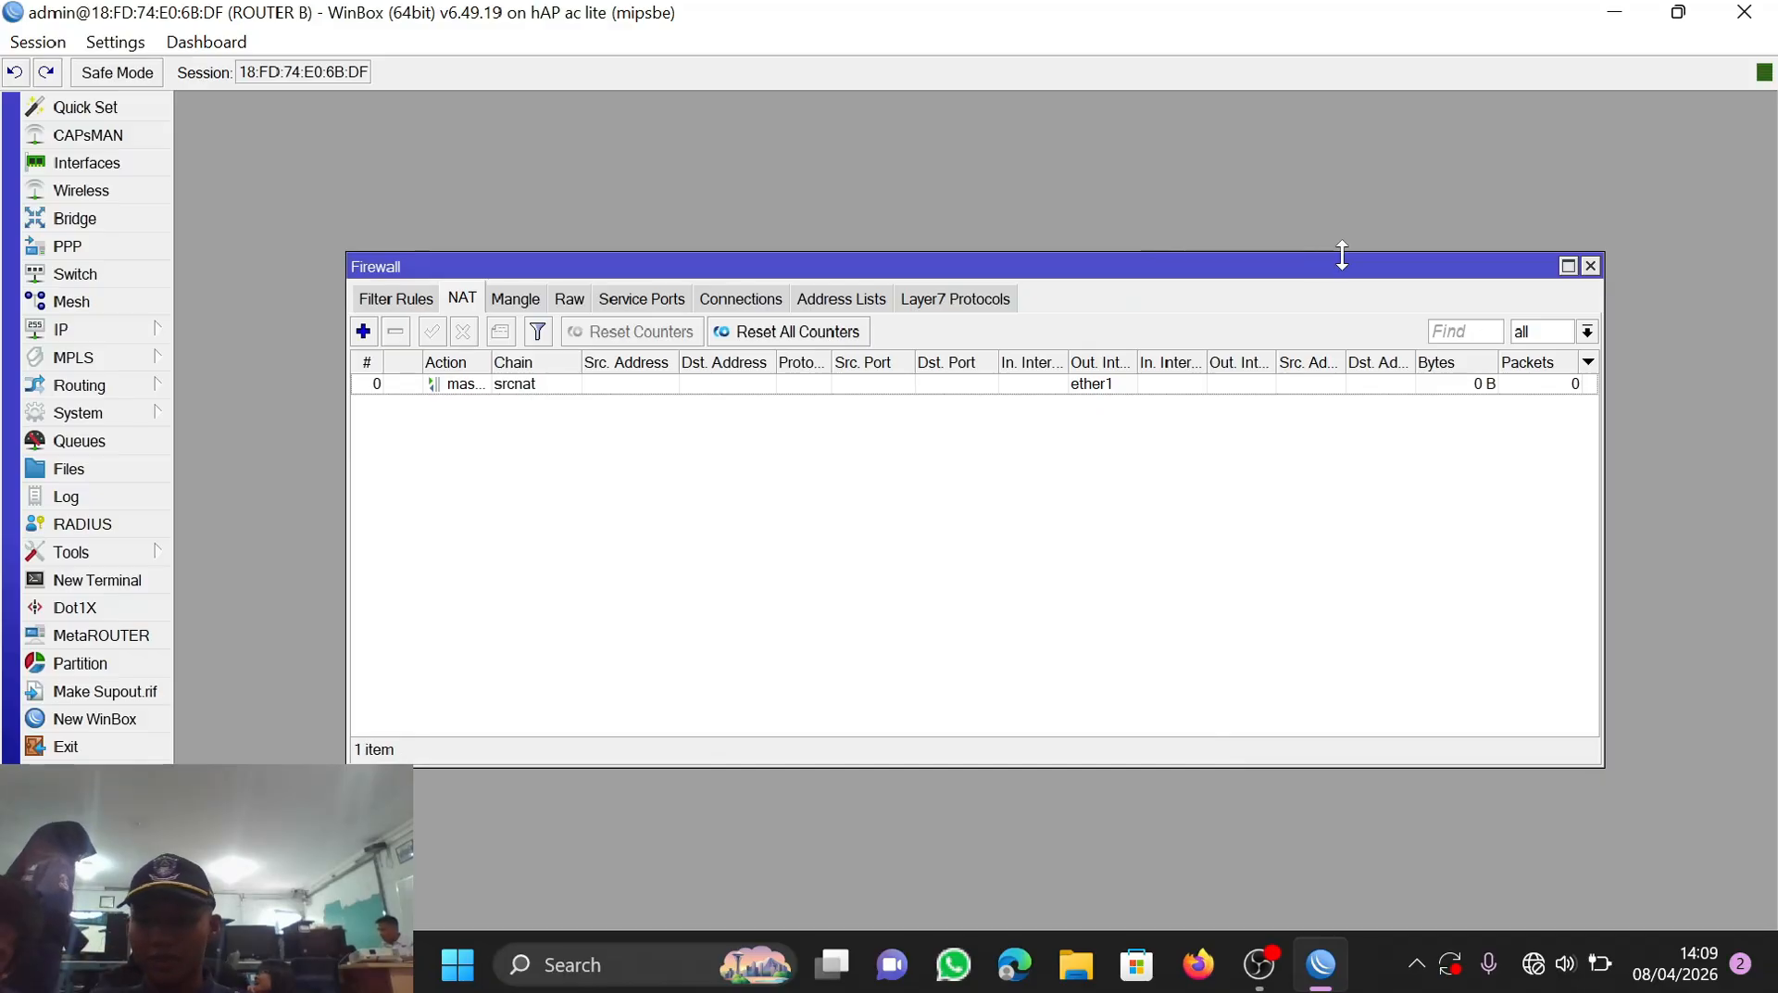
{"action": "left_click", "coordinate": [1590, 265]}
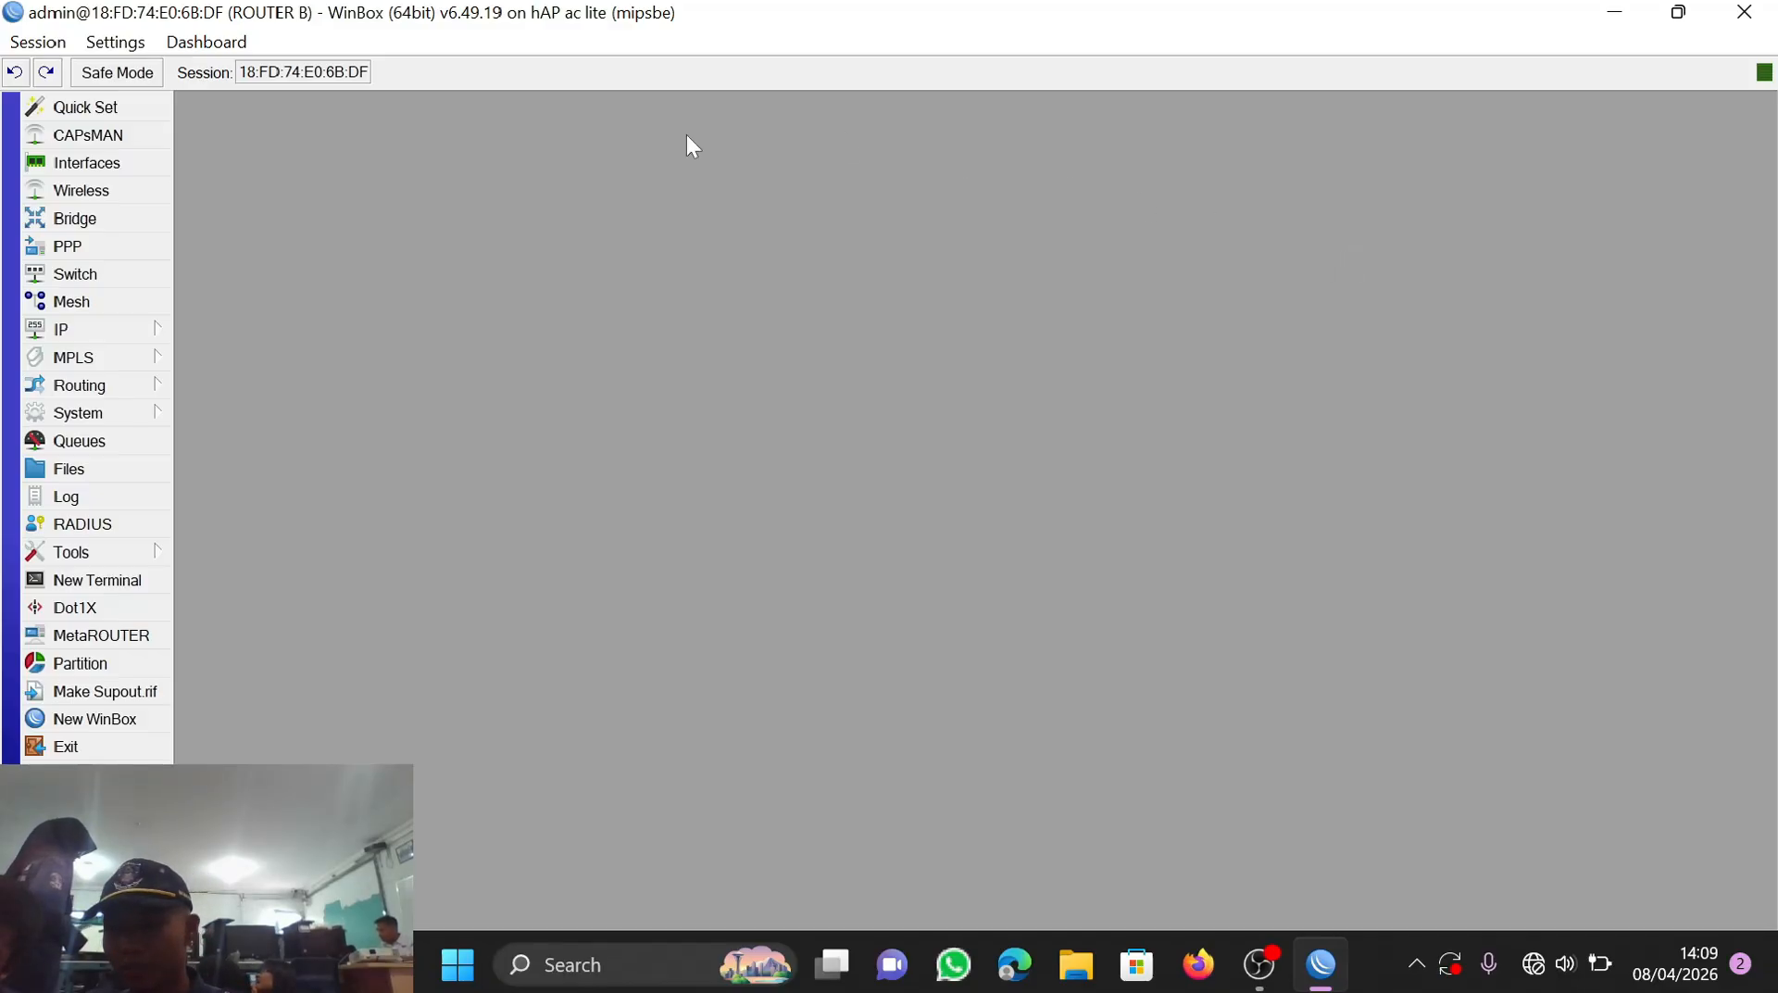
Step: Start the DHCP server setup and choose ether3 as the server interface
{"action": "left_click", "coordinate": [94, 337]}
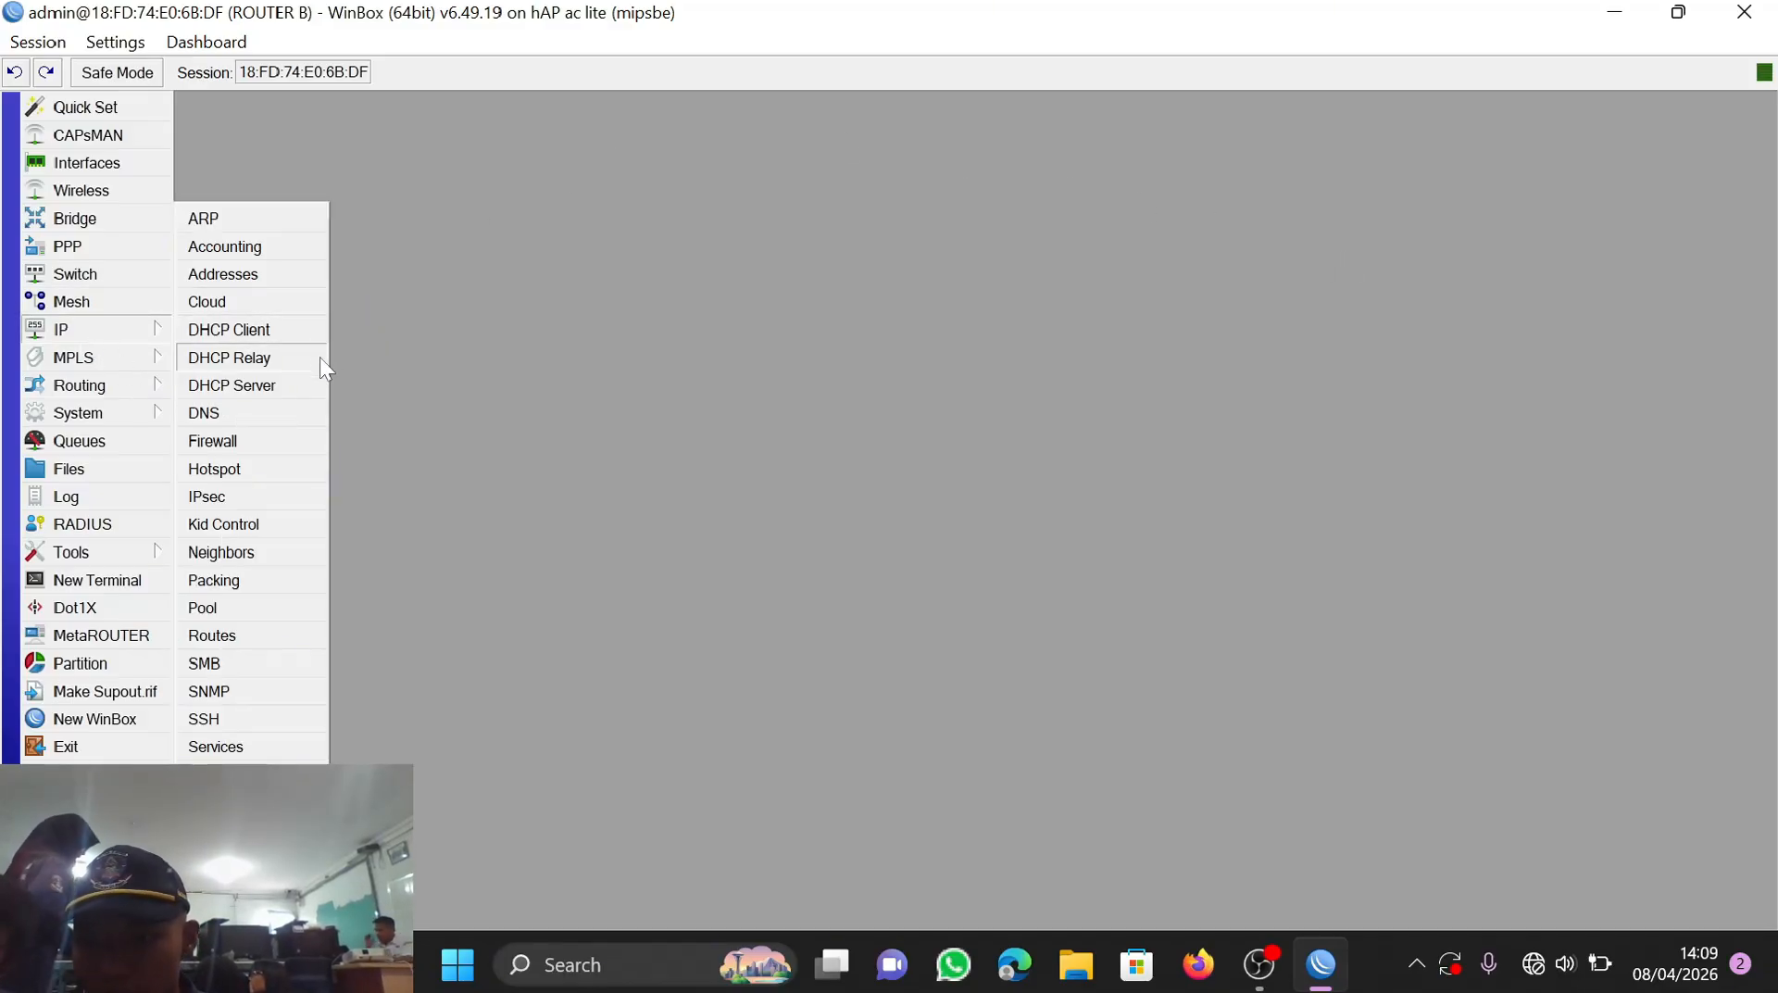
{"action": "left_click", "coordinate": [298, 384]}
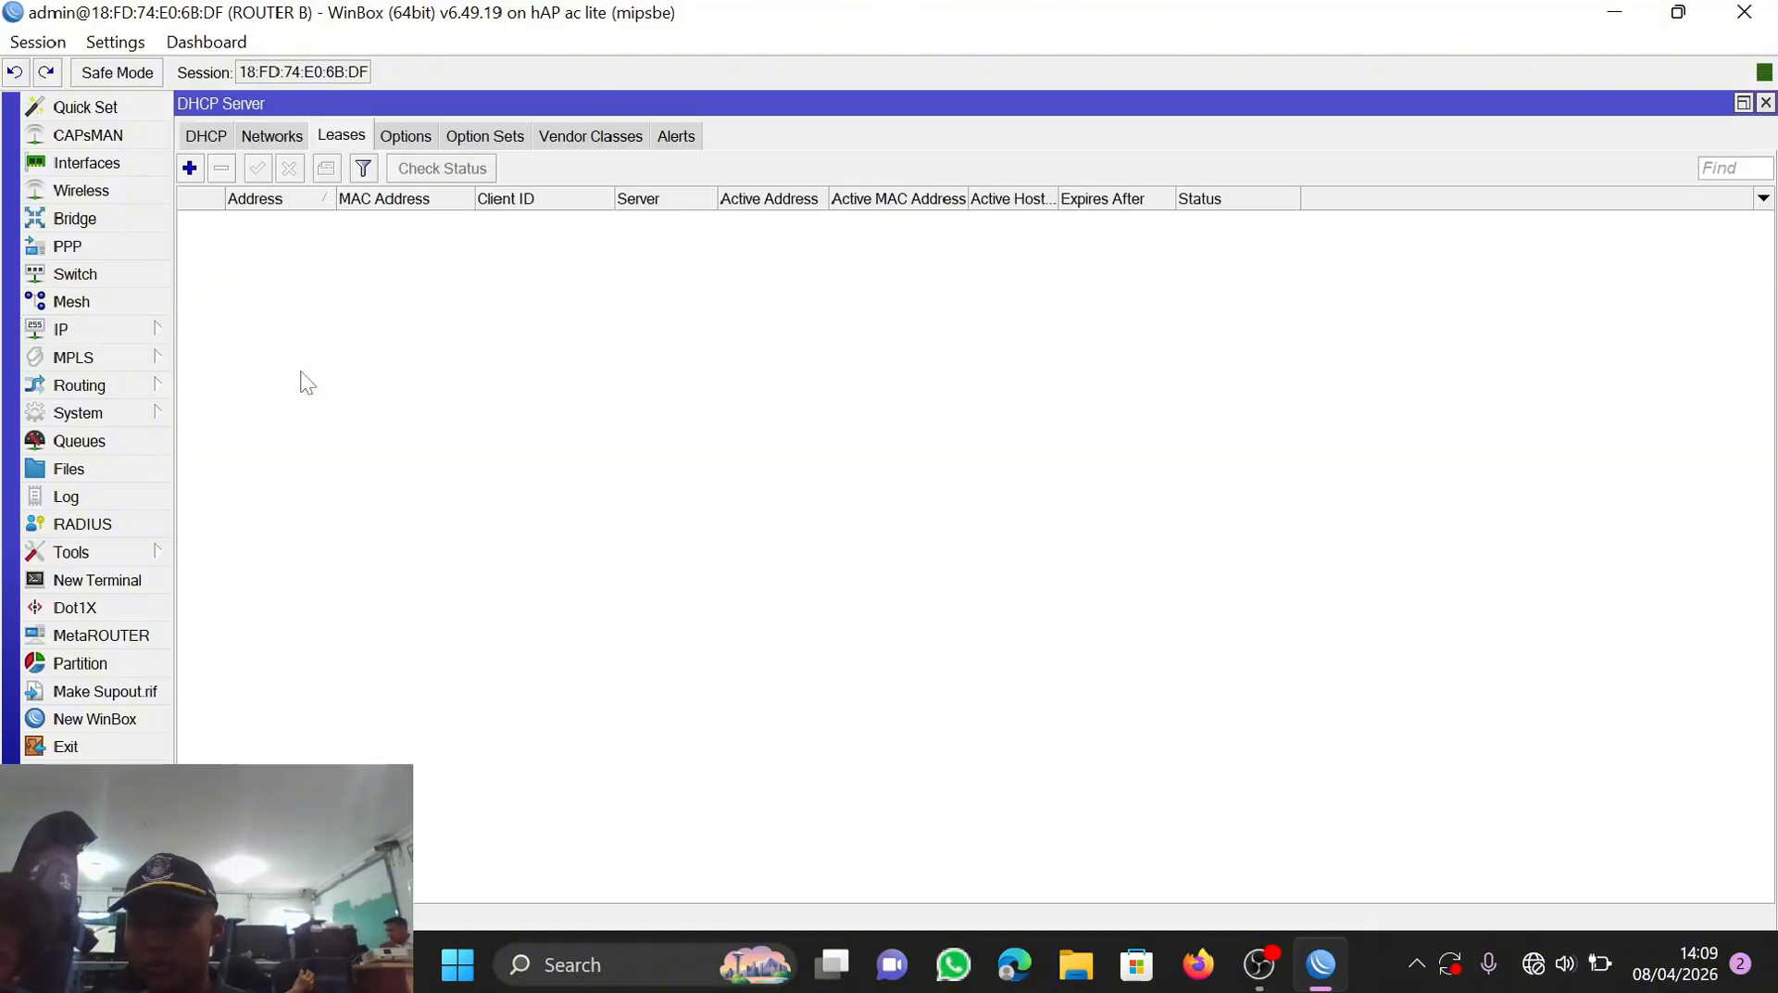
{"action": "left_click", "coordinate": [227, 135]}
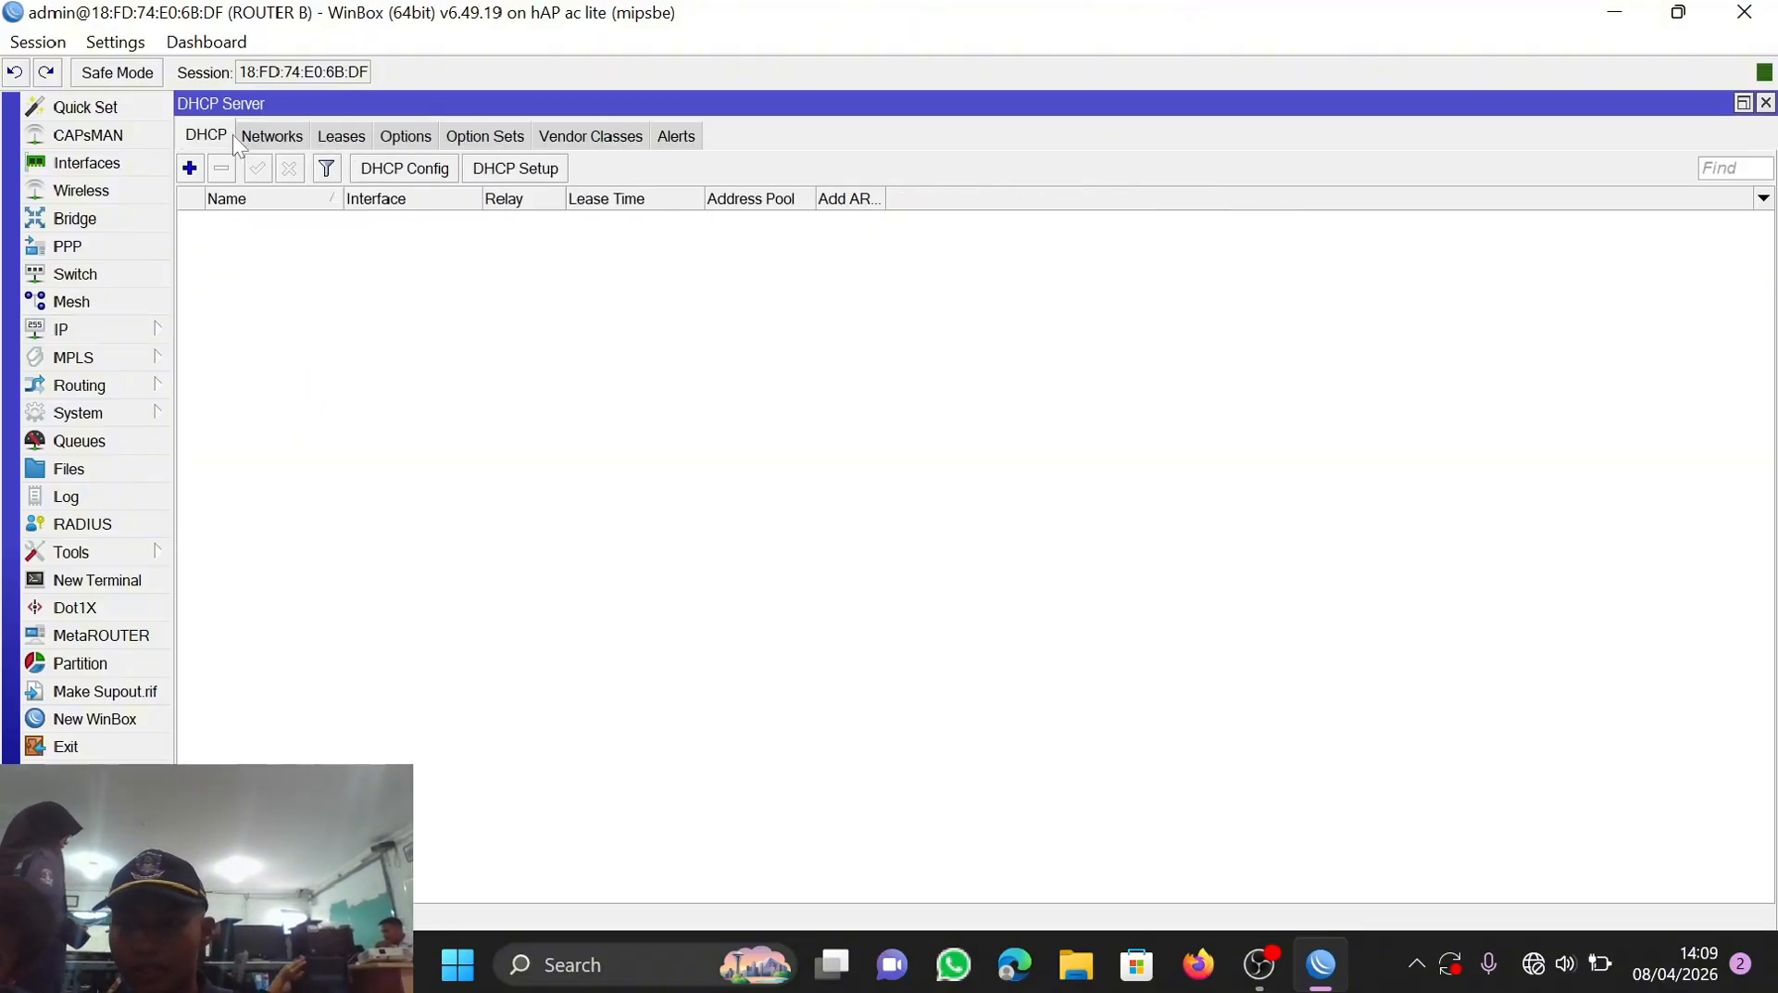
{"action": "left_click", "coordinate": [525, 176]}
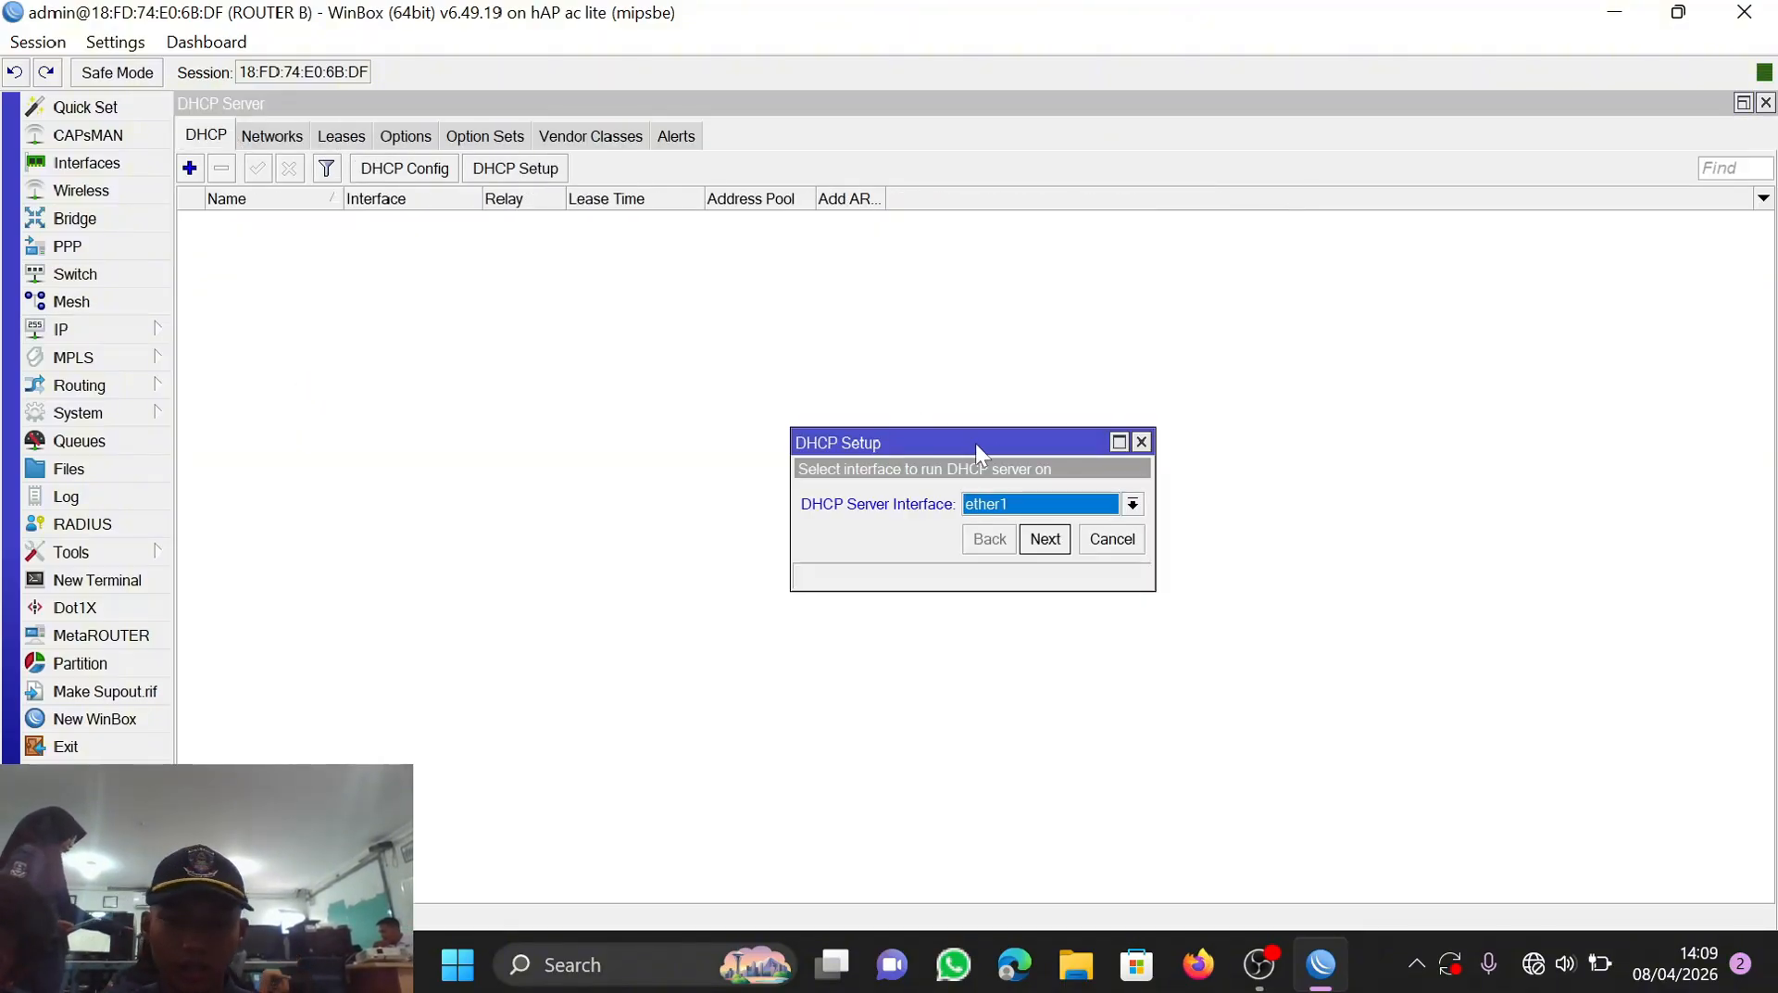
{"action": "left_click", "coordinate": [1054, 508]}
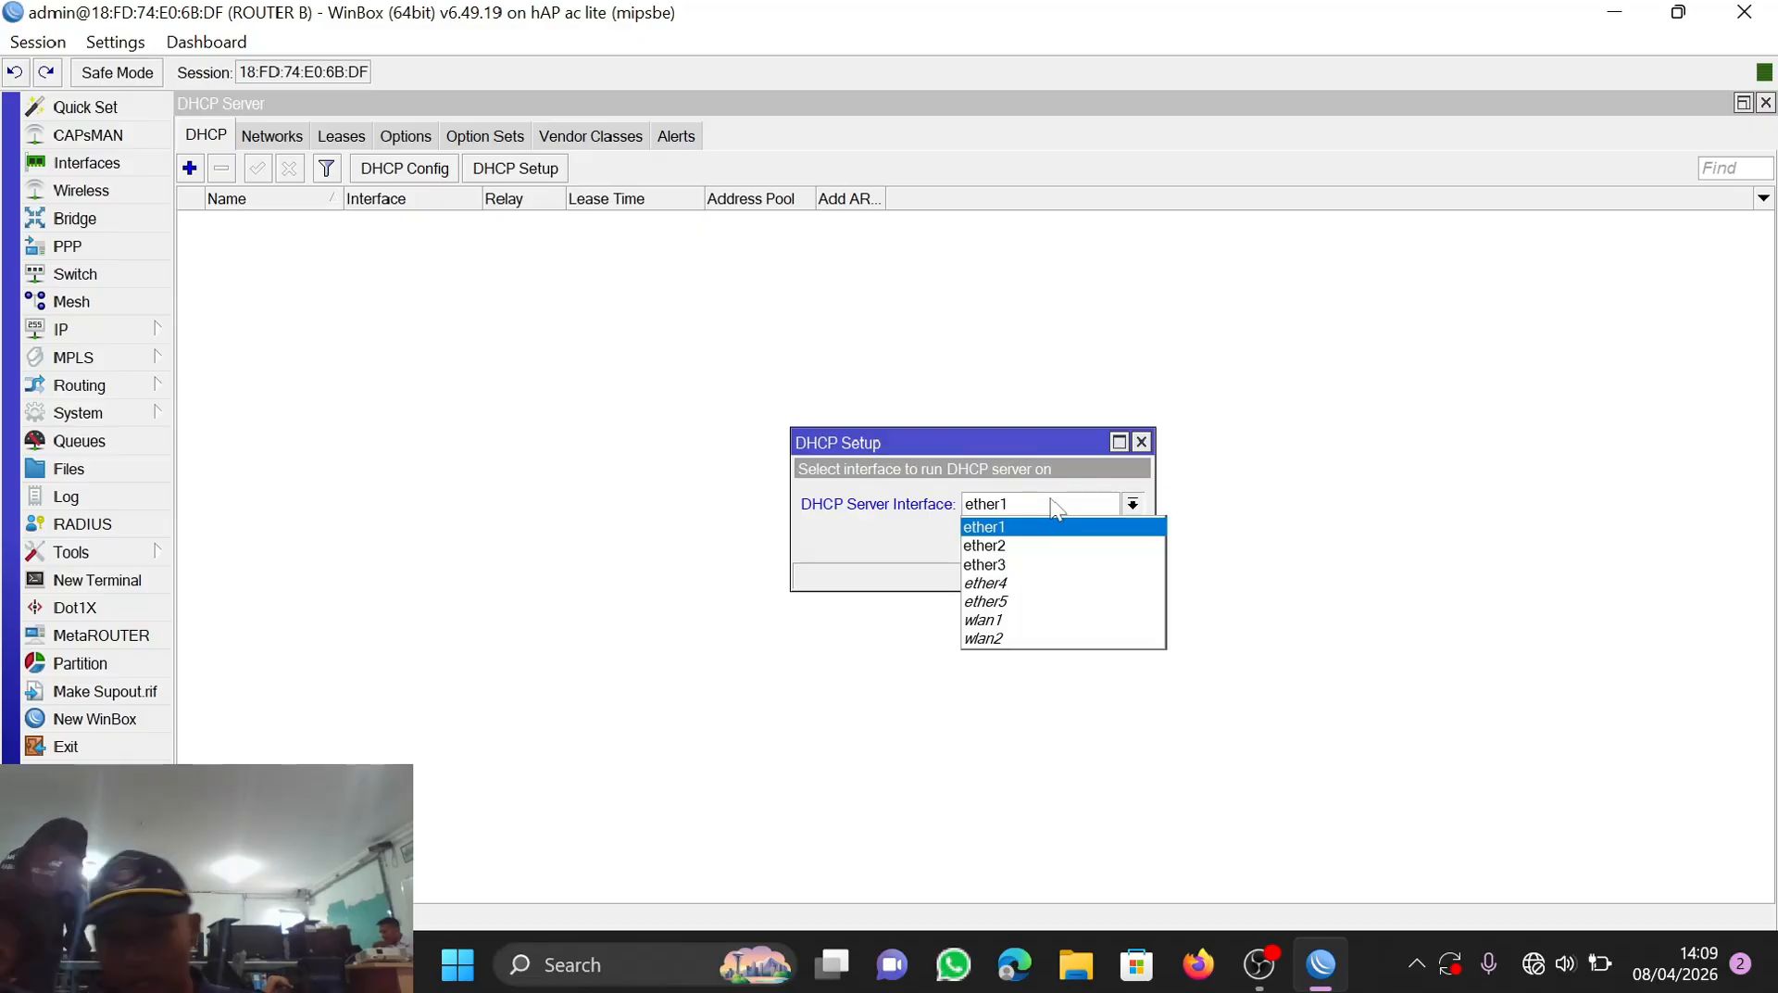
{"action": "left_click", "coordinate": [1060, 565]}
Step: Complete the DHCP setup with the suggested values, keeping DNS servers 203.142.82.222 and 8.8.8.8, and close the DHCP server window
{"action": "left_click", "coordinate": [1044, 539]}
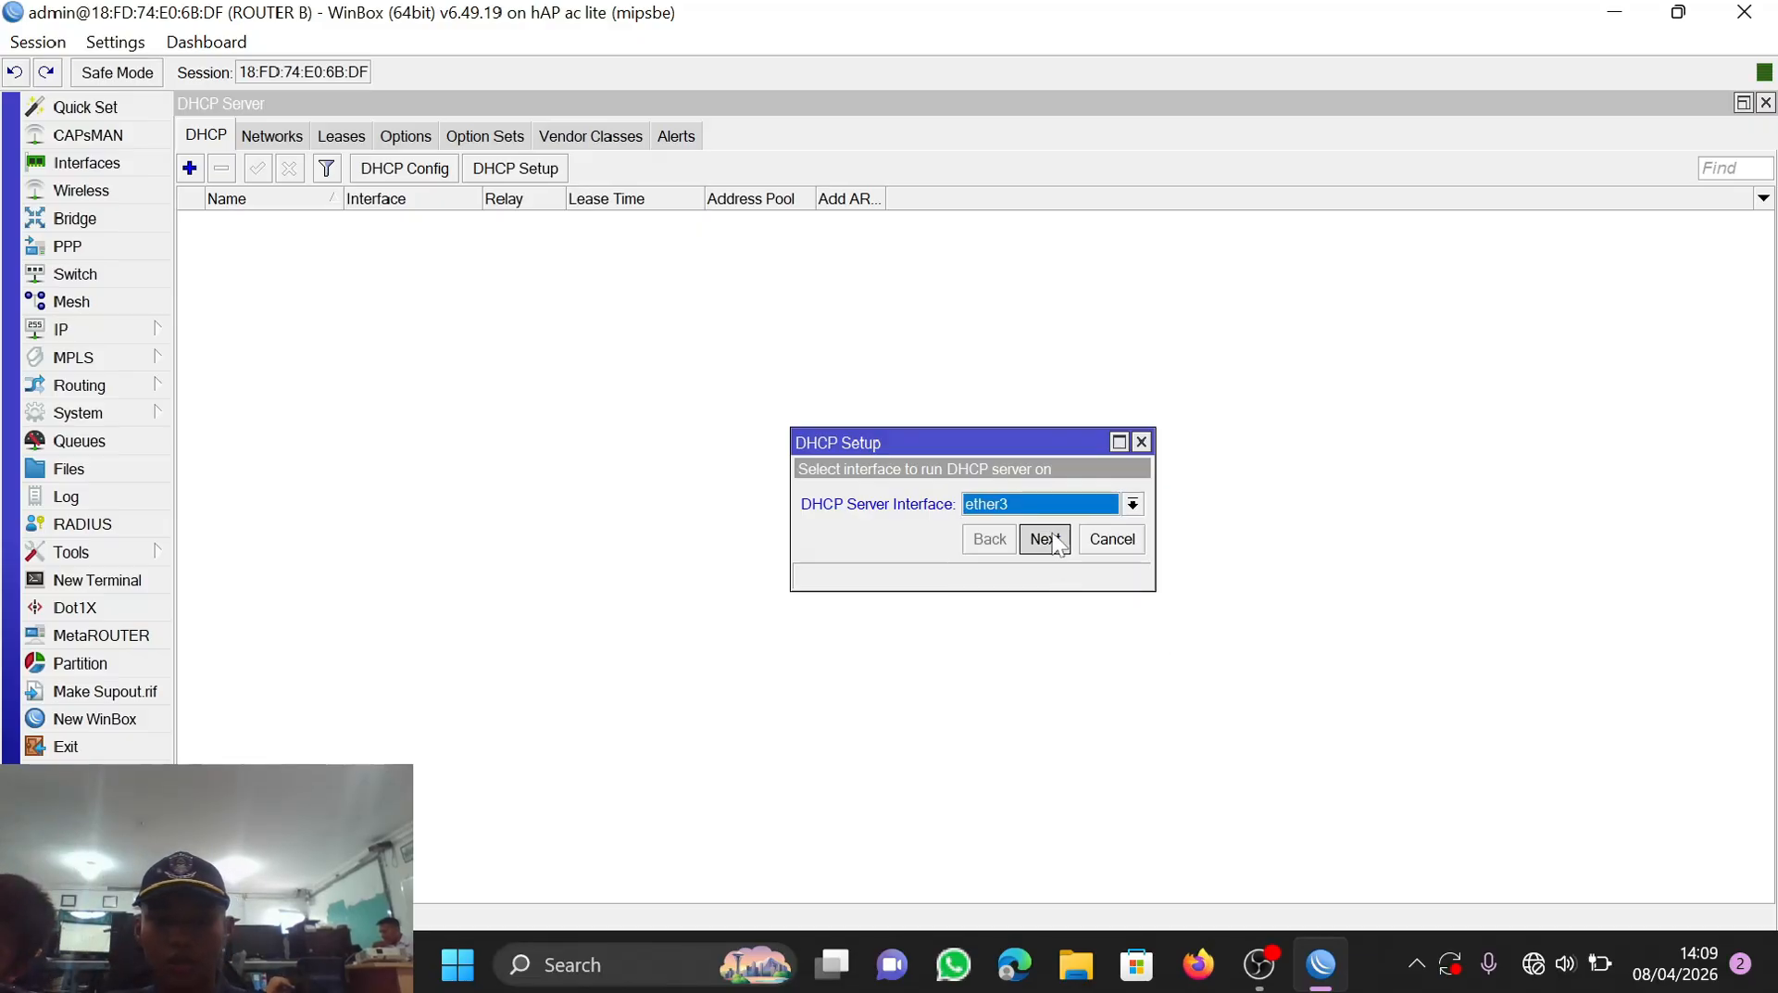
{"action": "left_click", "coordinate": [1045, 538]}
{"action": "left_click", "coordinate": [1054, 537]}
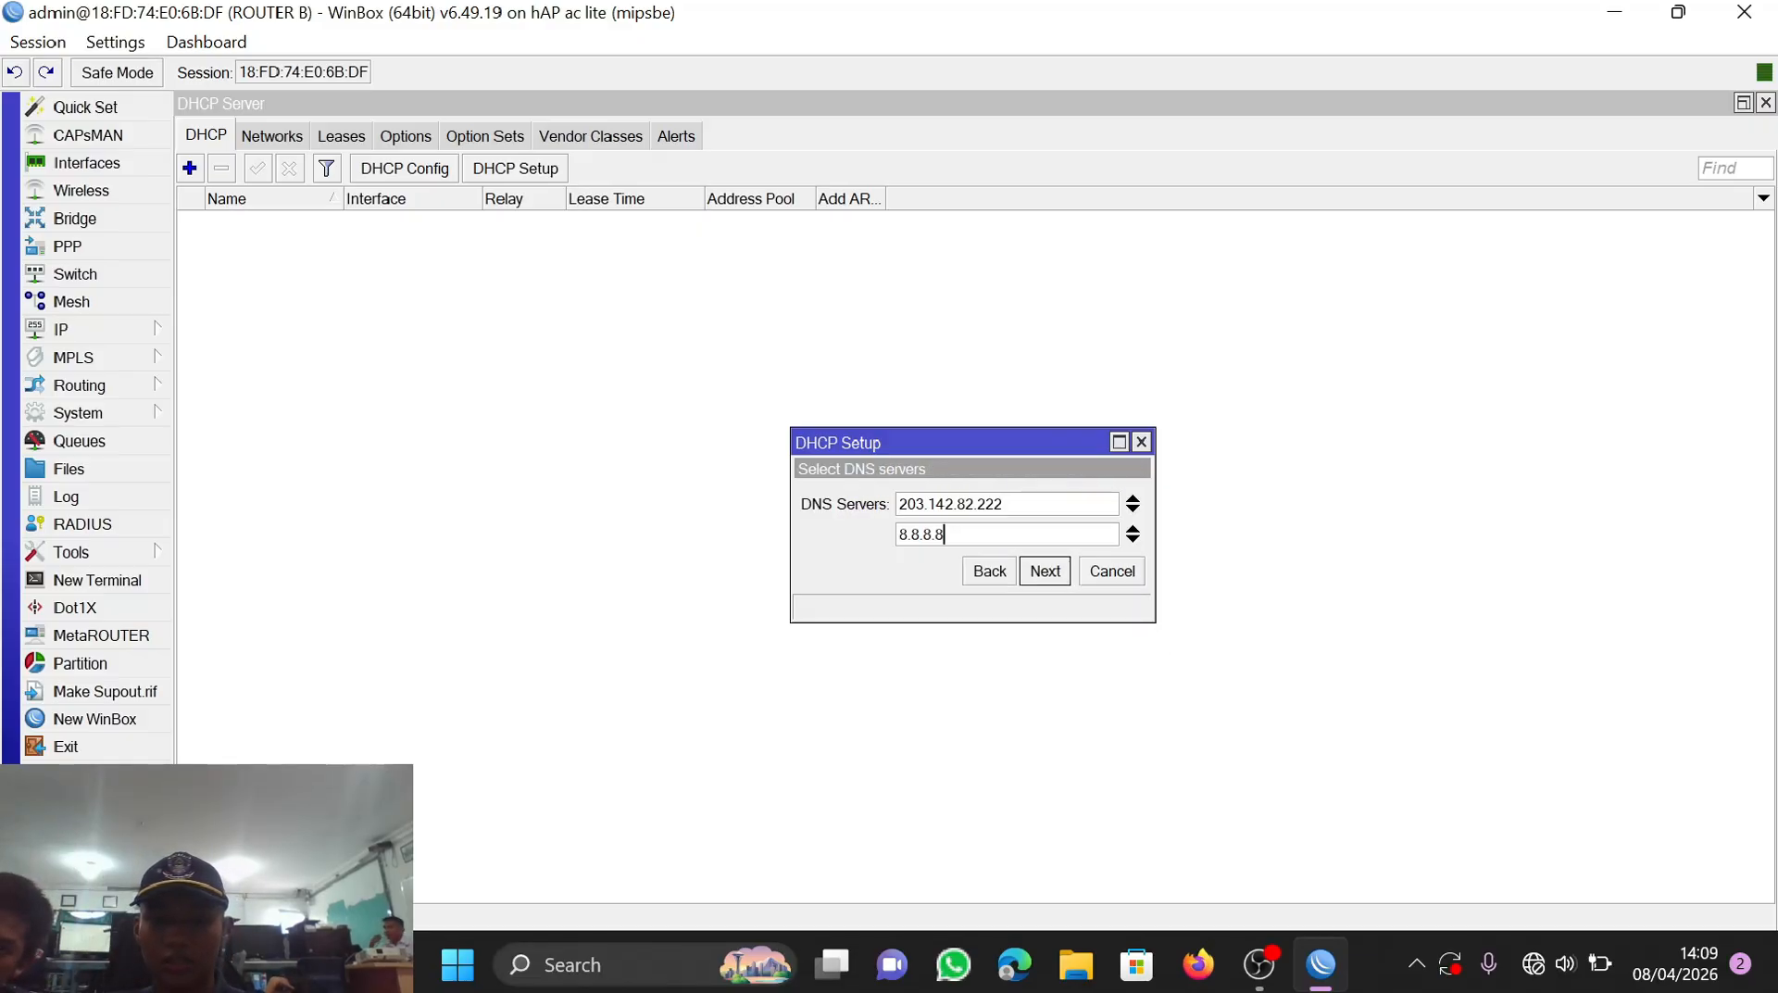
{"action": "left_click", "coordinate": [1055, 573]}
{"action": "left_click", "coordinate": [1056, 572]}
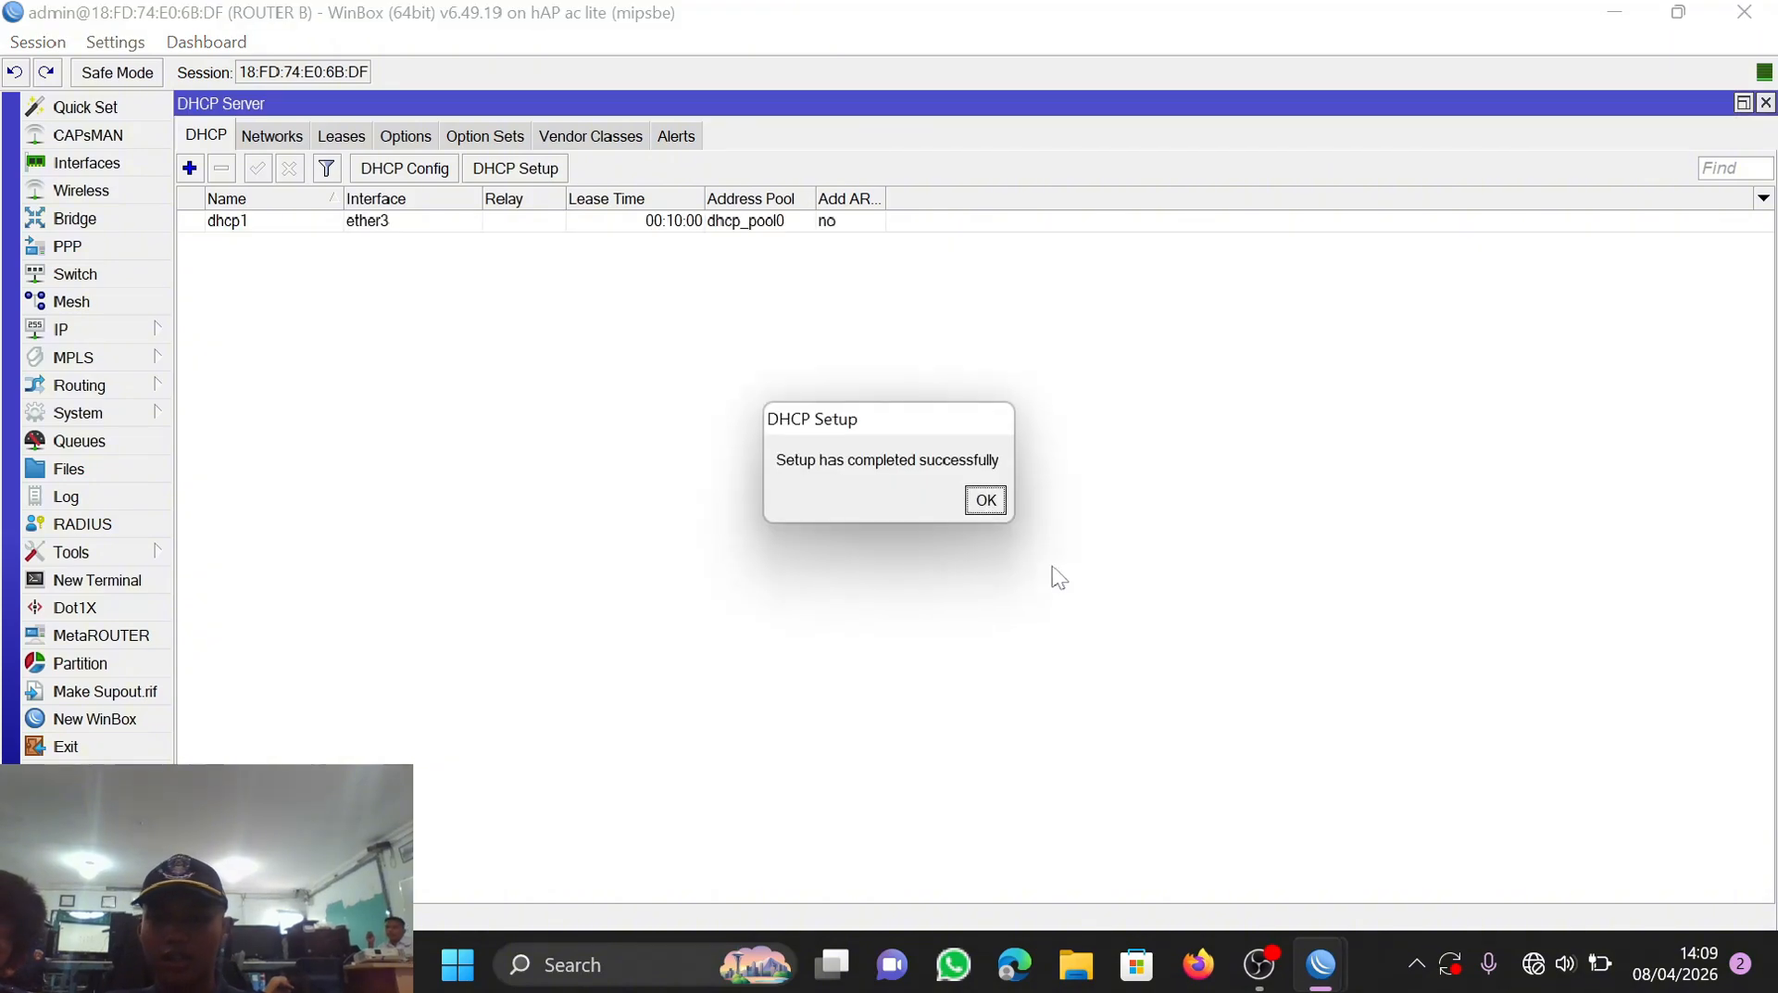
{"action": "left_click", "coordinate": [985, 500]}
{"action": "key", "text": "Escape"}
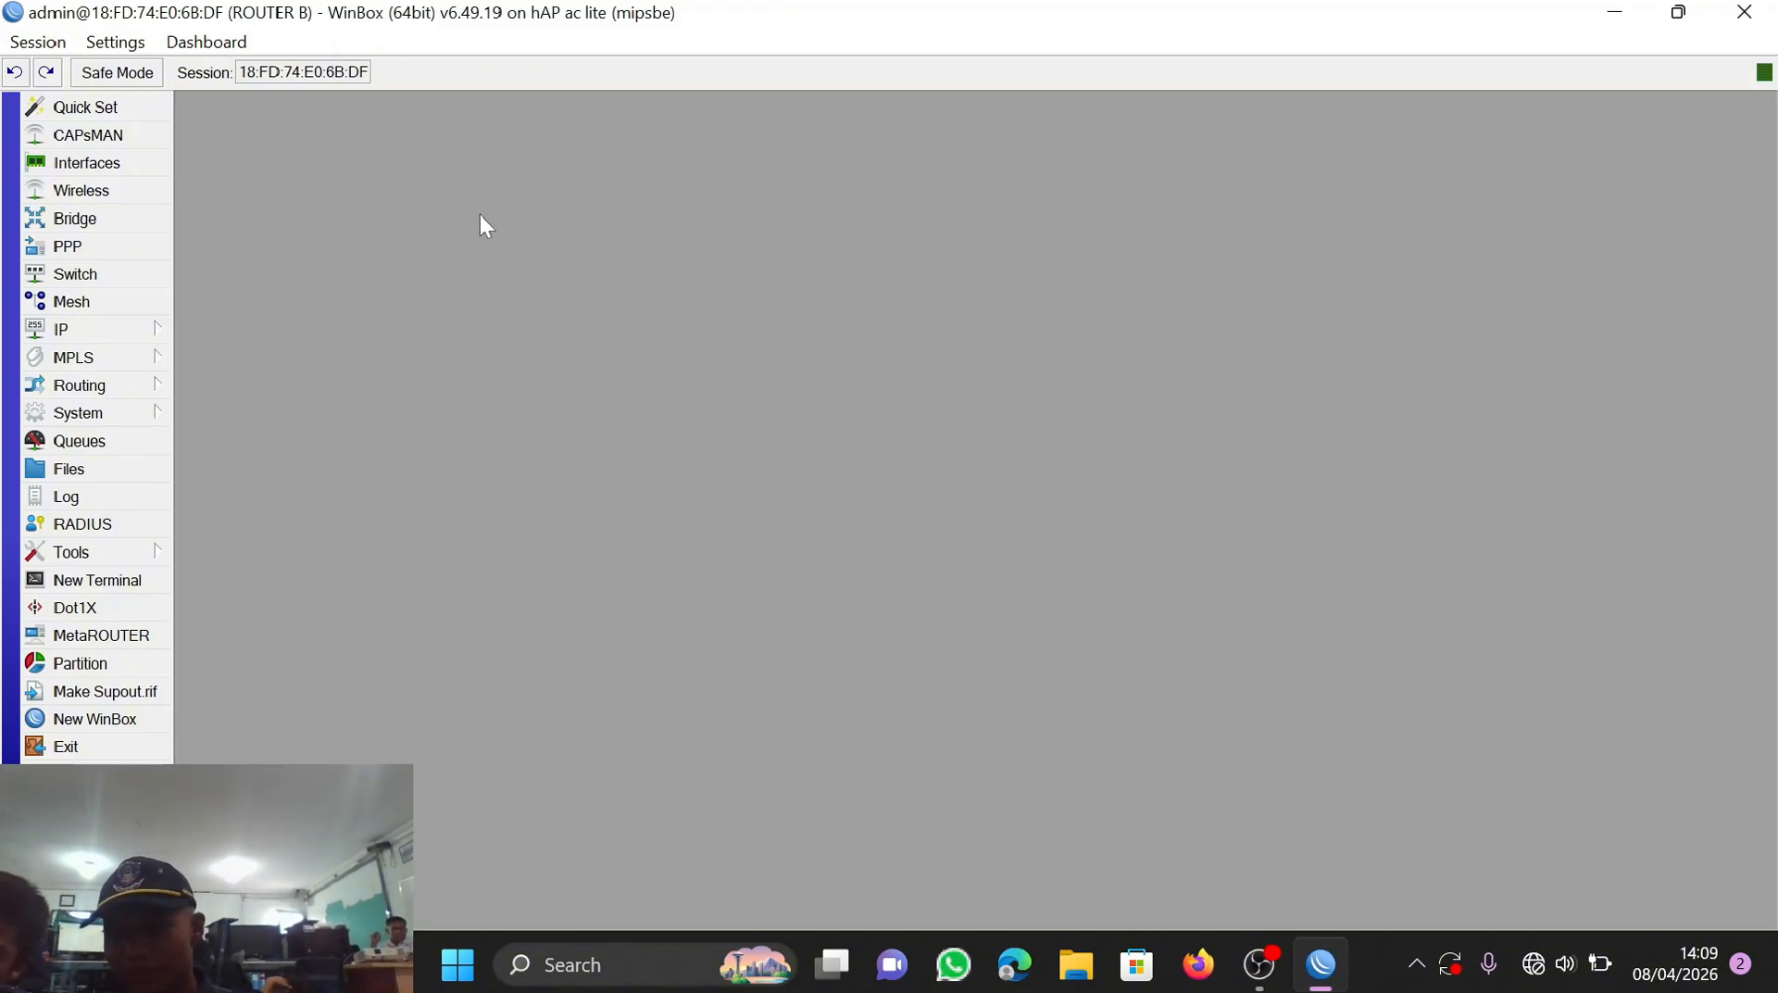
Step: Create a new static route with the destination address 192.168.30.0/24
{"action": "left_click", "coordinate": [129, 331]}
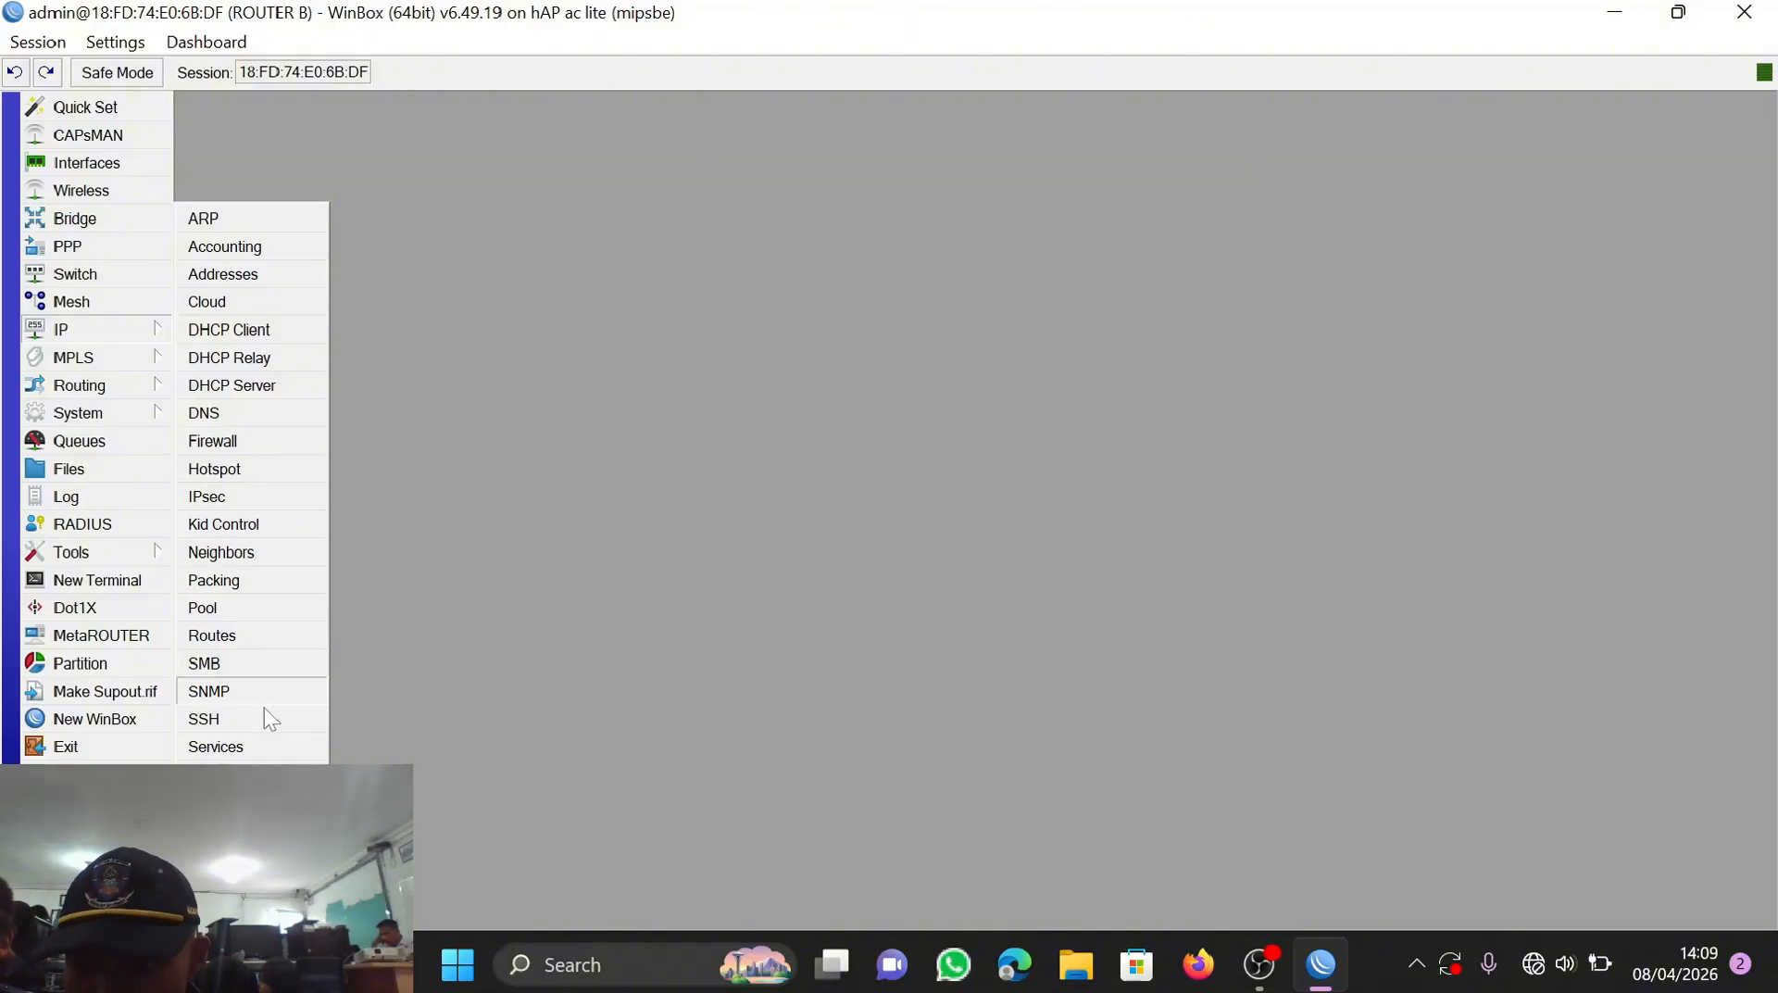
{"action": "left_click", "coordinate": [263, 636]}
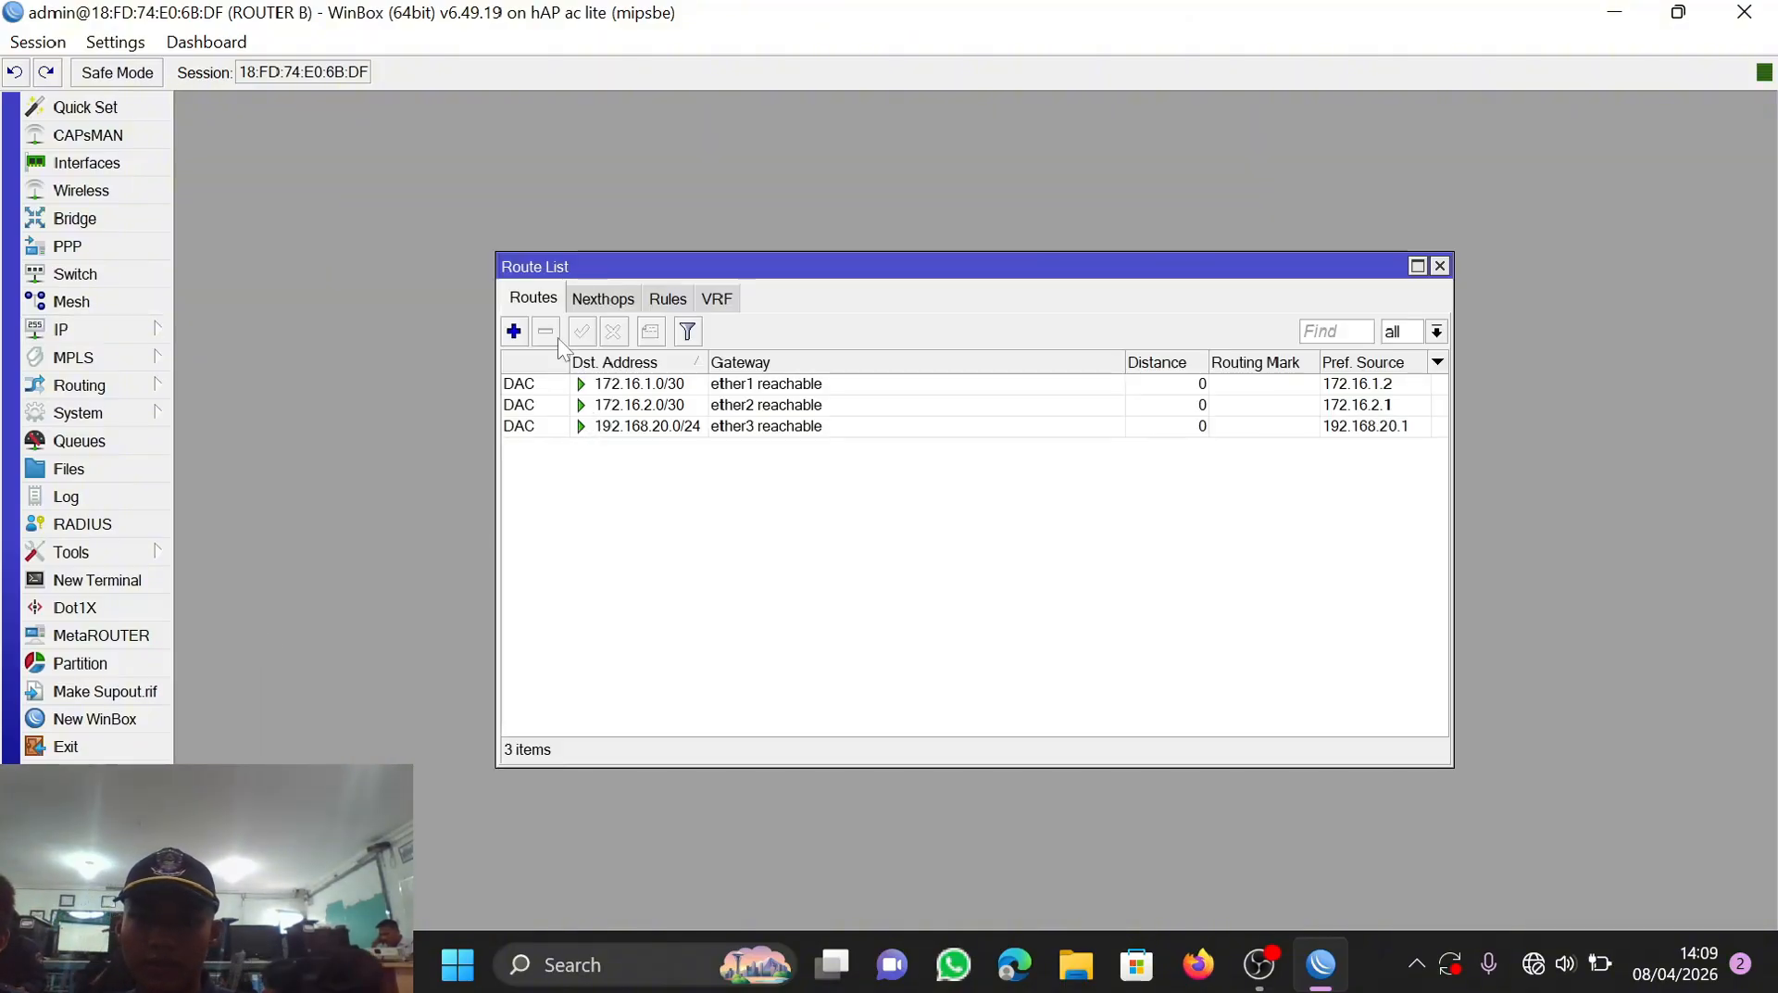
{"action": "left_click", "coordinate": [514, 332]}
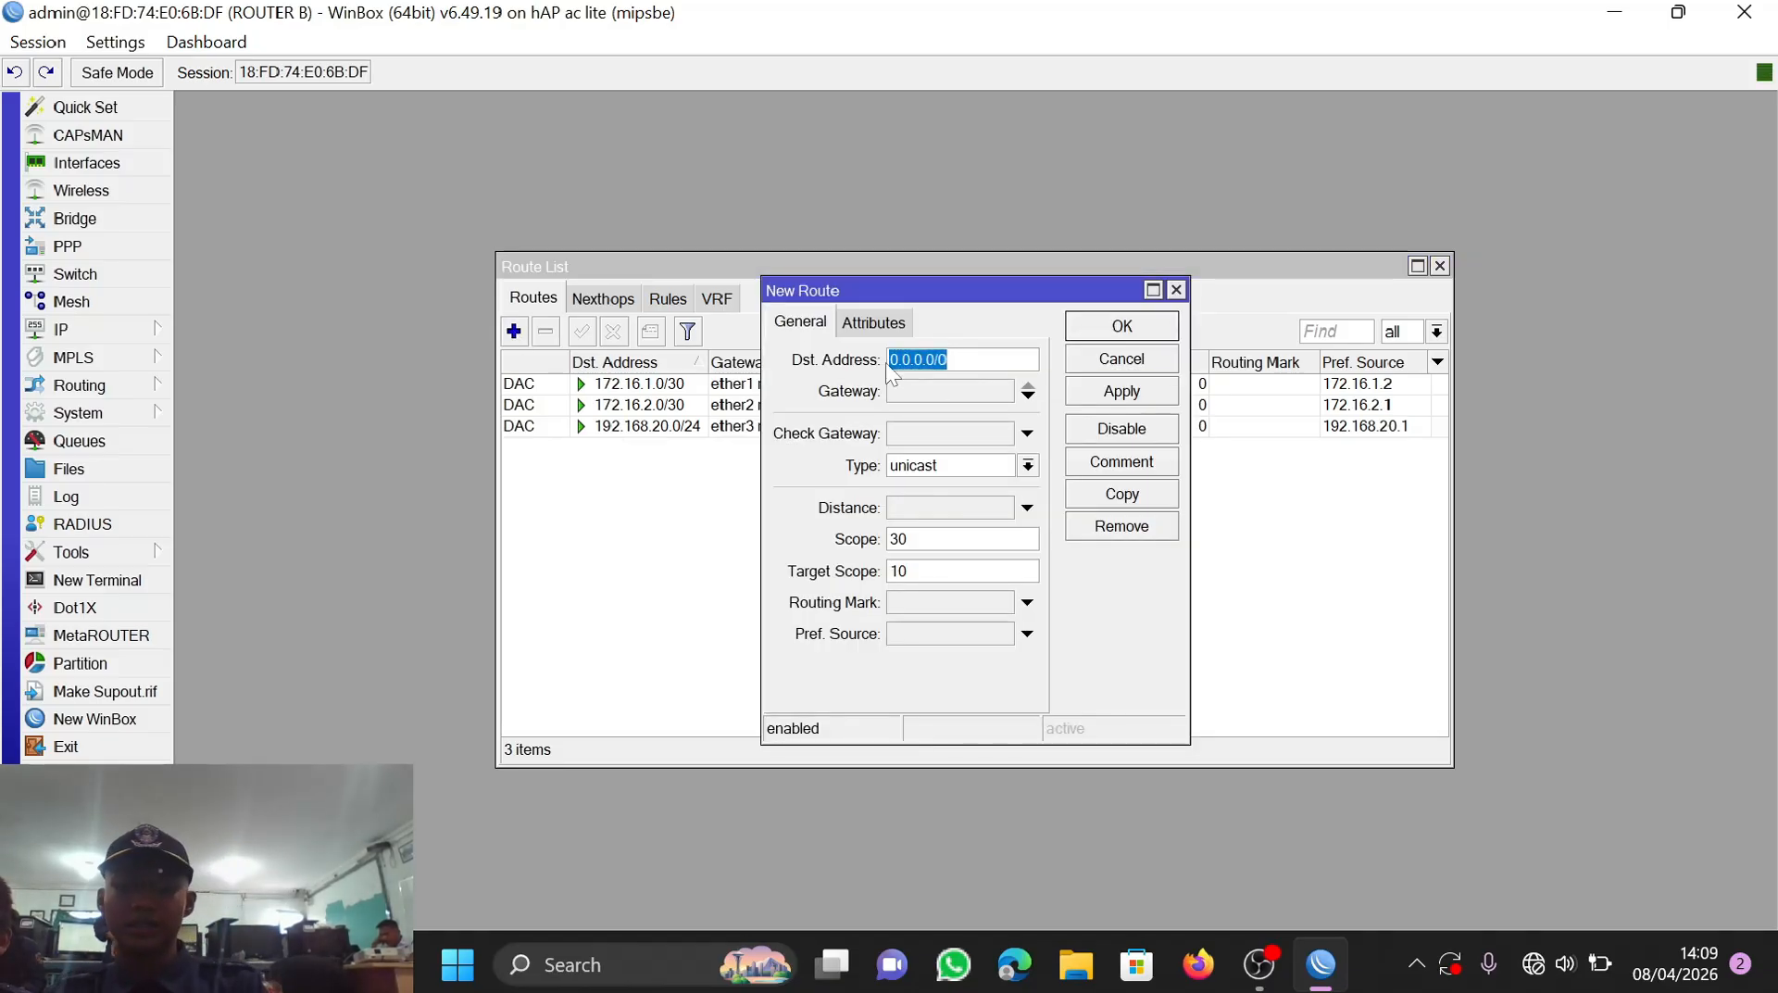
{"action": "type", "text": "1"}
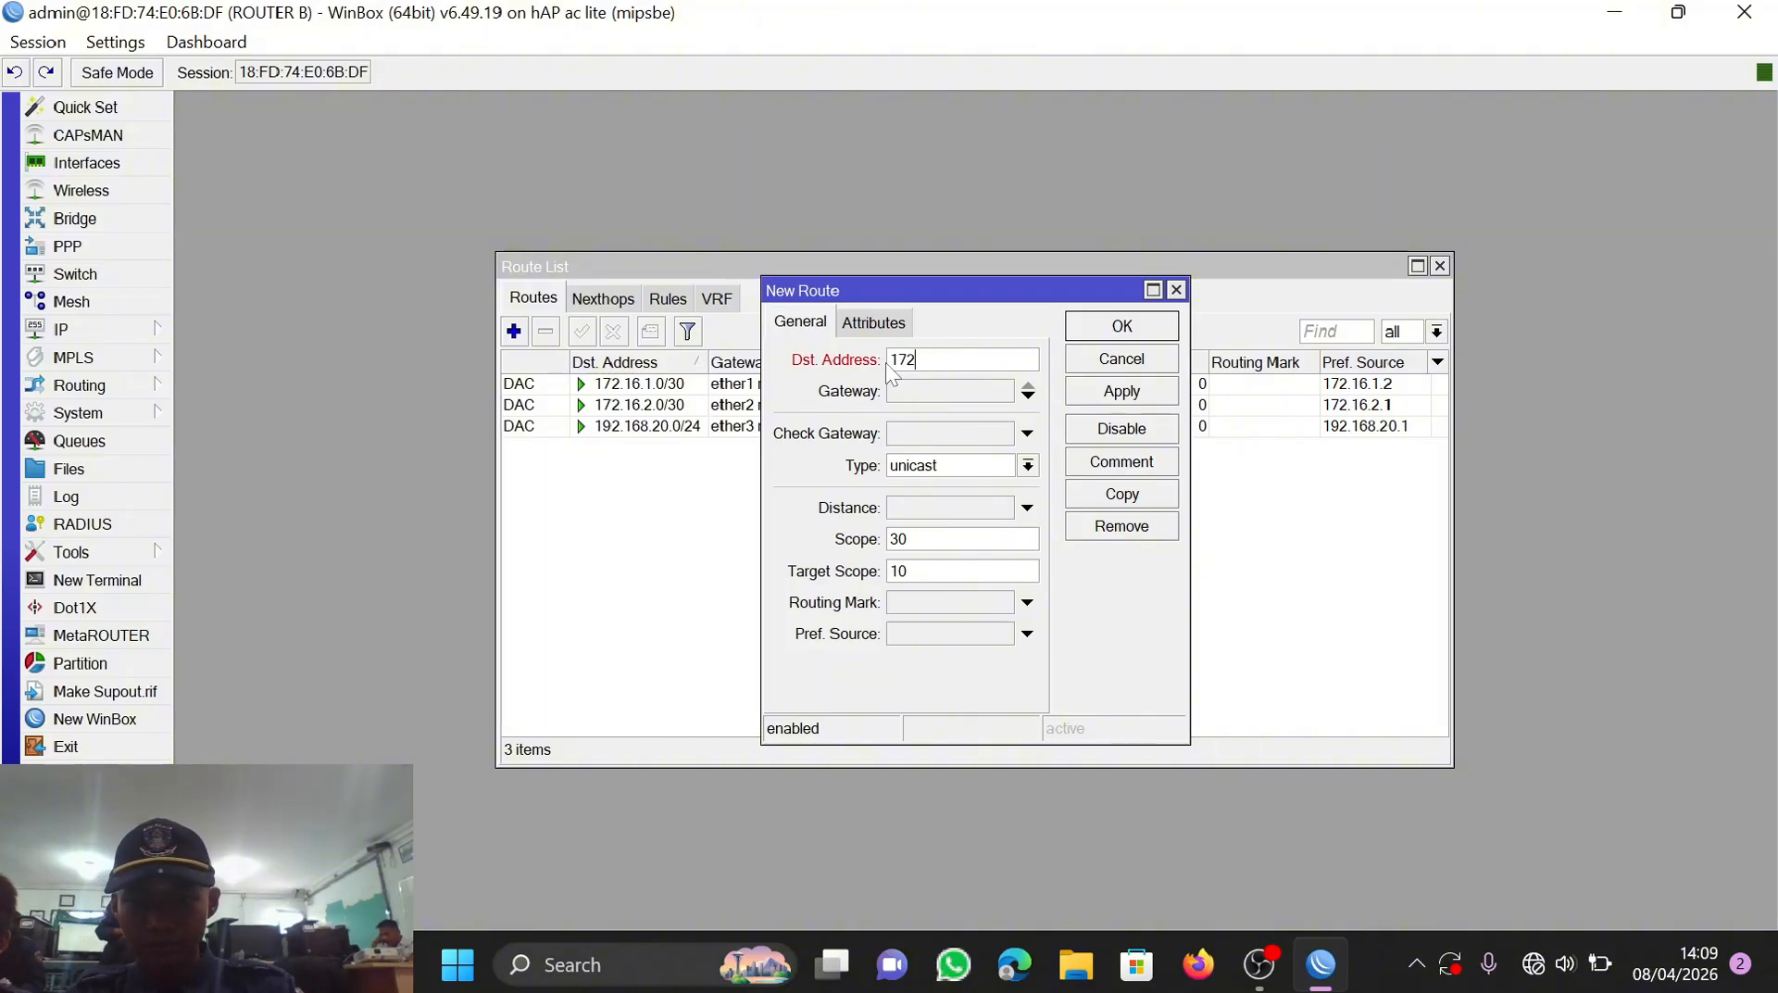
{"action": "type", "text": "72"}
{"action": "key", "text": "BackSpace"}
{"action": "key", "text": "BackSpace"}
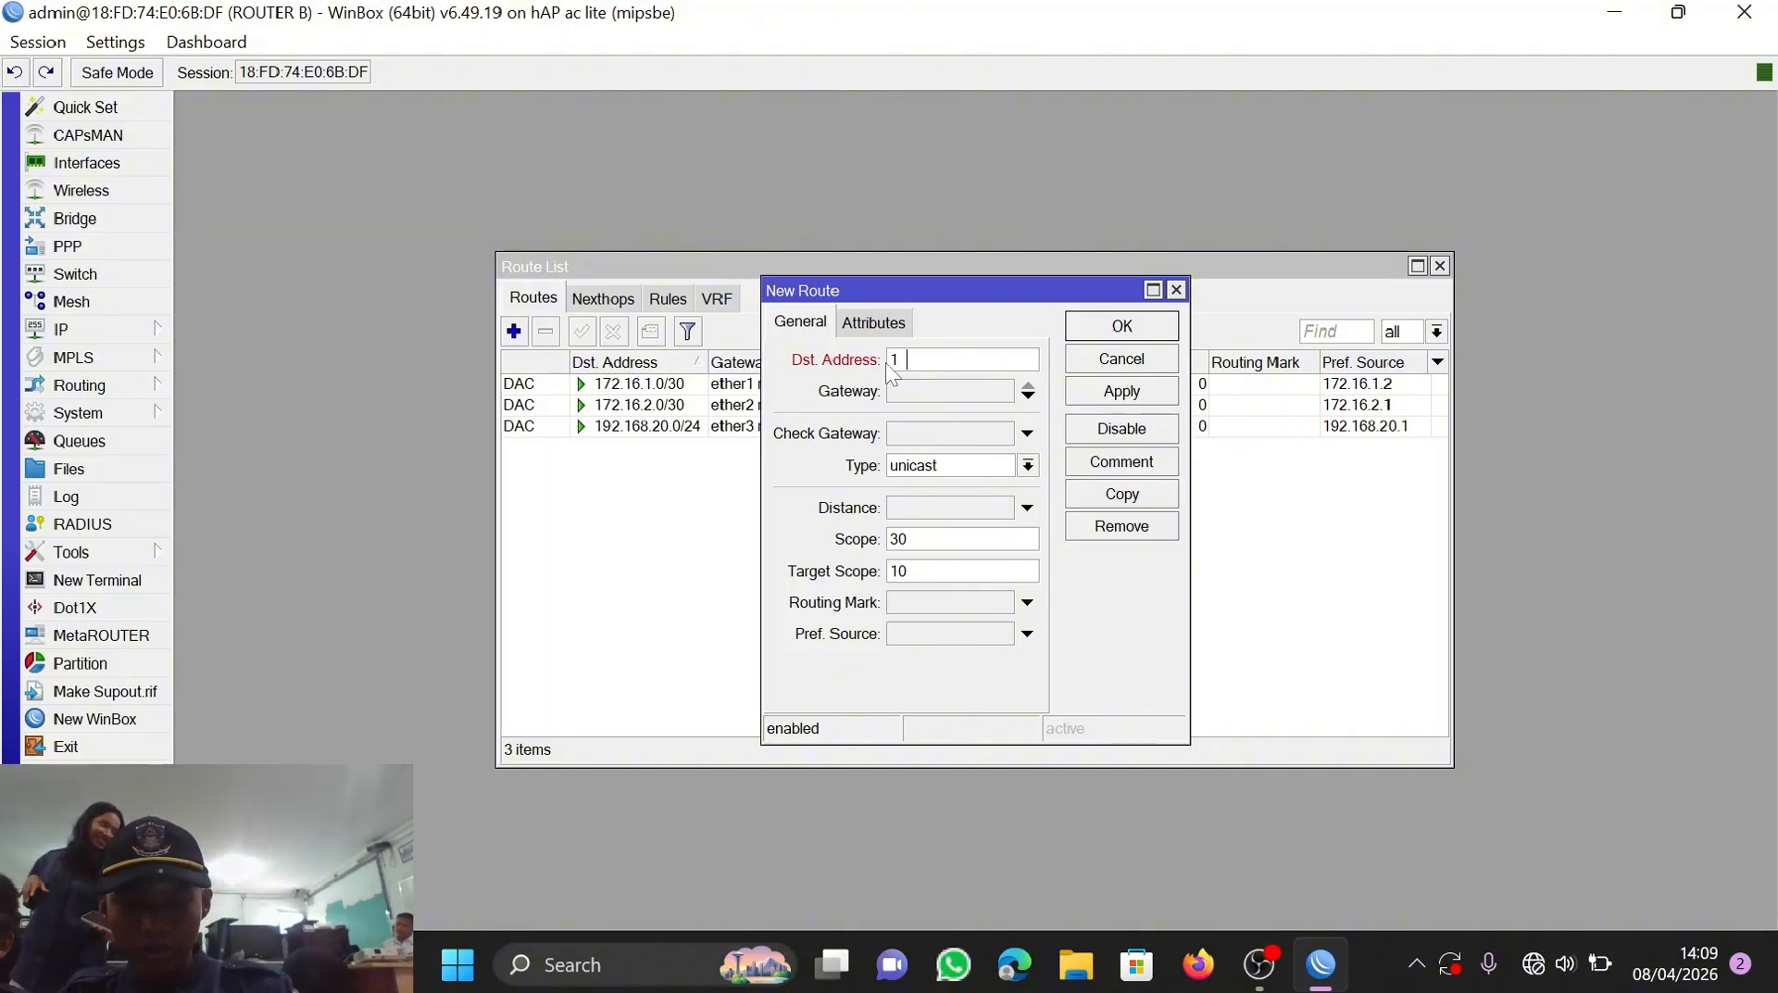
{"action": "type", "text": "92.168."}
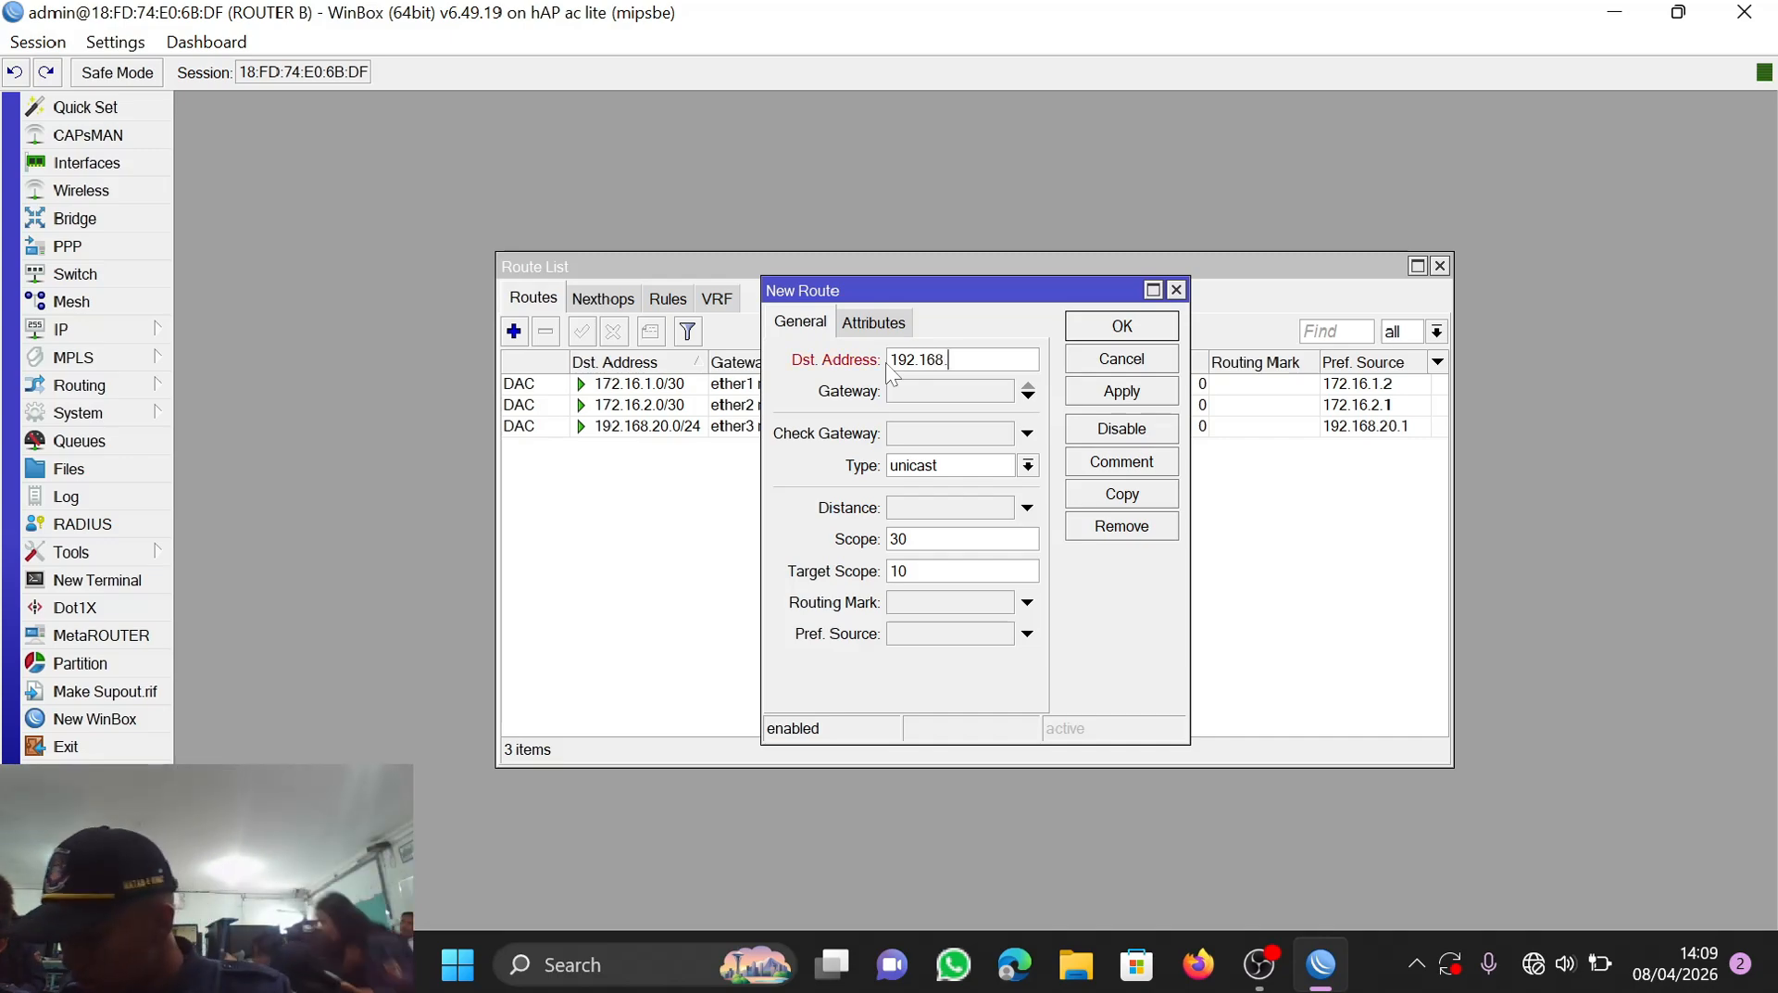
{"action": "type", "text": "30."}
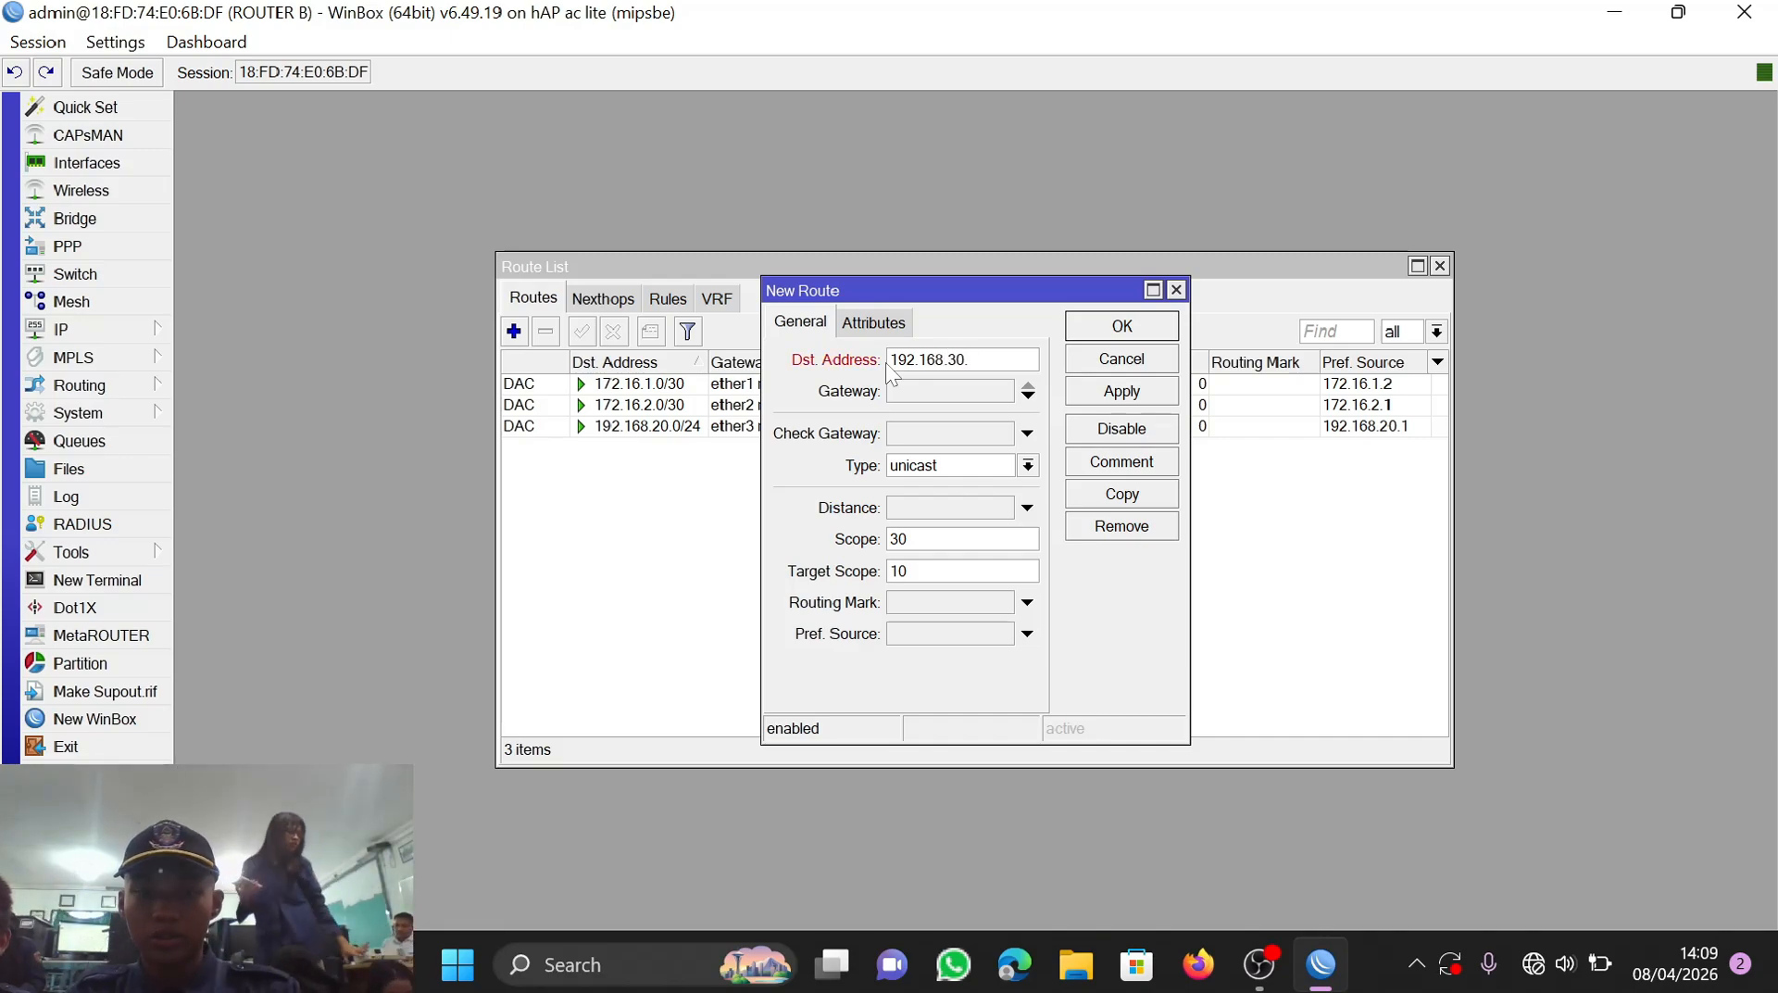
{"action": "type", "text": "0/"}
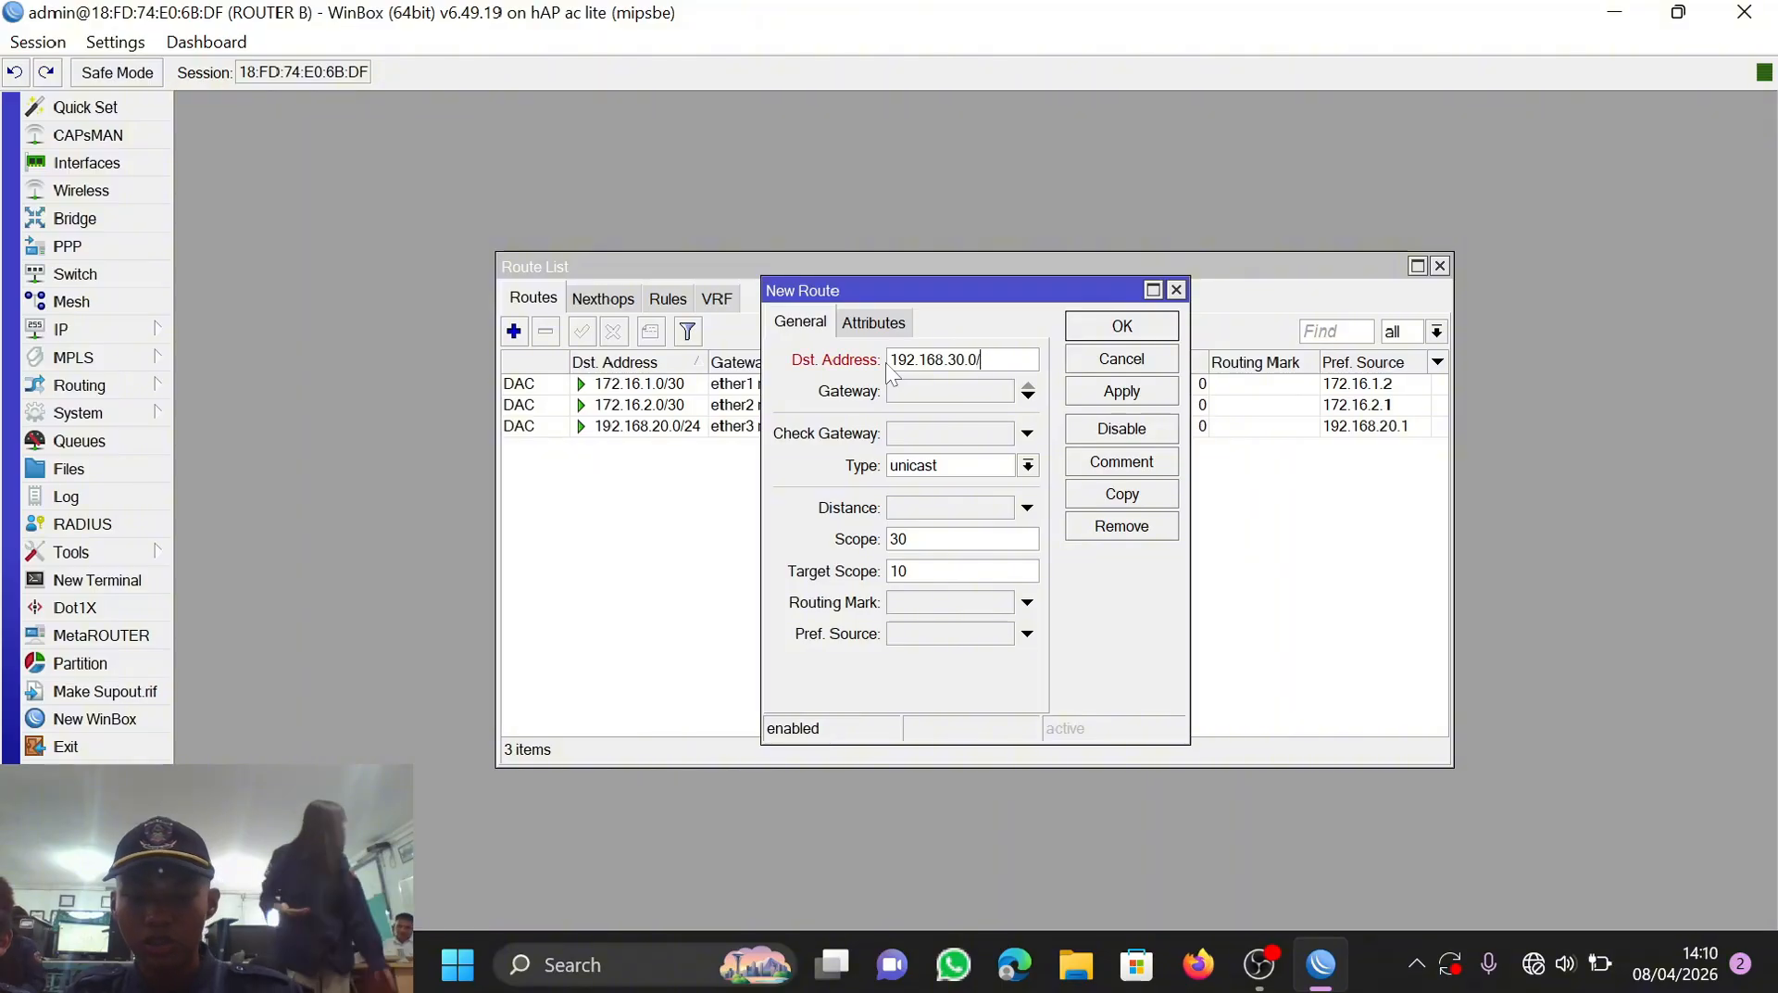
{"action": "type", "text": "24"}
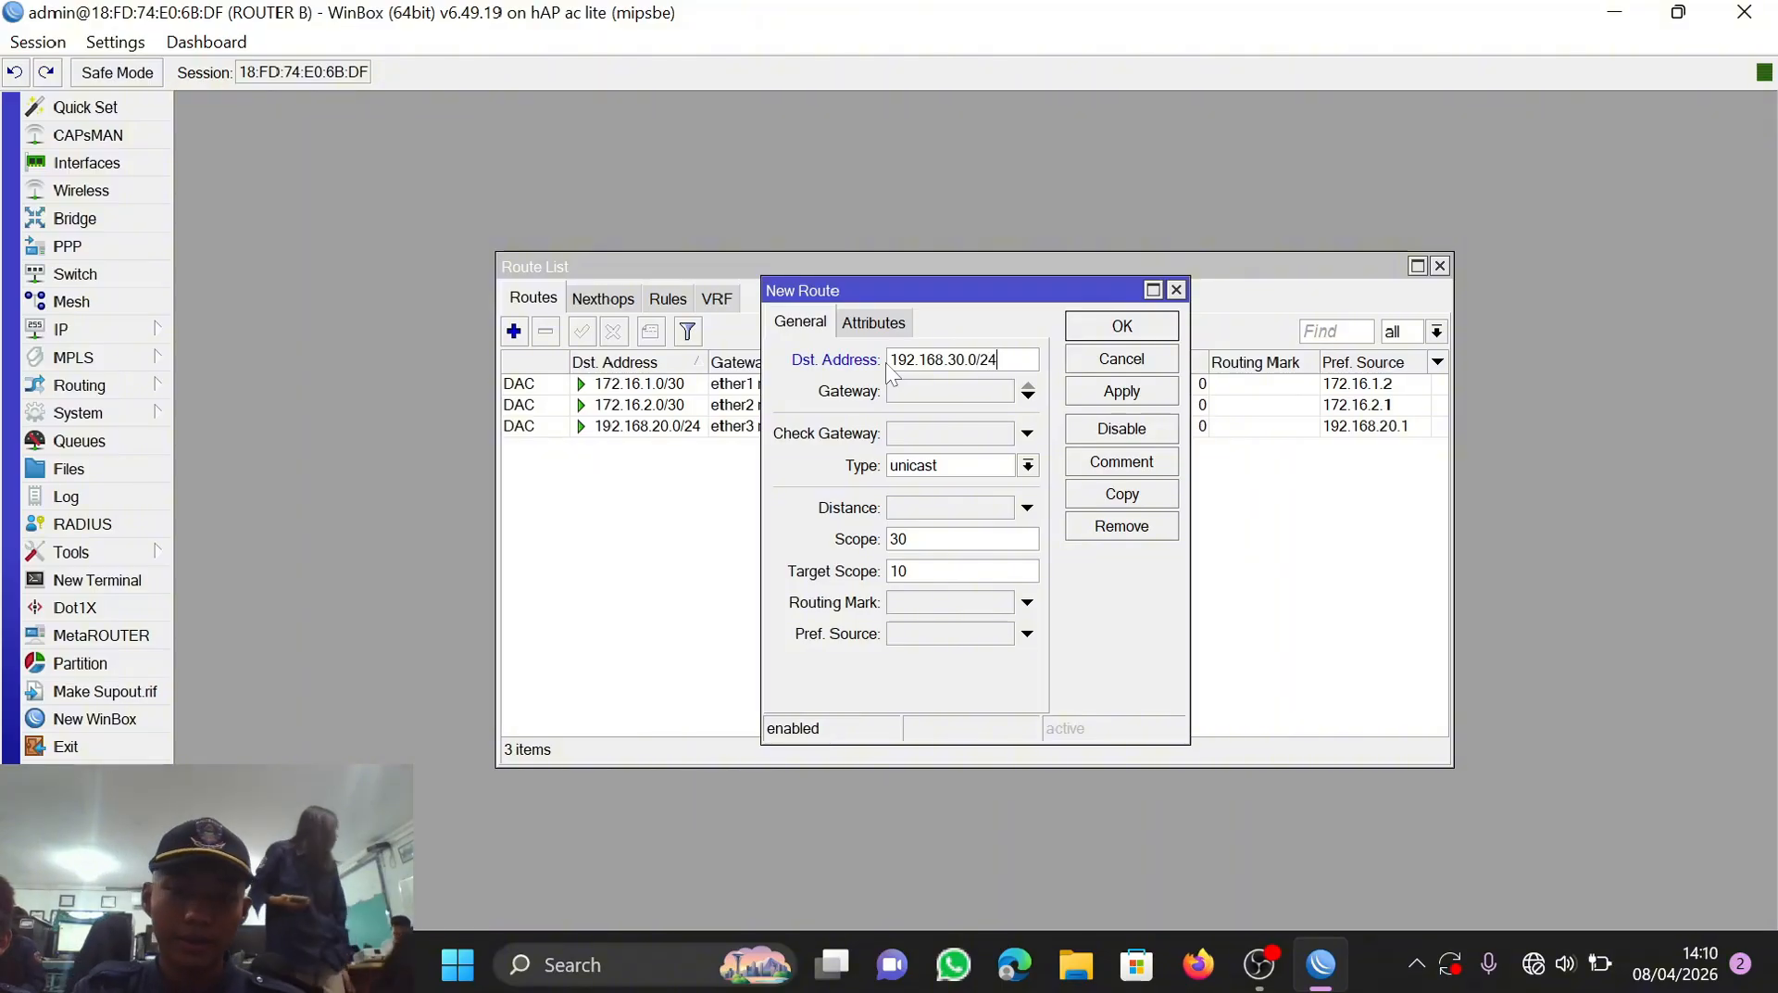
Step: Set the new 192.168.30.0/24 route's gateway to 172.16.2.1 and apply the route
{"action": "left_click", "coordinate": [1027, 395]}
{"action": "type", "text": "17"}
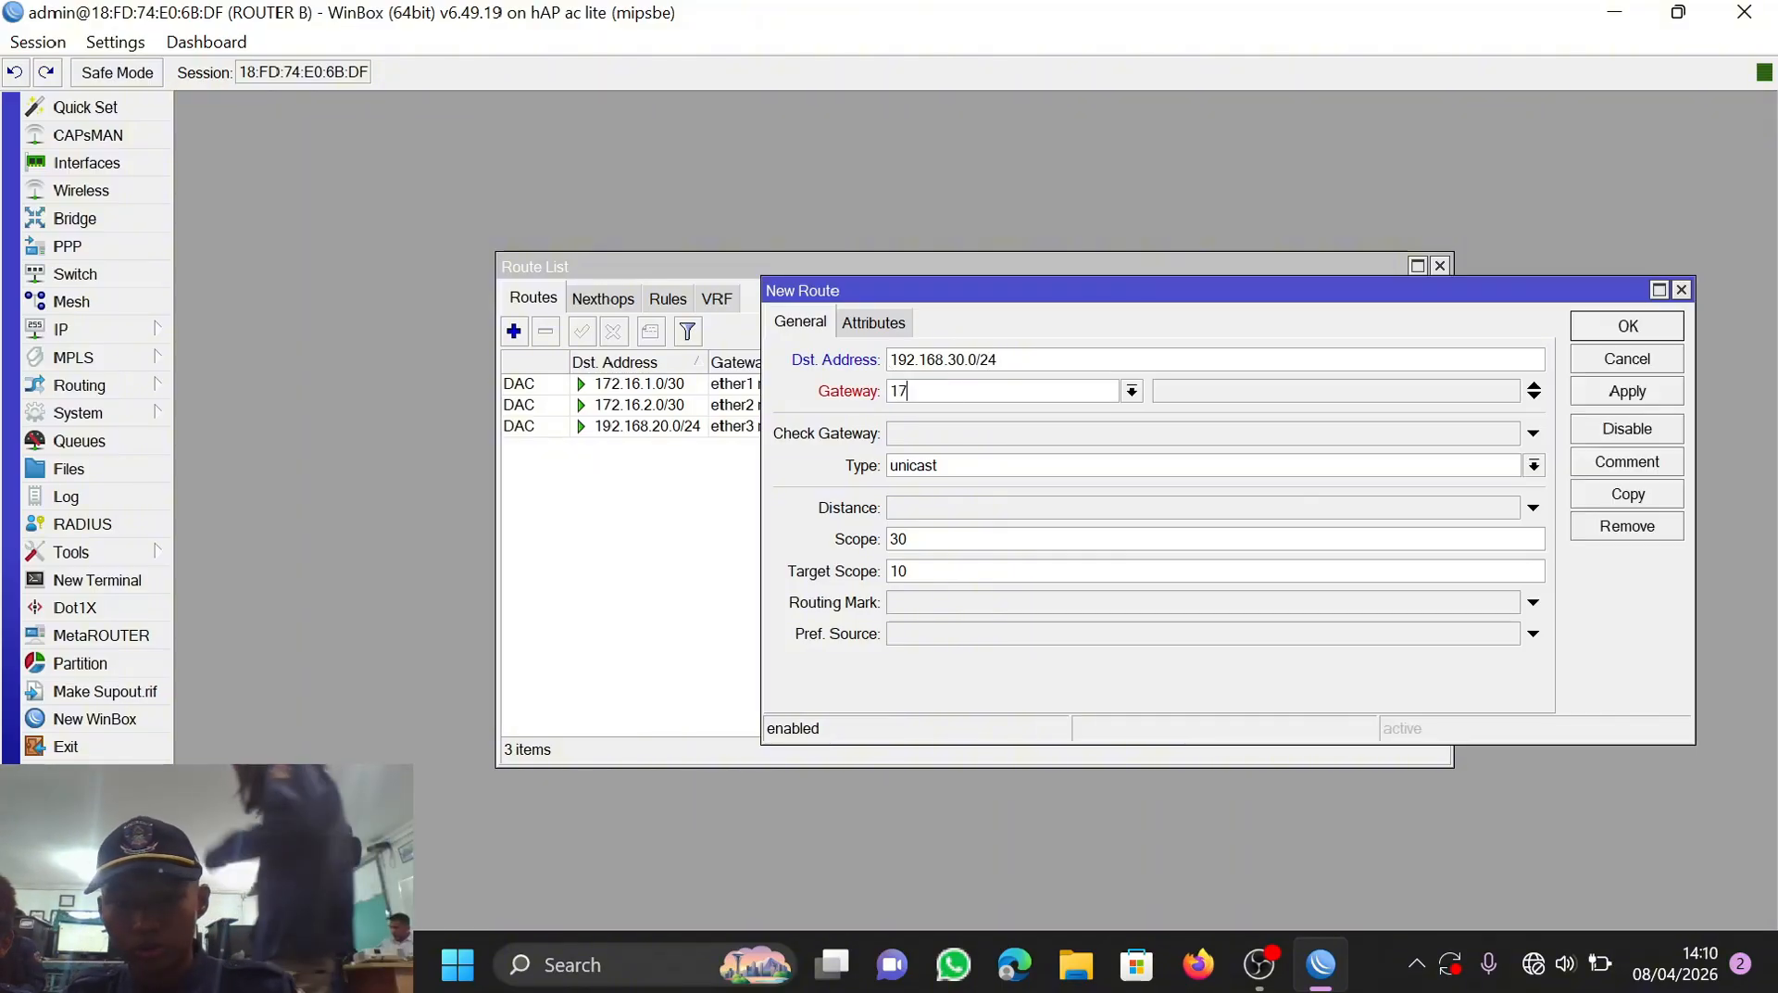
{"action": "type", "text": "2.16.2.1"}
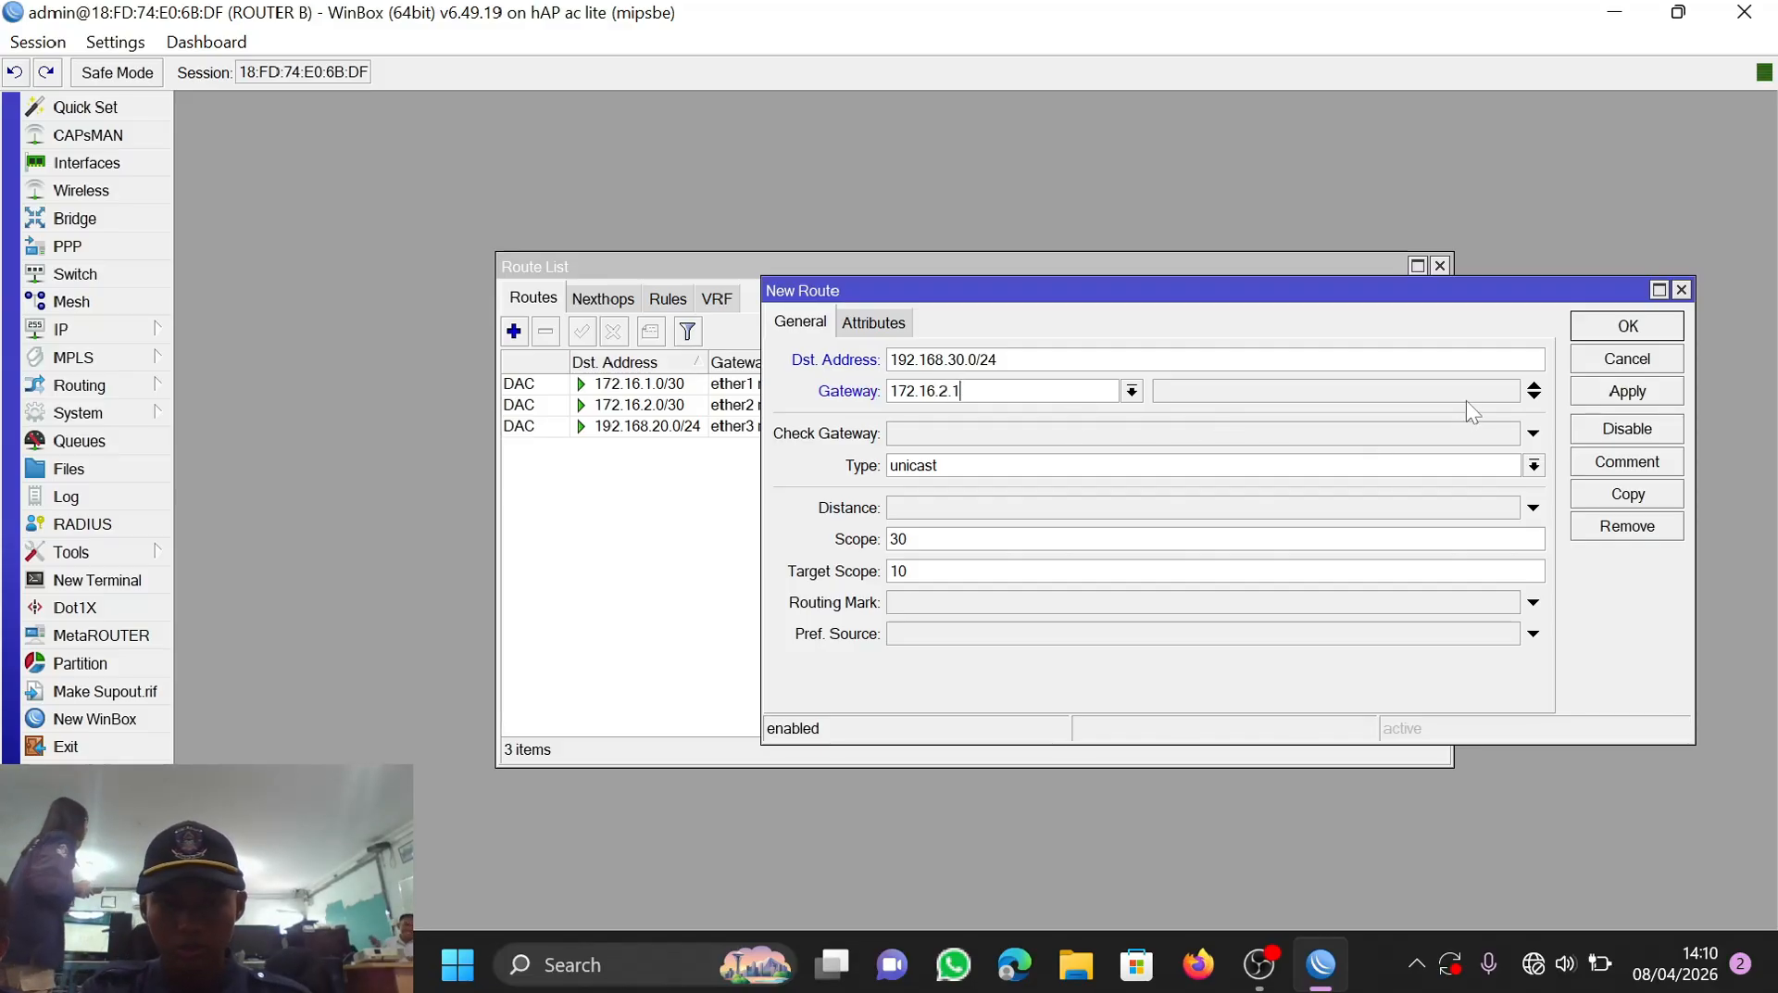
{"action": "left_click", "coordinate": [1637, 392]}
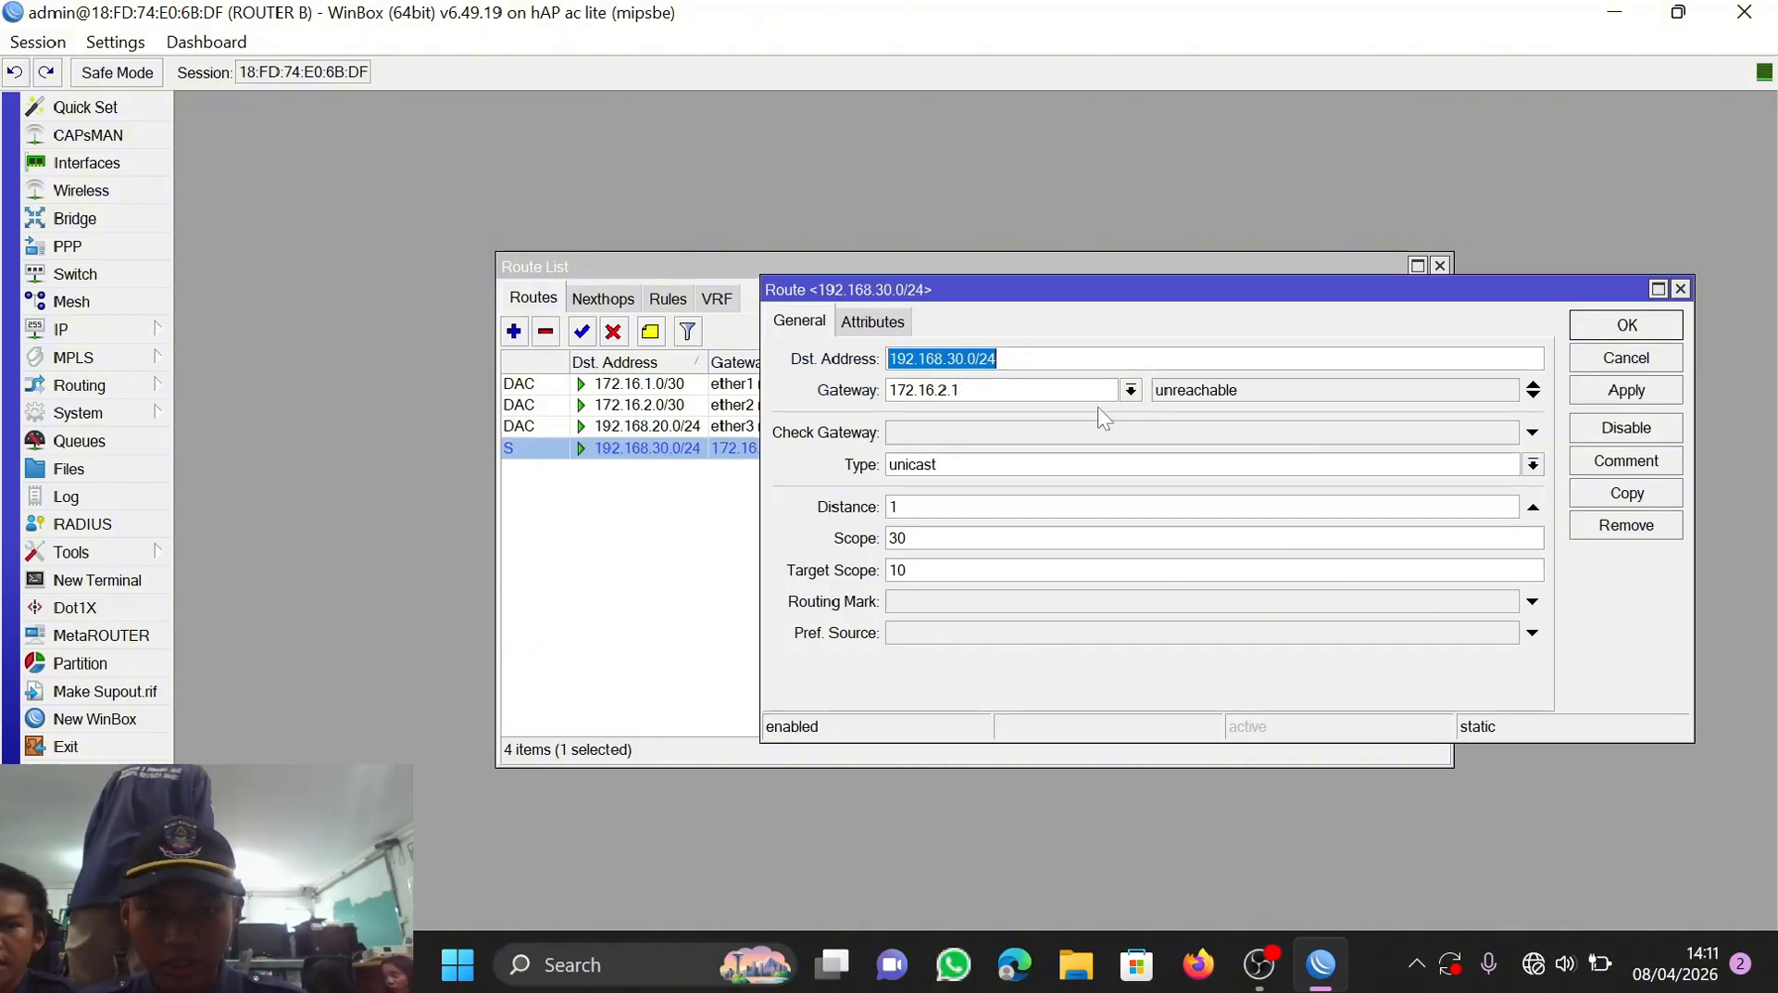
Step: Correct the gateway of the 192.168.30.0/24 route to 172.16.2.2 and save the route
{"action": "left_click", "coordinate": [998, 385]}
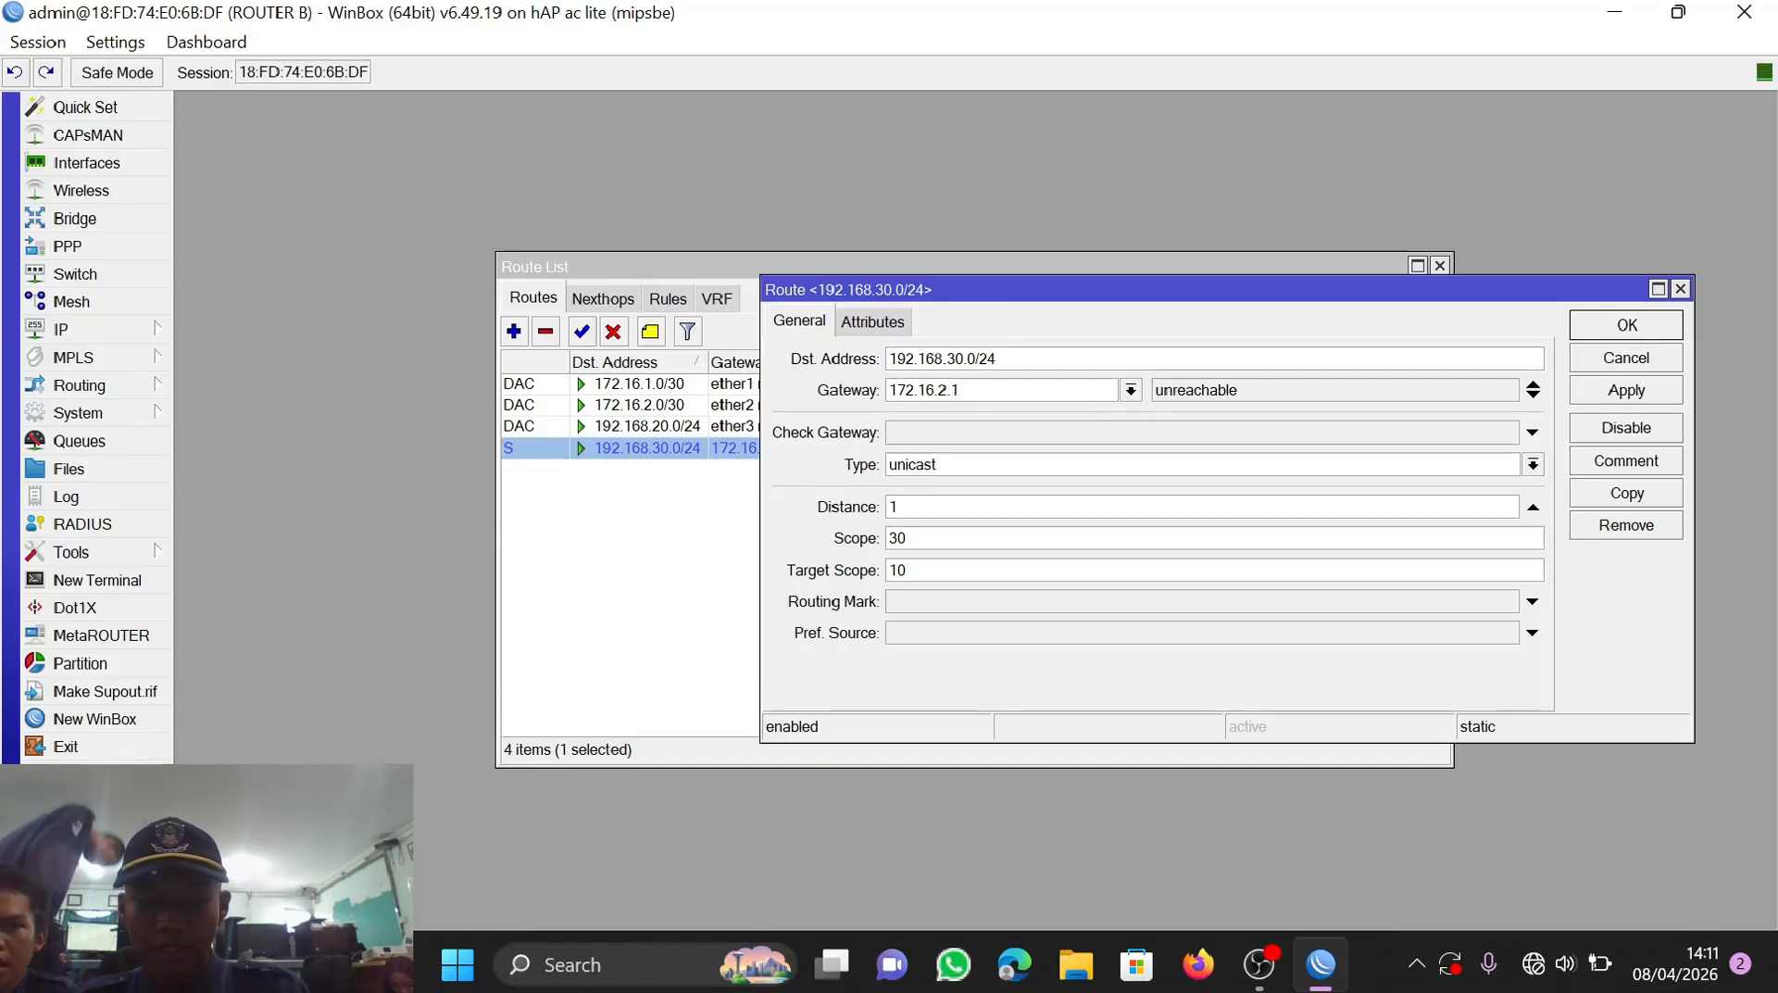
{"action": "key", "text": "BackSpace"}
{"action": "type", "text": "2"}
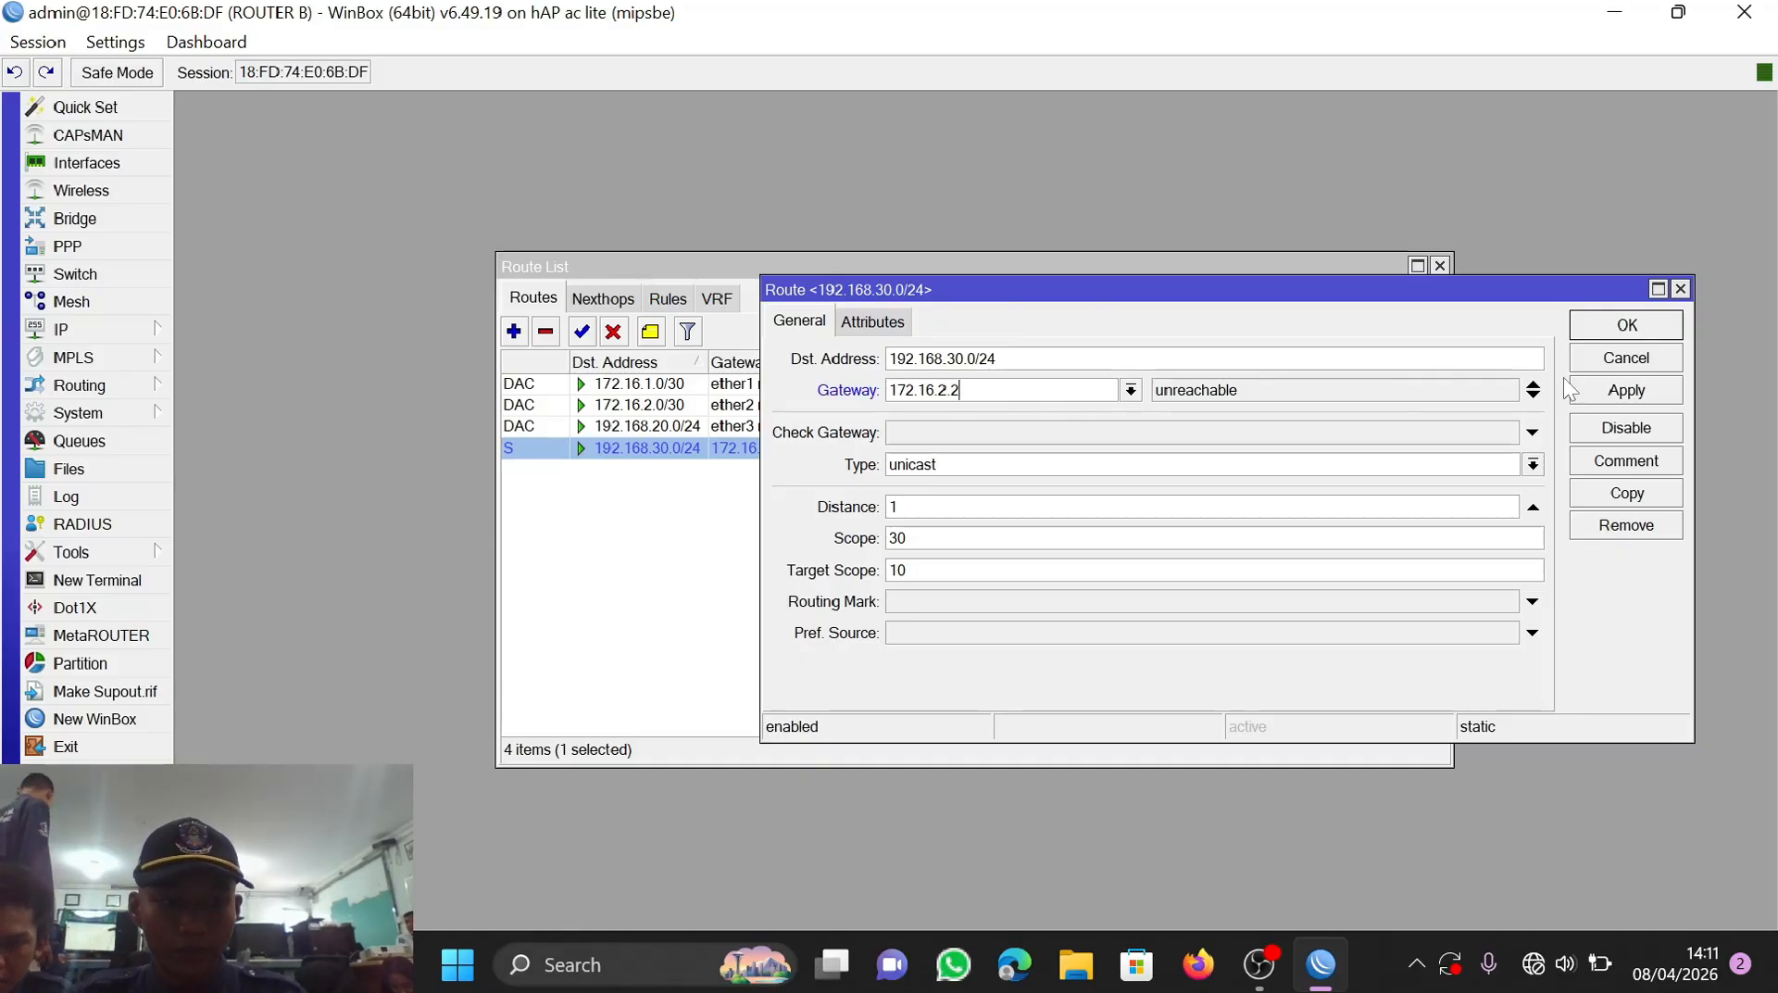
{"action": "left_click", "coordinate": [1605, 390]}
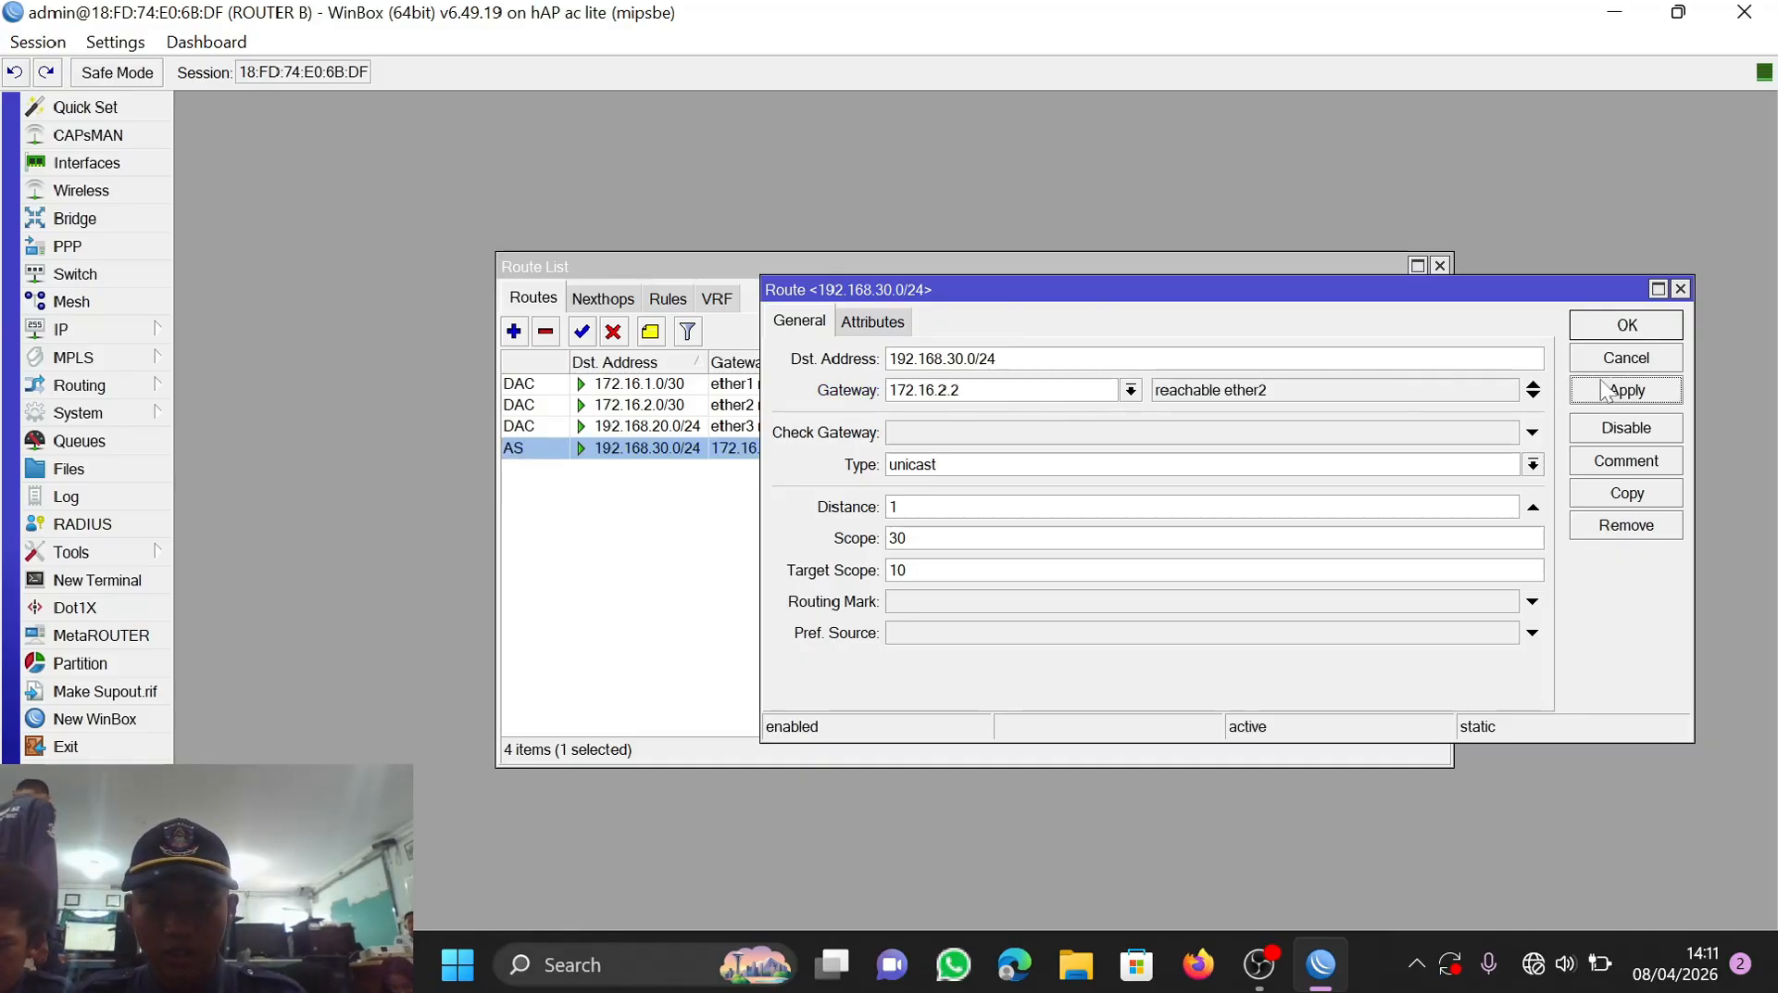
{"action": "left_click", "coordinate": [1626, 326]}
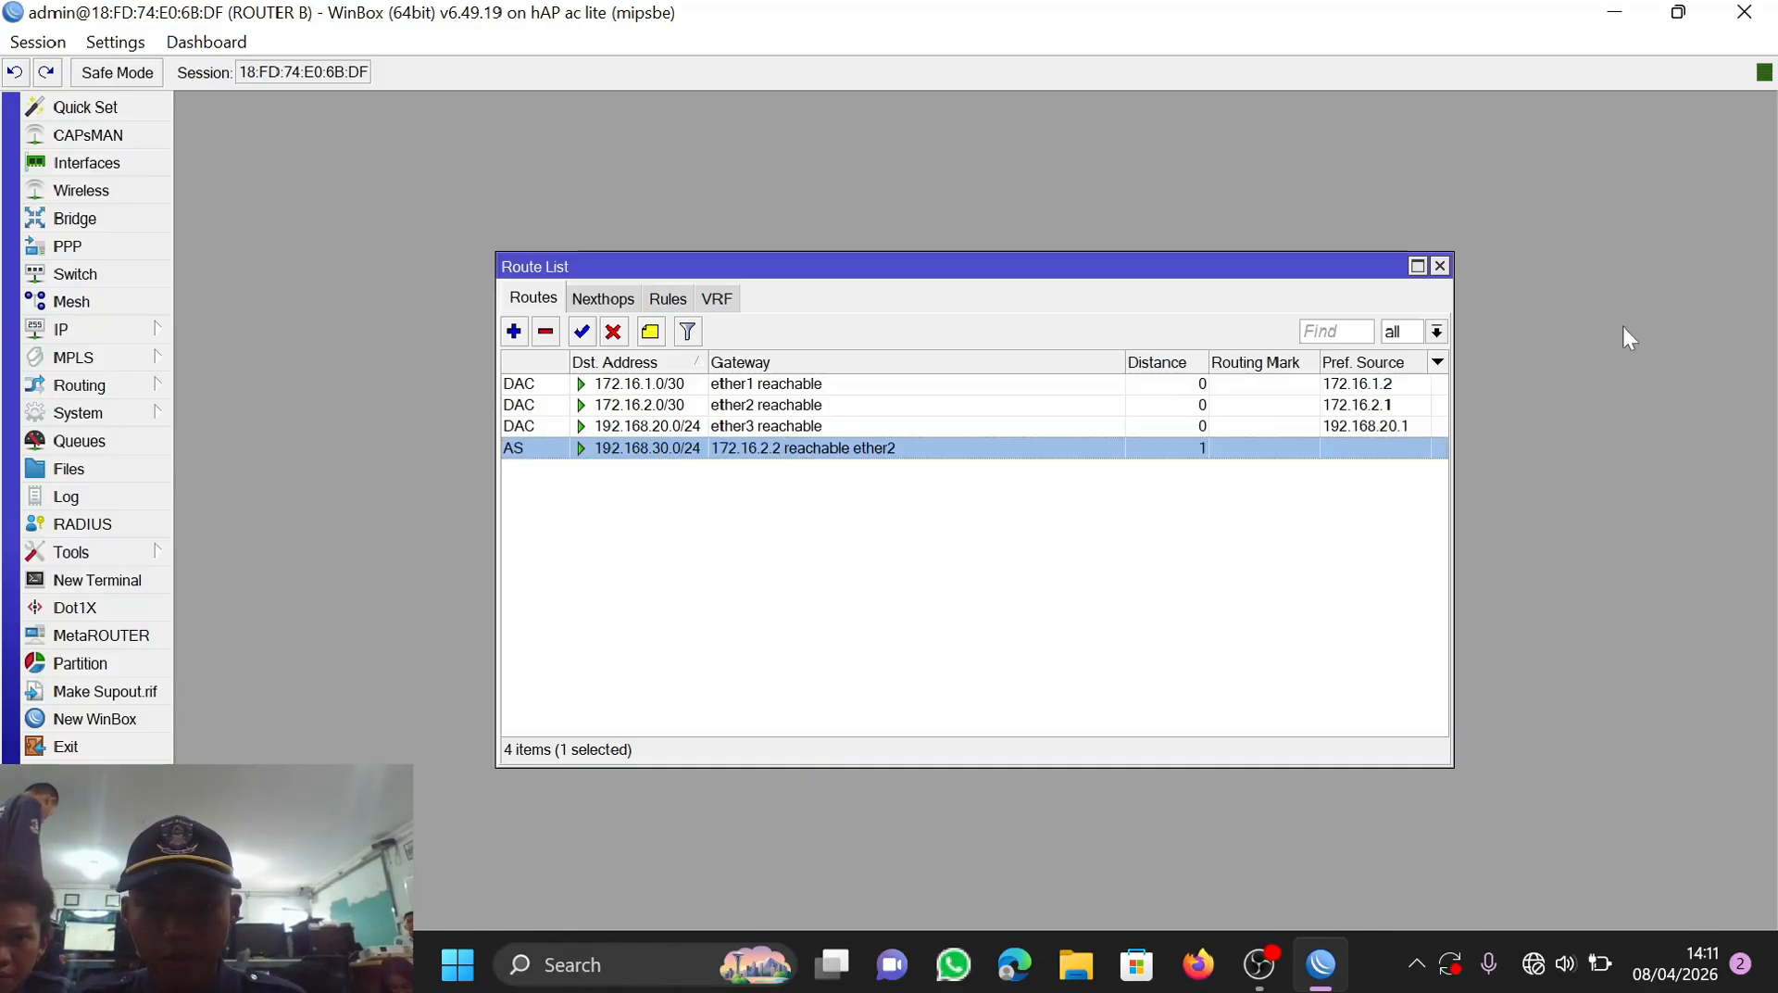
Step: Add a default route for destination 0.0.0.0/0 with gateway 172.16.1.1 and save it
{"action": "left_click", "coordinate": [514, 332]}
{"action": "left_click", "coordinate": [1032, 389]}
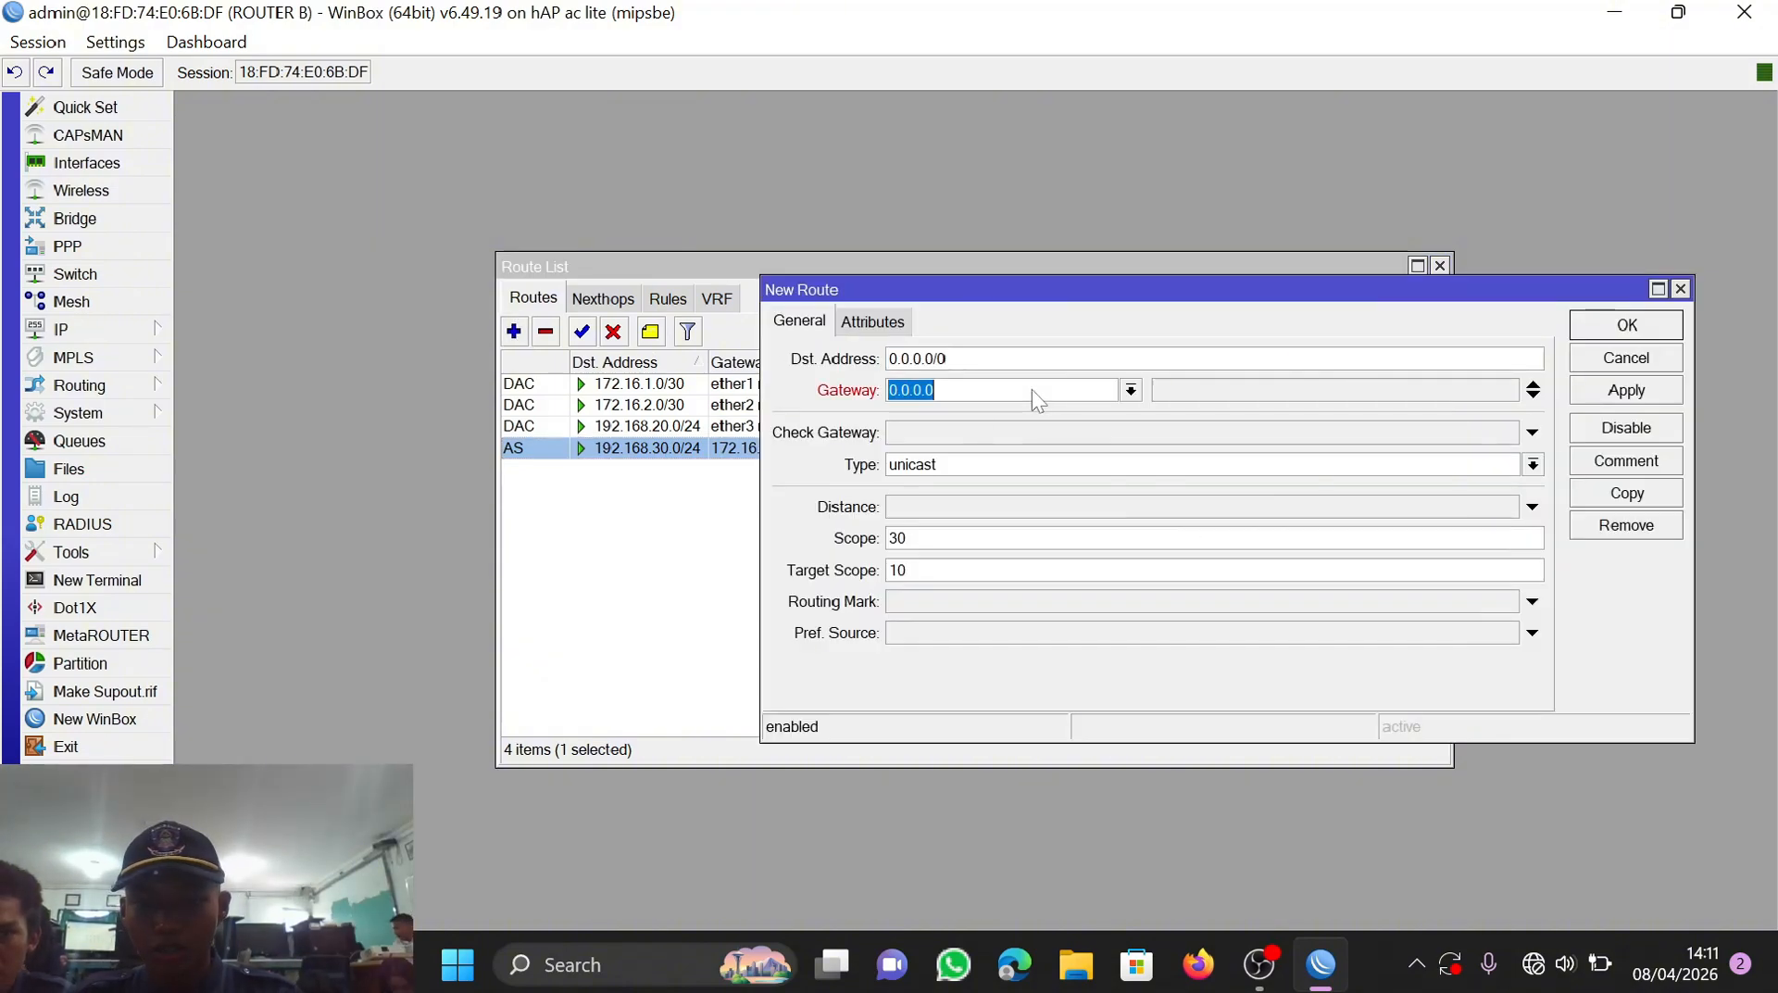
{"action": "type", "text": "17"}
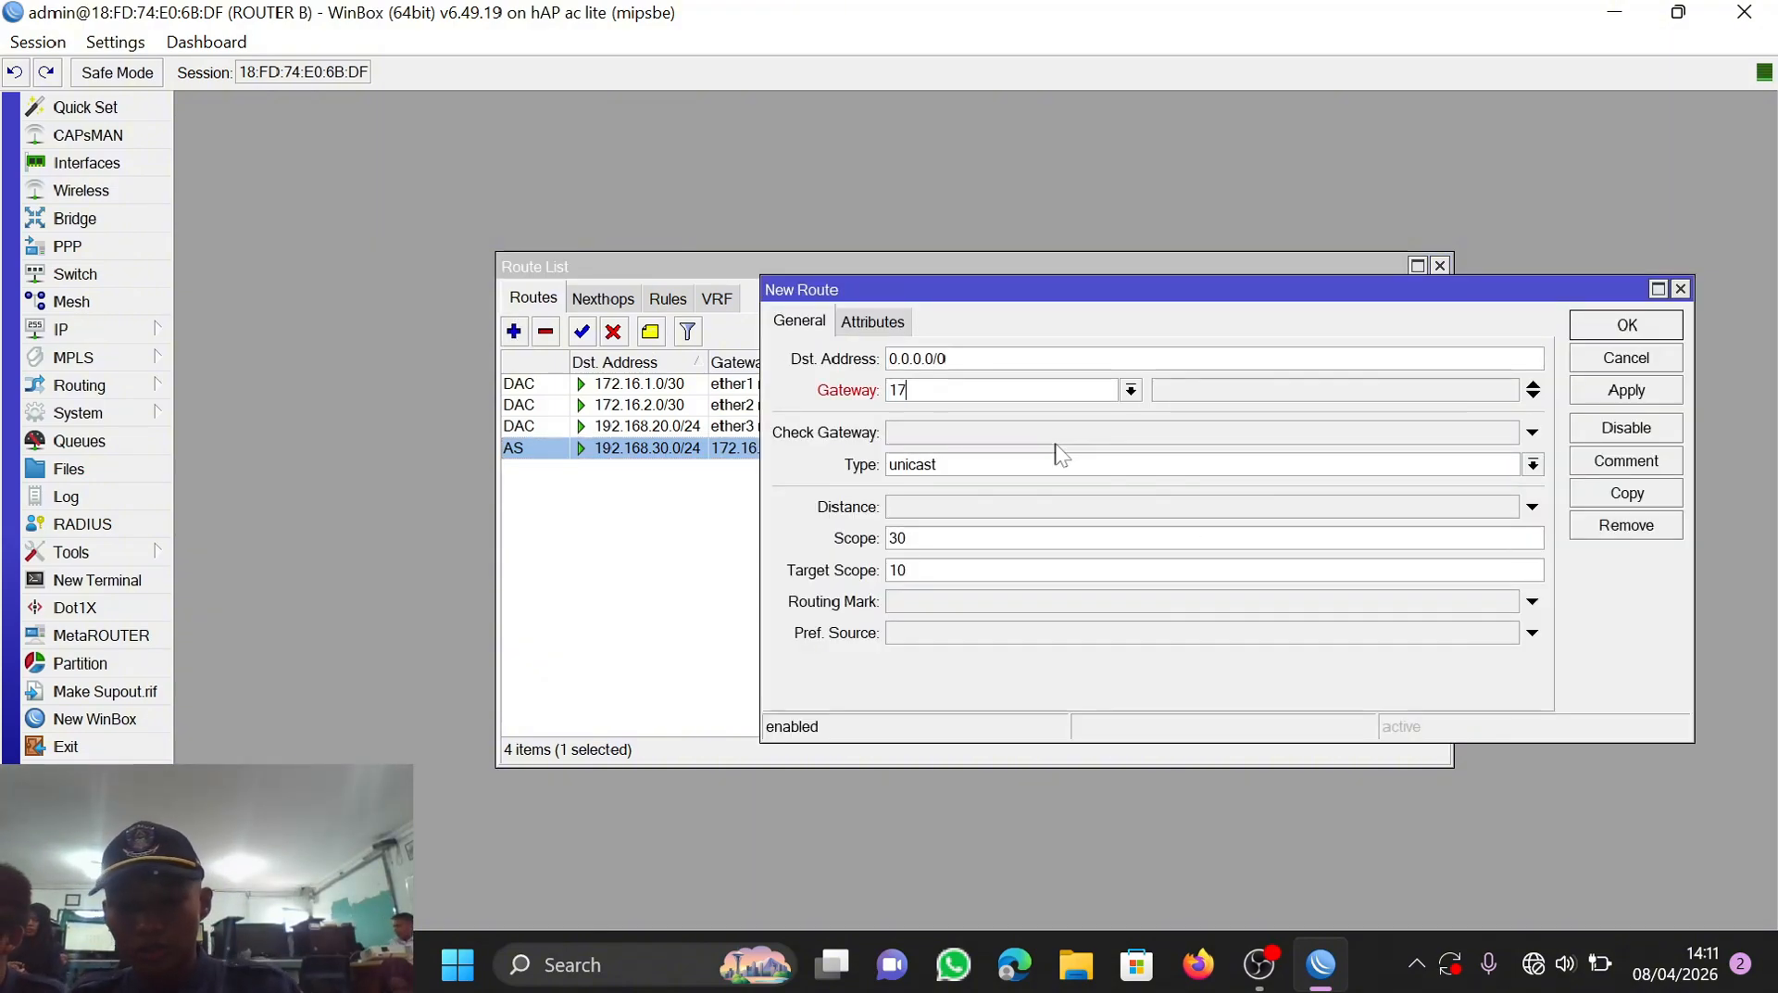
{"action": "type", "text": "2.16"}
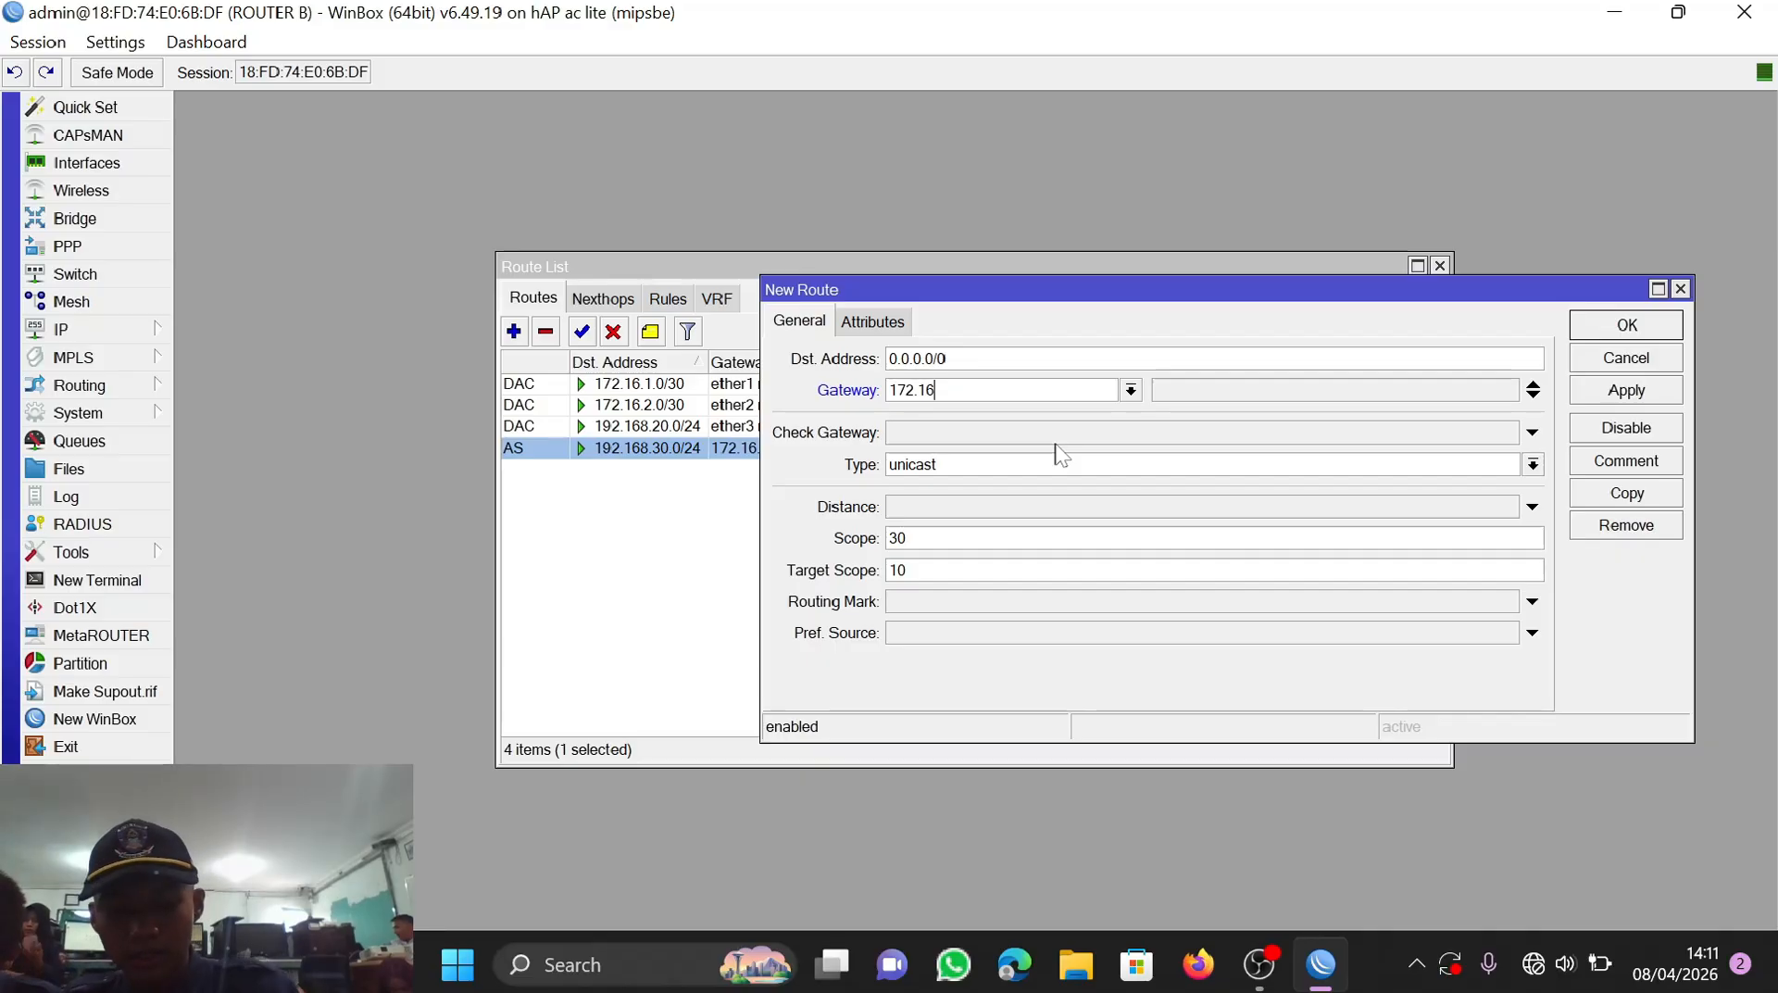
{"action": "type", "text": ".1.1"}
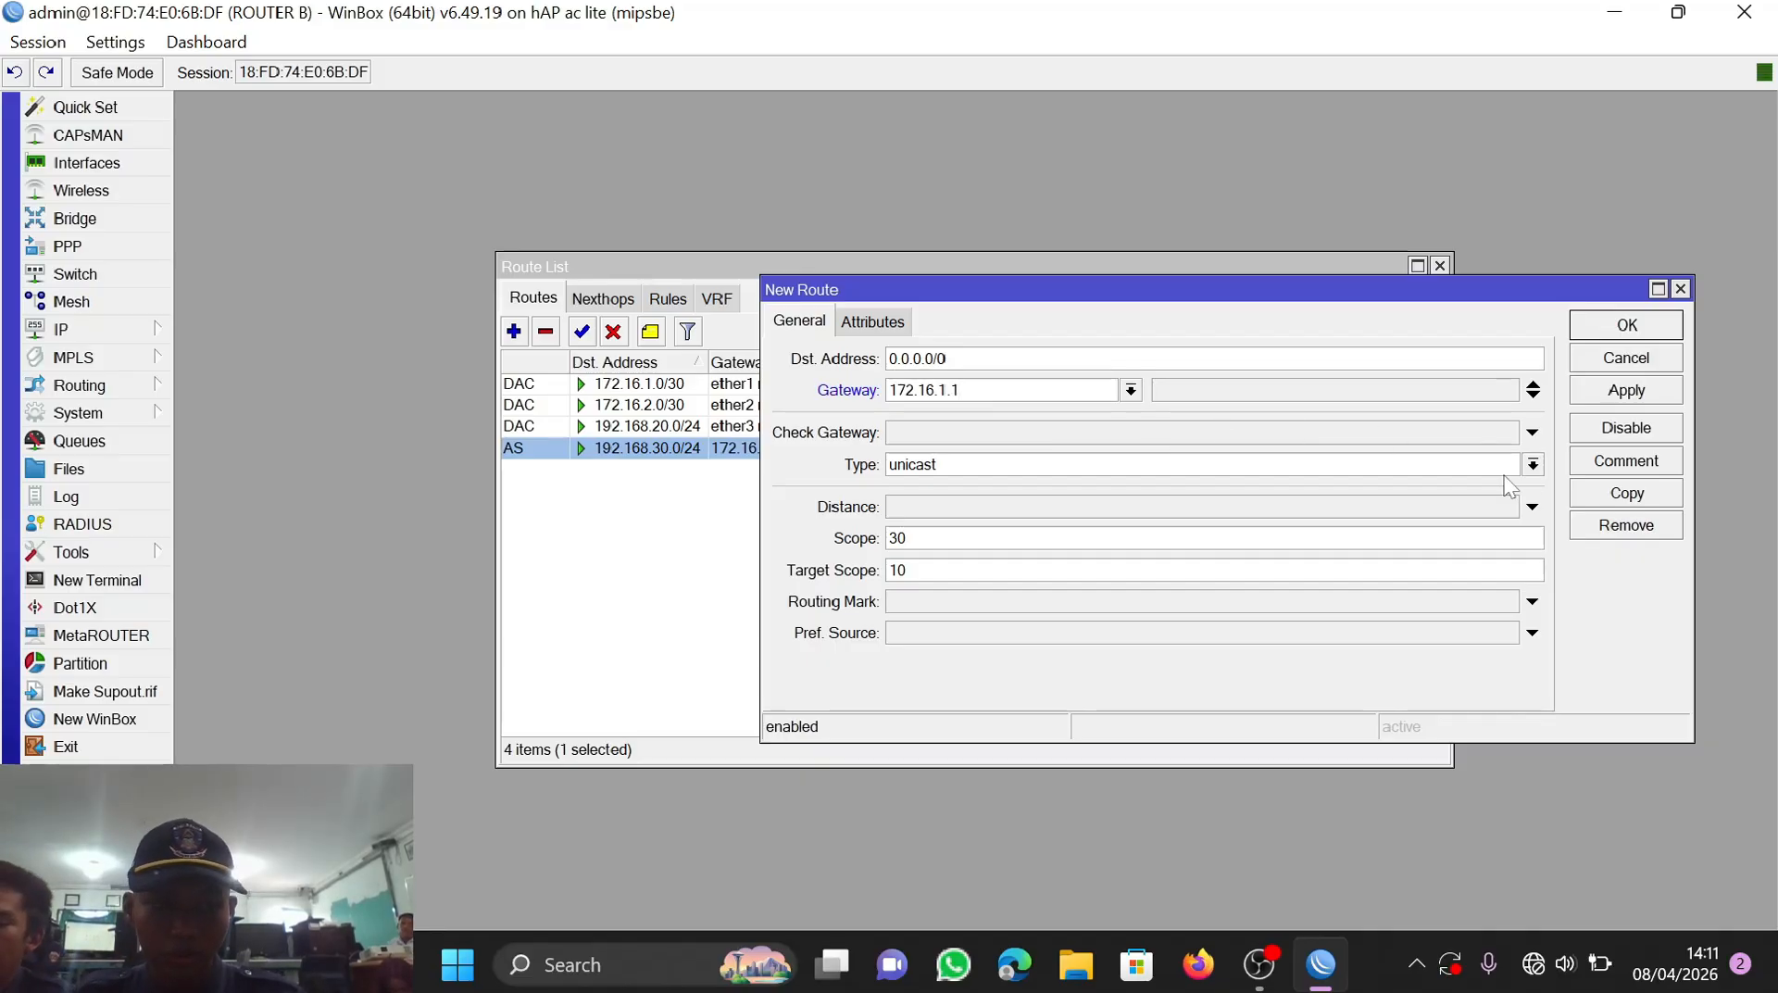
{"action": "left_click", "coordinate": [1627, 393]}
{"action": "left_click", "coordinate": [1613, 324]}
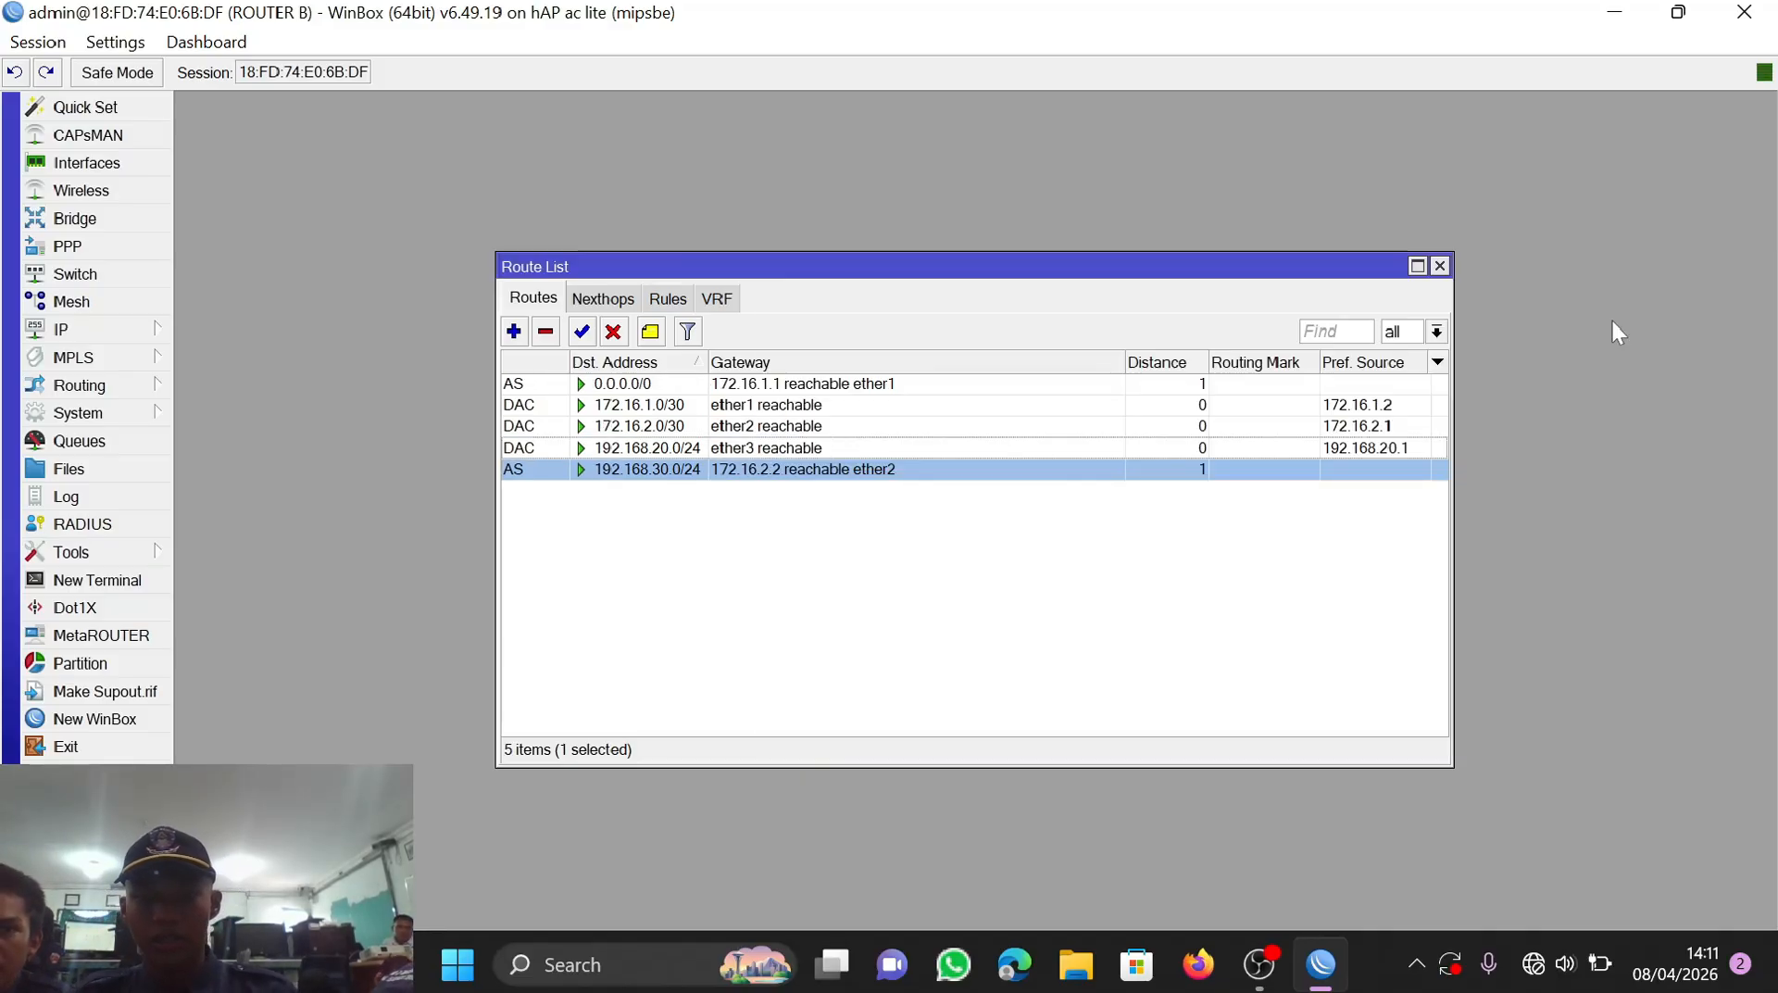
Step: Create another static route with the destination address 192.168.10.0/24
{"action": "left_click", "coordinate": [514, 330]}
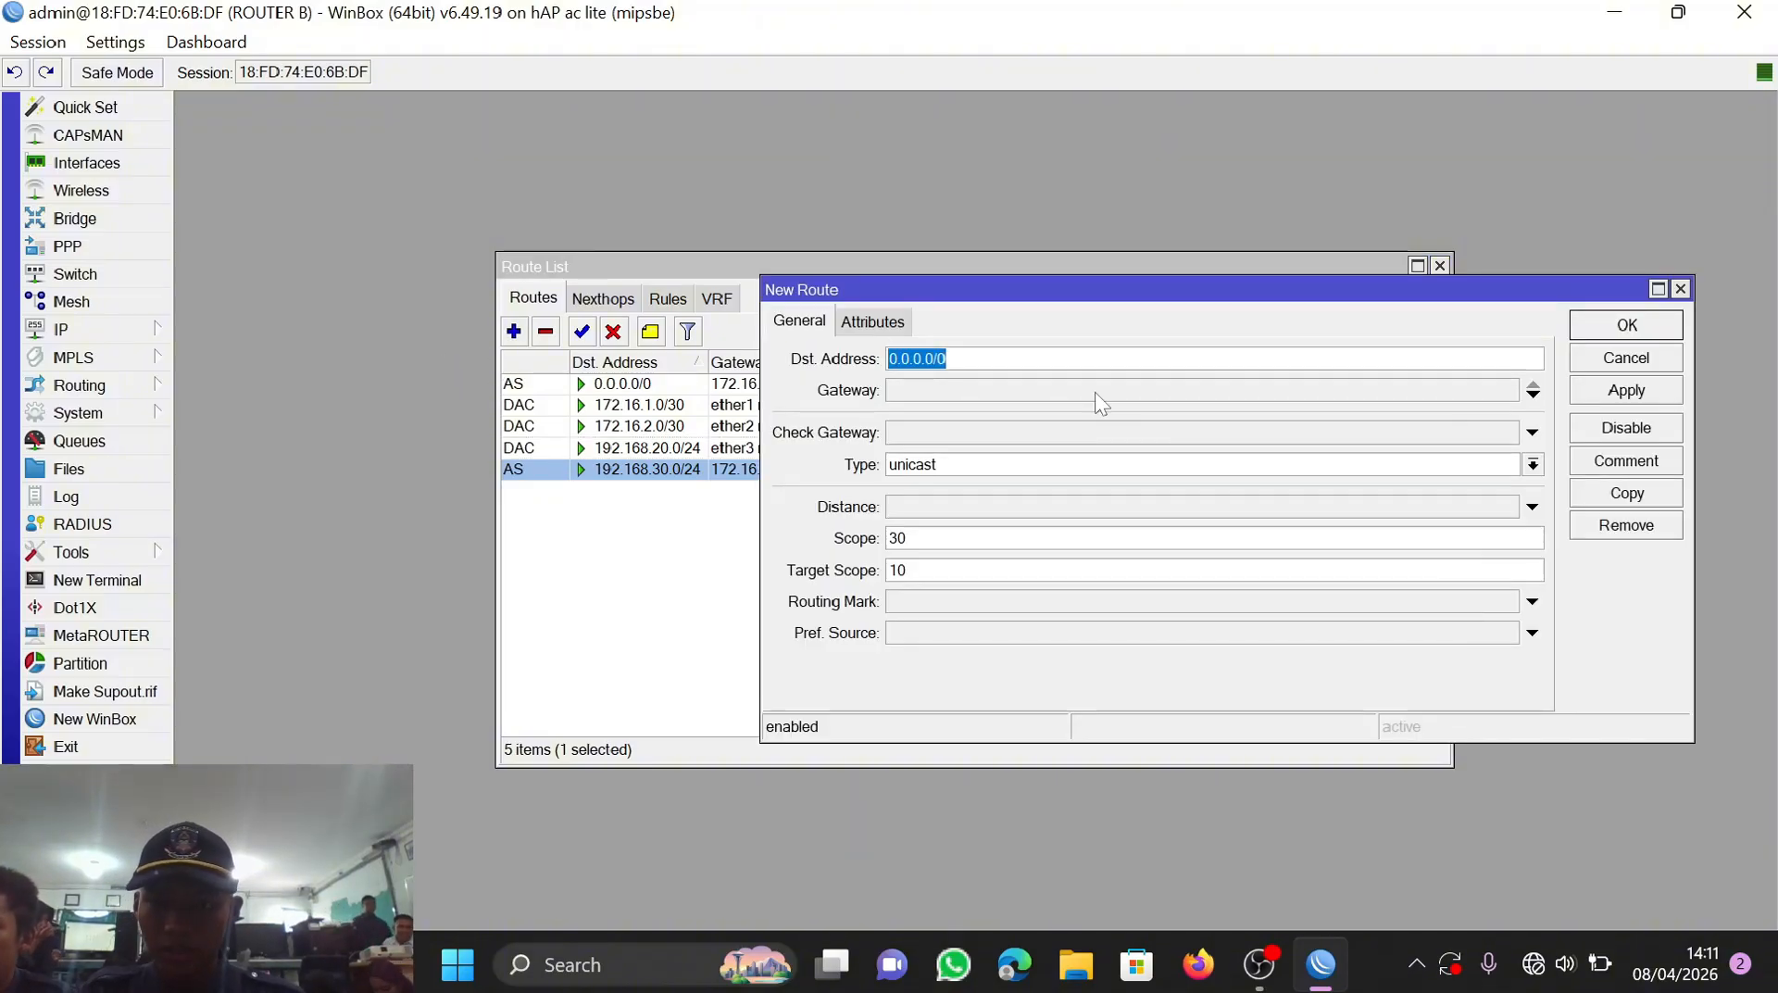
{"action": "type", "text": "192.1"}
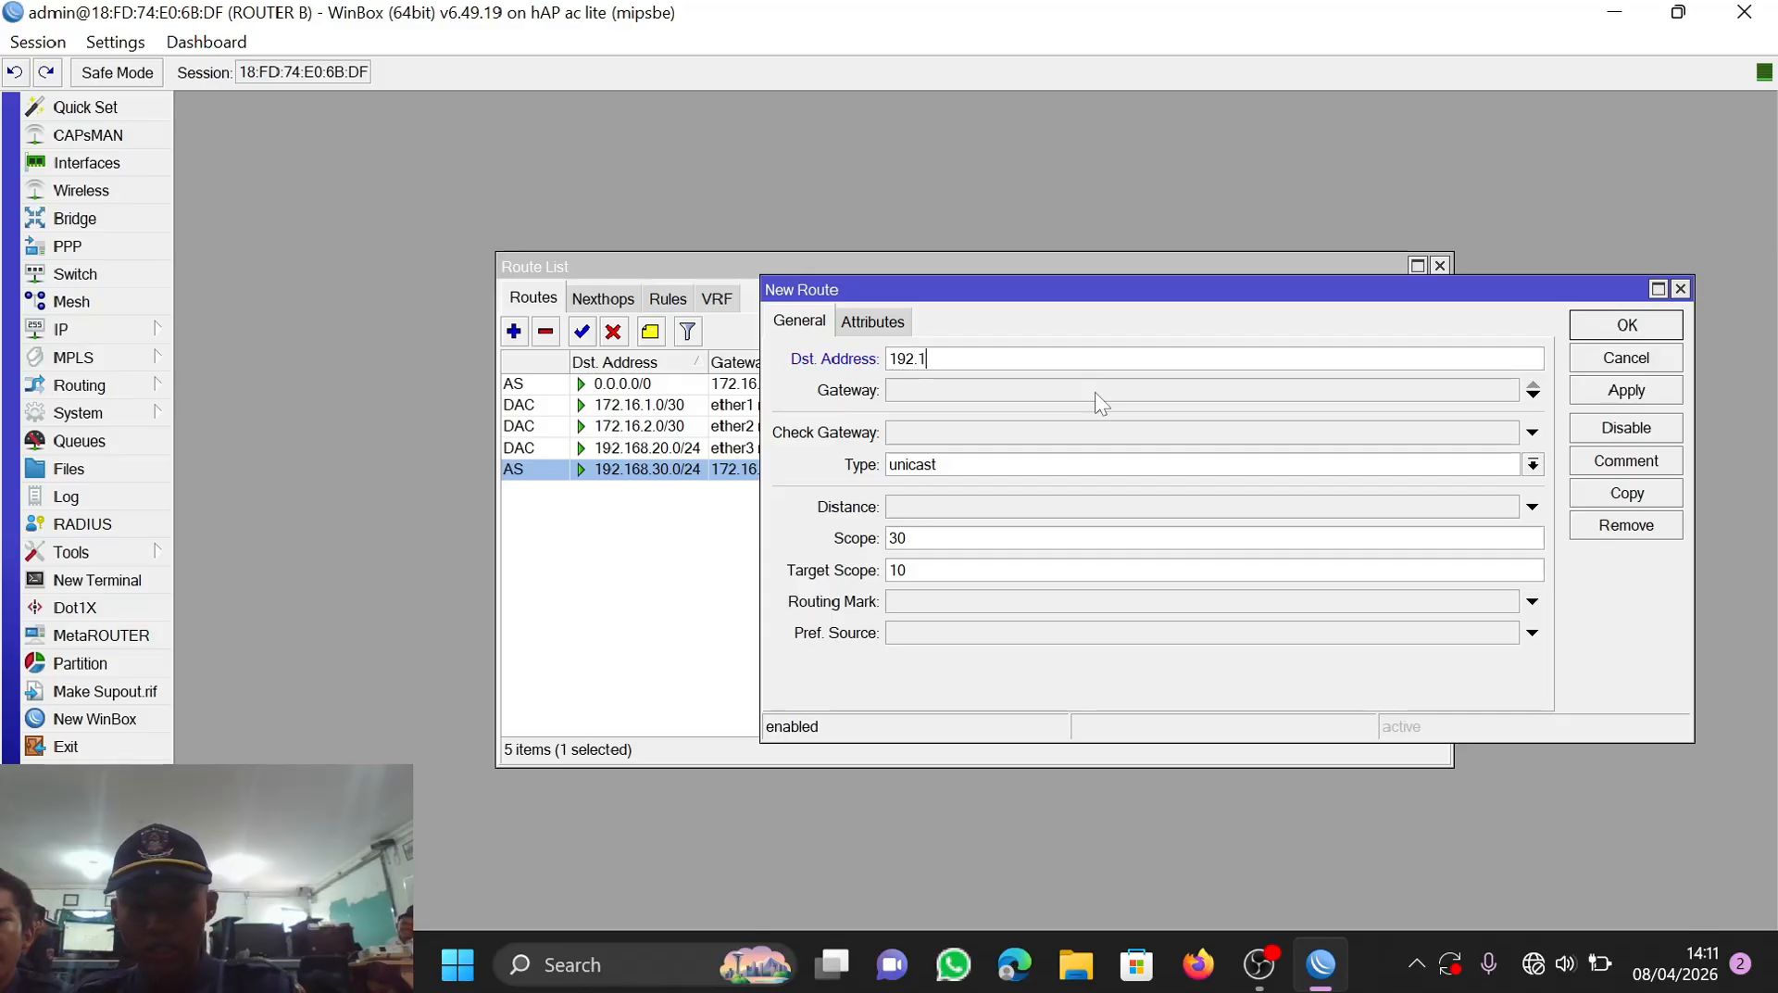
{"action": "type", "text": "68."}
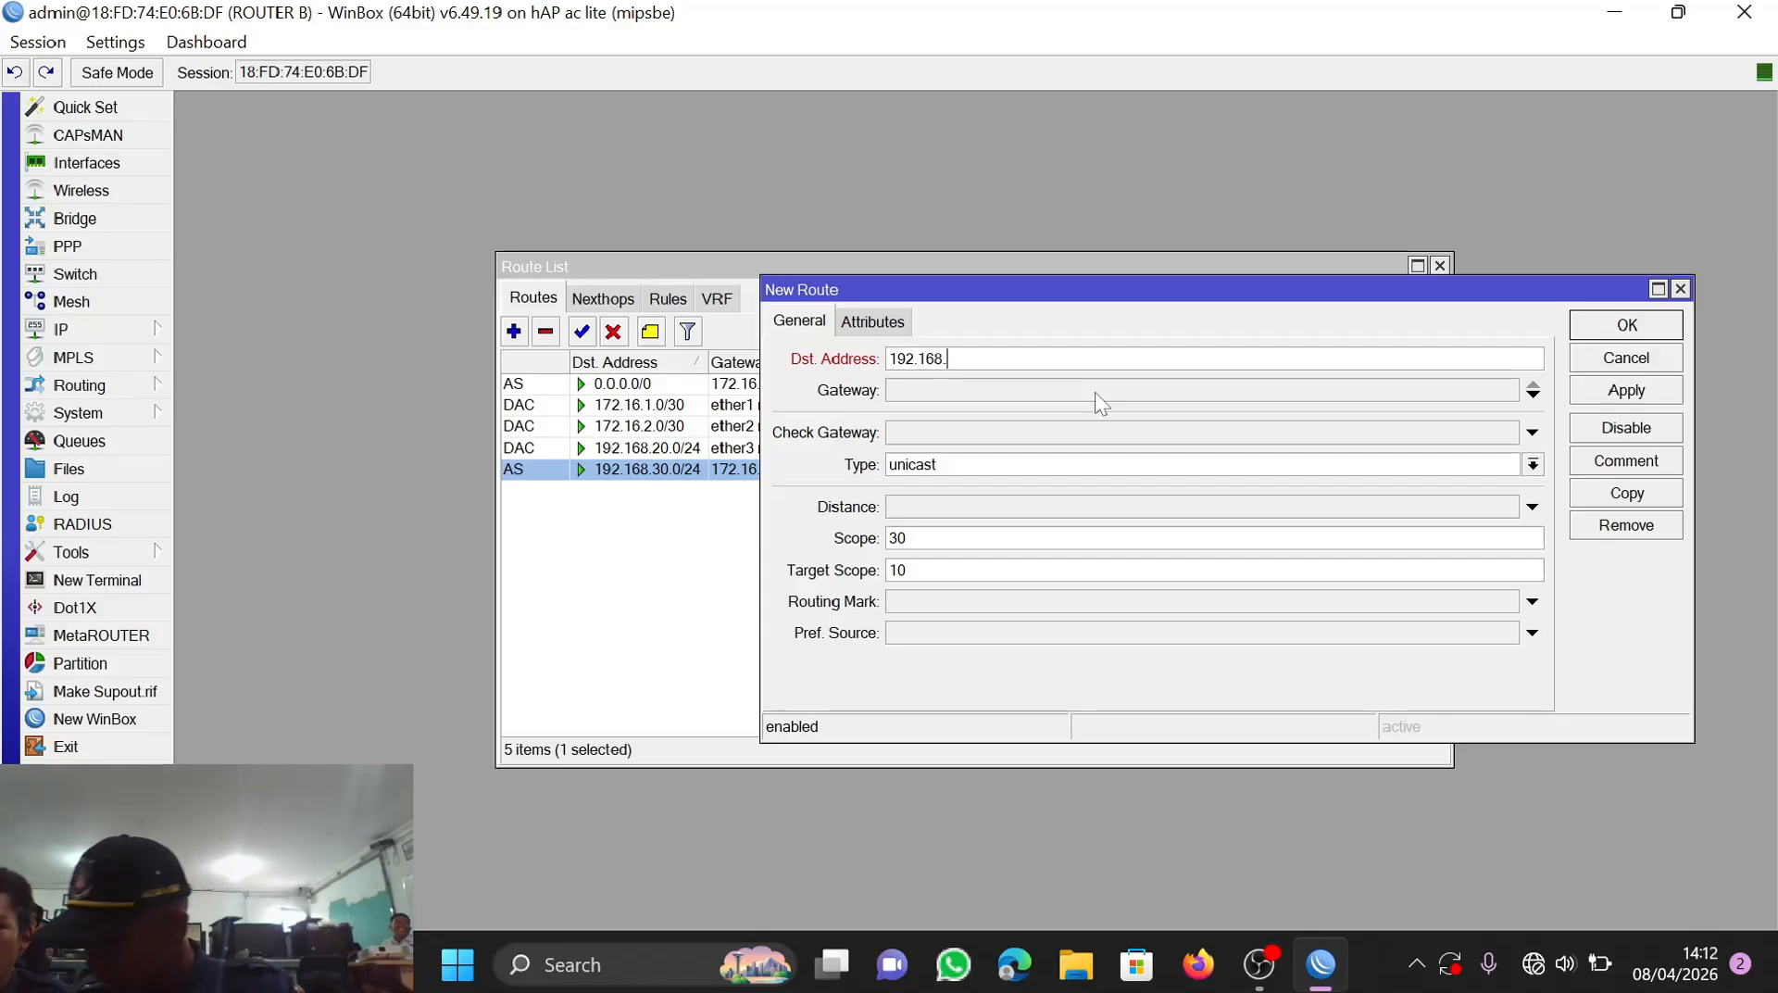
{"action": "type", "text": "10."}
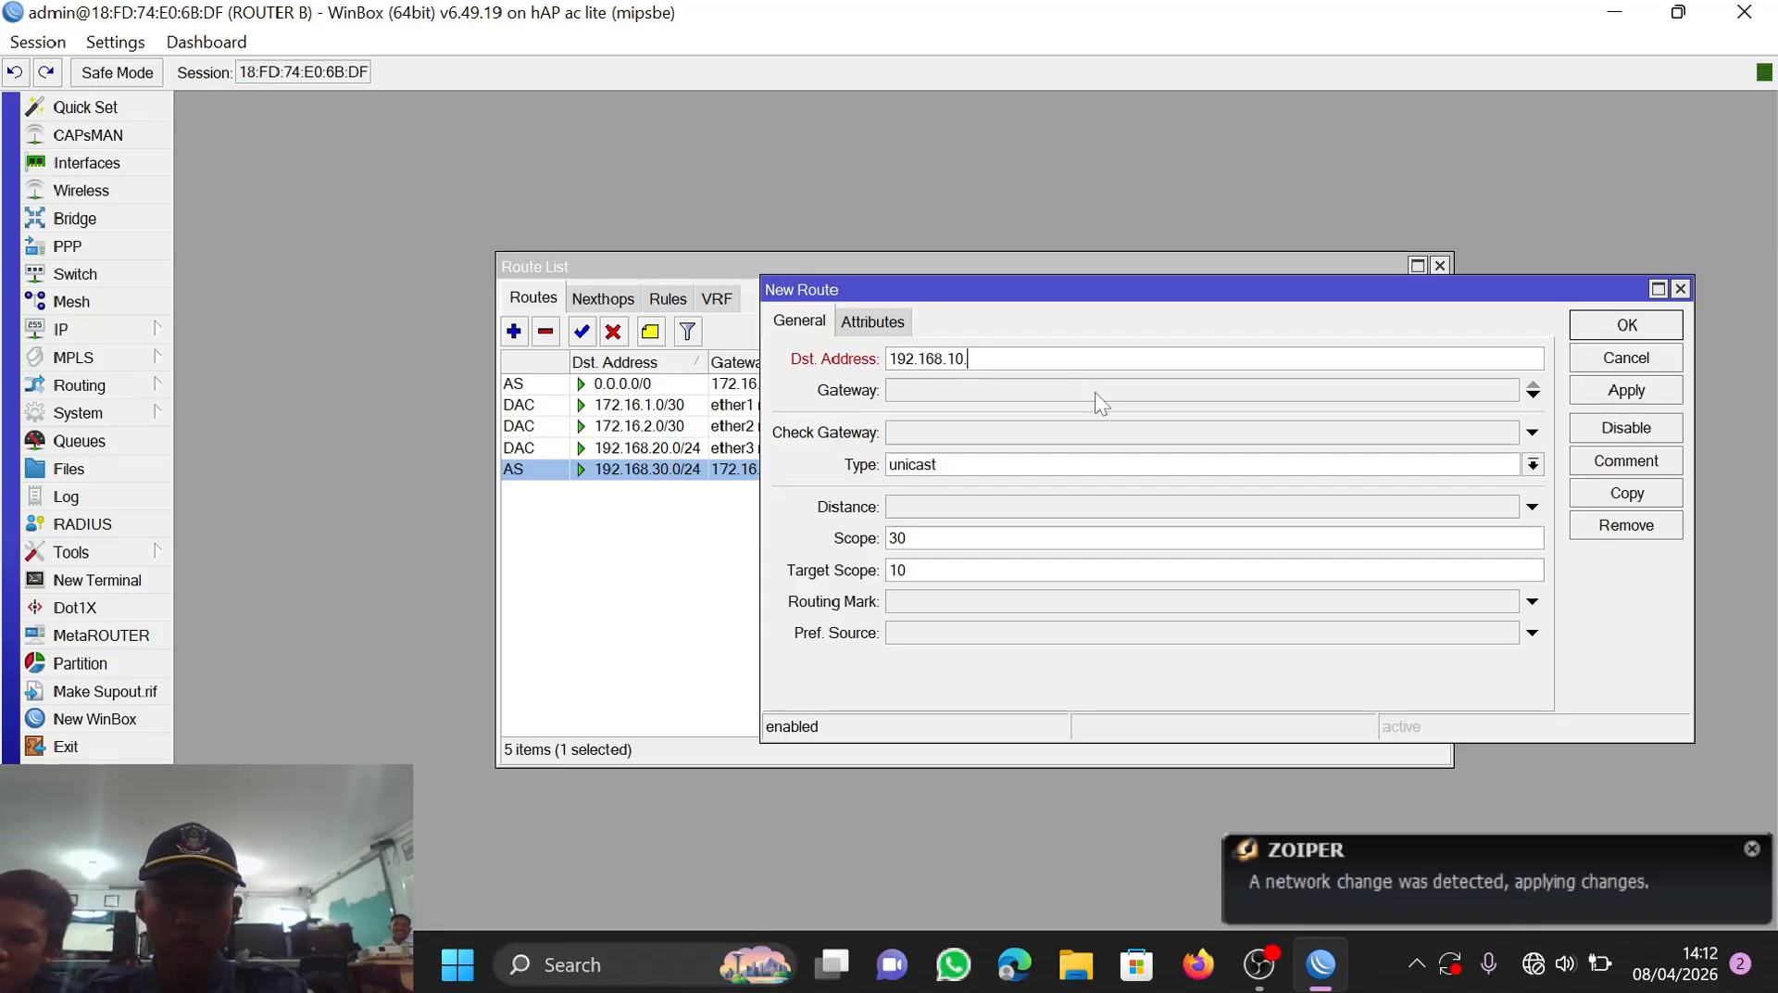
{"action": "type", "text": "0/"}
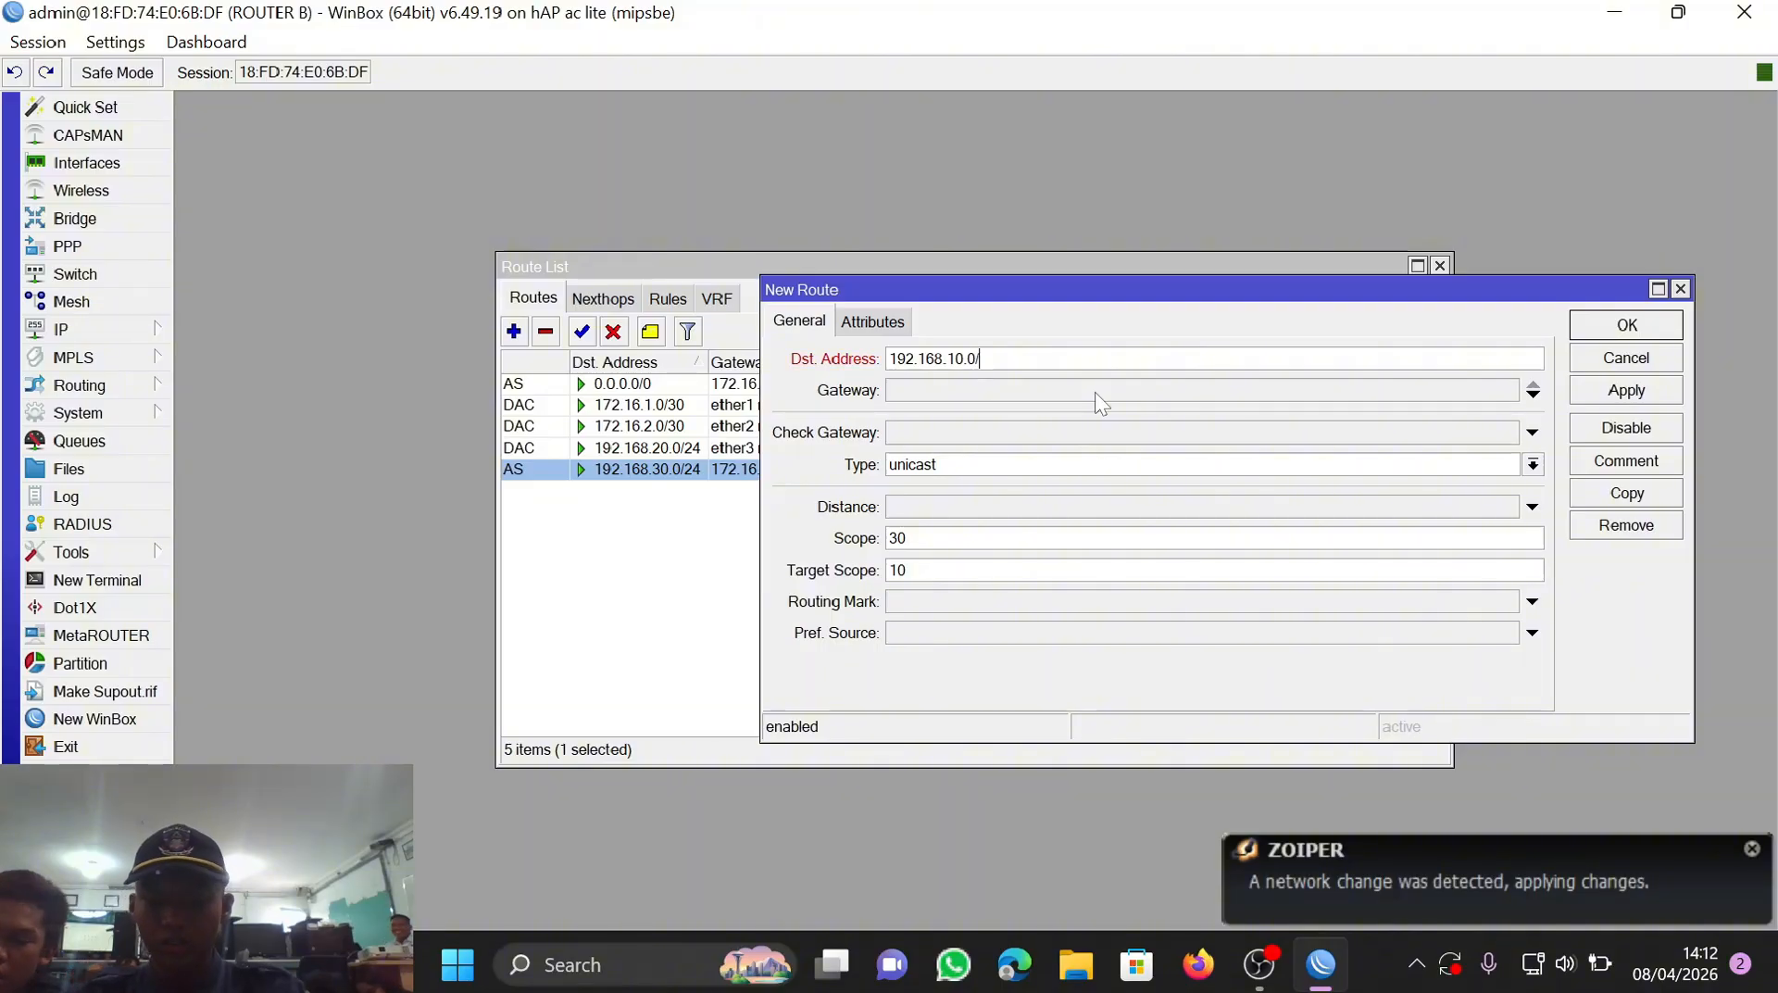
{"action": "type", "text": "24"}
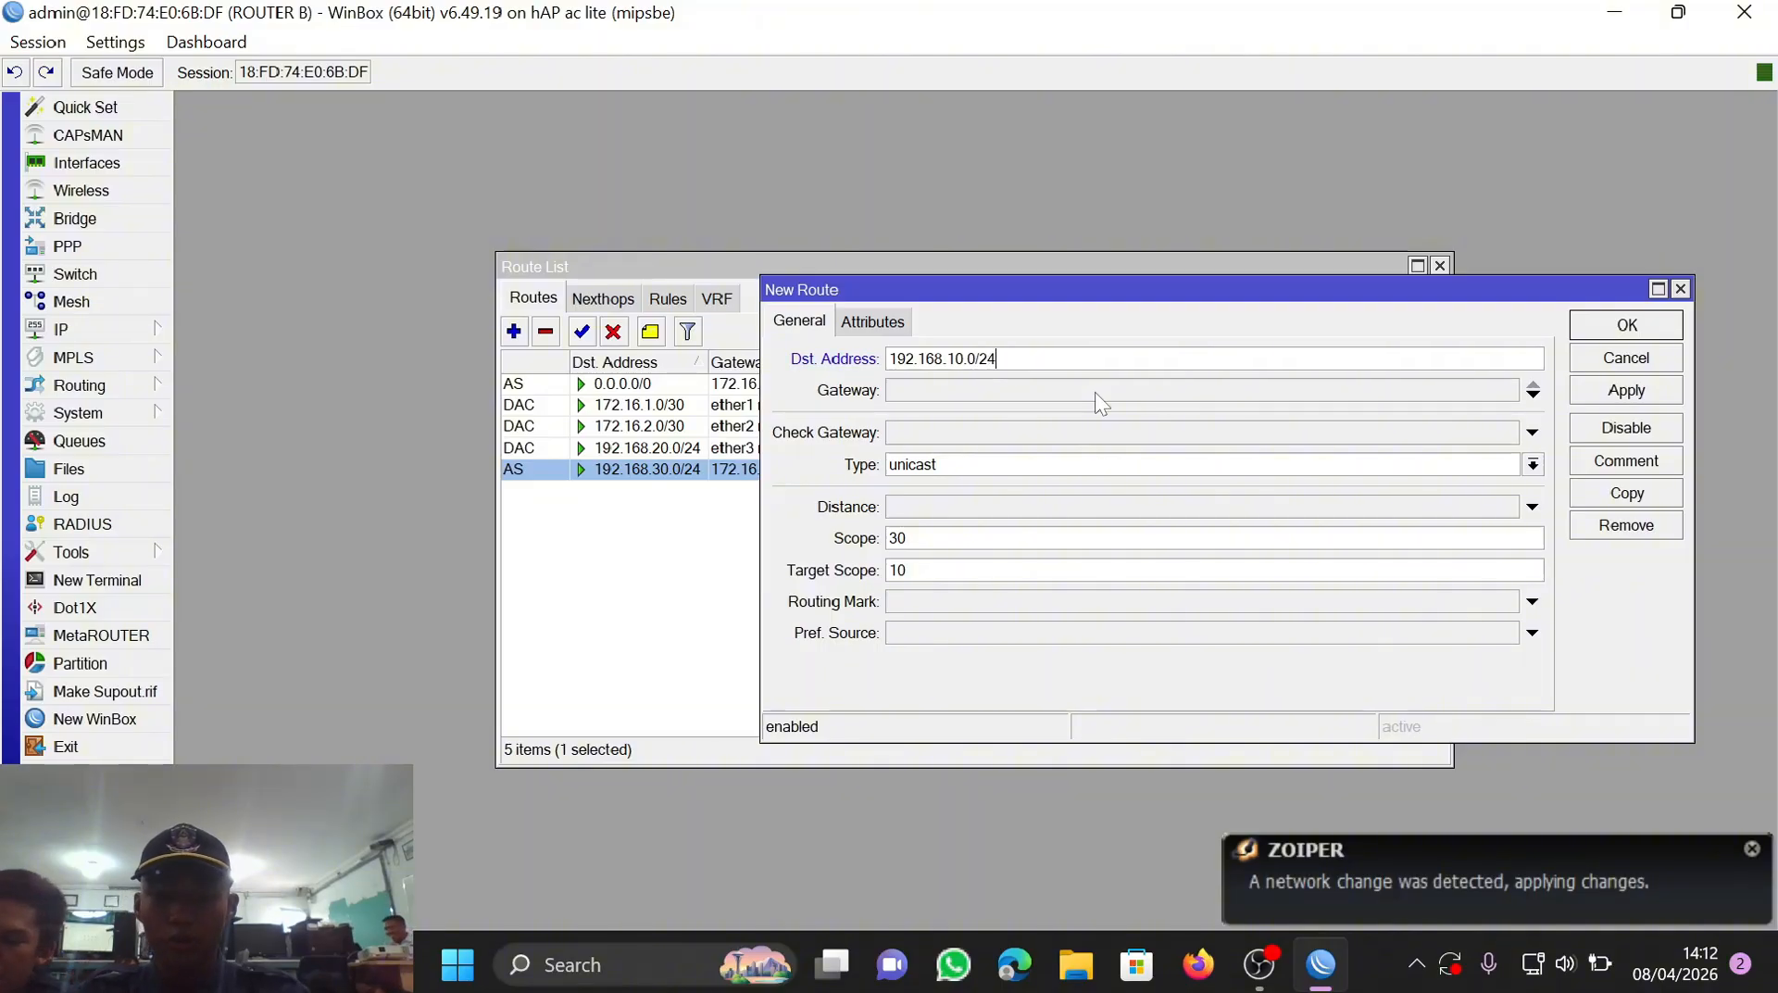
Step: Set the 192.168.10.0/24 route's gateway to 172.16.1.1, save the route and close the route list
{"action": "left_click", "coordinate": [1532, 392]}
{"action": "type", "text": "1"}
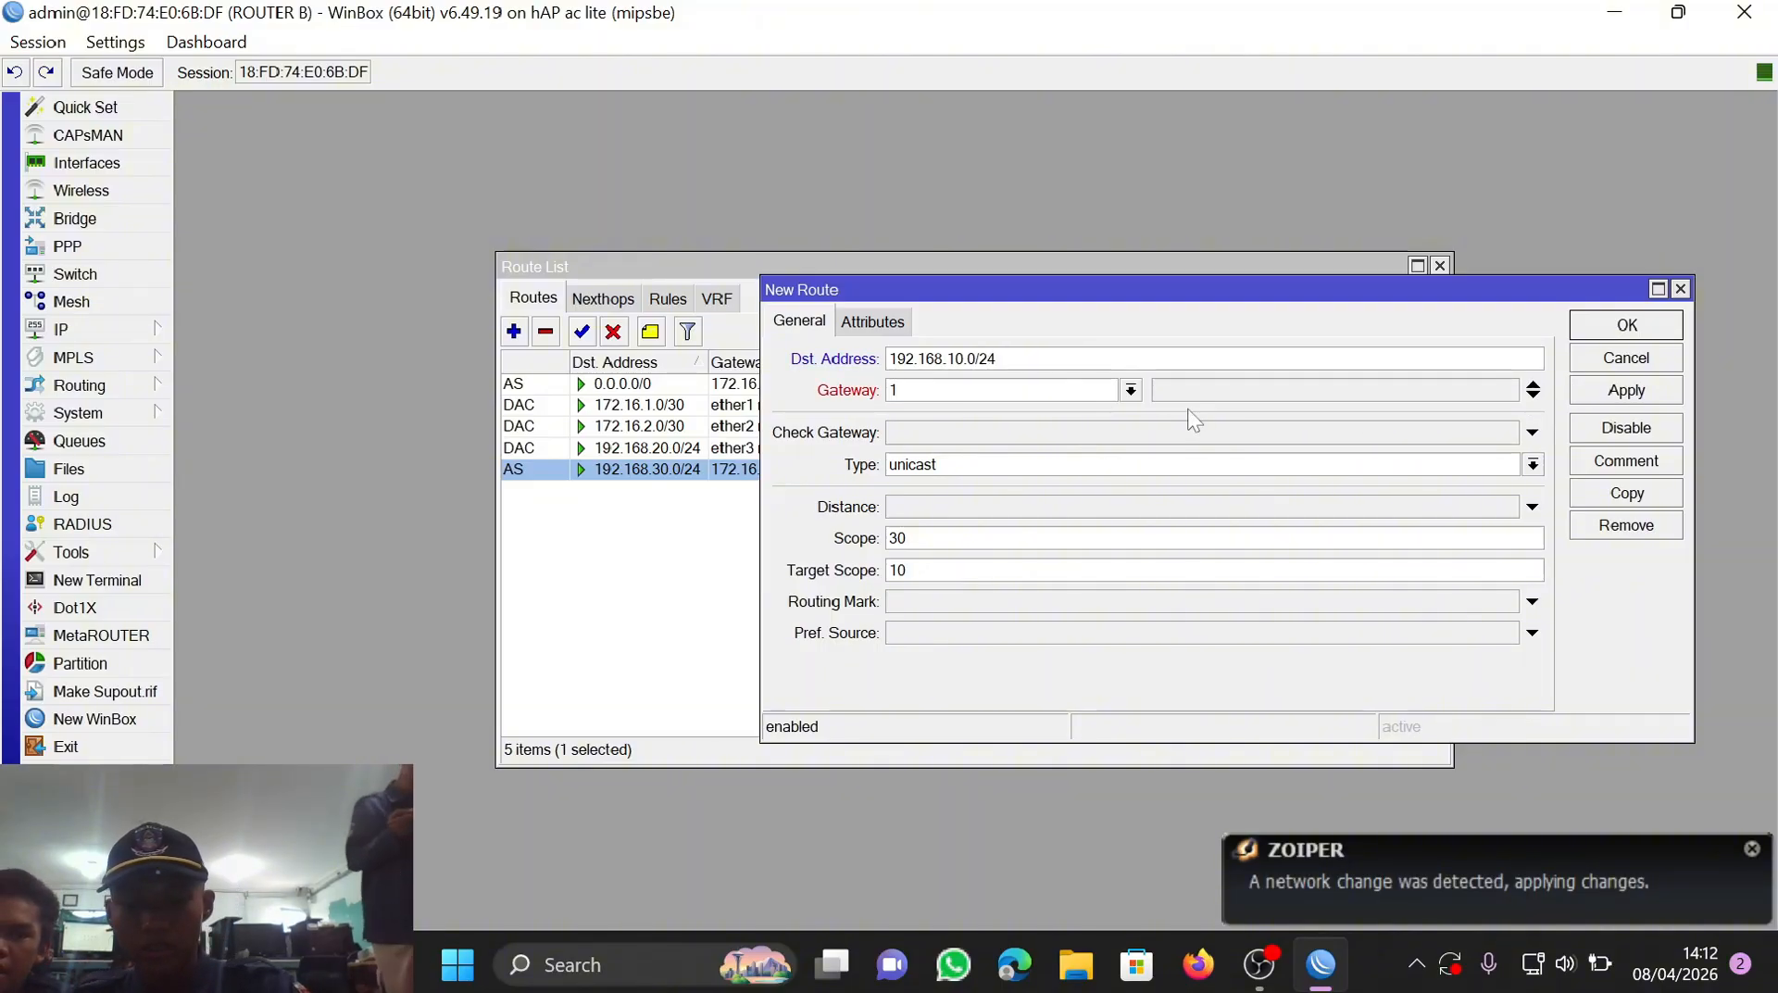
{"action": "type", "text": "72.1"}
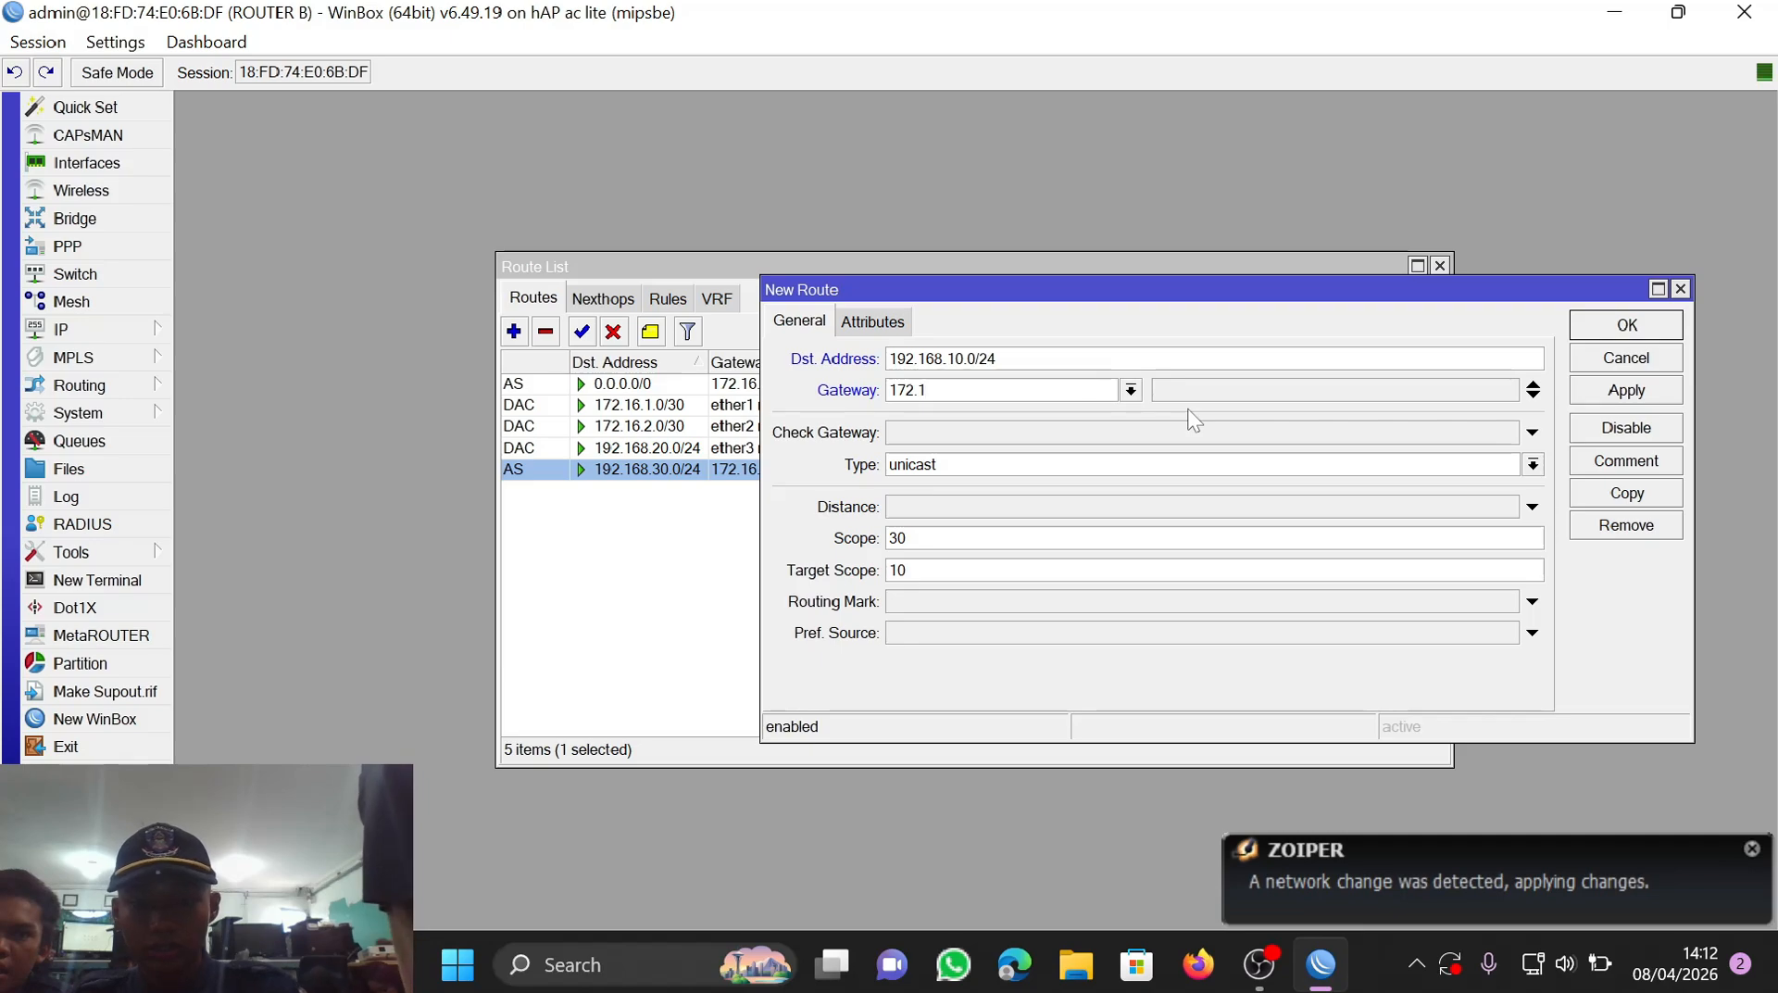
{"action": "type", "text": "6.1.1"}
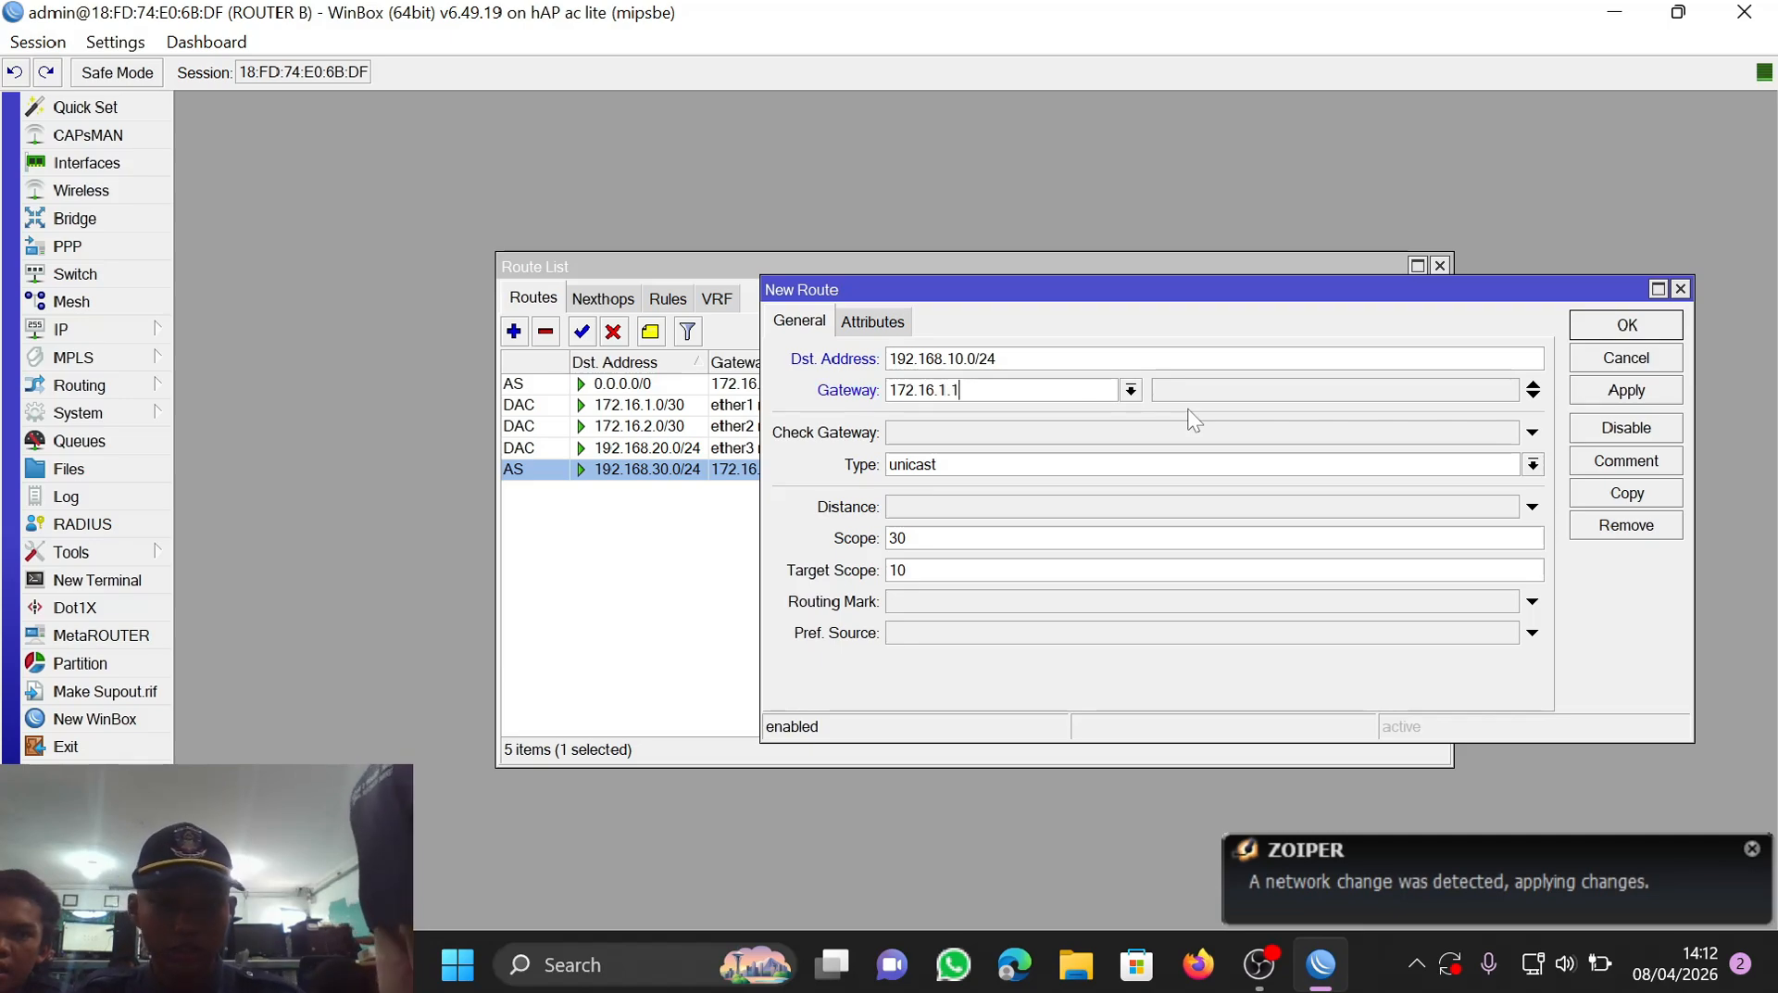
{"action": "left_click", "coordinate": [1585, 392]}
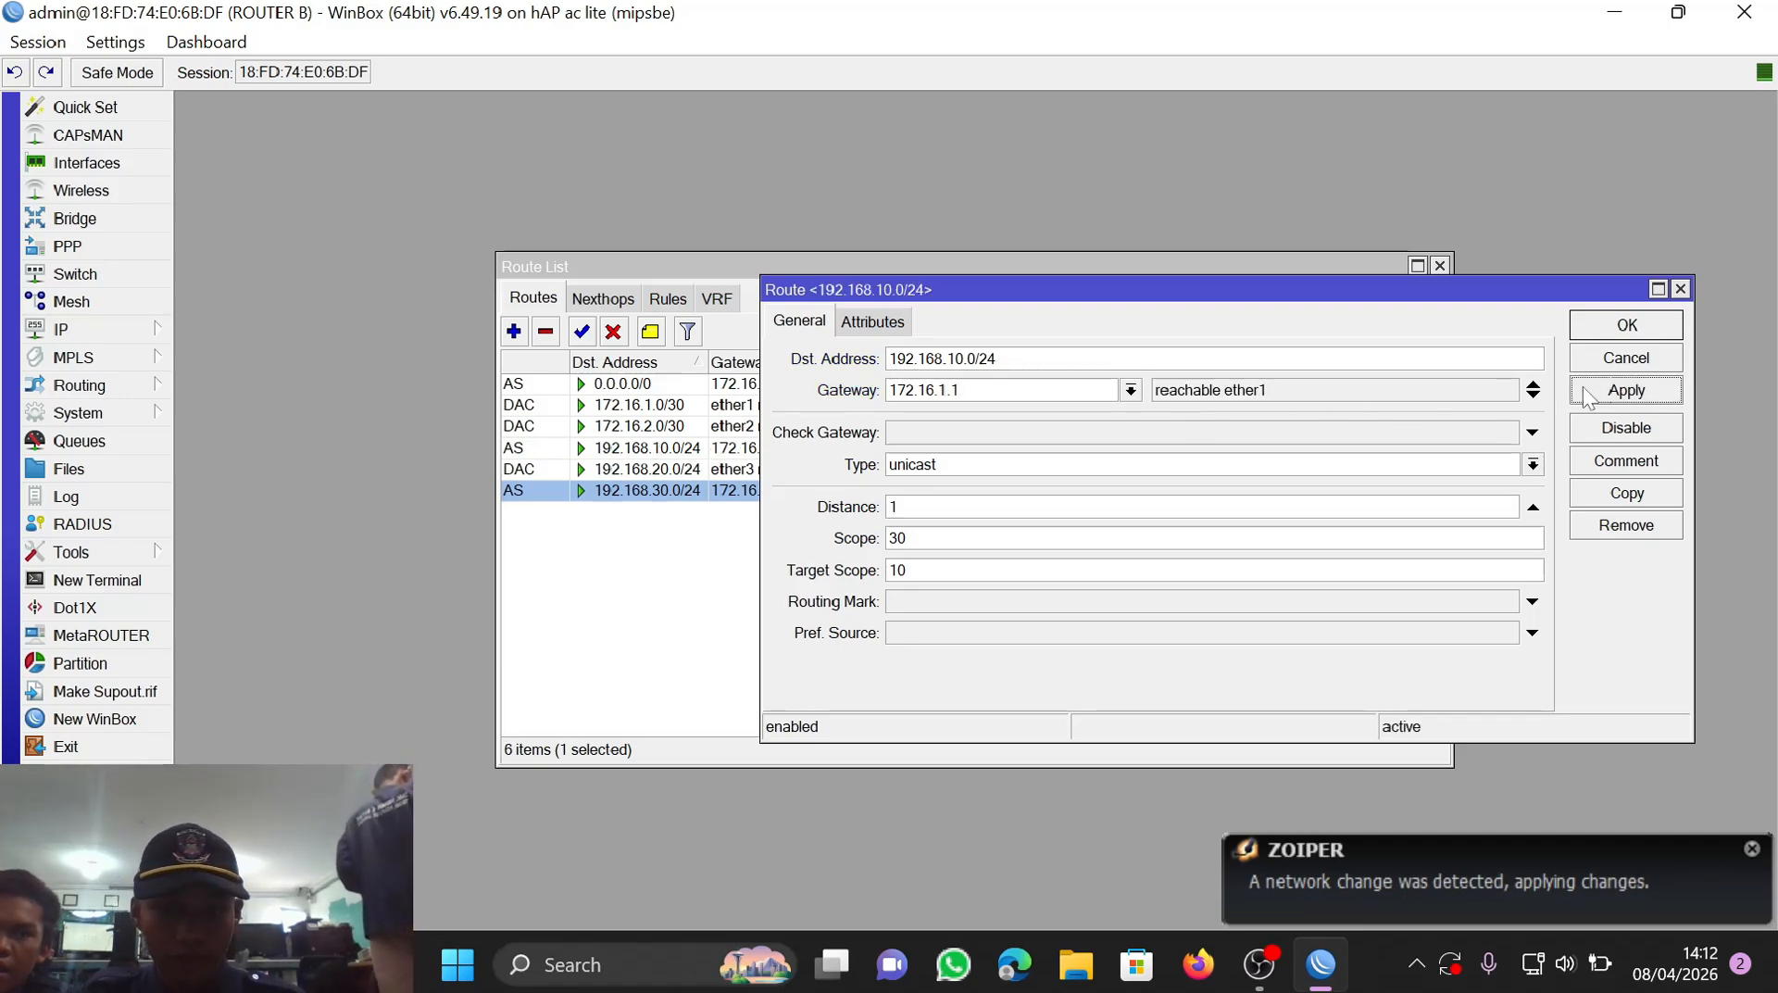
{"action": "left_click", "coordinate": [1605, 326]}
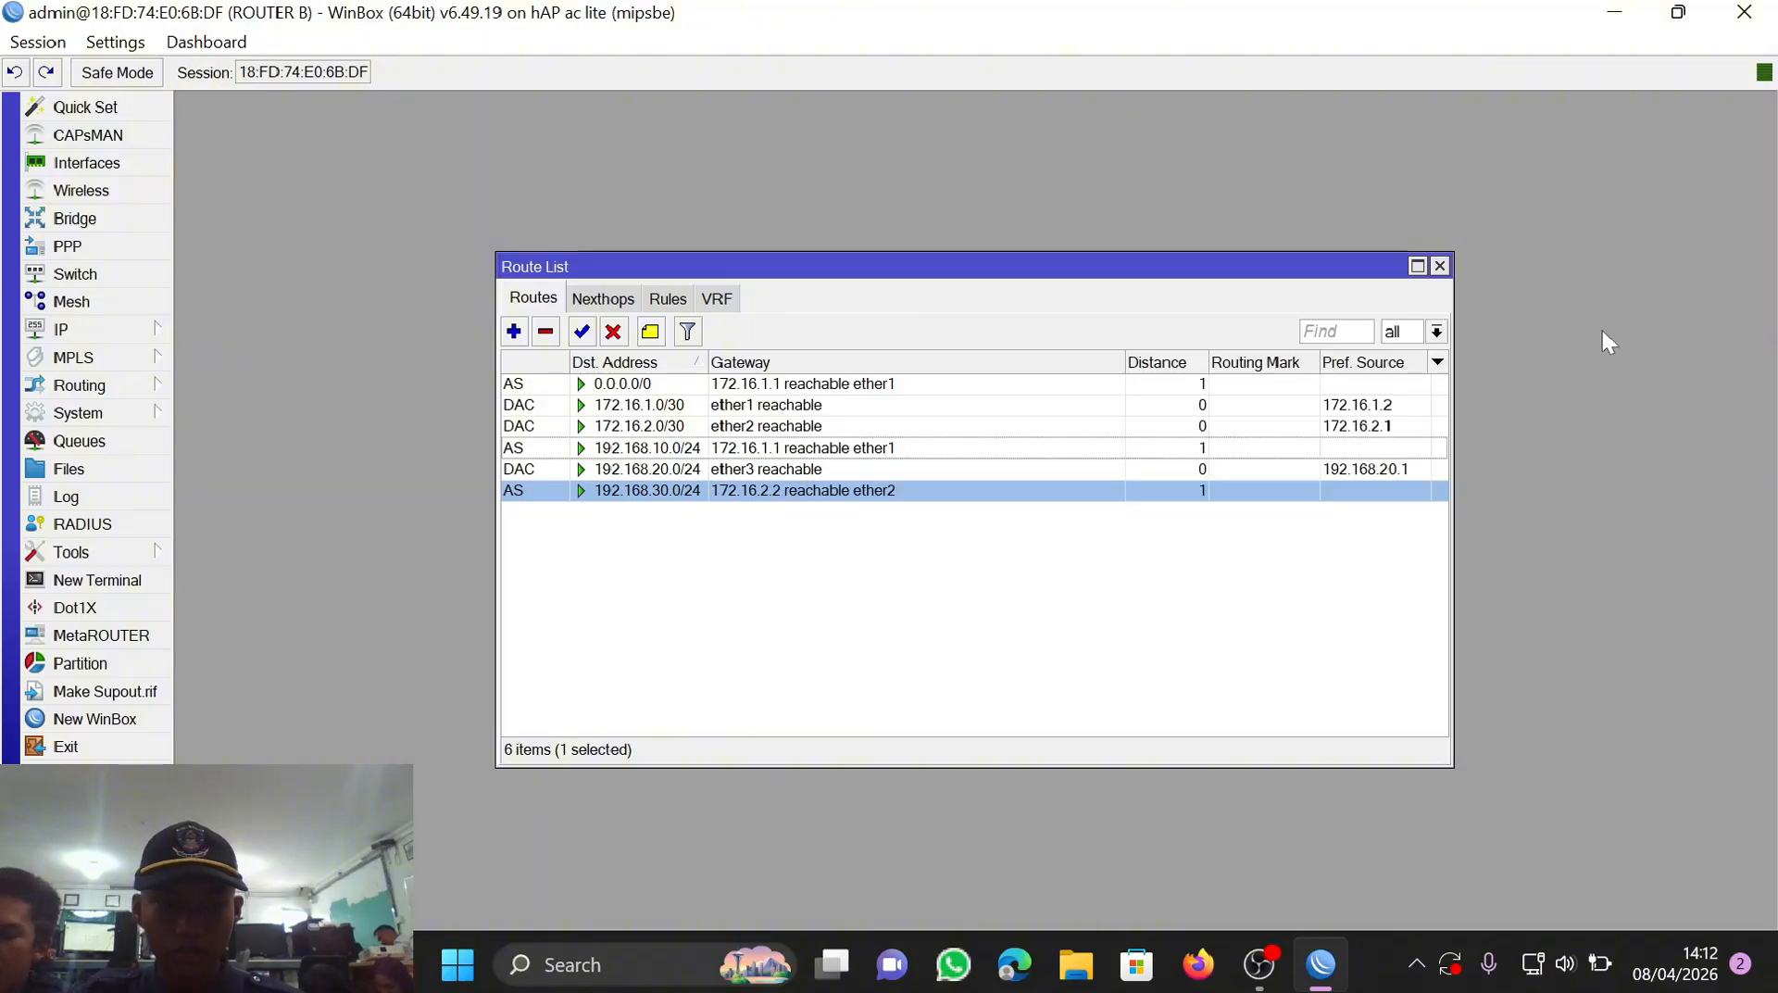
{"action": "left_click", "coordinate": [1440, 266]}
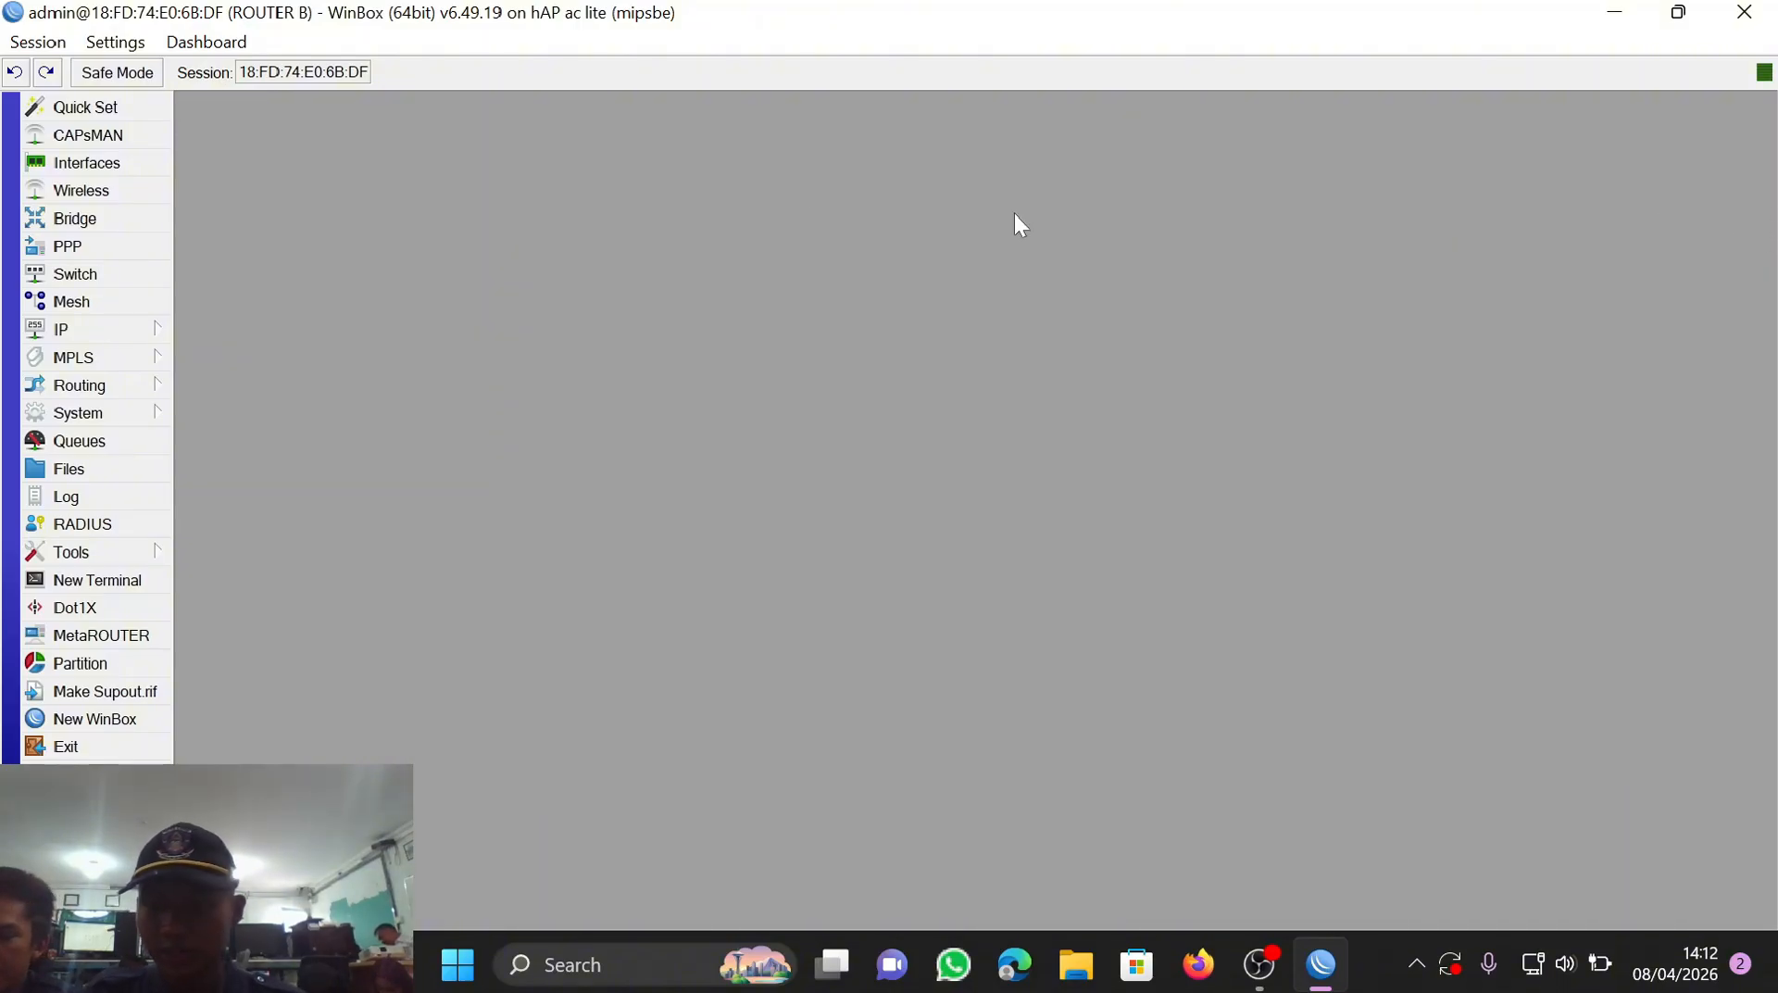
Step: Review the DHCP server list on Router B and close it
{"action": "left_click", "coordinate": [57, 329]}
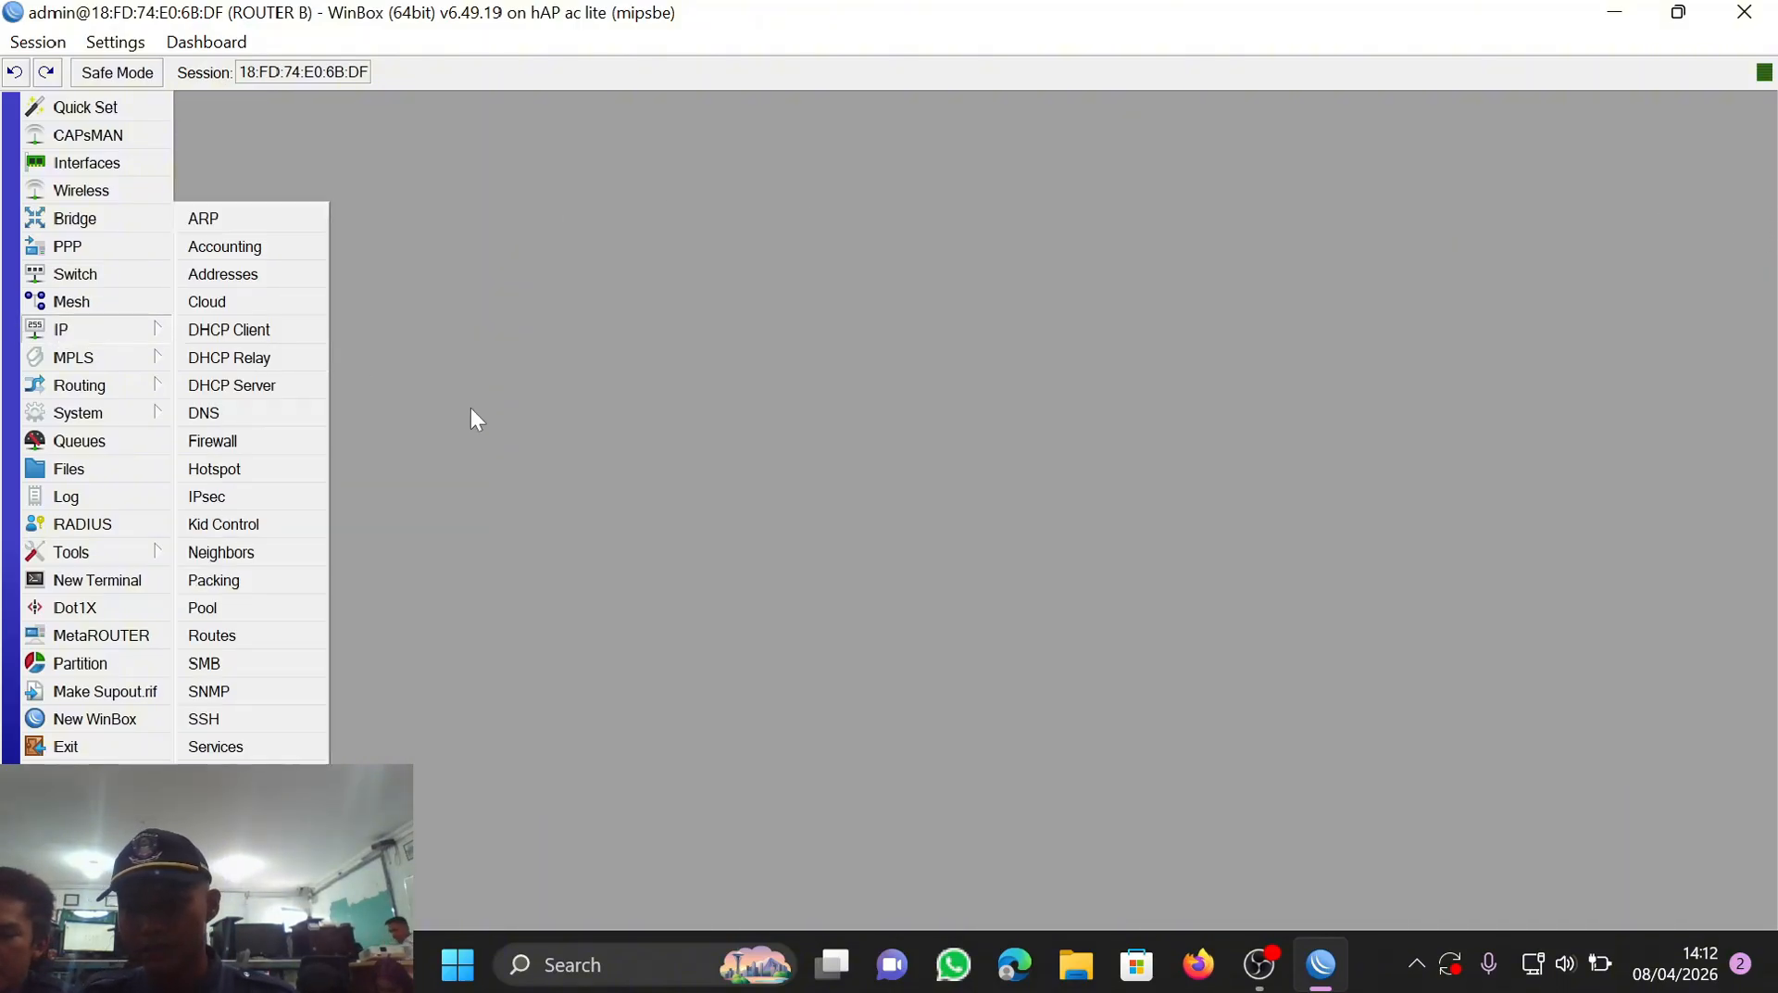
{"action": "left_click", "coordinate": [232, 385]}
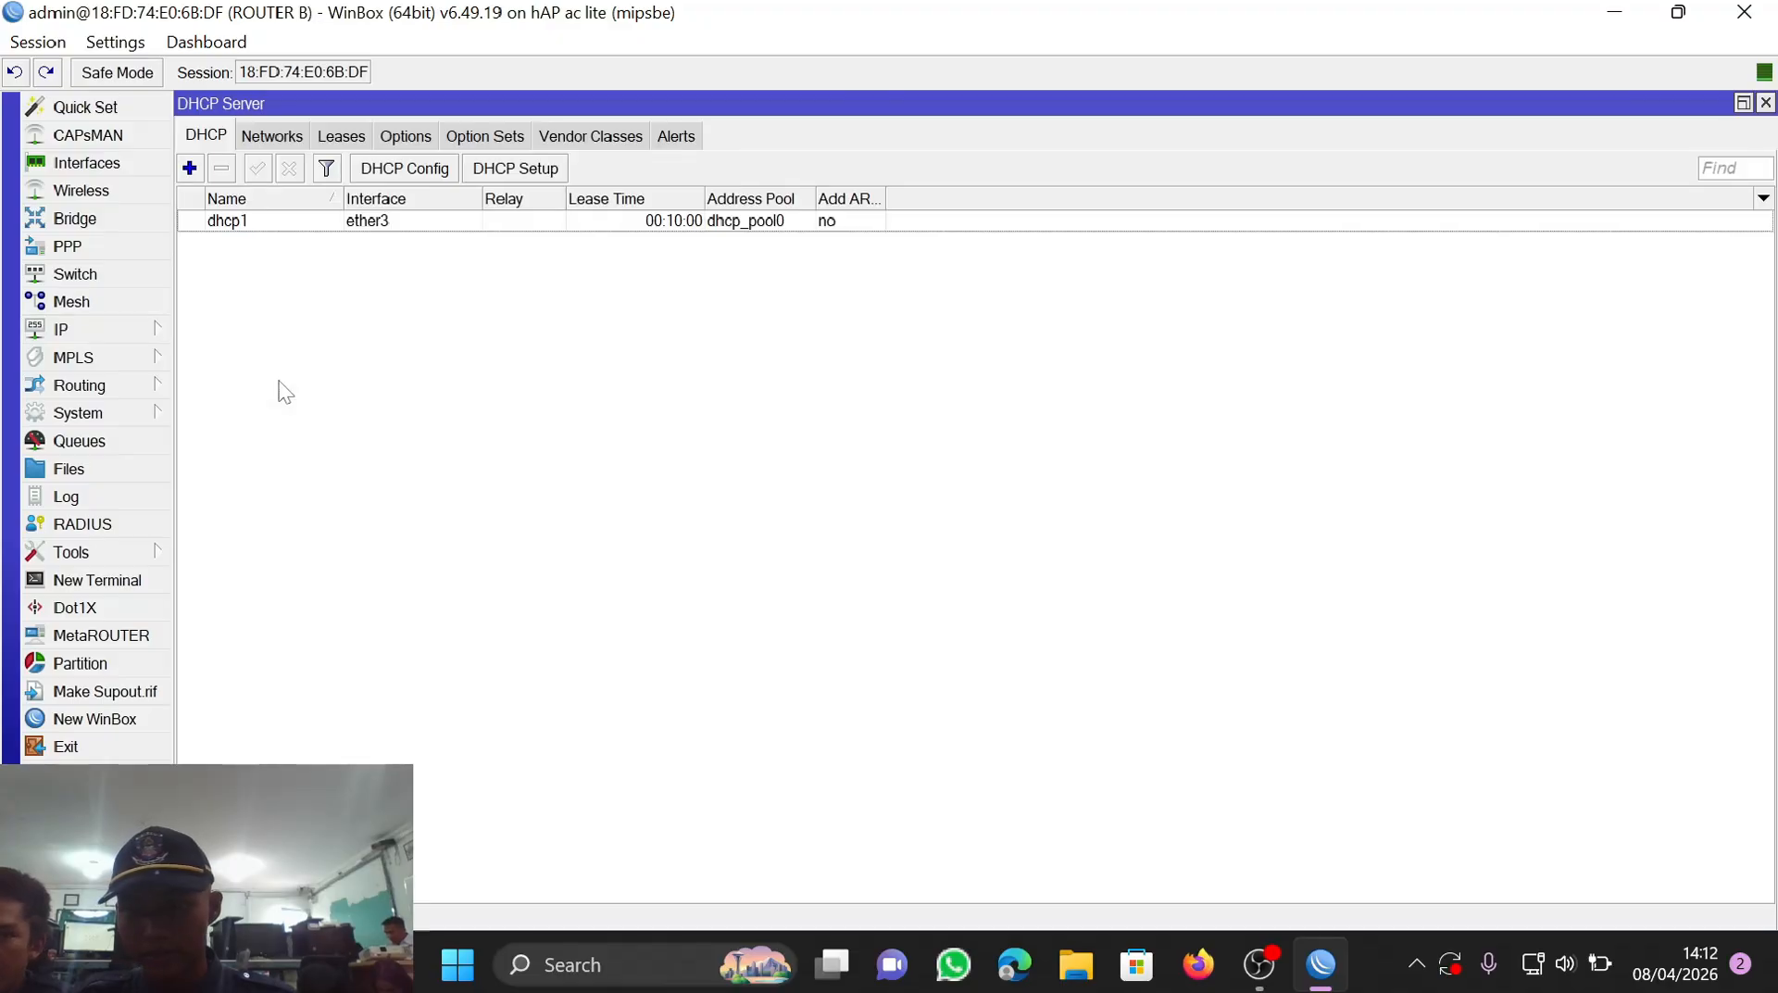
{"action": "key", "text": "Escape"}
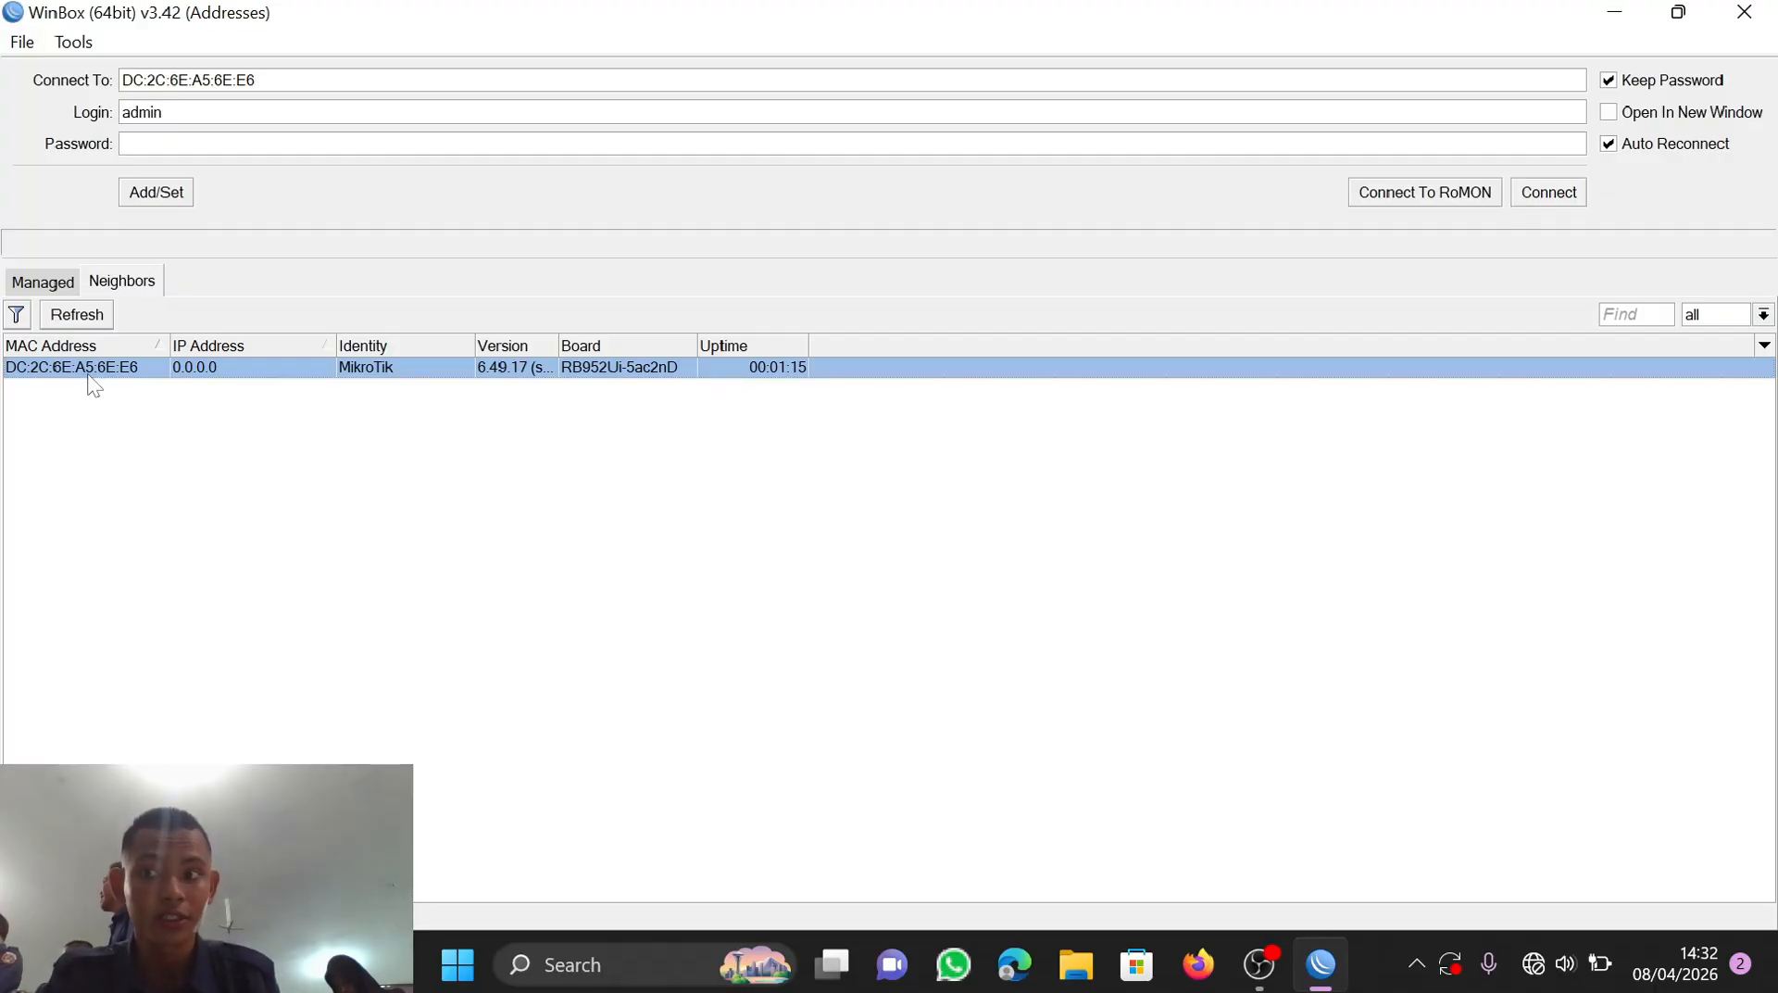
Step: Connect to the discovered MikroTik neighbor, set its identity to Router C and dismiss the expired-password prompt
{"action": "left_click", "coordinate": [1535, 196]}
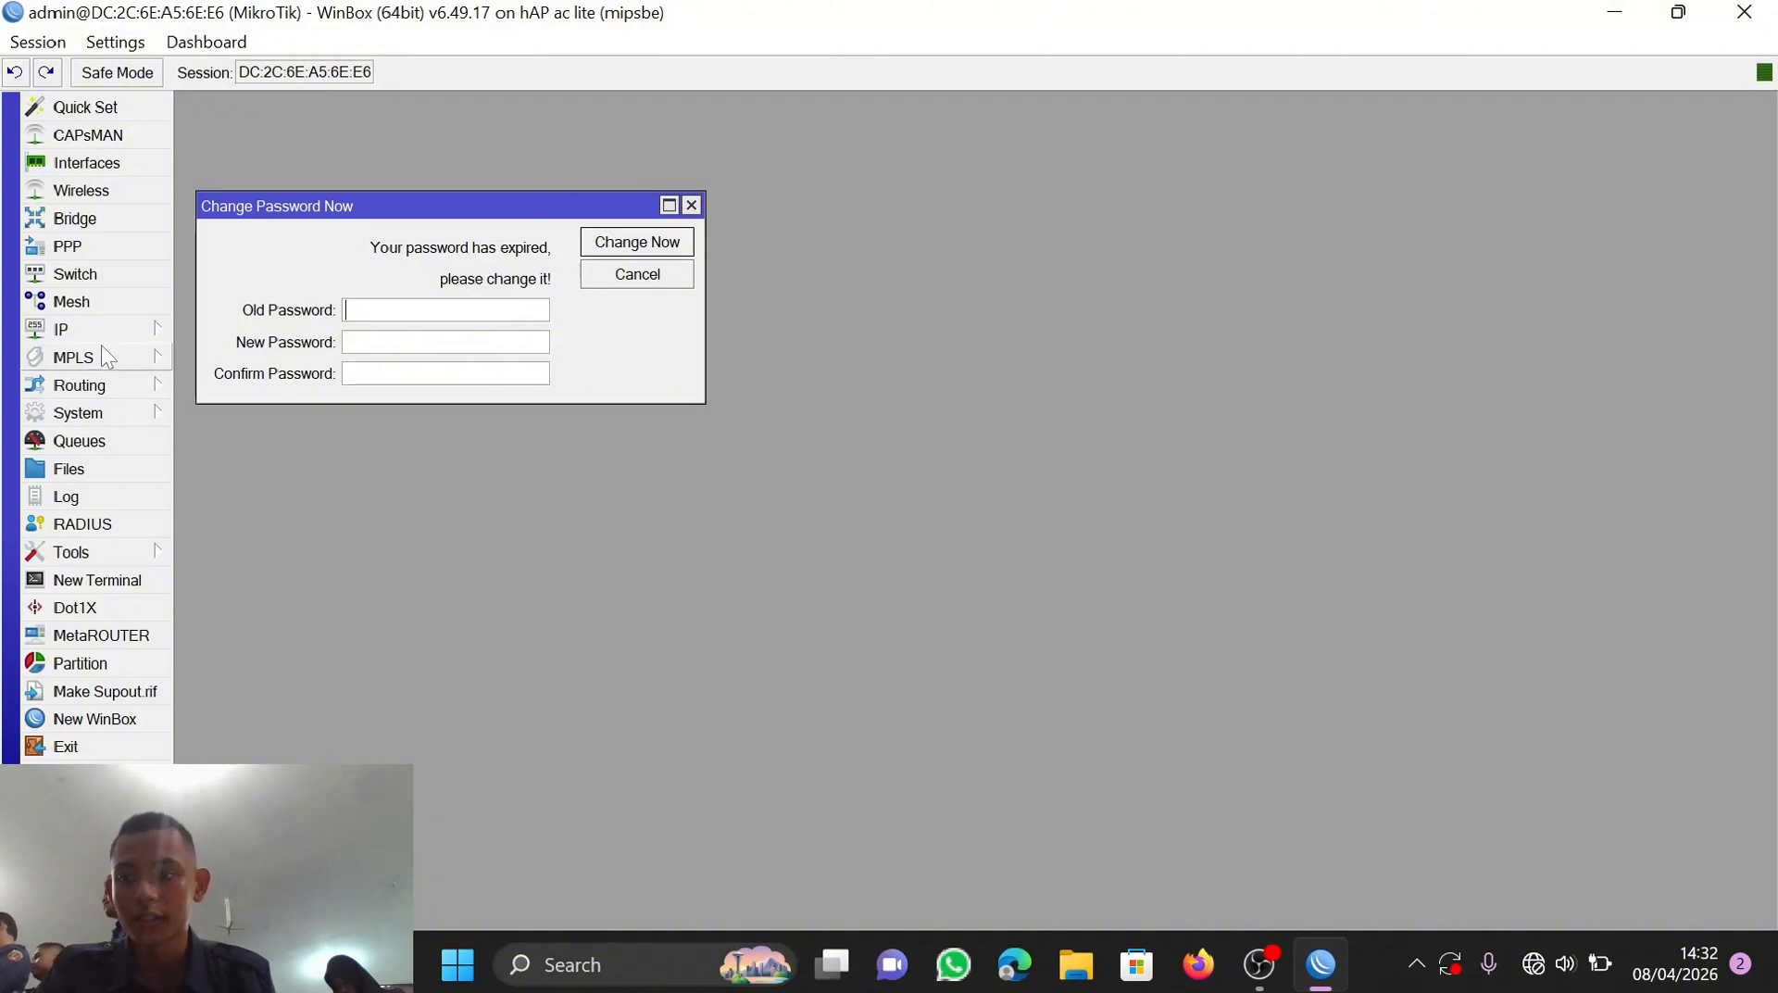
{"action": "left_click", "coordinate": [97, 413]}
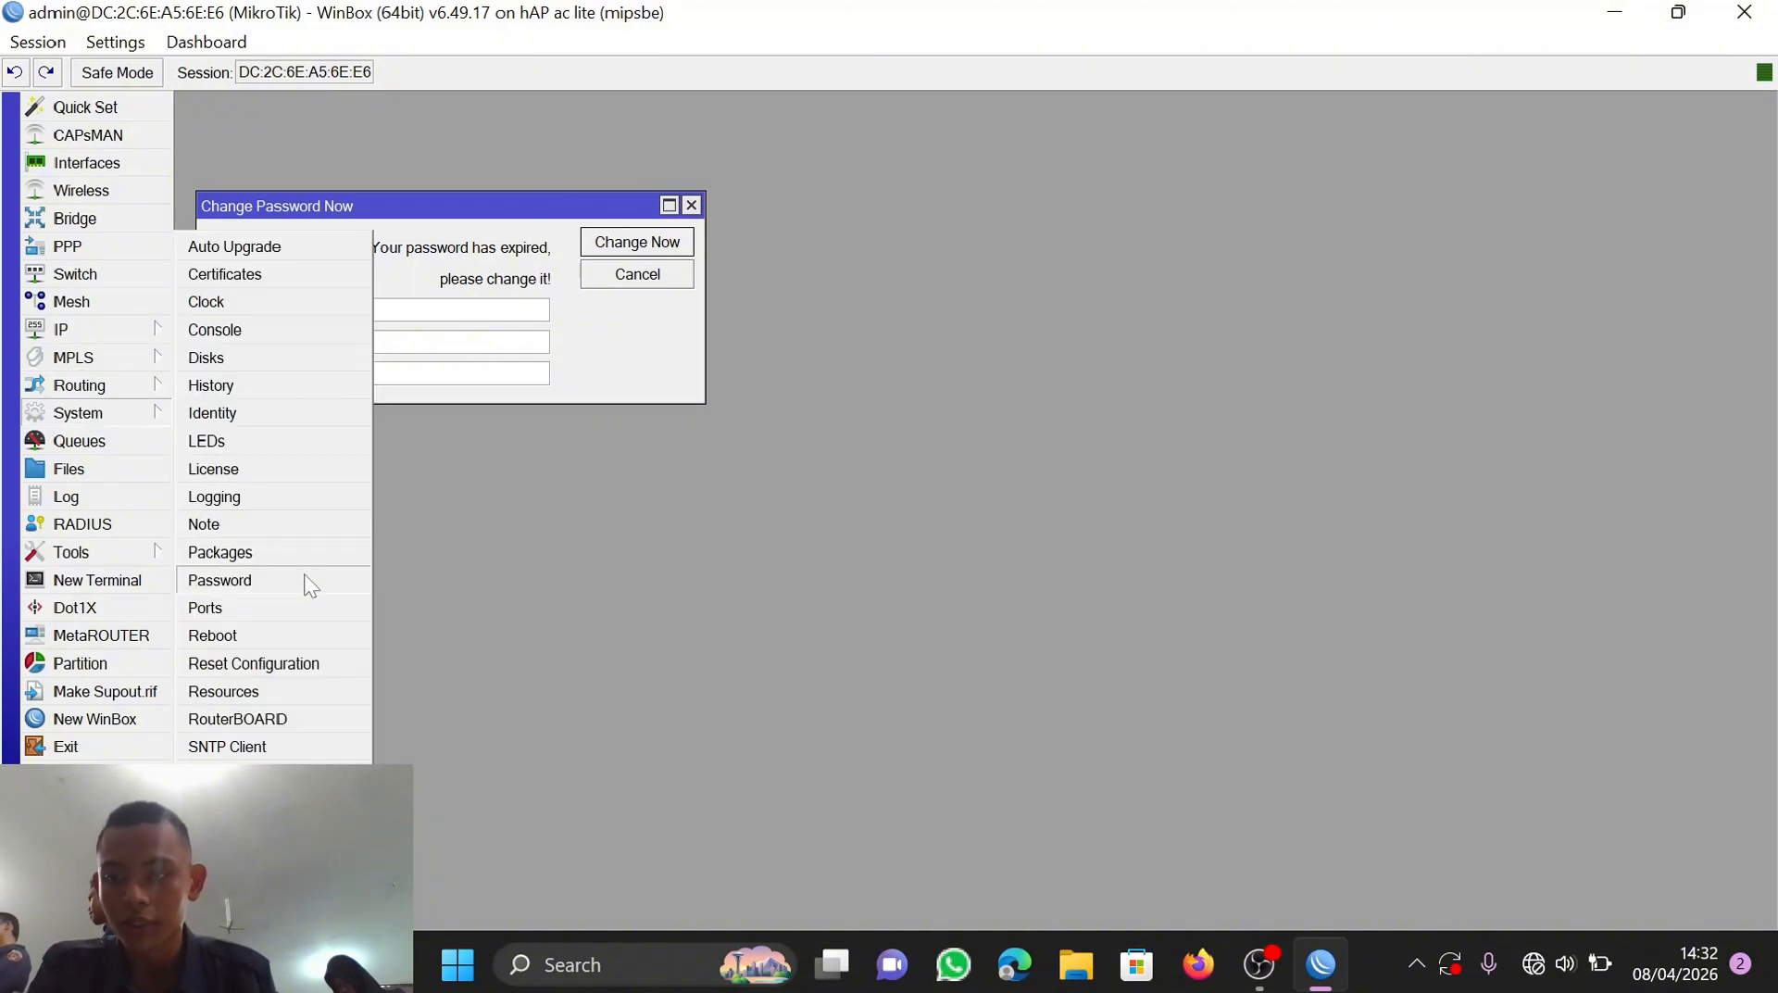
{"action": "left_click", "coordinate": [304, 407]}
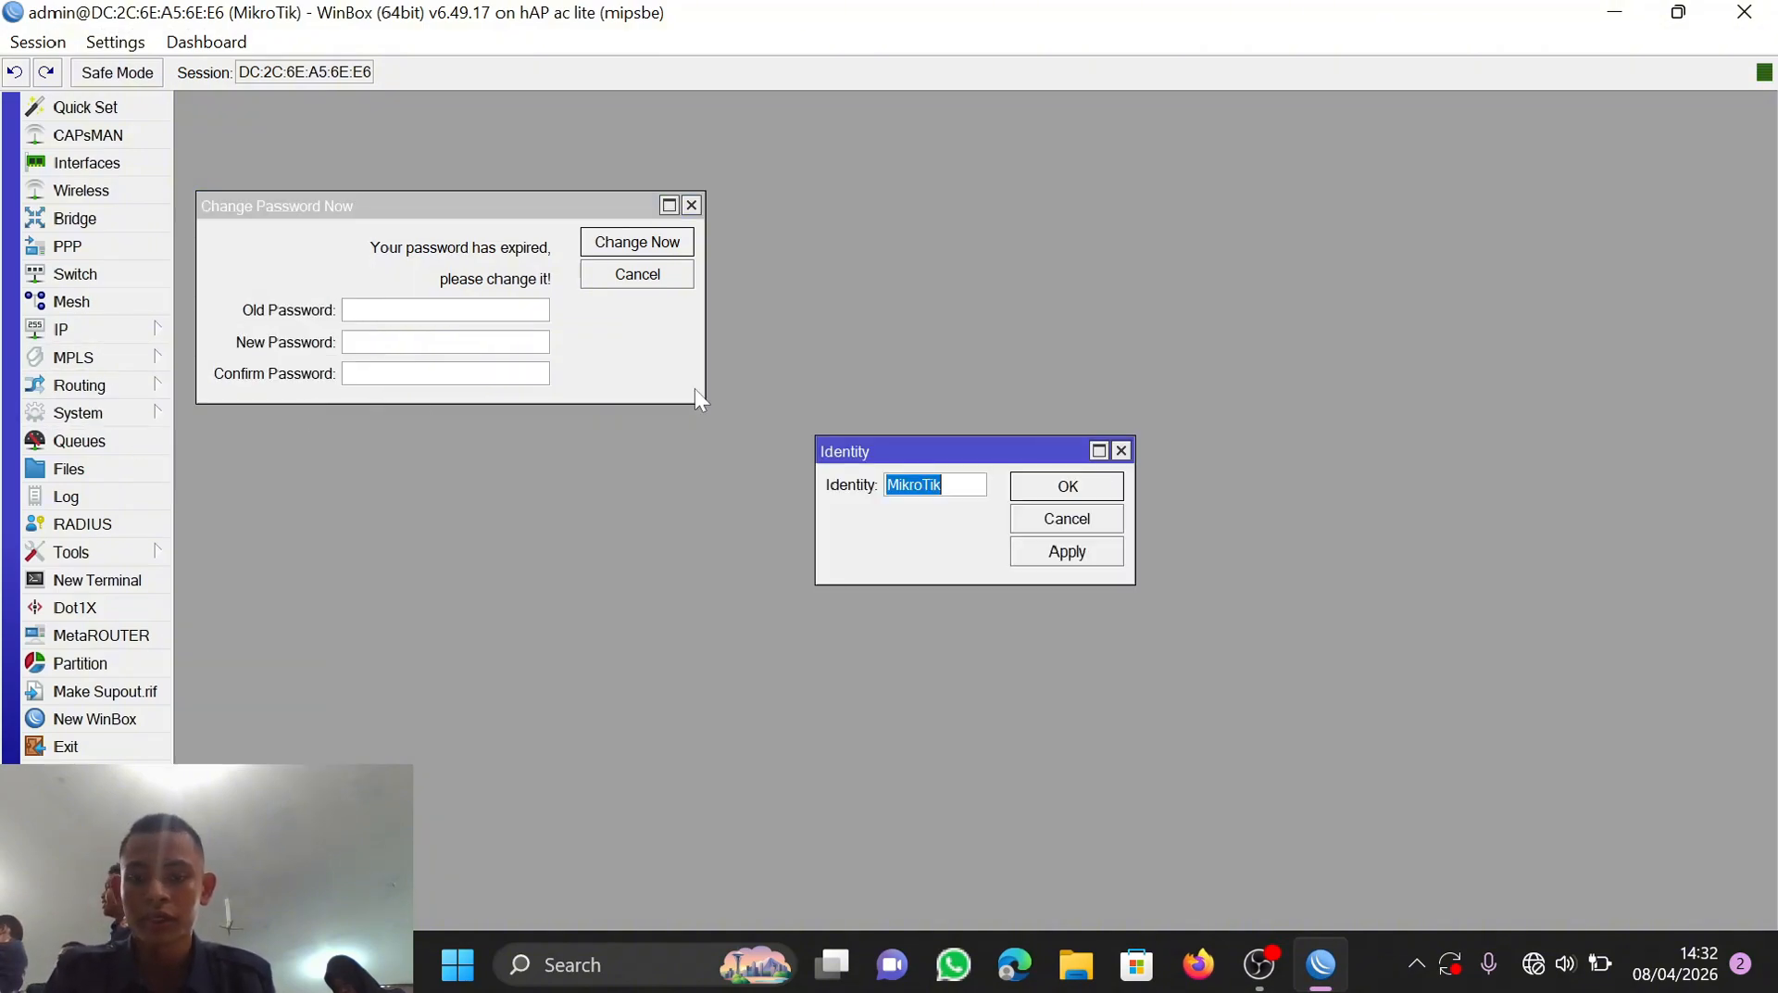
{"action": "type", "text": "Router C"}
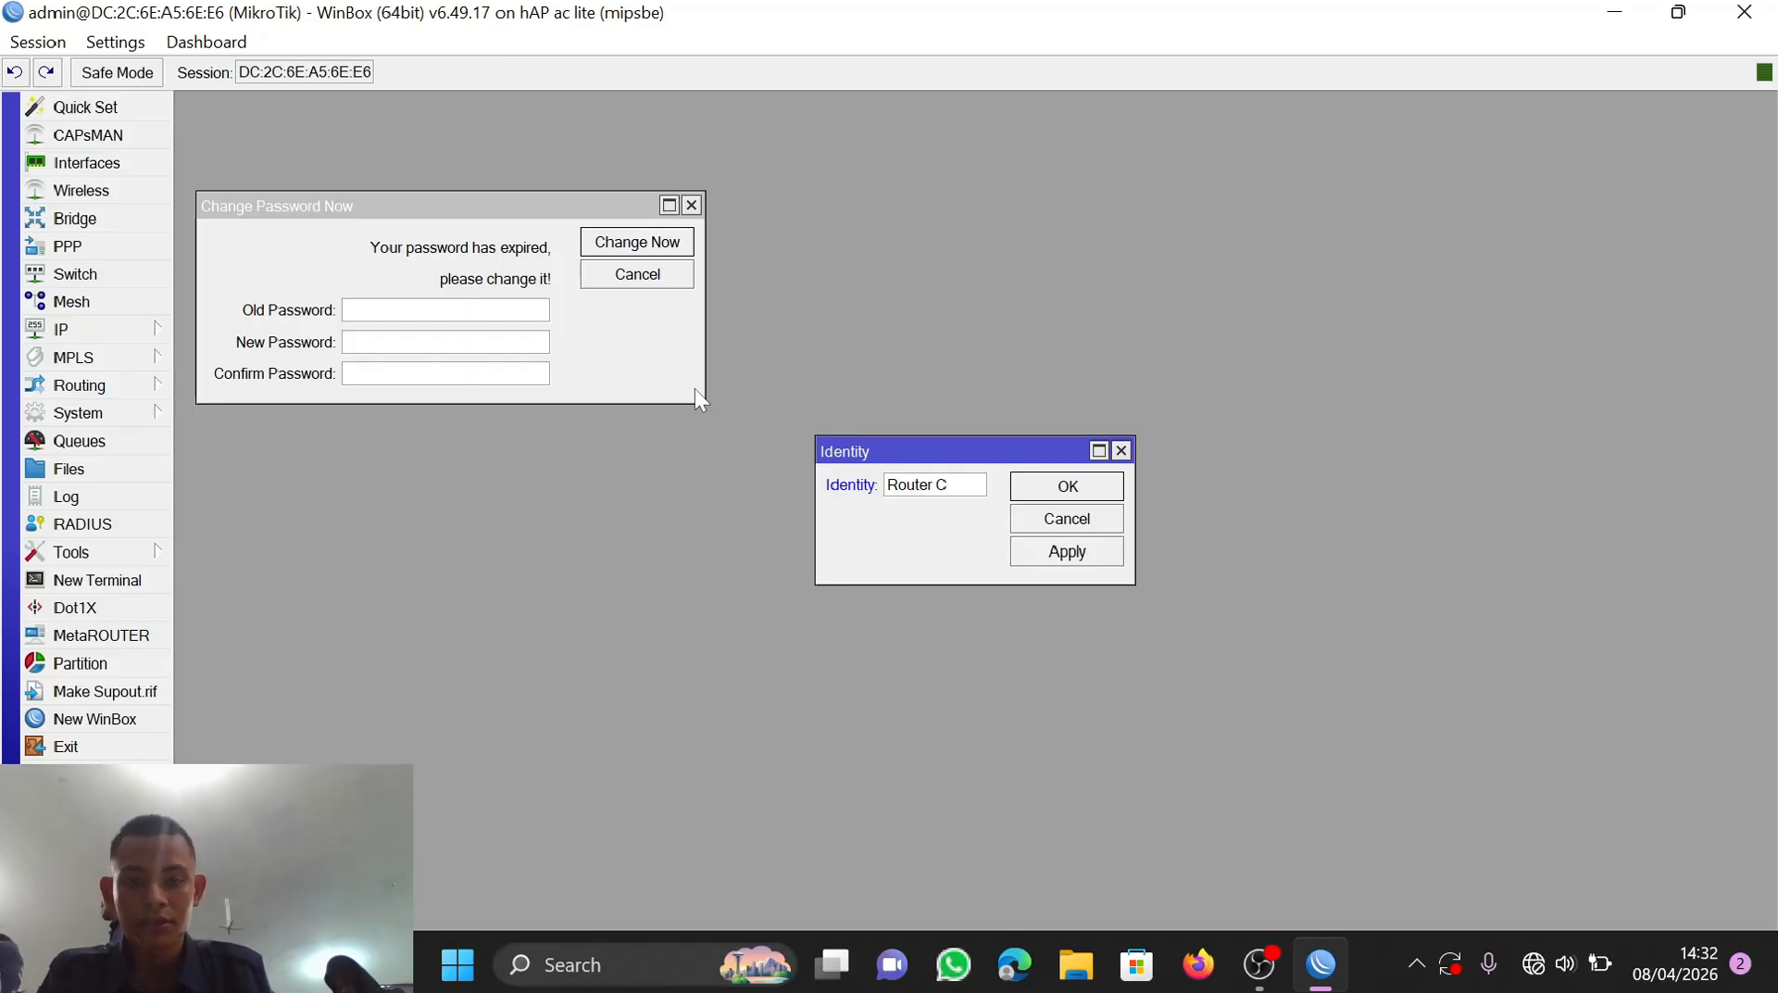
{"action": "left_click", "coordinate": [1052, 554]}
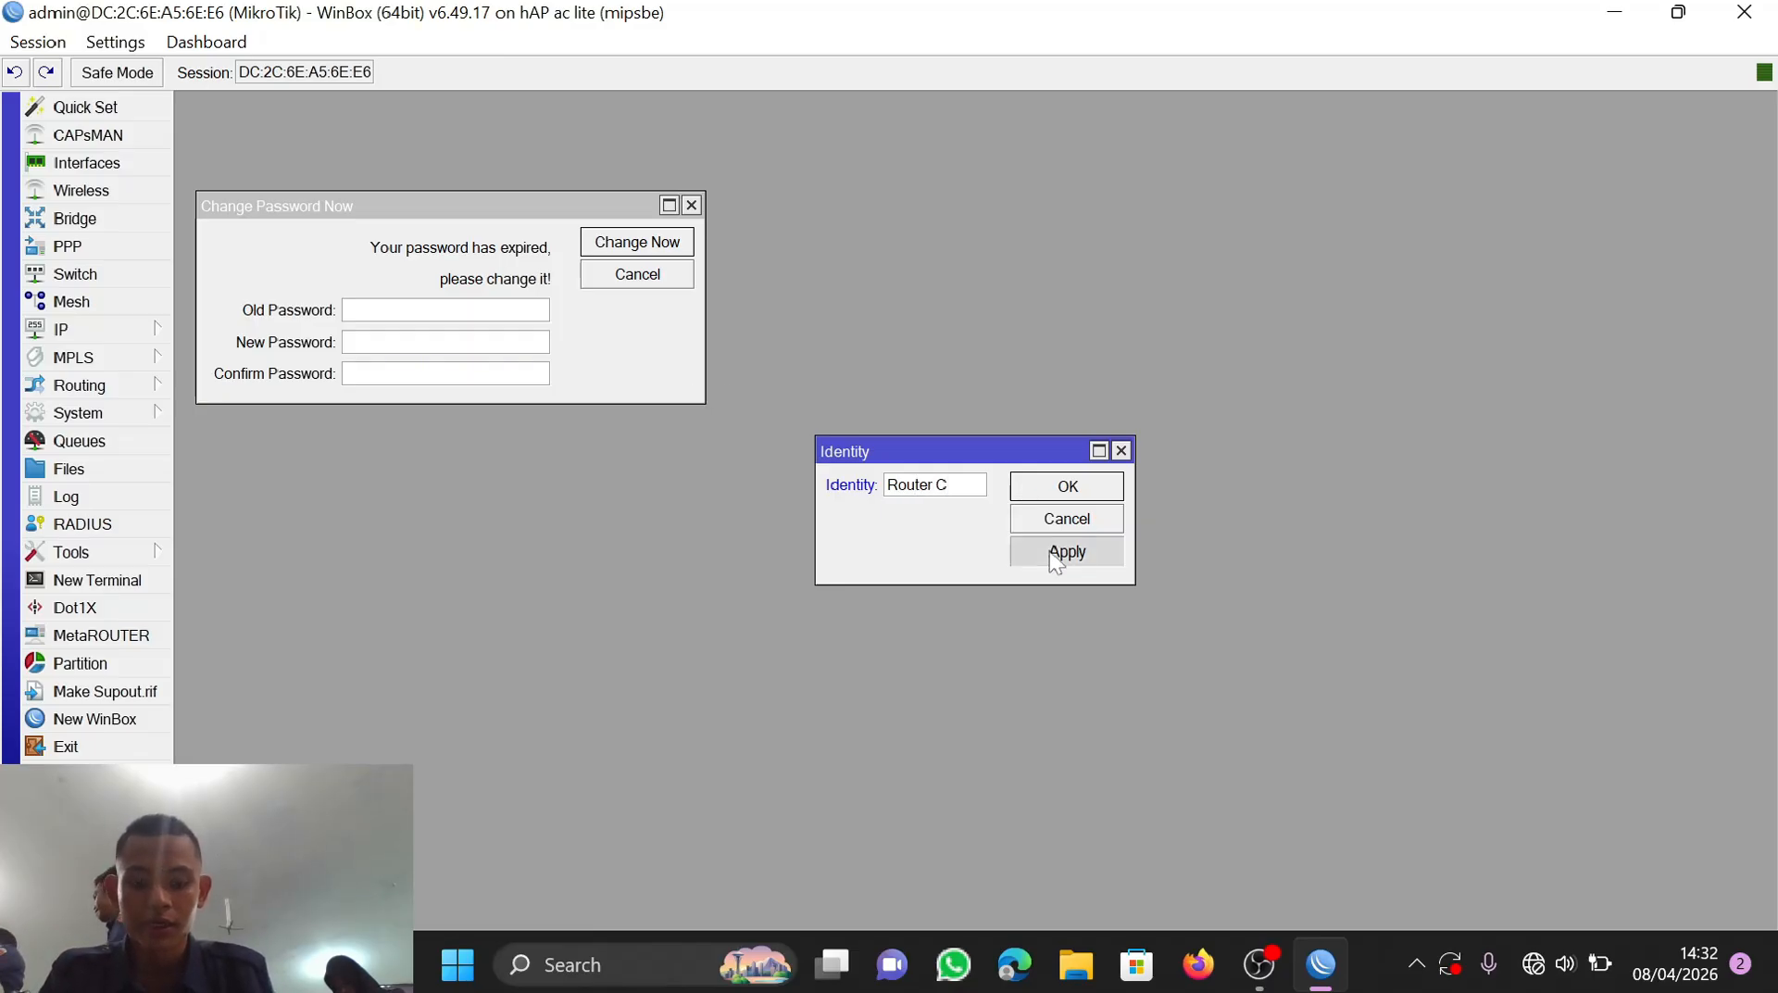
{"action": "left_click", "coordinate": [1056, 486]}
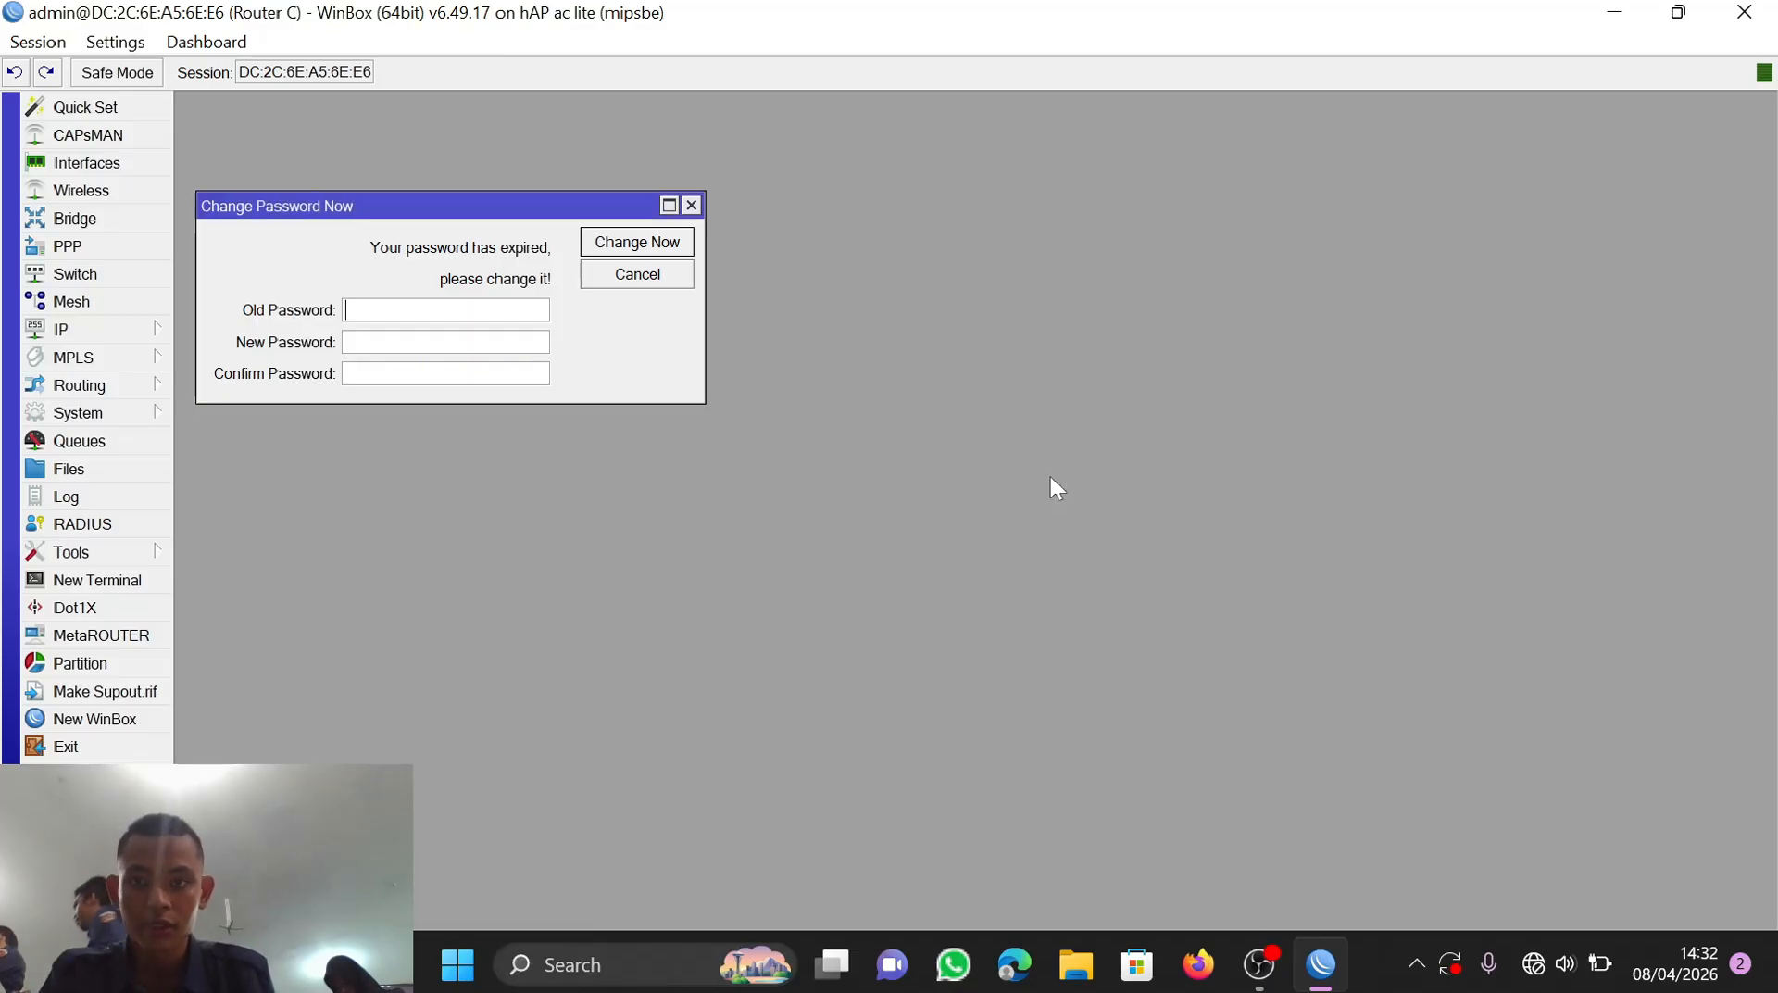
{"action": "left_click", "coordinate": [691, 205]}
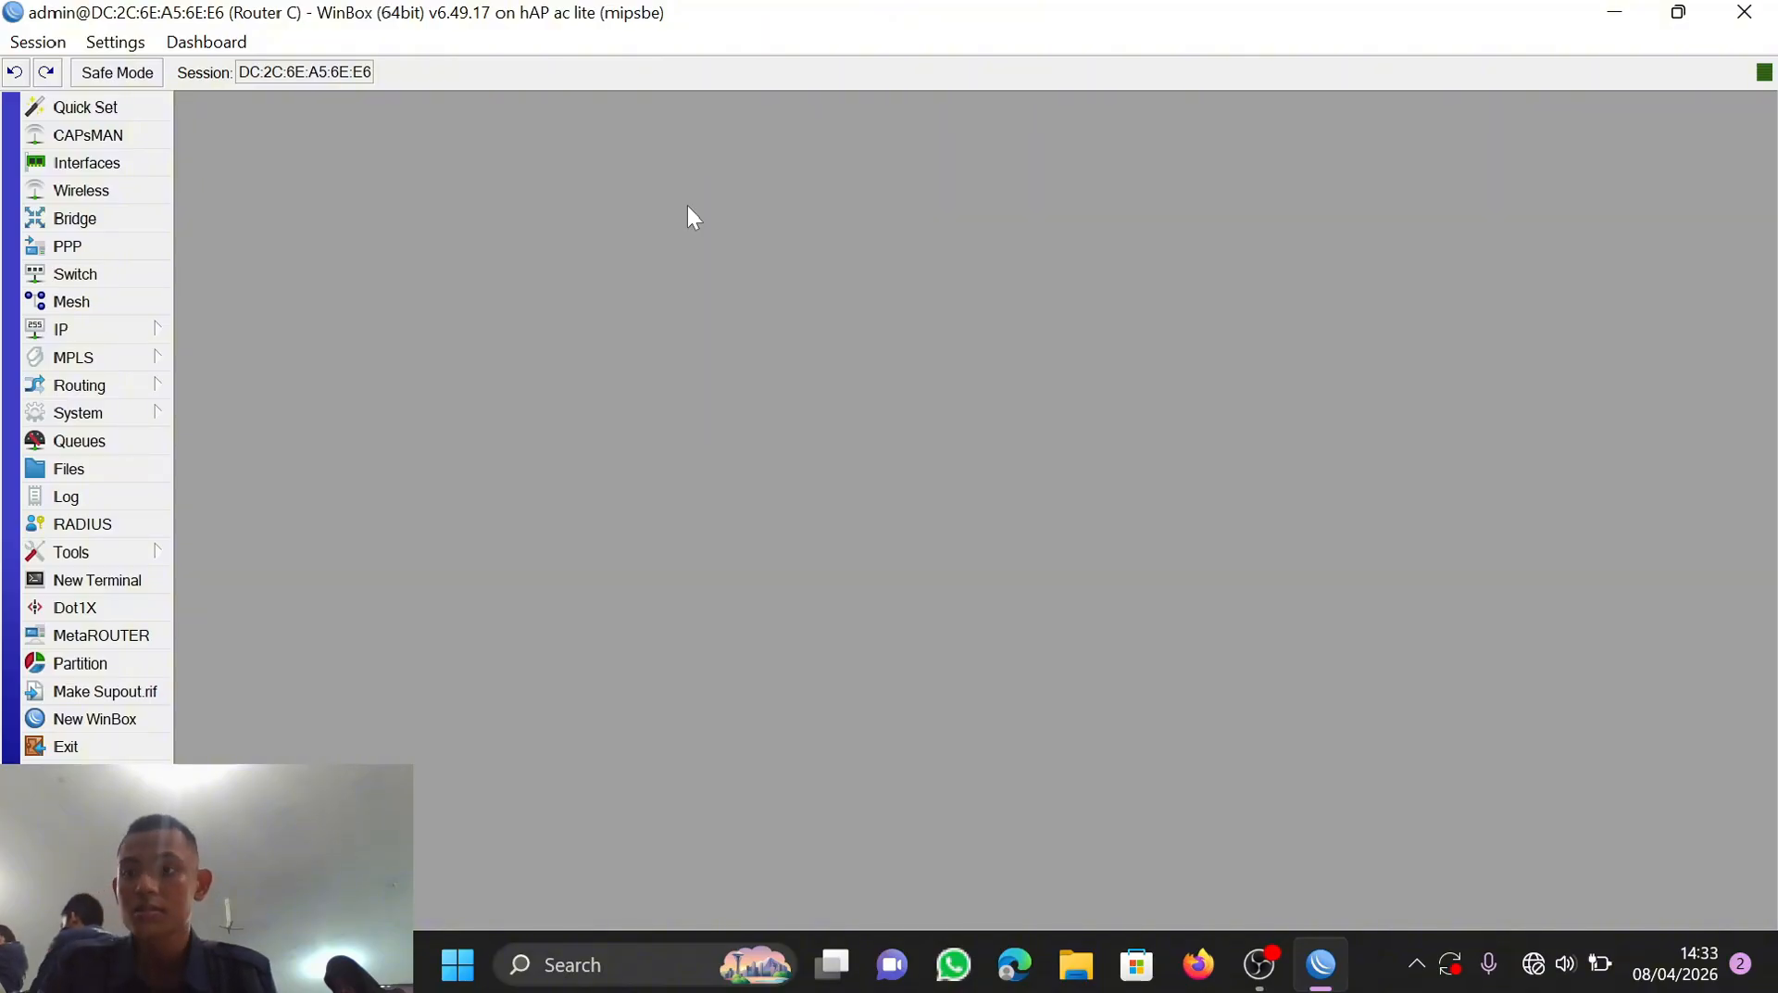
Step: Start a new IP address entry on Router C with the address 192.168.30.1/24
{"action": "left_click", "coordinate": [61, 331]}
{"action": "left_click", "coordinate": [222, 274]}
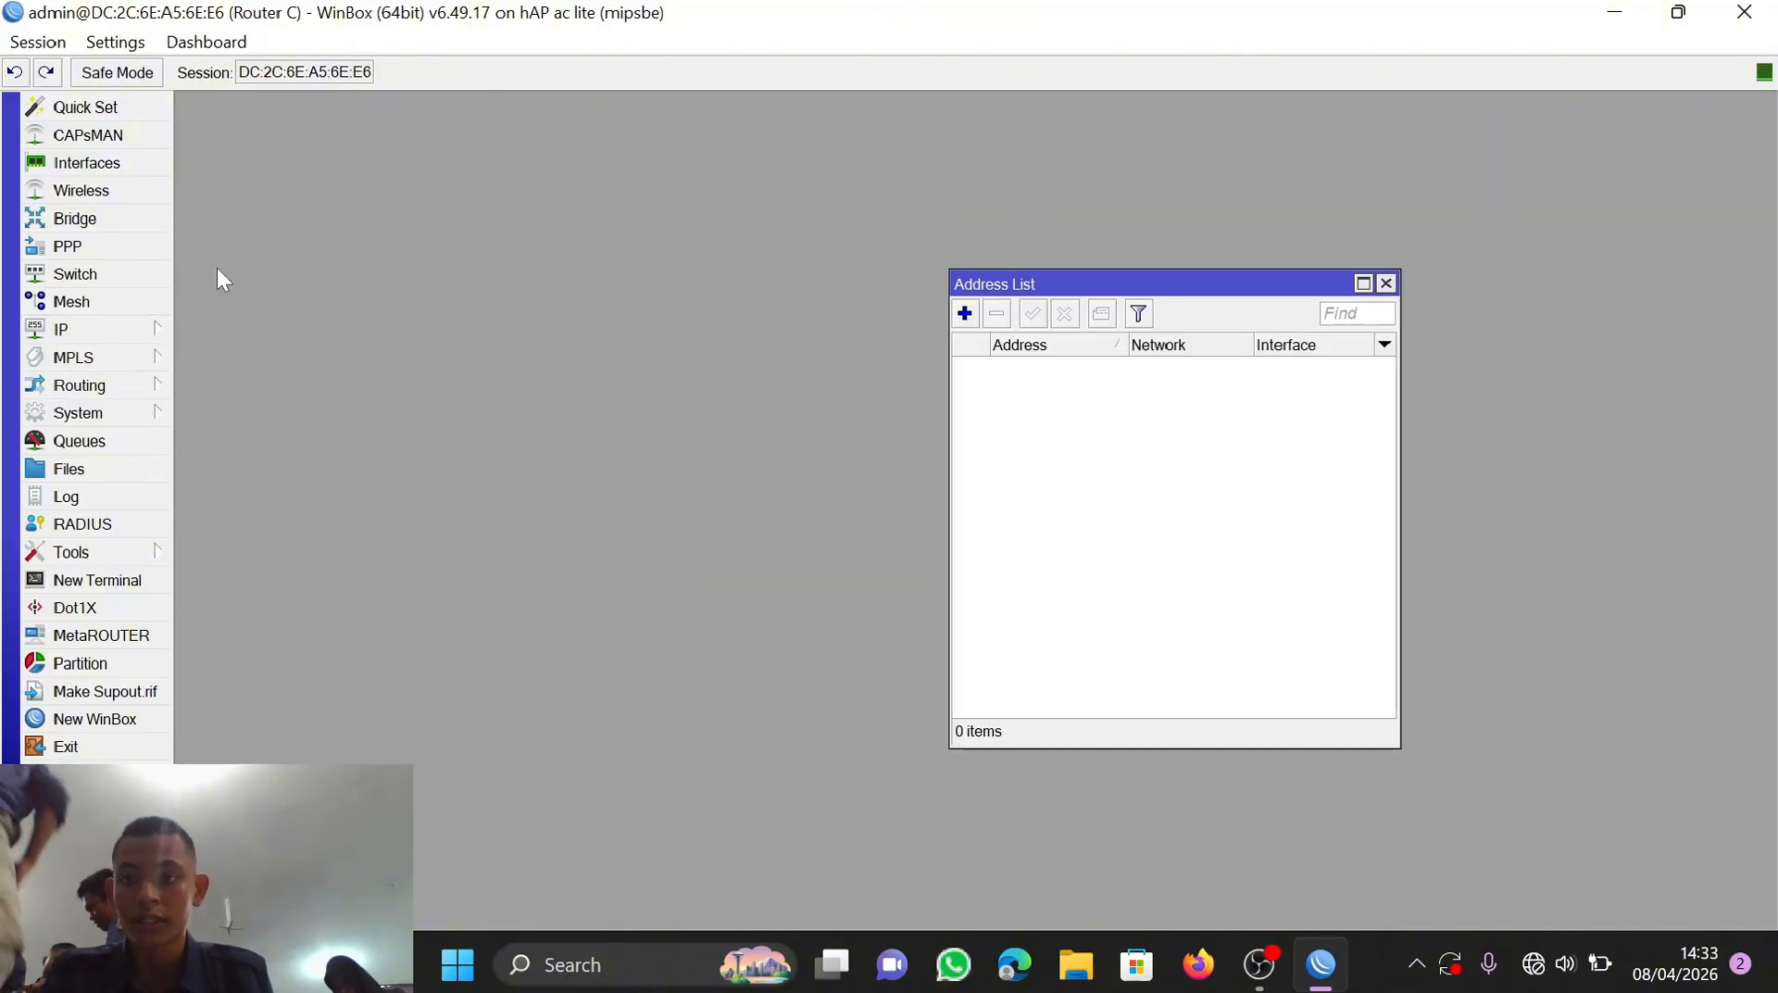
{"action": "left_click", "coordinate": [965, 314]}
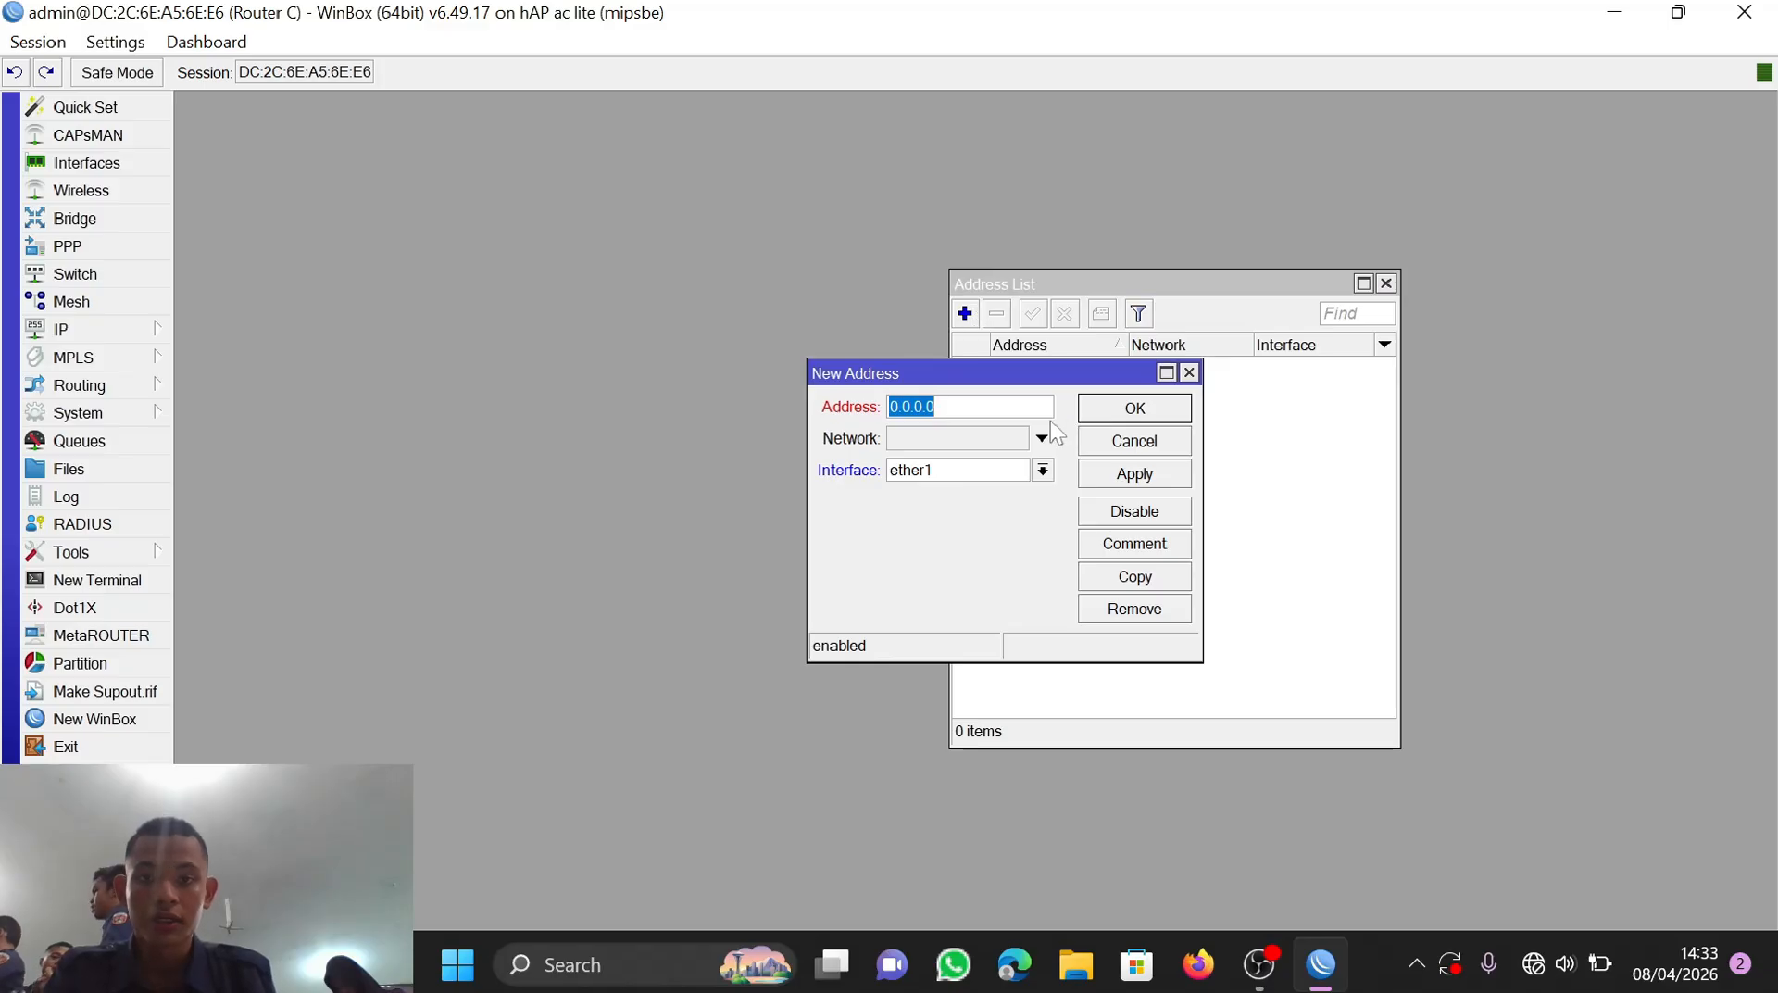
{"action": "type", "text": "192"}
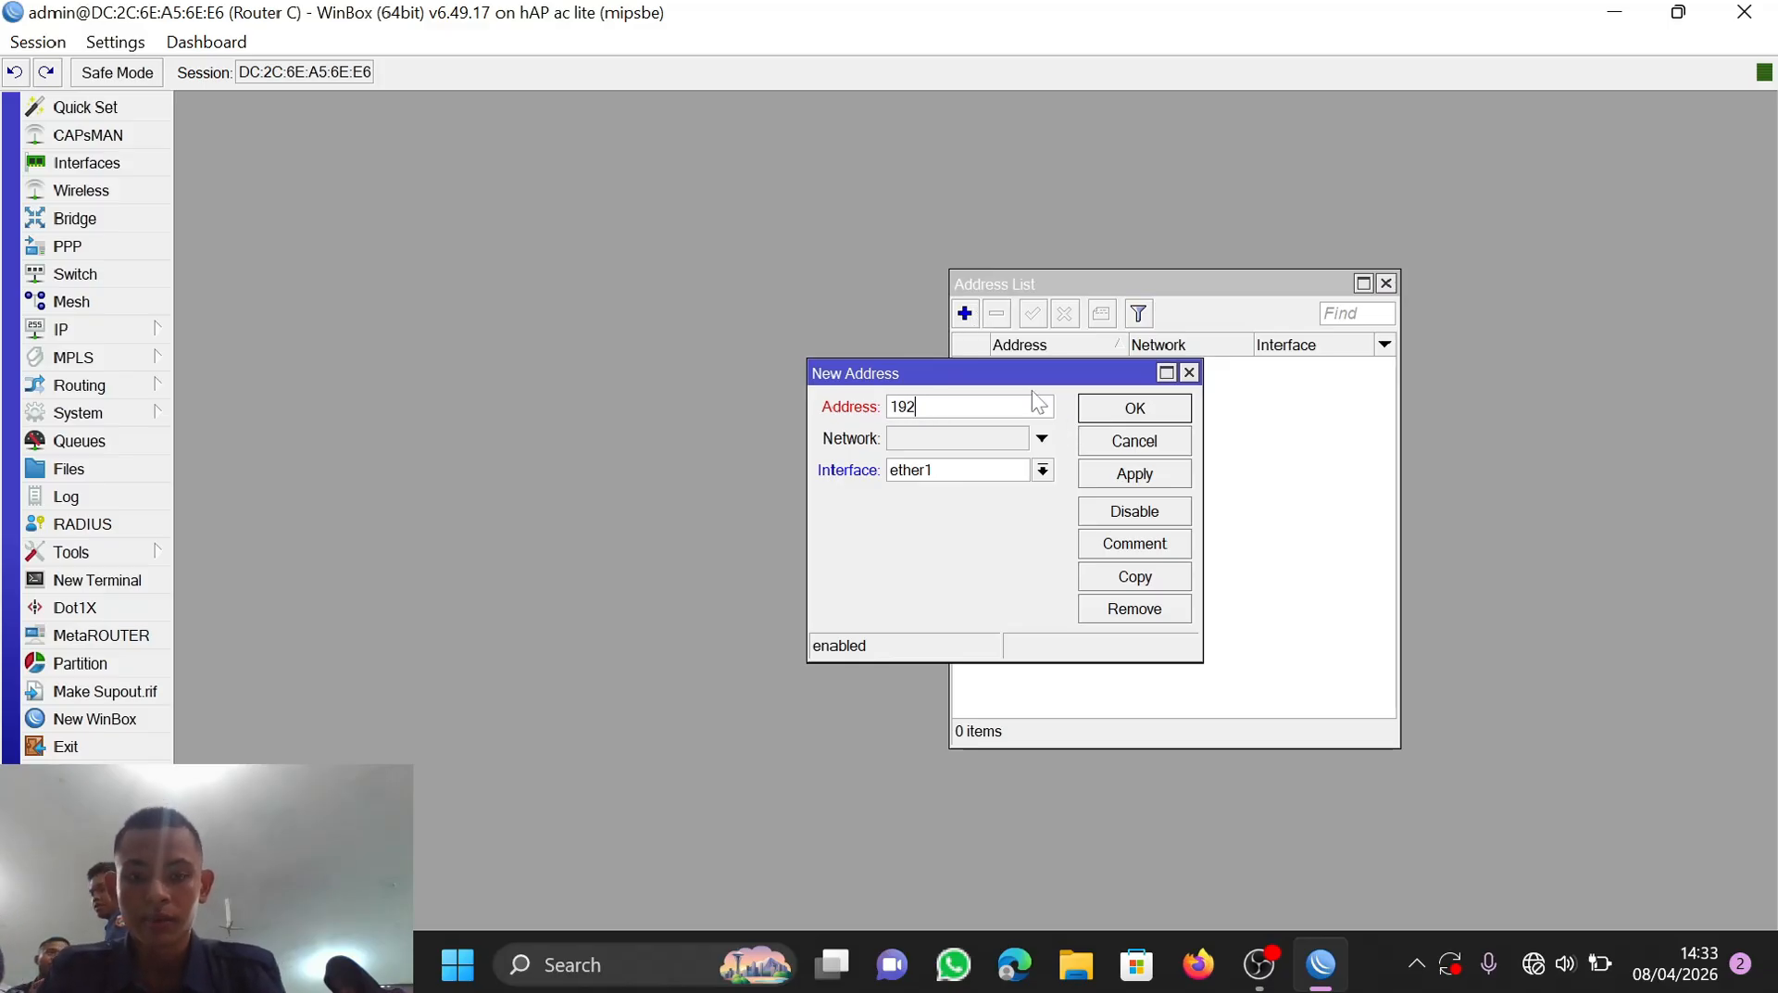
{"action": "type", "text": ".168"}
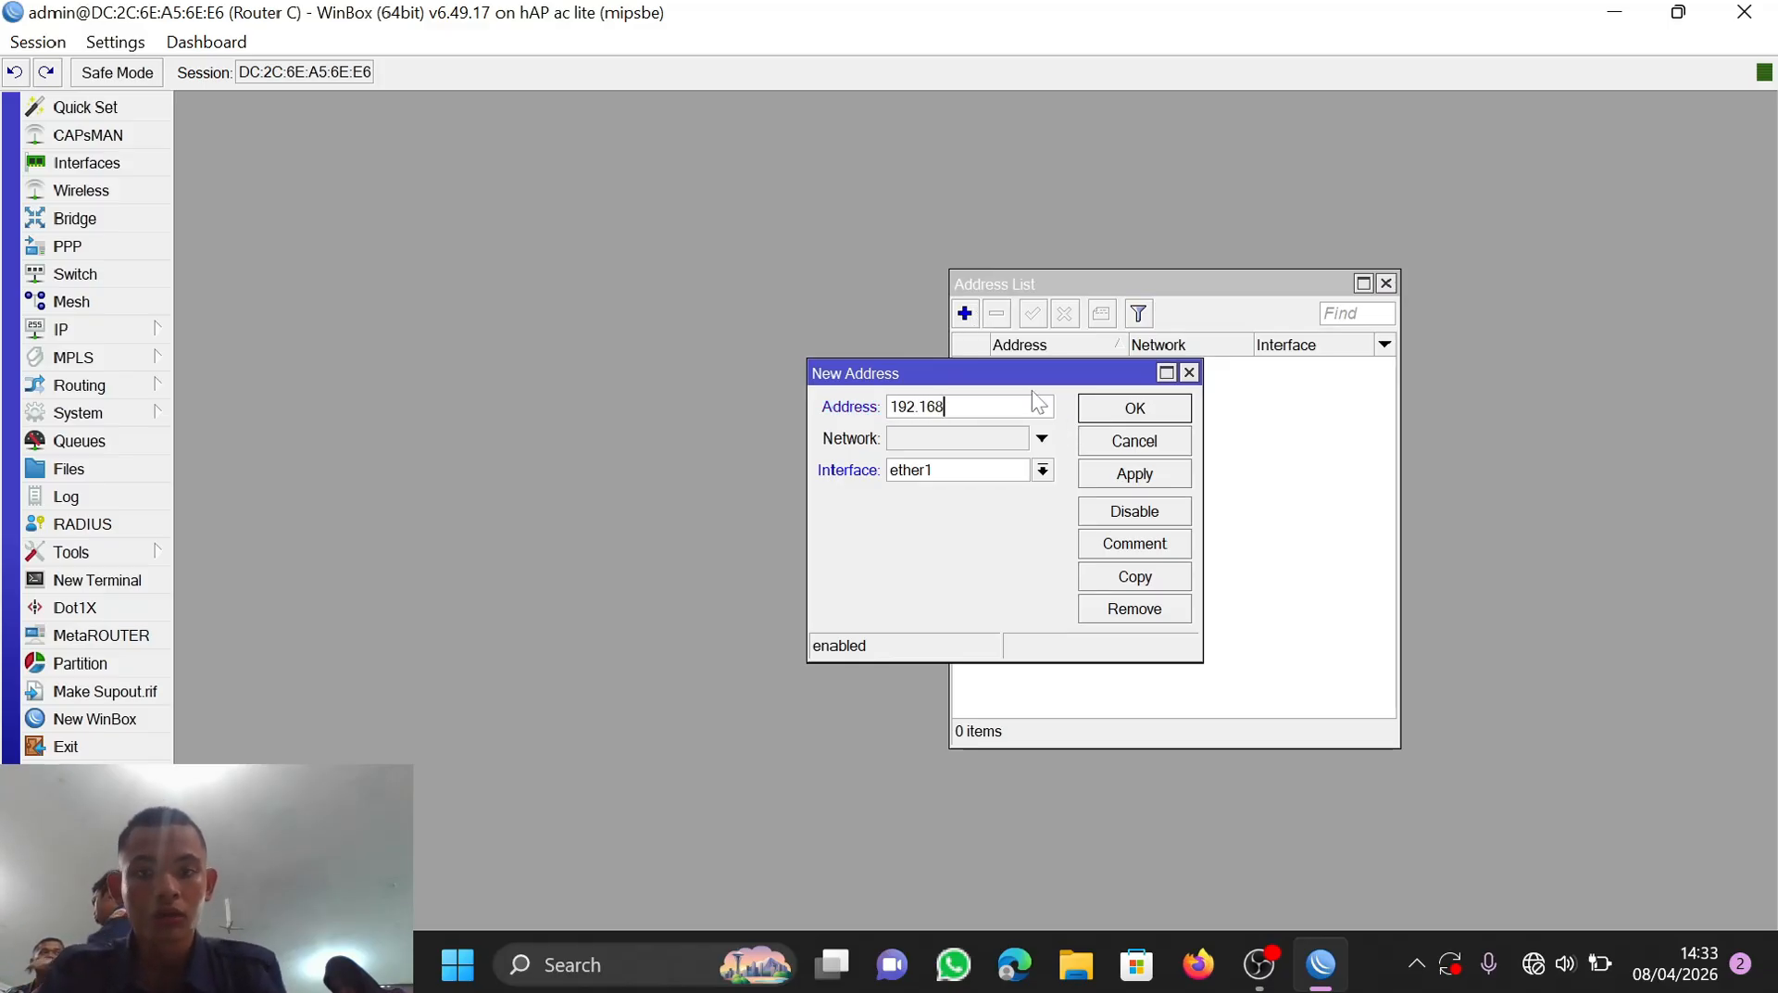
{"action": "type", "text": "."}
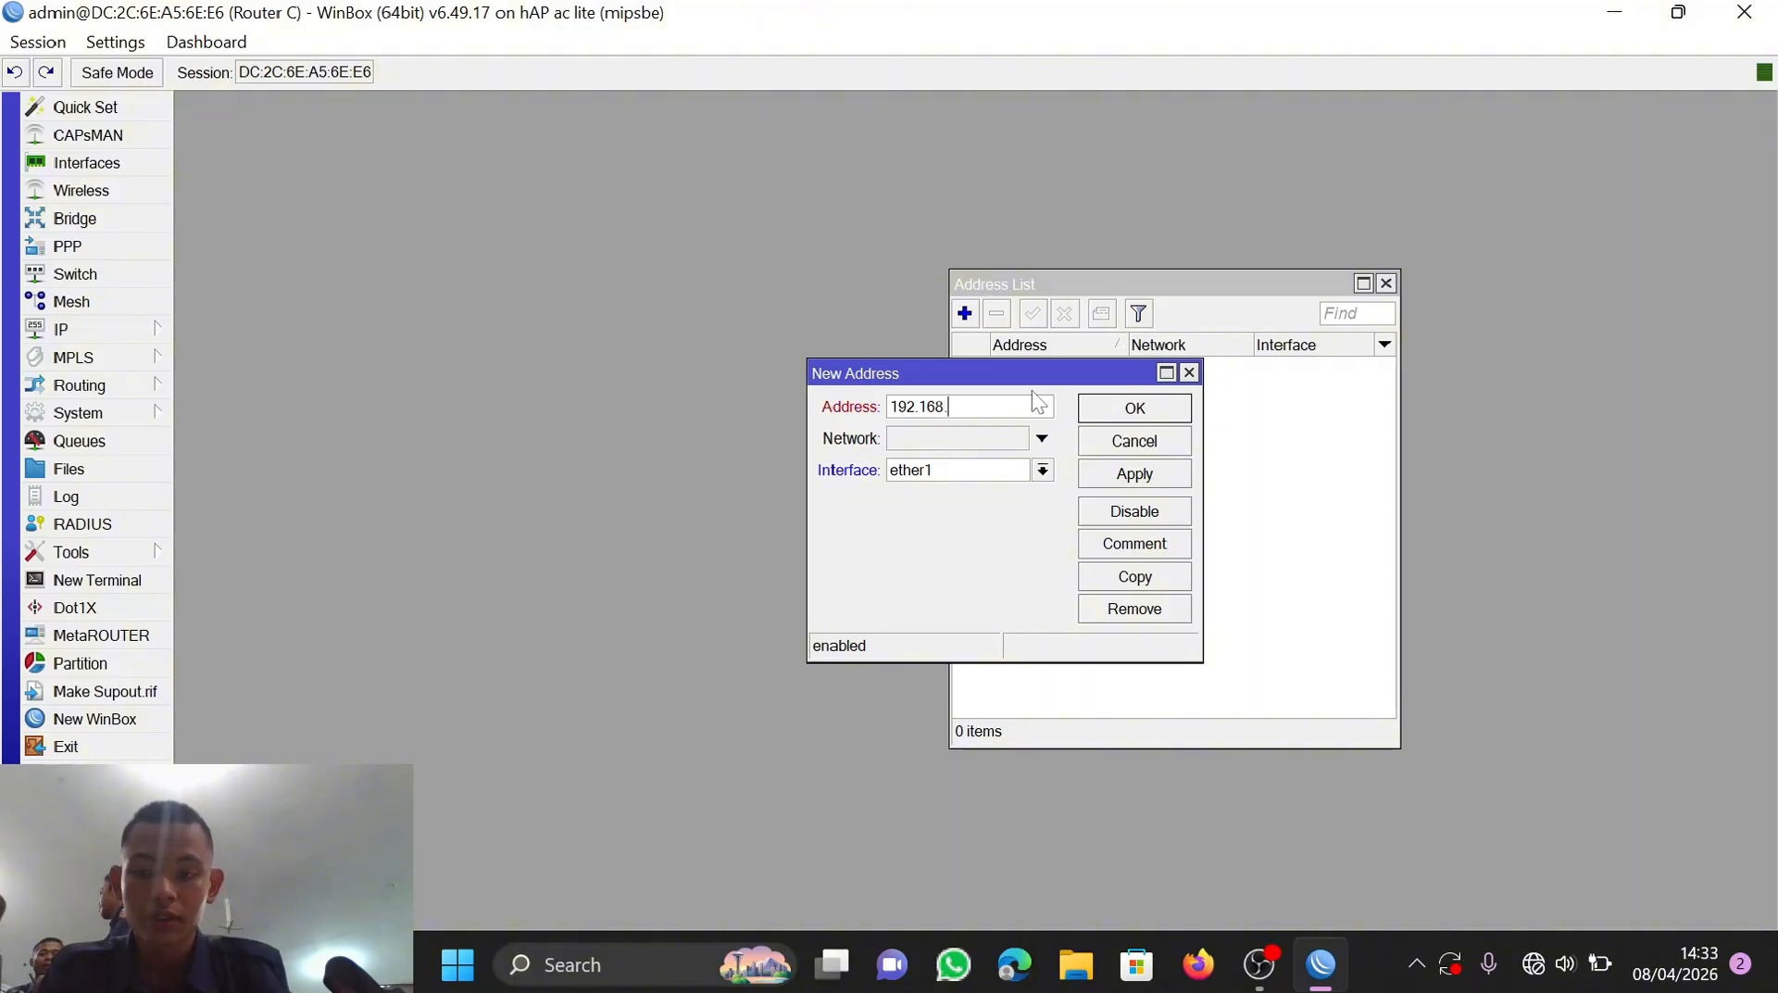
{"action": "type", "text": "30.1/2"}
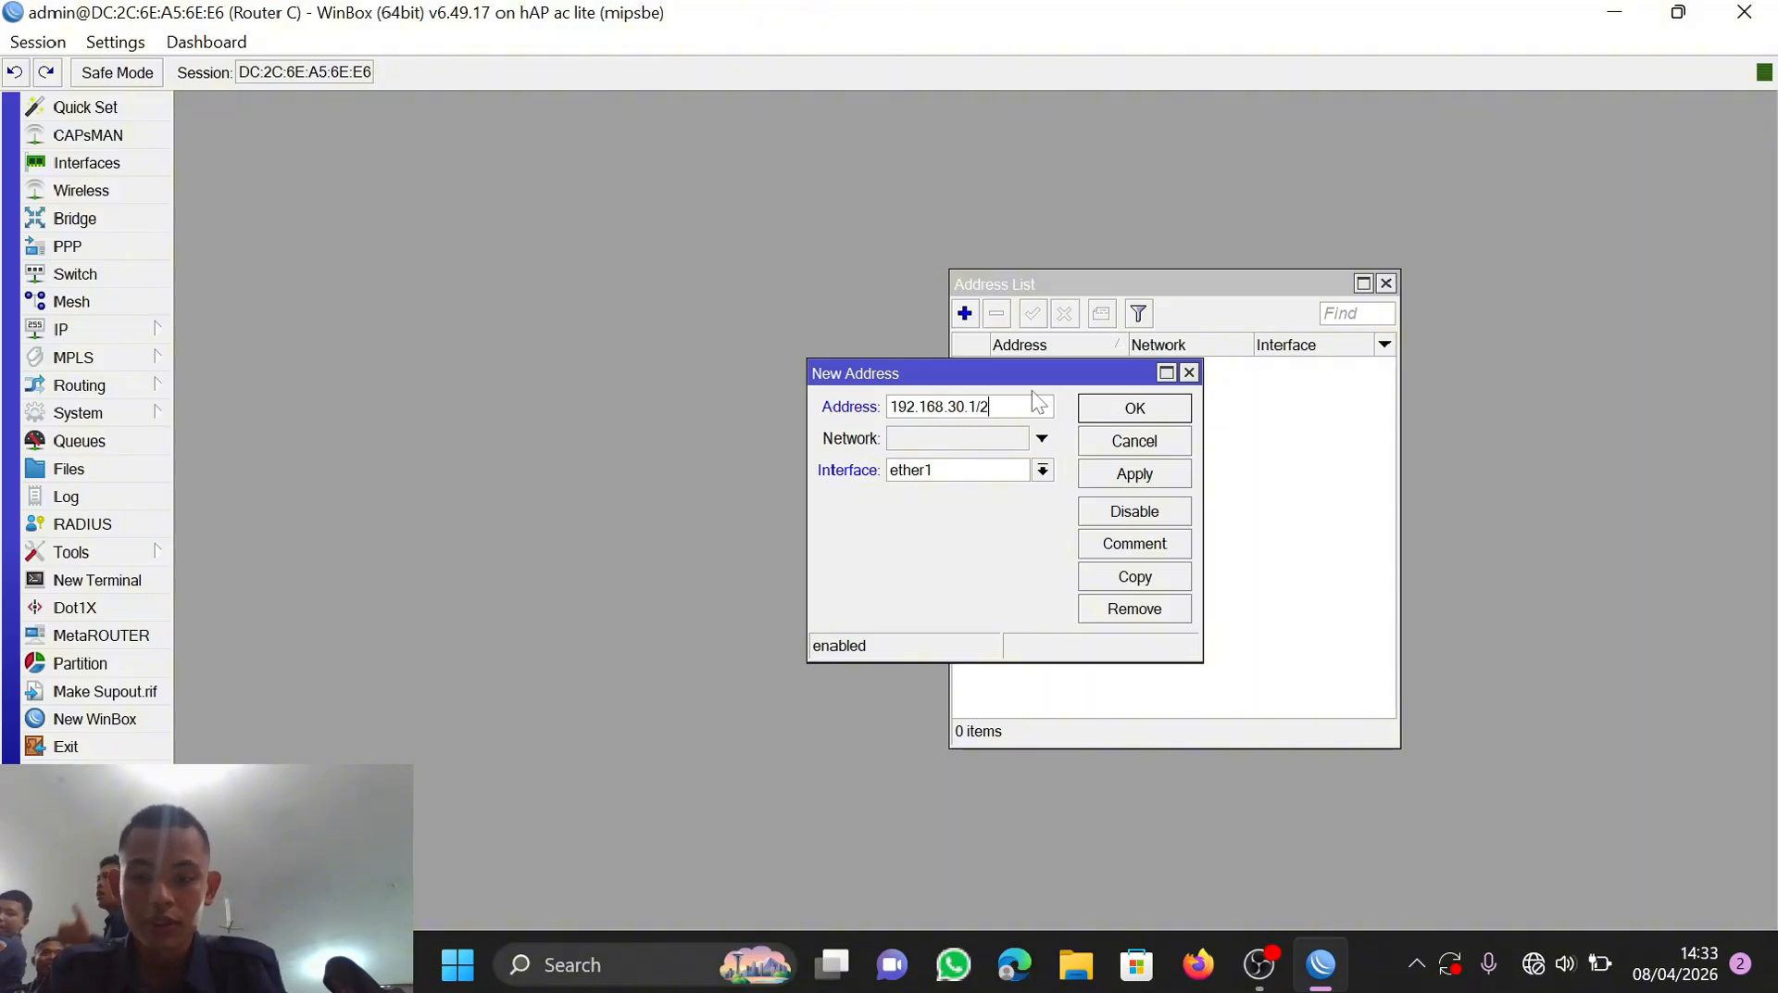
{"action": "type", "text": "4"}
Step: Assign the 192.168.30.1/24 address to interface ether2 and save the entry
{"action": "left_click", "coordinate": [1042, 469]}
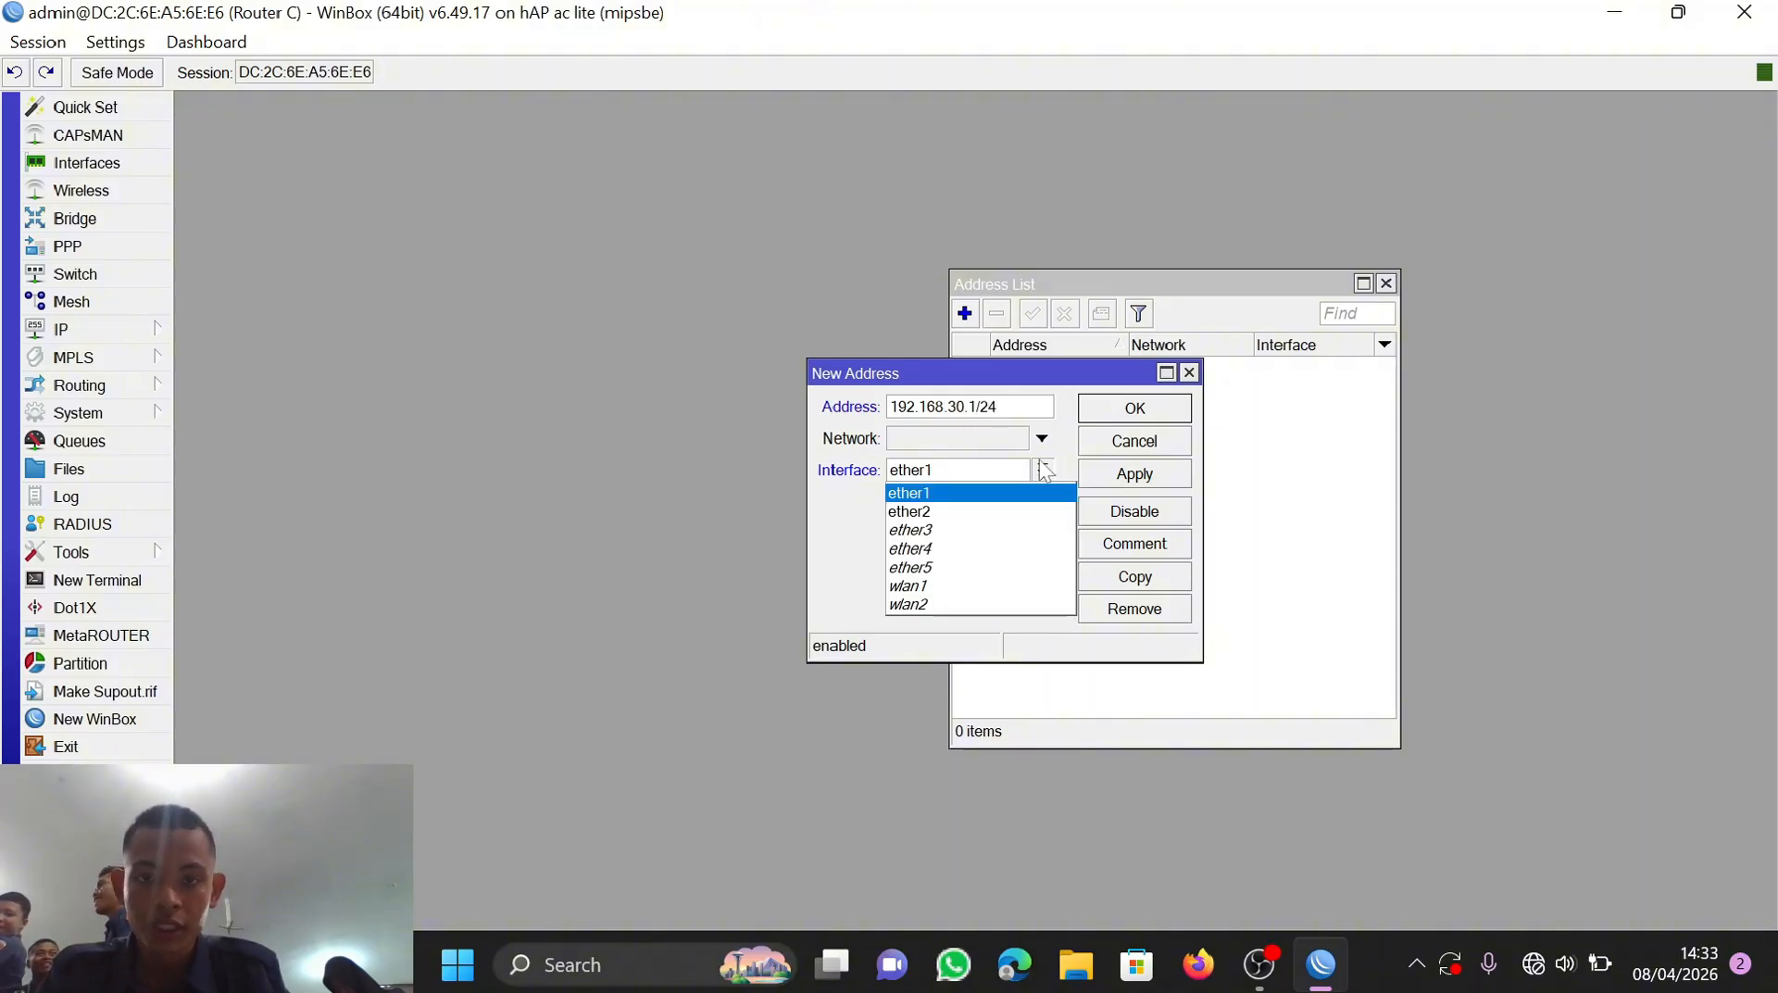
{"action": "left_click", "coordinate": [982, 505]}
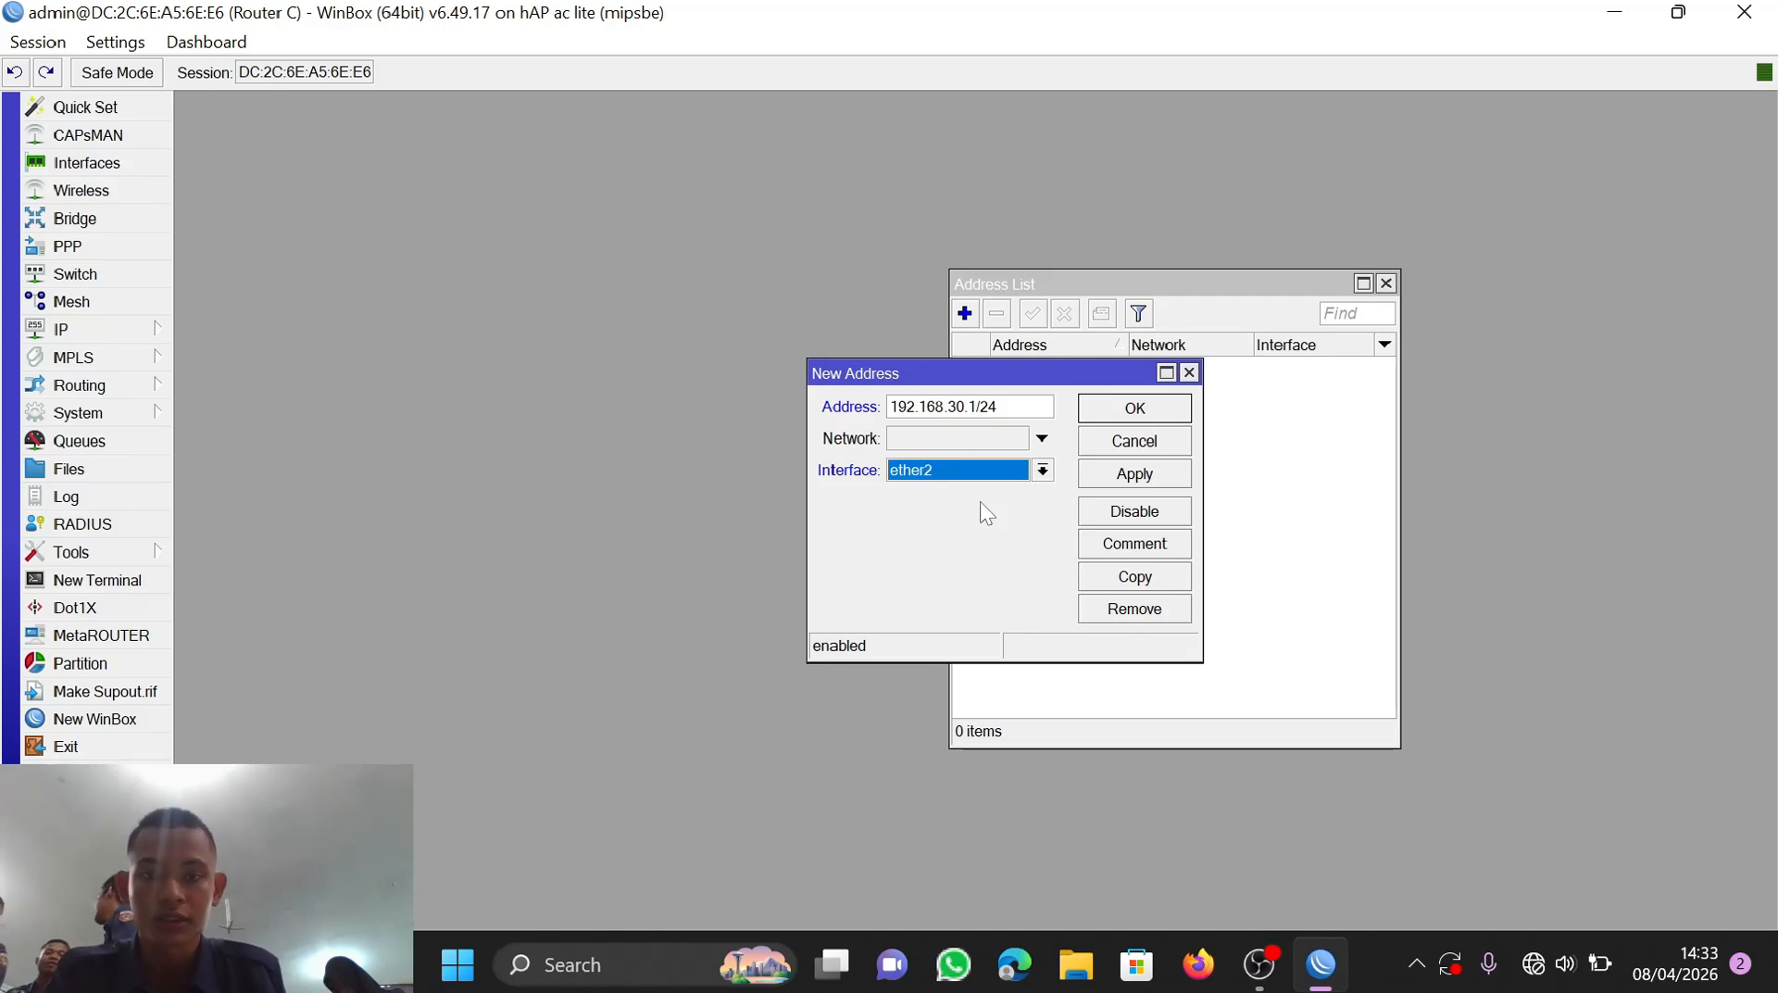
{"action": "left_click", "coordinate": [1102, 475]}
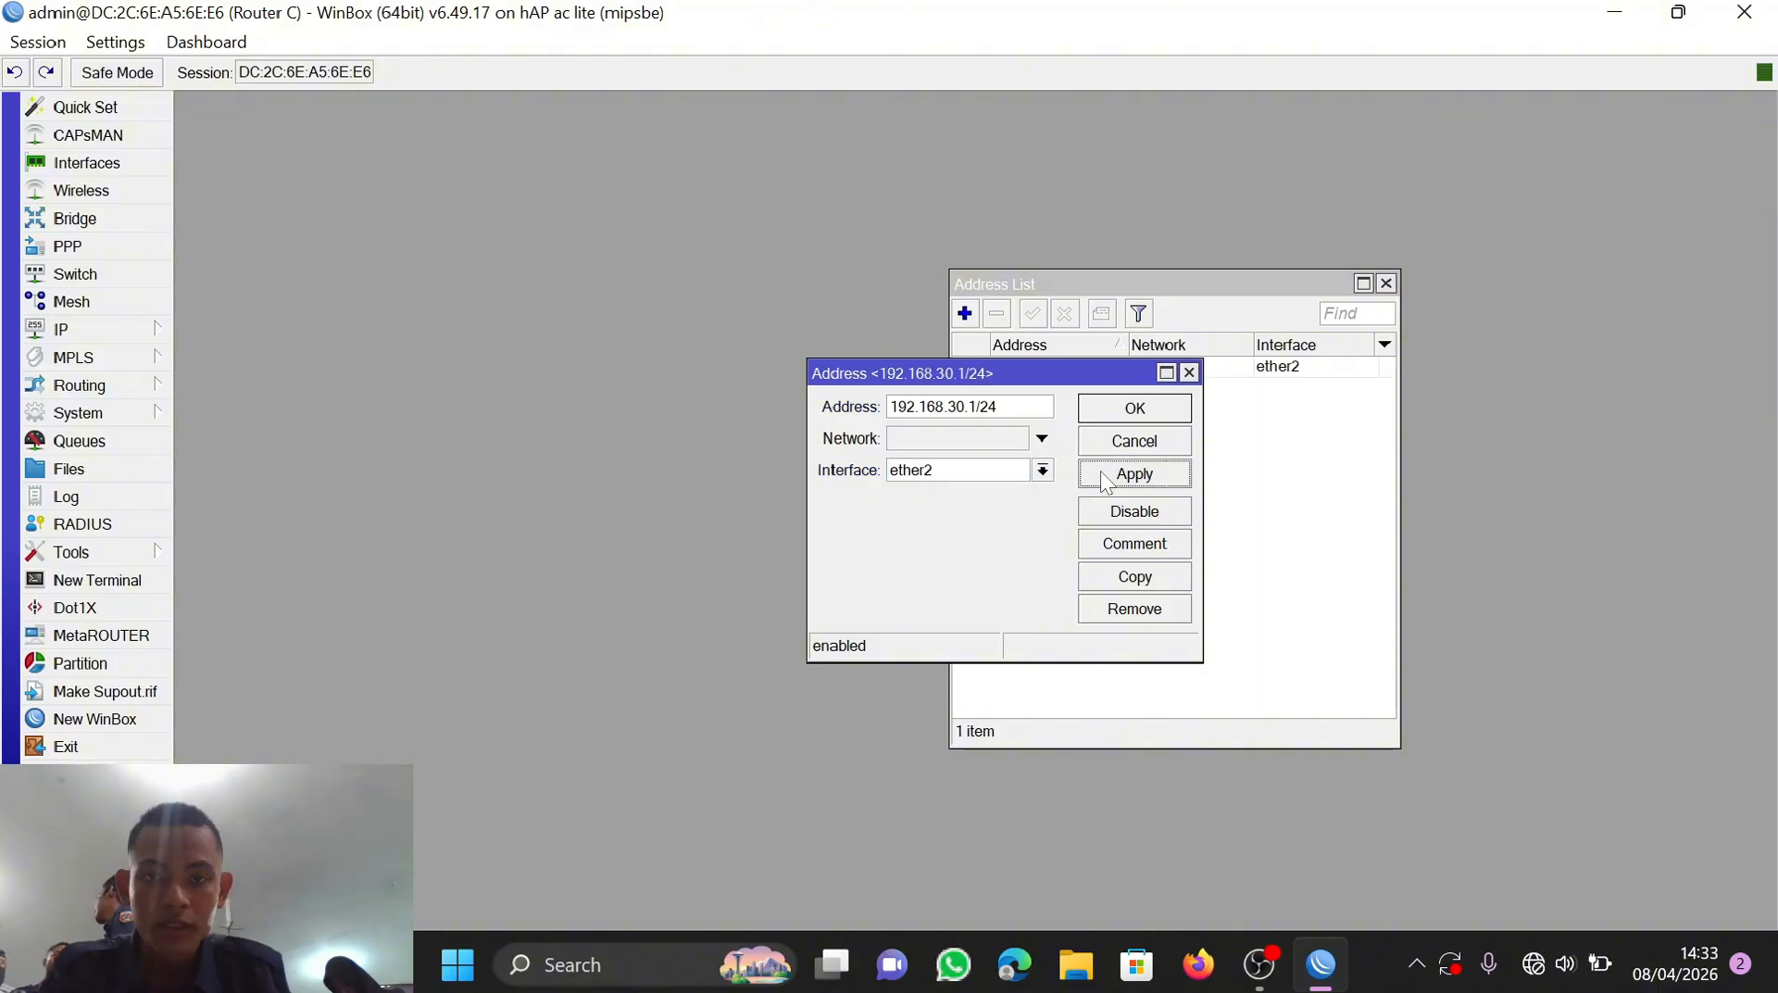
{"action": "left_click", "coordinate": [1102, 414]}
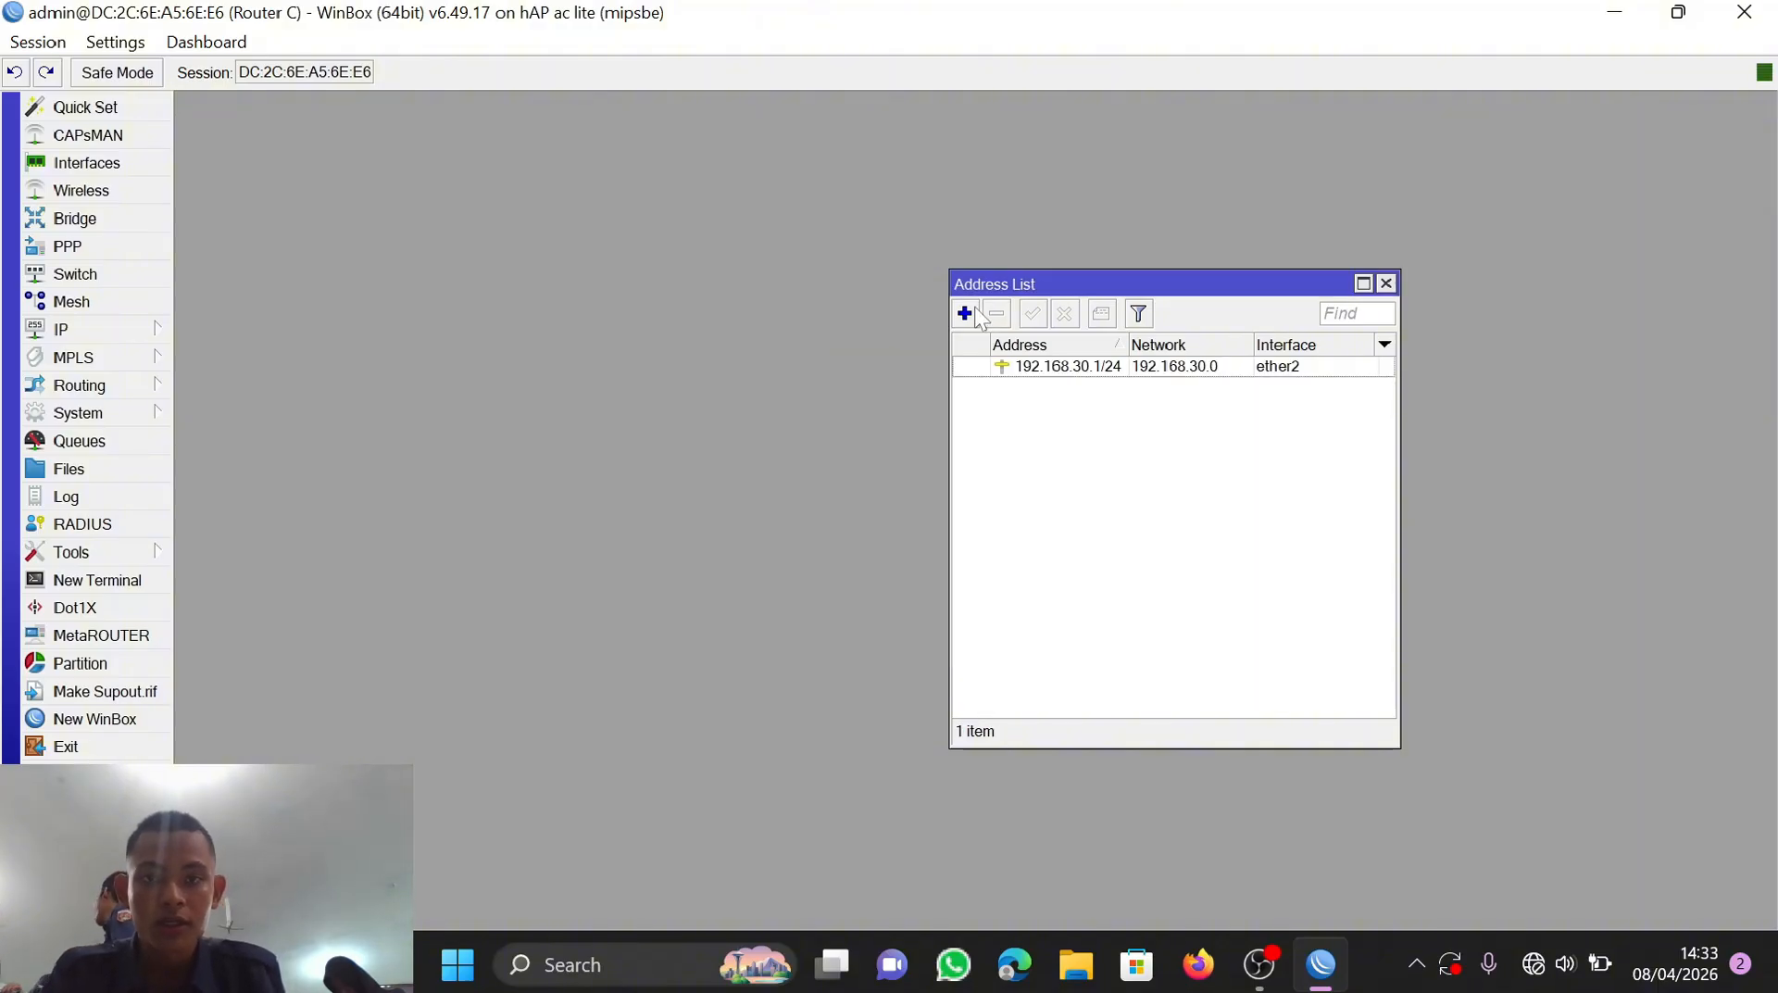
Step: Add the IP address 172.16.2.2 on interface ether1 and close its entry
{"action": "left_click", "coordinate": [965, 313]}
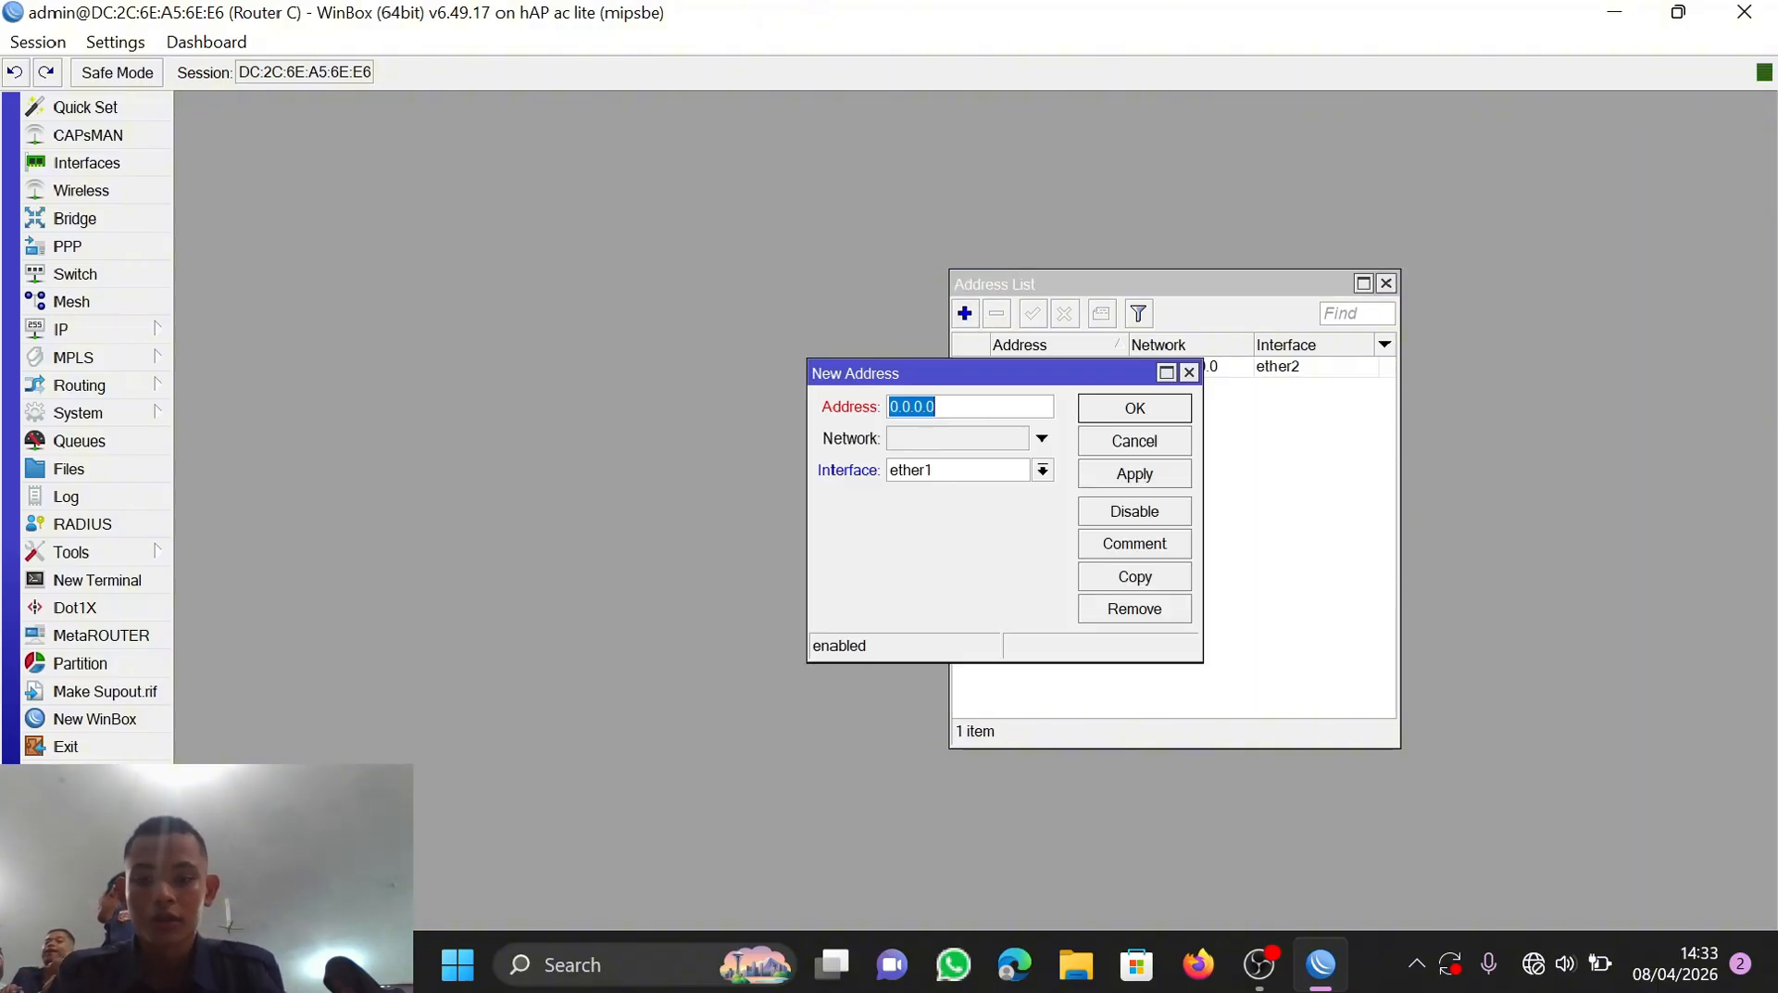
{"action": "type", "text": "172.16.2.2"}
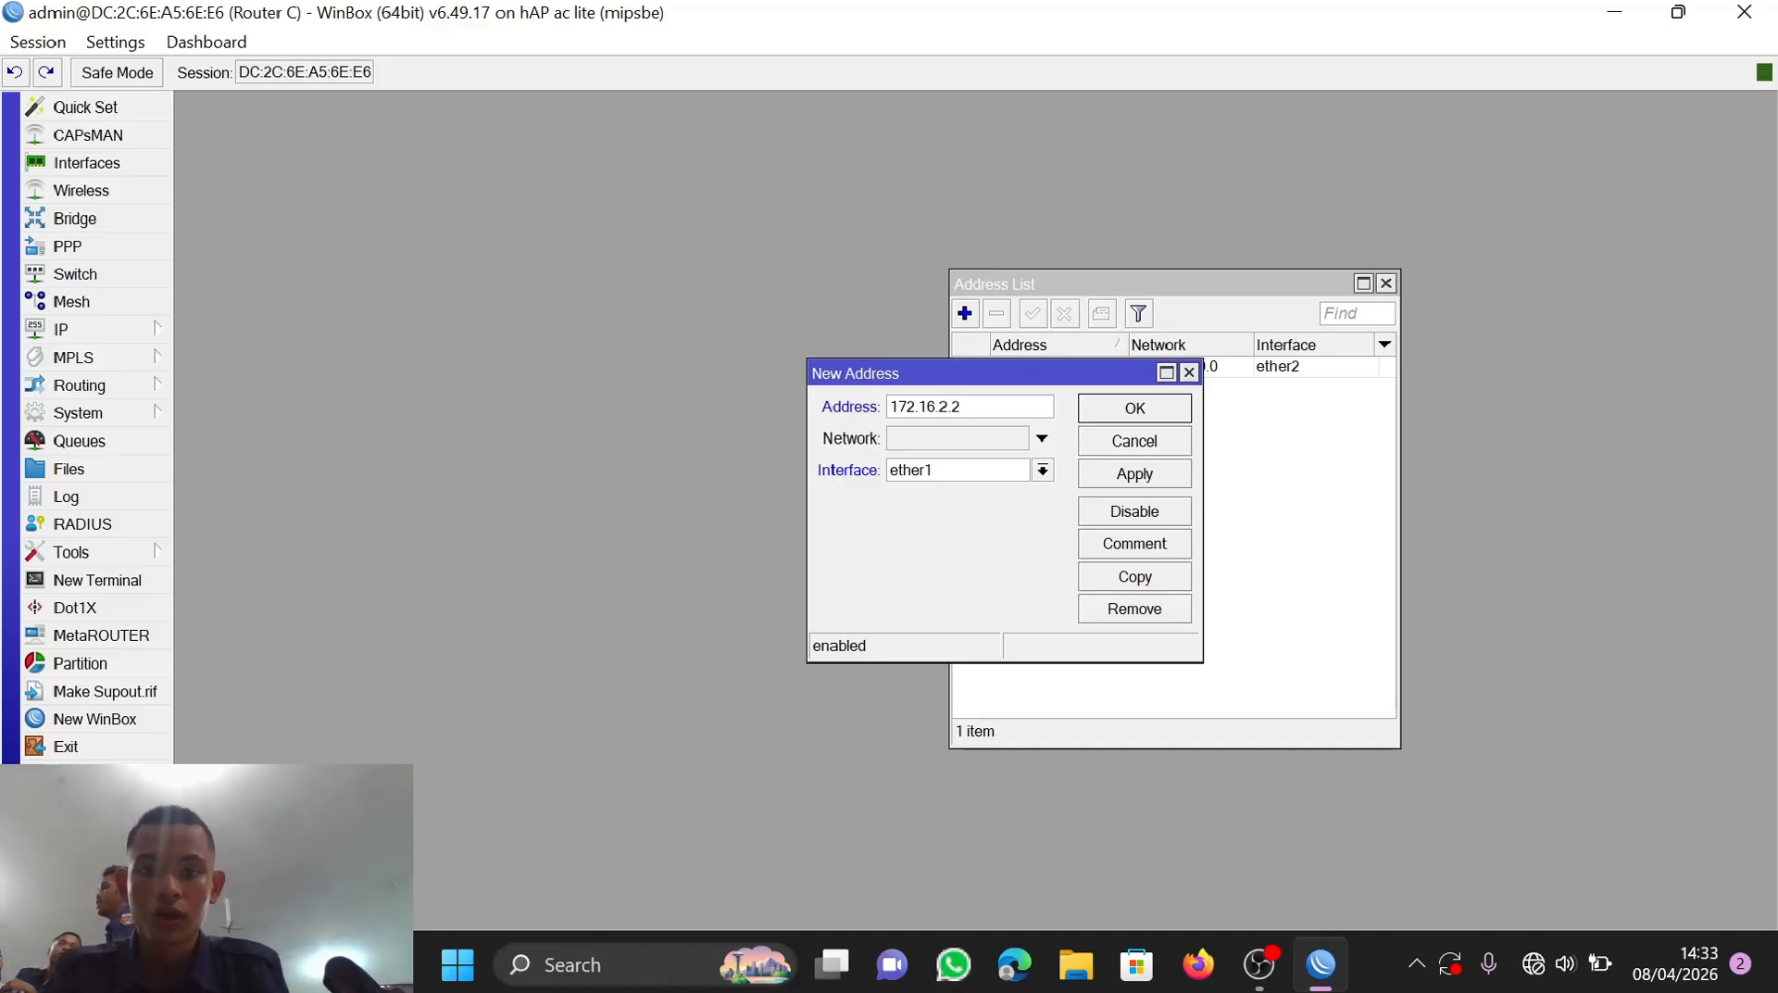
{"action": "left_click", "coordinate": [1043, 470]}
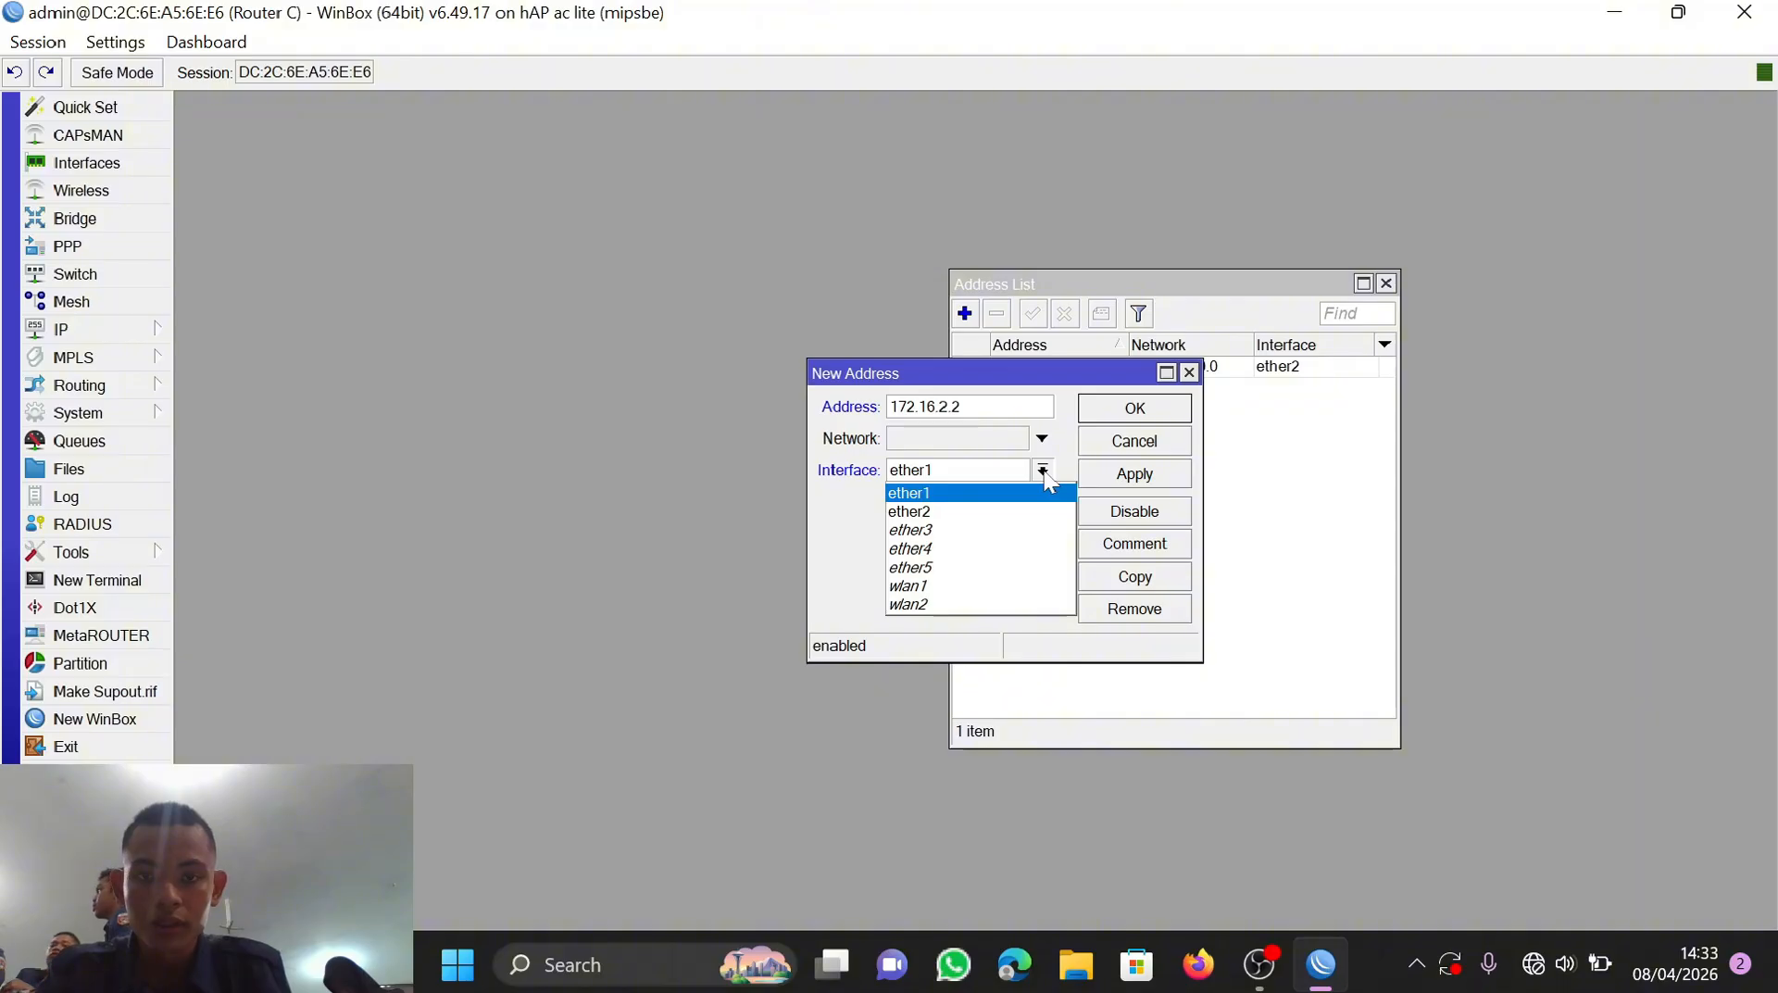
{"action": "left_click", "coordinate": [1043, 470]}
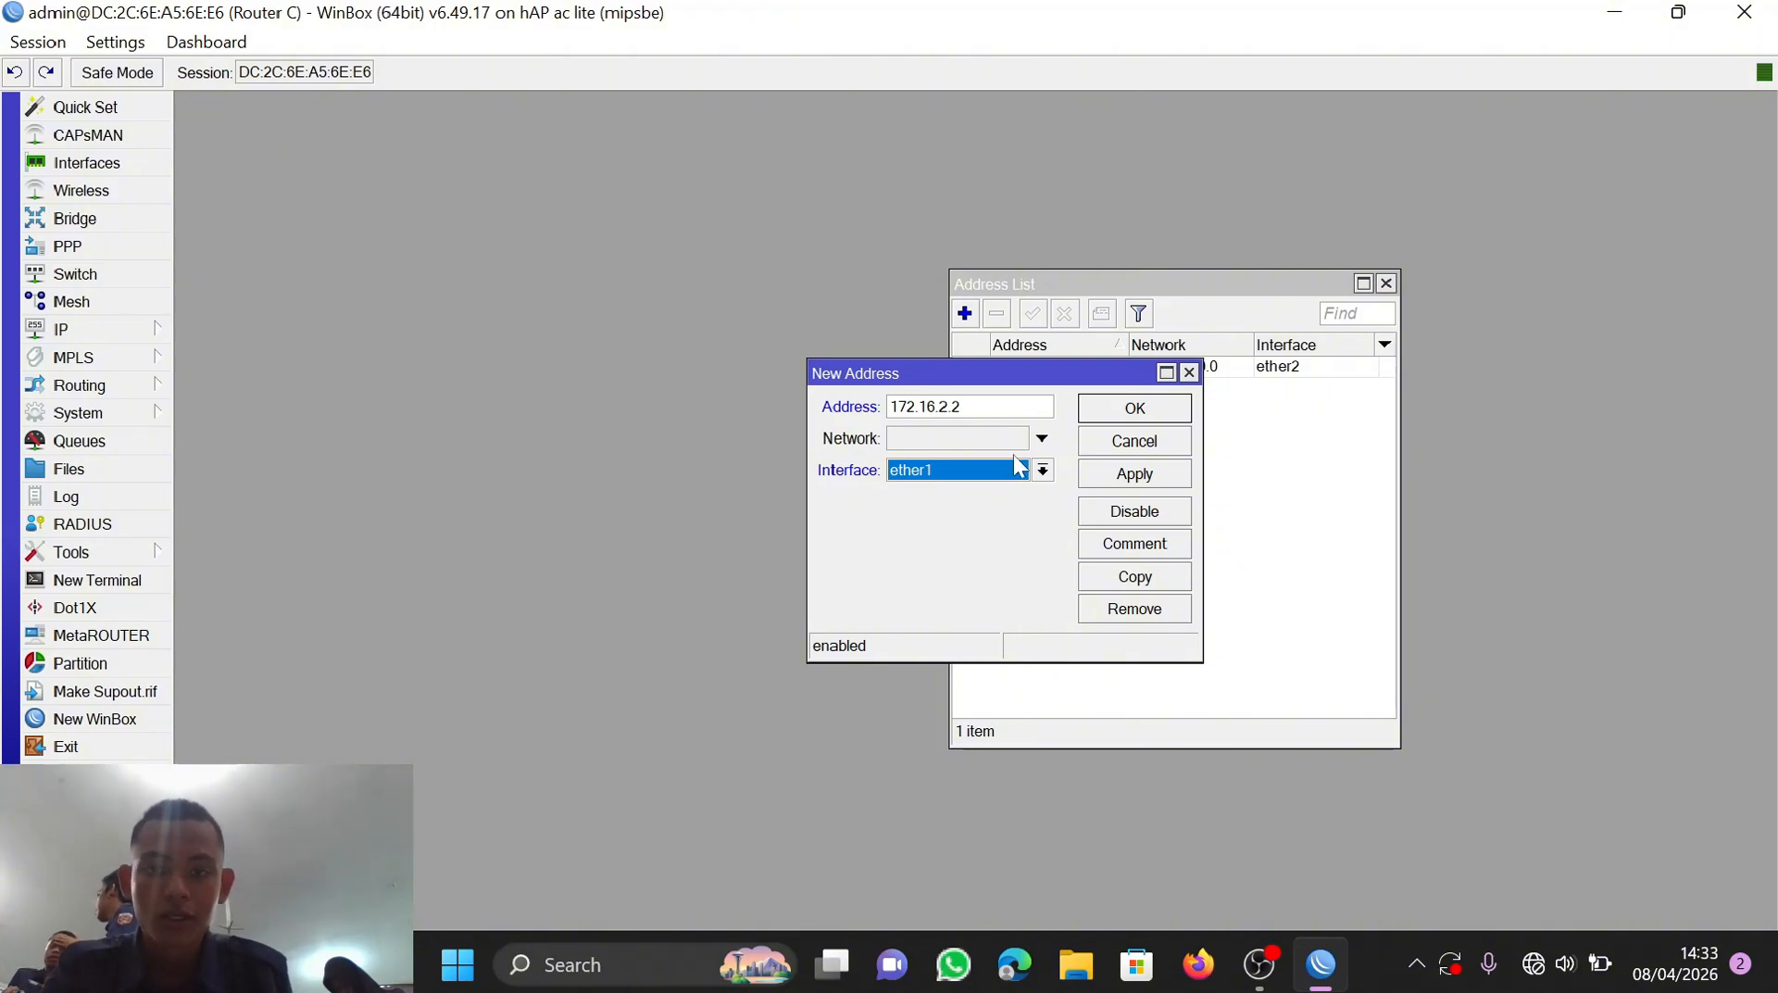
{"action": "left_click", "coordinate": [1106, 476]}
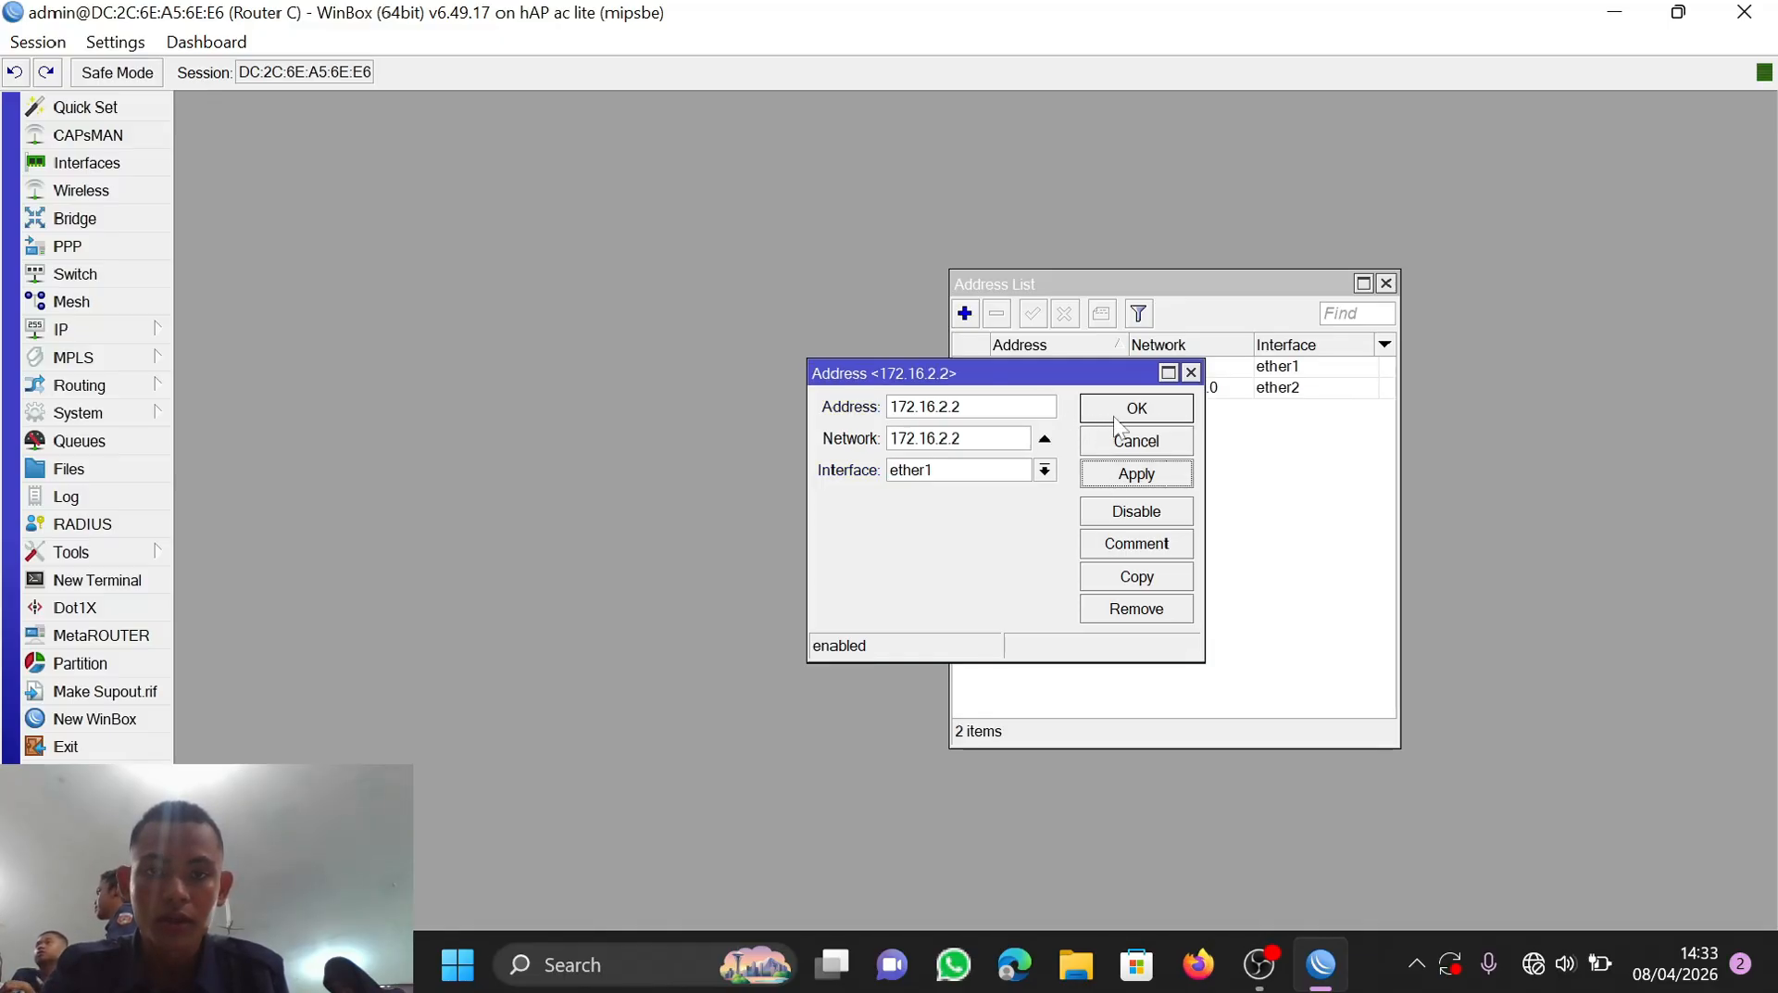
{"action": "left_click", "coordinate": [1191, 372]}
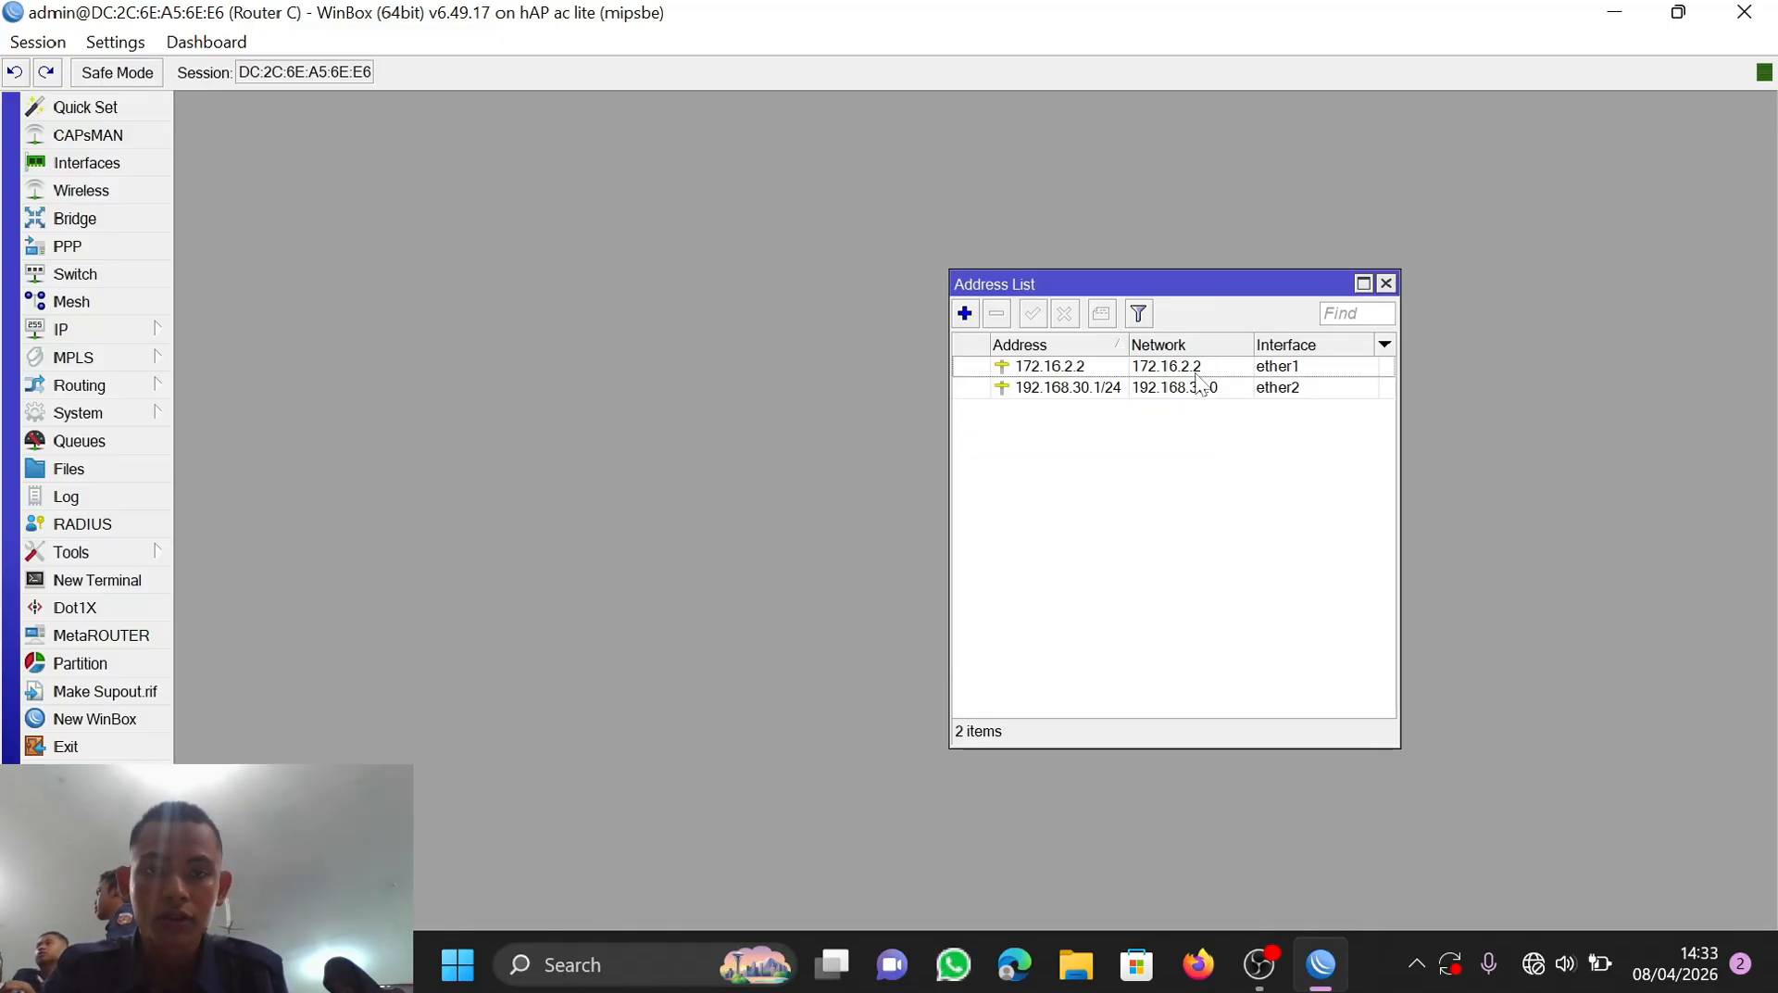
Step: Correct the ether1 address to 172.16.2.2/30, save it and close the address list
{"action": "double_click", "coordinate": [1151, 367]}
{"action": "left_click", "coordinate": [969, 407]}
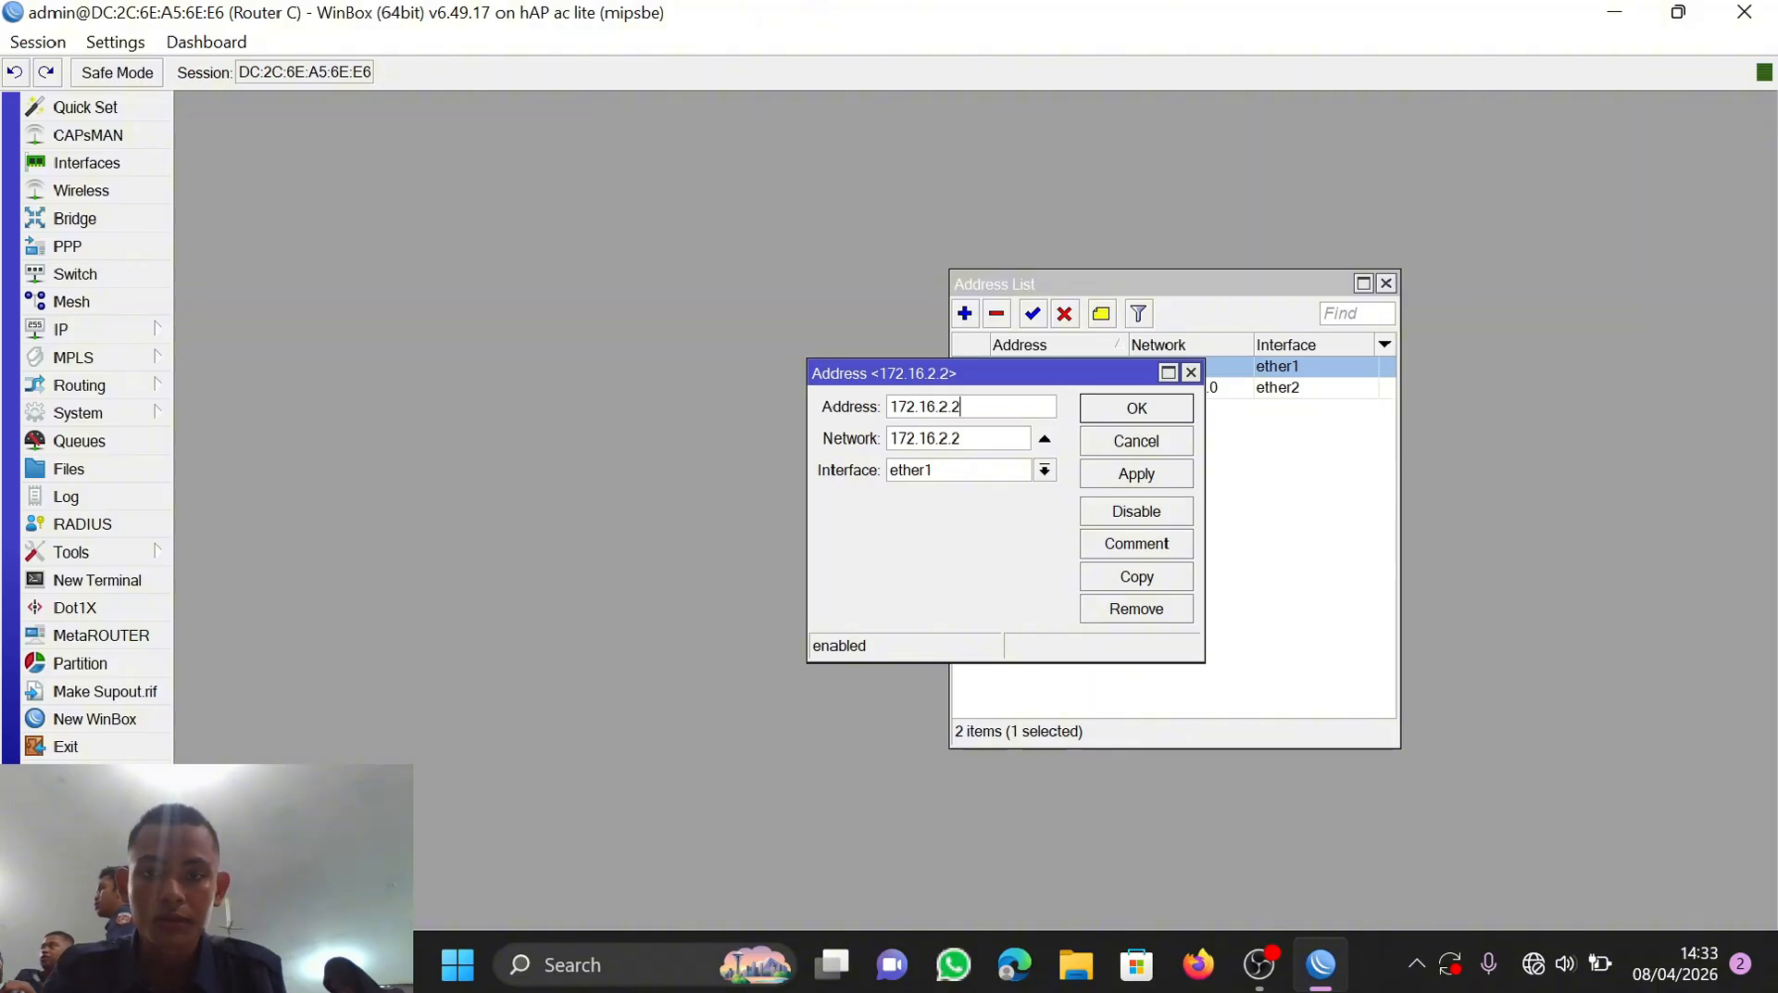
{"action": "type", "text": "/30"}
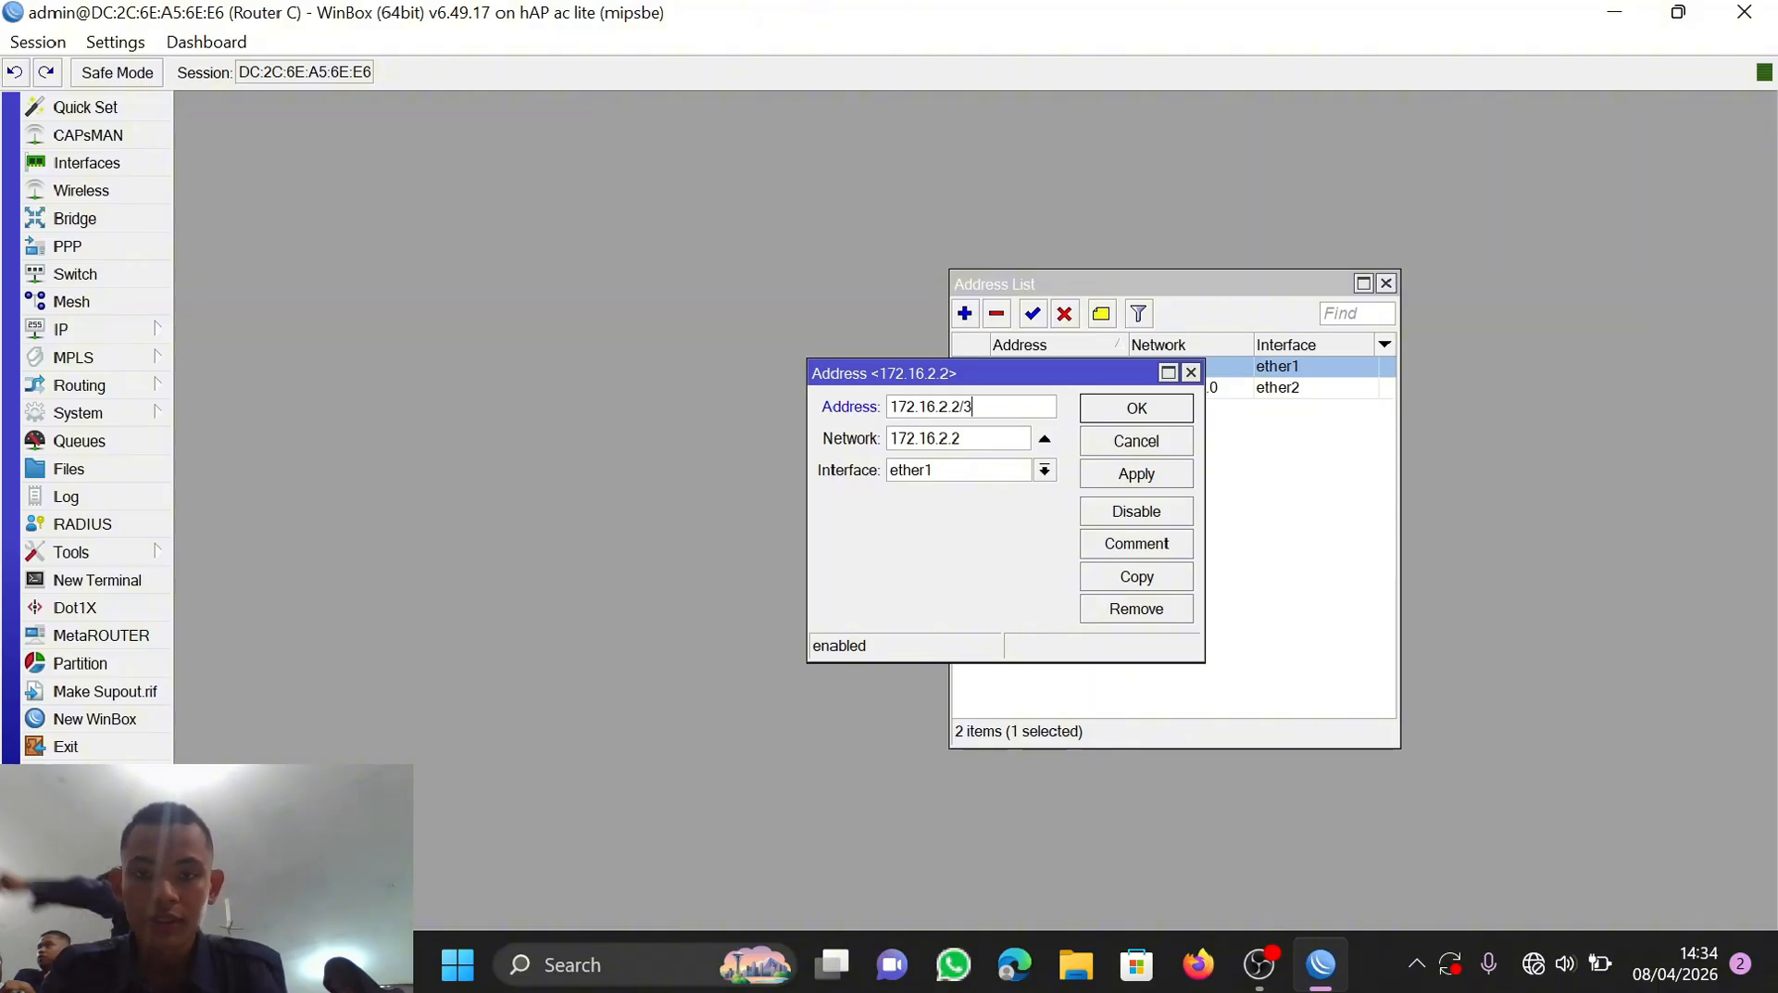
{"action": "left_click", "coordinate": [1132, 479]}
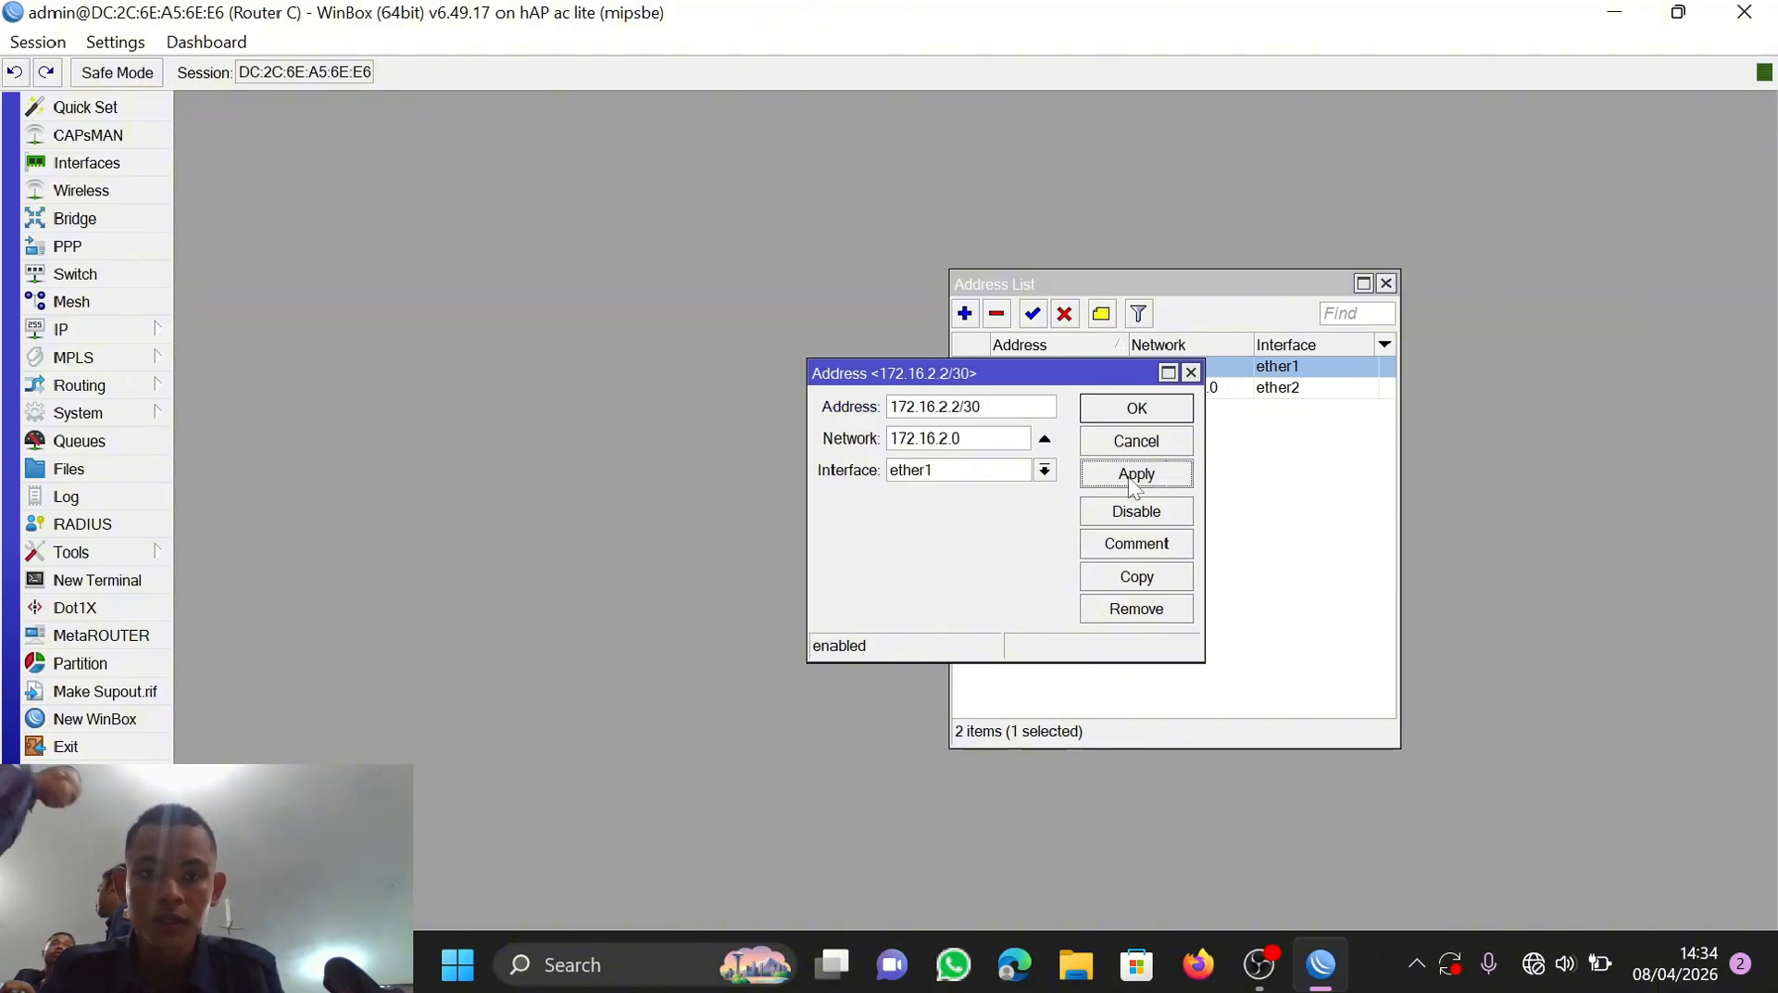
{"action": "left_click", "coordinate": [1114, 410]}
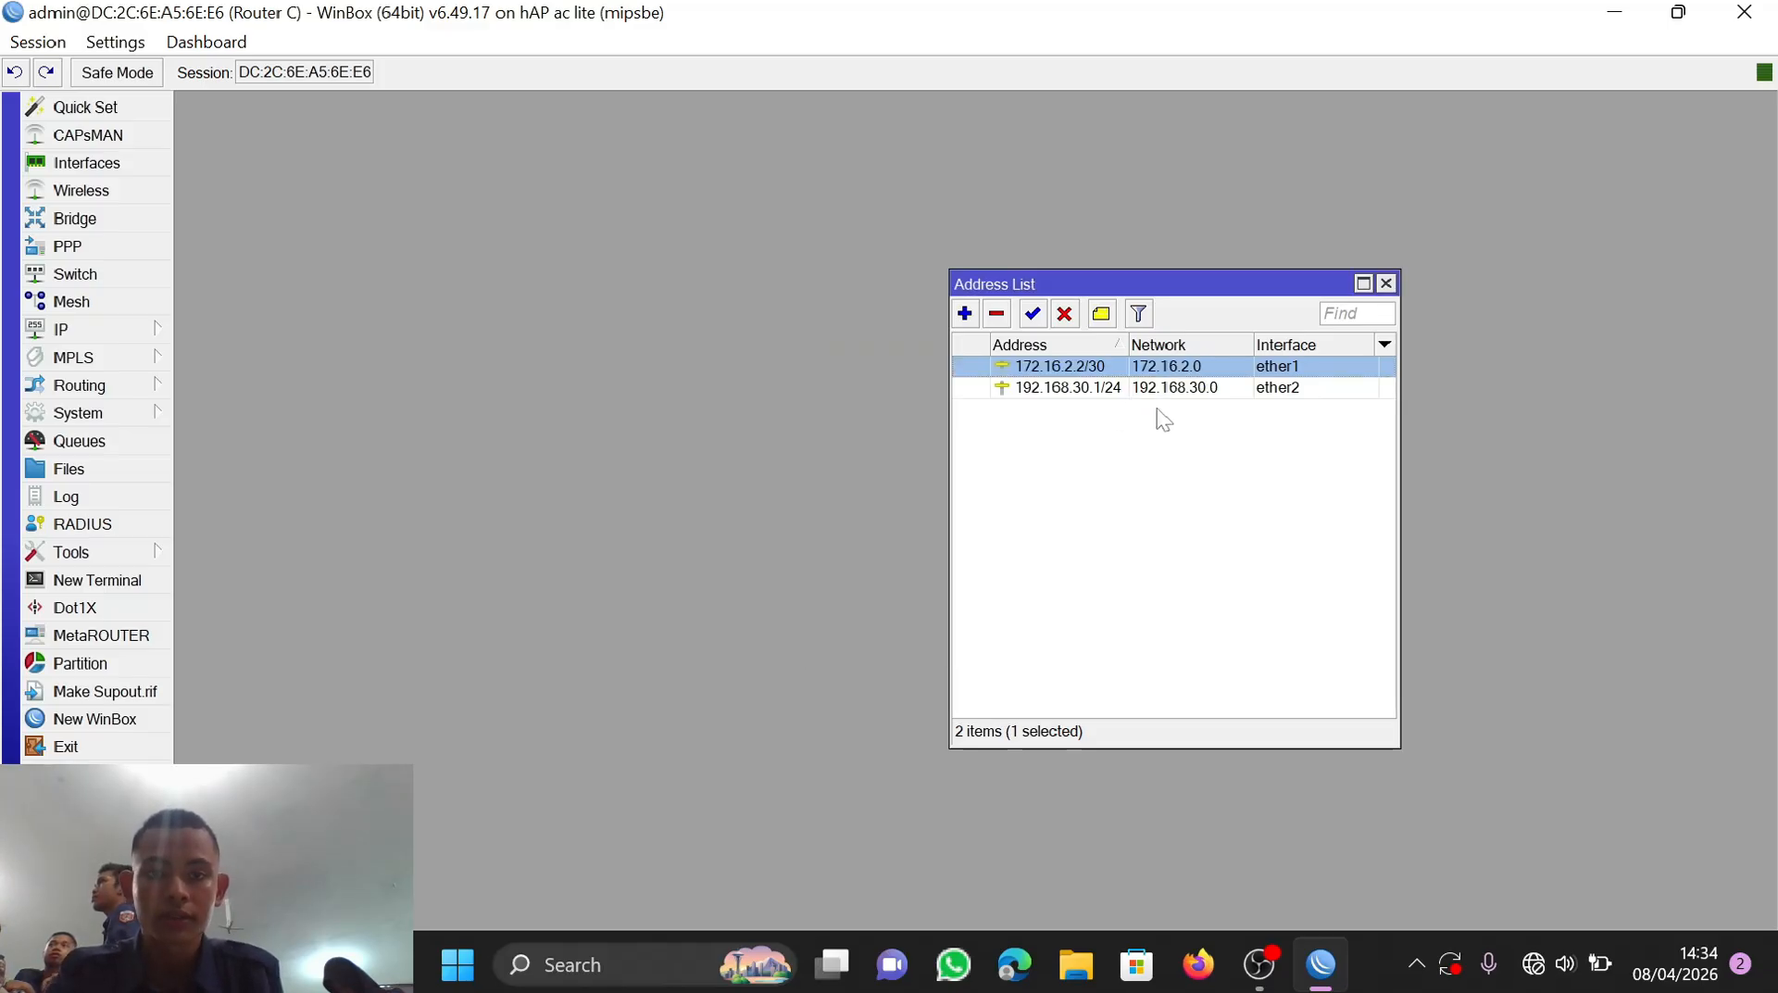
{"action": "left_click", "coordinate": [1385, 284]}
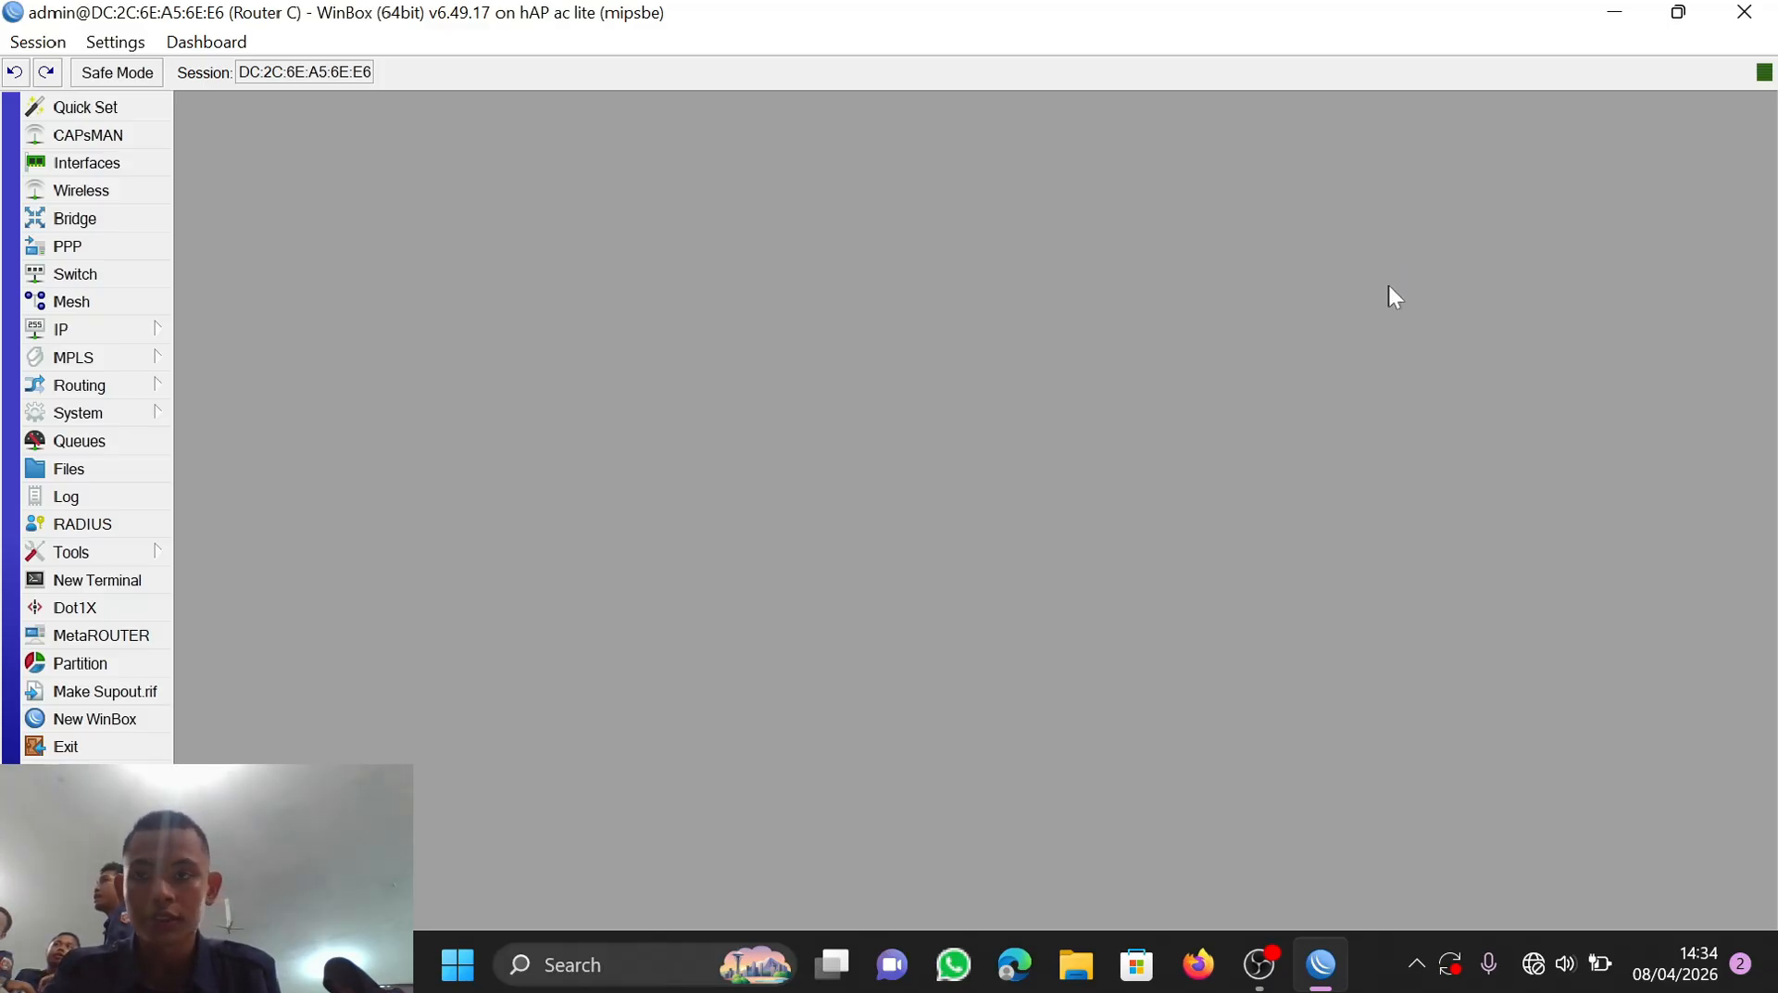
Step: Enter 203.142.82.222 as the first DNS server in Router C's DNS settings
{"action": "left_click", "coordinate": [141, 331]}
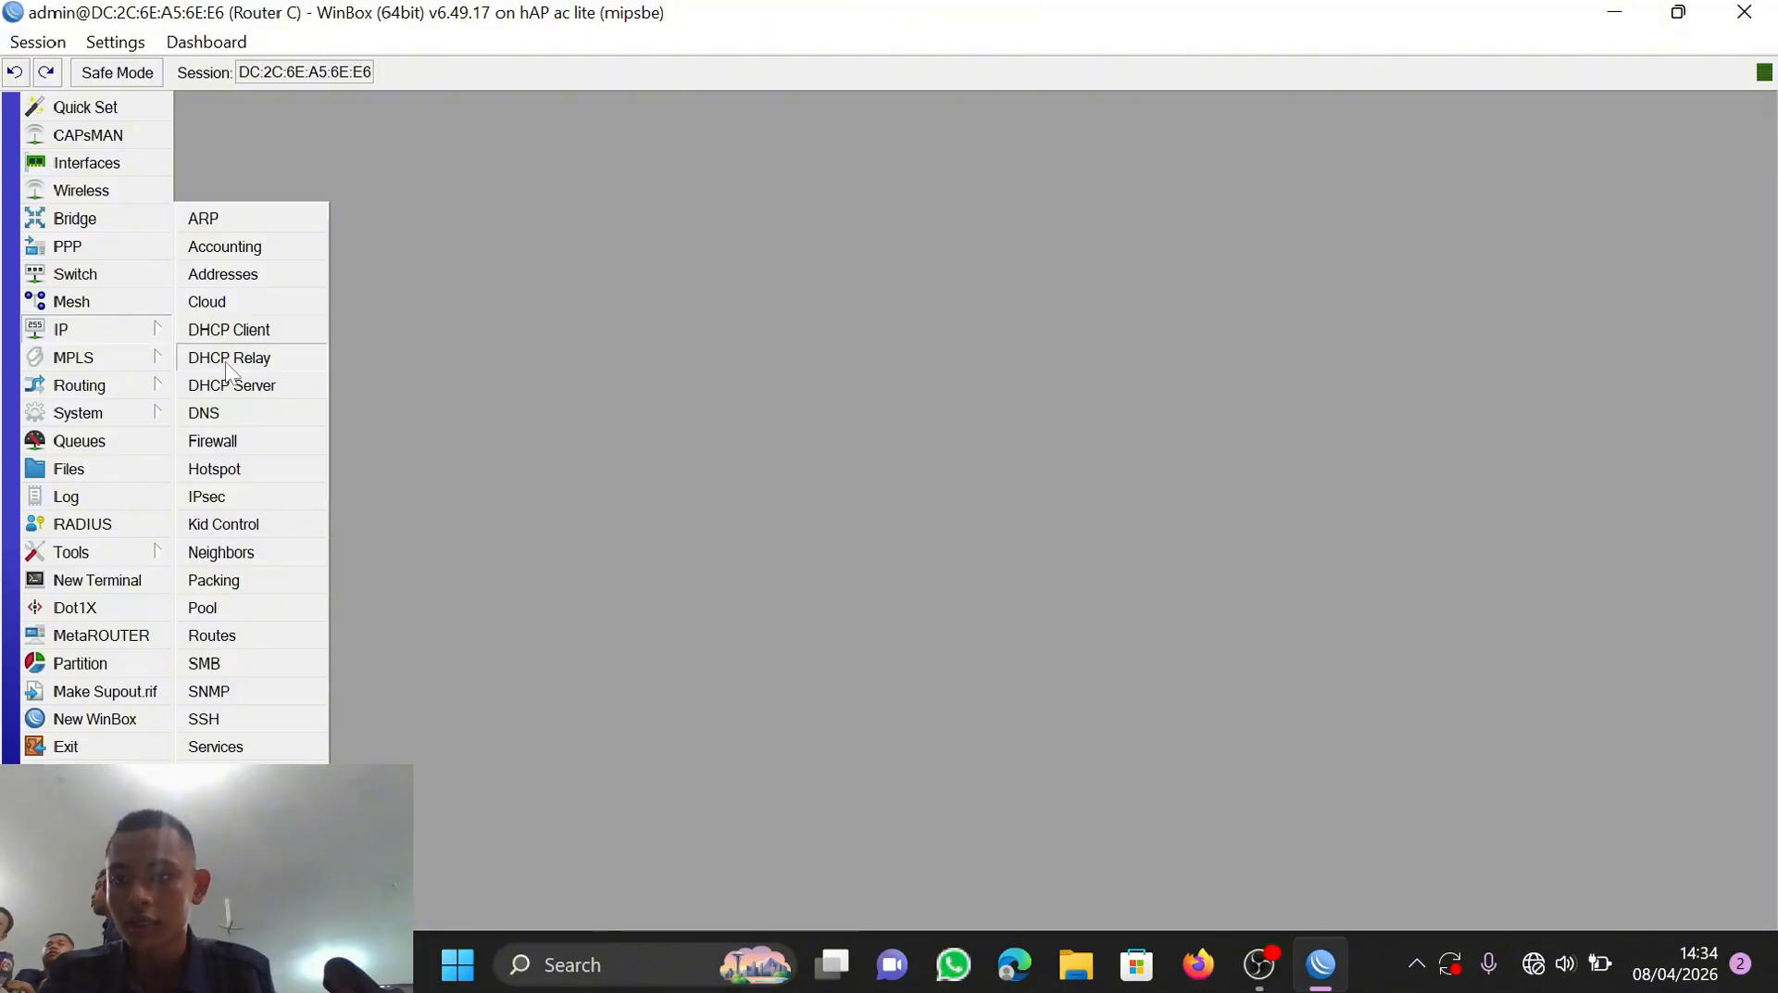
{"action": "left_click", "coordinate": [242, 414]}
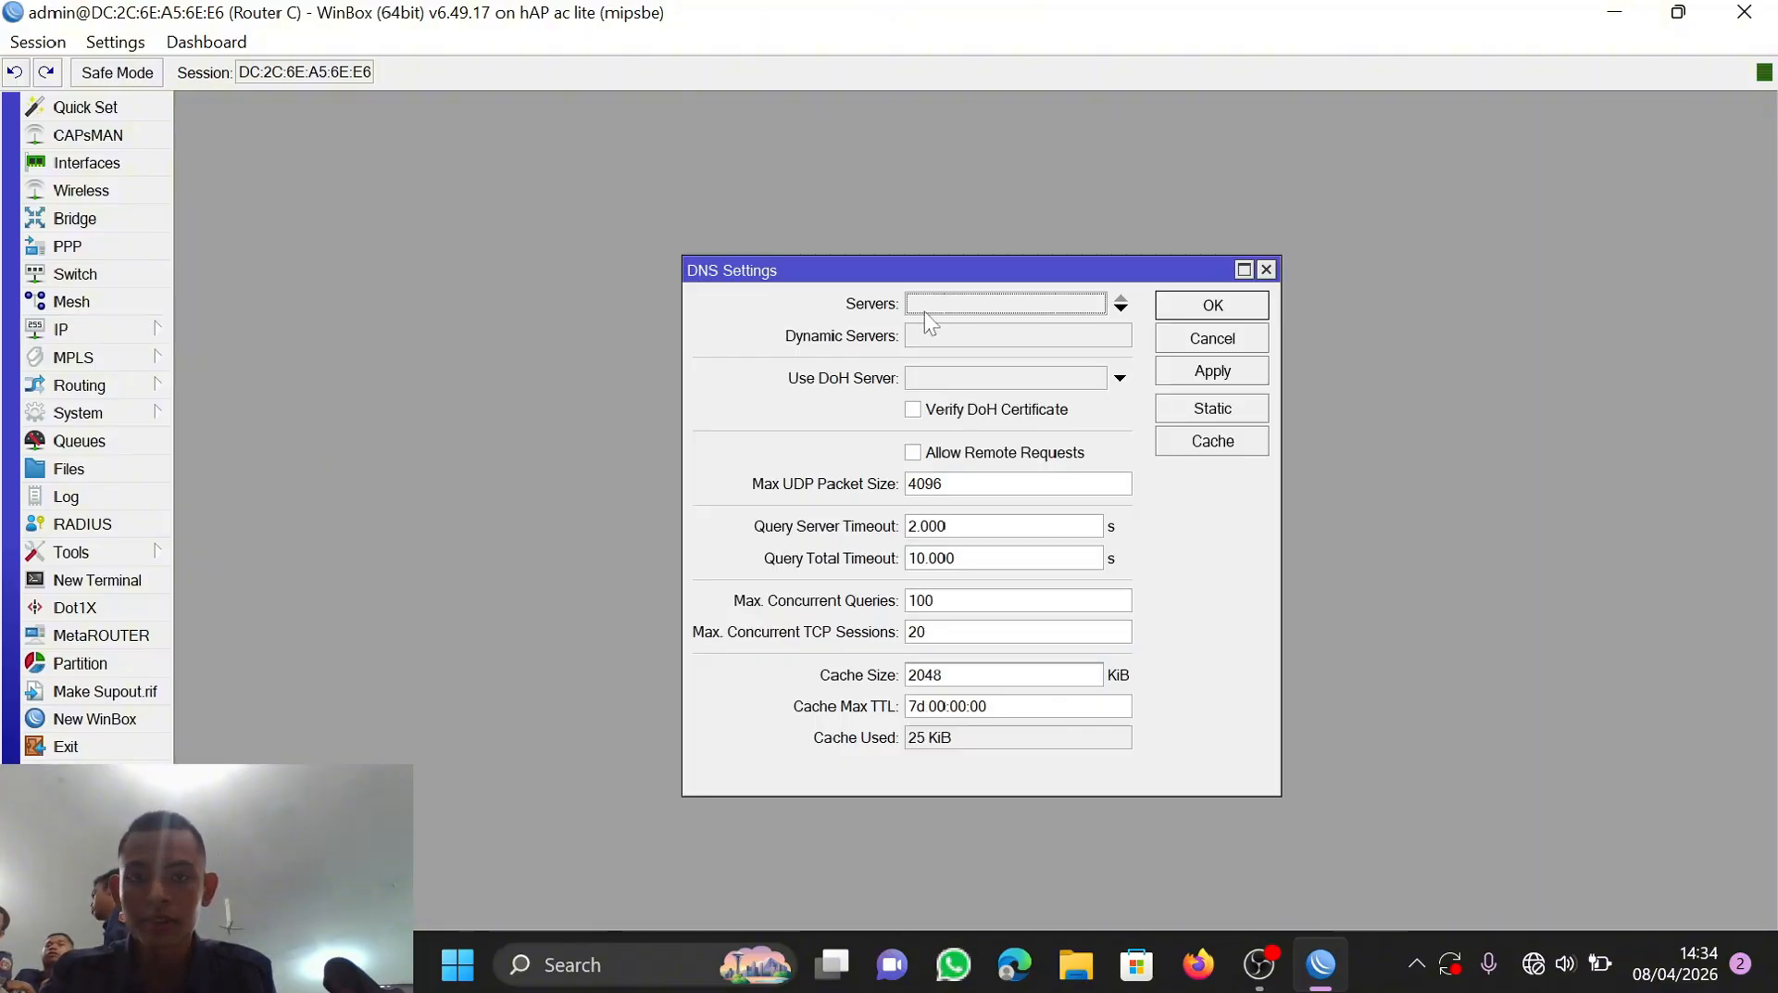
{"action": "left_click", "coordinate": [924, 311]}
{"action": "type", "text": "203.1"}
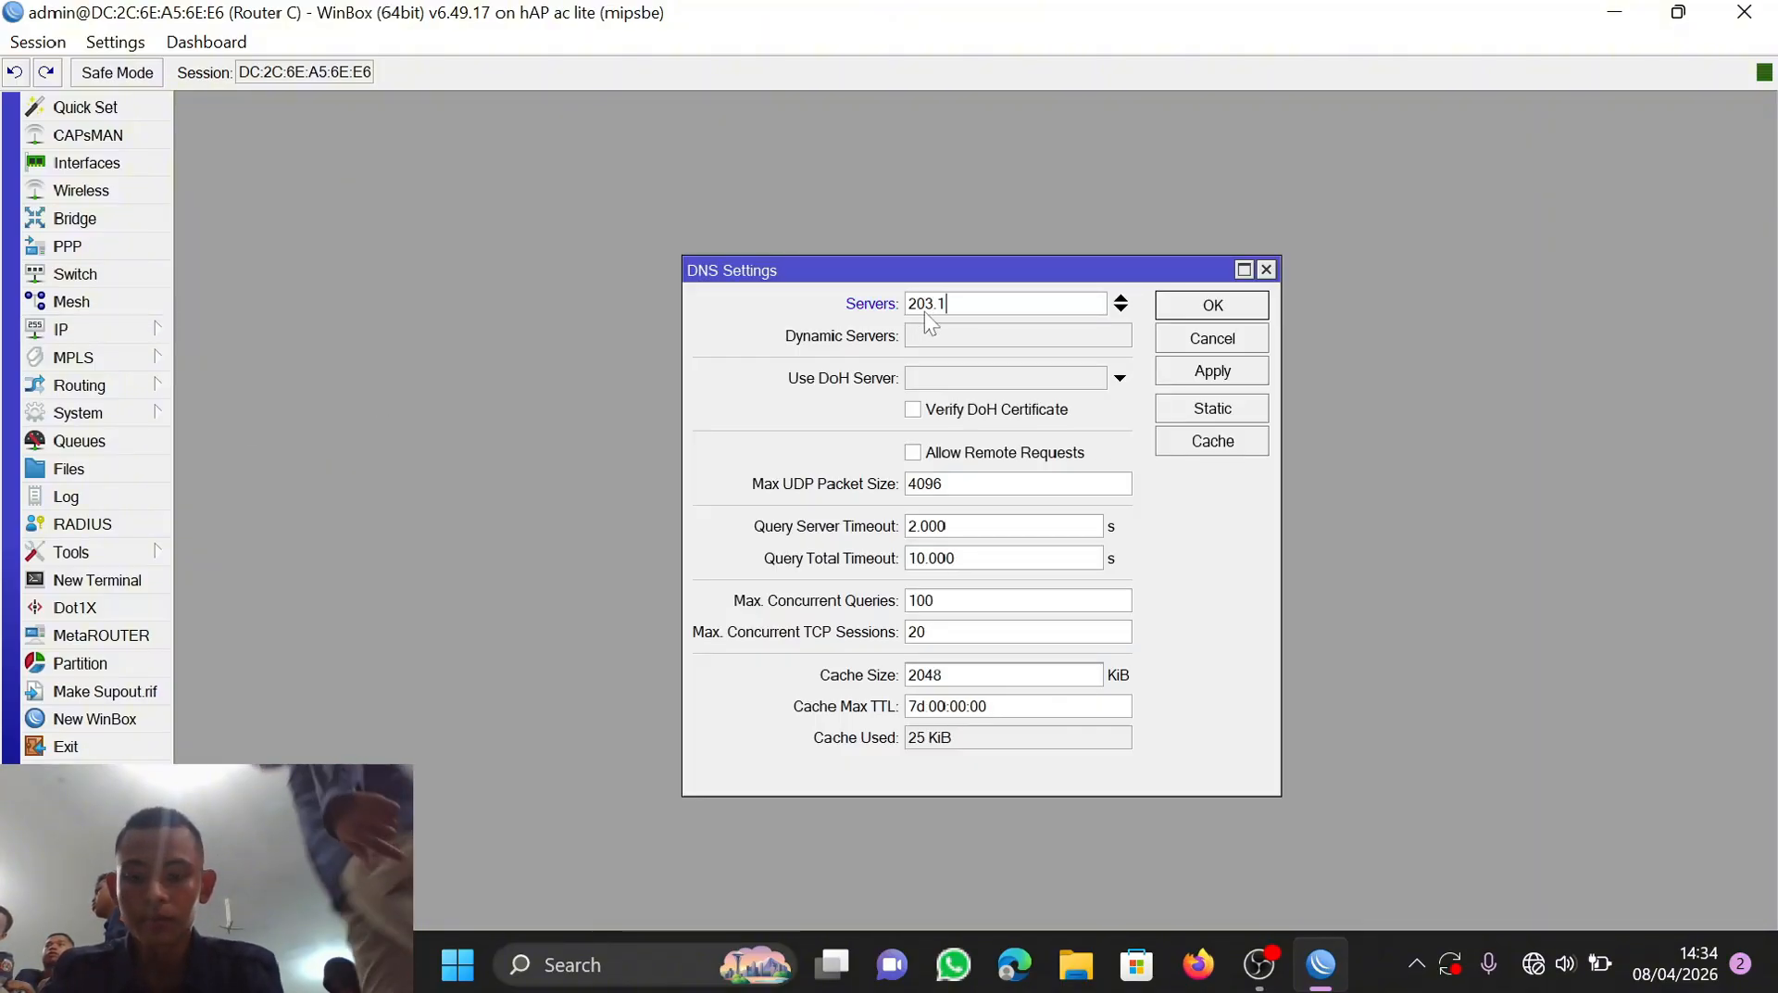
{"action": "type", "text": "42.82"}
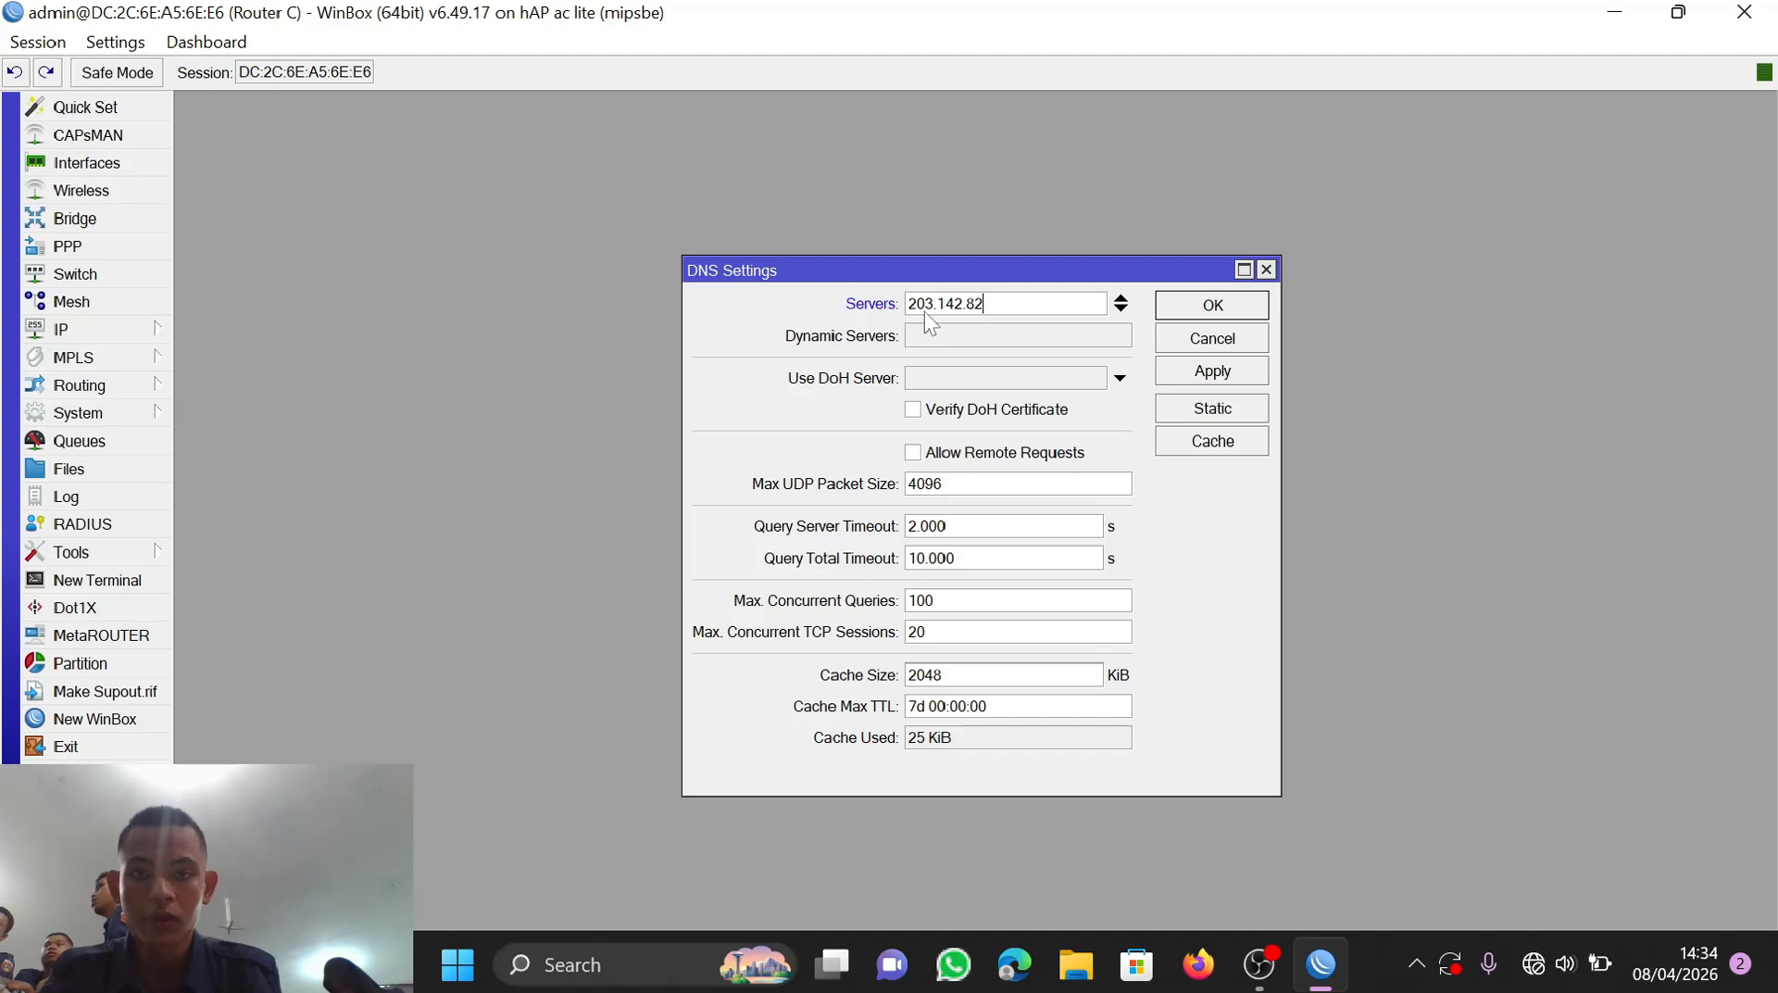
{"action": "type", "text": ".222"}
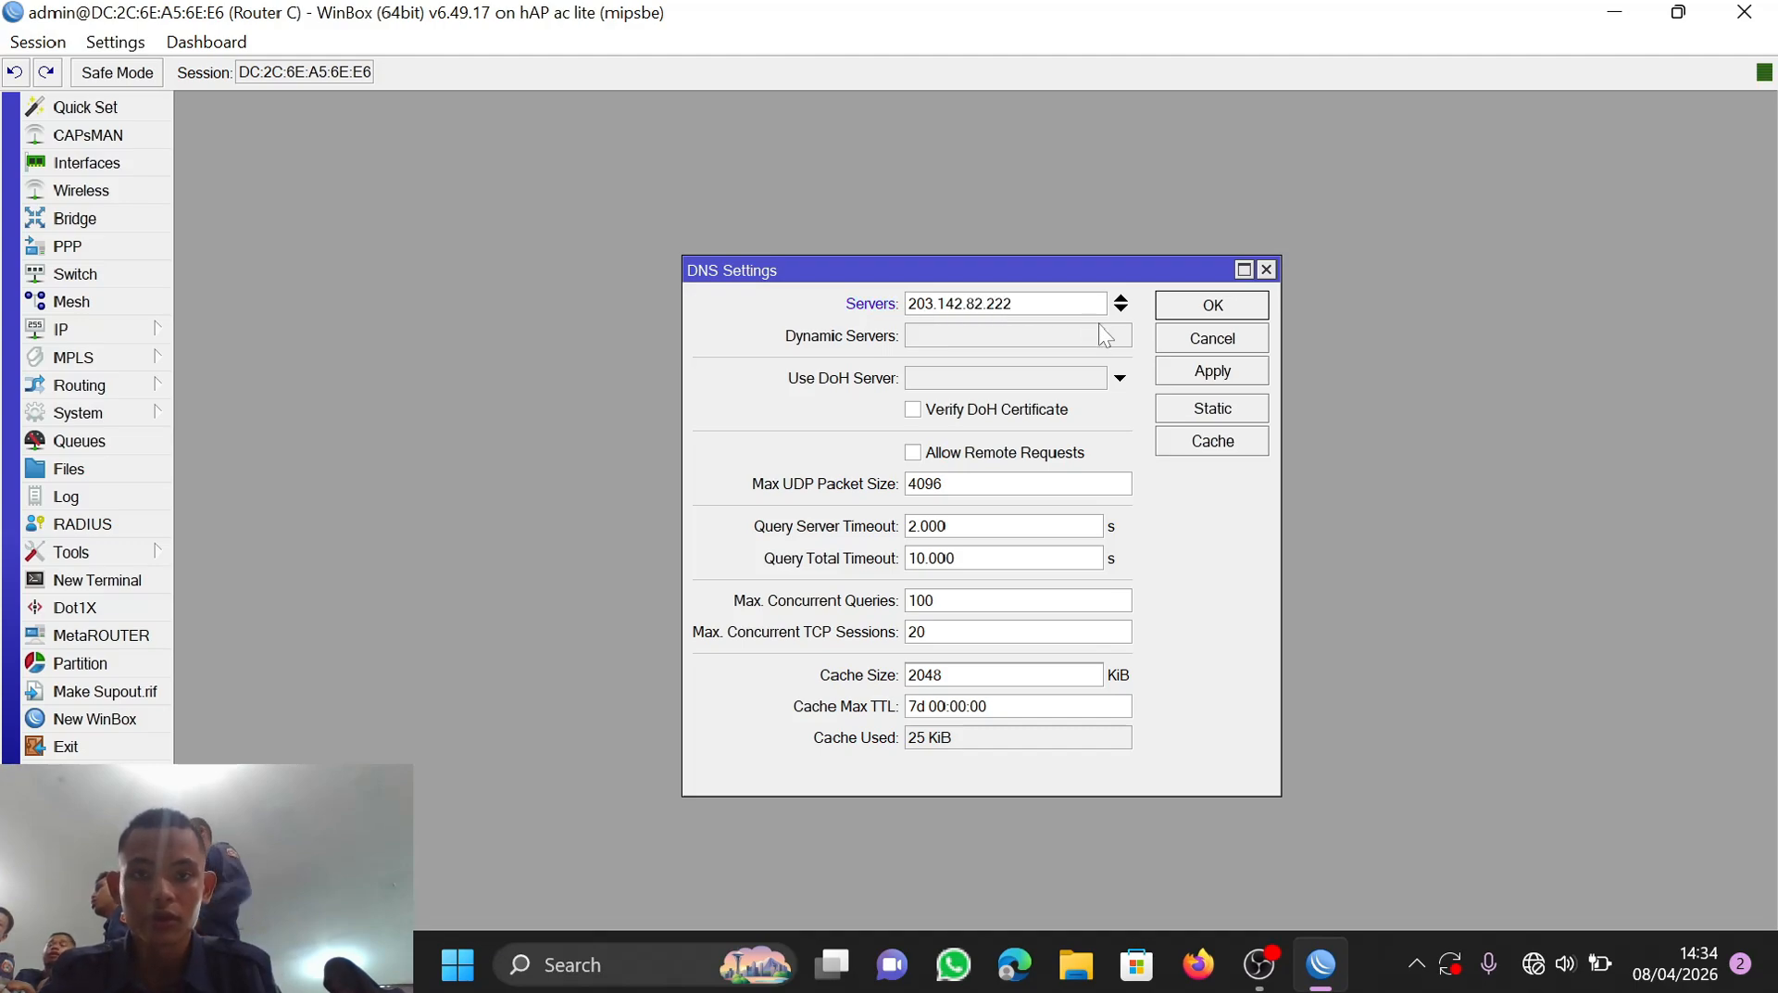
Step: Add 8.8.8.8 as the second DNS server and save the DNS settings
{"action": "left_click", "coordinate": [1121, 308]}
{"action": "type", "text": "8.8.8.8"}
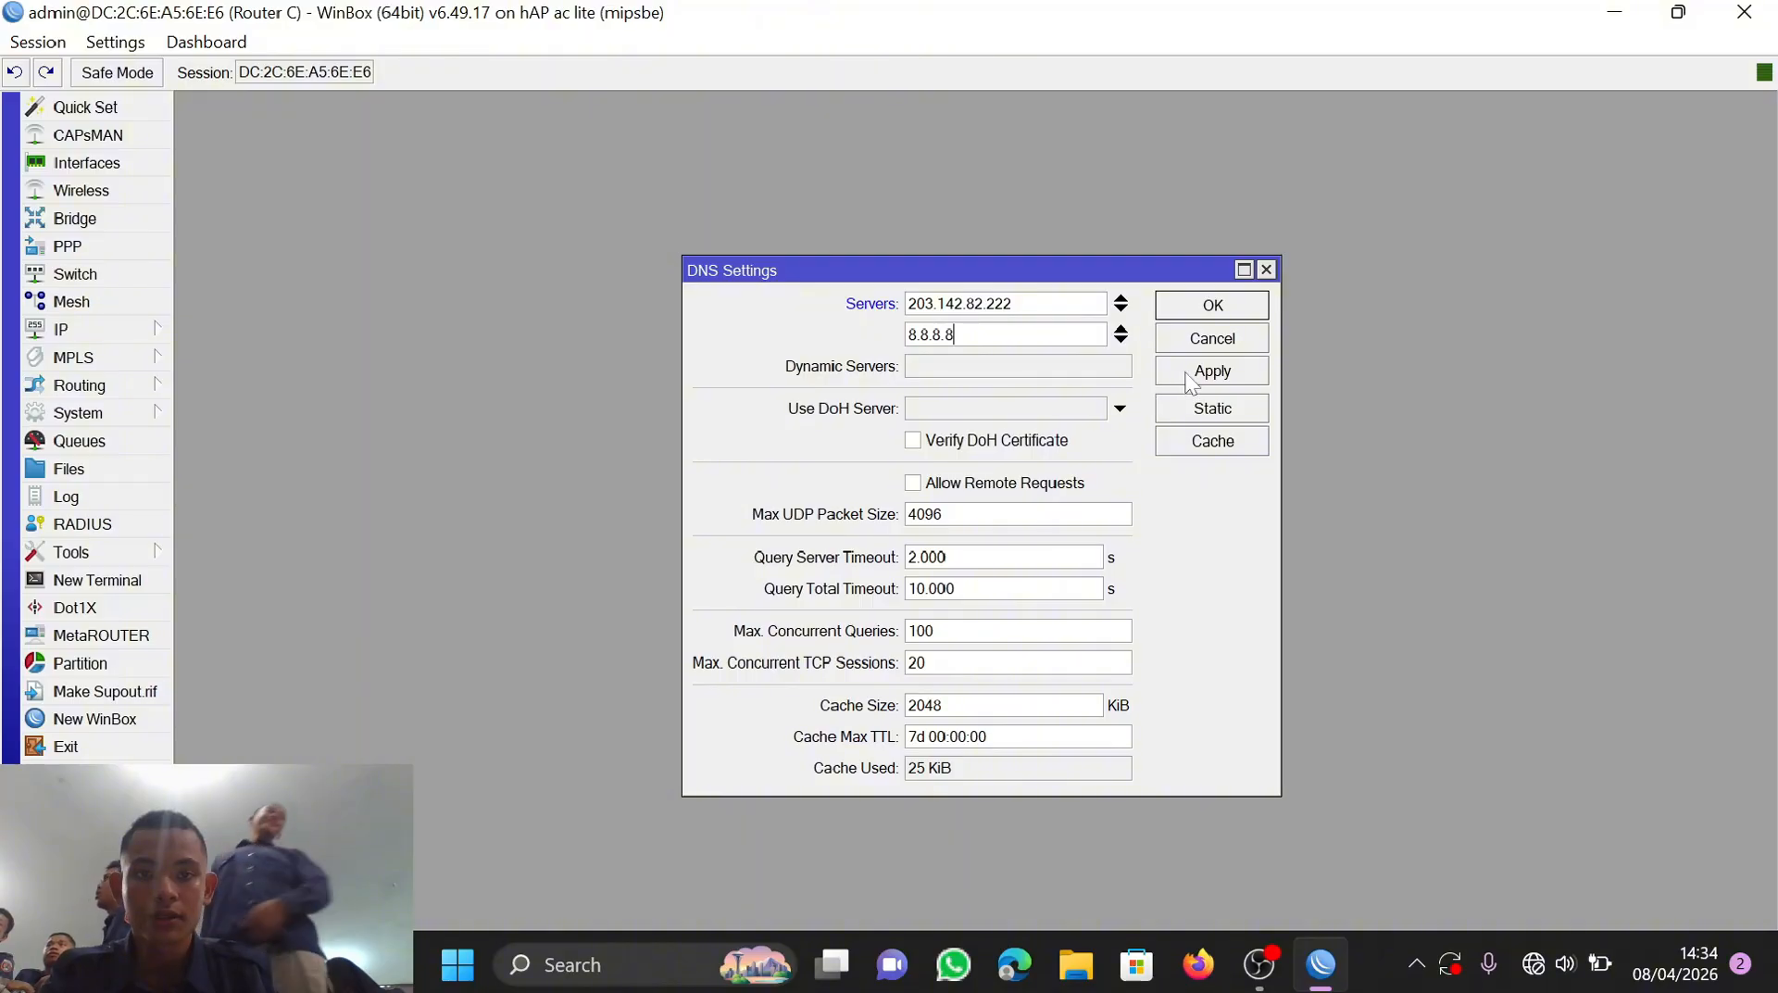
{"action": "left_click", "coordinate": [1190, 372]}
{"action": "left_click", "coordinate": [1184, 309]}
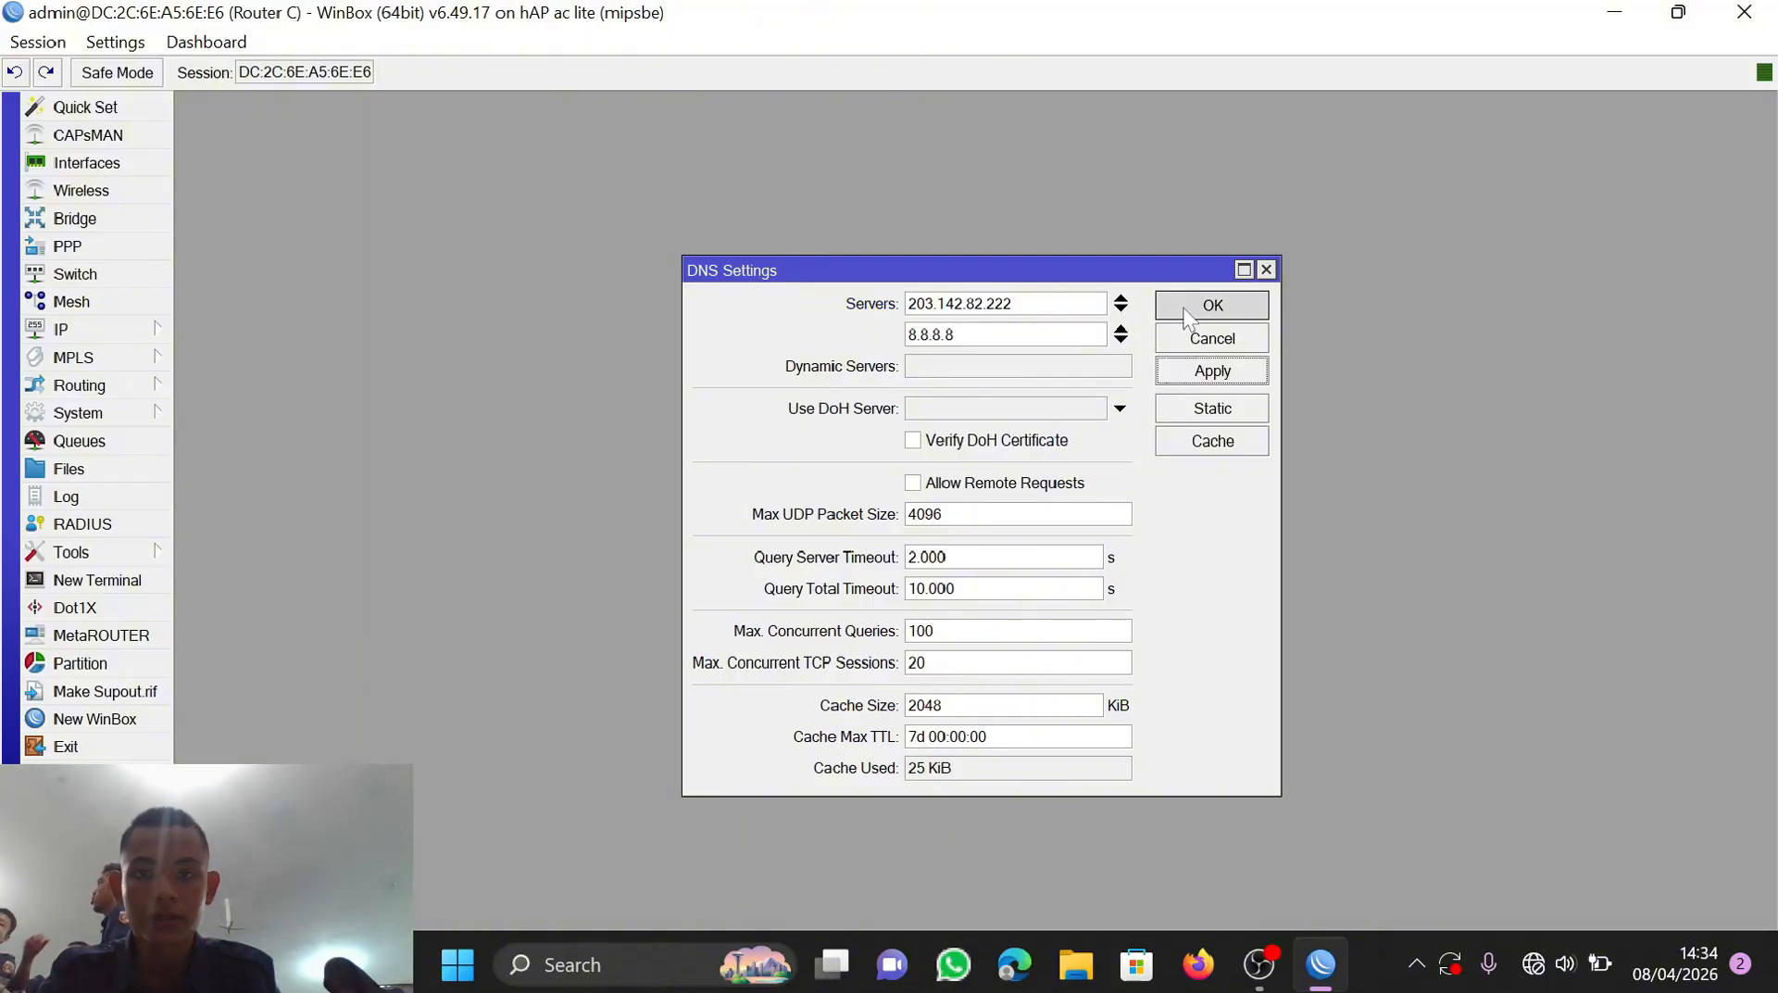
Step: Create a new firewall NAT rule with its action set to masquerade
{"action": "left_click", "coordinate": [108, 326]}
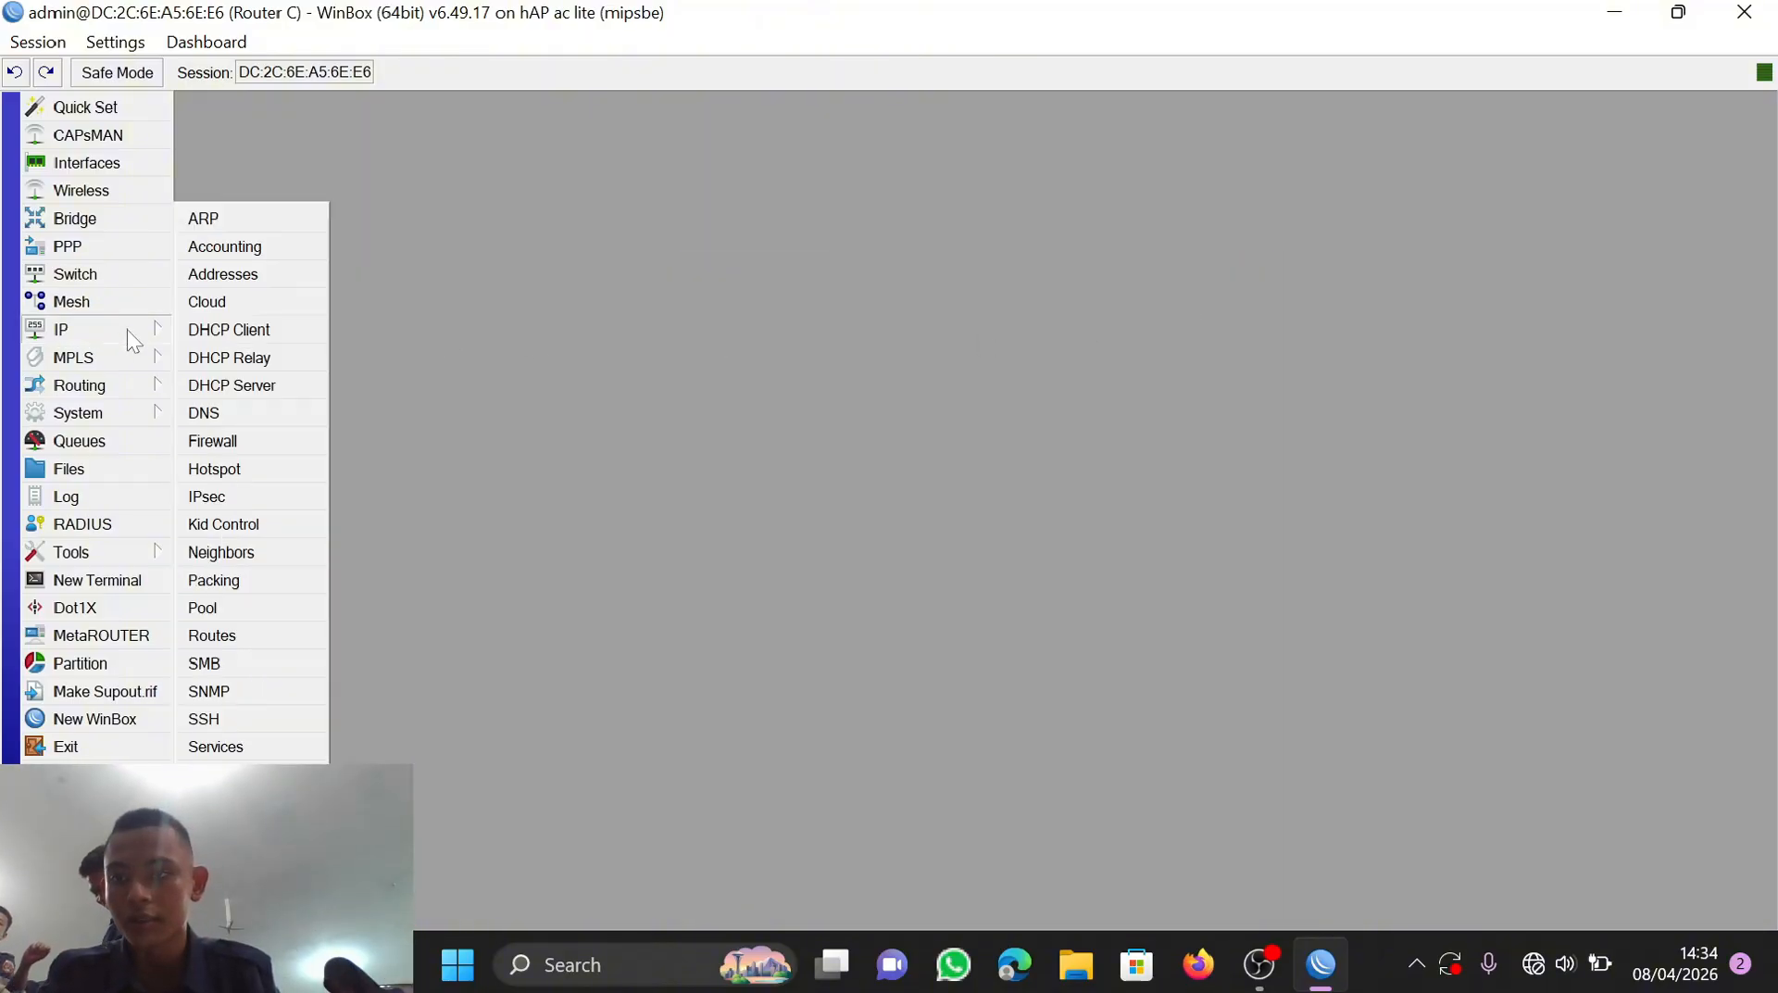
{"action": "left_click", "coordinate": [253, 437]}
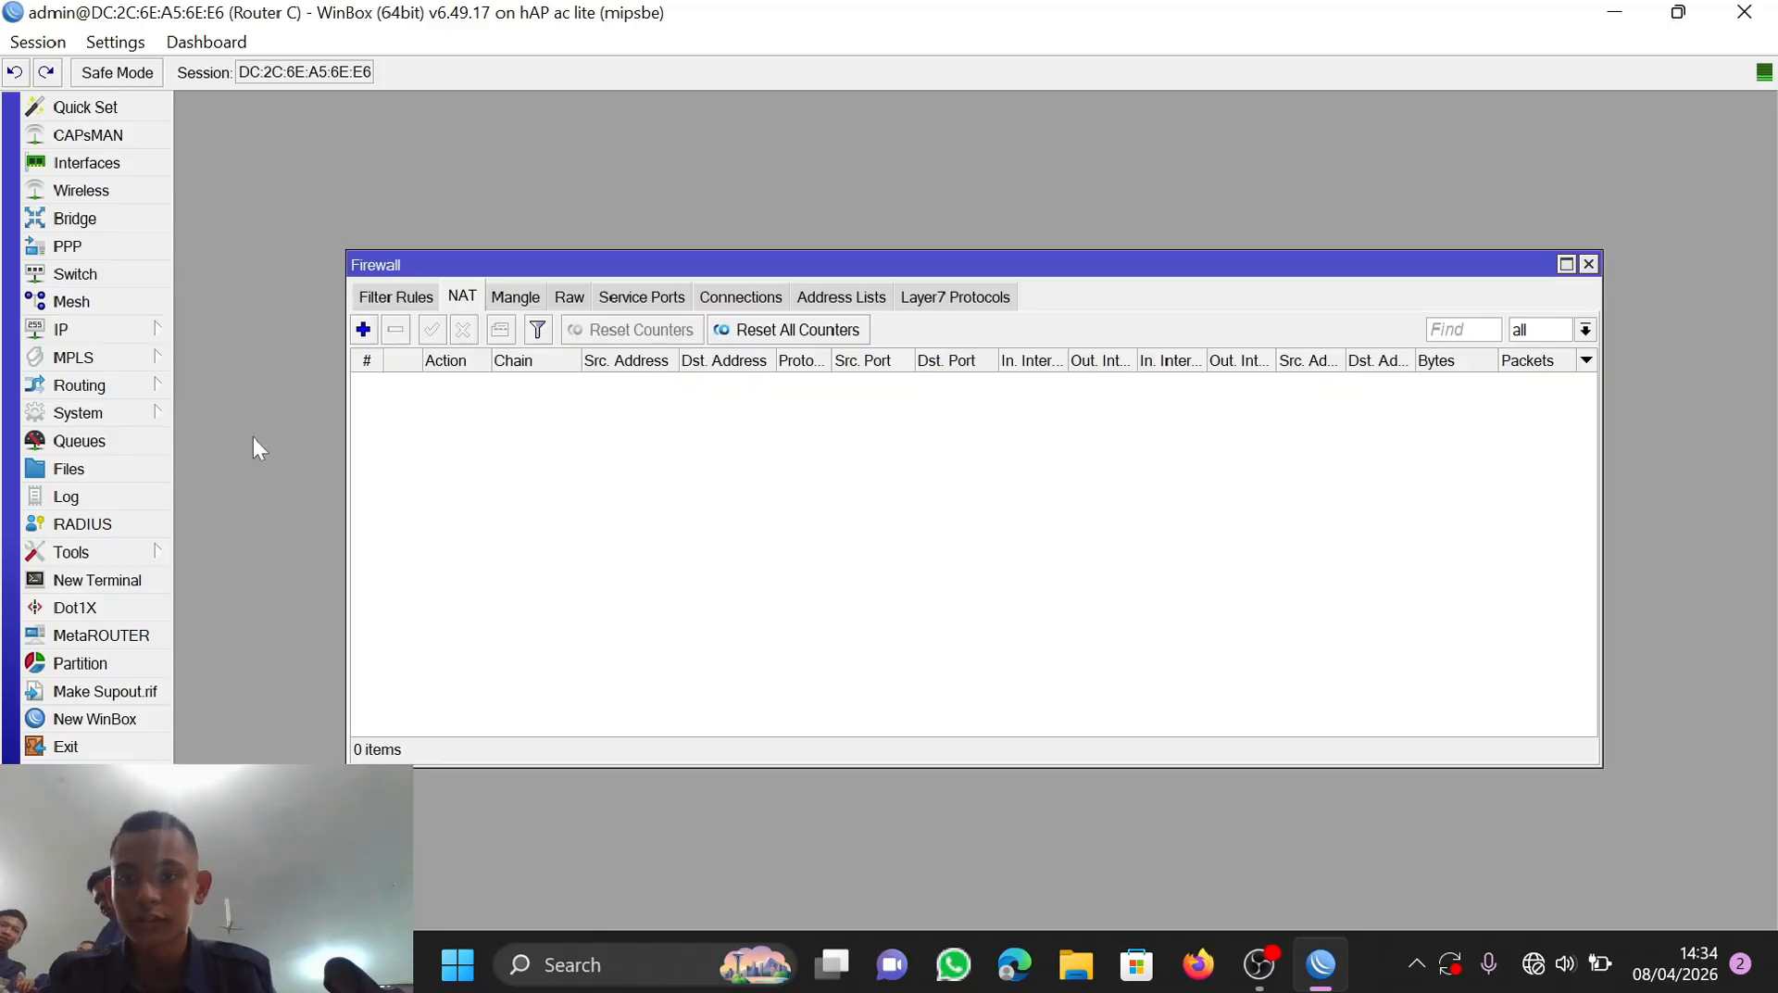
{"action": "left_click", "coordinate": [363, 329]}
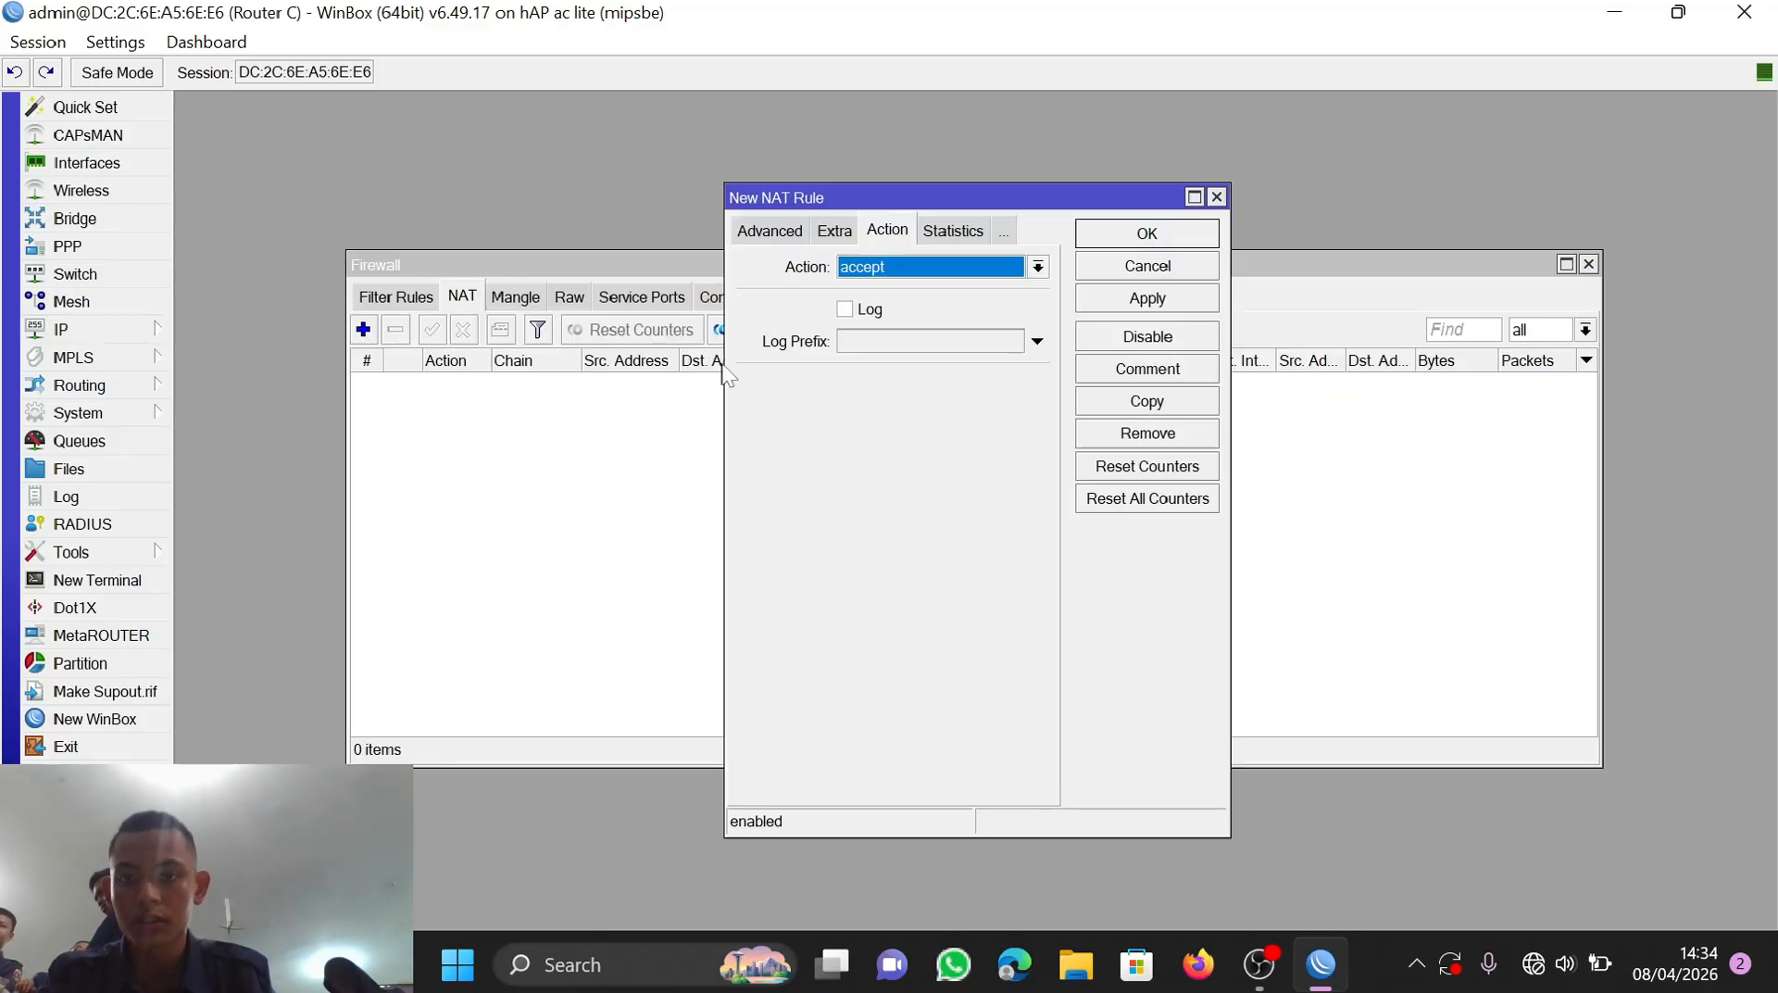
{"action": "left_click", "coordinate": [1019, 265]}
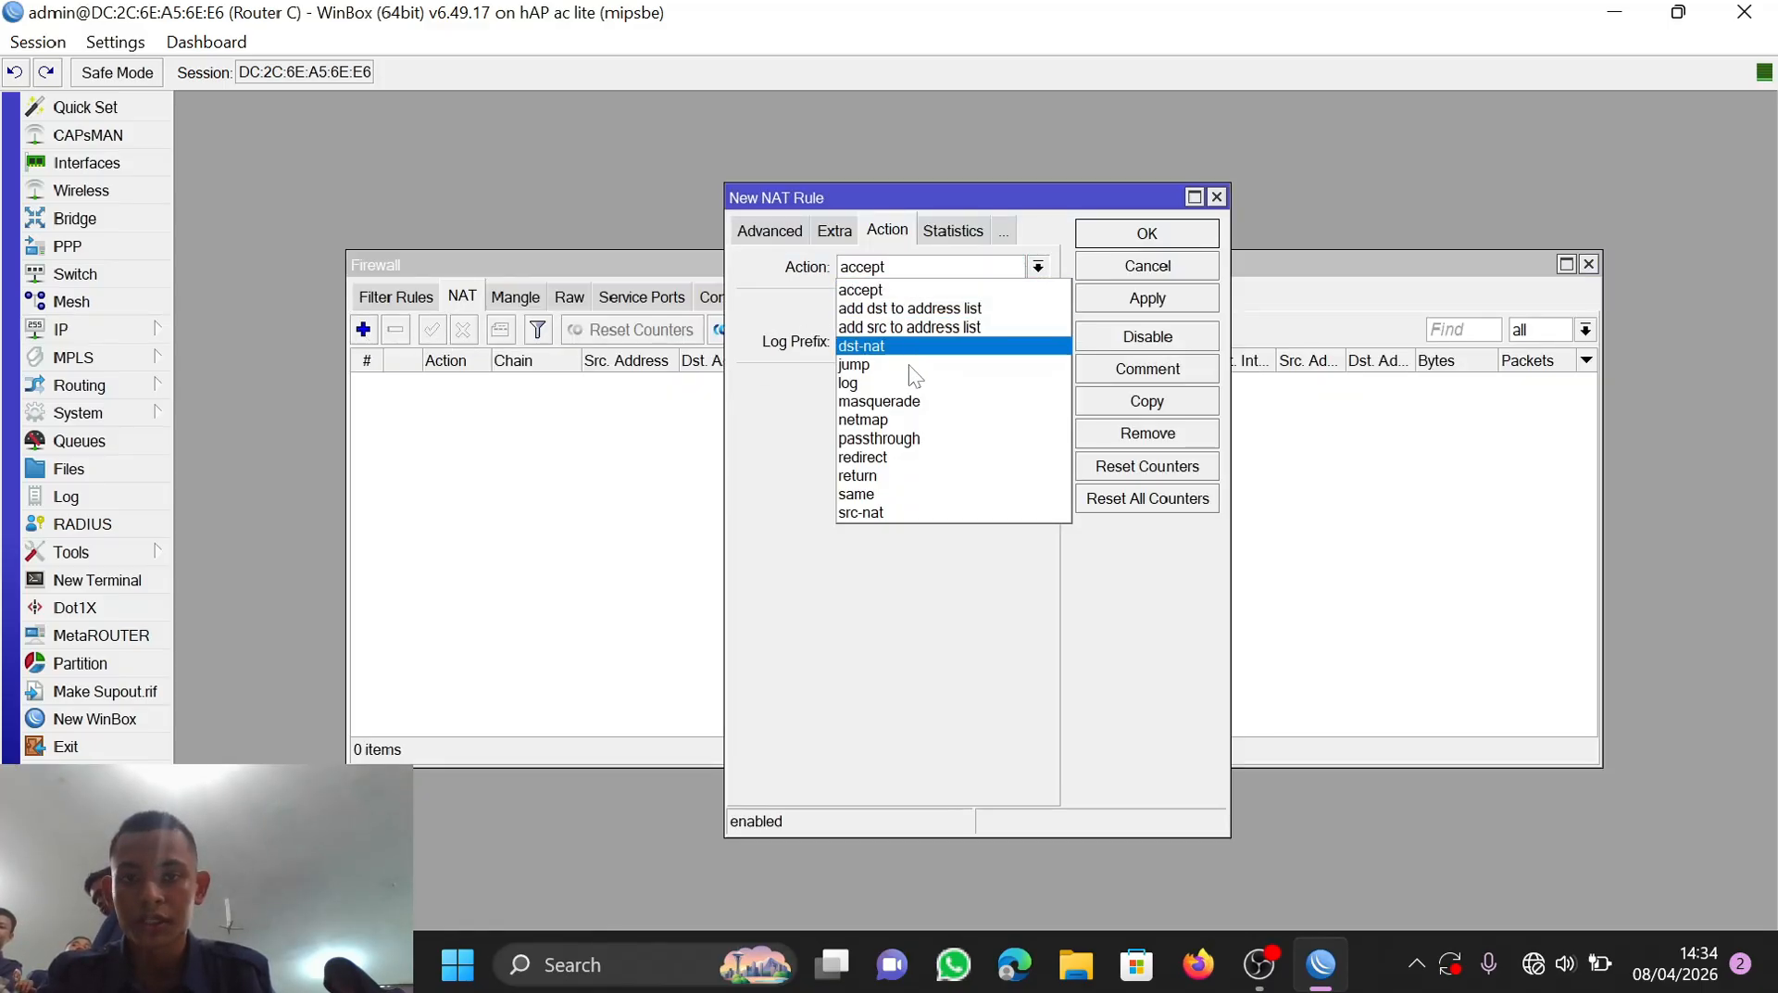
{"action": "left_click", "coordinate": [897, 400]}
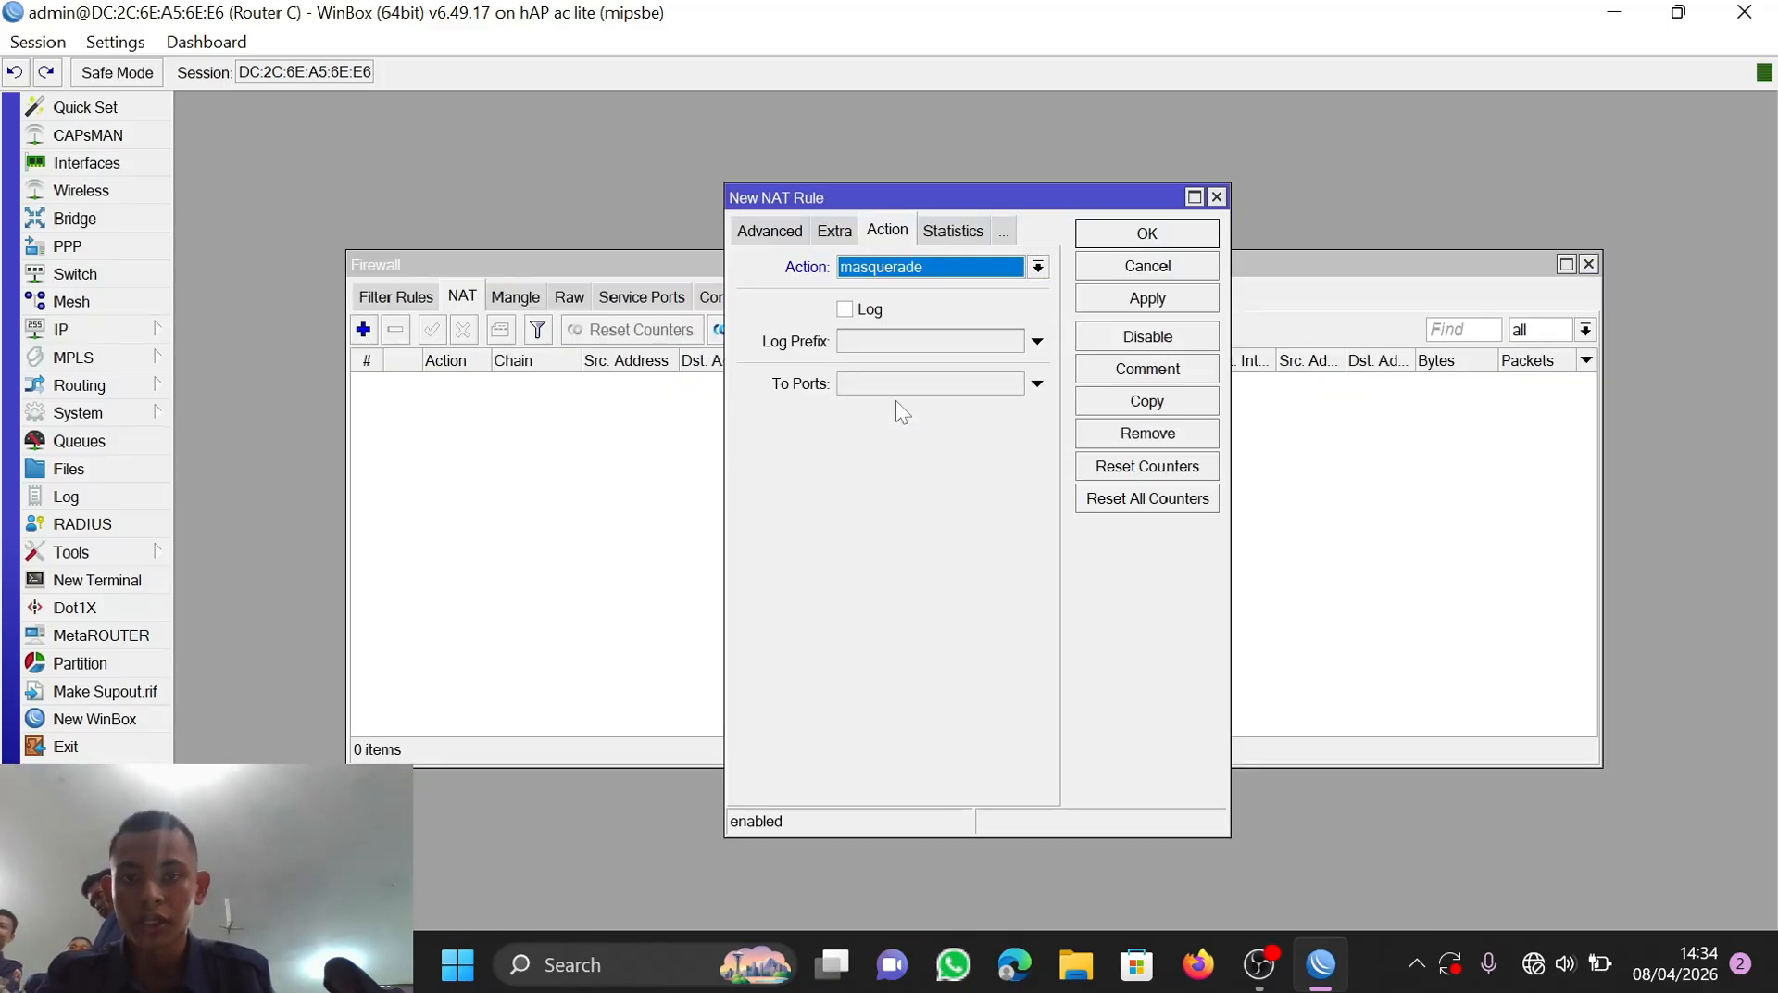
Step: Set the masquerade rule's outgoing interface to ether1 and save the rule
{"action": "left_click", "coordinate": [780, 230]}
{"action": "left_click", "coordinate": [779, 230]}
{"action": "left_click", "coordinate": [1037, 529]}
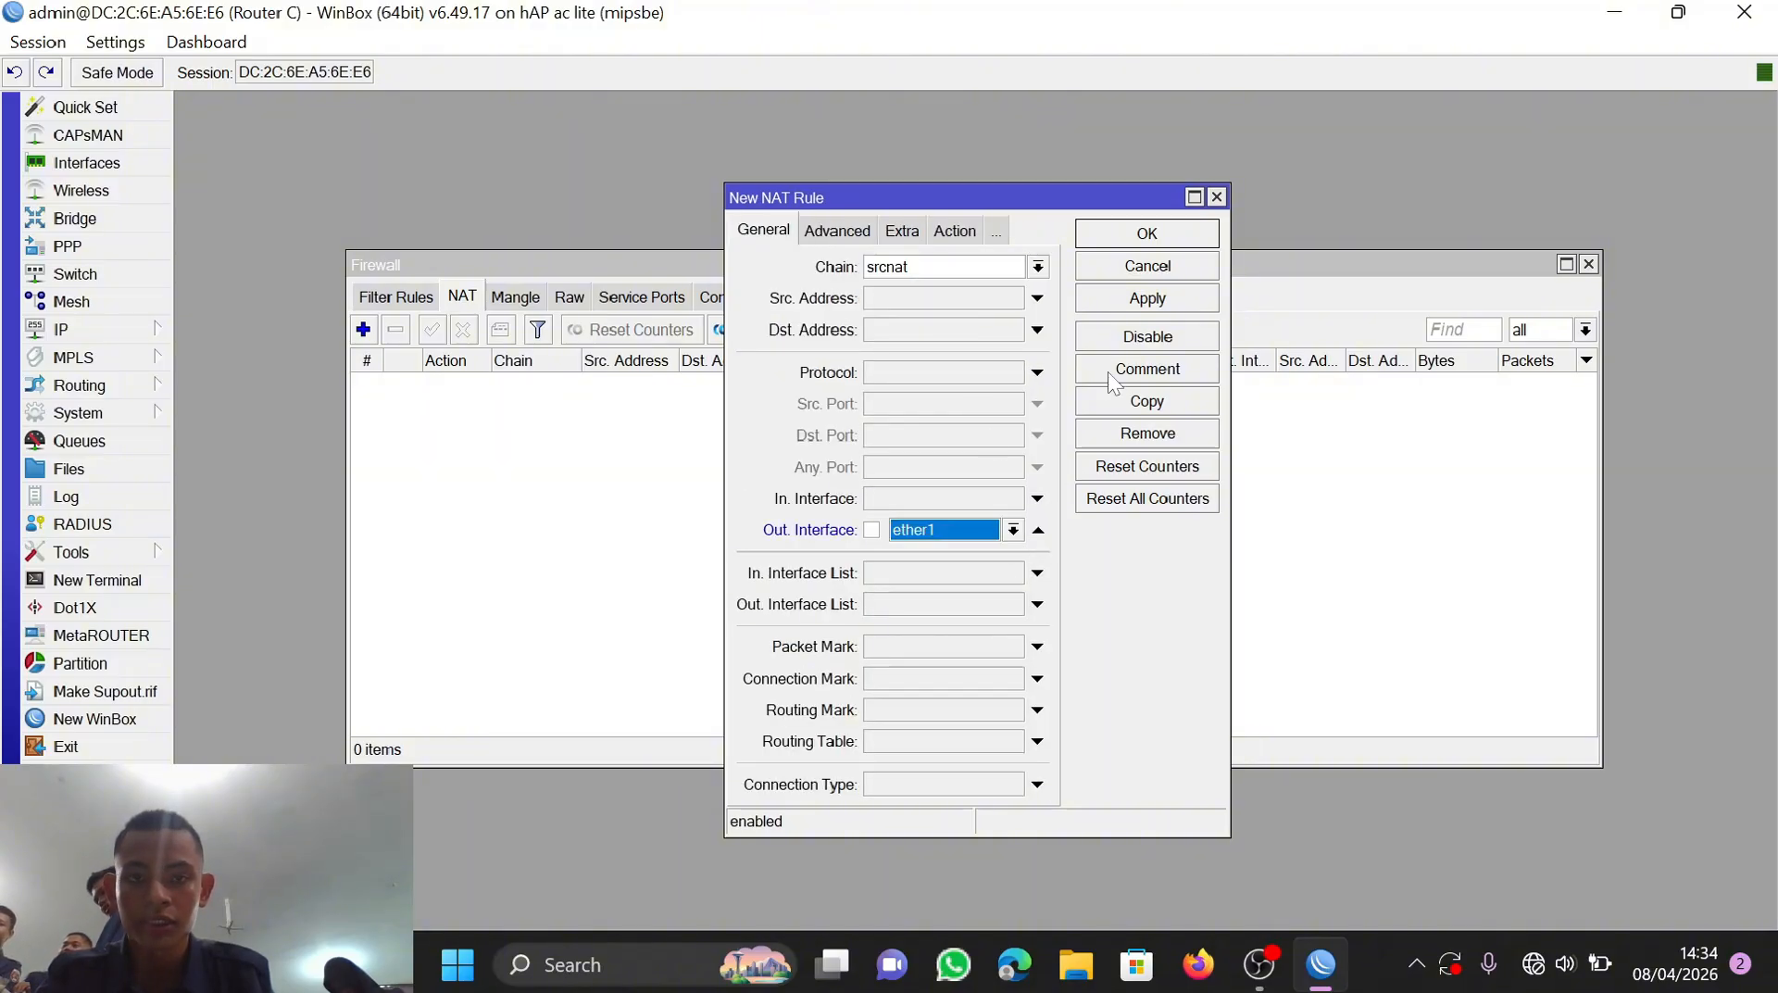
{"action": "left_click", "coordinate": [1128, 298]}
{"action": "left_click", "coordinate": [1126, 234]}
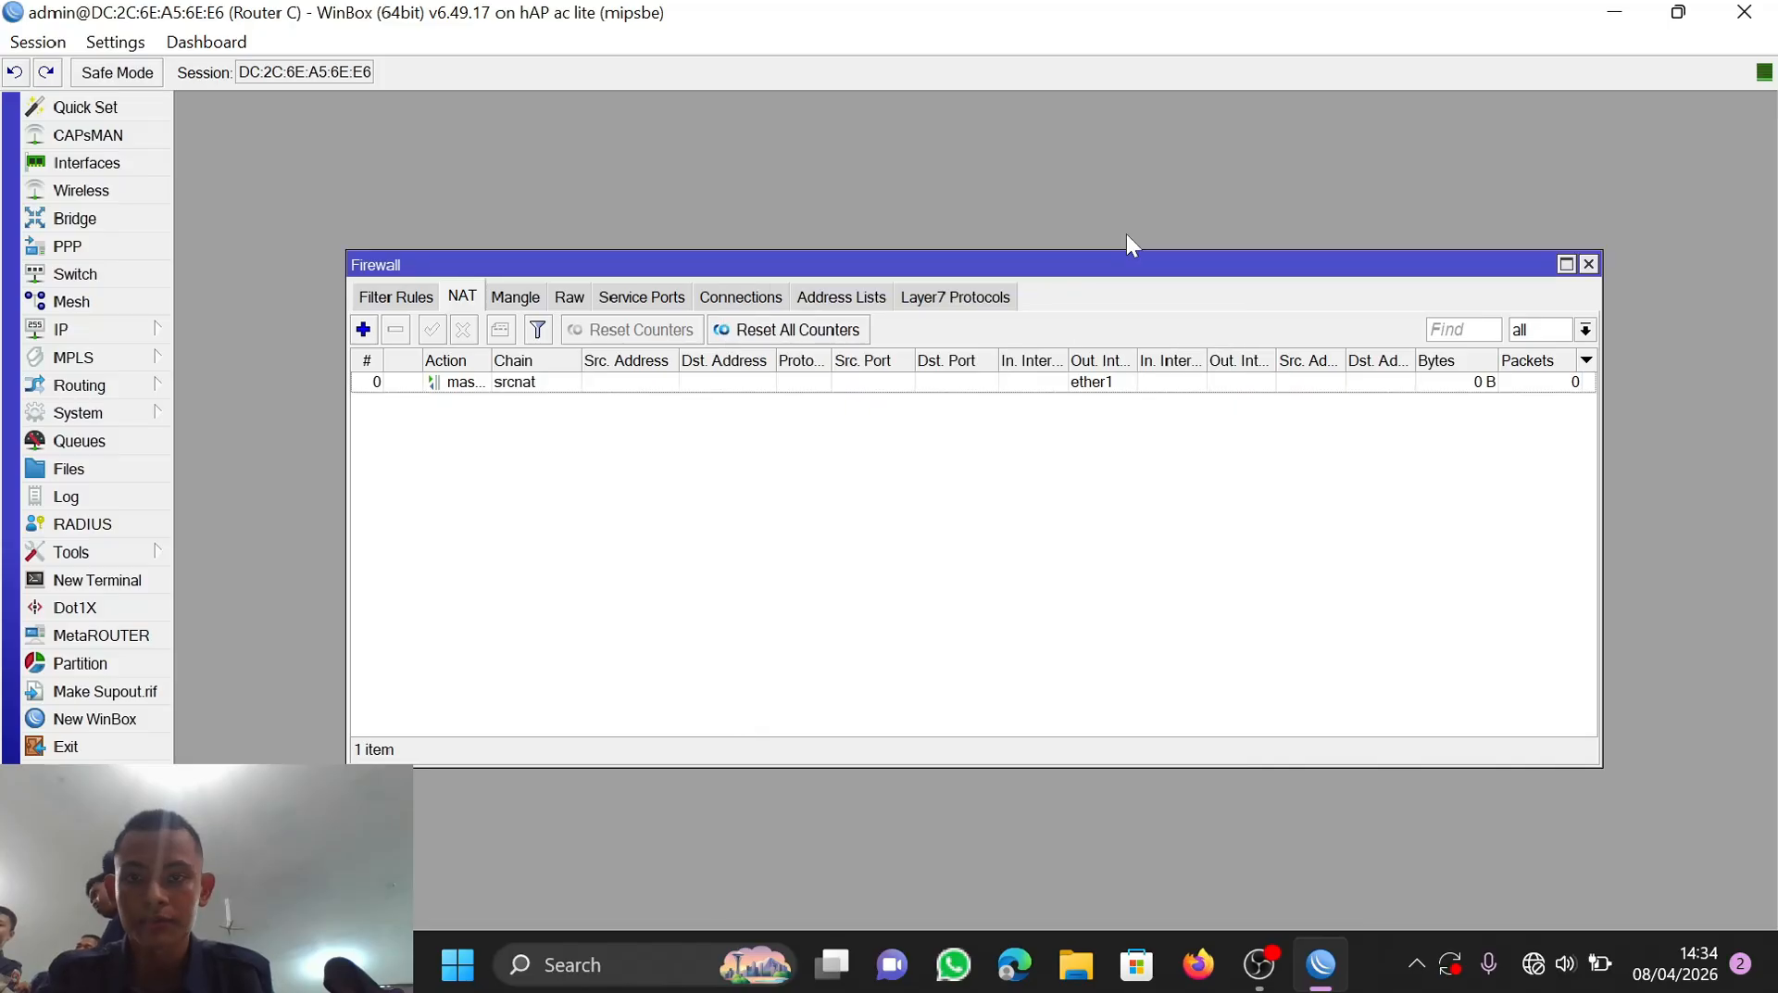
Step: Close the firewall window and start DHCP Setup on Router C with ether2 as the DHCP server interface
{"action": "left_click", "coordinate": [1589, 264]}
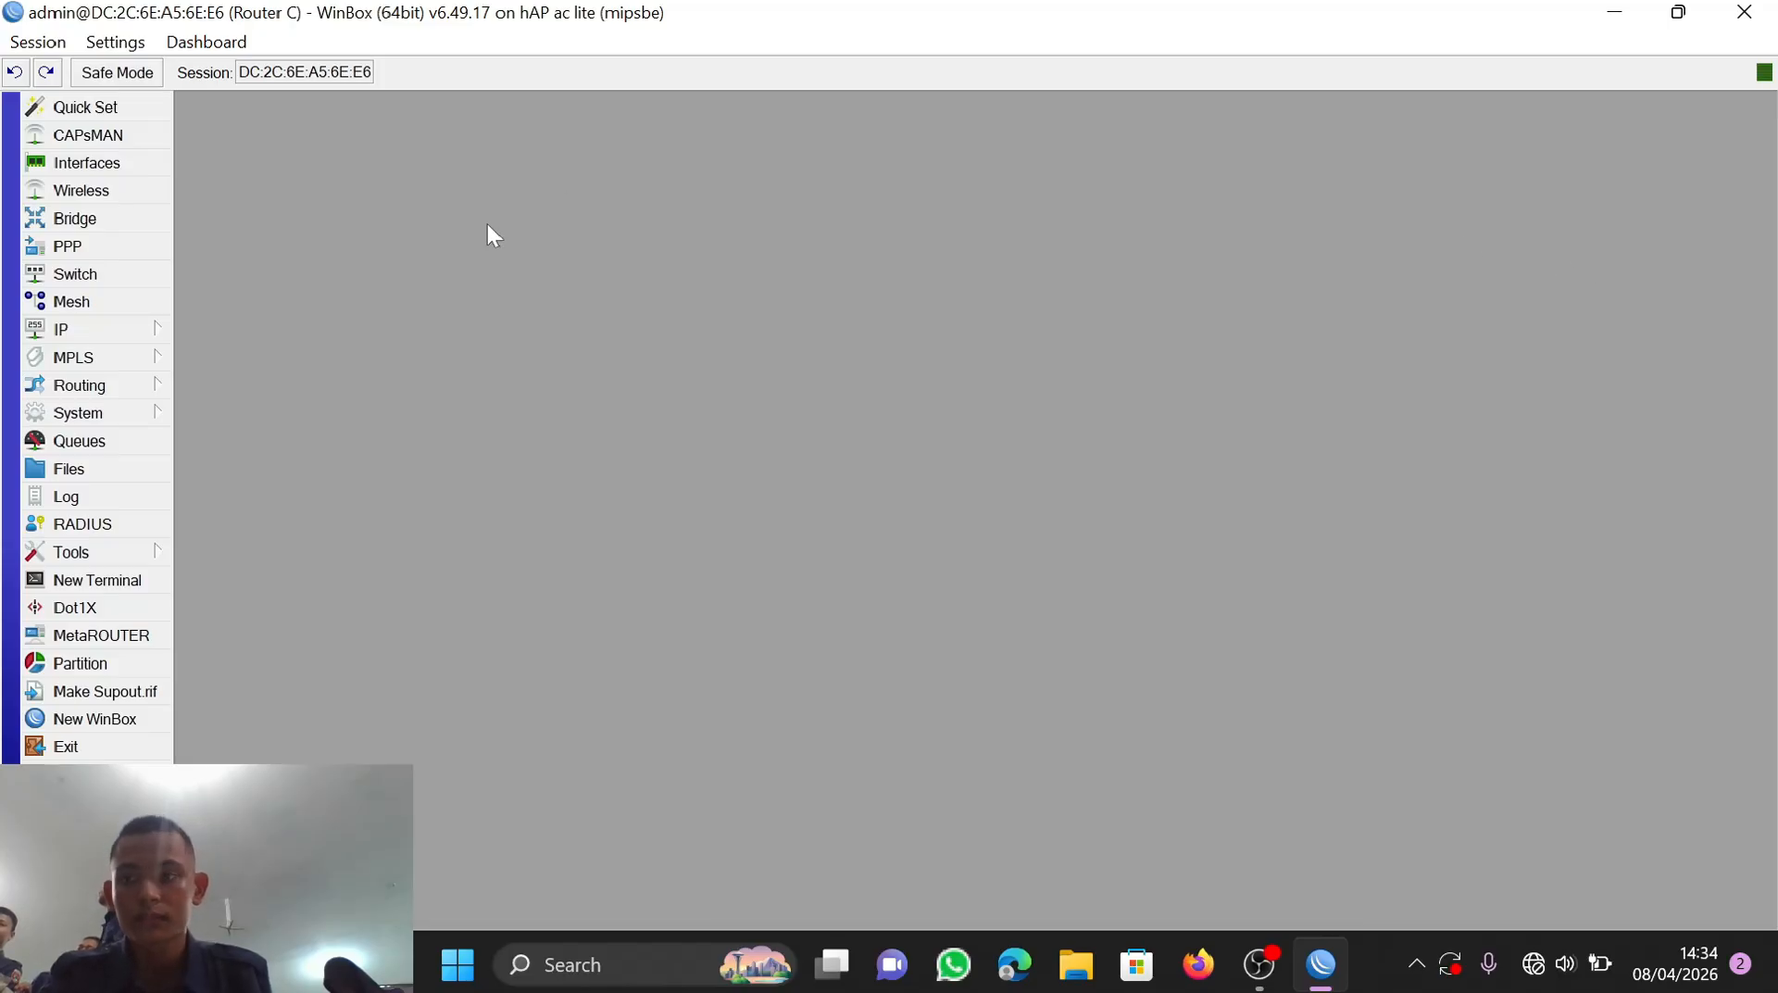
{"action": "left_click", "coordinate": [121, 334]}
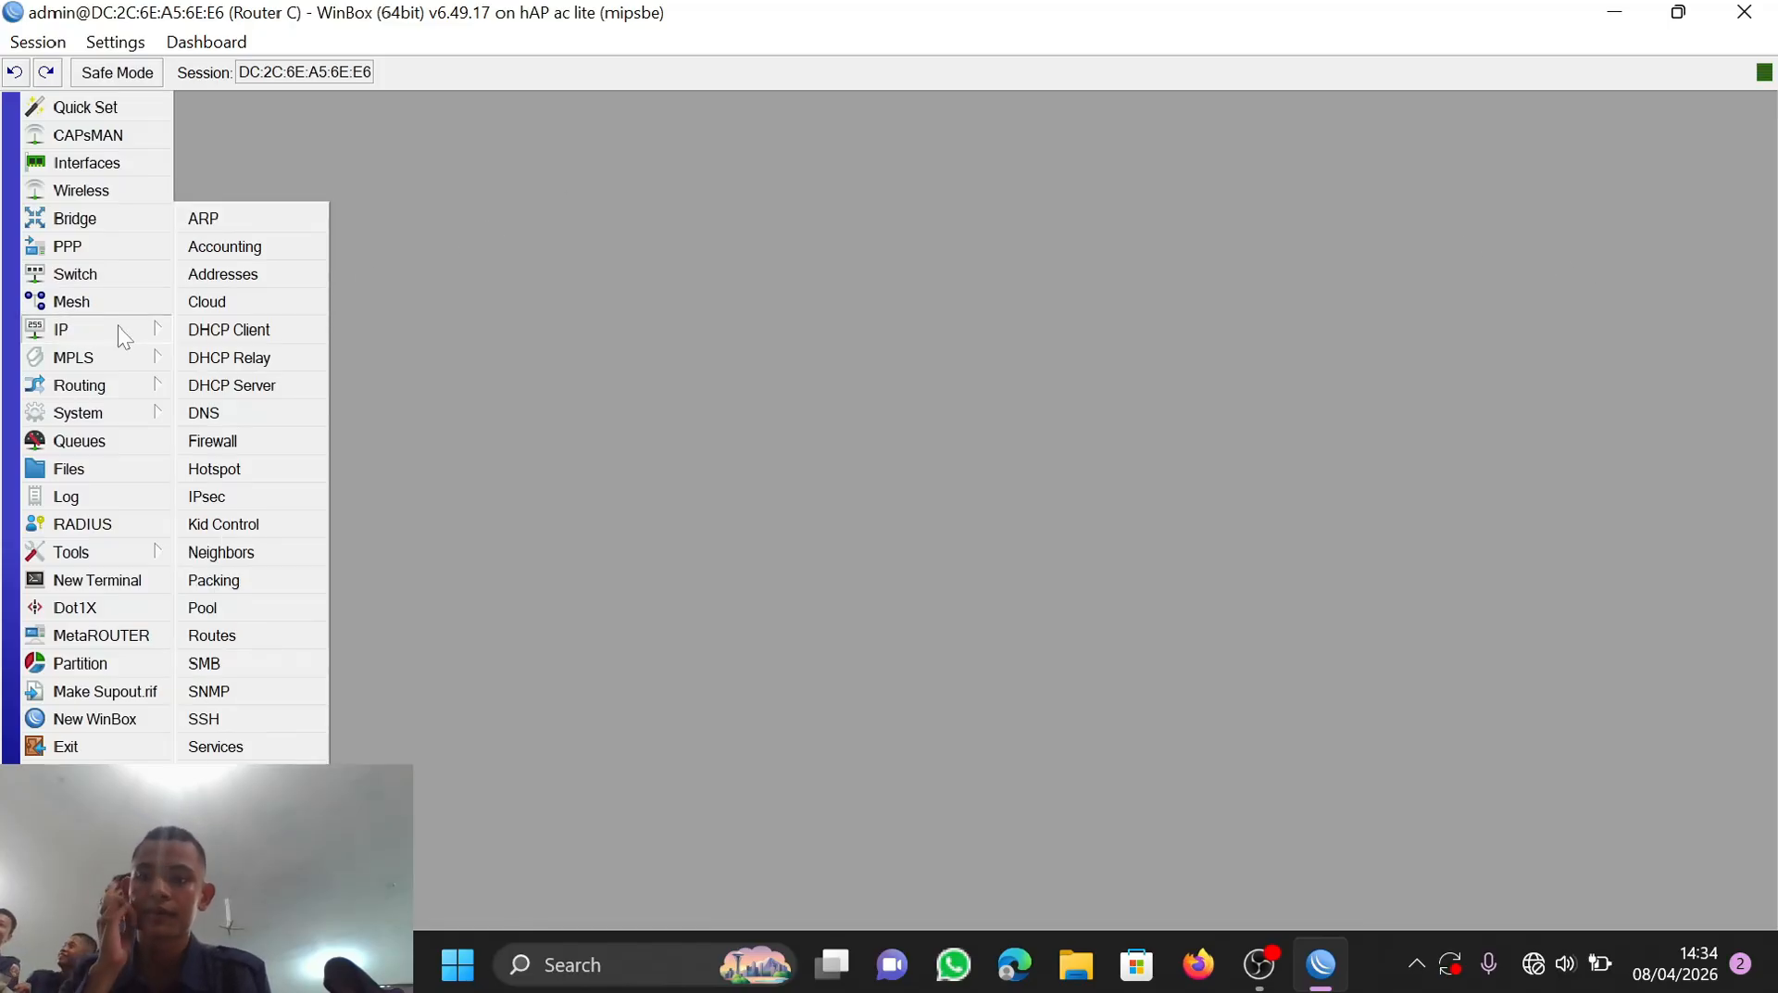
{"action": "left_click", "coordinate": [255, 387]}
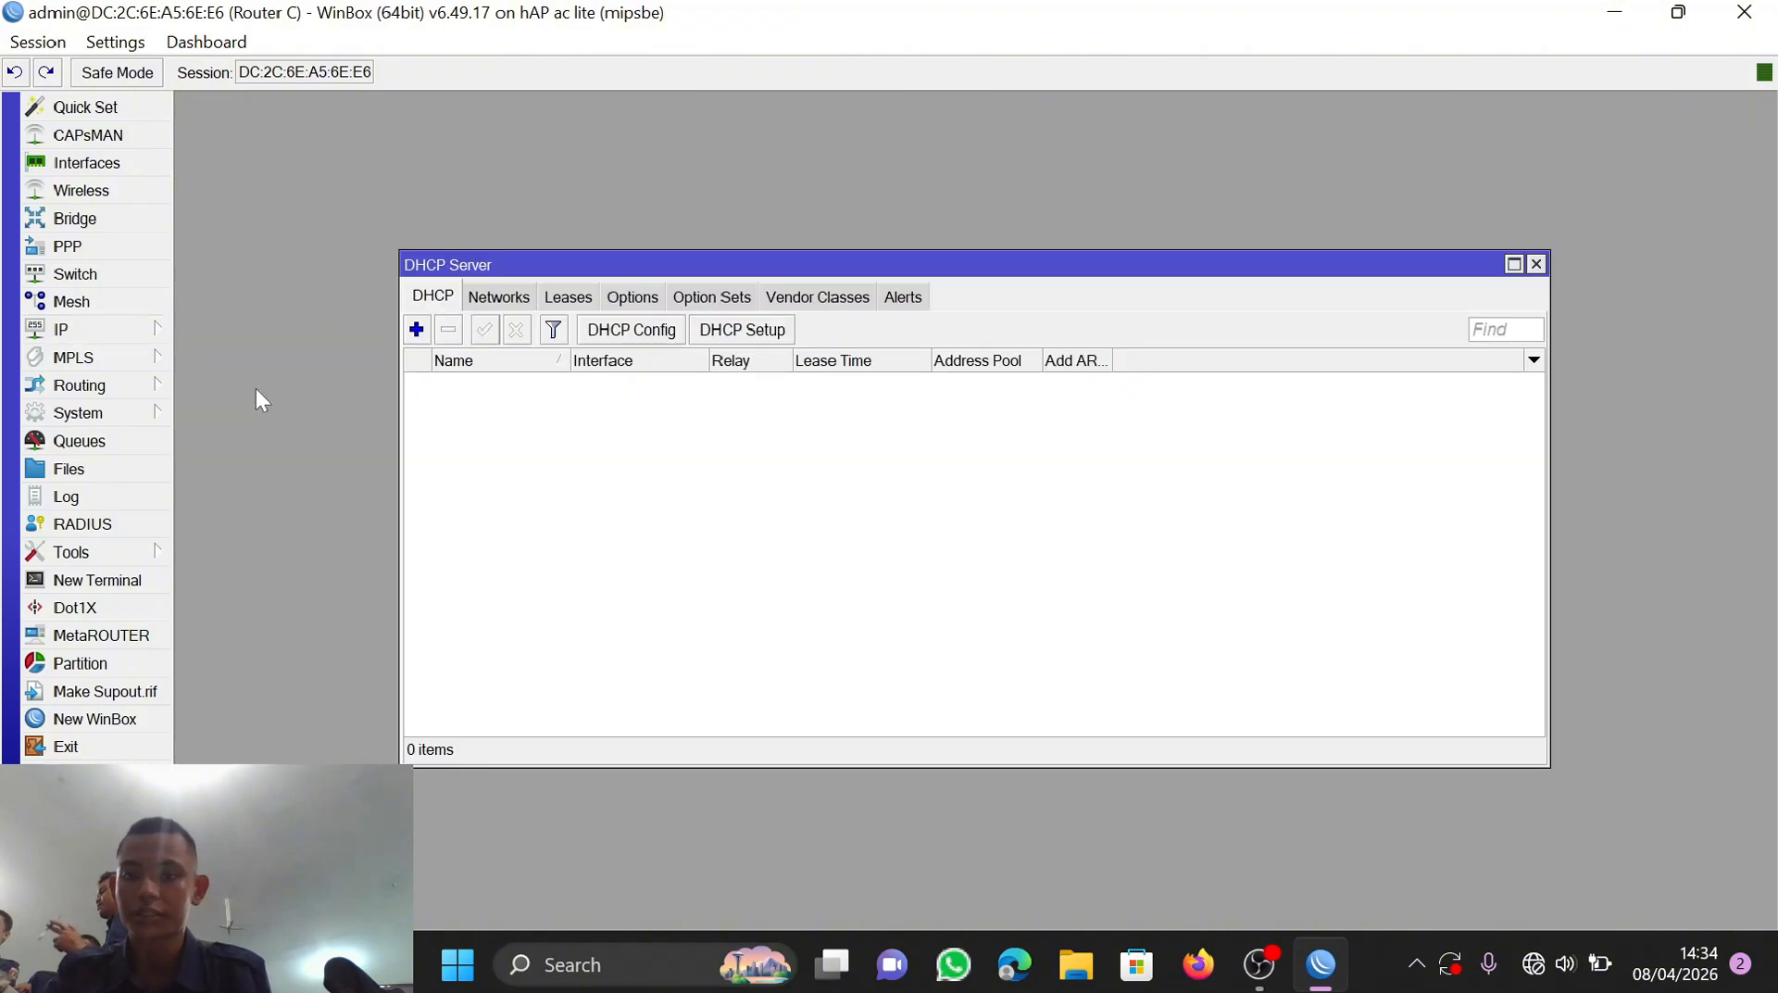
{"action": "left_click", "coordinate": [741, 330]}
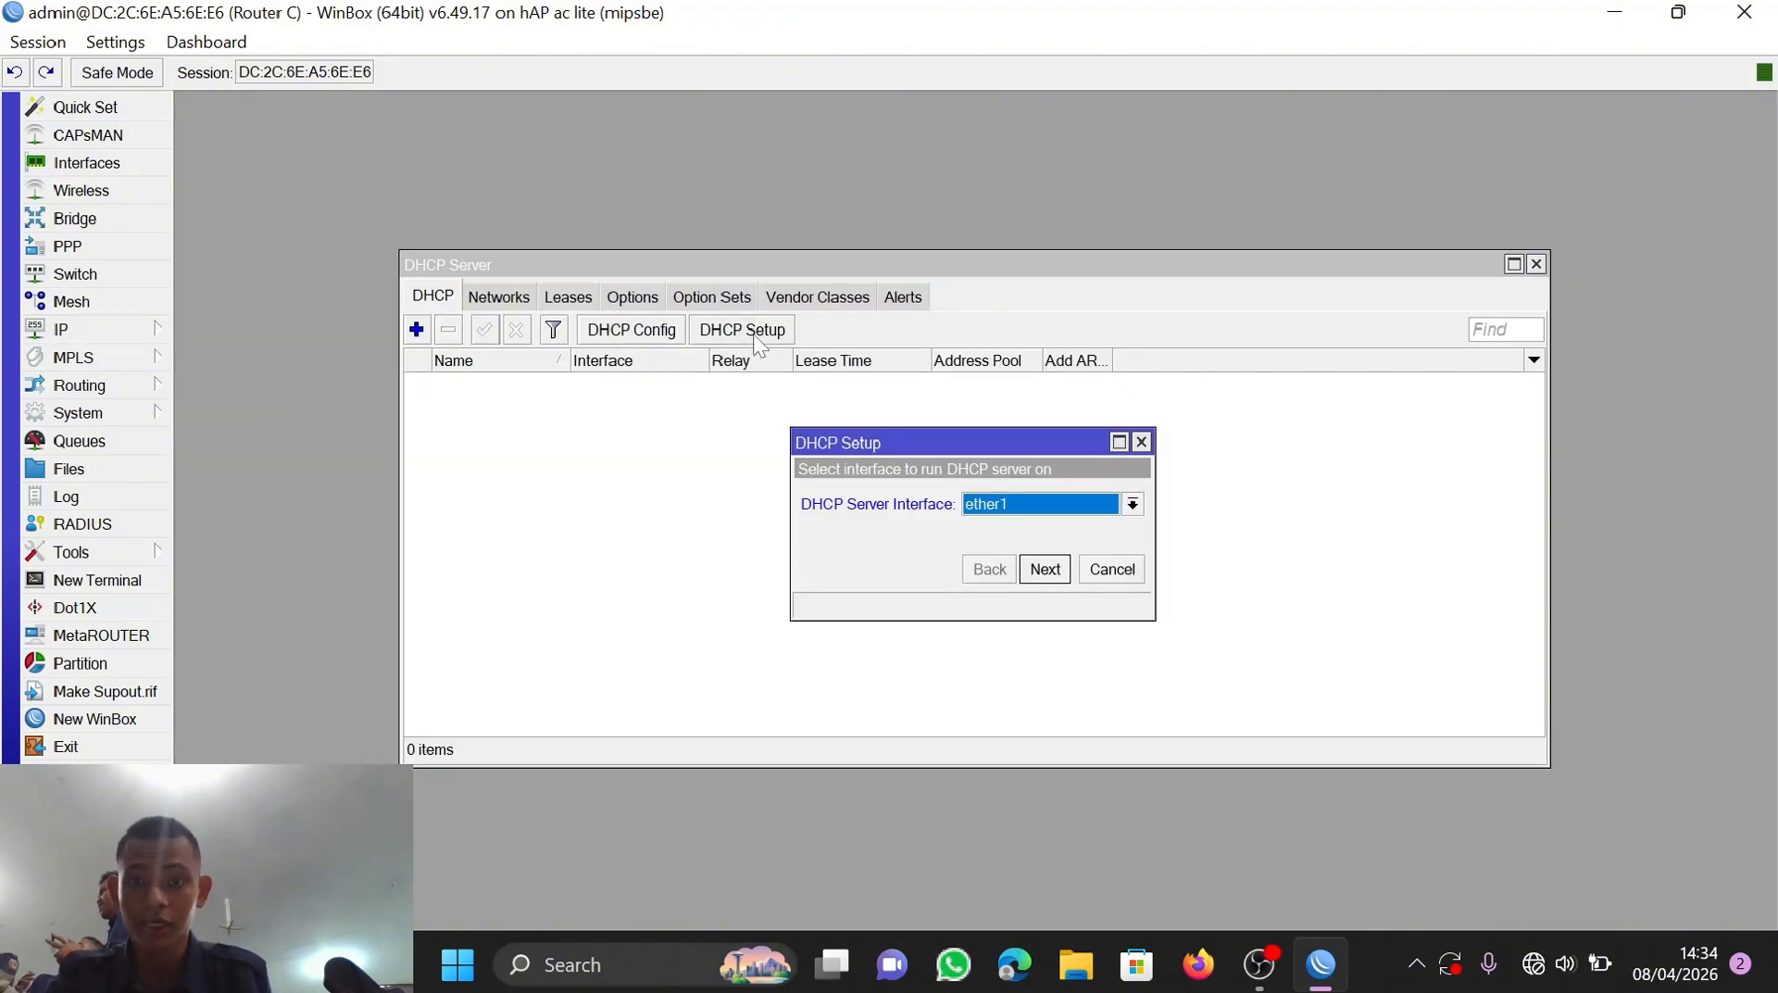
{"action": "left_click", "coordinate": [1130, 504]}
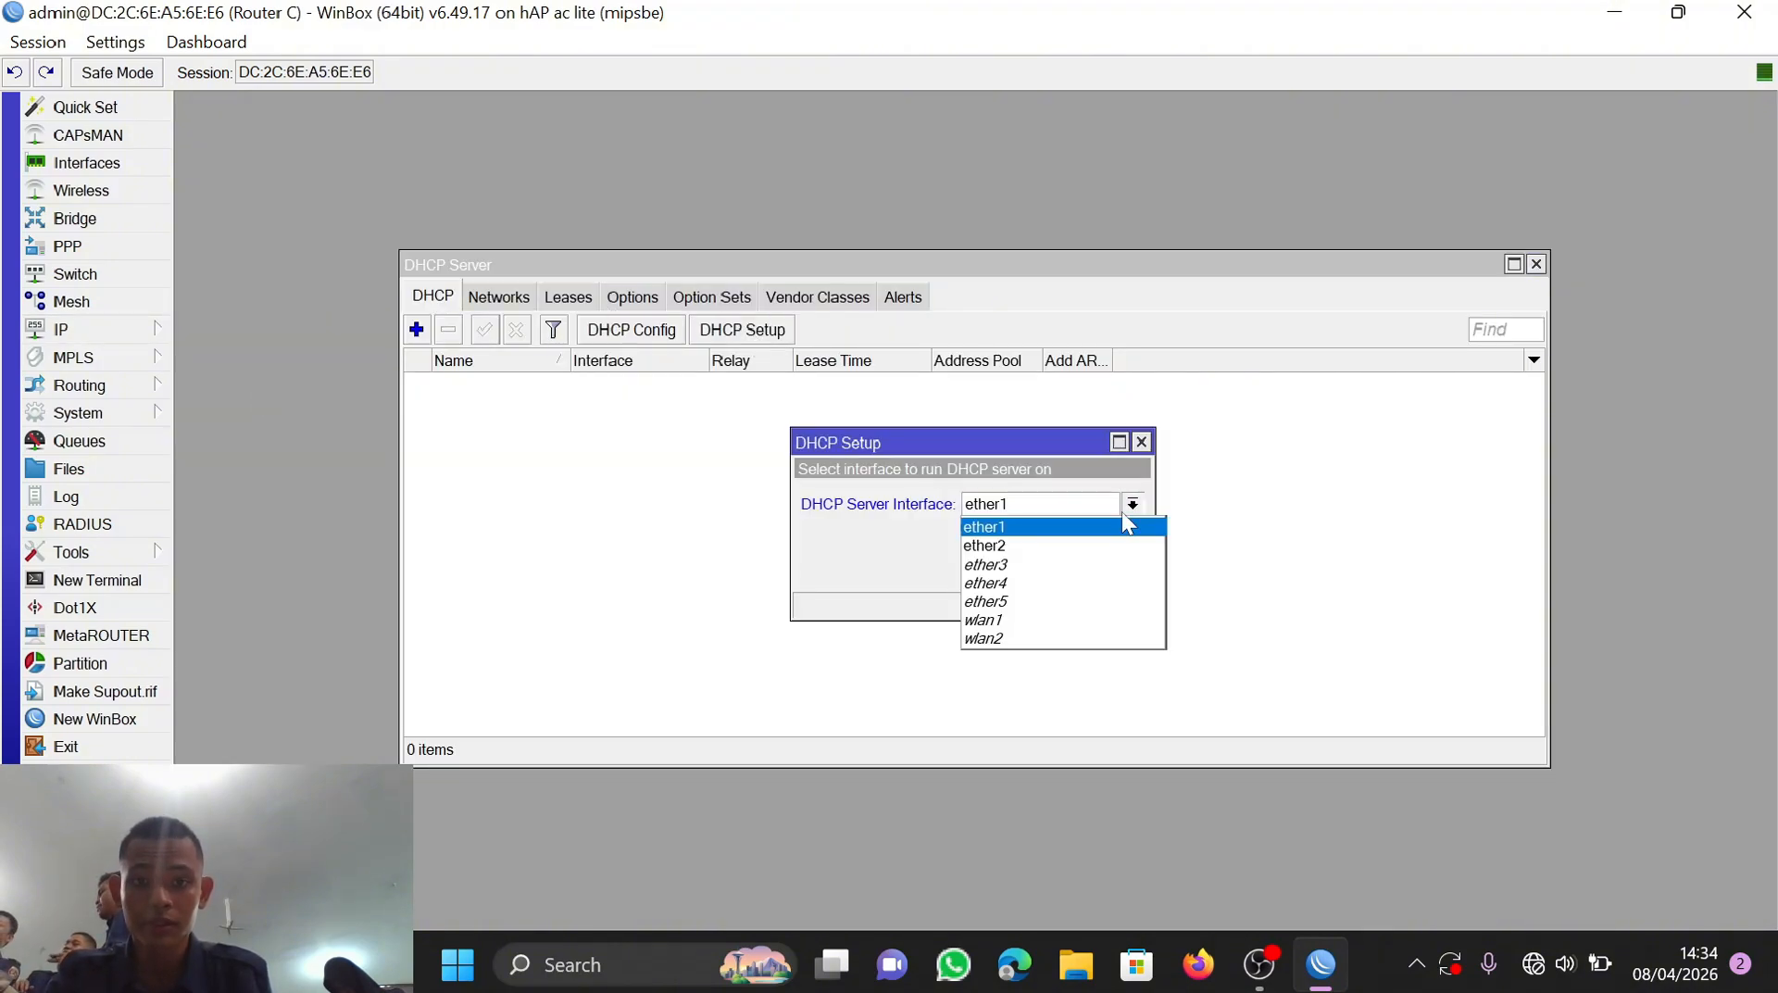
{"action": "left_click", "coordinate": [1065, 554]}
Step: Accept the remaining proposed DHCP server settings for ether2, complete the setup and close the DHCP server window
{"action": "left_click", "coordinate": [1045, 570]}
{"action": "left_click", "coordinate": [1045, 569]}
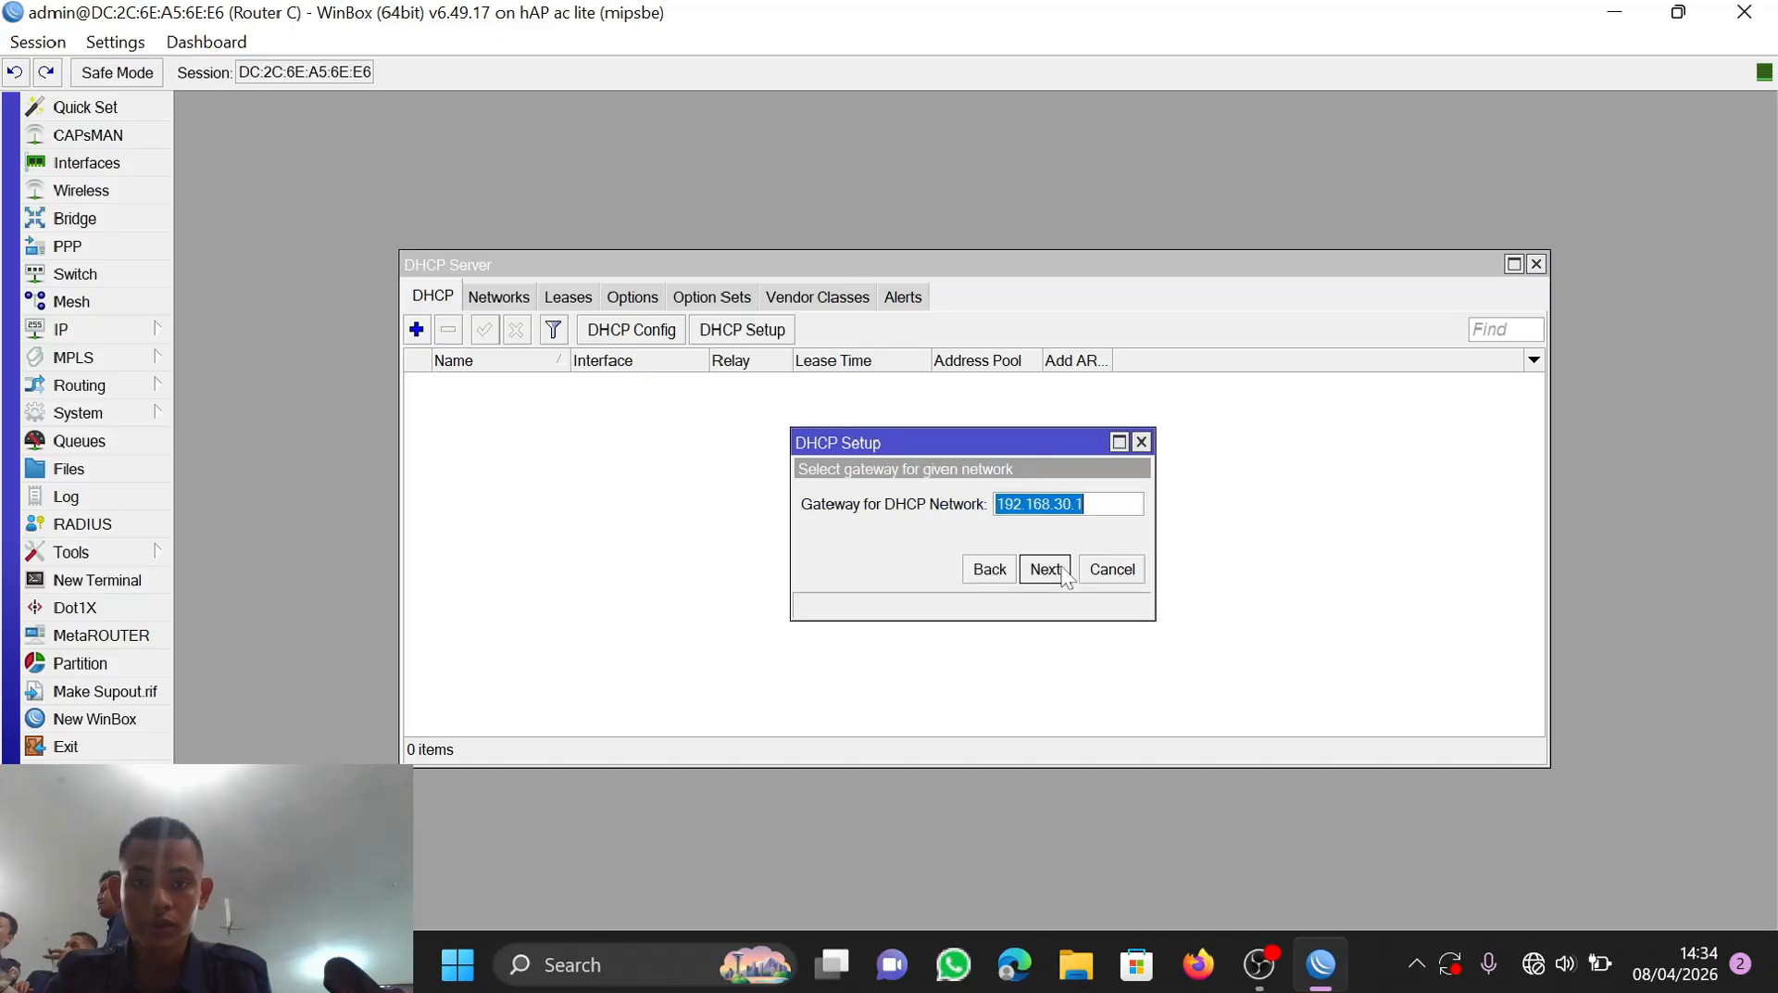
{"action": "left_click", "coordinate": [1045, 569]}
{"action": "left_click", "coordinate": [1046, 569]}
{"action": "left_click", "coordinate": [1046, 571]}
{"action": "left_click", "coordinate": [1045, 570]}
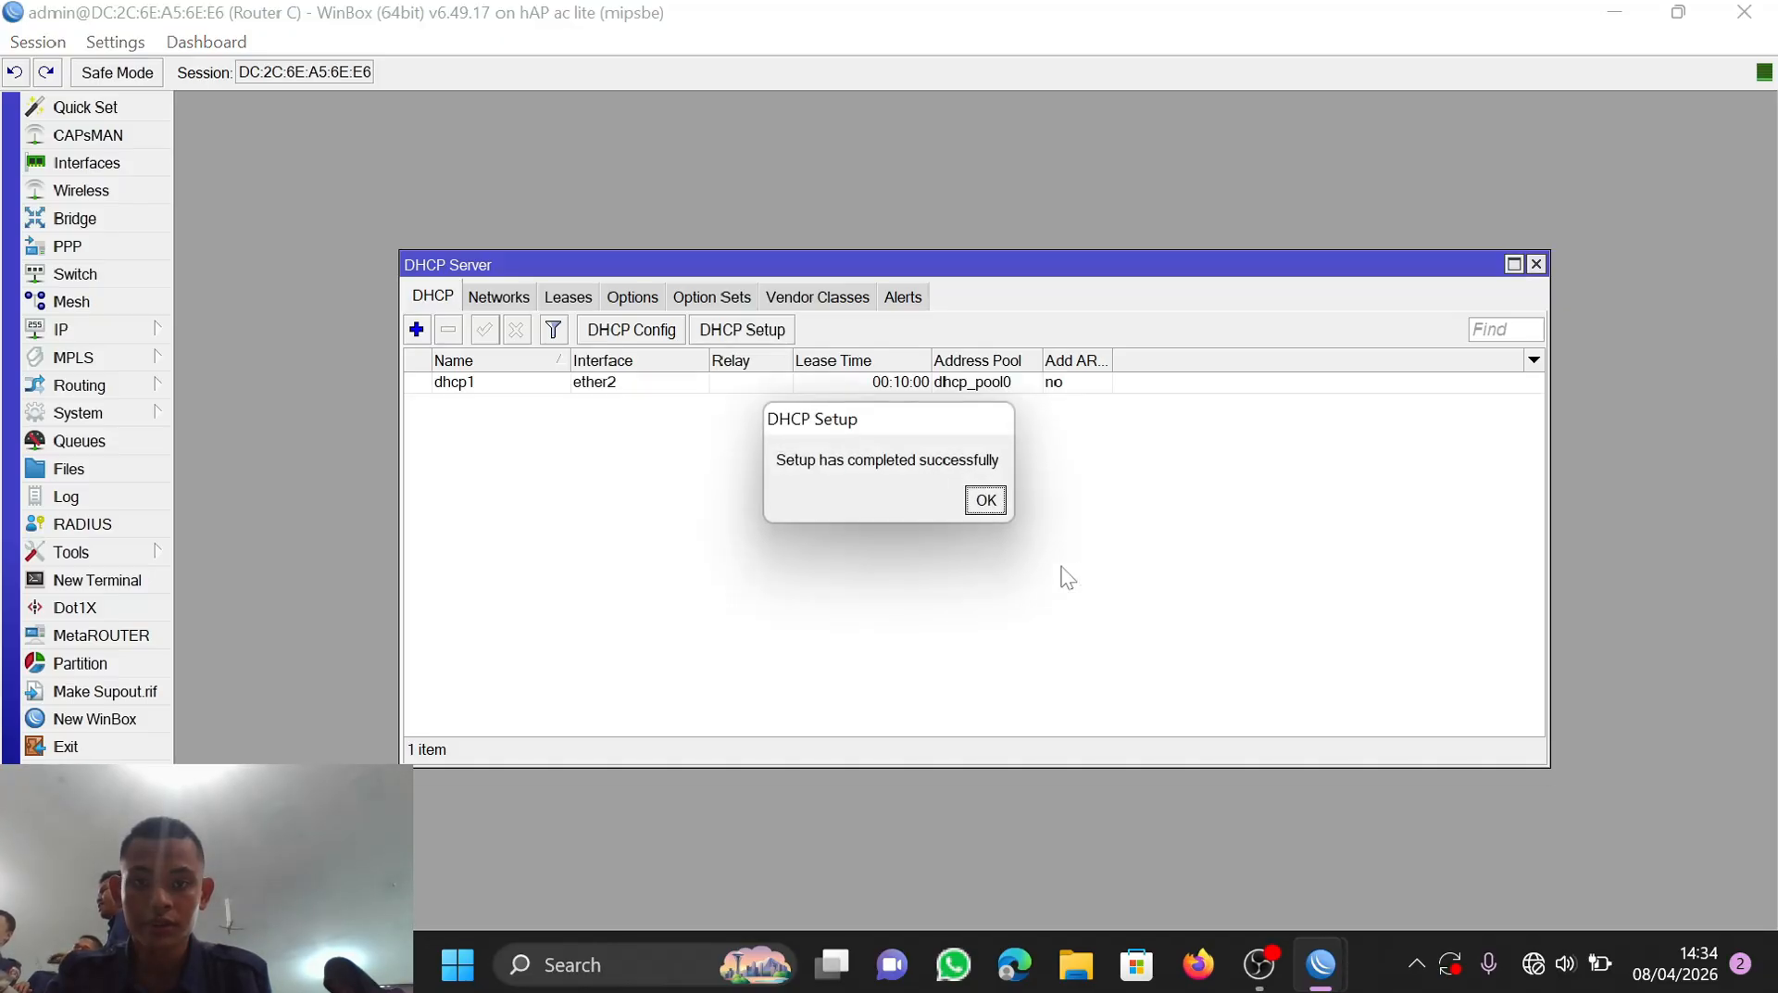
{"action": "left_click", "coordinate": [999, 511]}
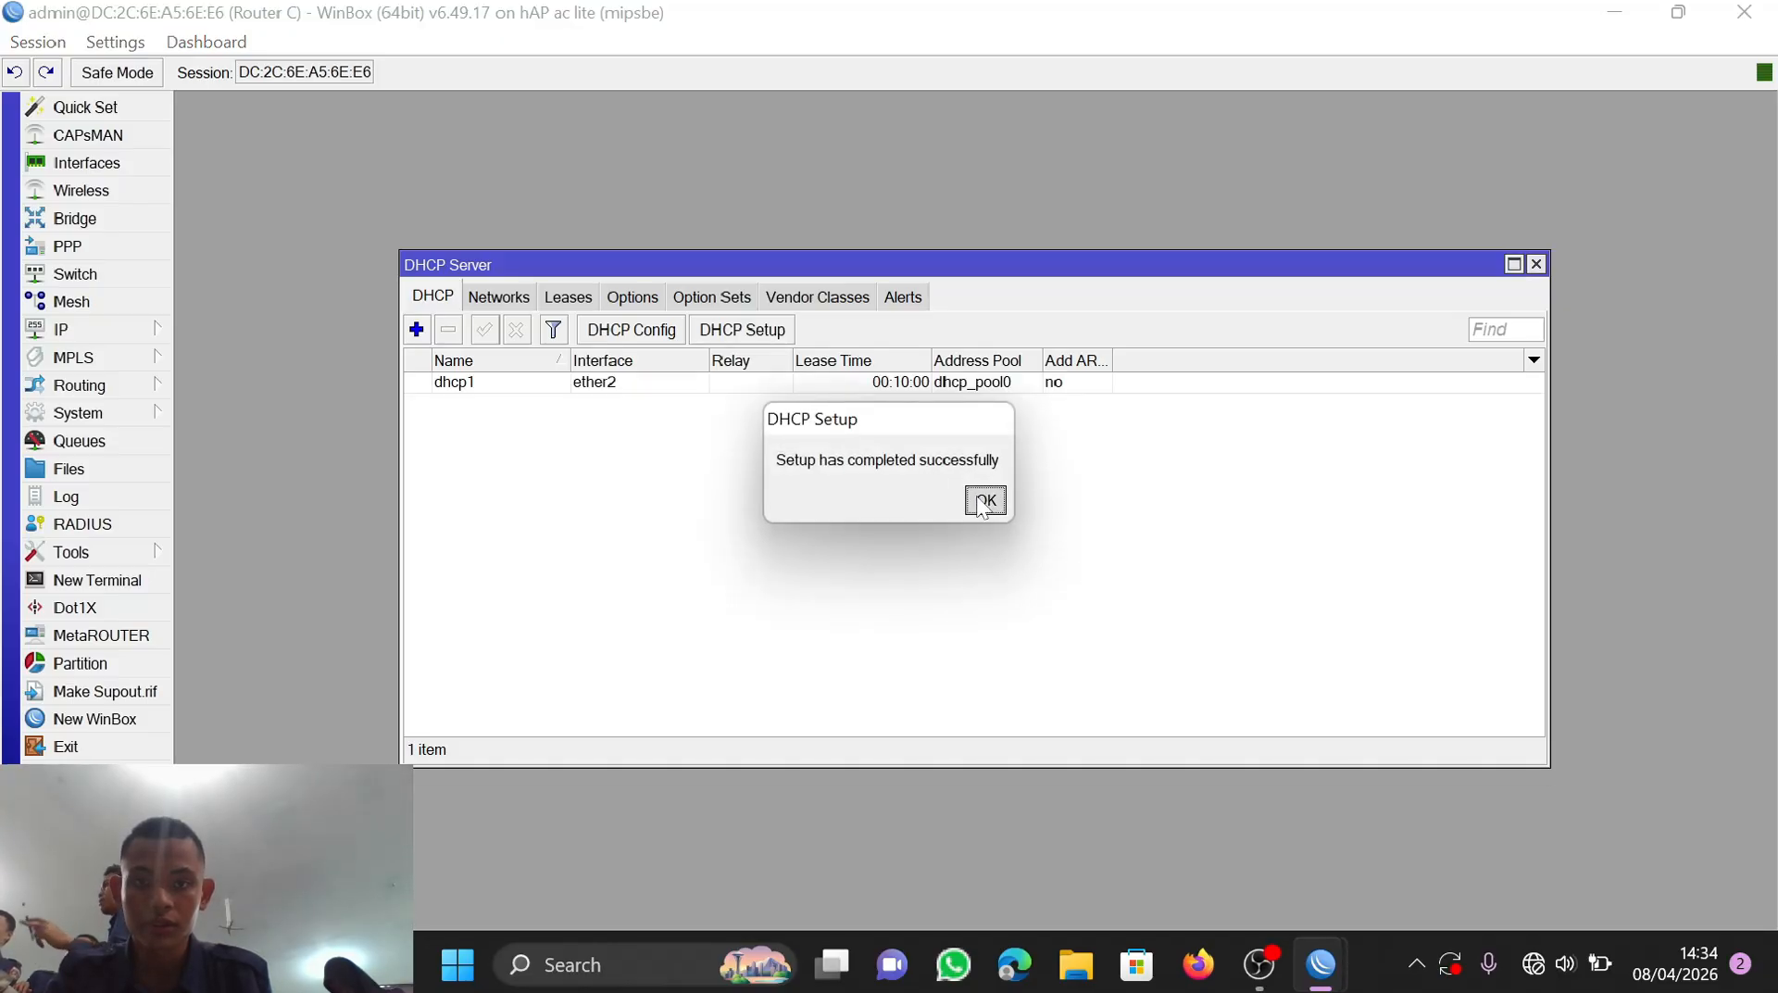
{"action": "left_click", "coordinate": [1536, 265]}
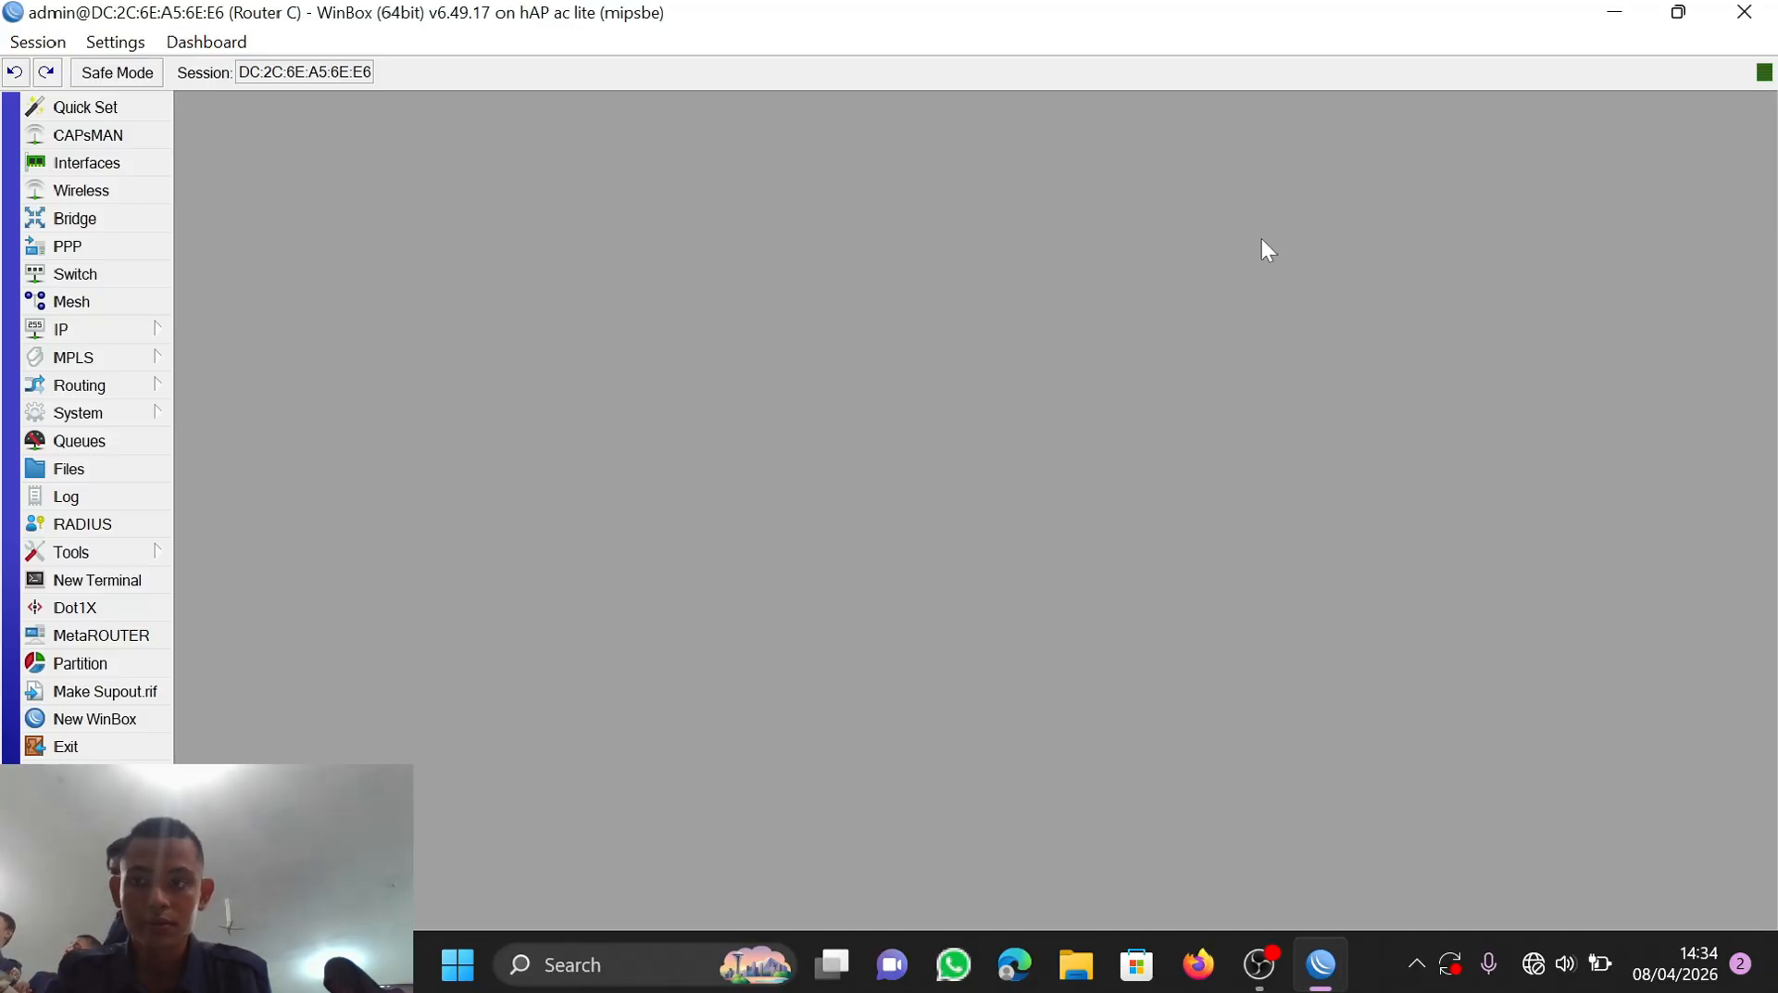
Step: Add a default route for destination 0.0.0.0/0 through gateway 172.16.2.1 and save it
{"action": "left_click", "coordinate": [125, 325]}
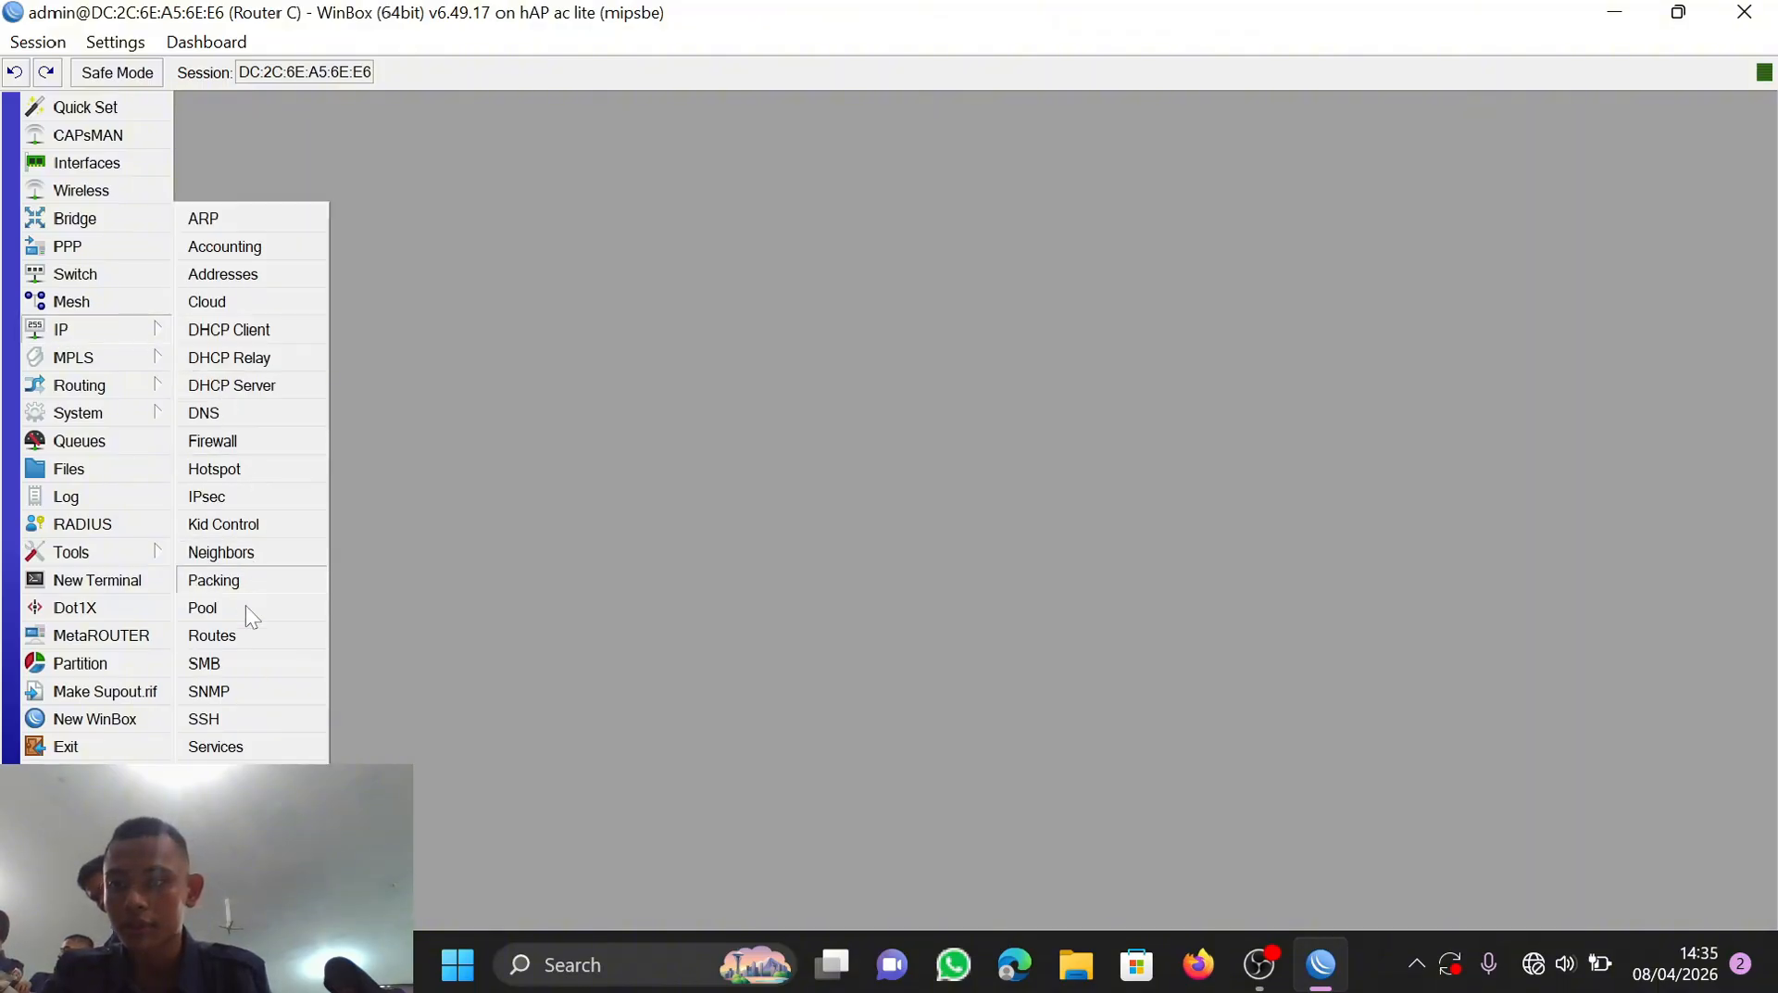
{"action": "left_click", "coordinate": [212, 635]}
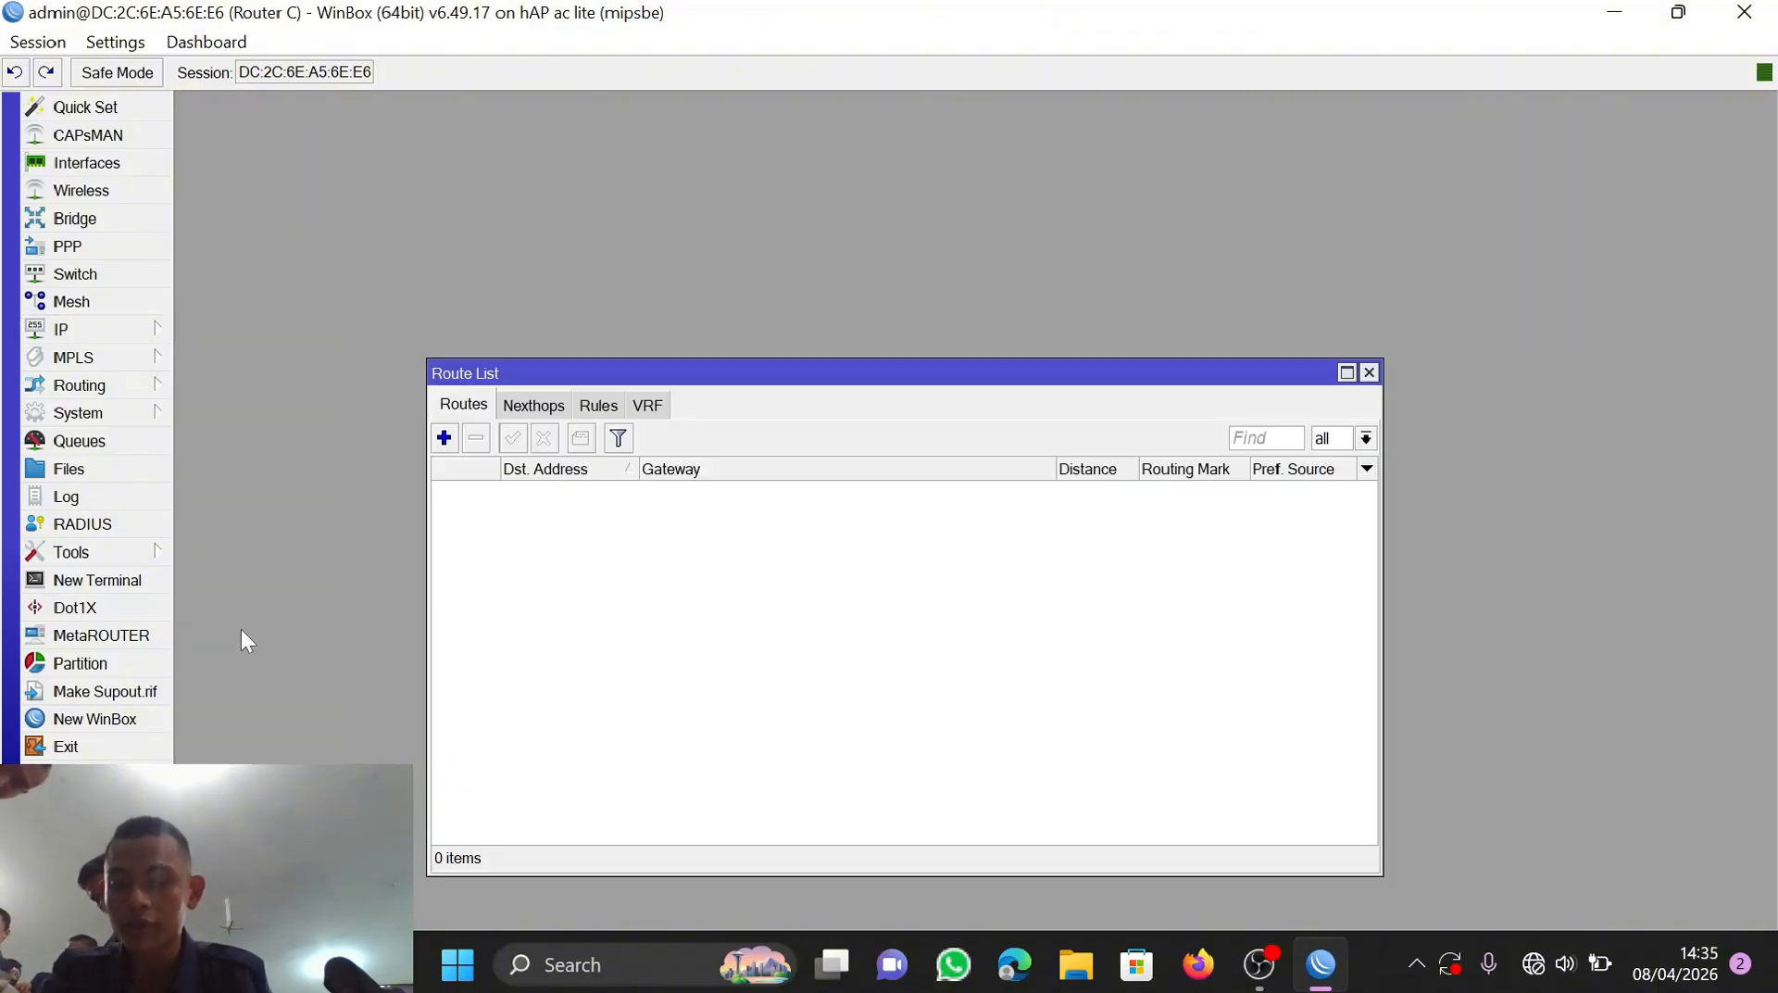
{"action": "left_click", "coordinate": [443, 437]}
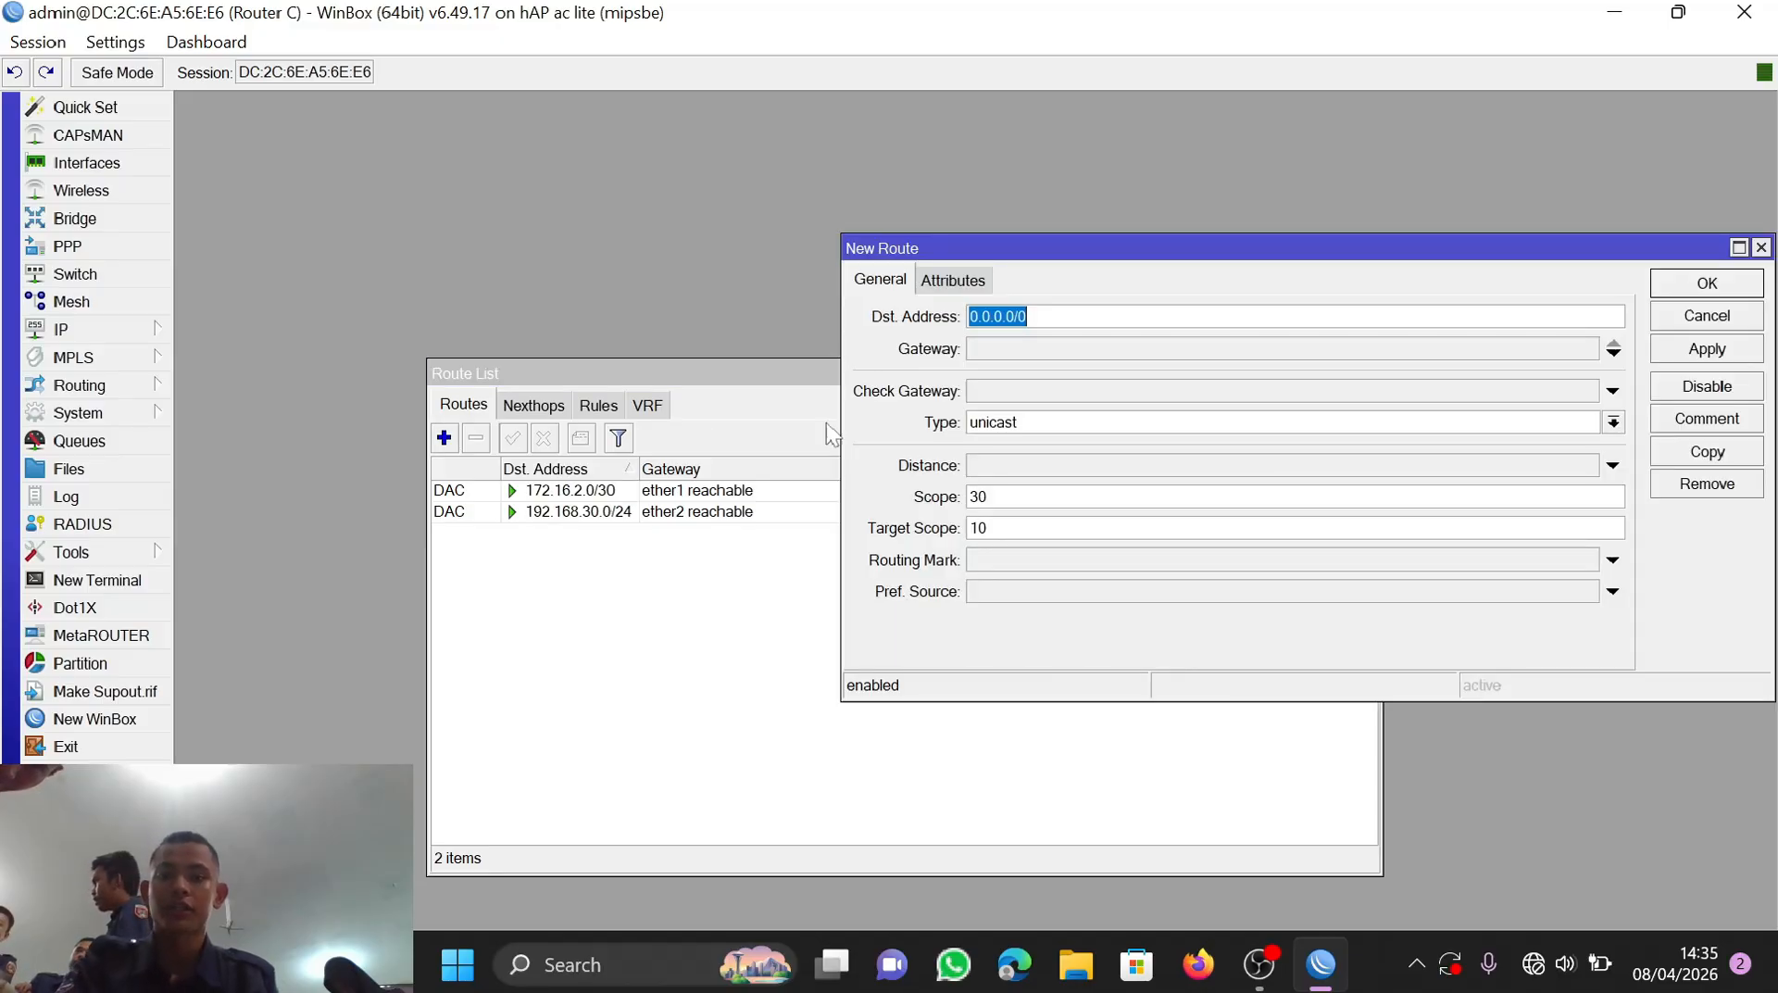
{"action": "left_click", "coordinate": [1047, 348]}
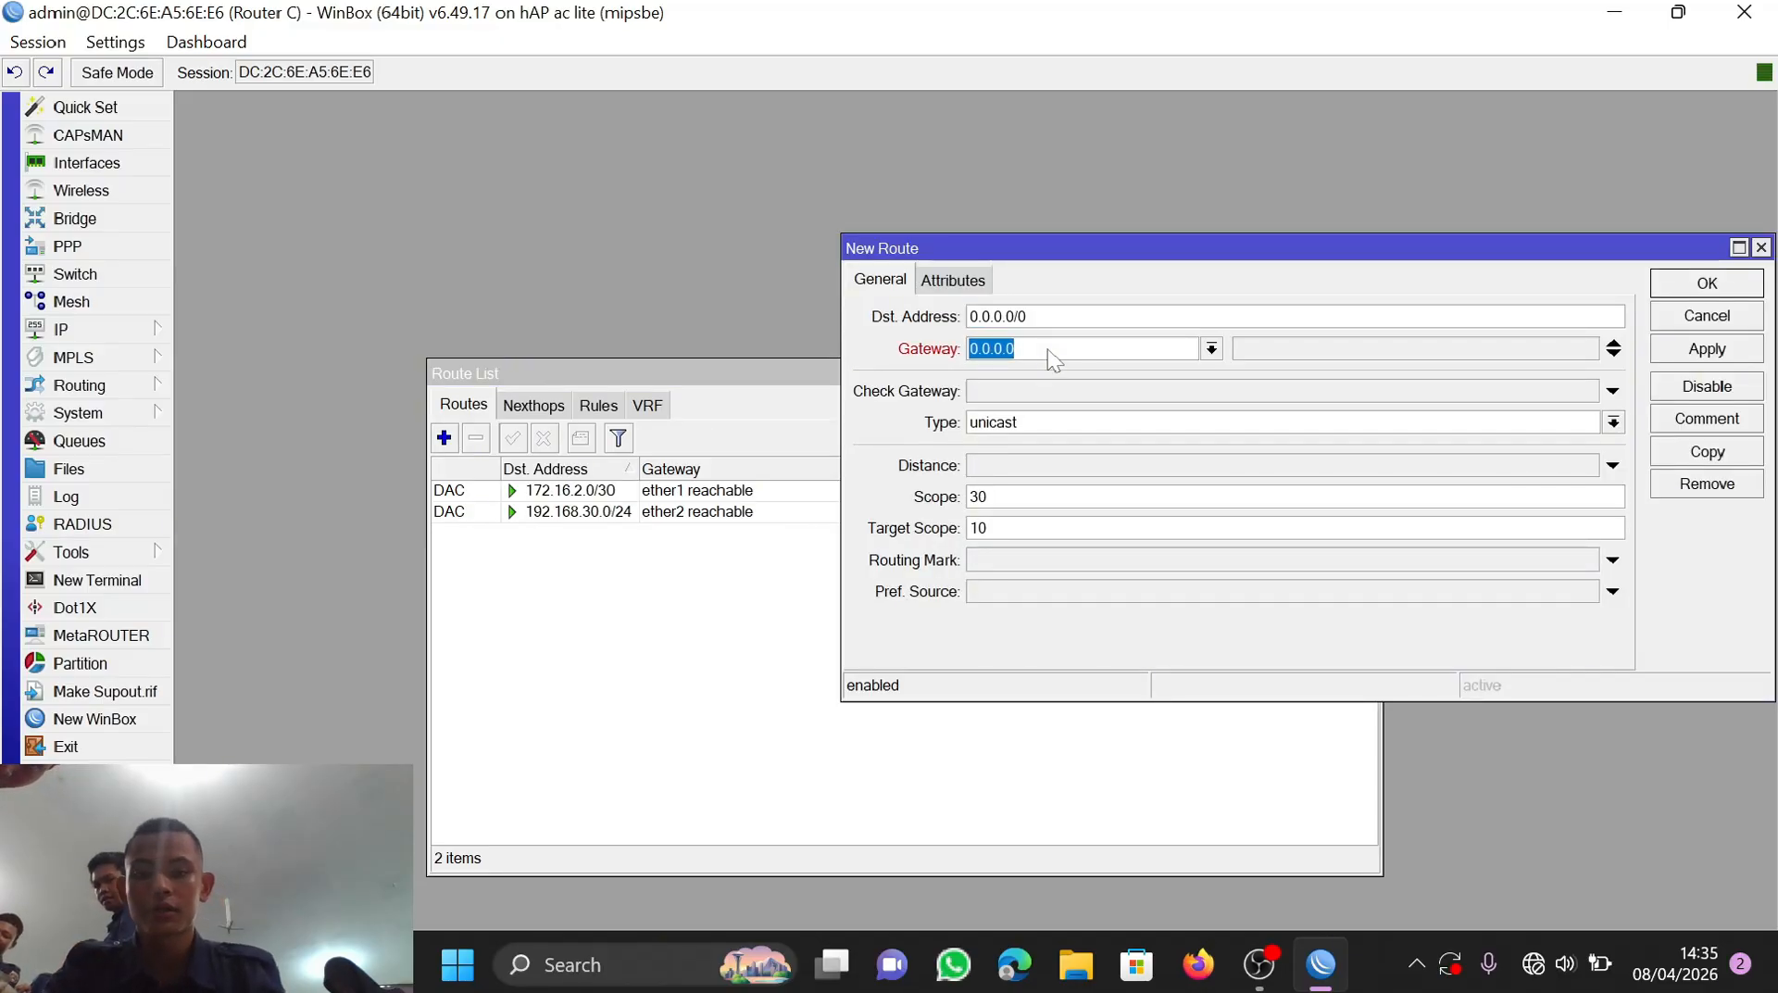
{"action": "type", "text": "172."}
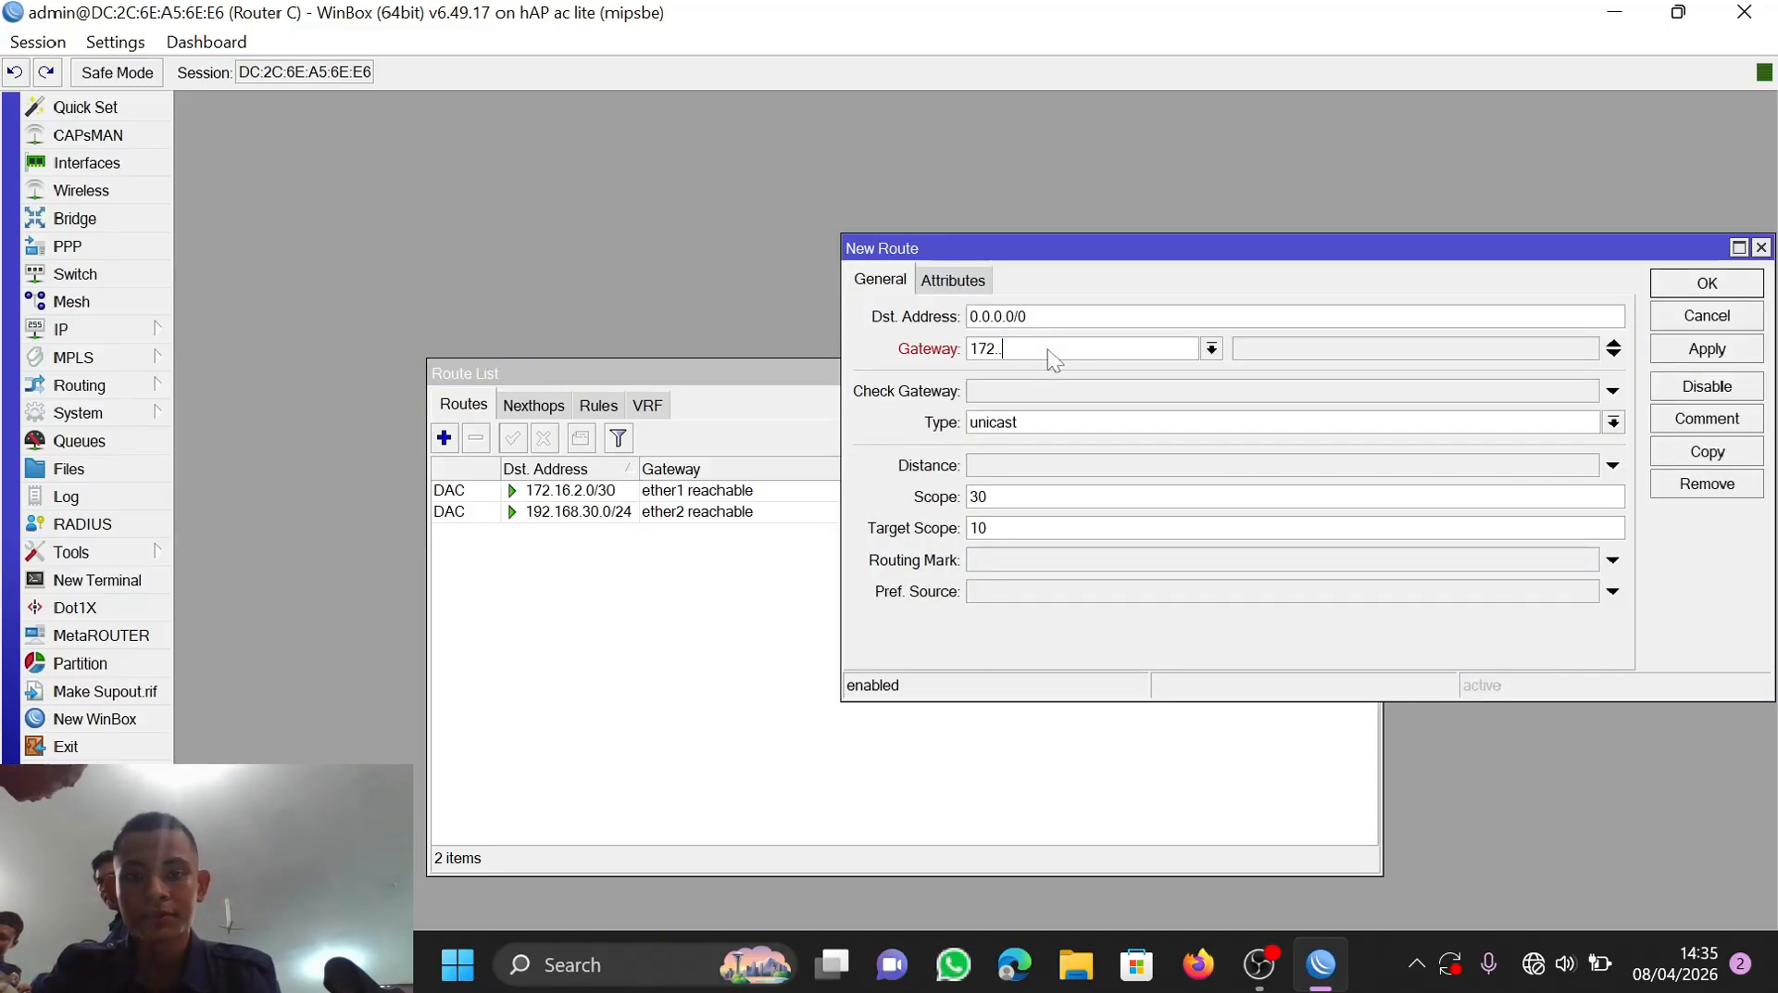
{"action": "type", "text": "16"}
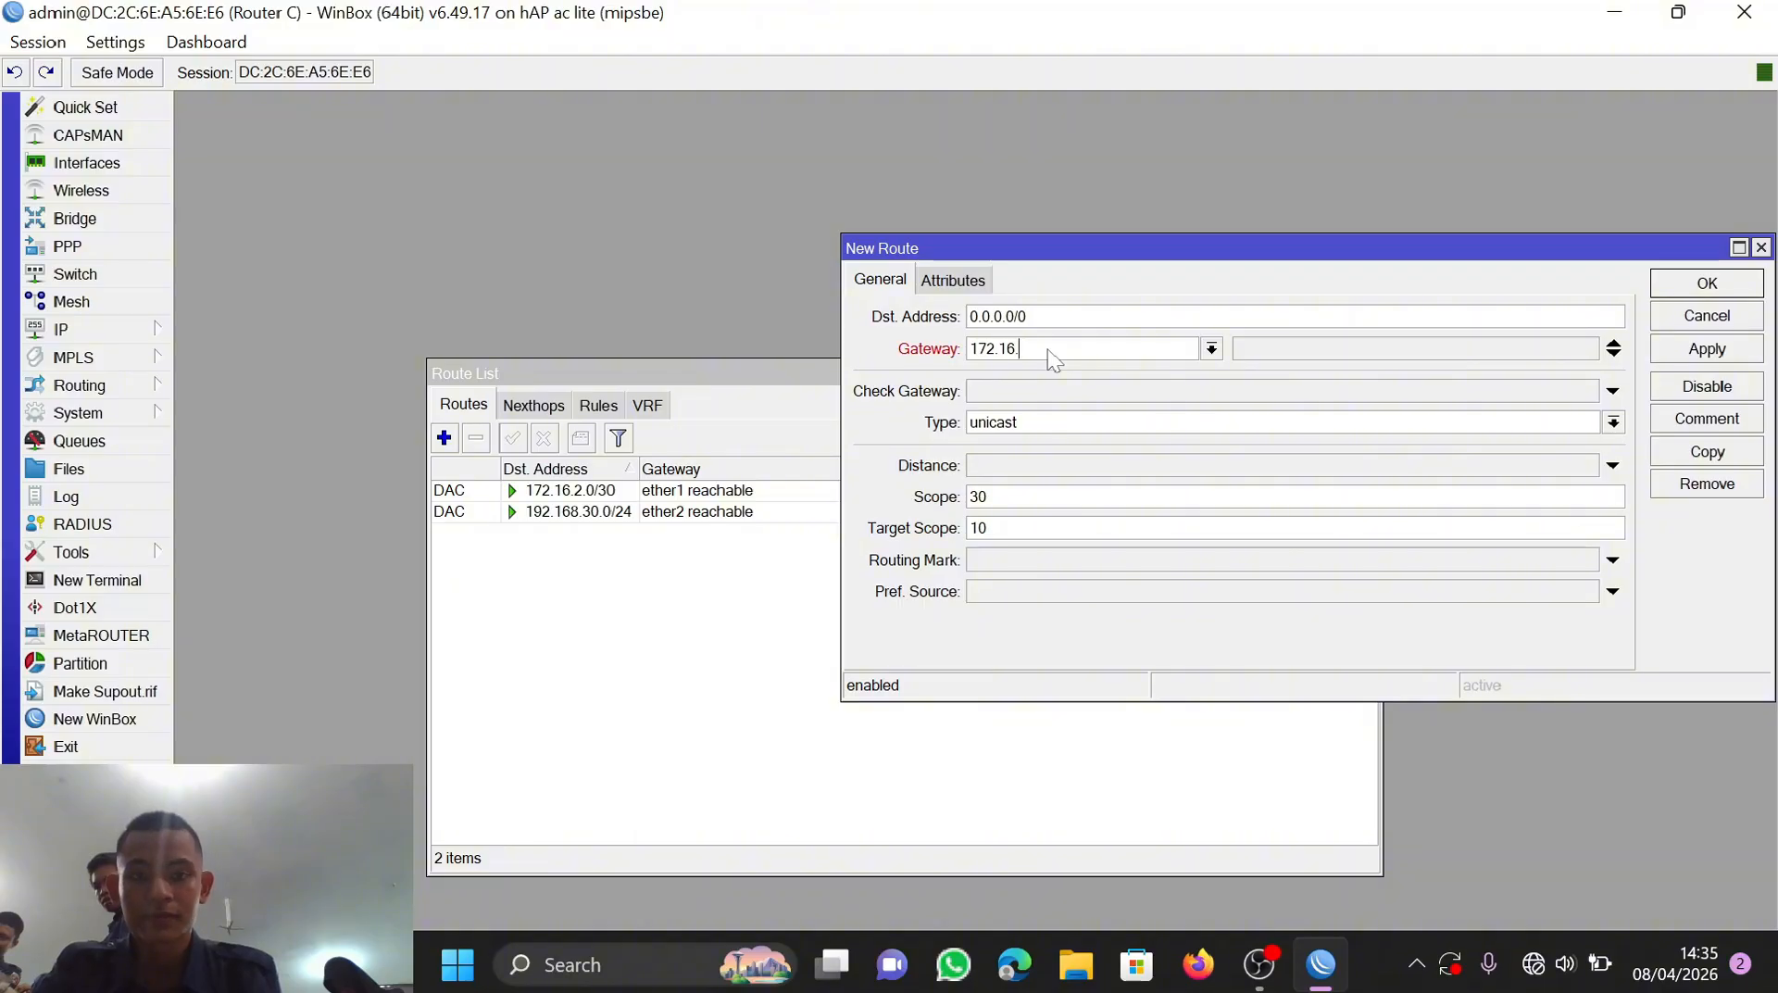
{"action": "type", "text": ".2.1"}
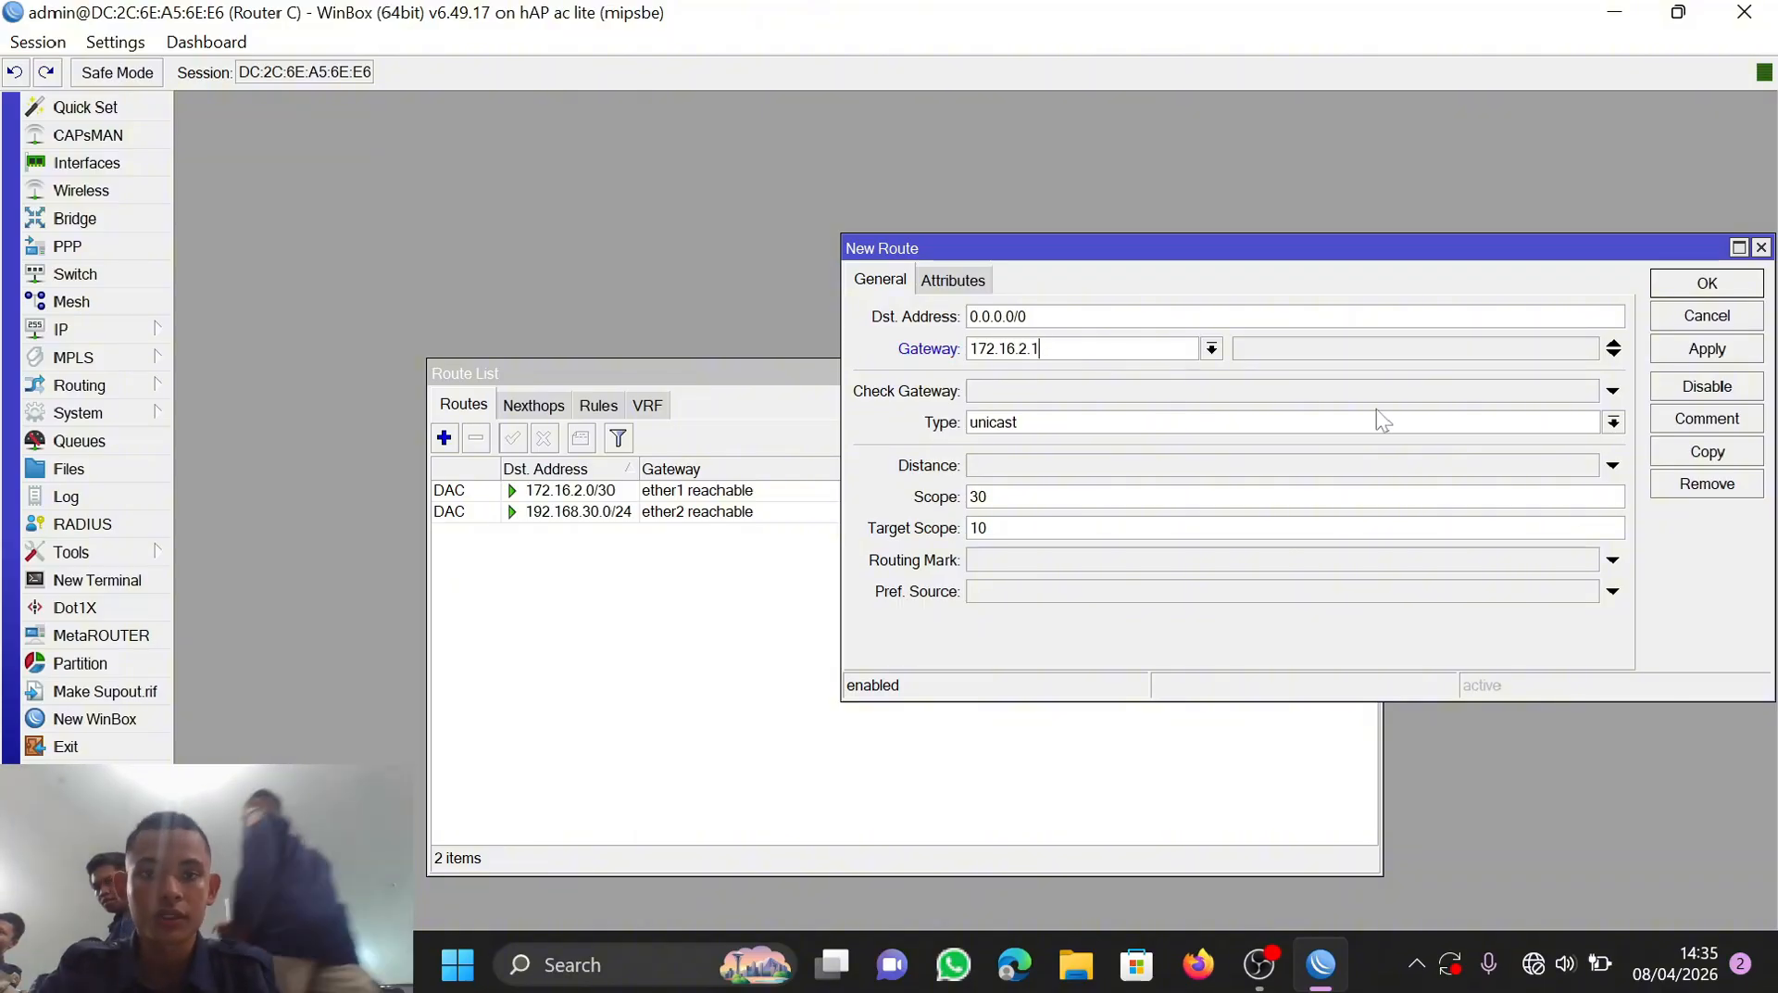
{"action": "left_click", "coordinate": [1685, 350]}
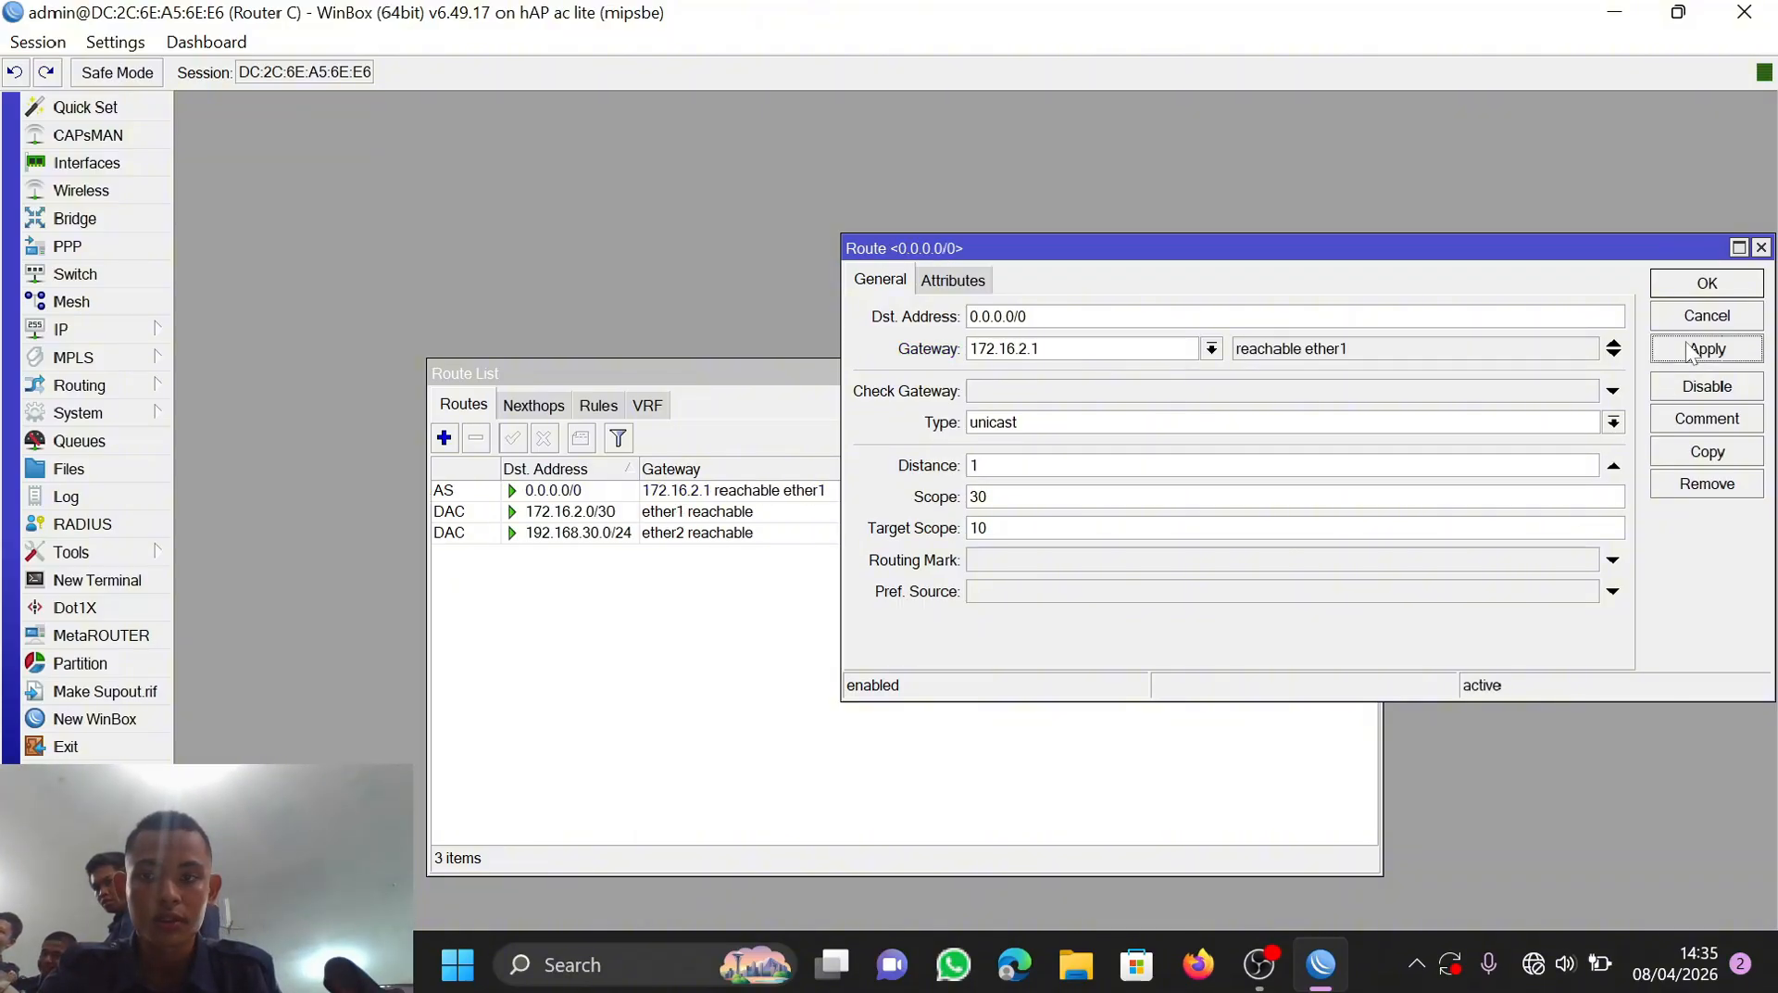
{"action": "left_click", "coordinate": [1689, 285]}
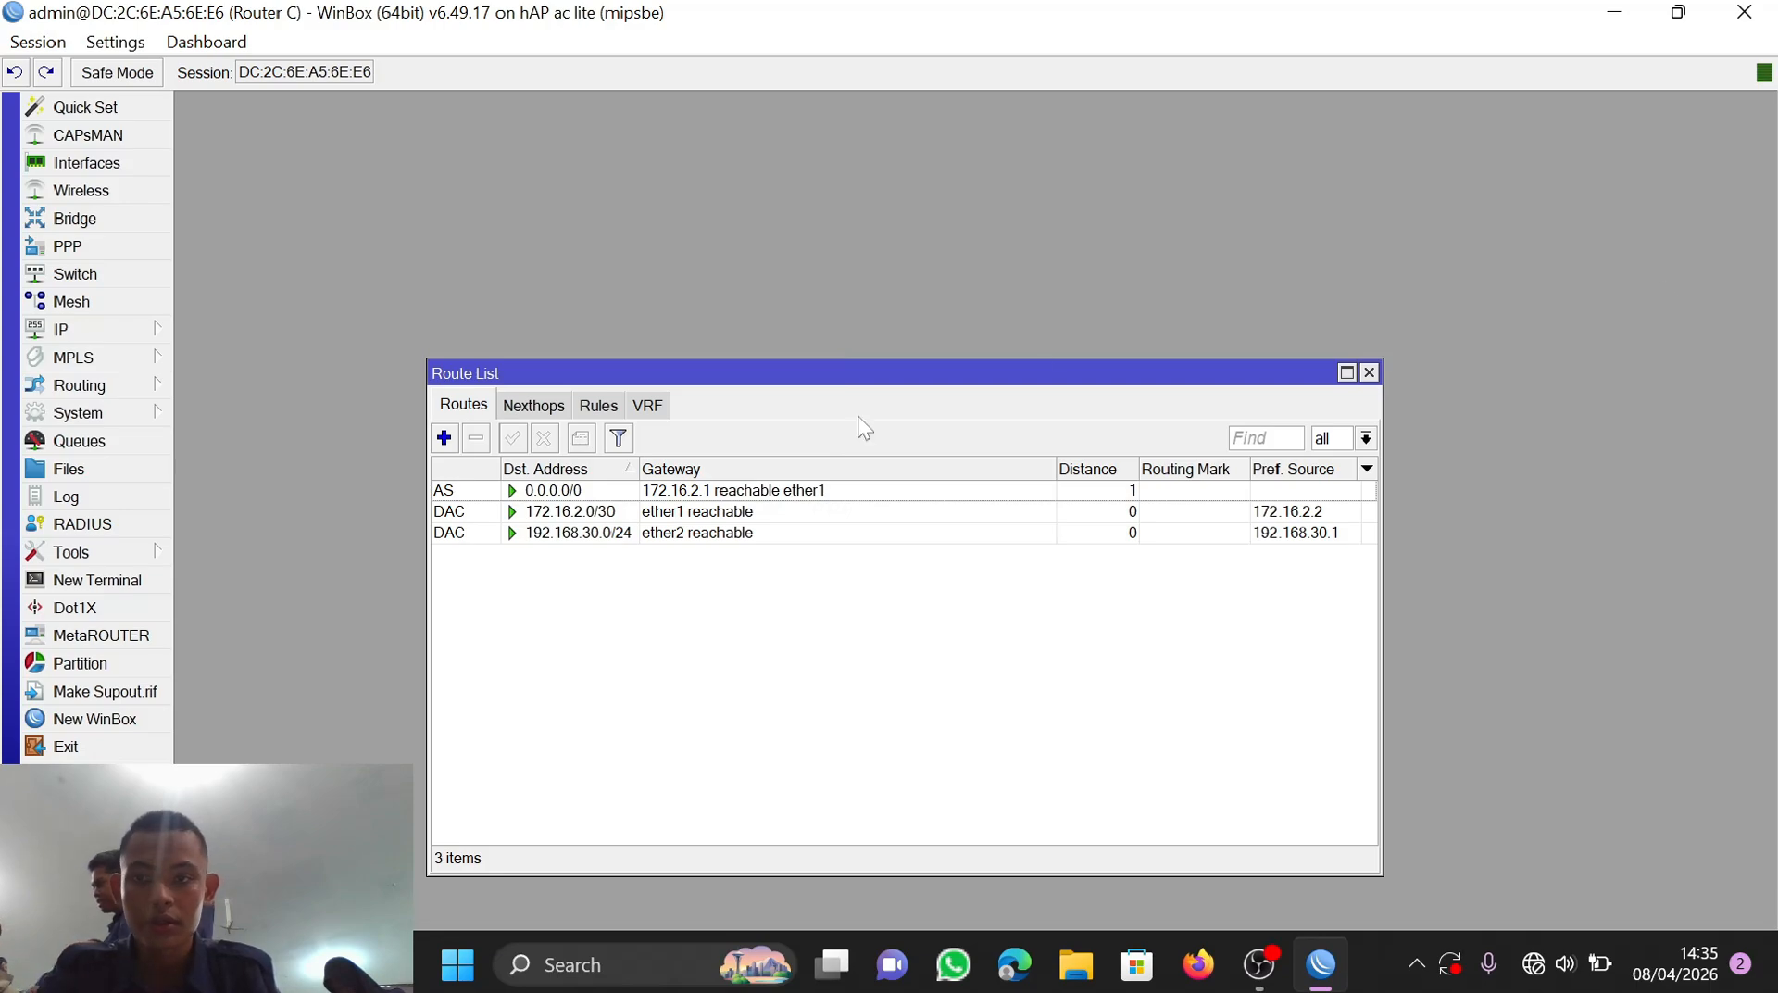
Step: Create another route with destination address 192.168.30.1 and gateway 172.16.2.1
{"action": "left_click", "coordinate": [443, 438]}
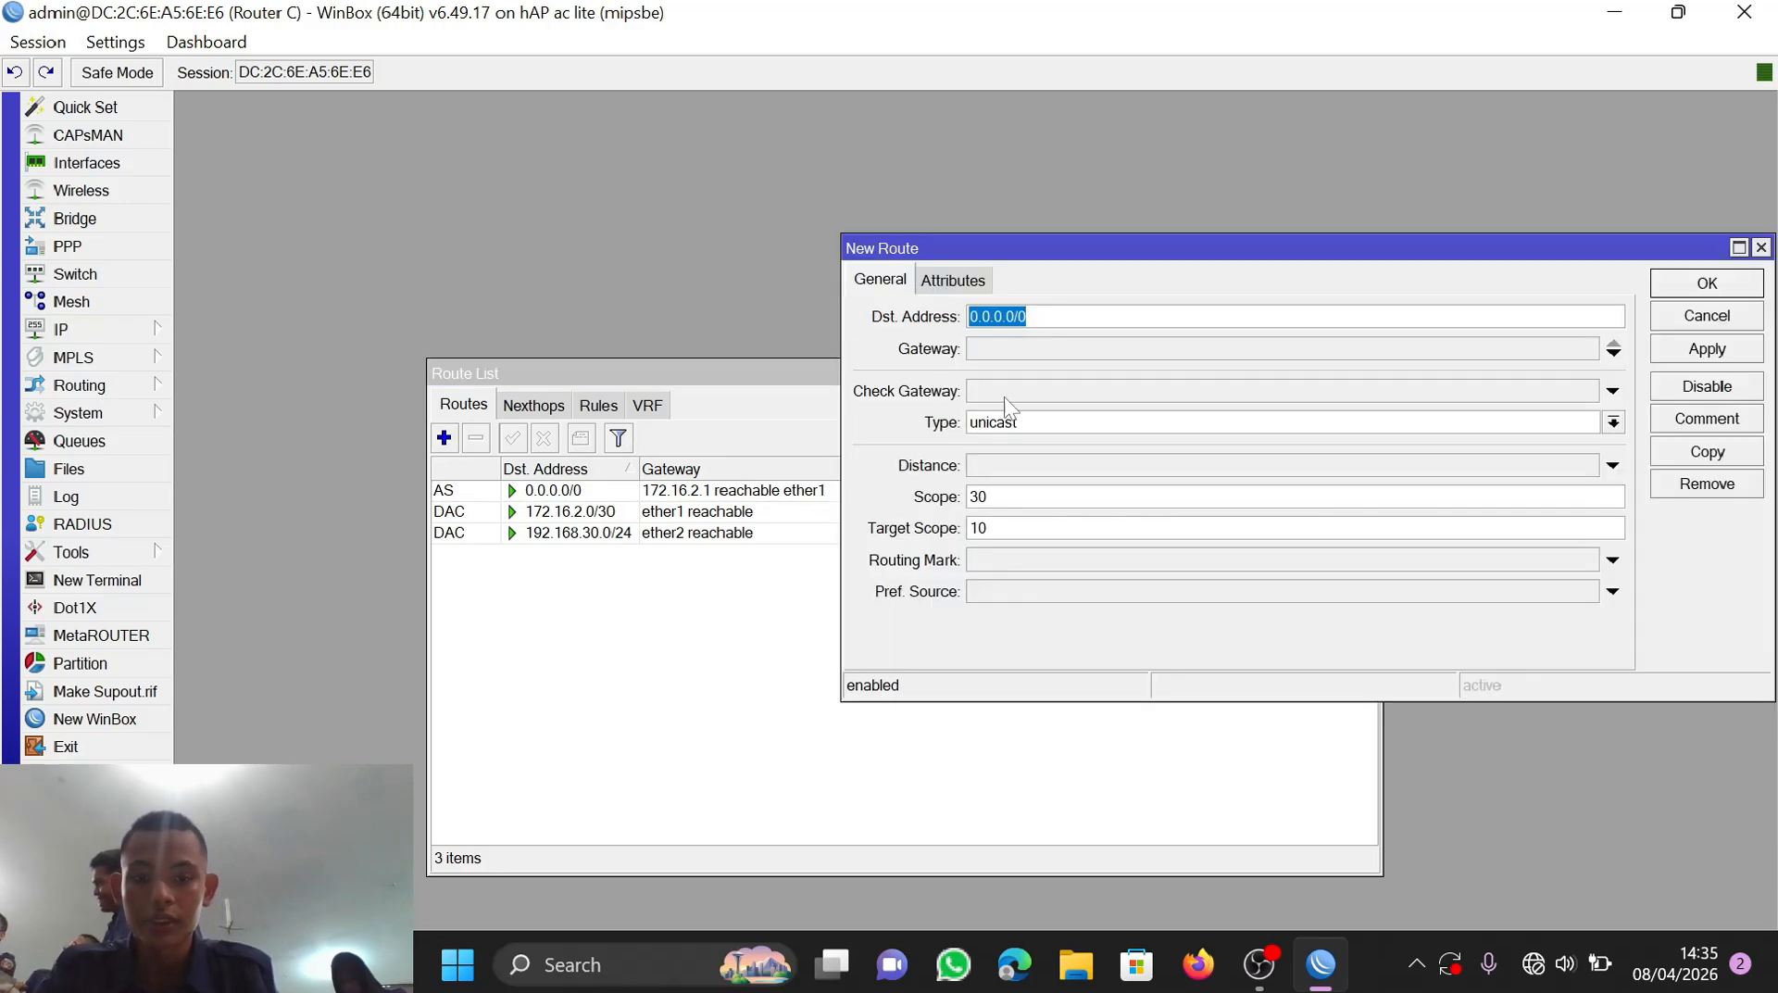
{"action": "type", "text": "192.168"}
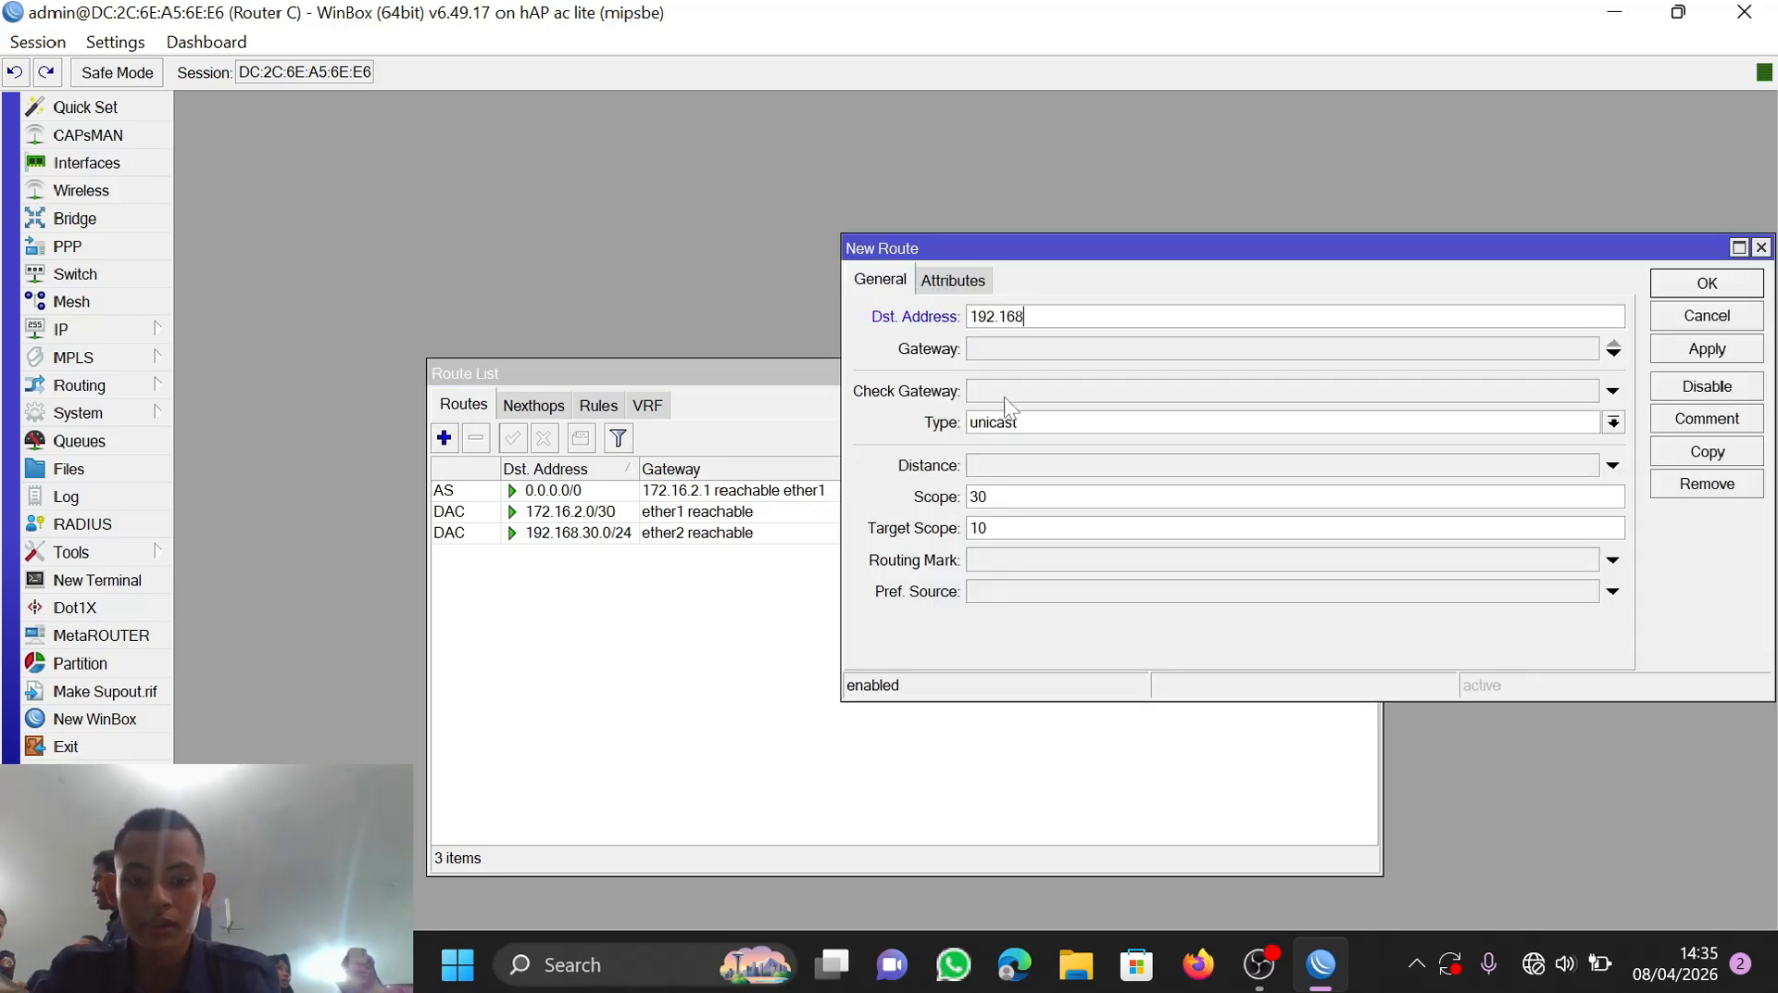
{"action": "type", "text": ".30.1"}
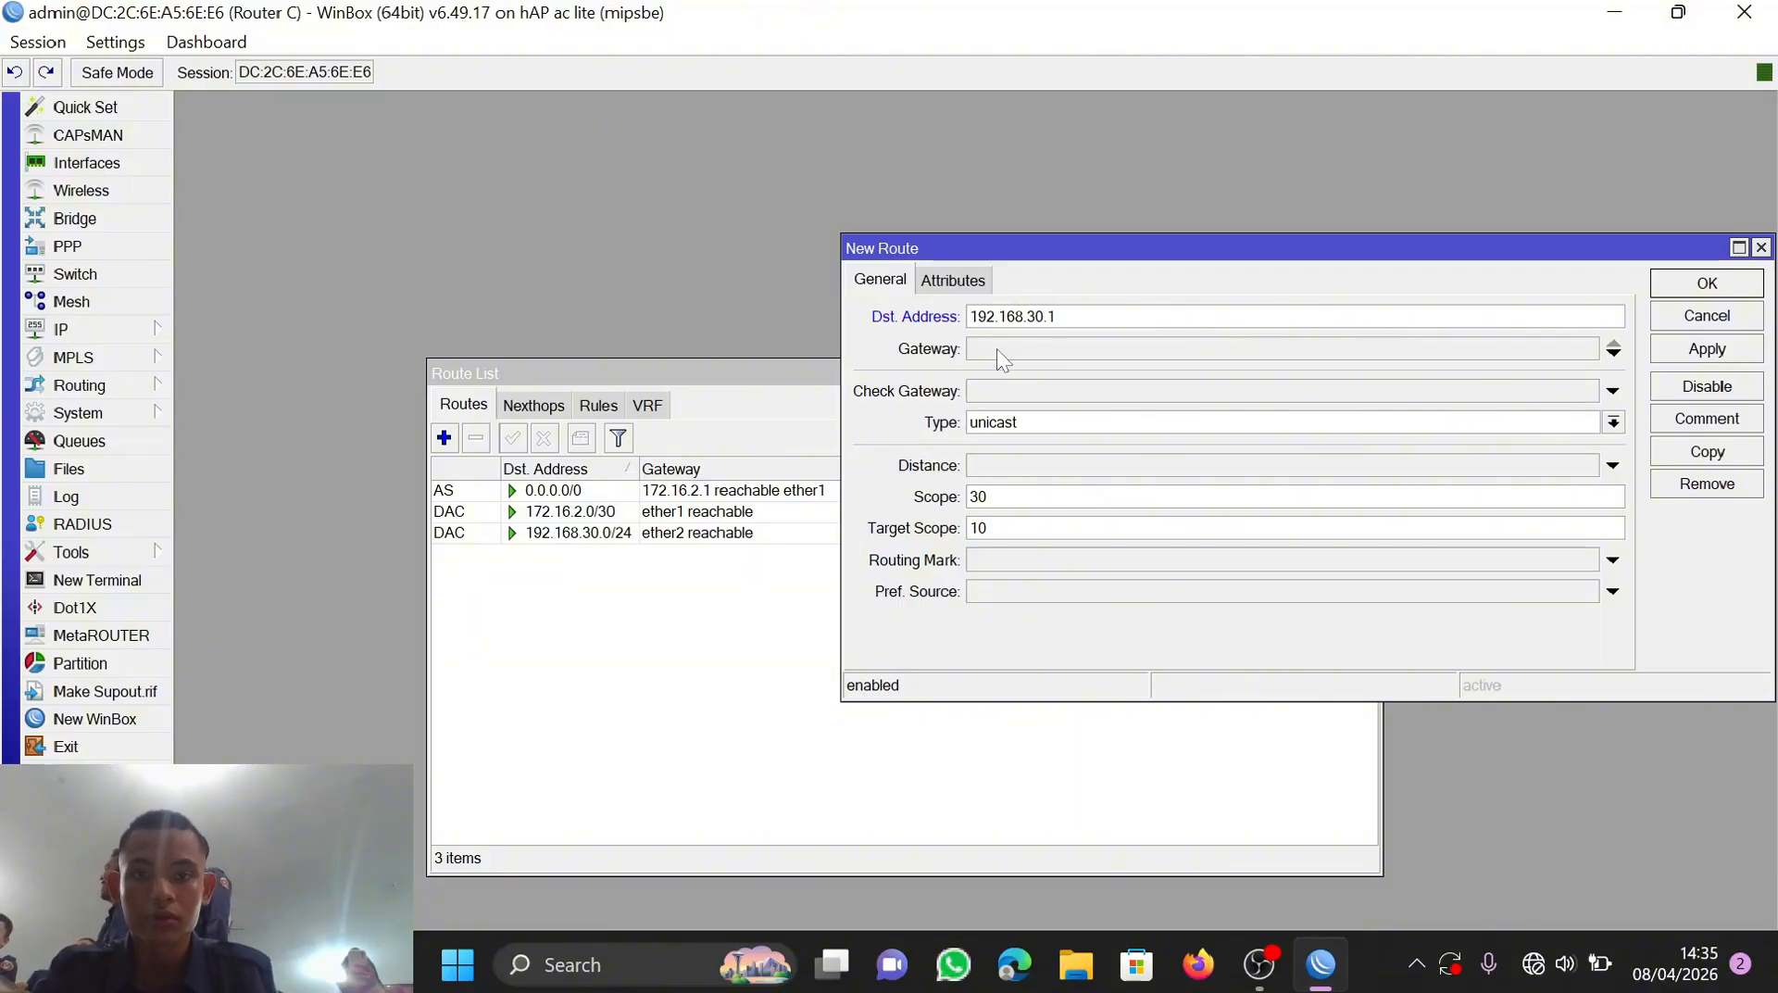
{"action": "left_click", "coordinate": [996, 348]}
{"action": "type", "text": "172.16"}
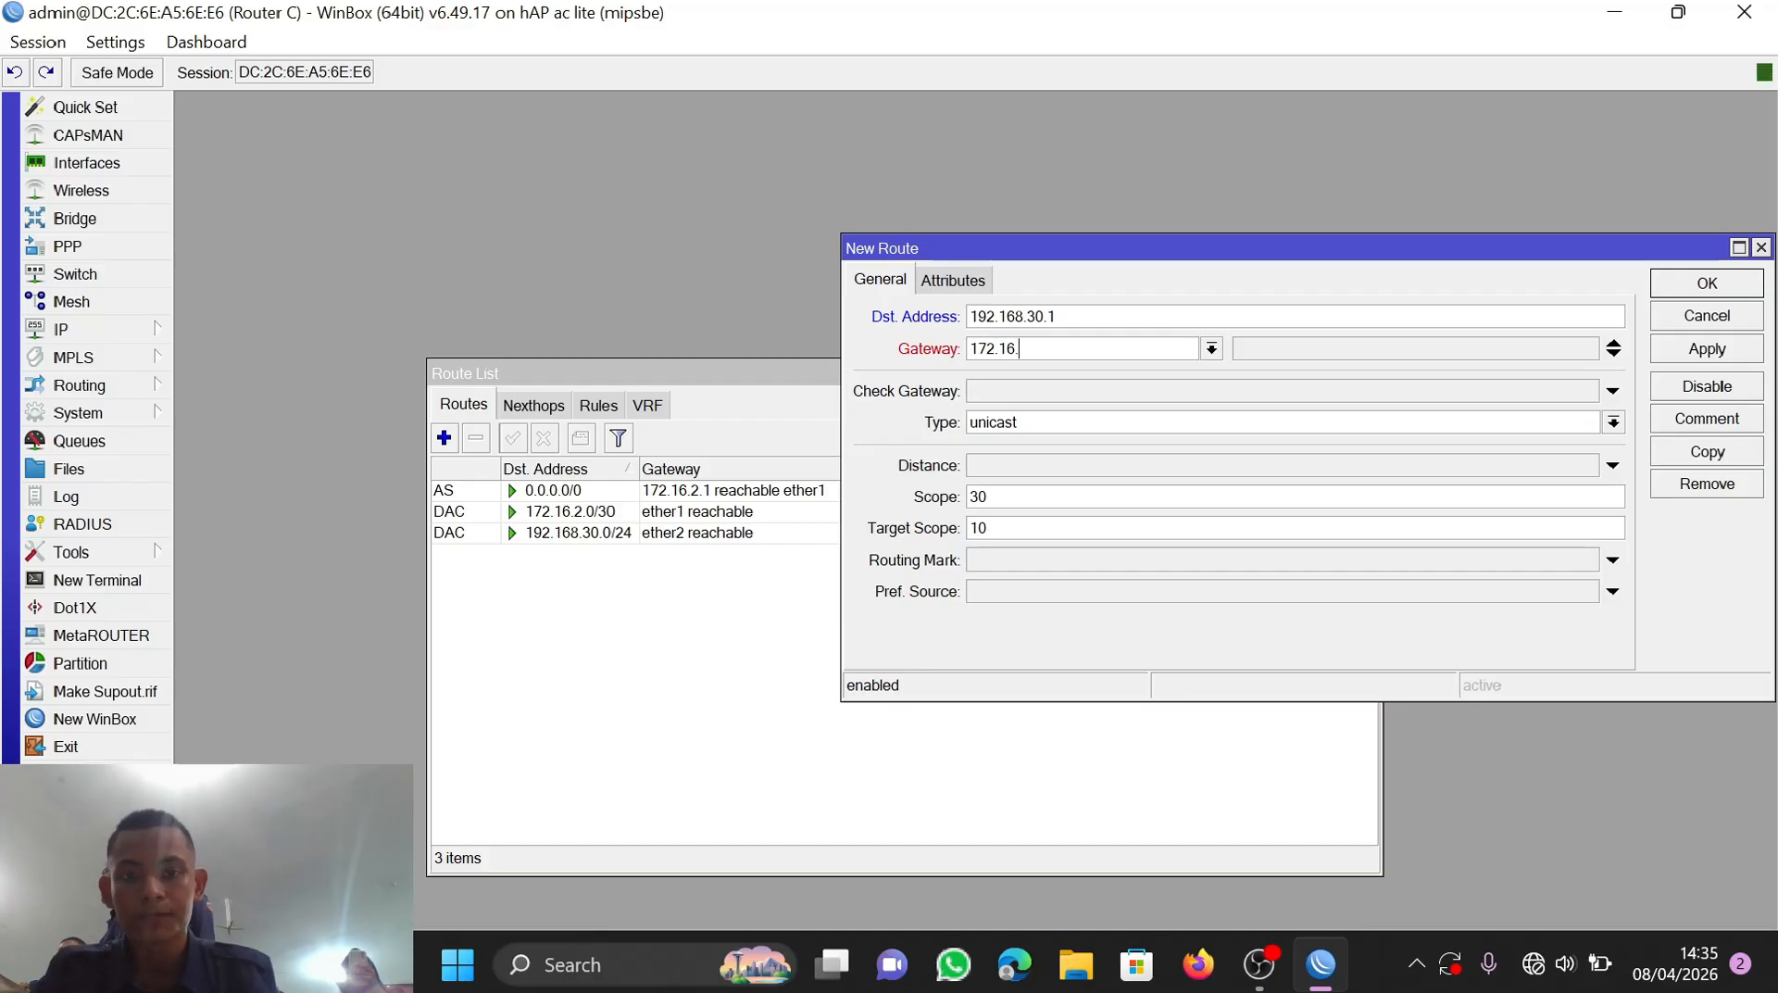
{"action": "type", "text": ".2.1"}
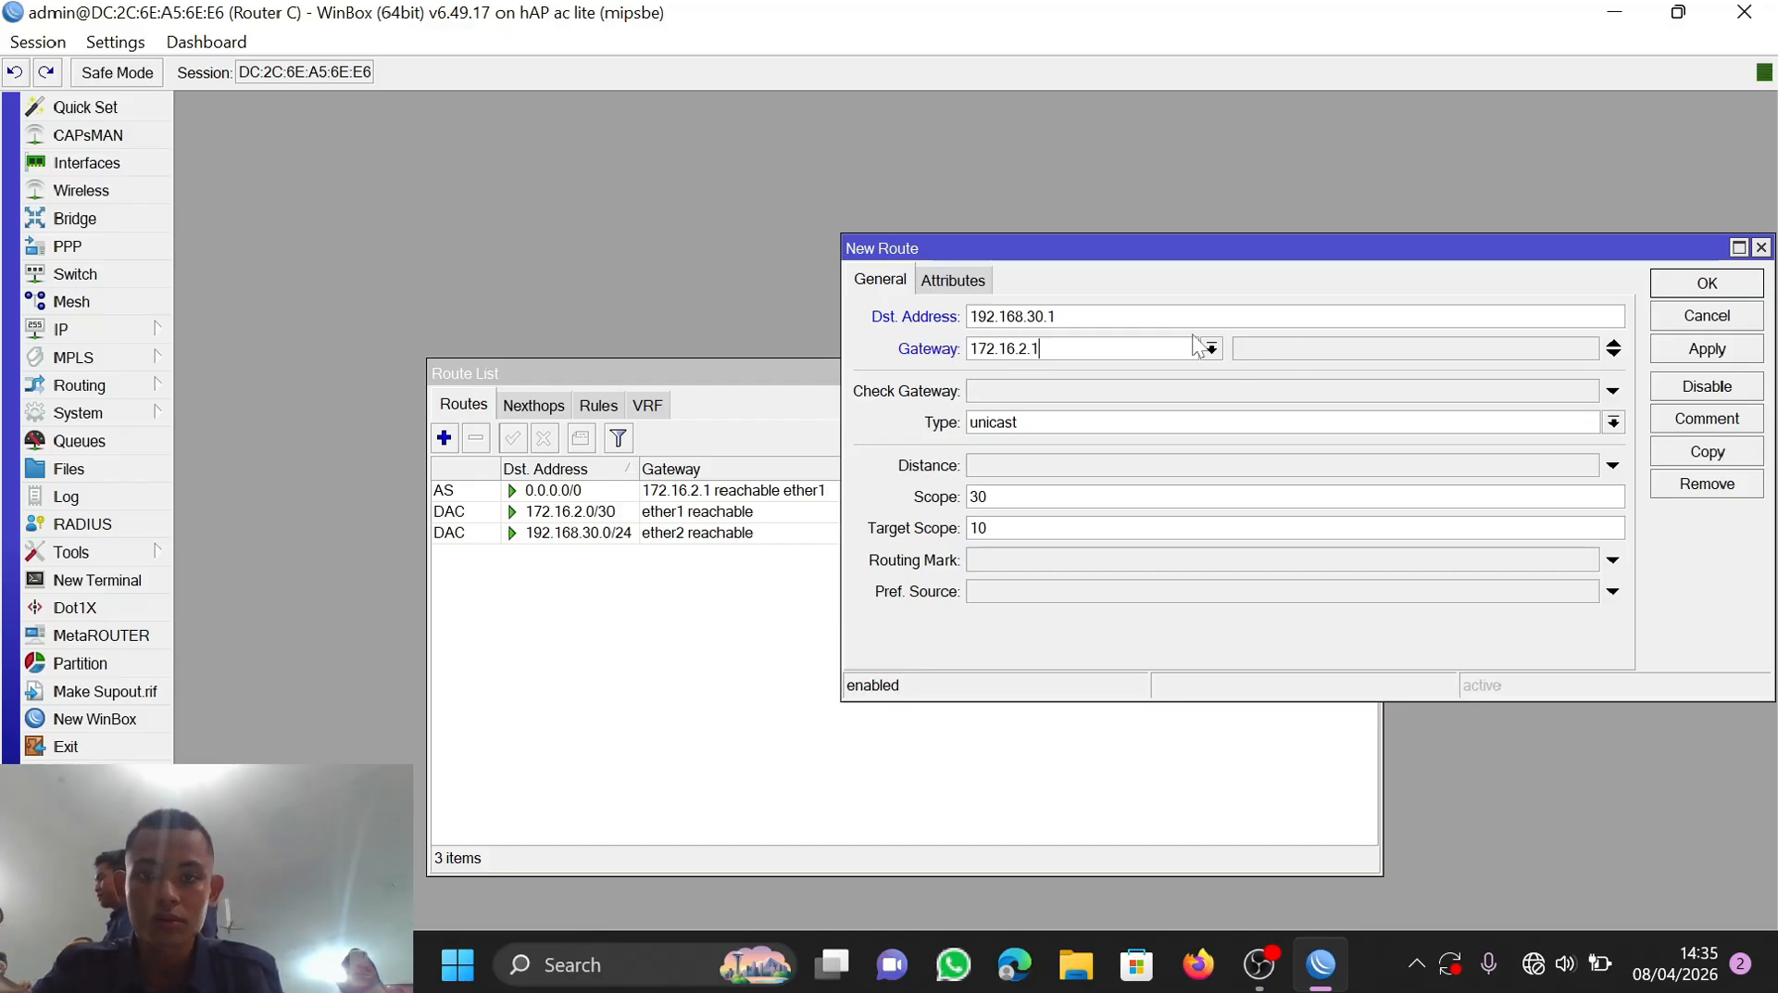
{"action": "left_click", "coordinate": [1058, 317]}
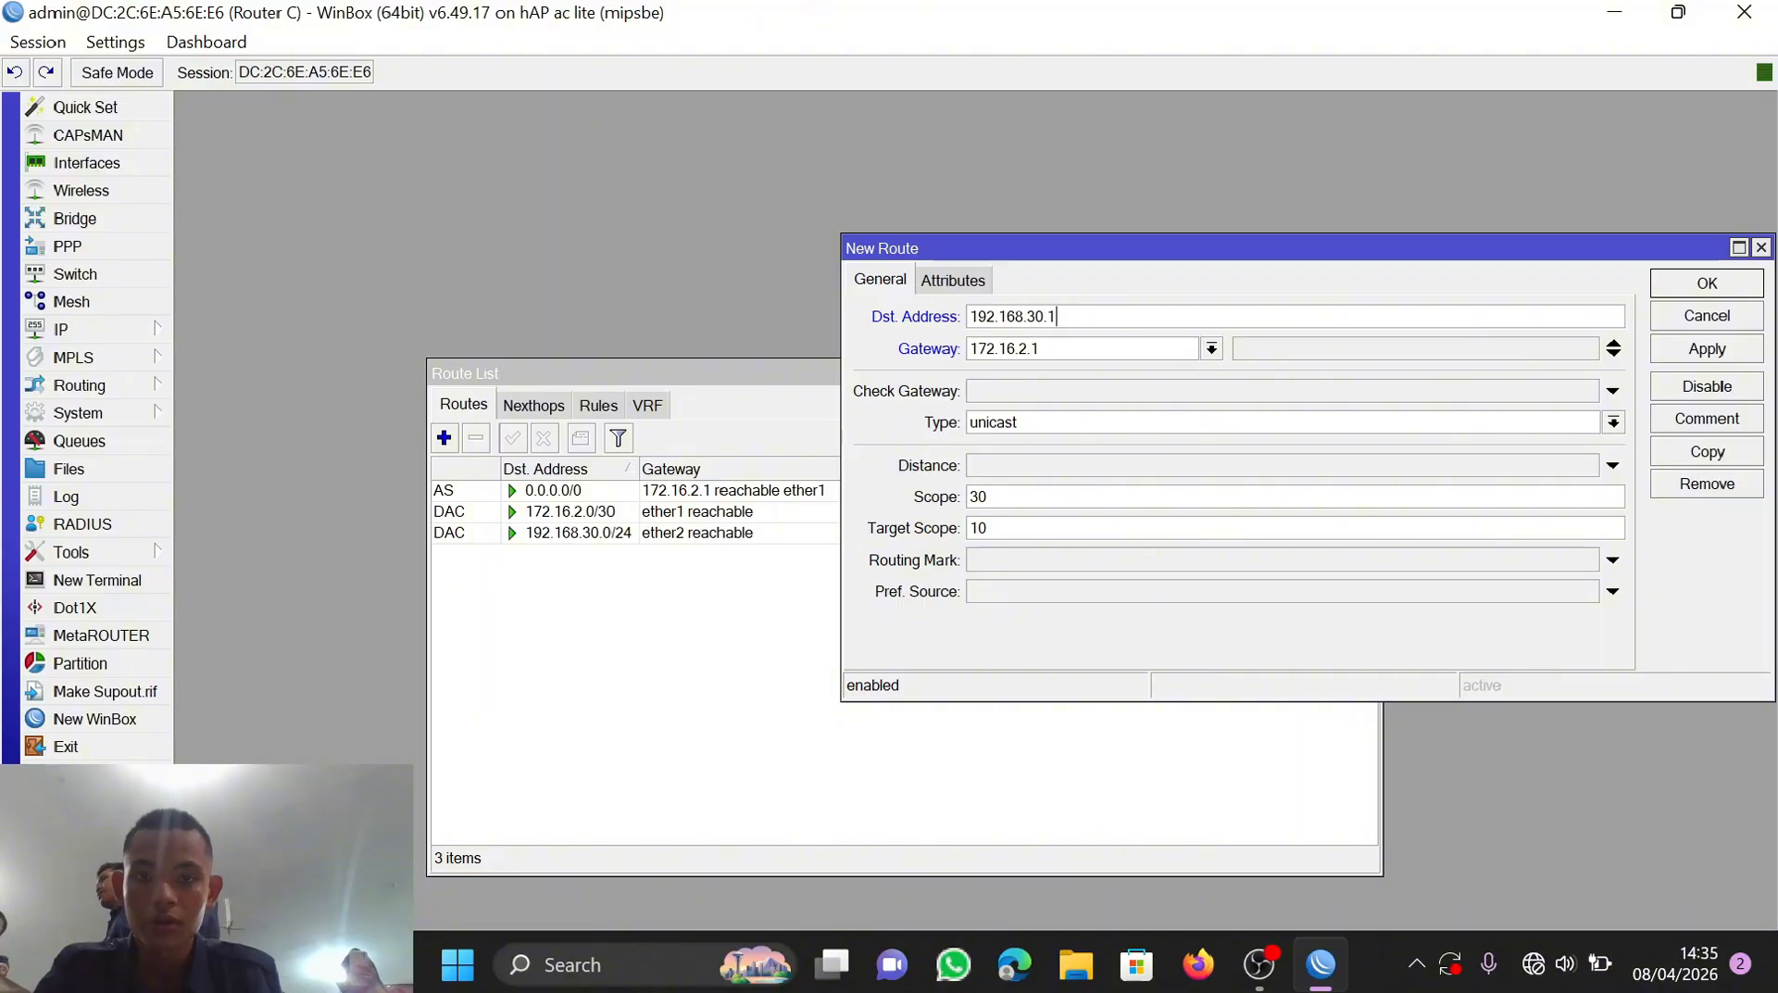
{"action": "type", "text": "/"}
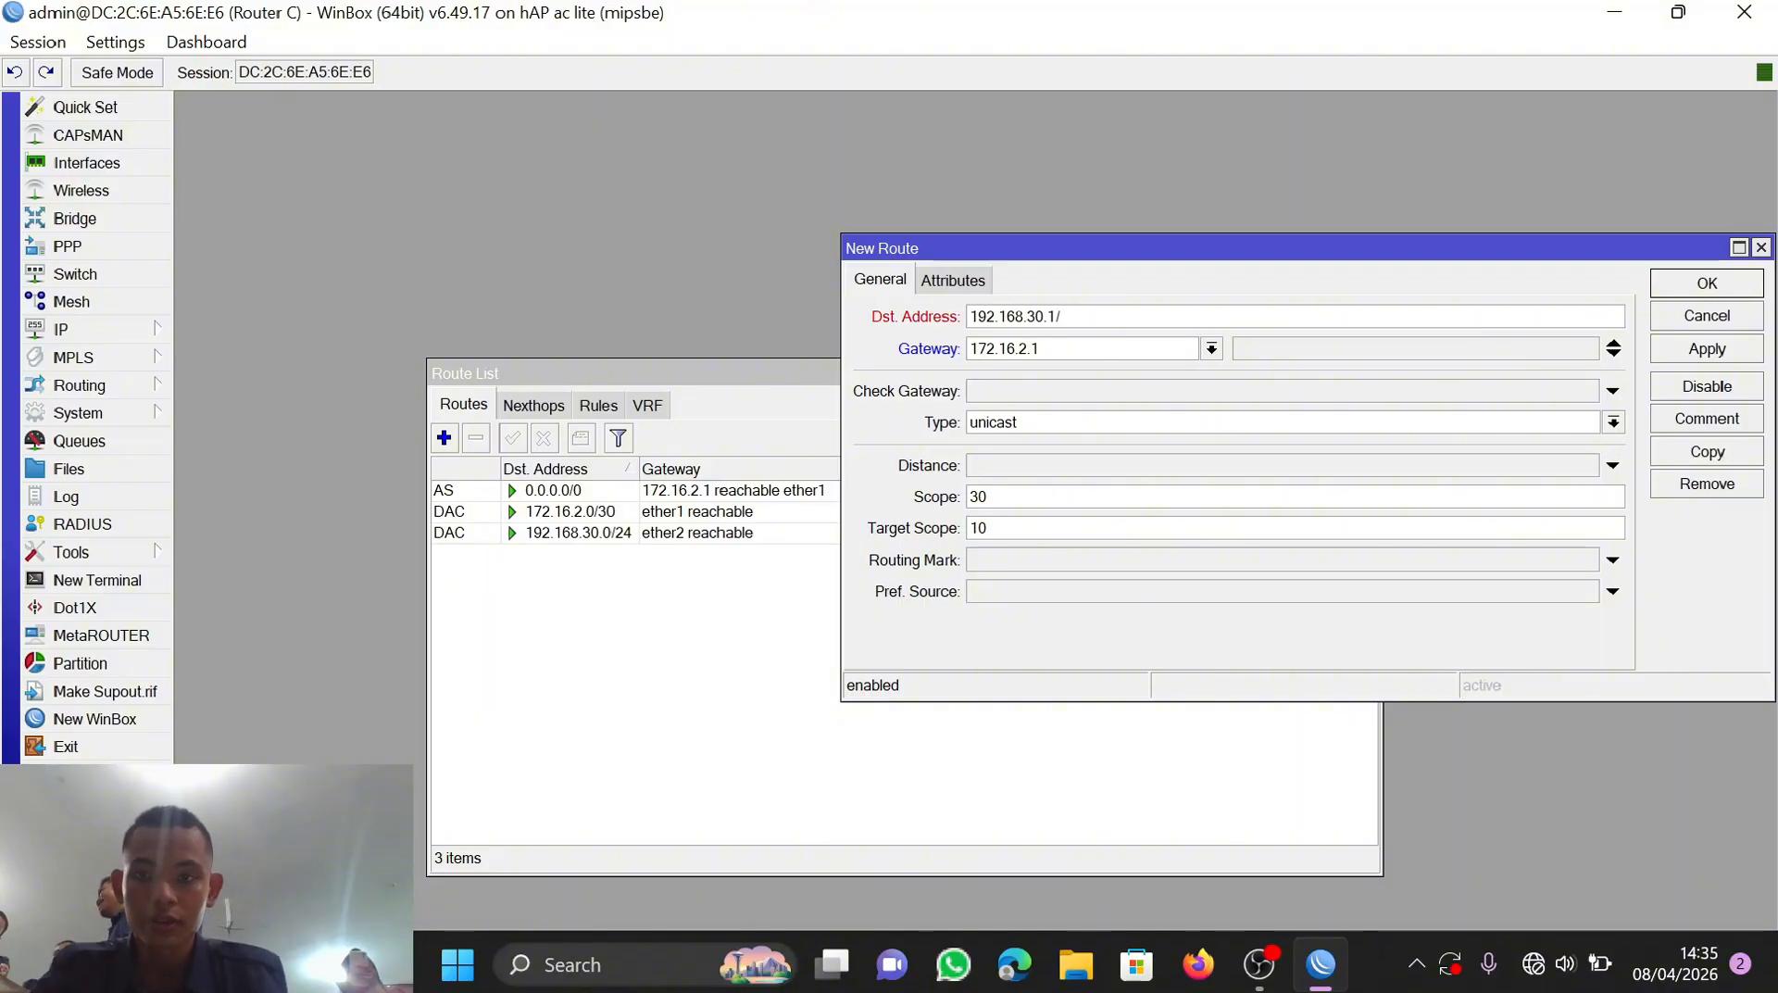
{"action": "type", "text": "30"}
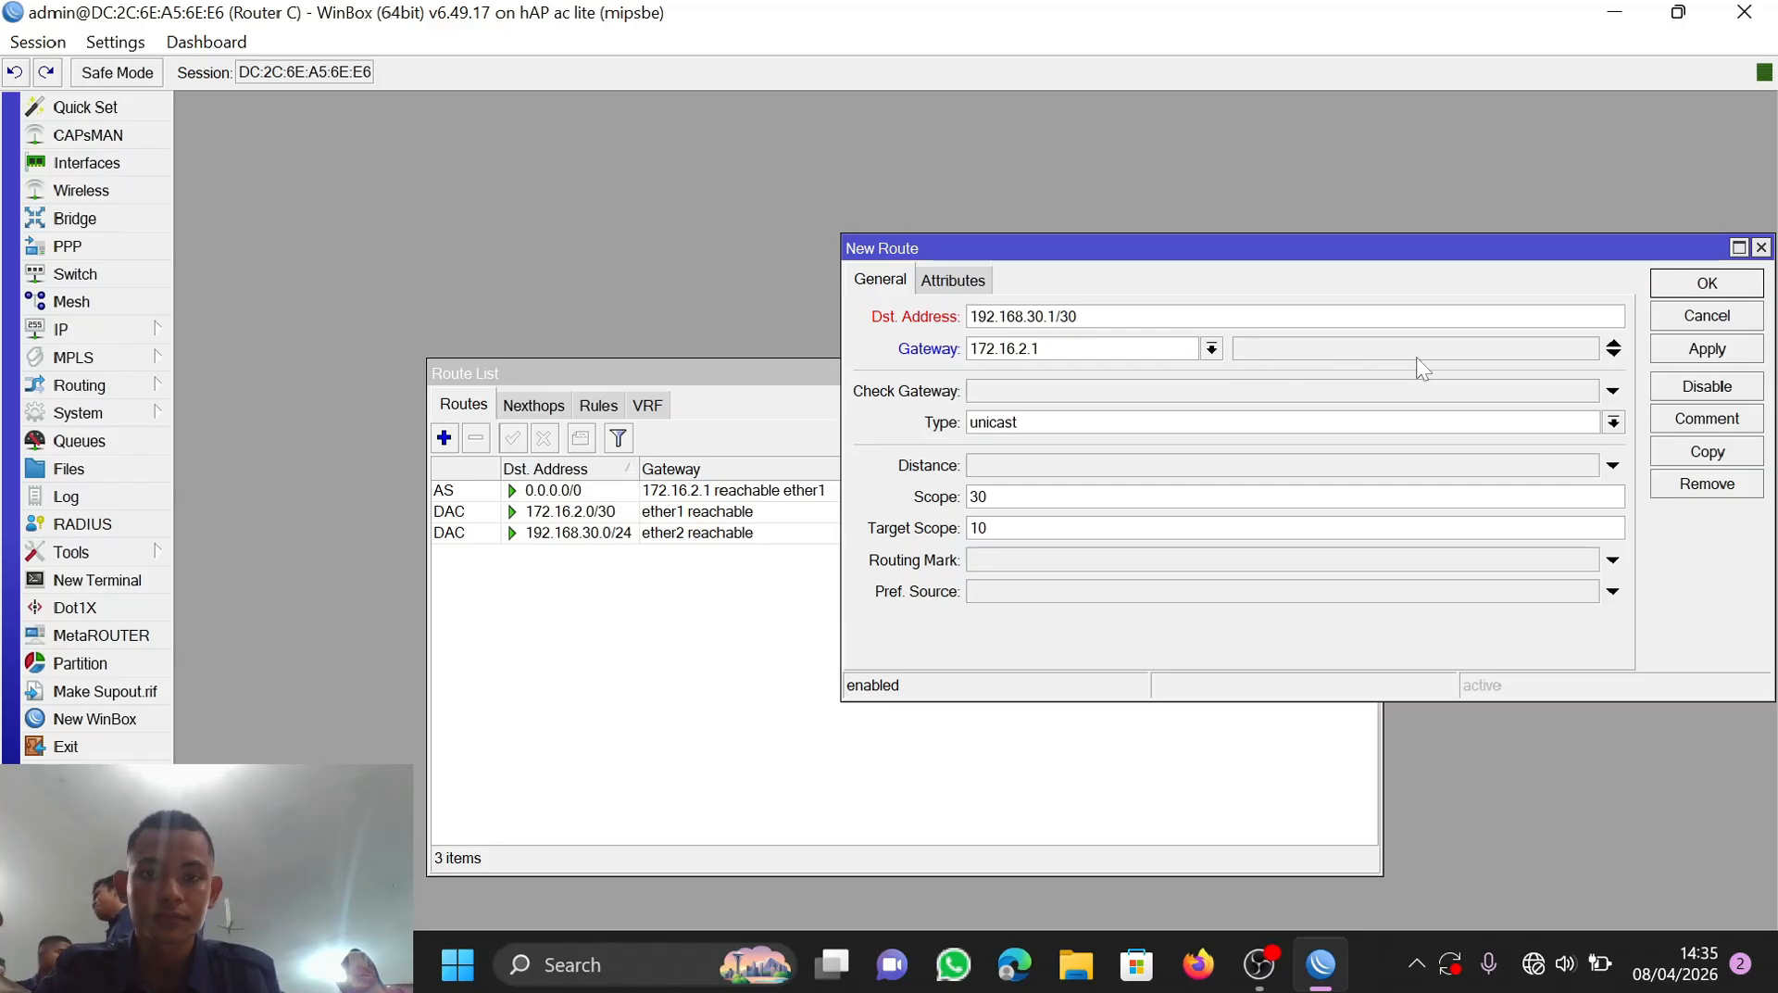
{"action": "key", "text": "BackSpace"}
{"action": "key", "text": "BackSpace"}
{"action": "key", "text": "BackSpace"}
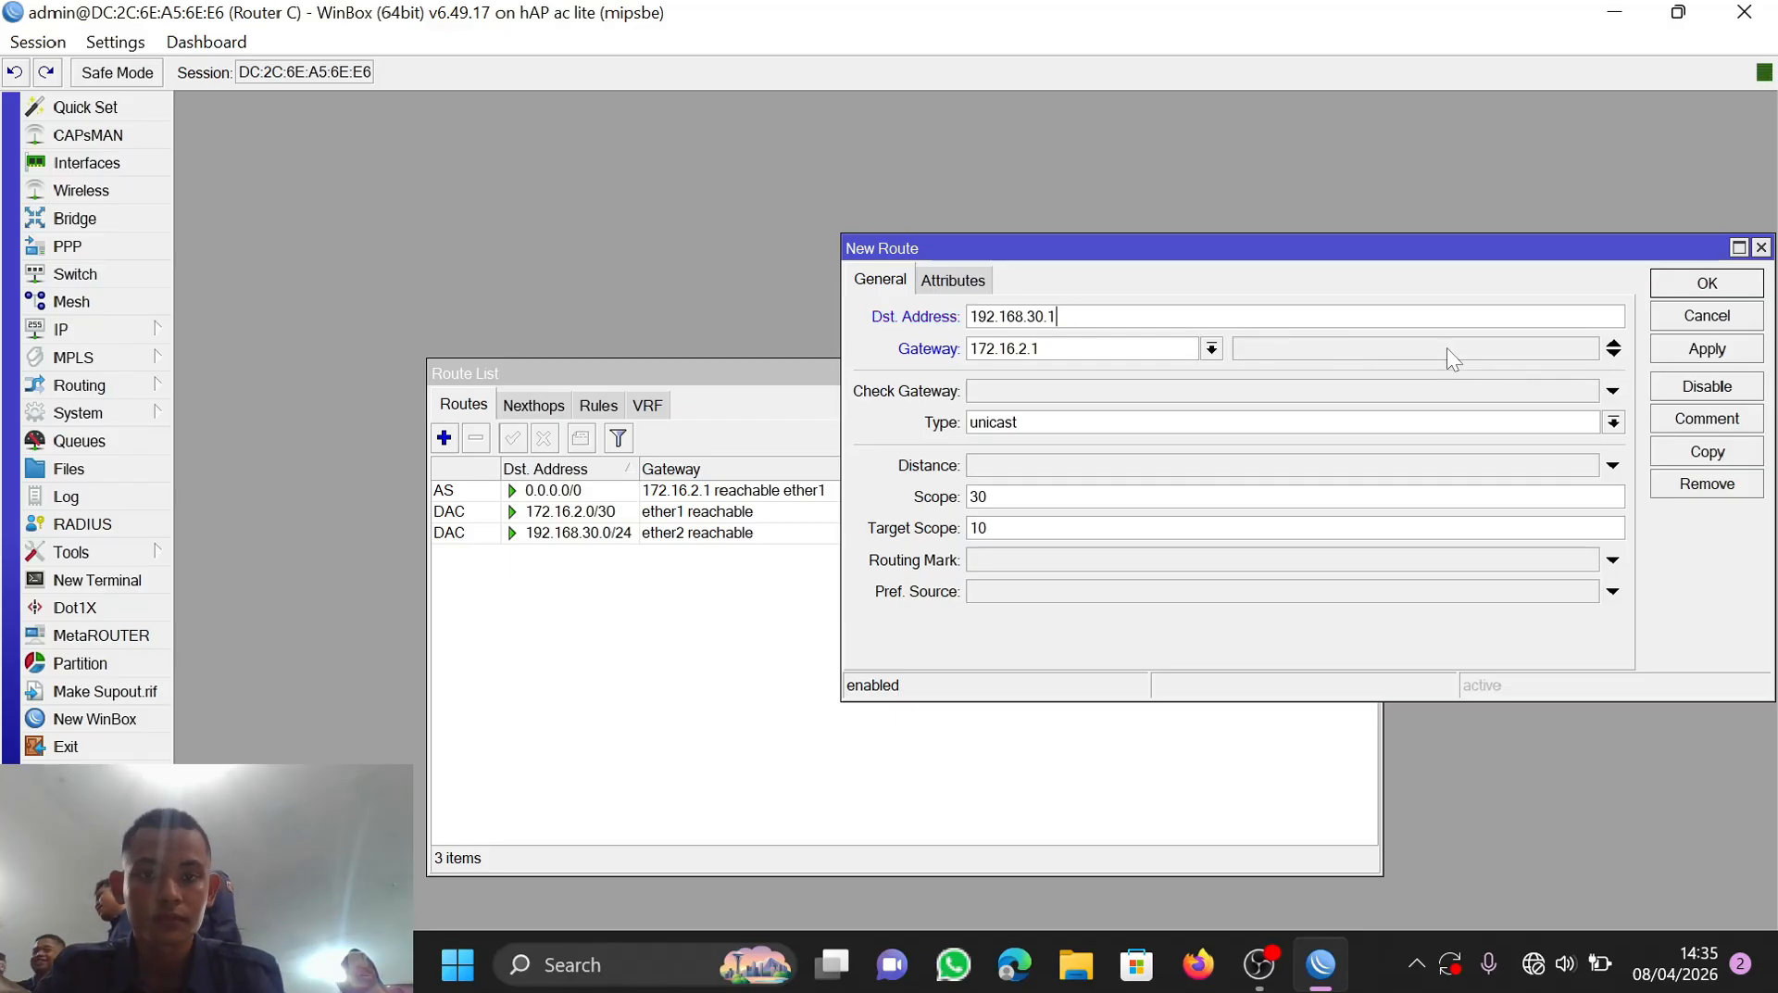
Step: Apply and save the new static route to 192.168.30.1
{"action": "left_click", "coordinate": [1671, 358]}
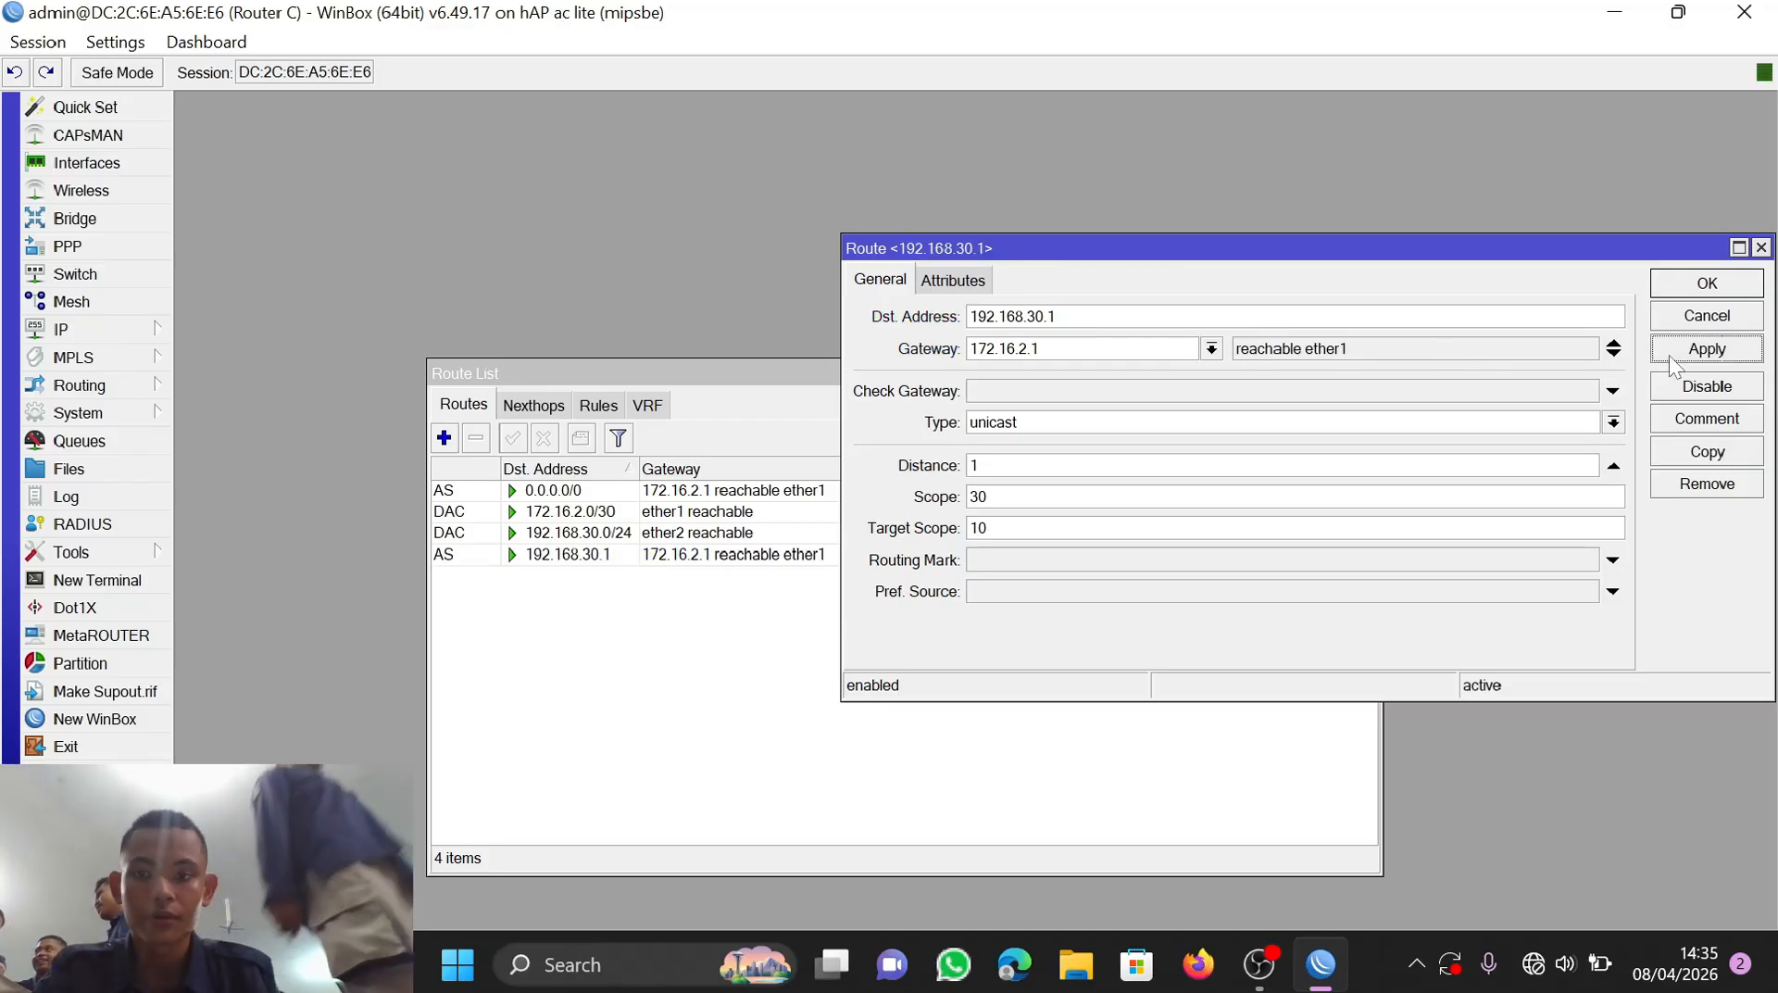
{"action": "left_click", "coordinate": [1676, 282]}
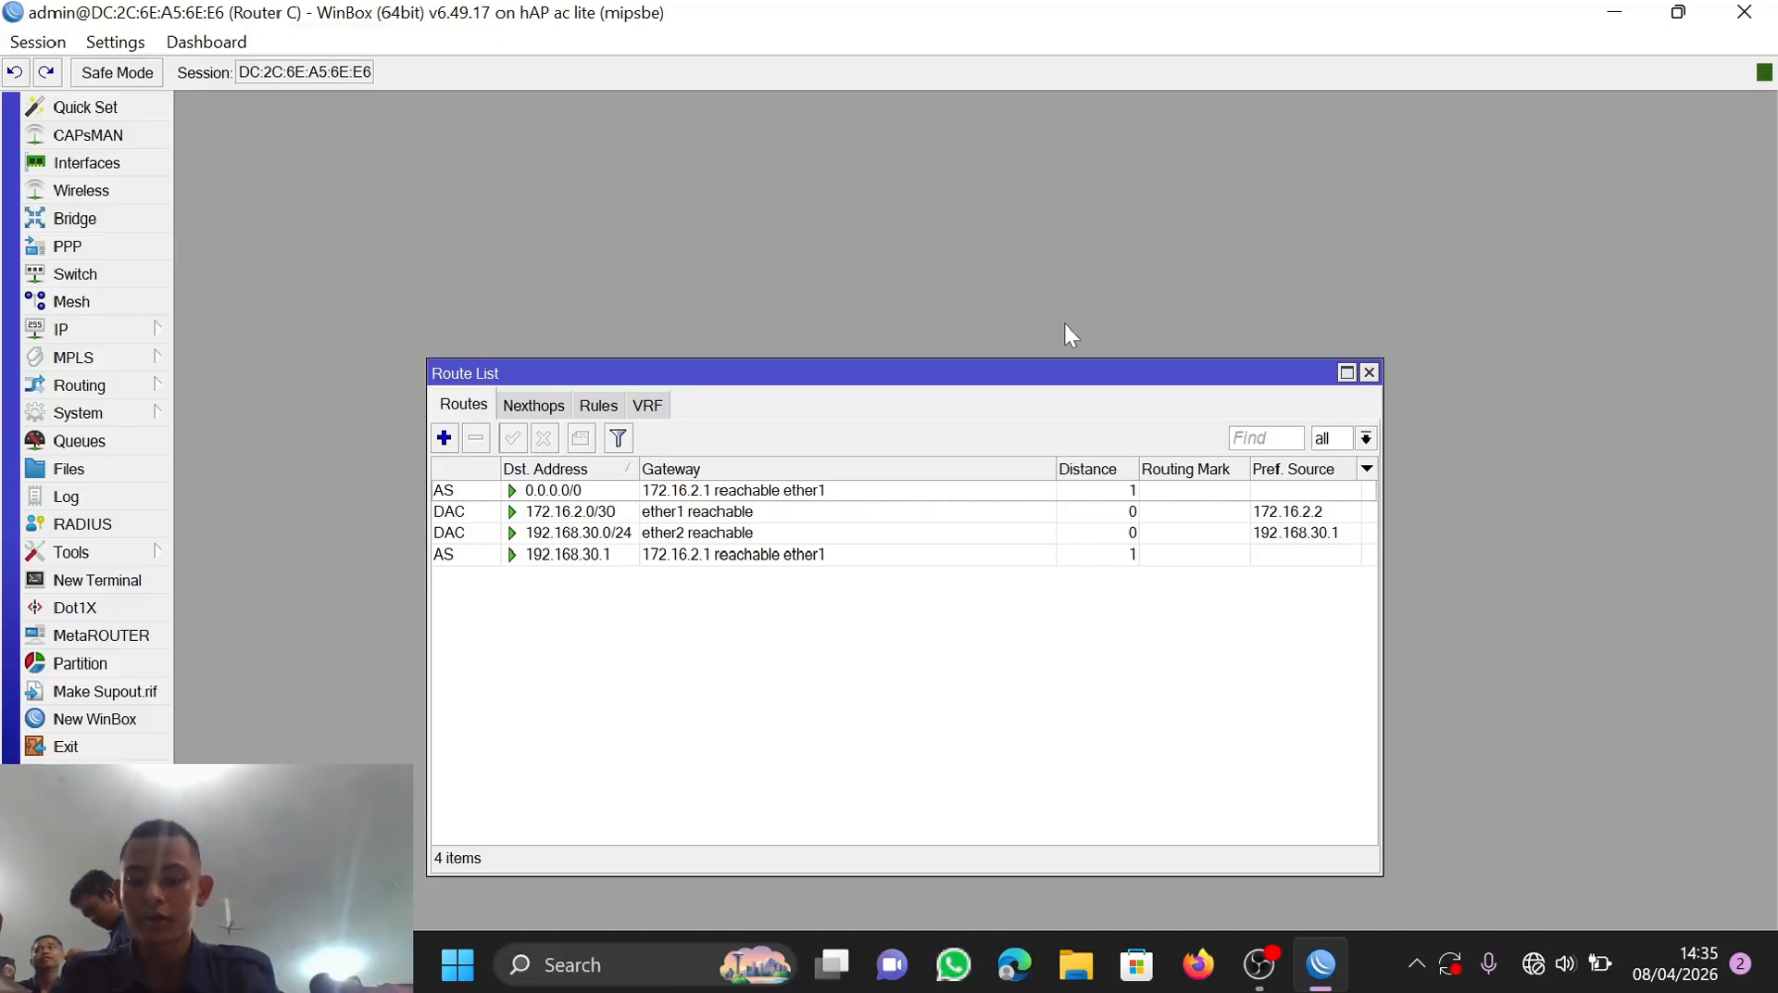
Step: Run ipconfig in a Windows Command Prompt, check the Ethernet adapter's IP configuration, and close the prompt
{"action": "key", "text": "super+r"}
{"action": "key", "text": "Return"}
{"action": "type", "text": "ip"}
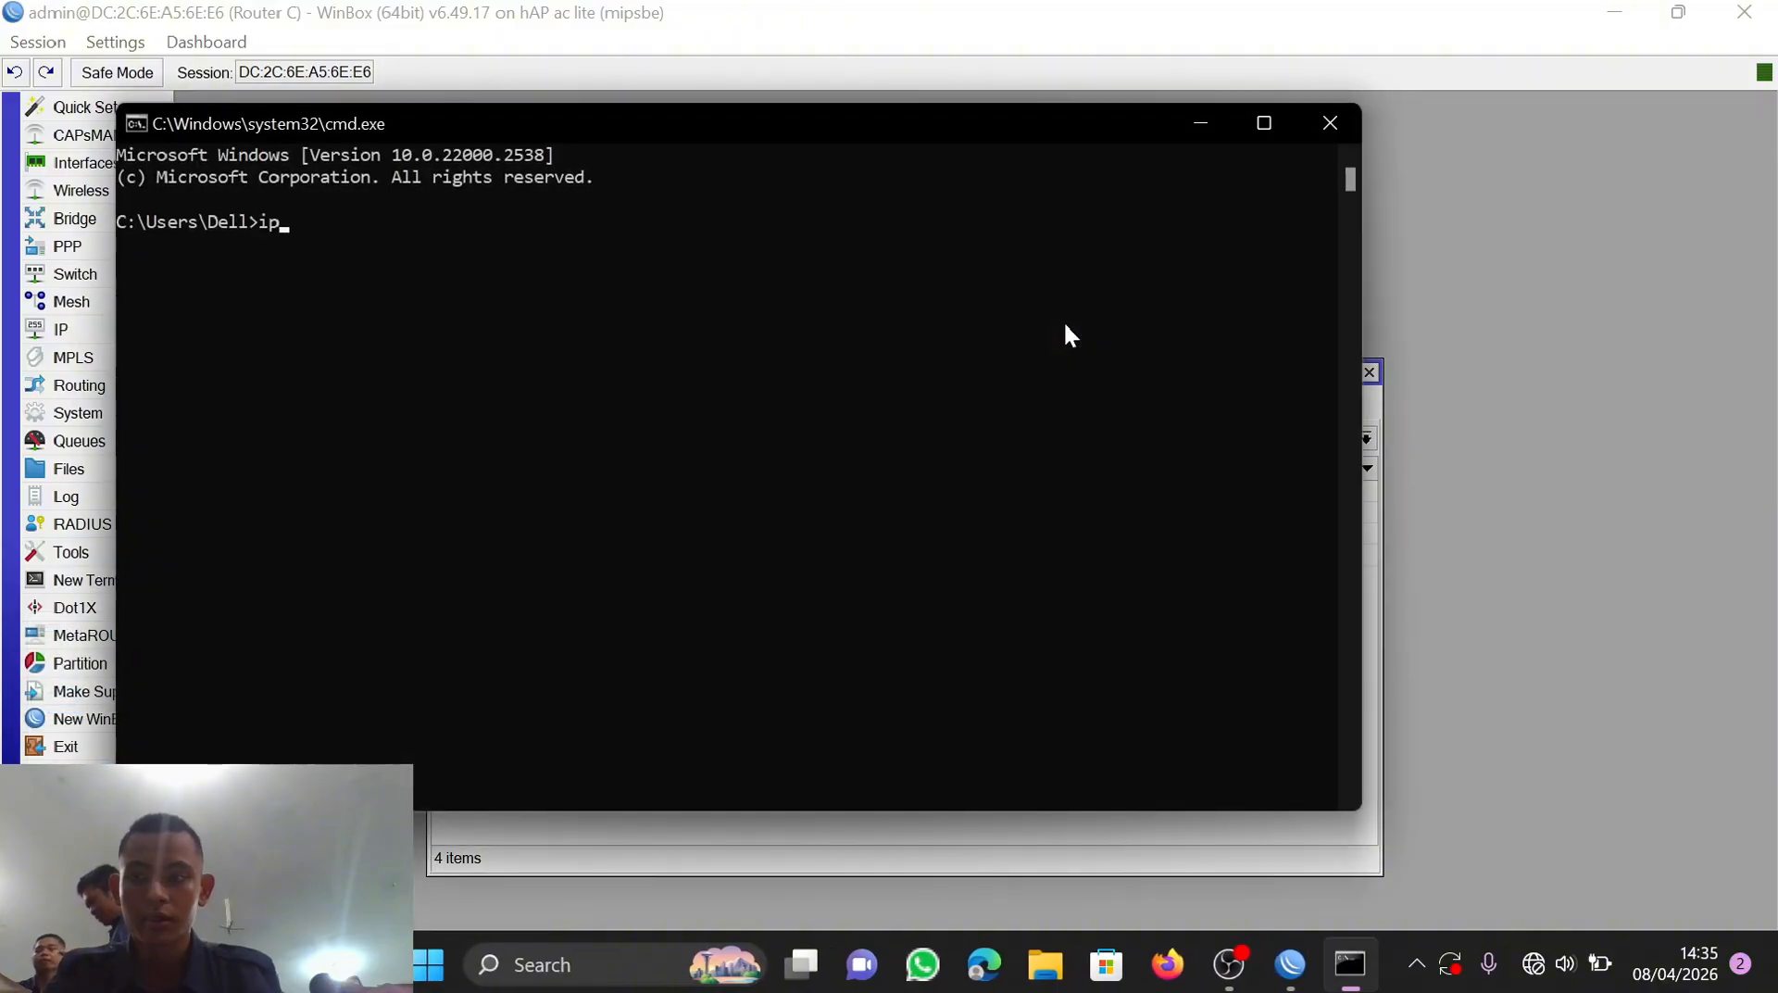
{"action": "type", "text": "config"}
{"action": "key", "text": "Return"}
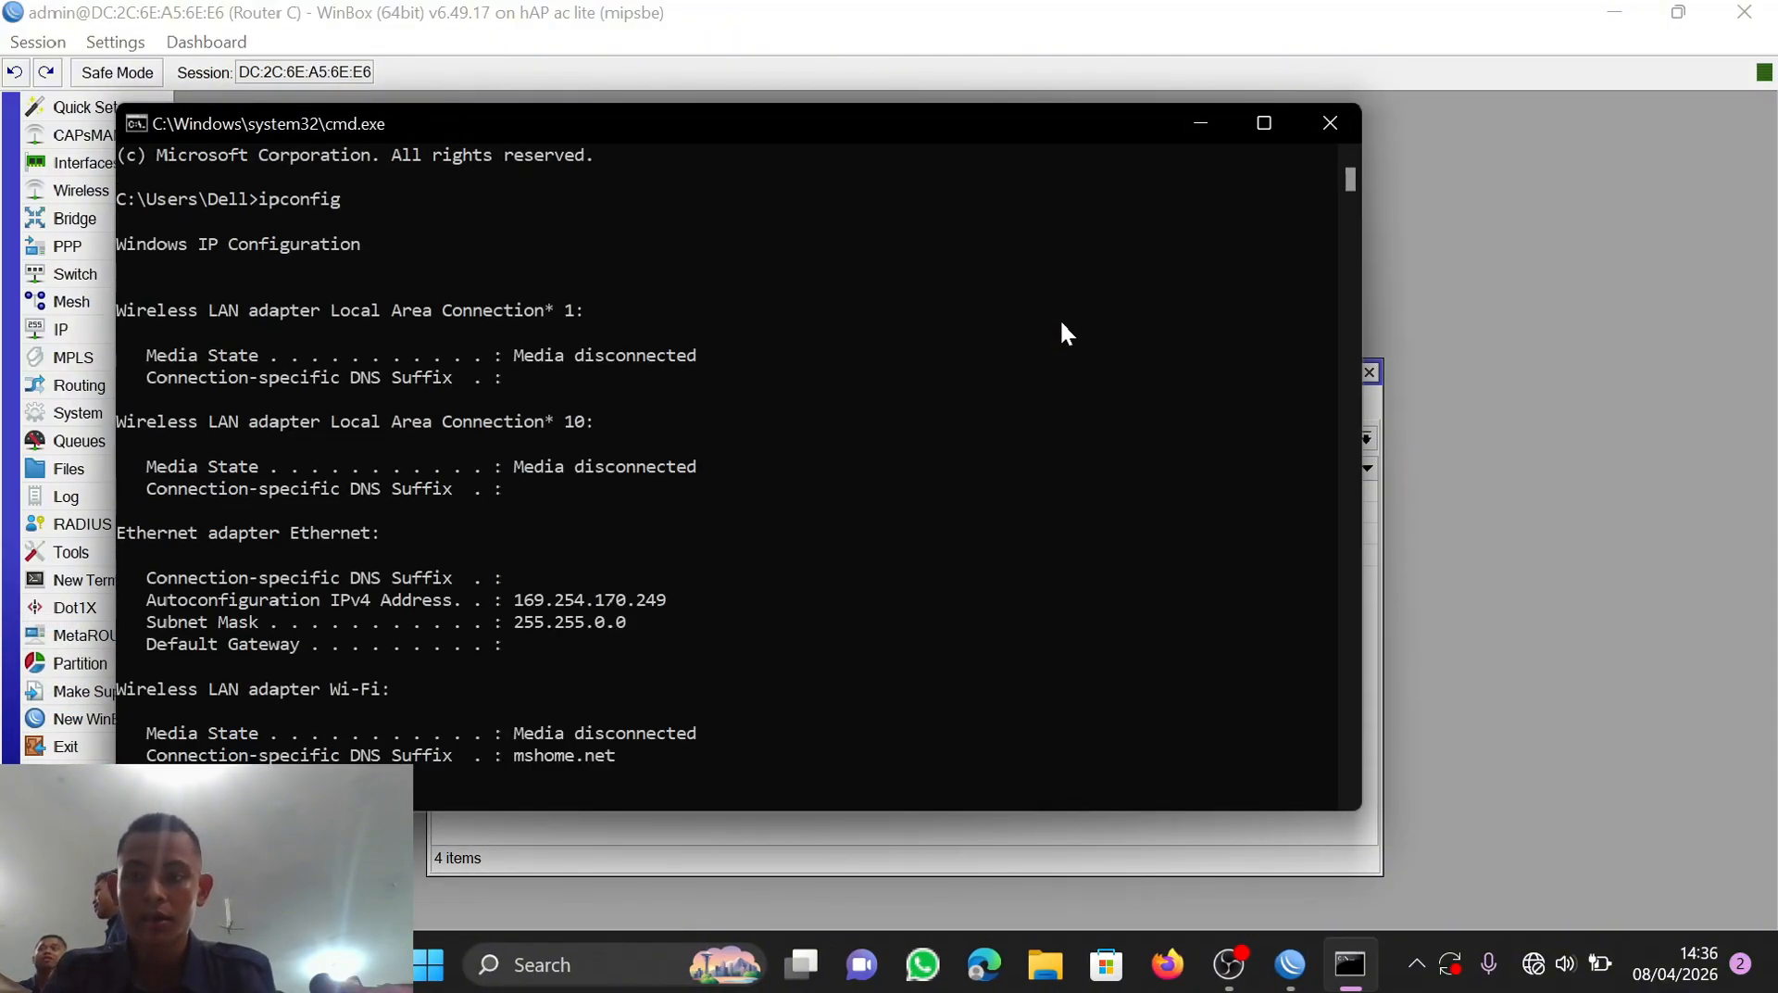
{"action": "scroll", "coordinate": [1103, 305], "scroll_direction": "down", "scroll_amount": 2}
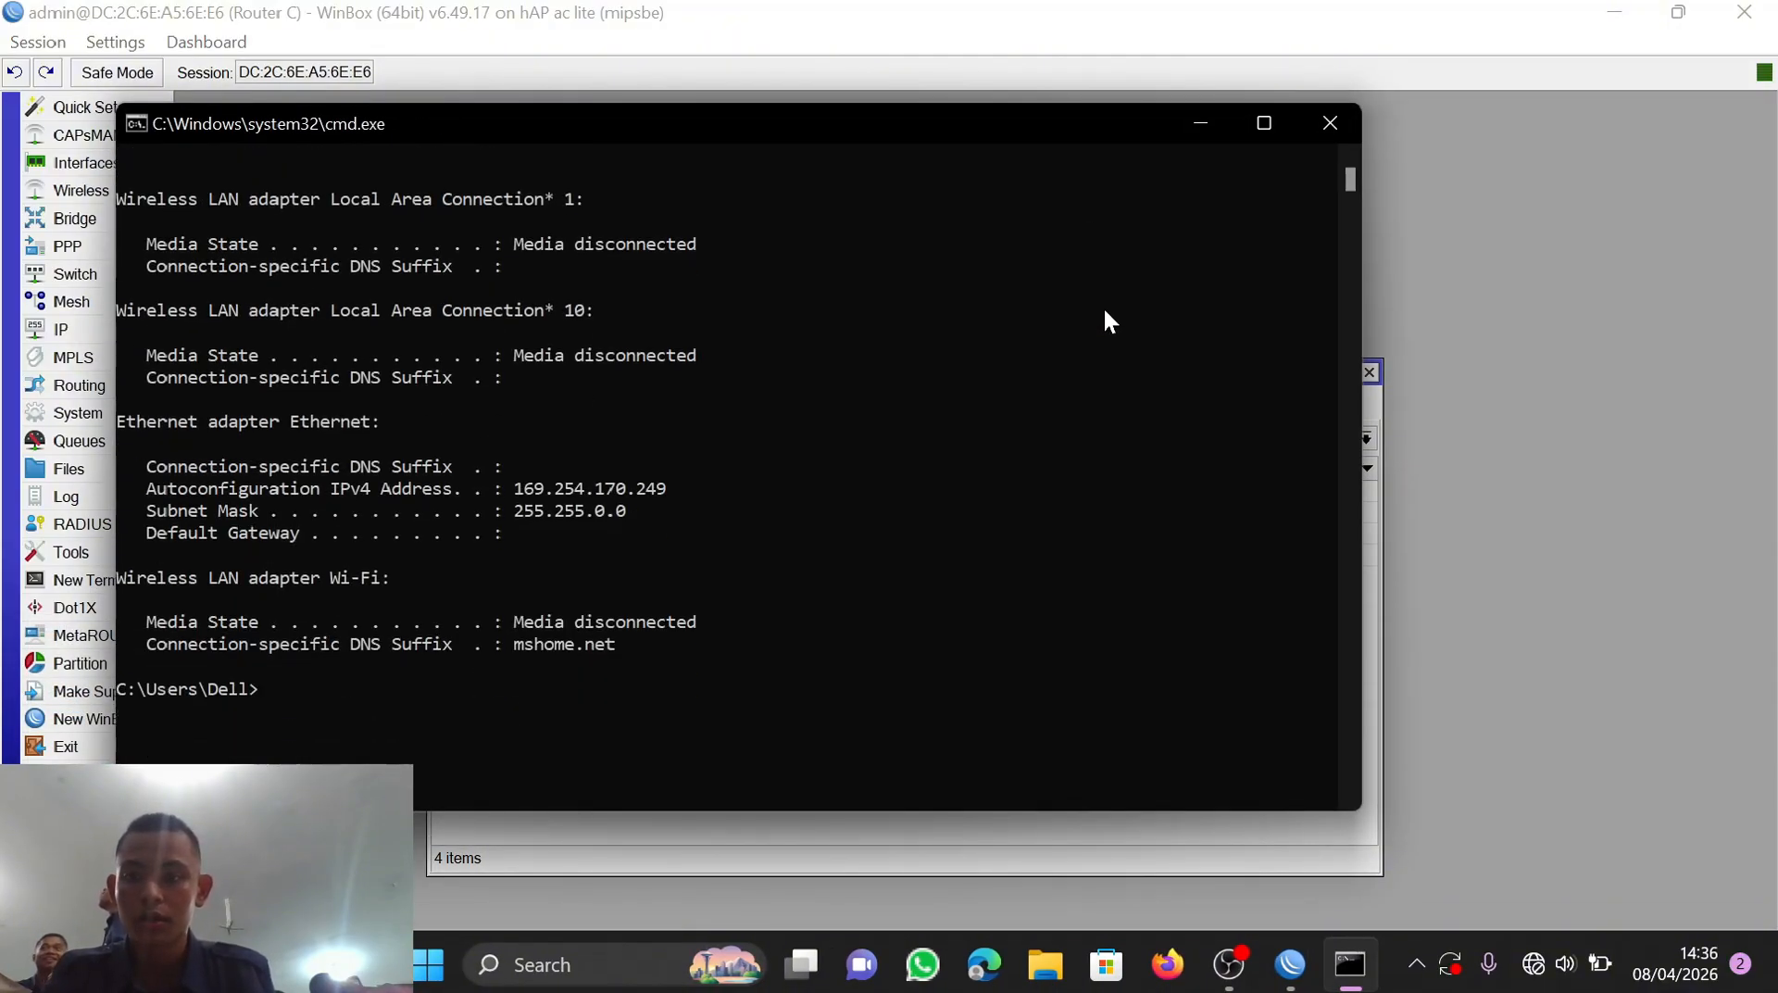
{"action": "scroll", "coordinate": [1103, 305], "scroll_direction": "up", "scroll_amount": 2}
{"action": "left_click", "coordinate": [1339, 120]}
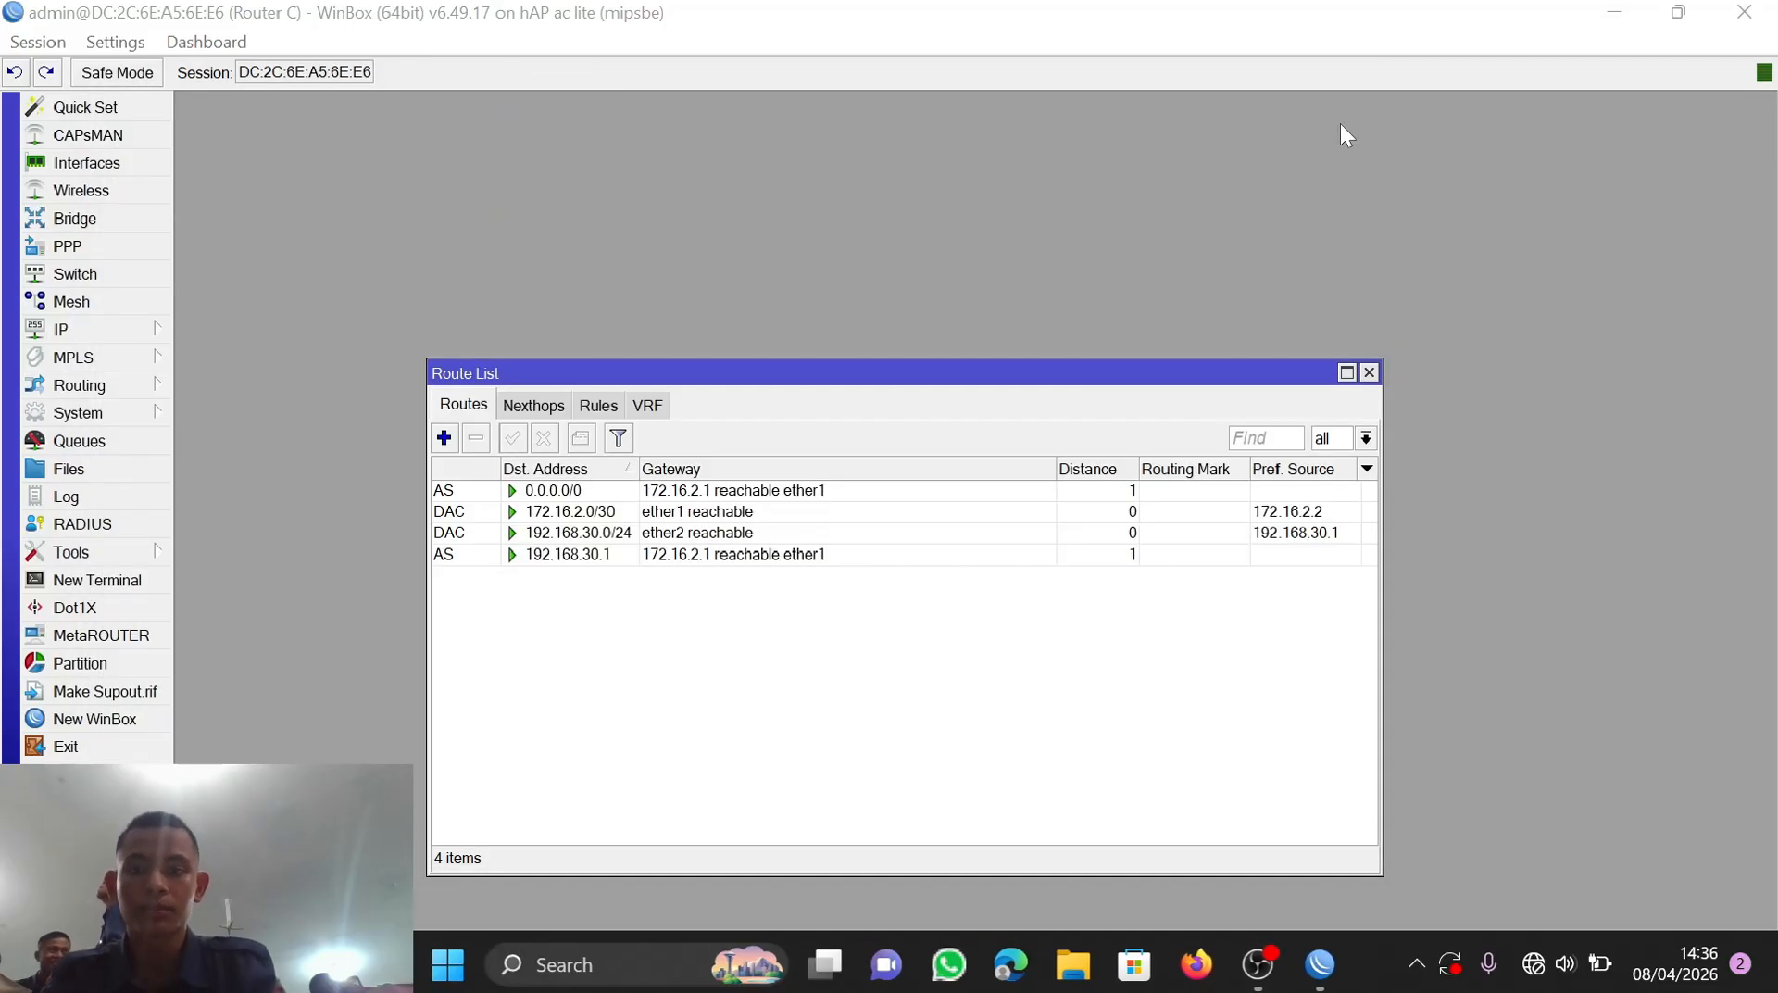
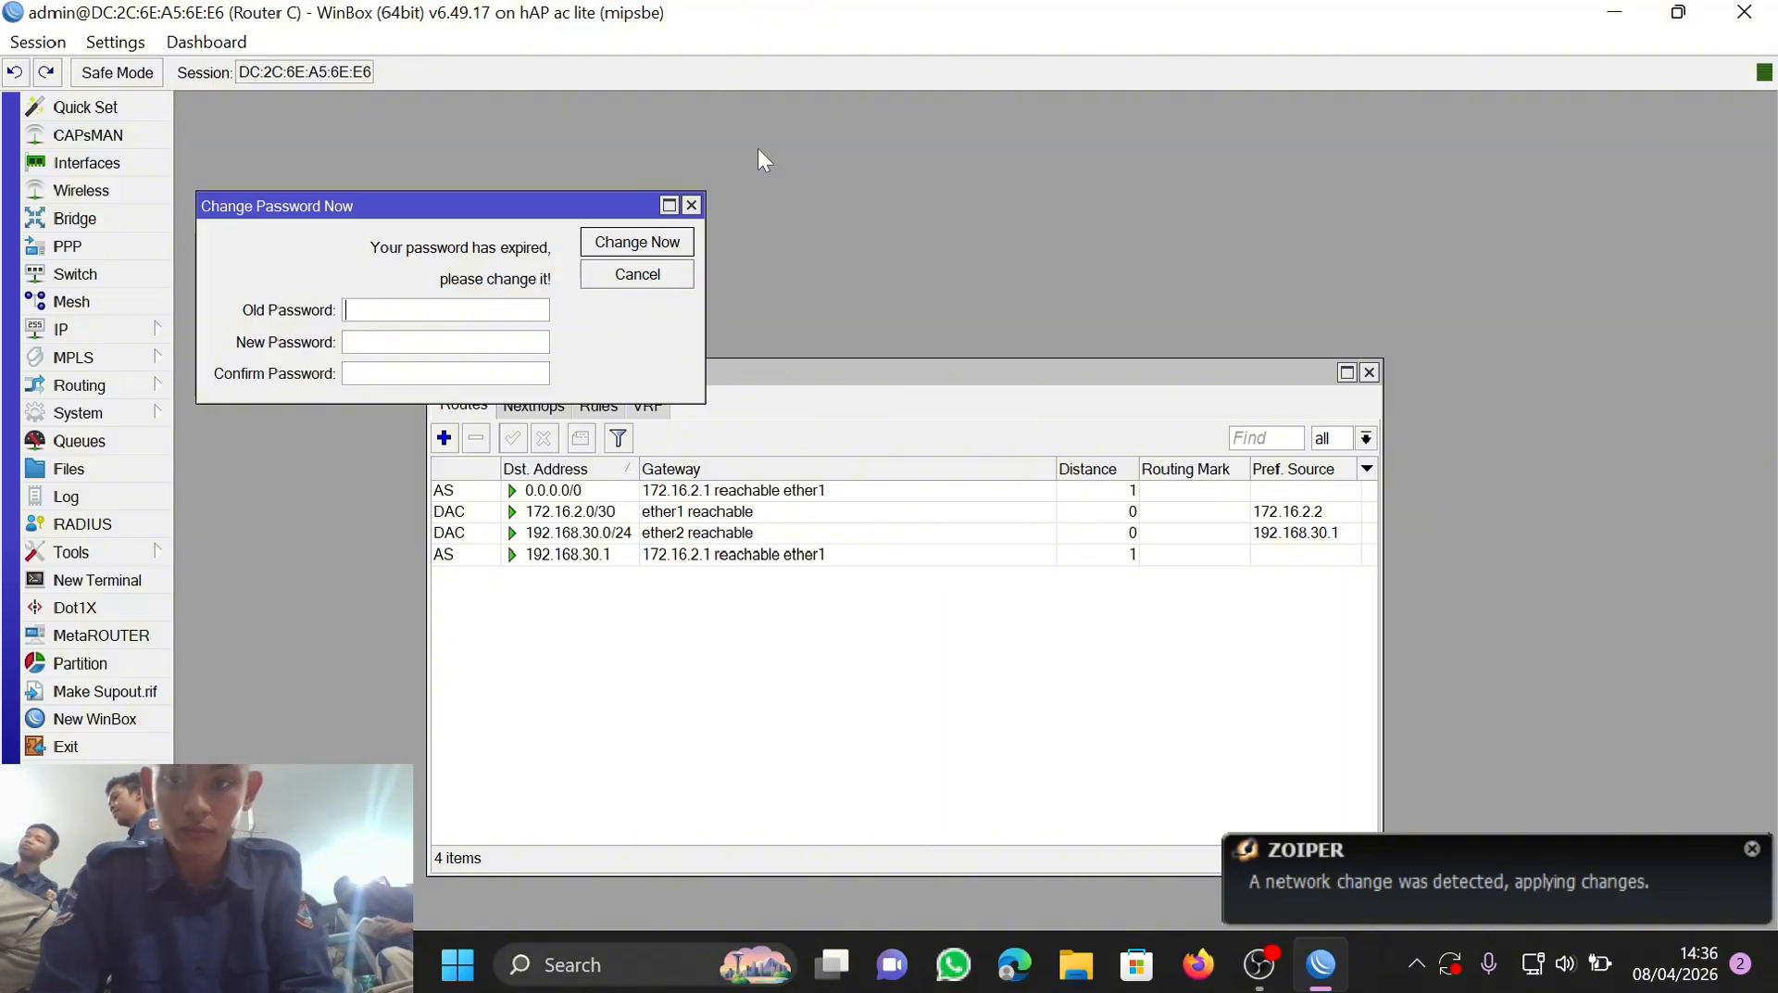
Step: Dismiss the expired password dialog without changing the password
{"action": "left_click", "coordinate": [692, 206]}
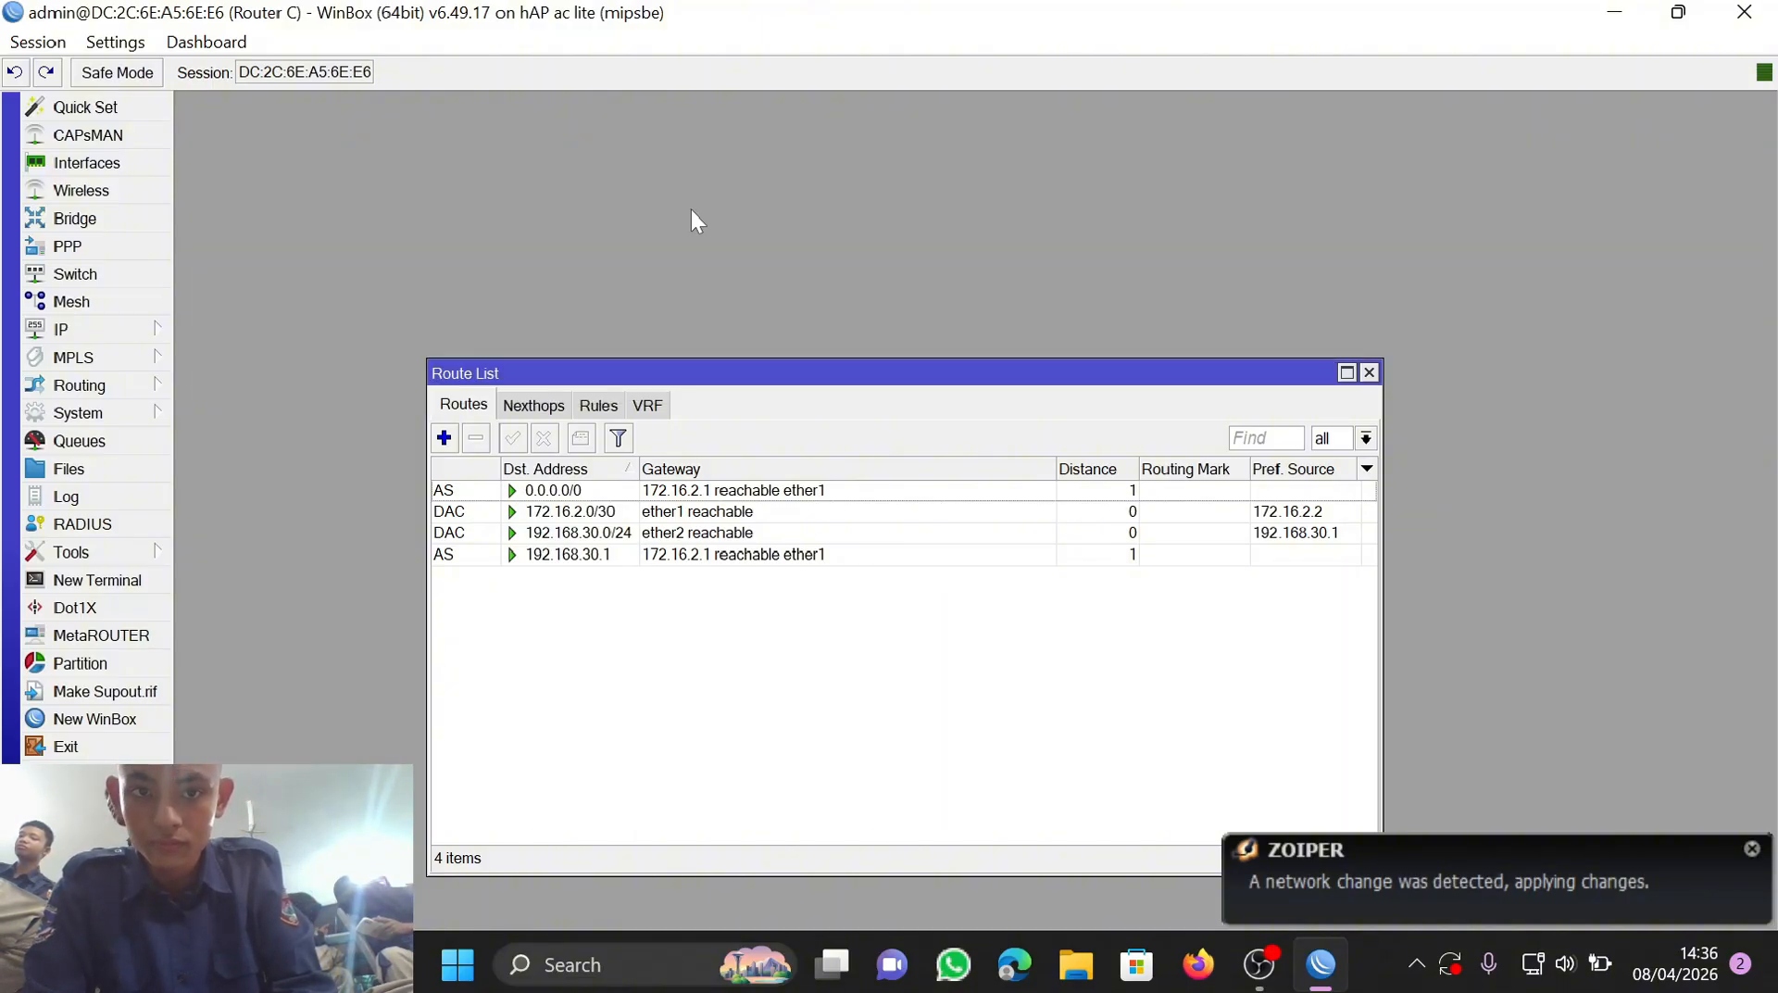
{"action": "left_click", "coordinate": [988, 529]}
{"action": "left_click", "coordinate": [981, 506]}
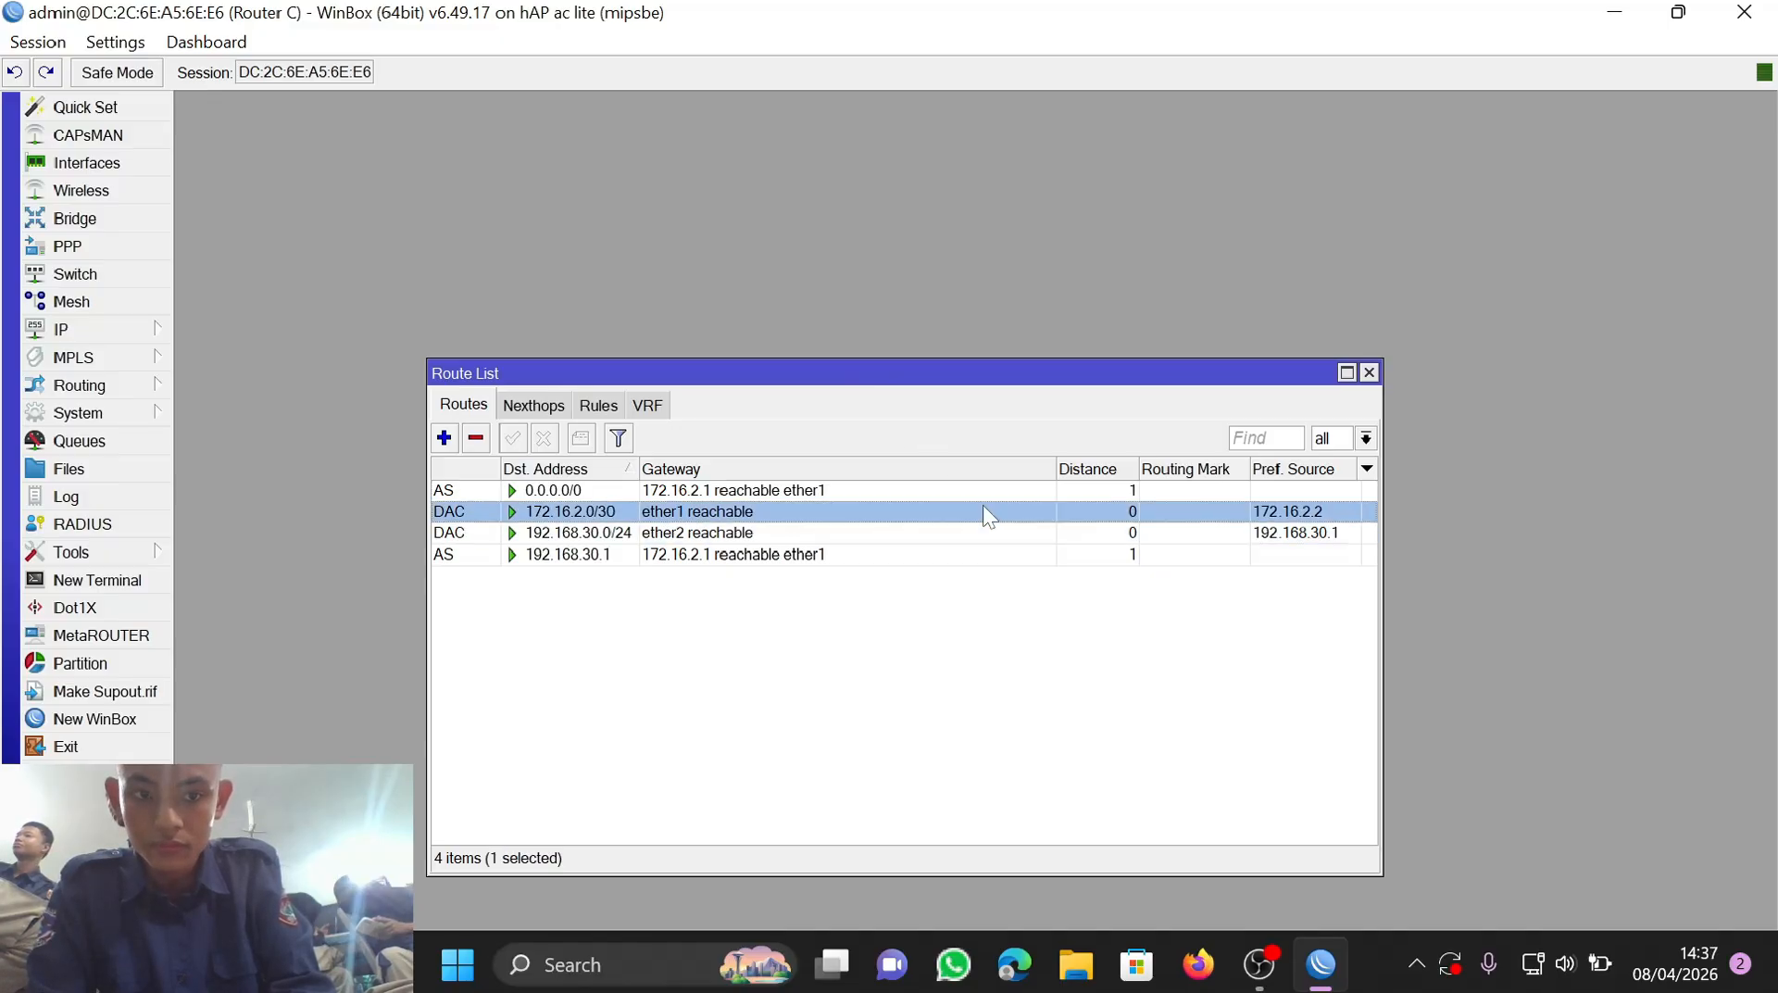
{"action": "left_click", "coordinate": [980, 493]}
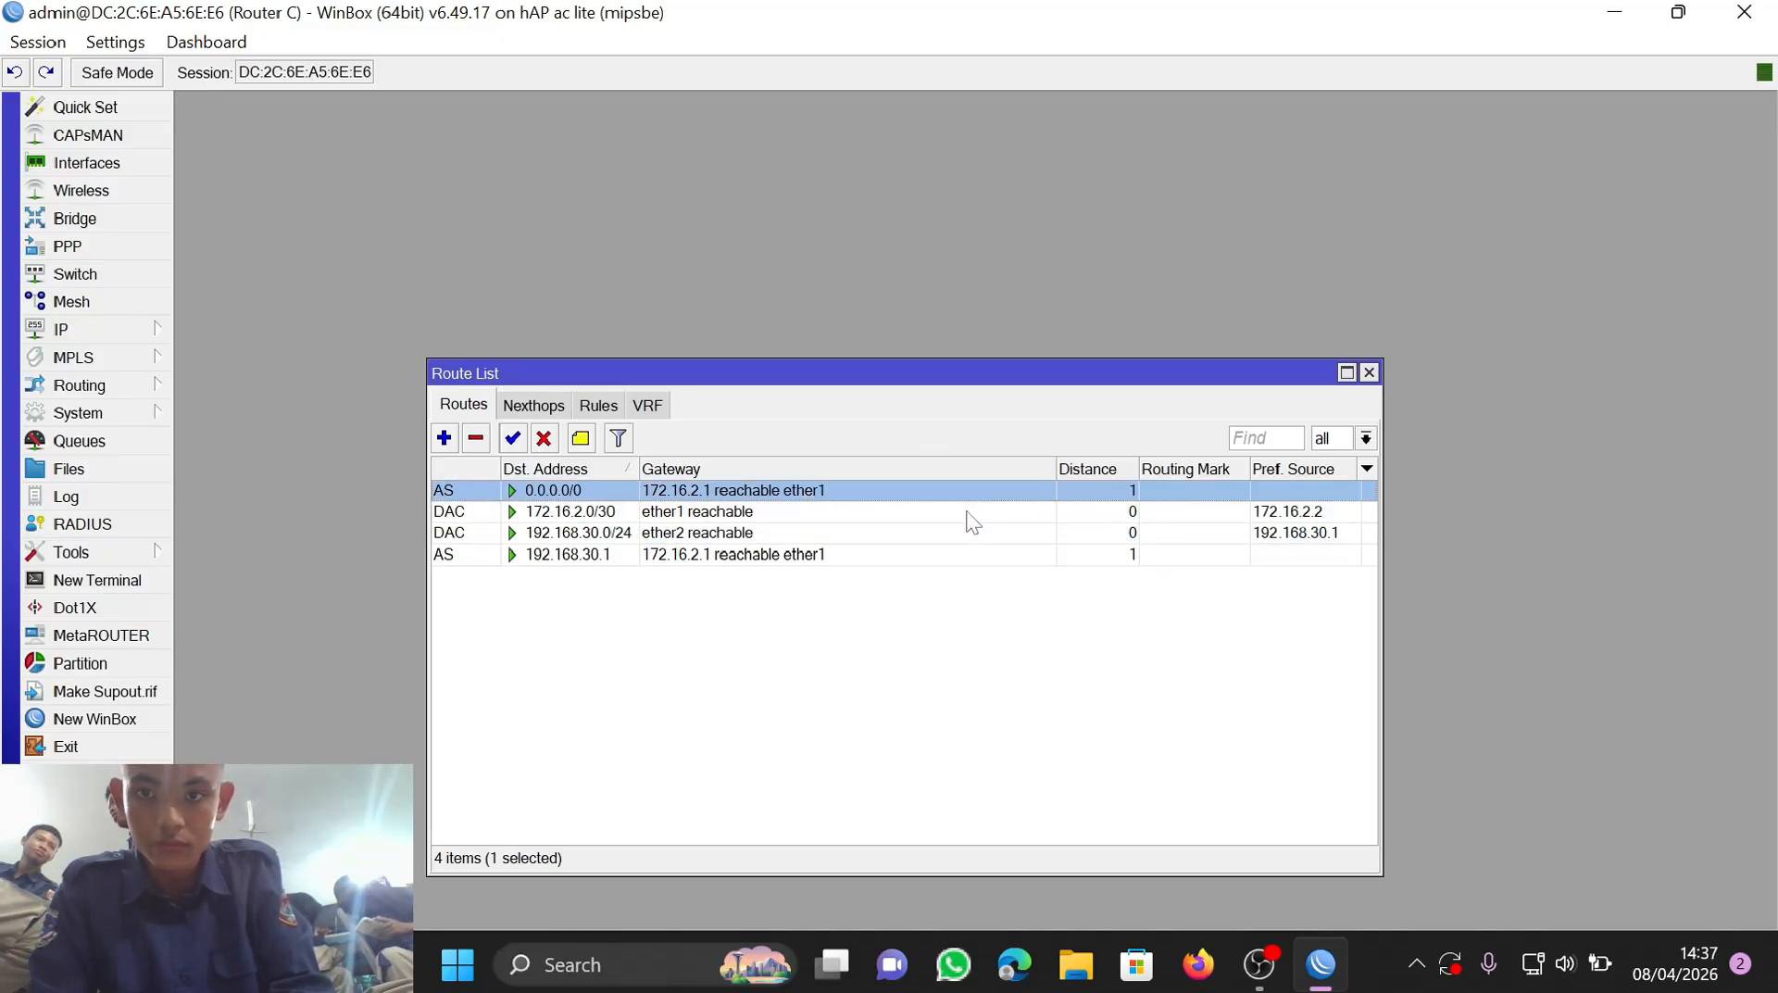
{"action": "left_click", "coordinate": [969, 511]}
{"action": "left_click", "coordinate": [956, 496]}
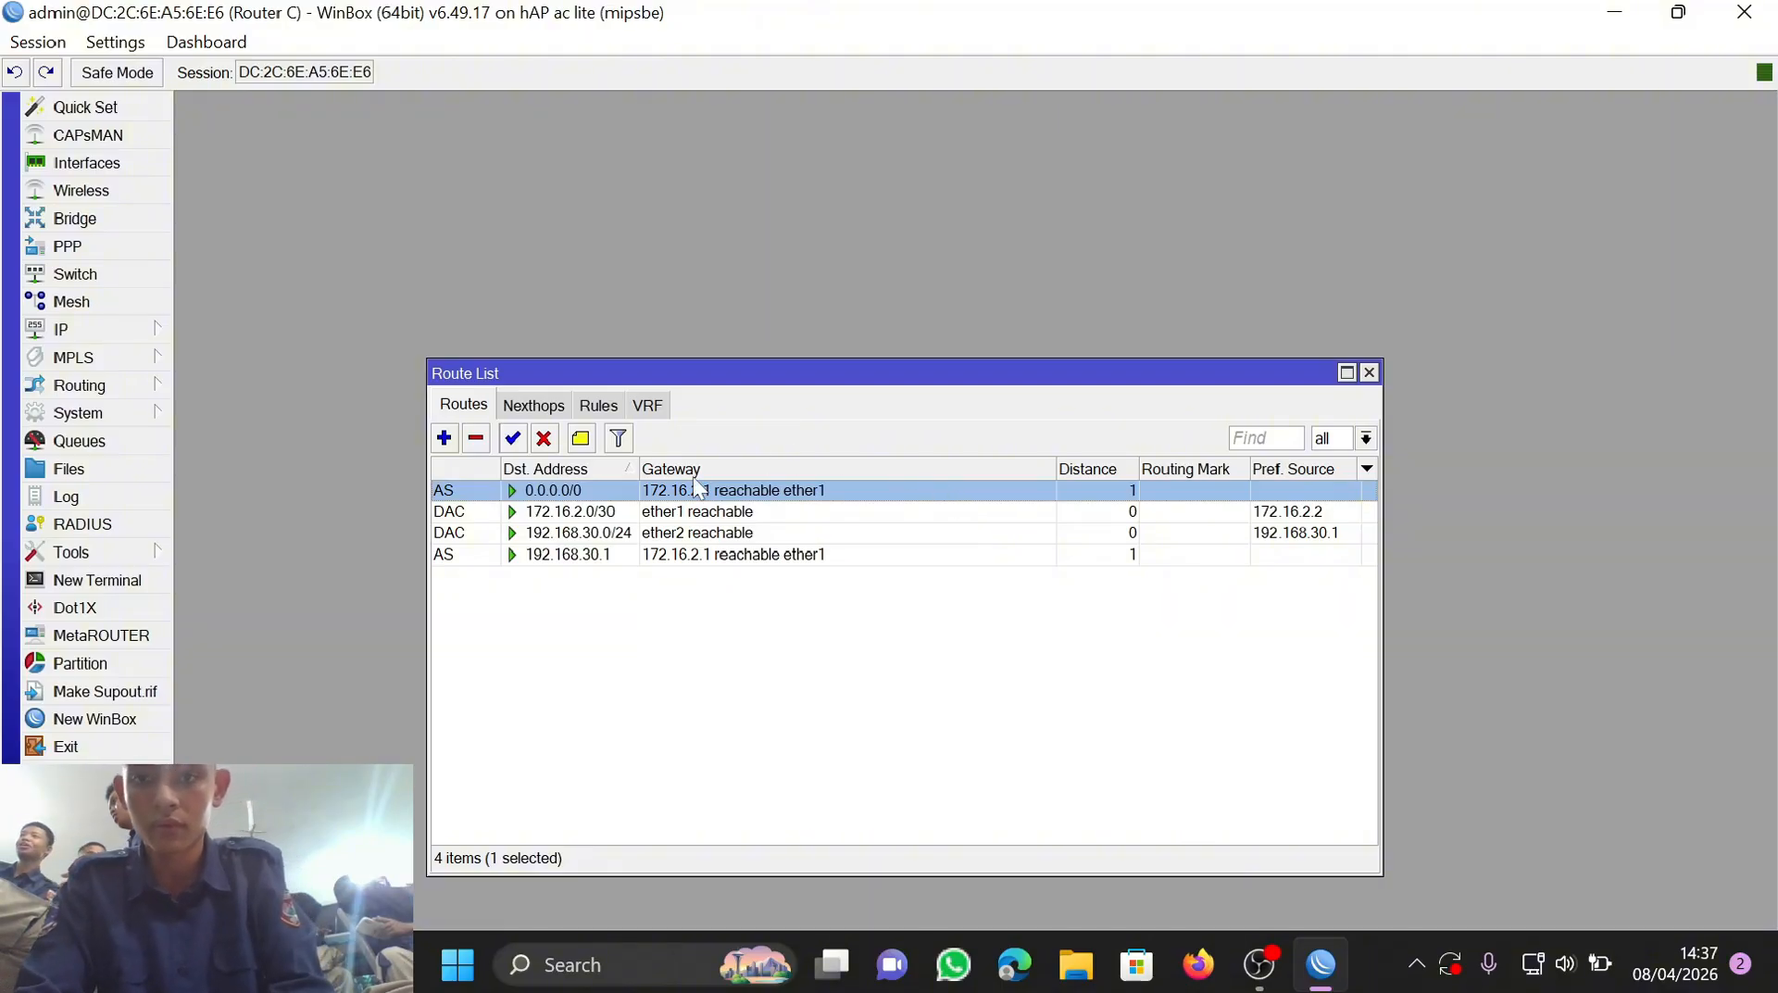
Step: Add and save a static route with destination address 192.168.10.1 and gateway 172.16.2.1
{"action": "left_click", "coordinate": [444, 438]}
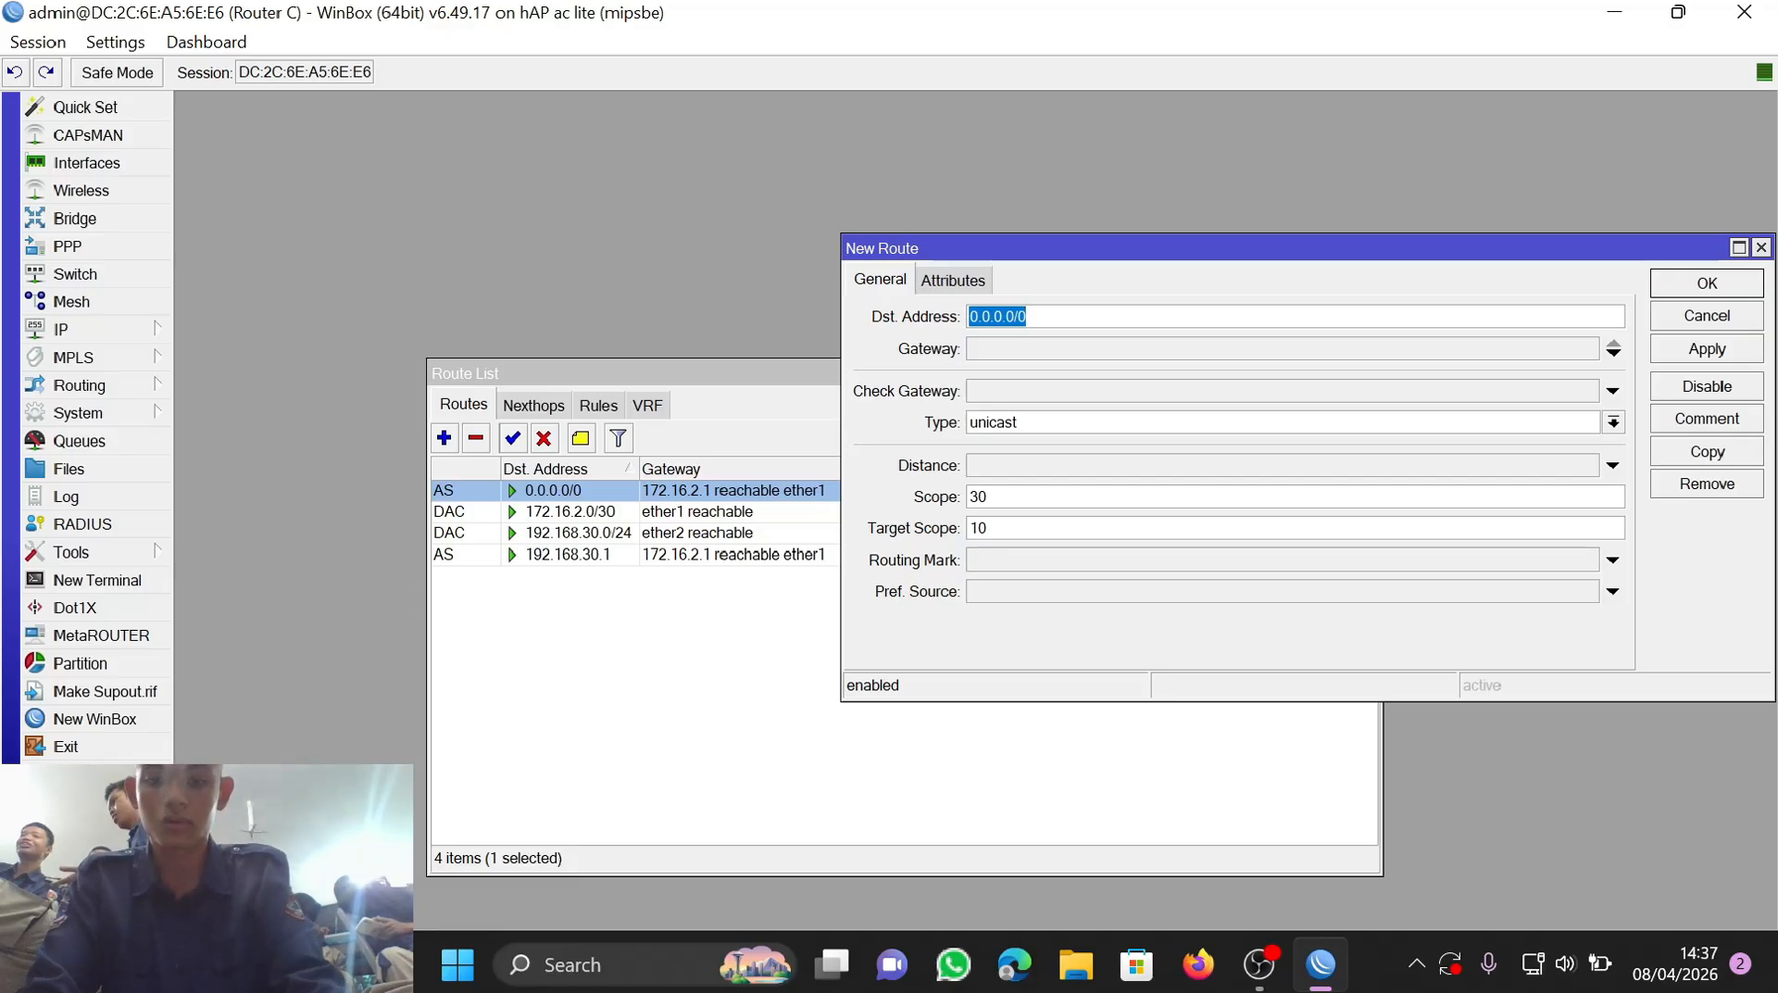
{"action": "type", "text": "192.168."}
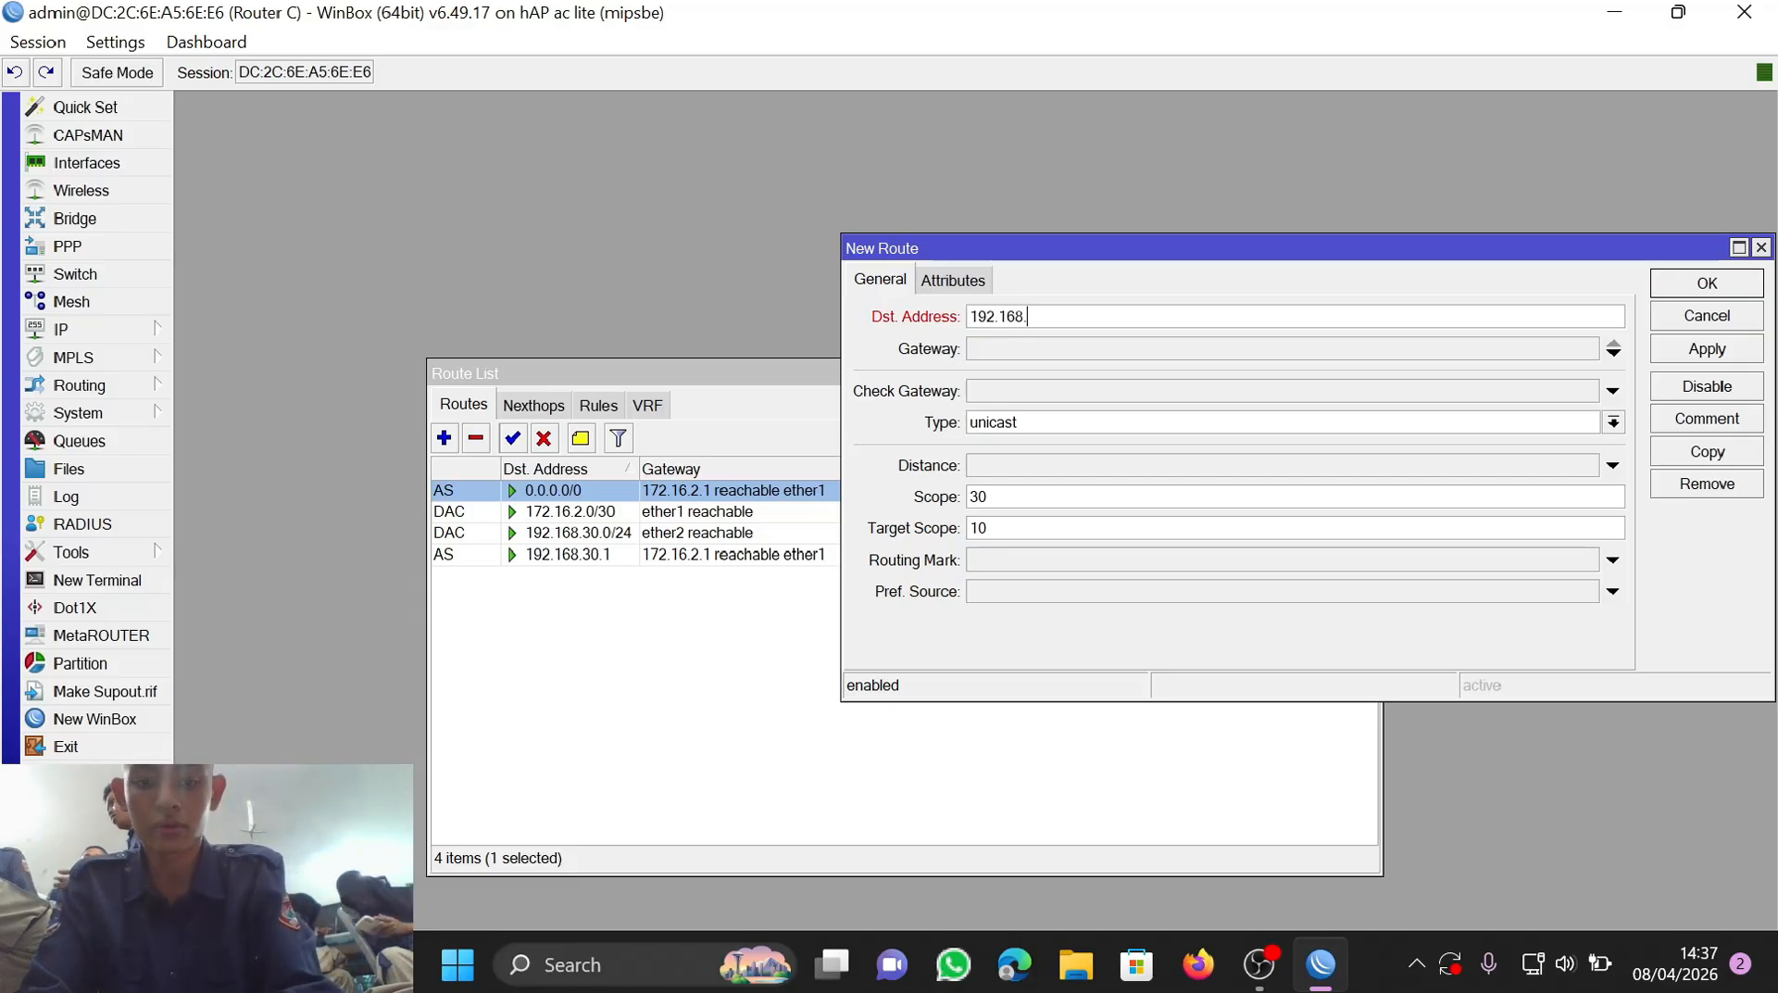
{"action": "type", "text": "10"}
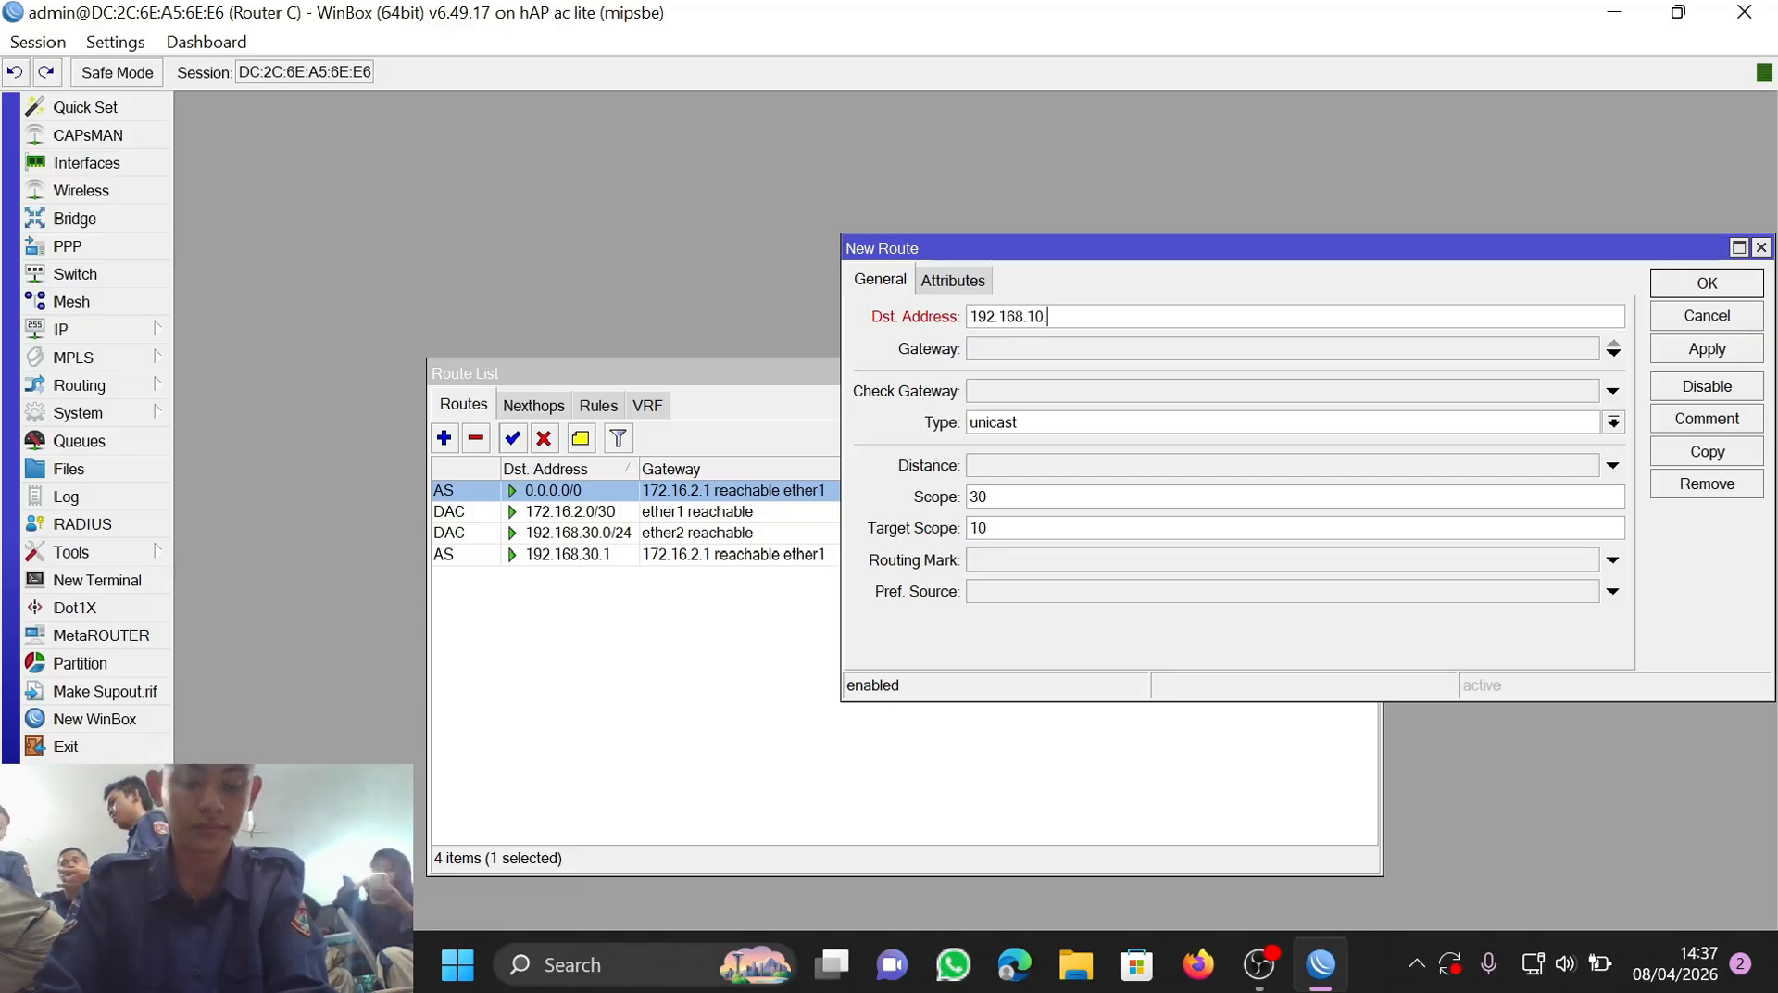
{"action": "type", "text": "."}
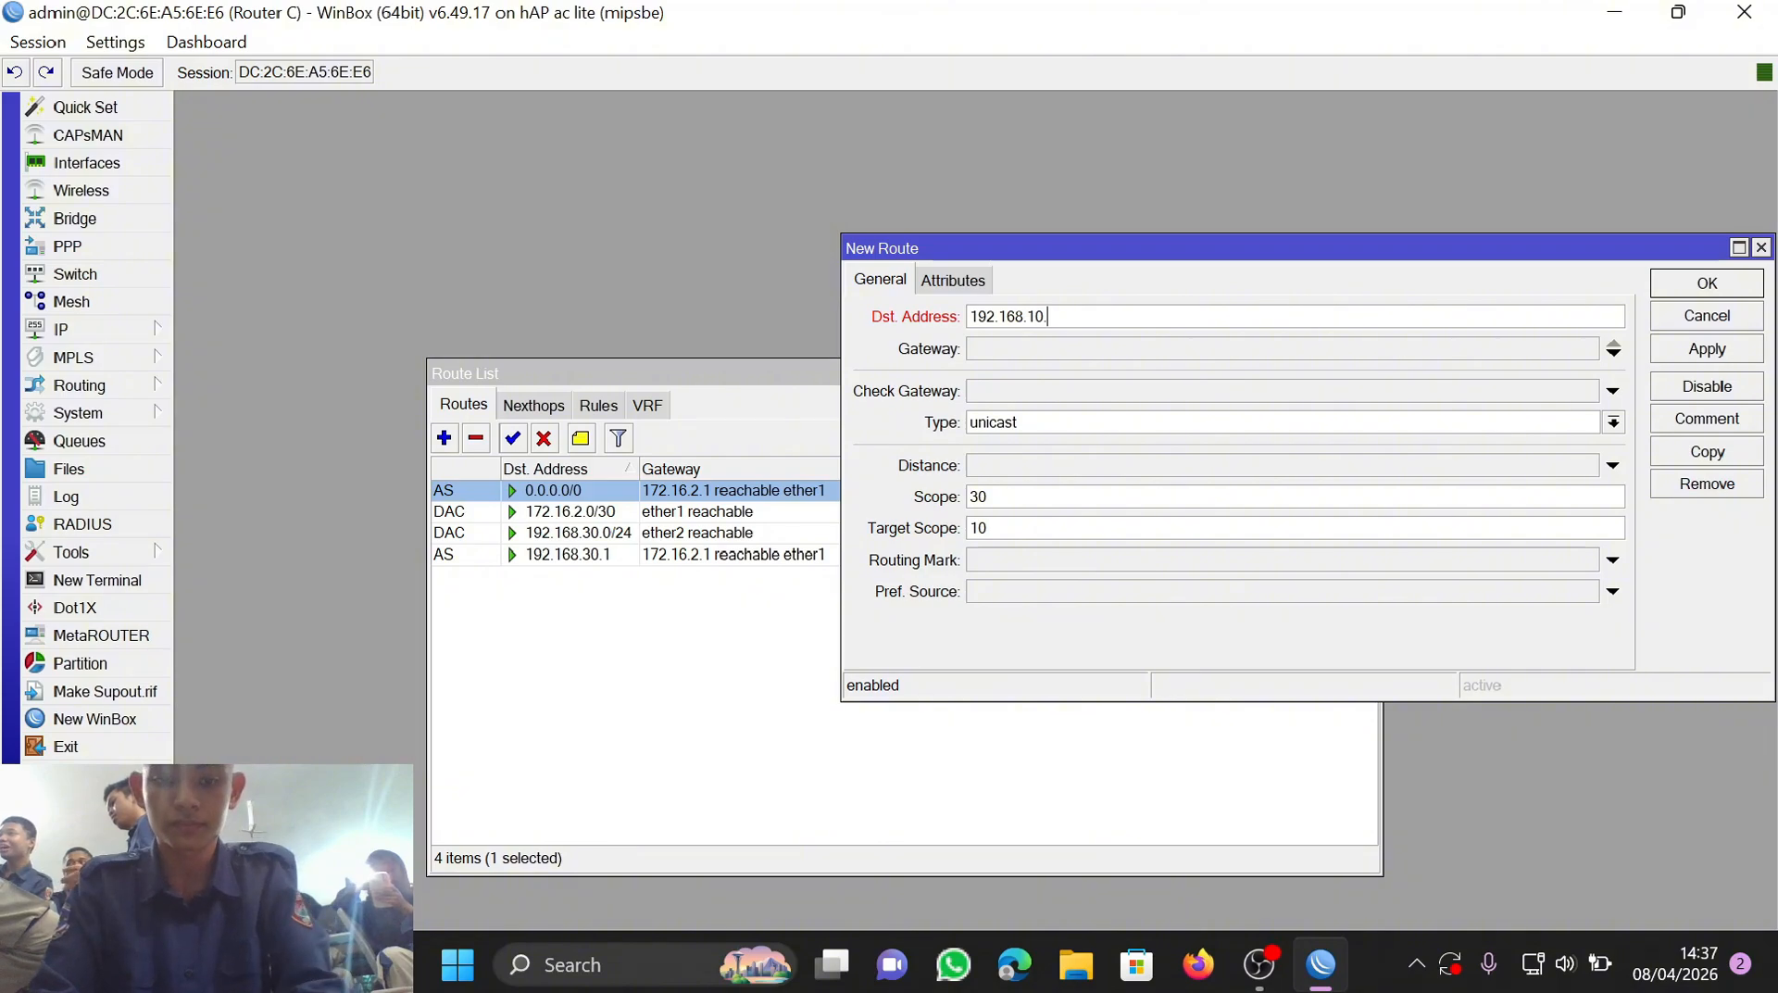
{"action": "type", "text": "1"}
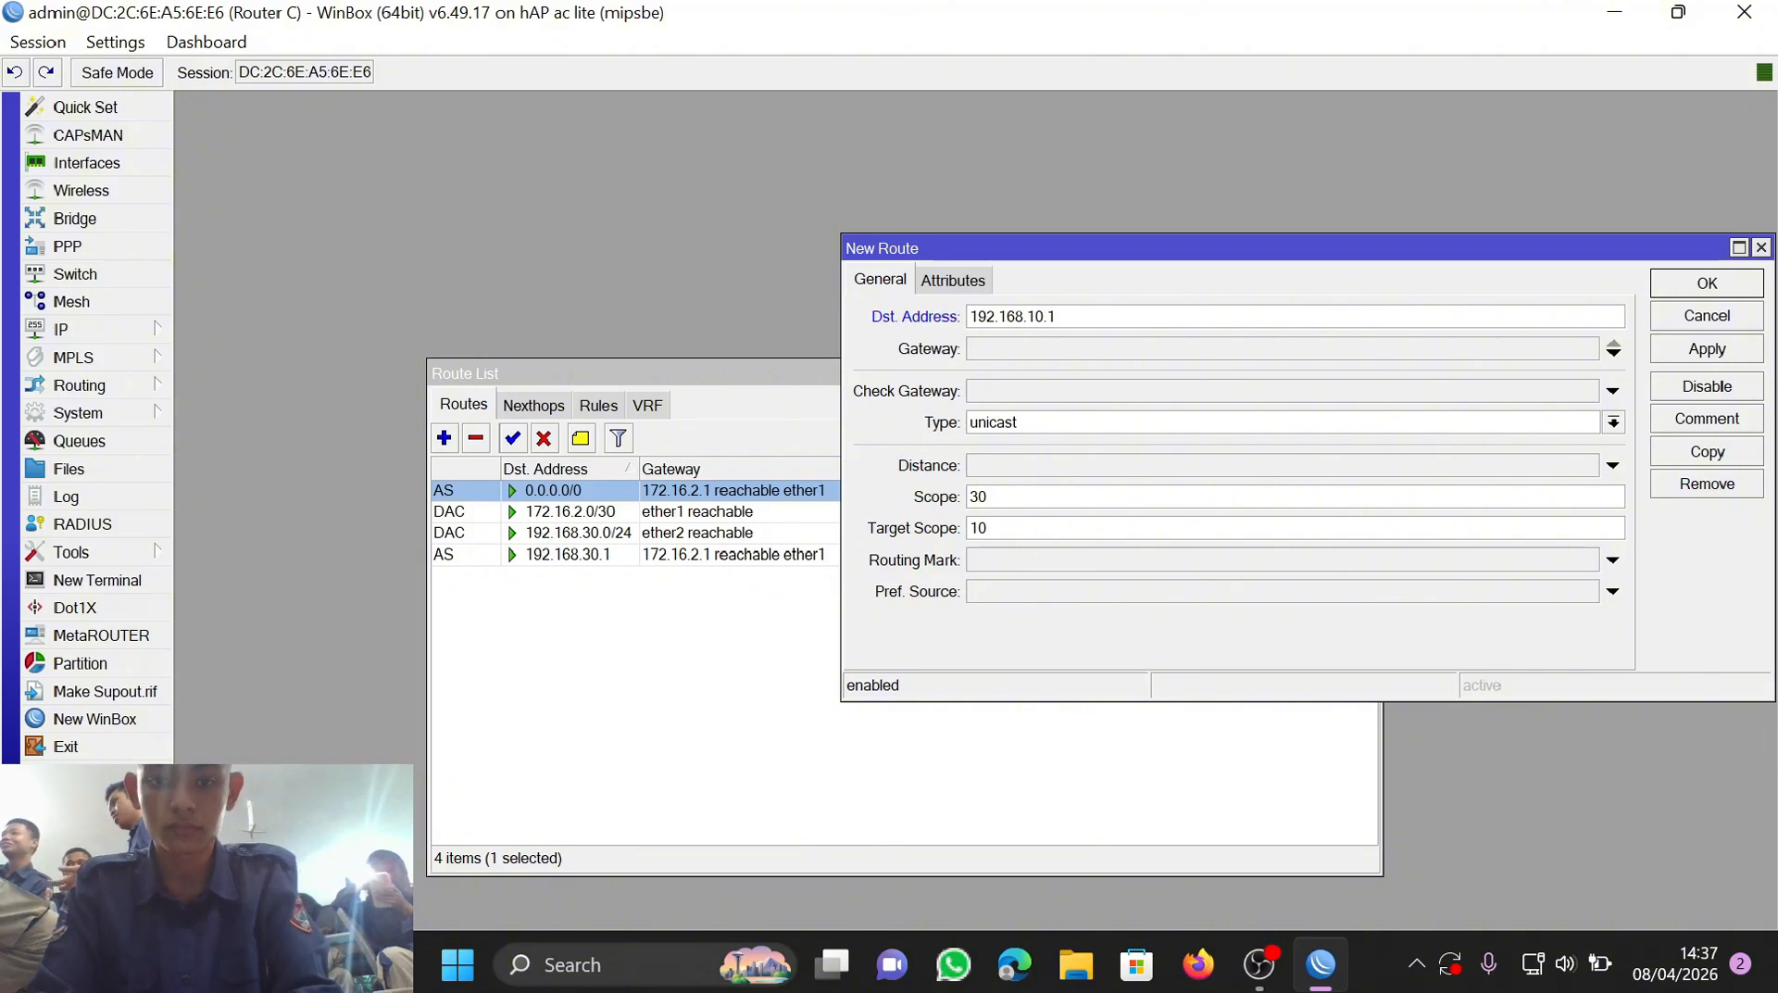
{"action": "left_click", "coordinate": [1067, 352]}
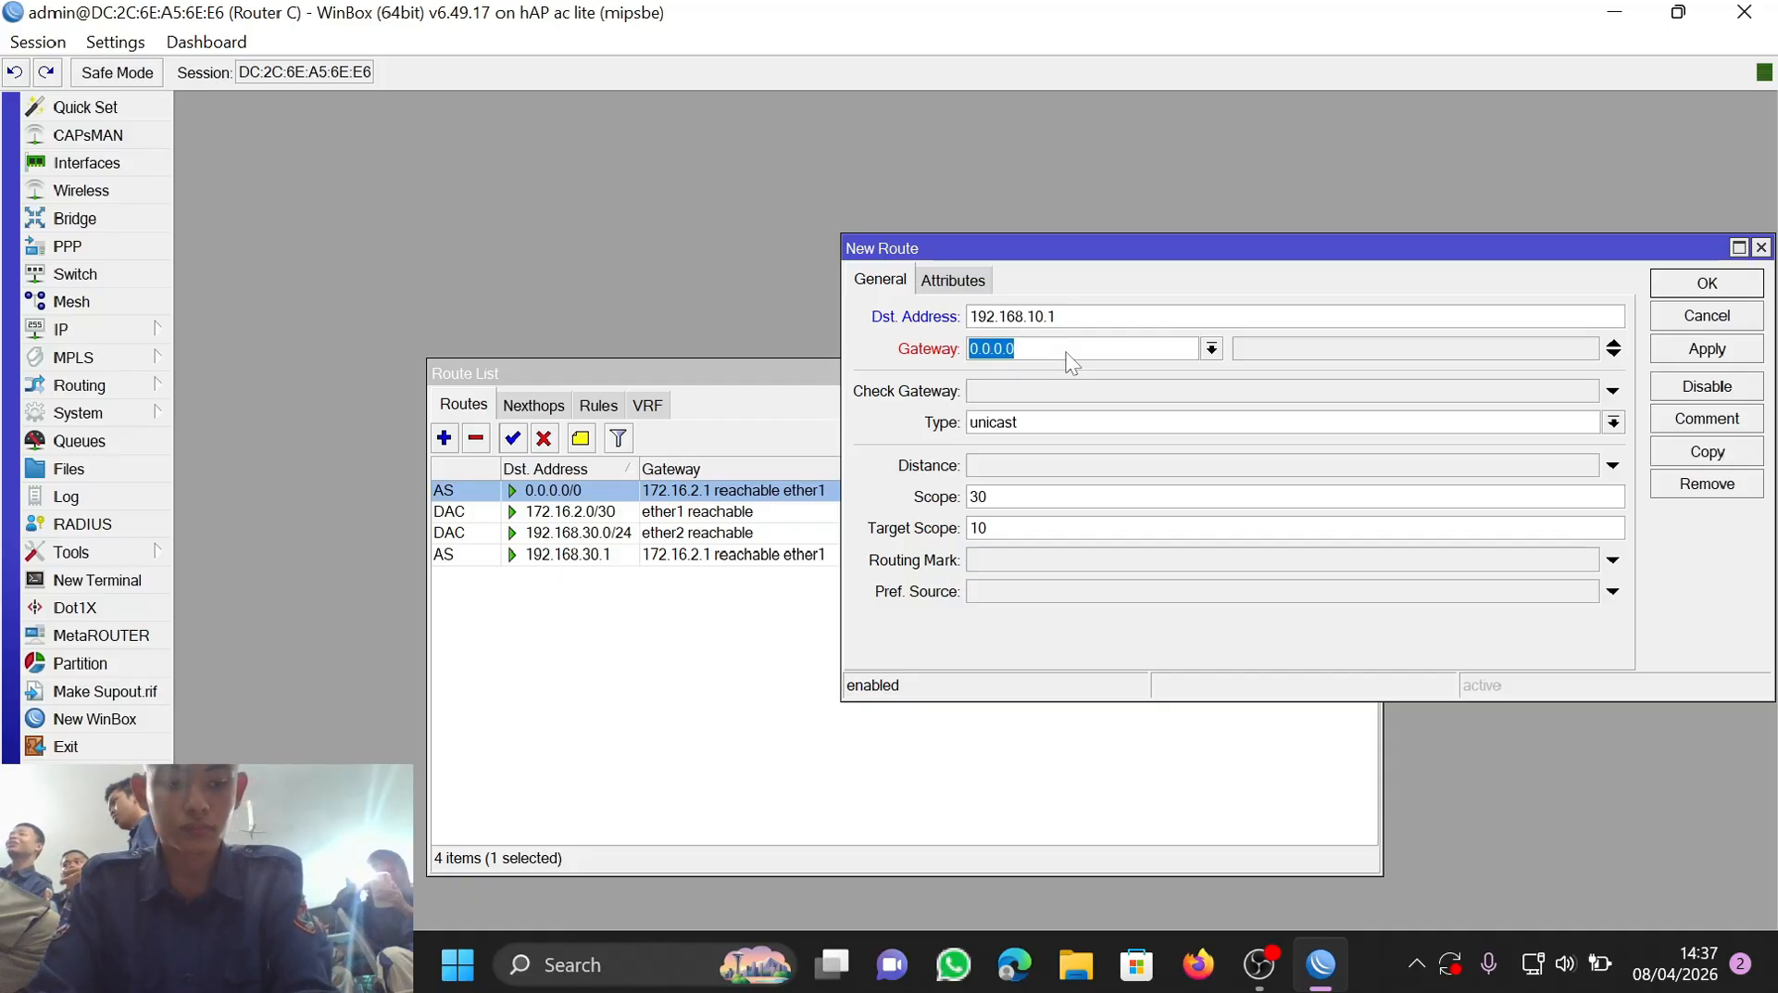
{"action": "type", "text": "172.16"}
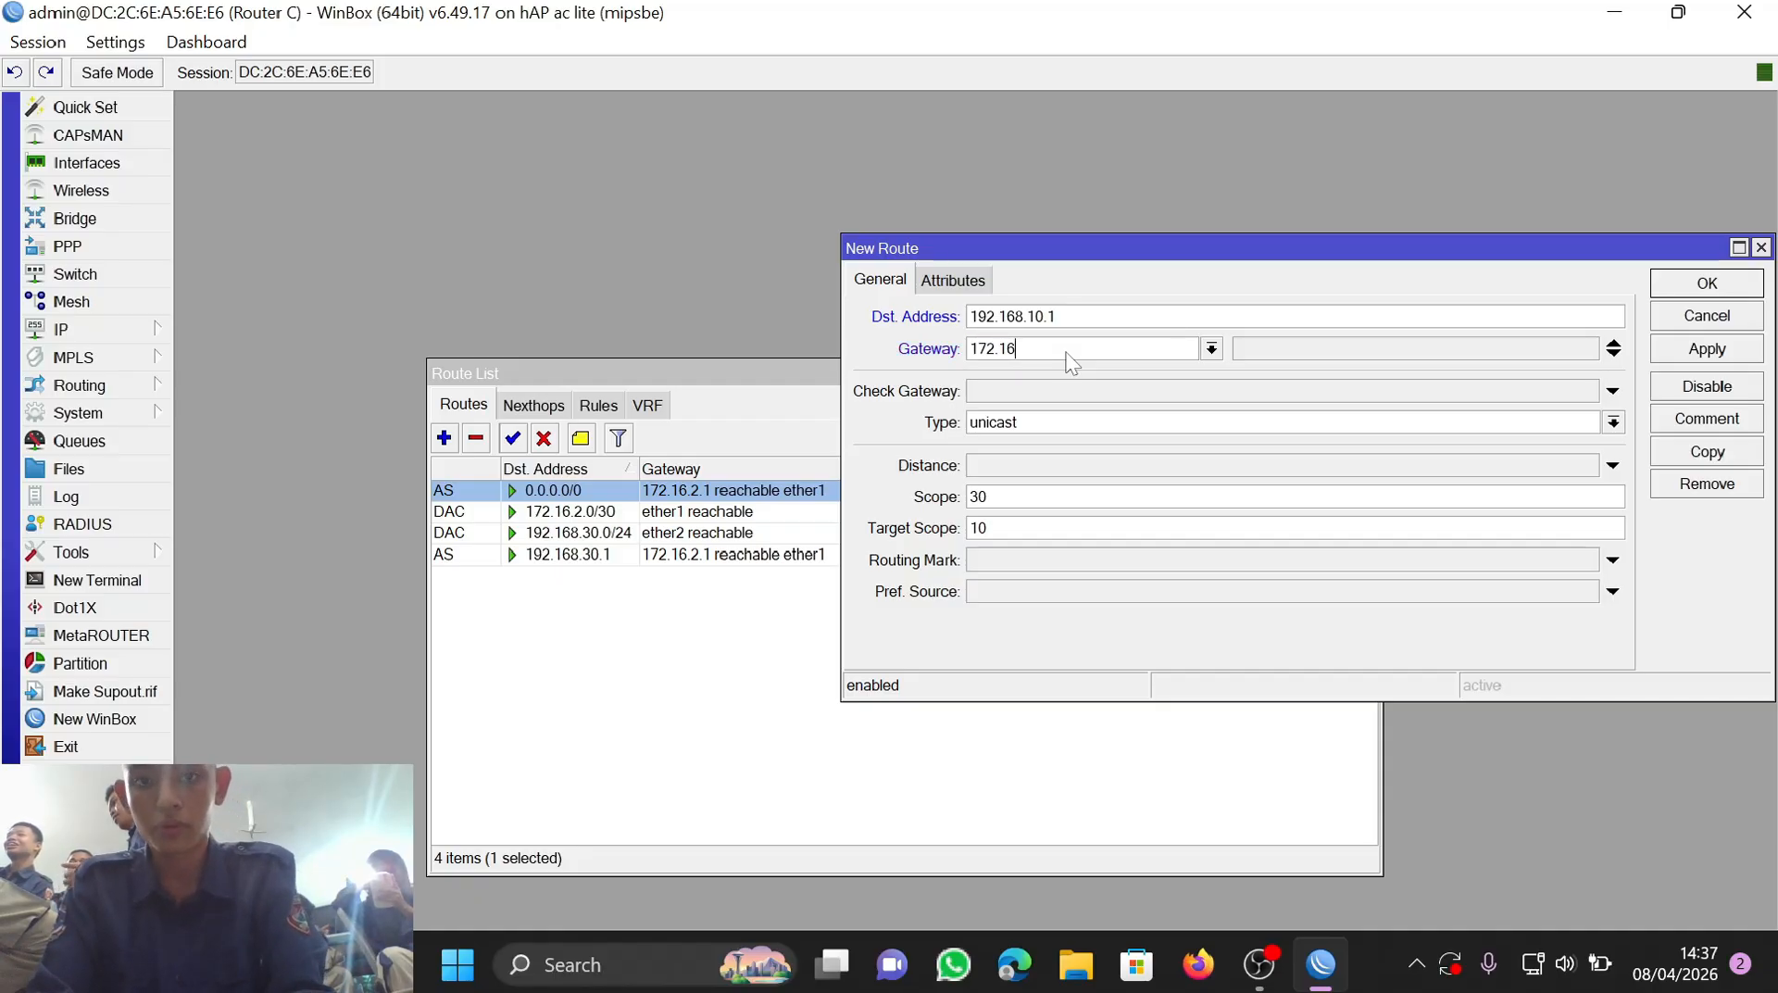
{"action": "type", "text": ".2.1"}
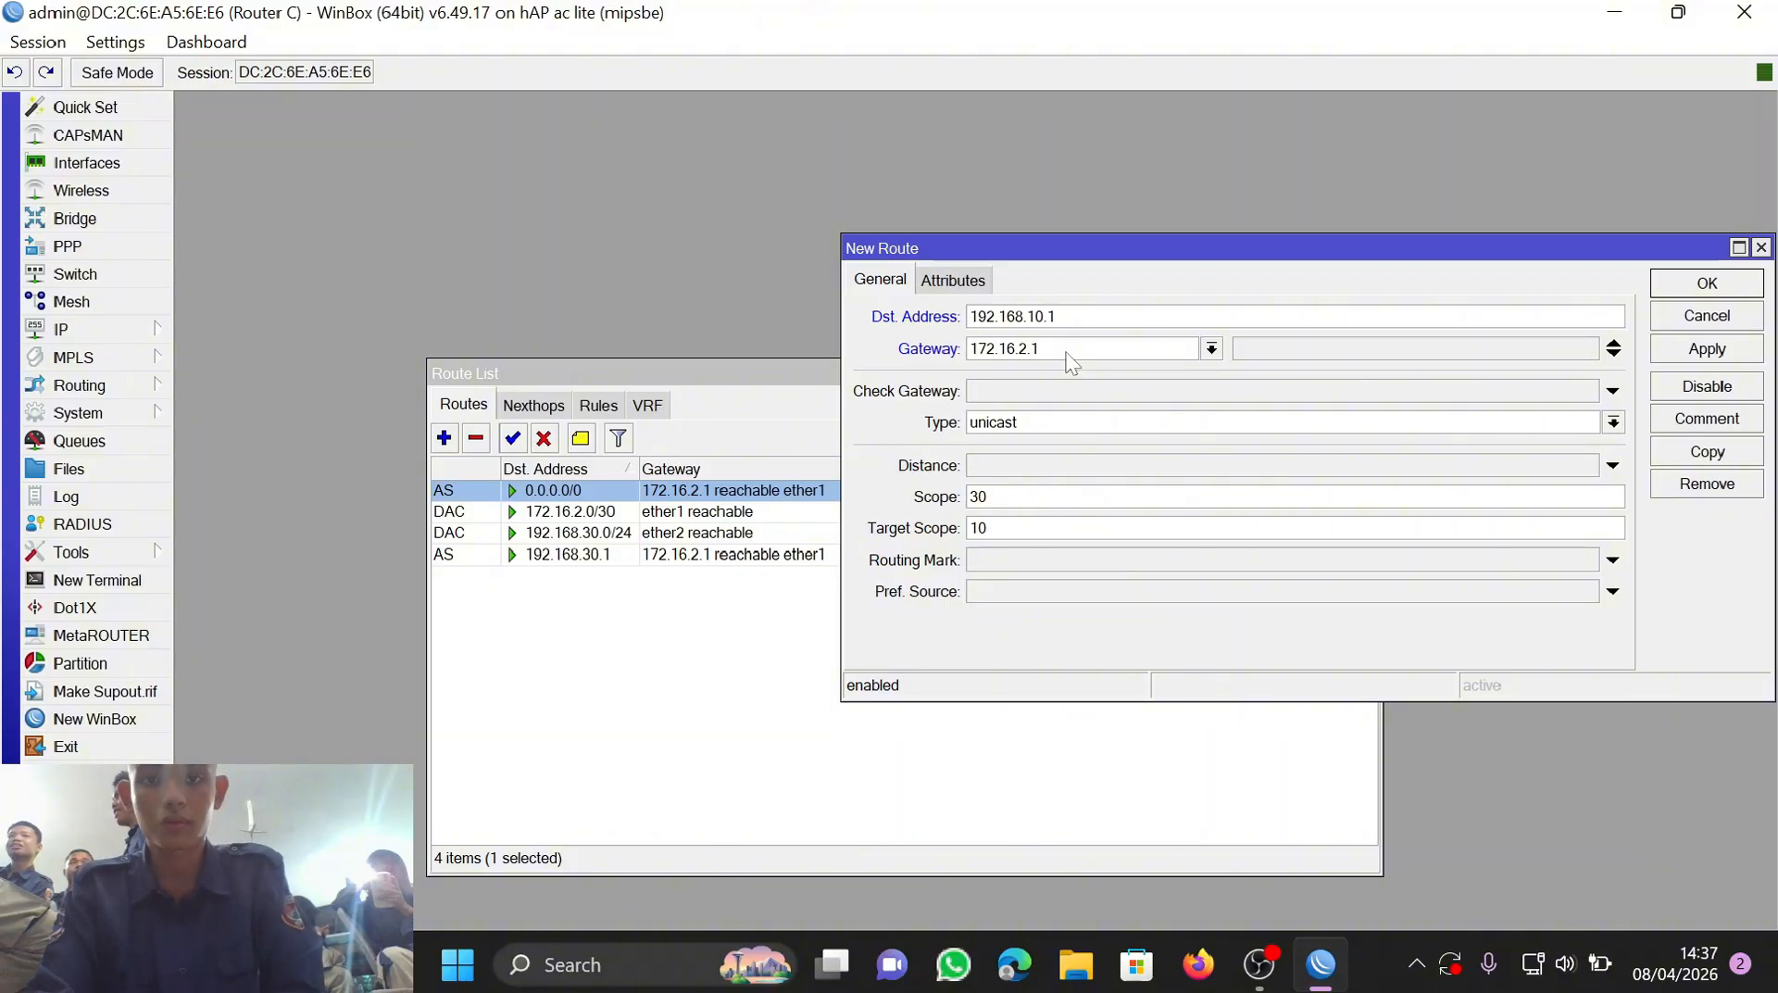
{"action": "left_click", "coordinate": [1680, 352]}
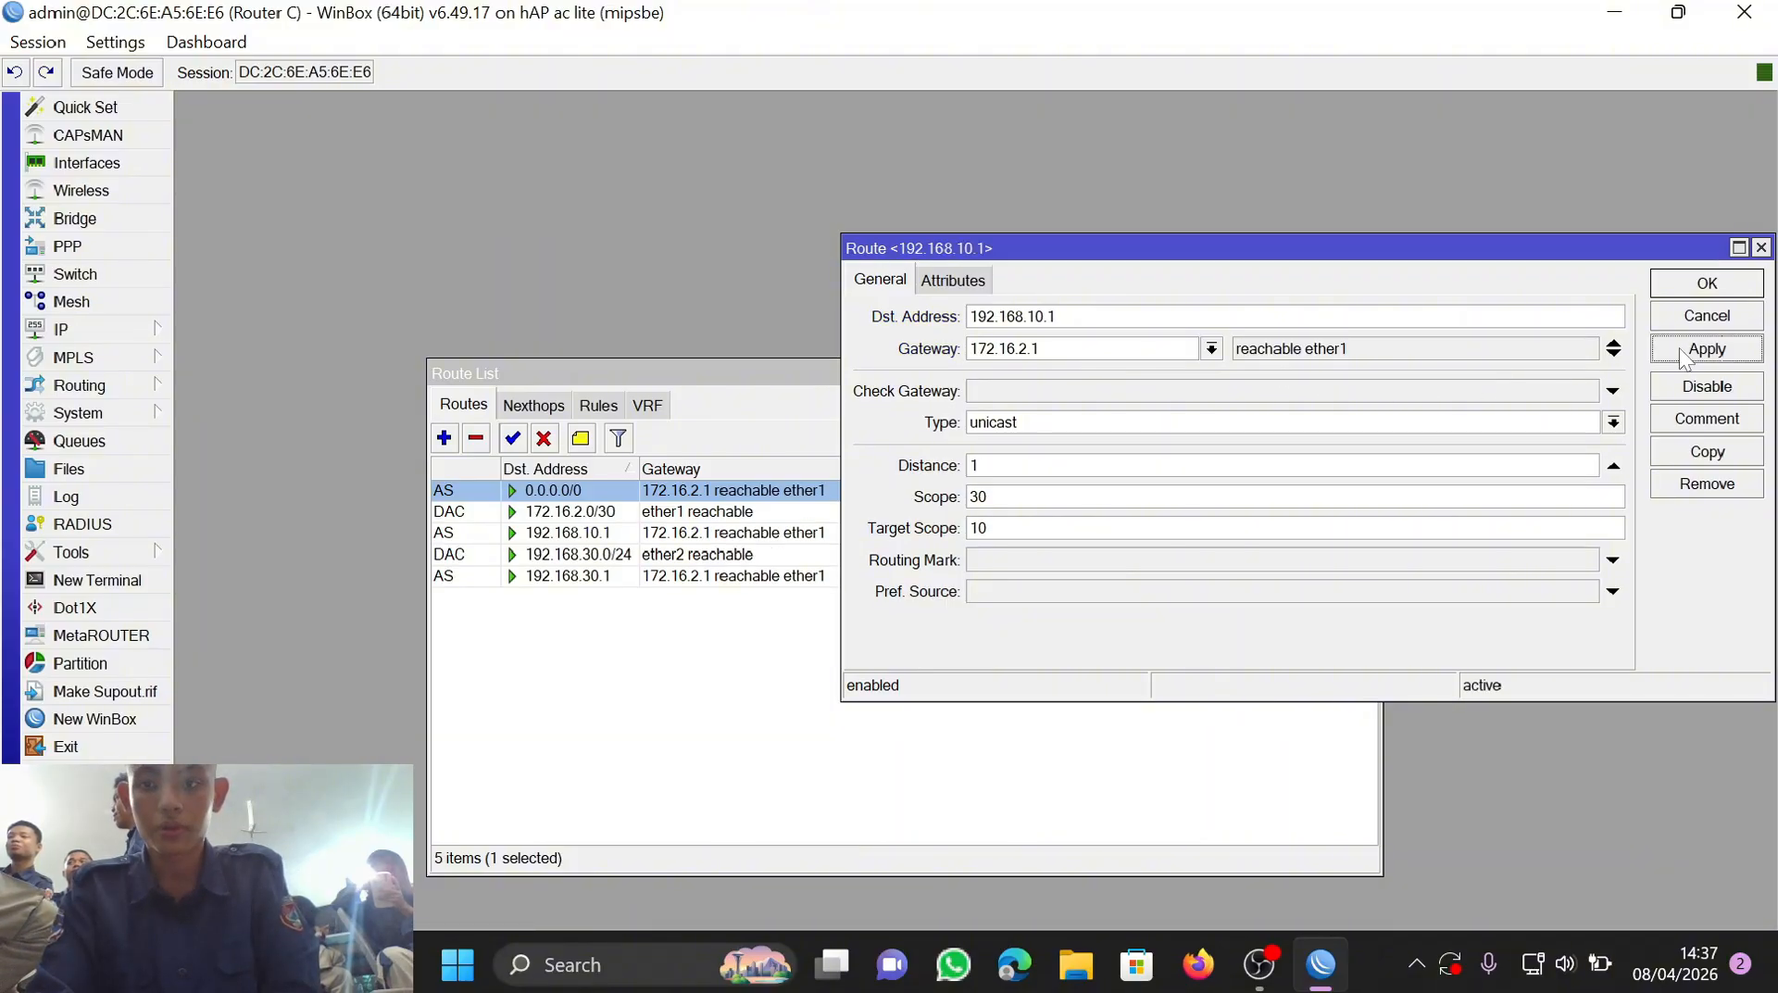
{"action": "left_click", "coordinate": [1682, 291]}
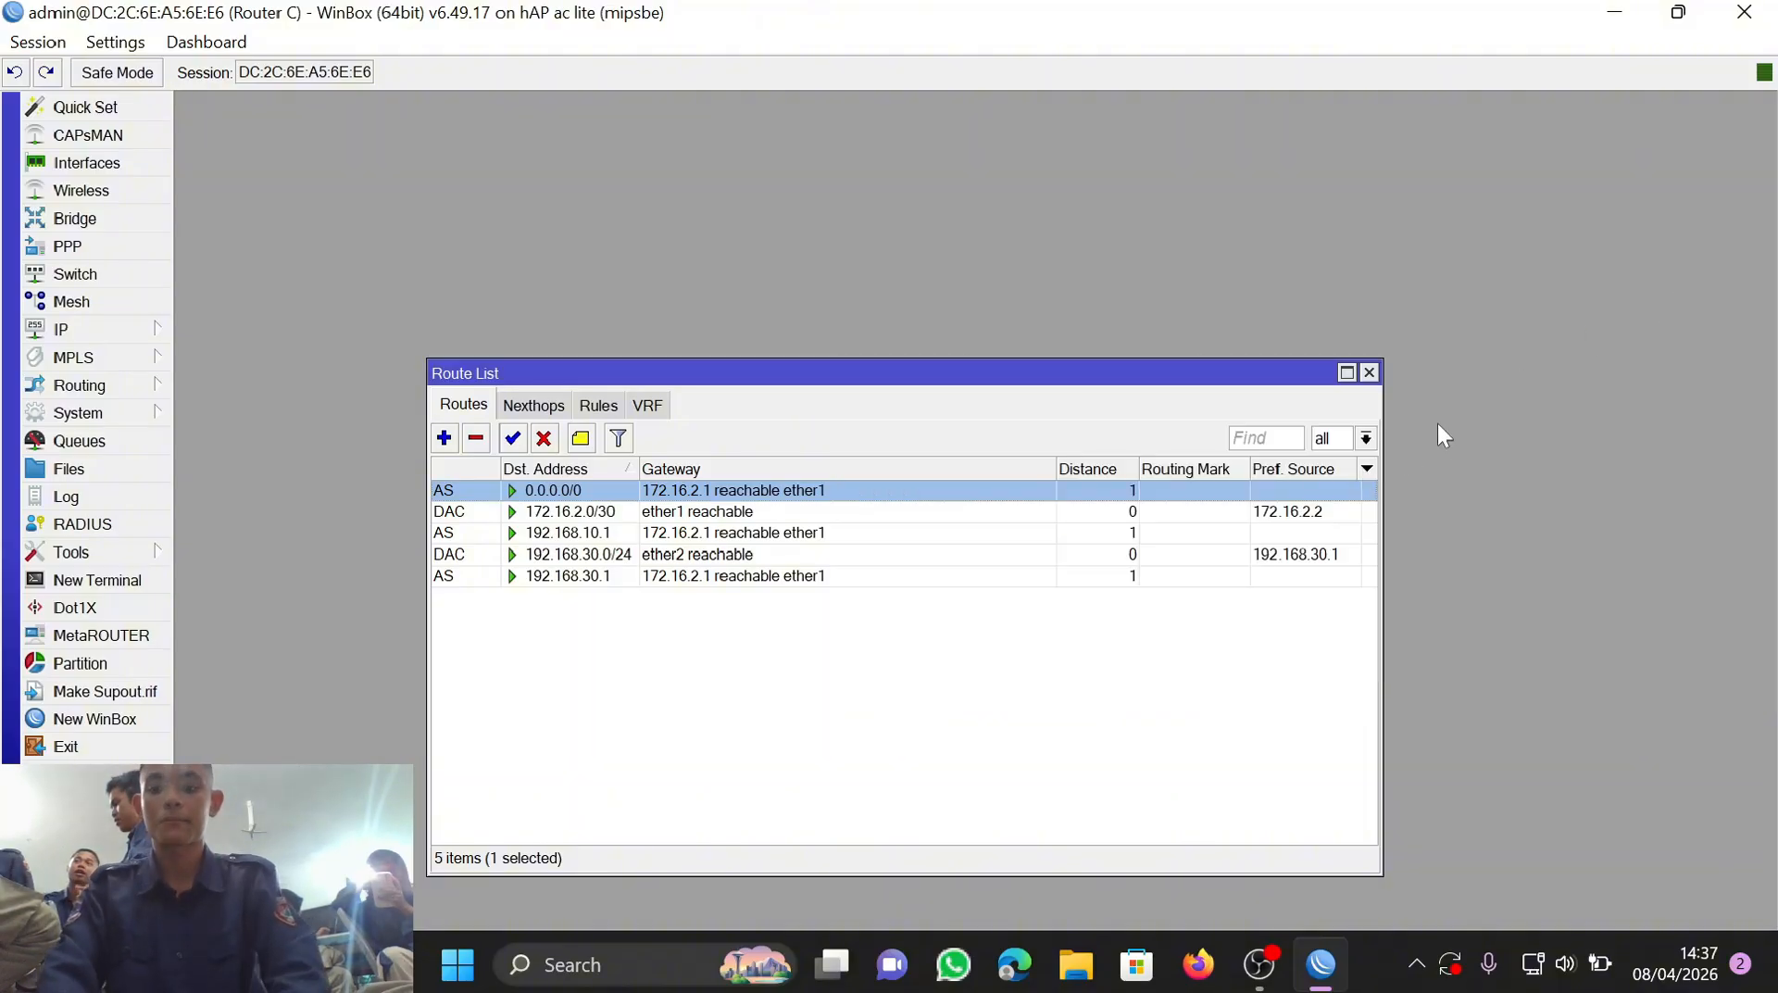
Step: Open a Windows Command Prompt and run ipconfig to check the PC's IP configuration
{"action": "key", "text": "super+r"}
{"action": "type", "text": "cmd"}
{"action": "key", "text": "Return"}
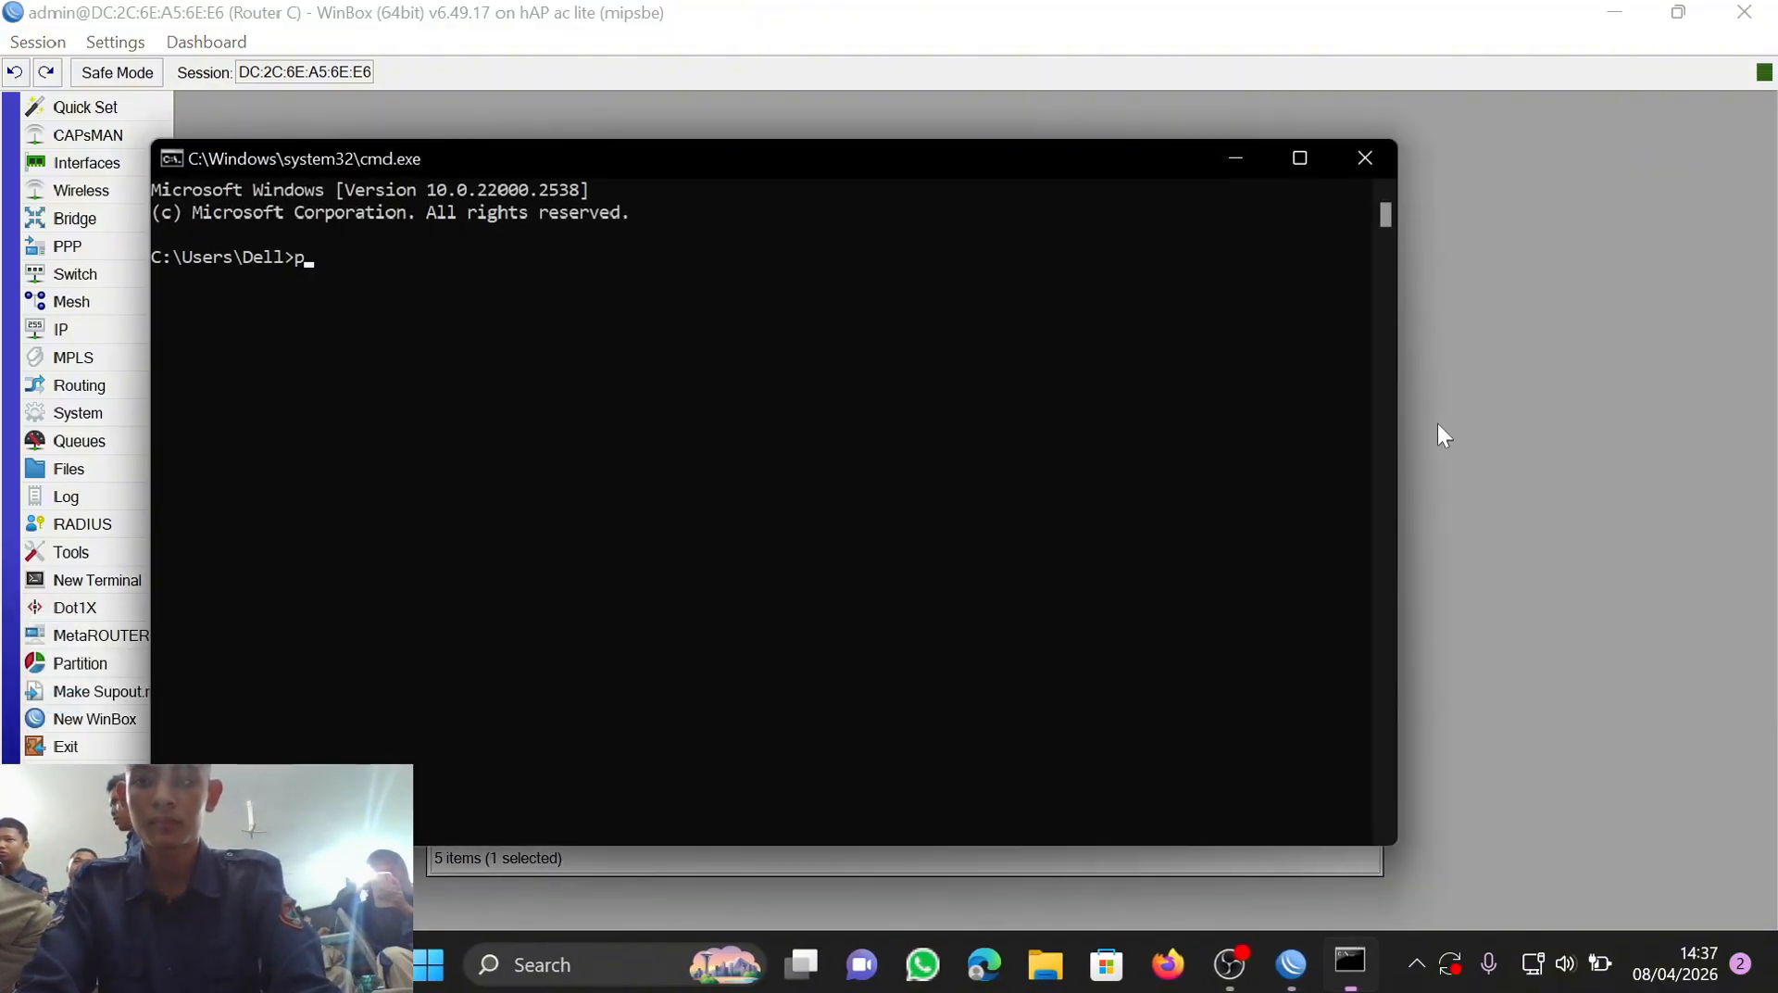
{"action": "type", "text": "ping"}
{"action": "key", "text": "BackSpace"}
{"action": "key", "text": "BackSpace"}
{"action": "key", "text": "BackSpace"}
{"action": "key", "text": "BackSpace"}
{"action": "type", "text": "ipcon"}
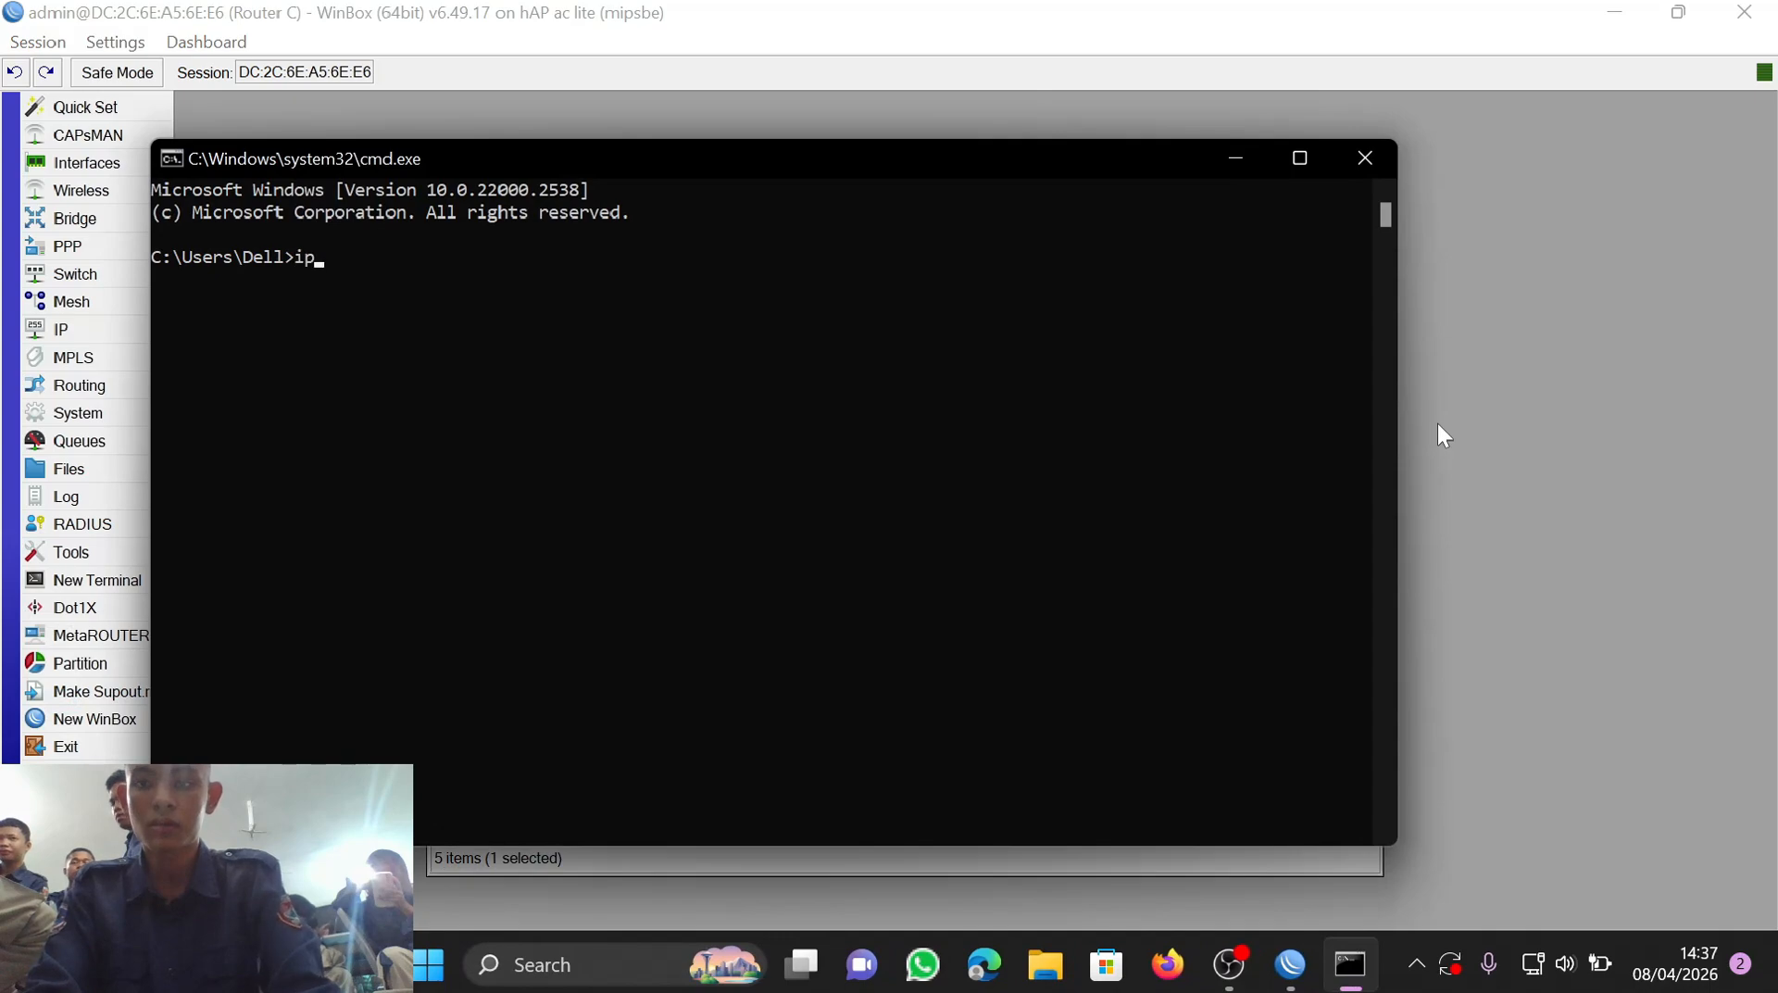
{"action": "type", "text": "fig"}
{"action": "key", "text": "Return"}
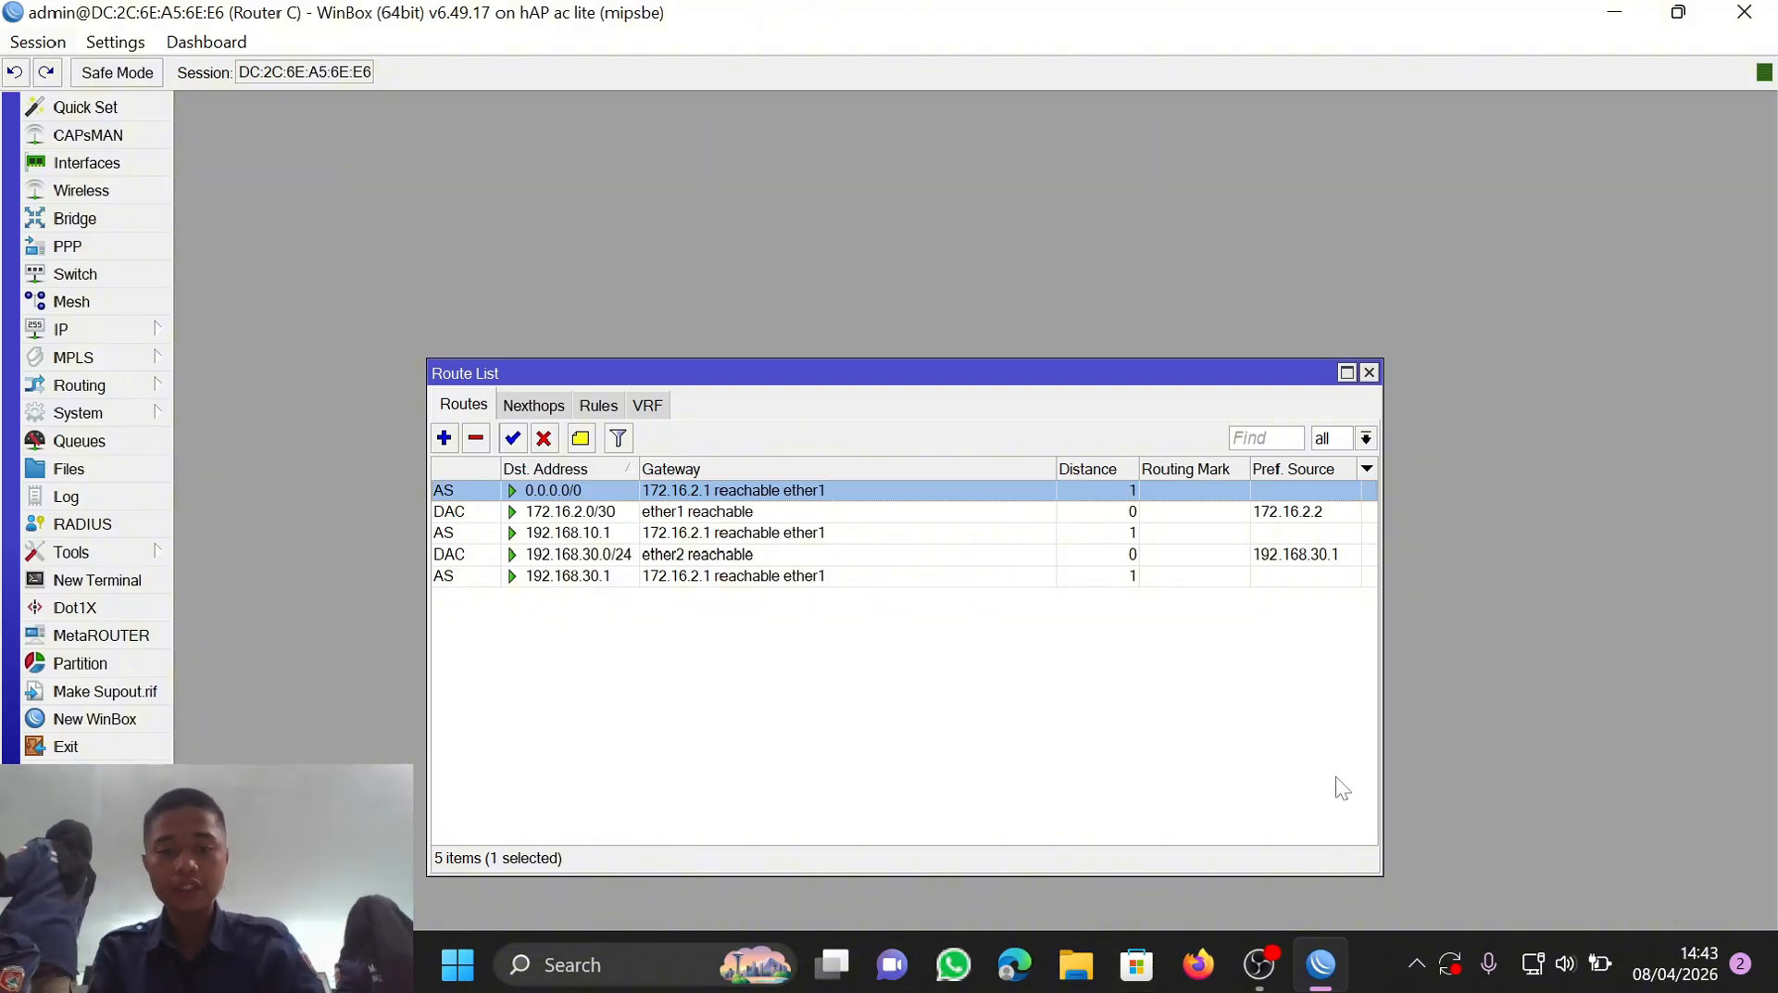
Step: Open Command Prompt again and run ipconfig, examining the Ethernet adapter's IPv4 address, subnet mask and default gateway
{"action": "left_click", "coordinate": [456, 964]}
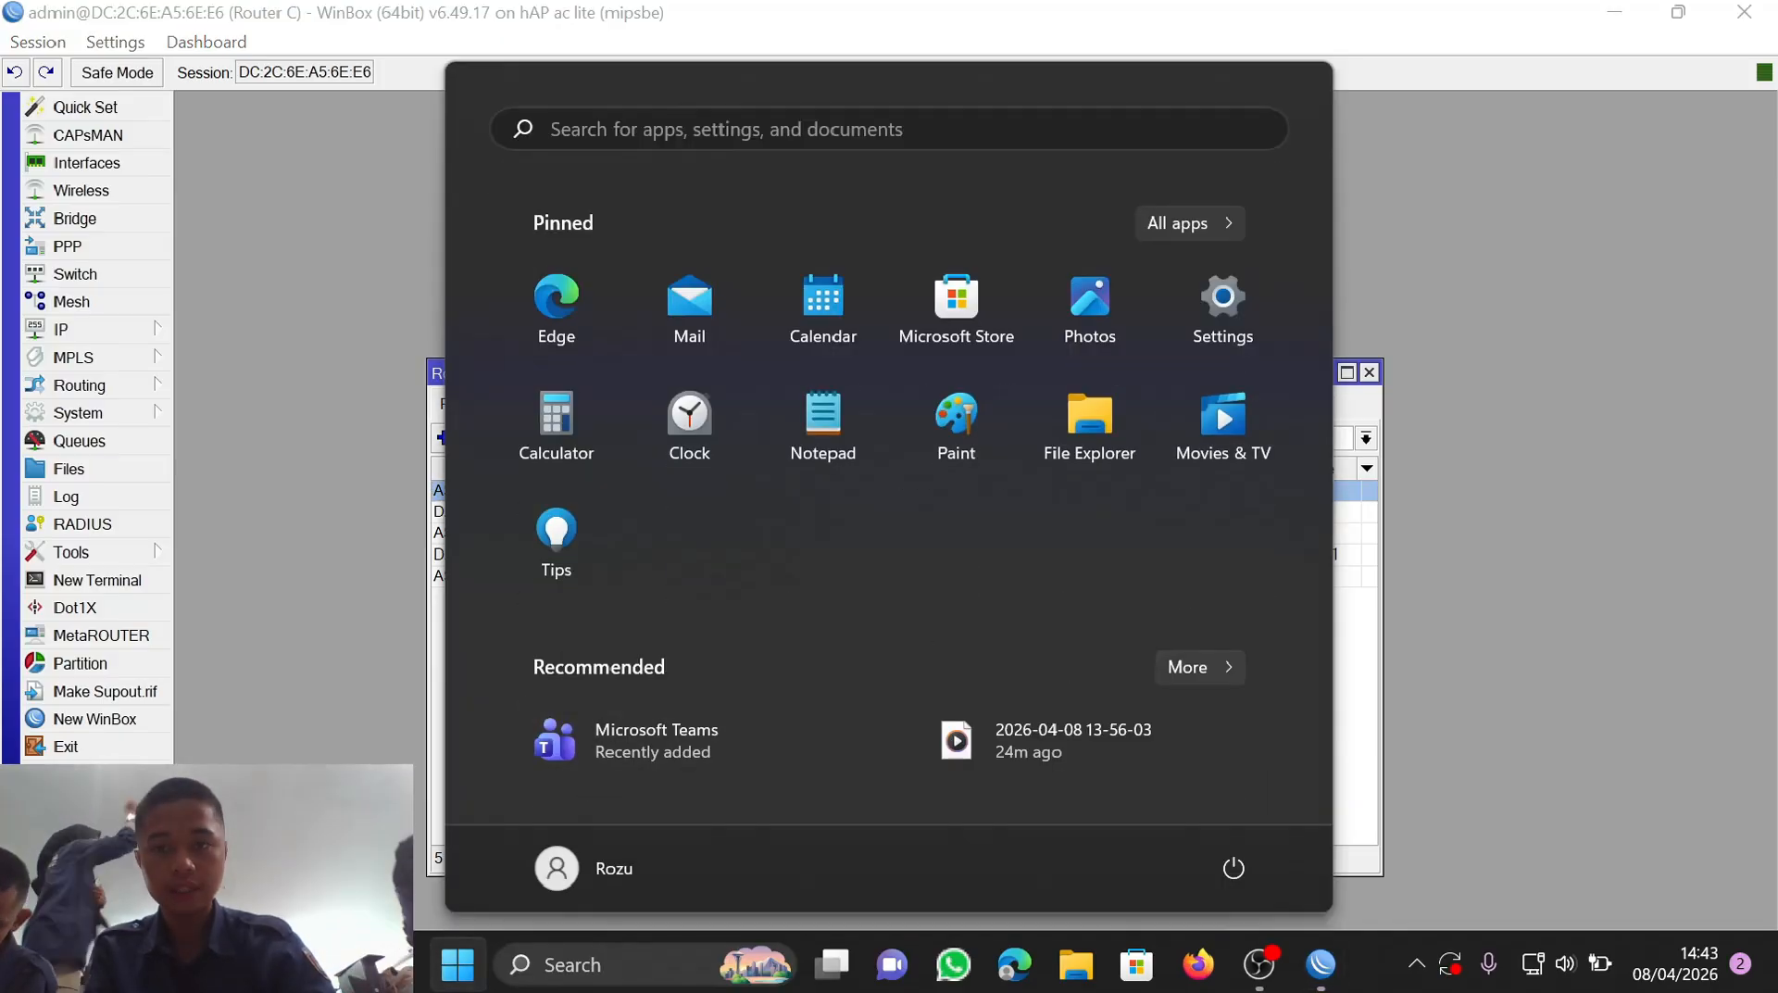
{"action": "left_click", "coordinate": [741, 129]}
{"action": "type", "text": "comm"}
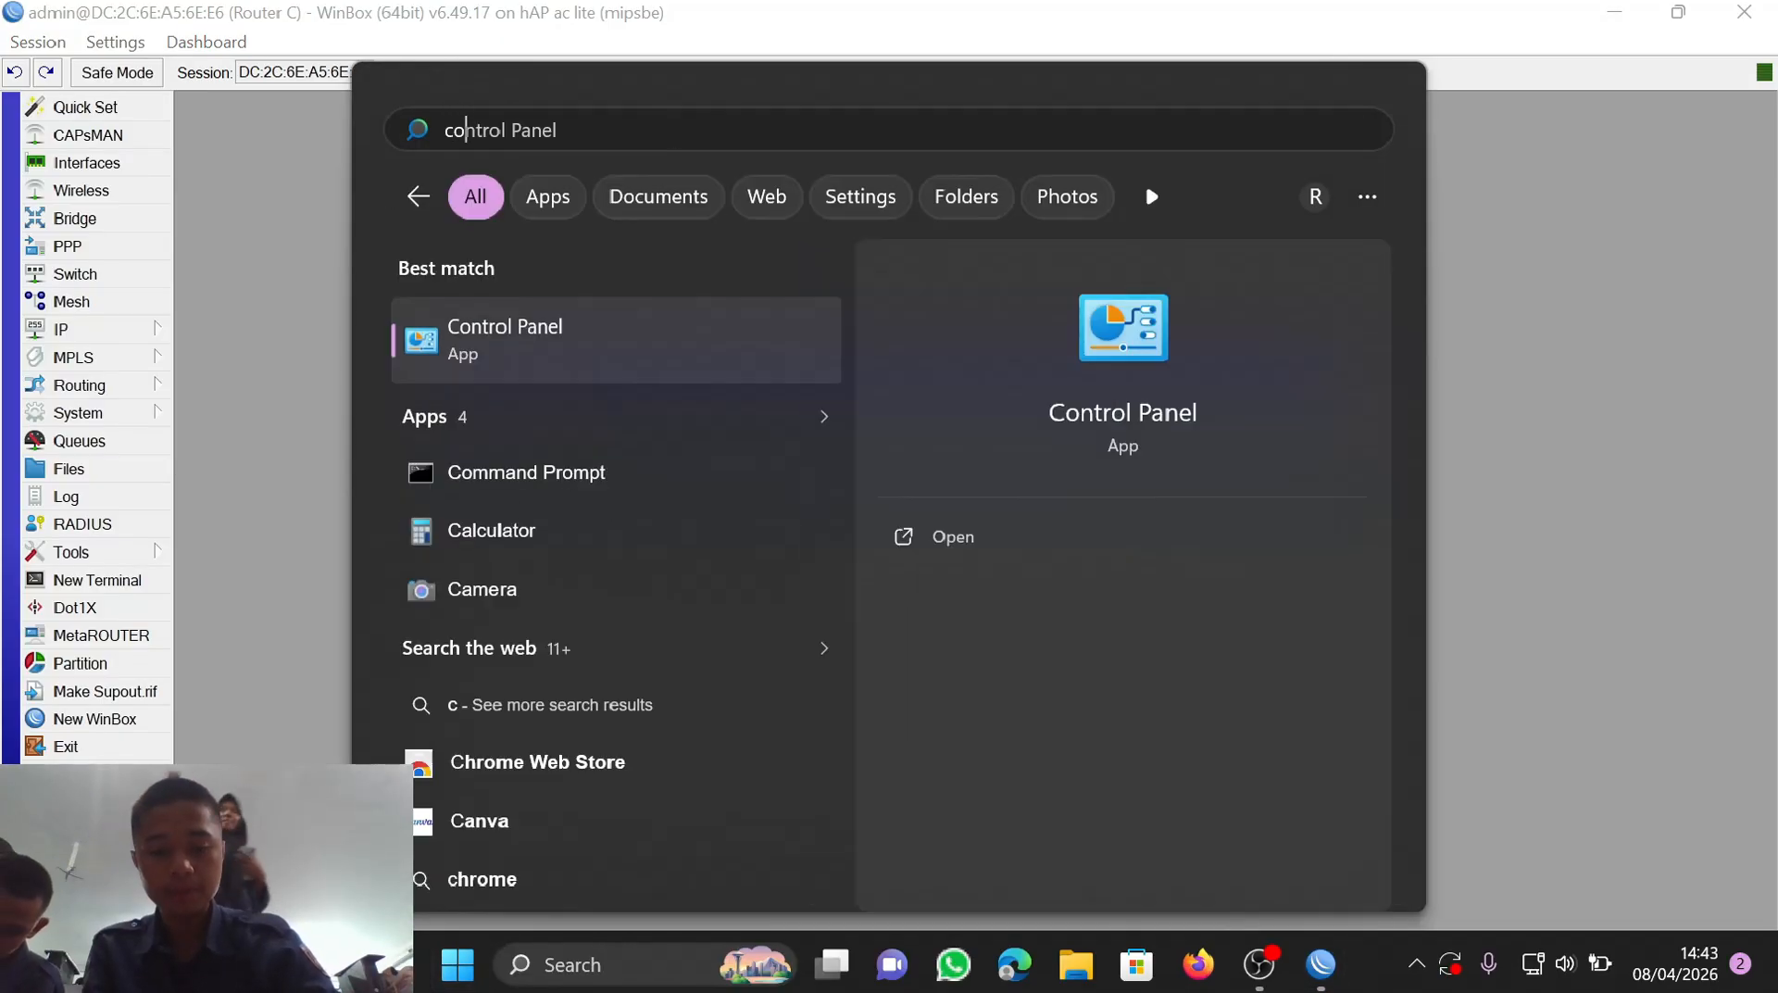
{"action": "left_click", "coordinate": [968, 535]}
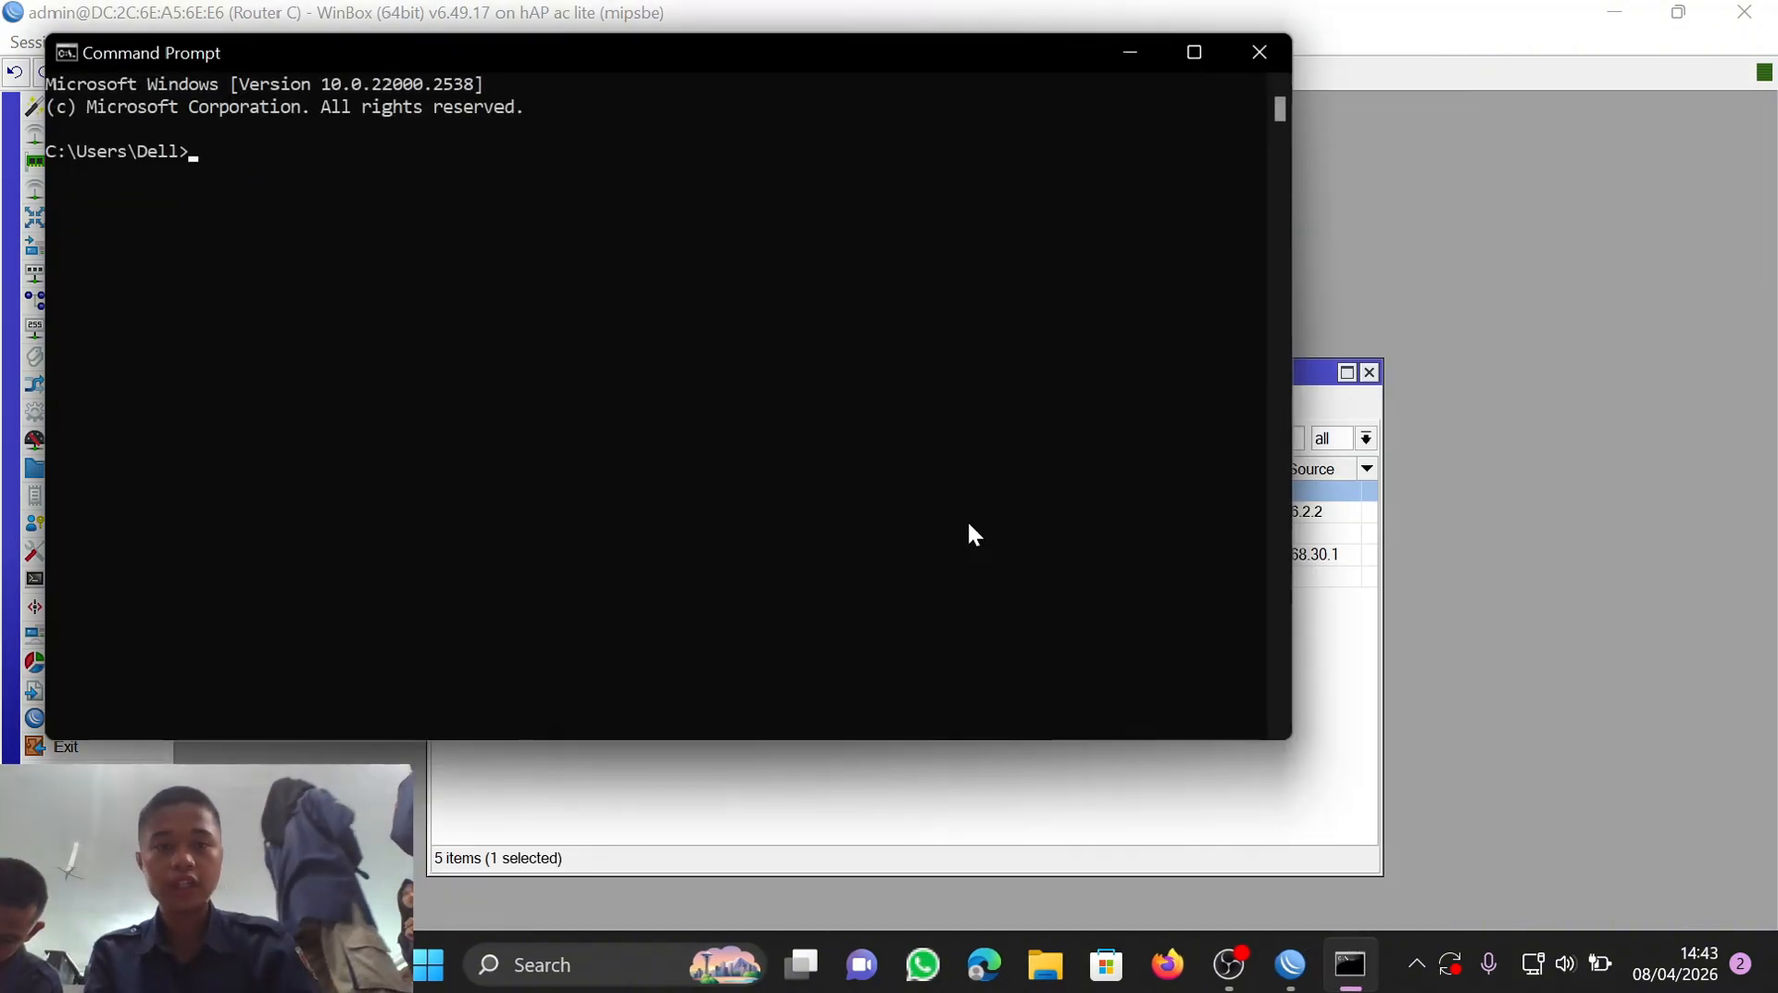
{"action": "type", "text": "i"}
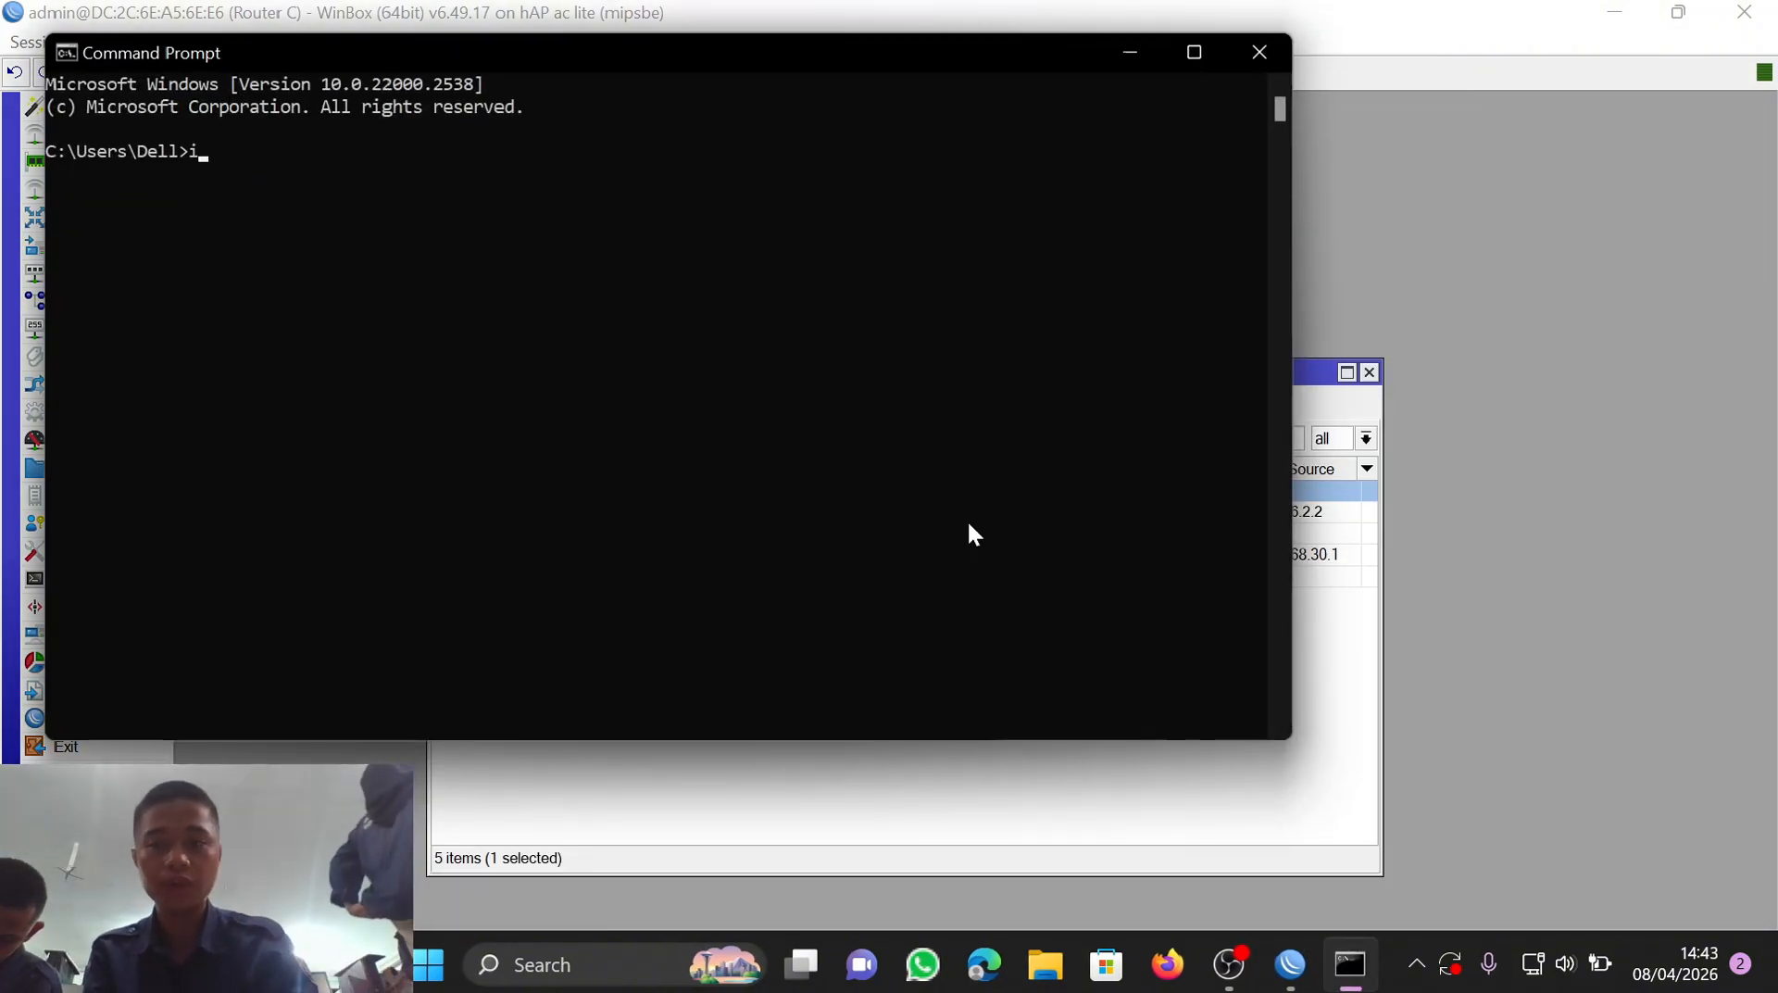
{"action": "type", "text": "pconfig"}
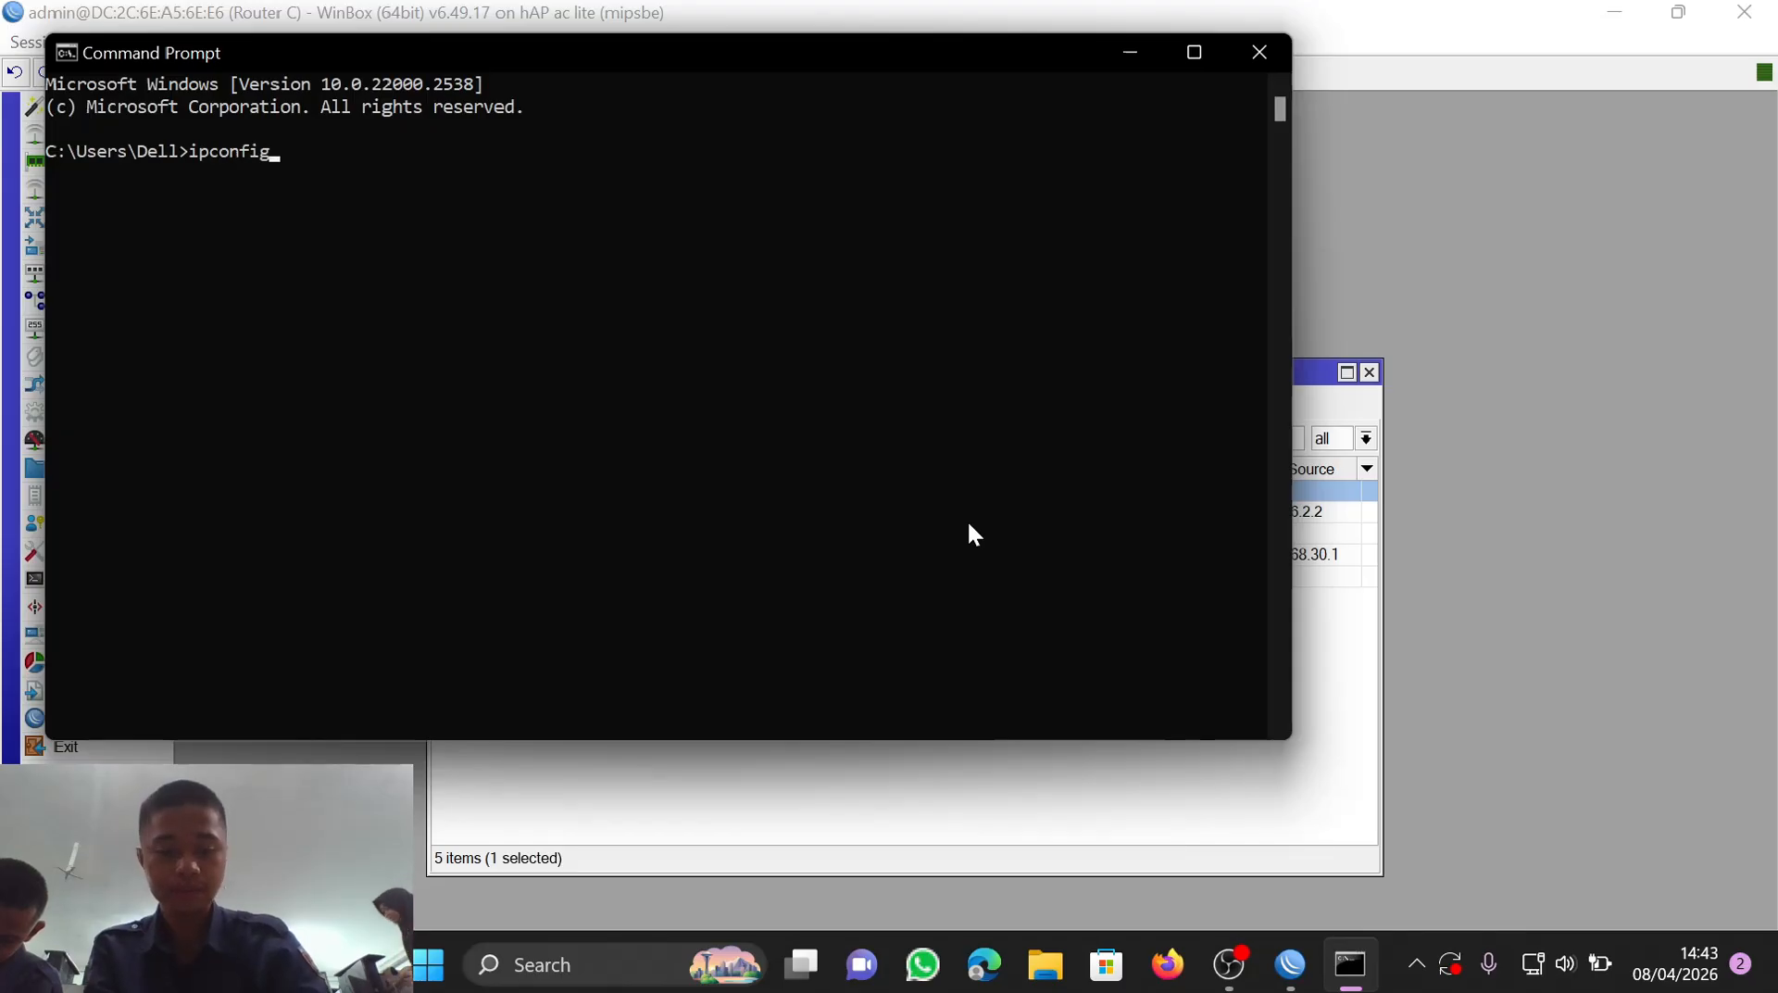
{"action": "key", "text": "Return"}
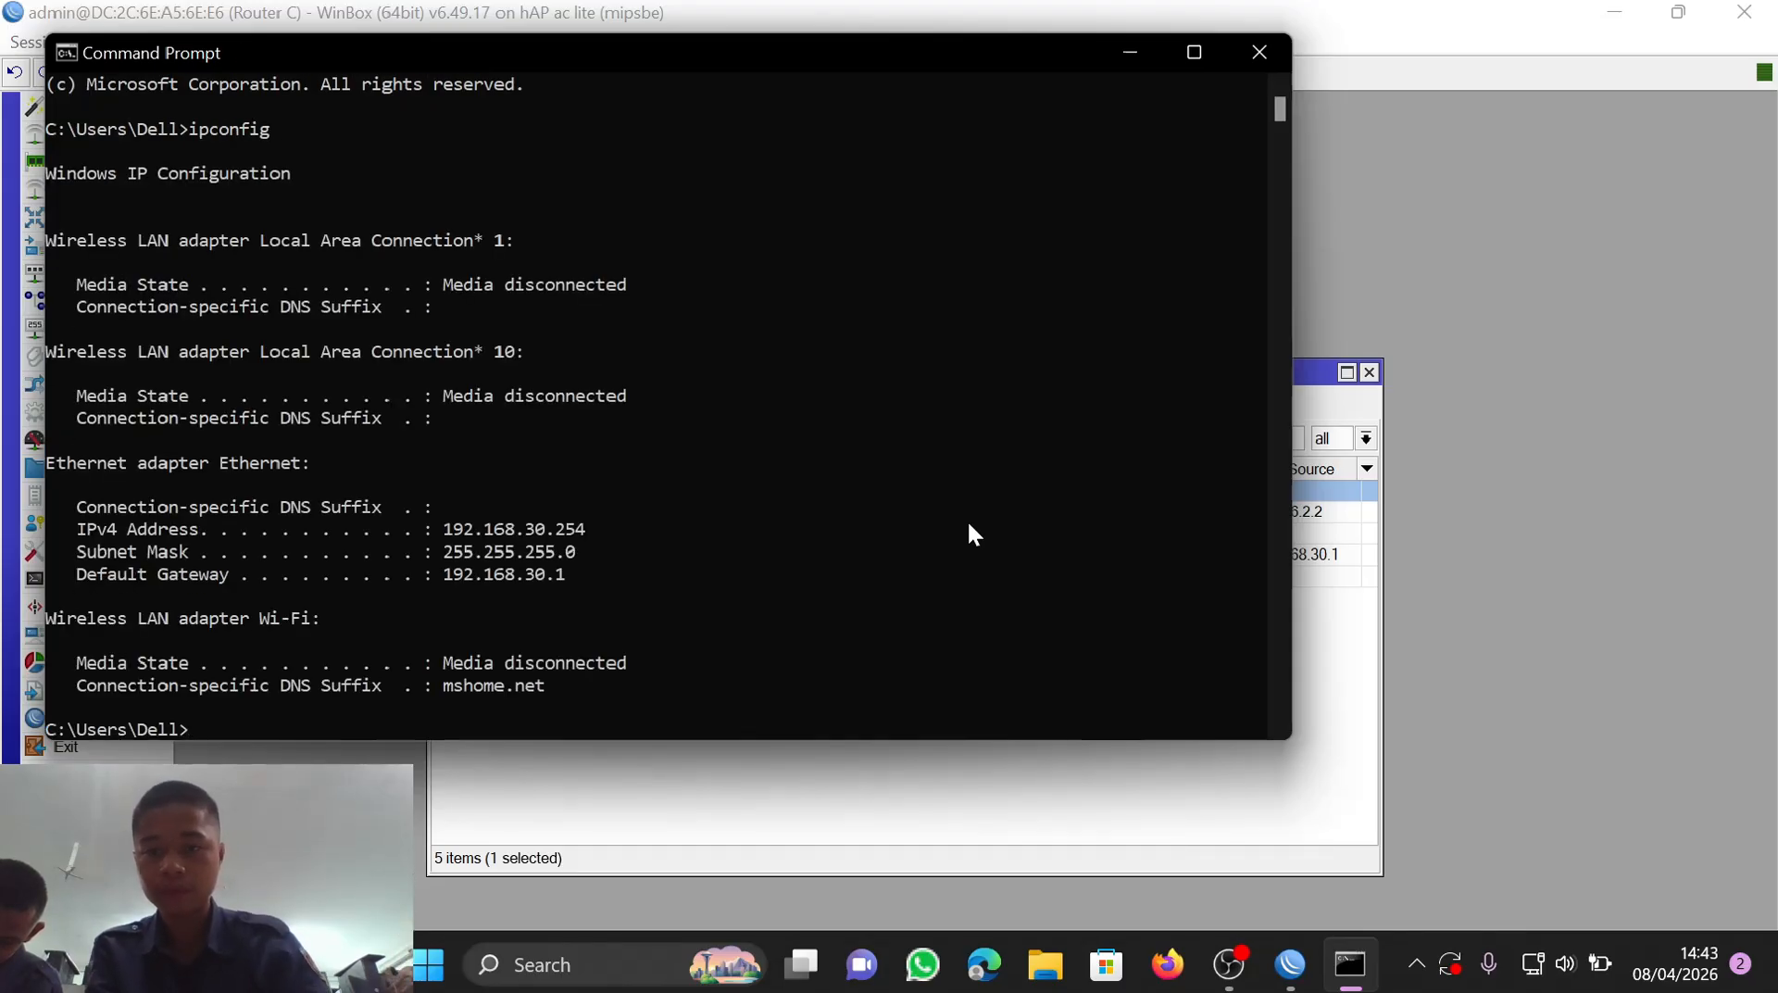
{"action": "scroll", "coordinate": [972, 535], "scroll_direction": "down", "scroll_amount": 3}
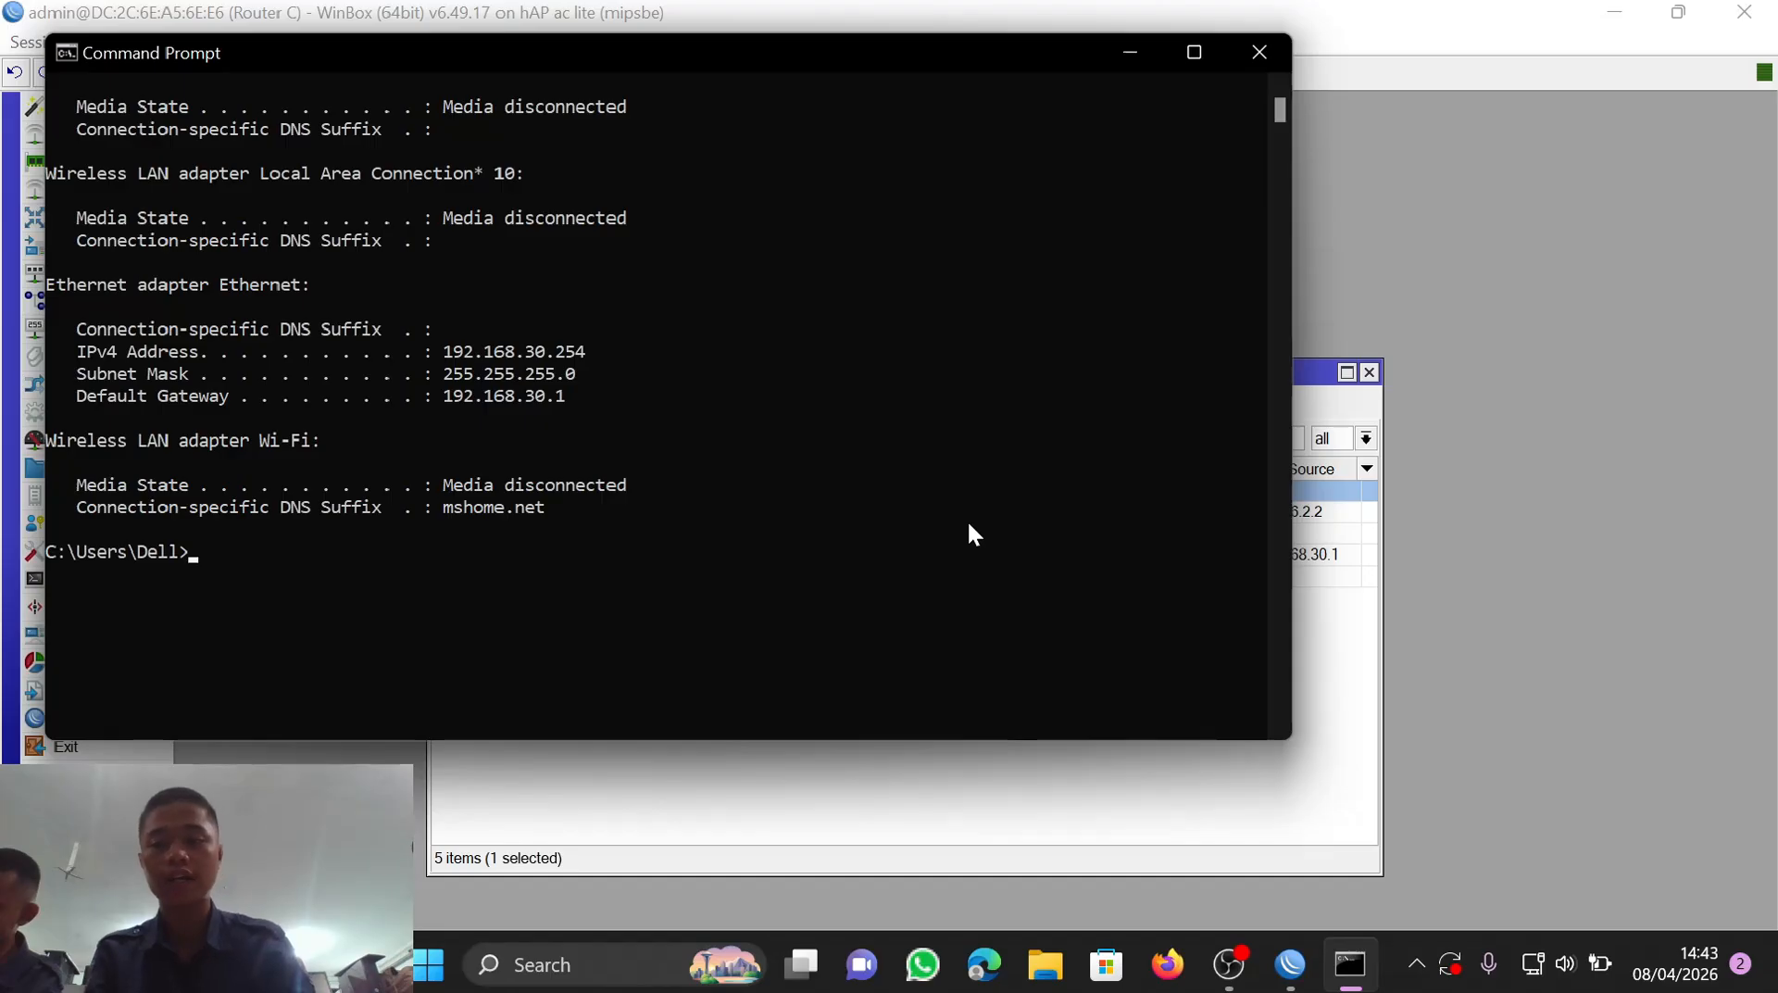
Step: Ping 192.168.20.253 to test connectivity from this PC to the other router's network
{"action": "type", "text": "ping"}
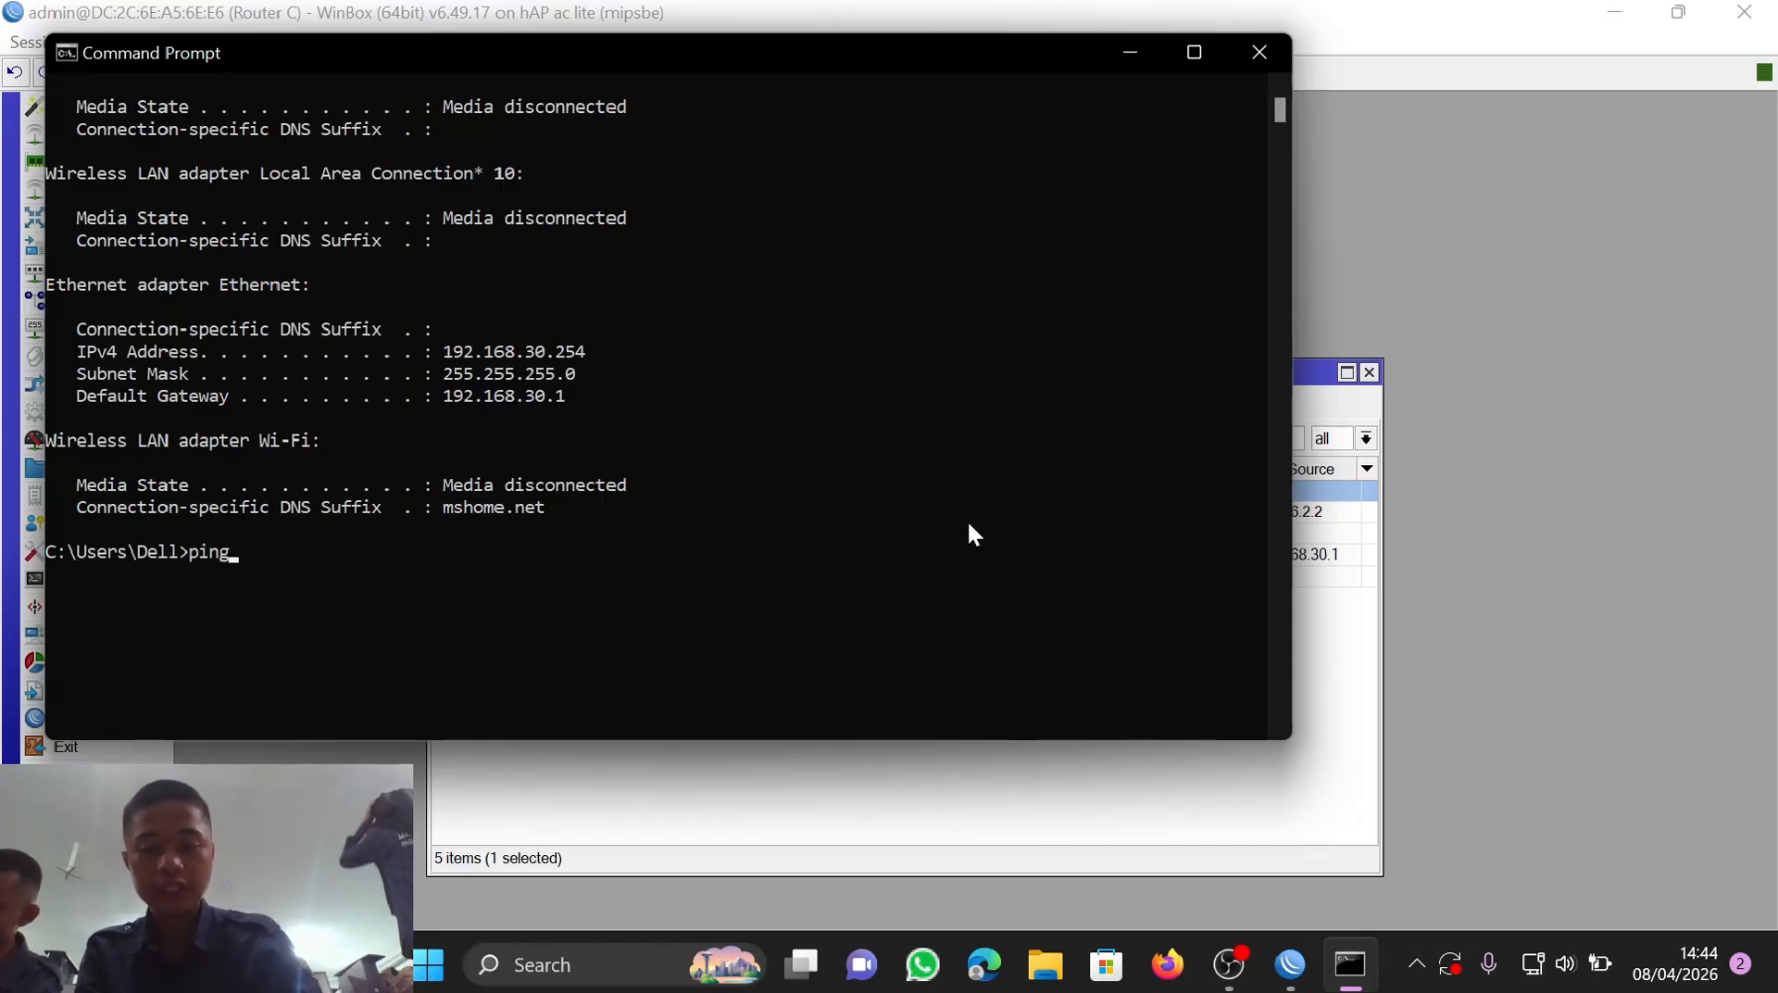
{"action": "type", "text": " 19"}
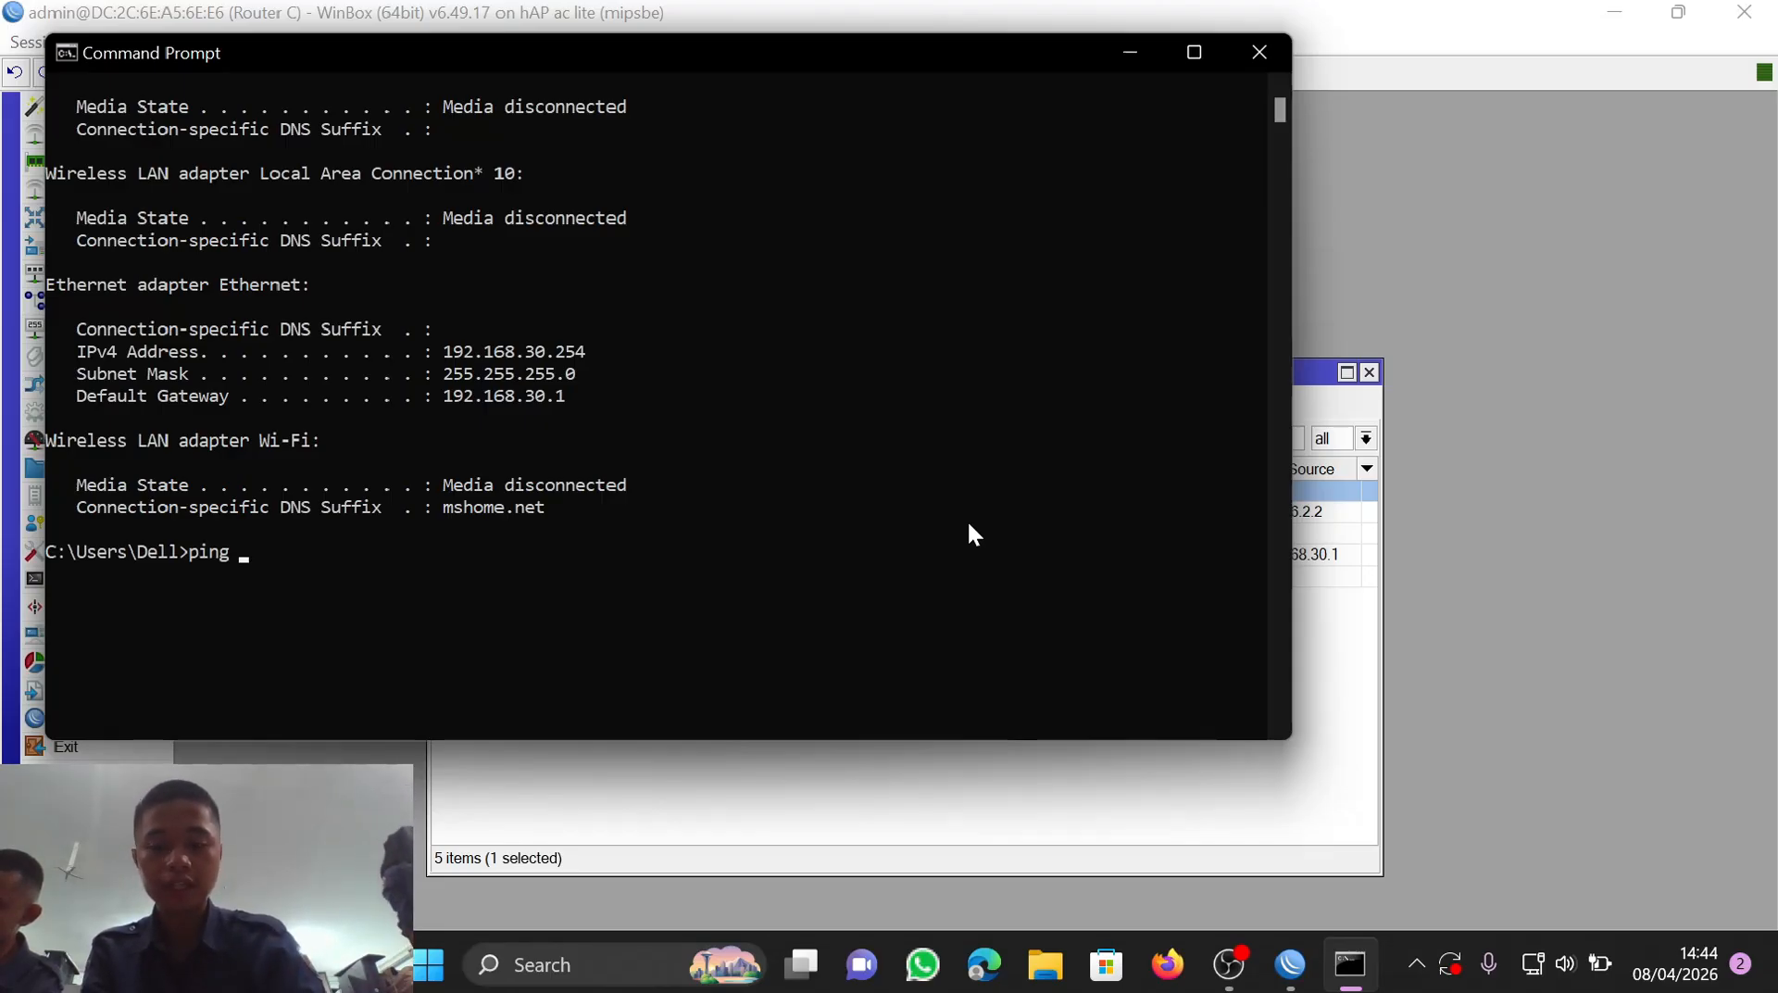
{"action": "type", "text": "2.16"}
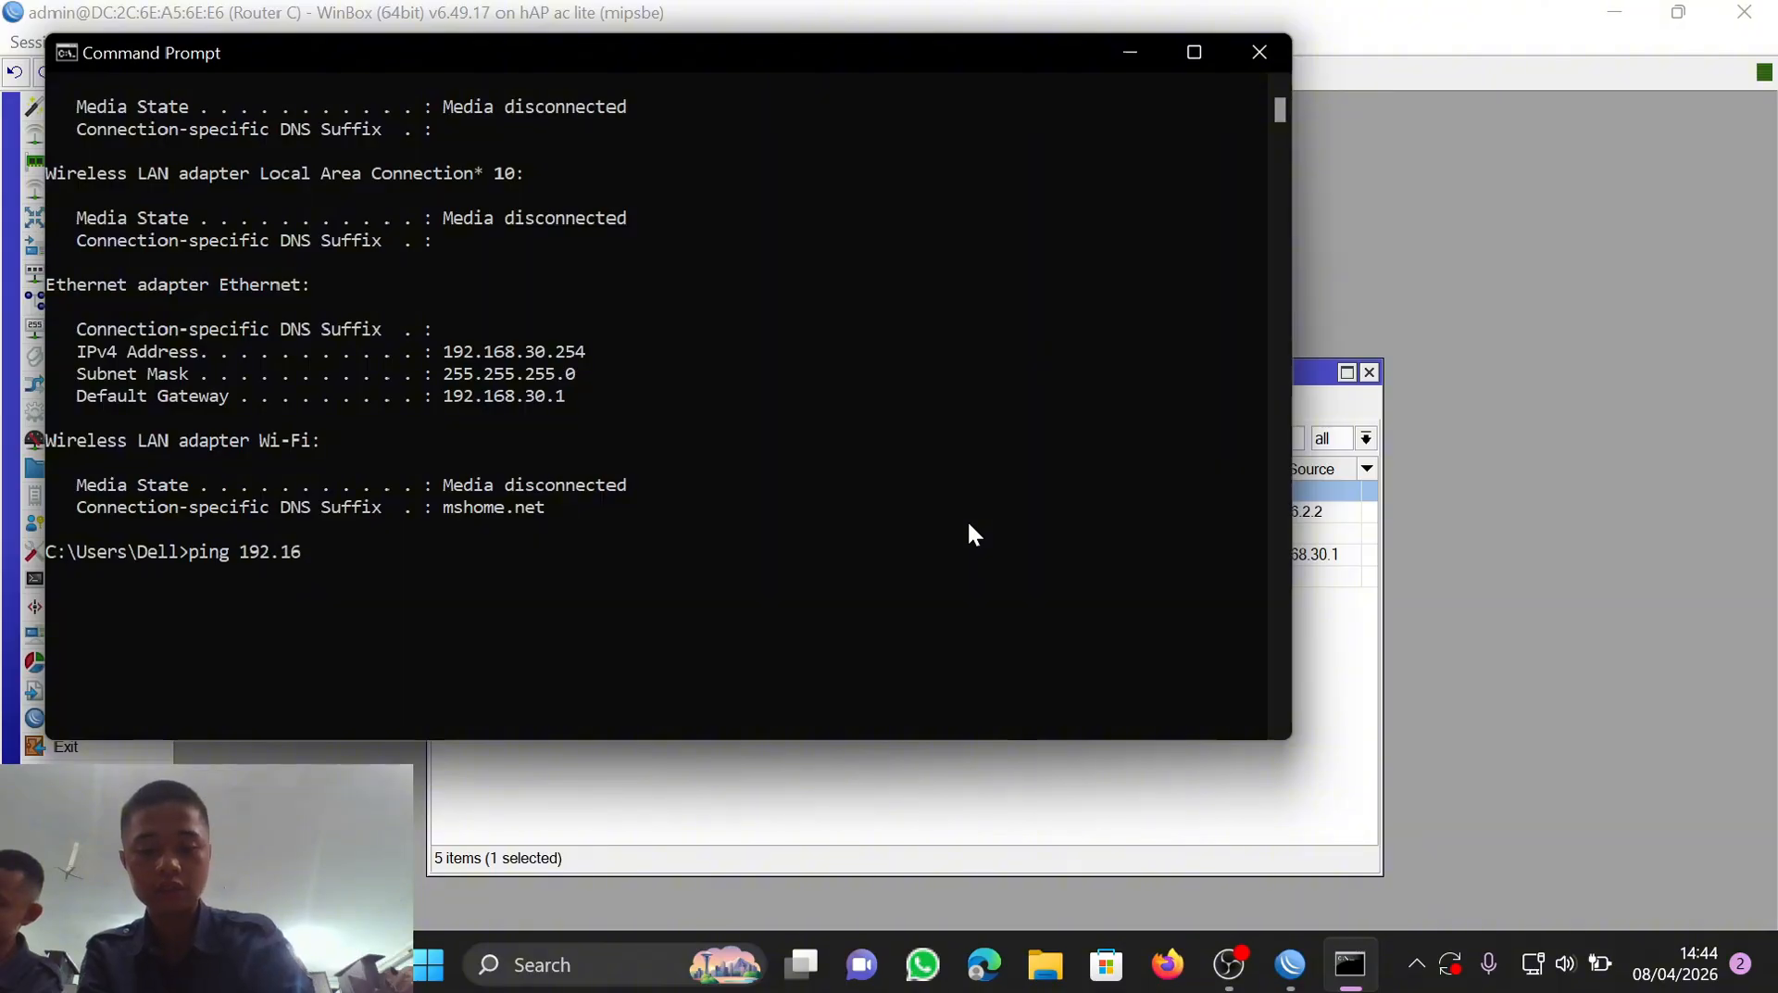
{"action": "type", "text": "8."}
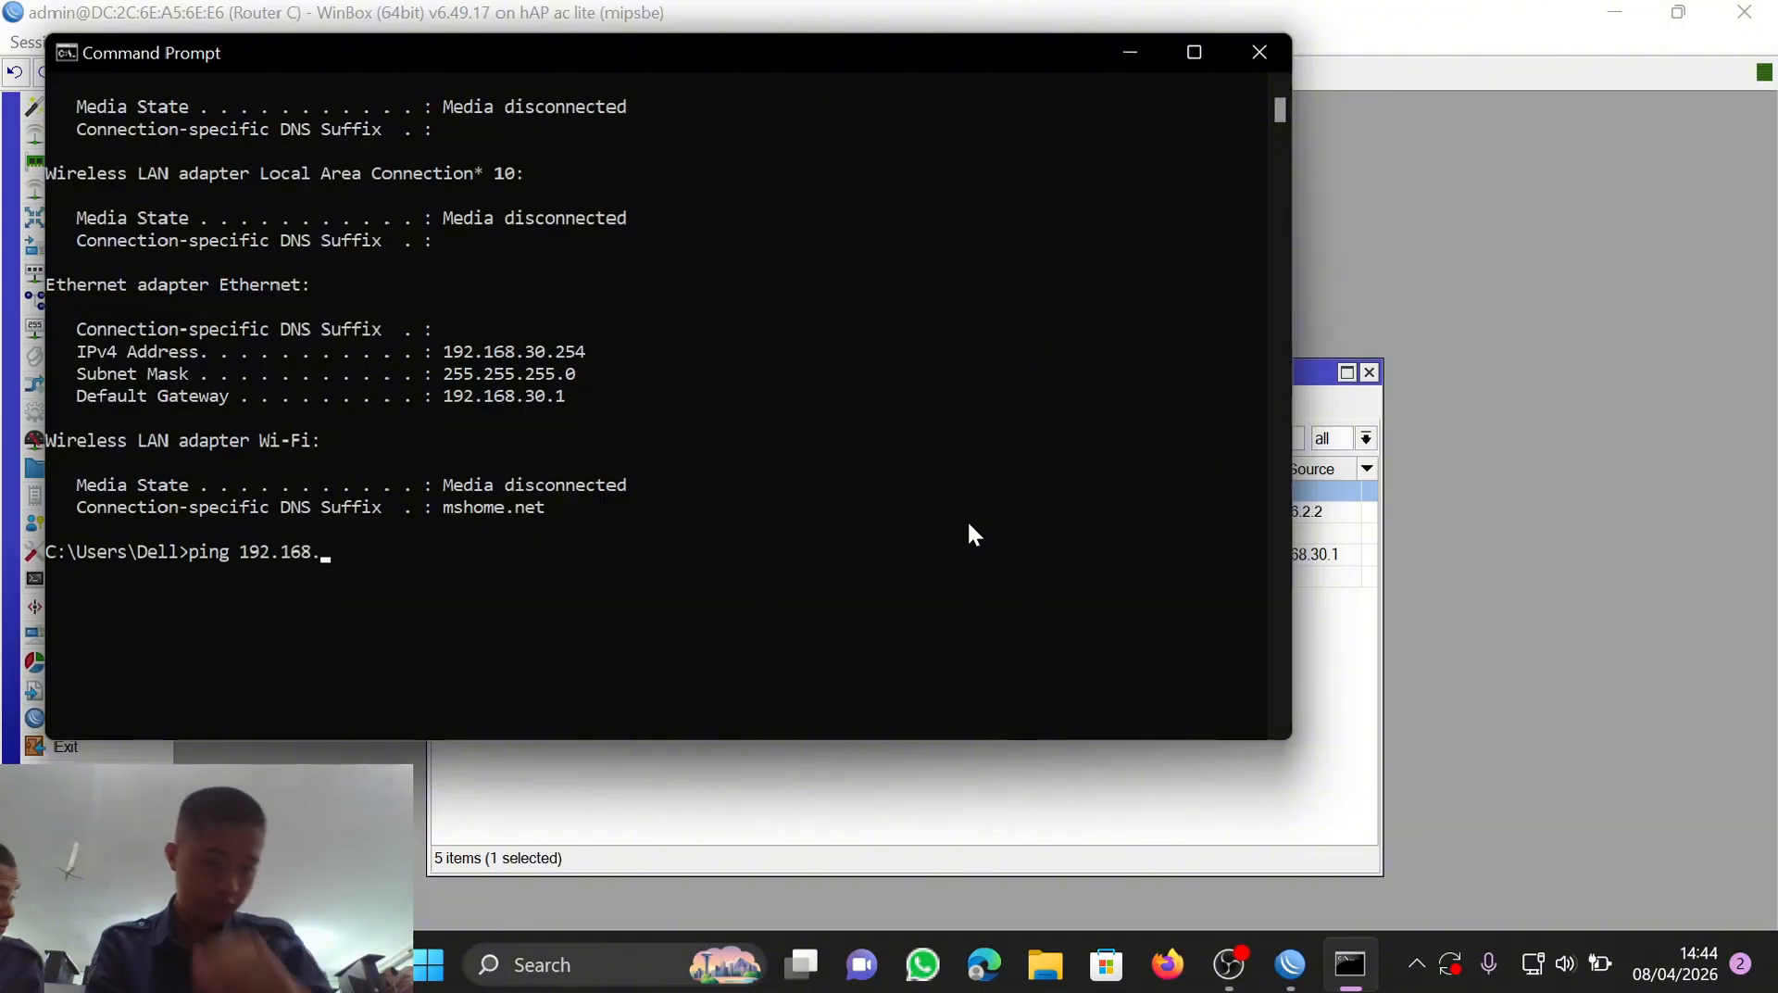
{"action": "type", "text": "20."}
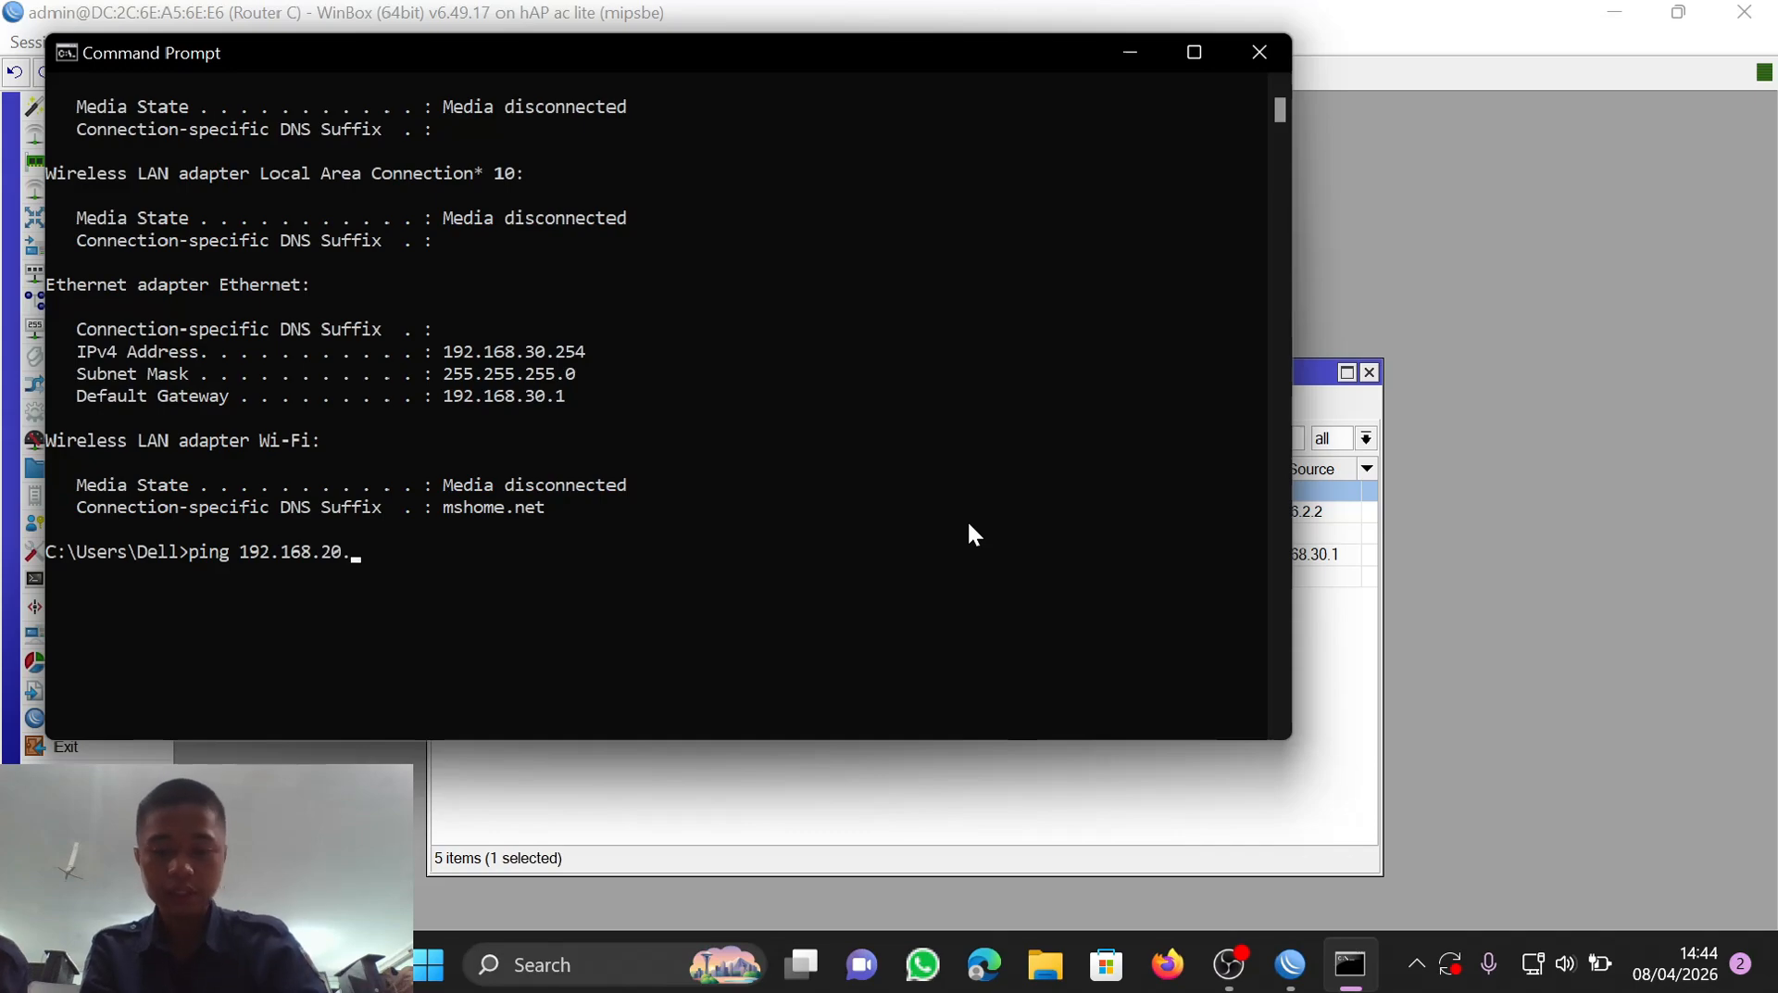
{"action": "type", "text": "253"}
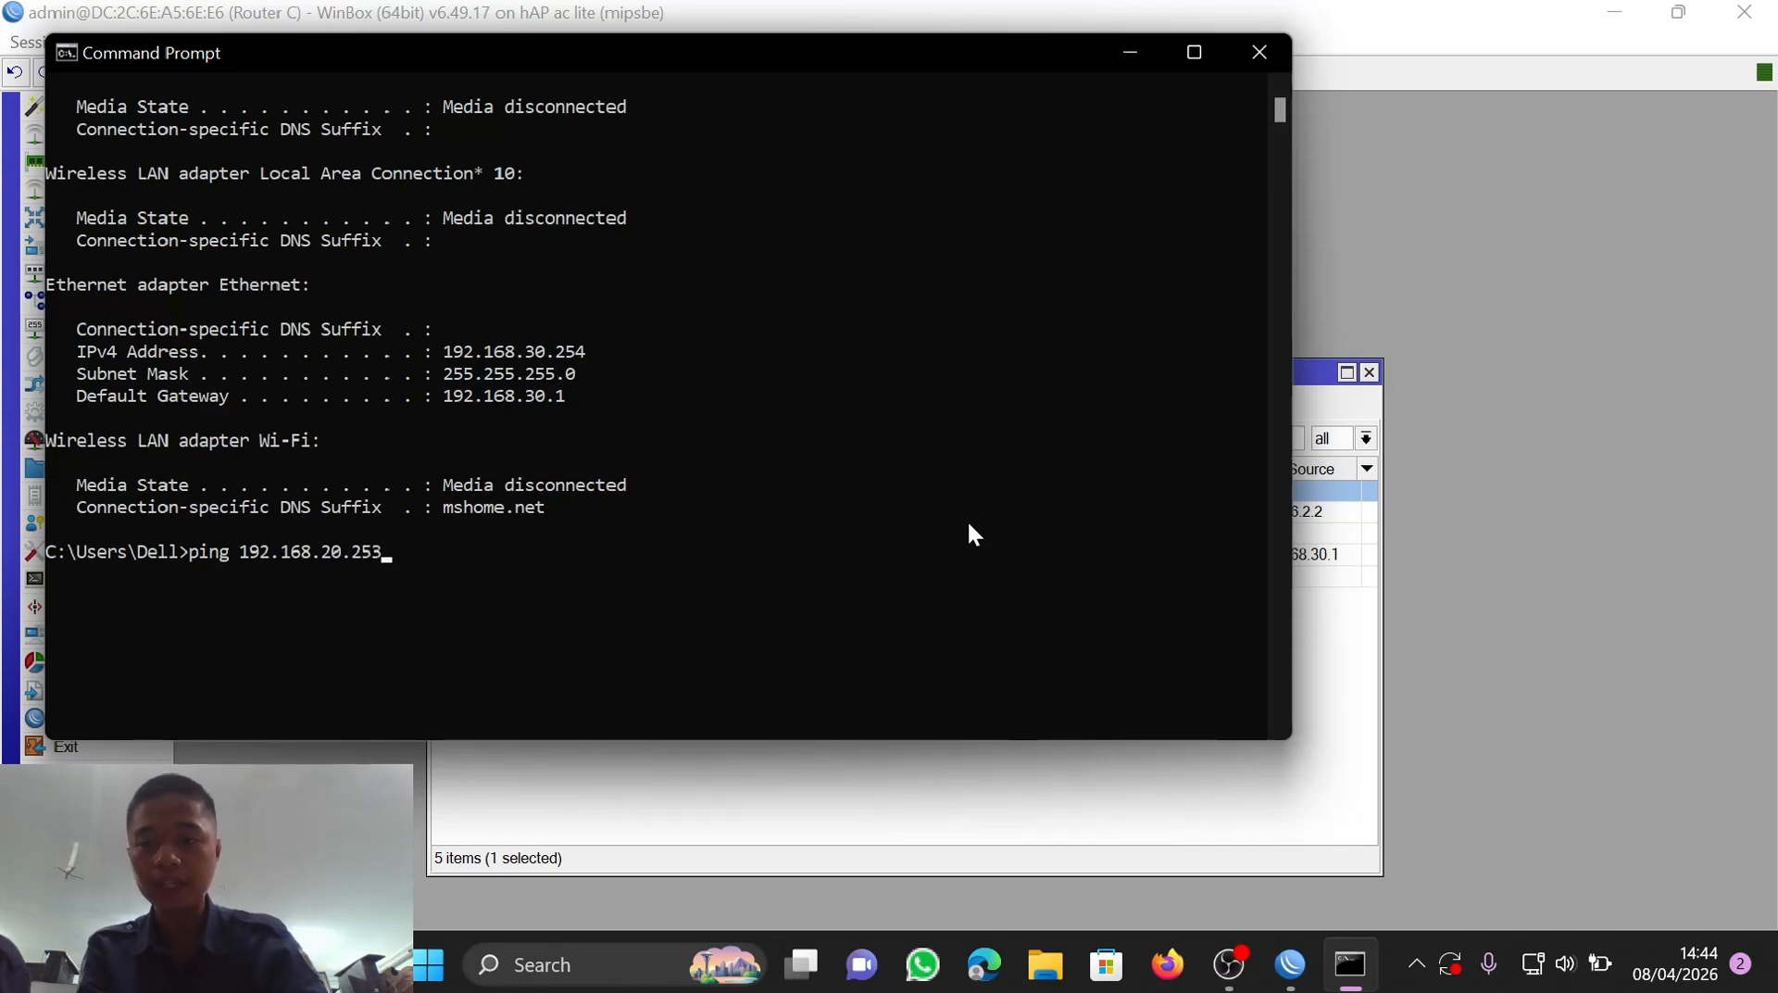
{"action": "key", "text": "Return"}
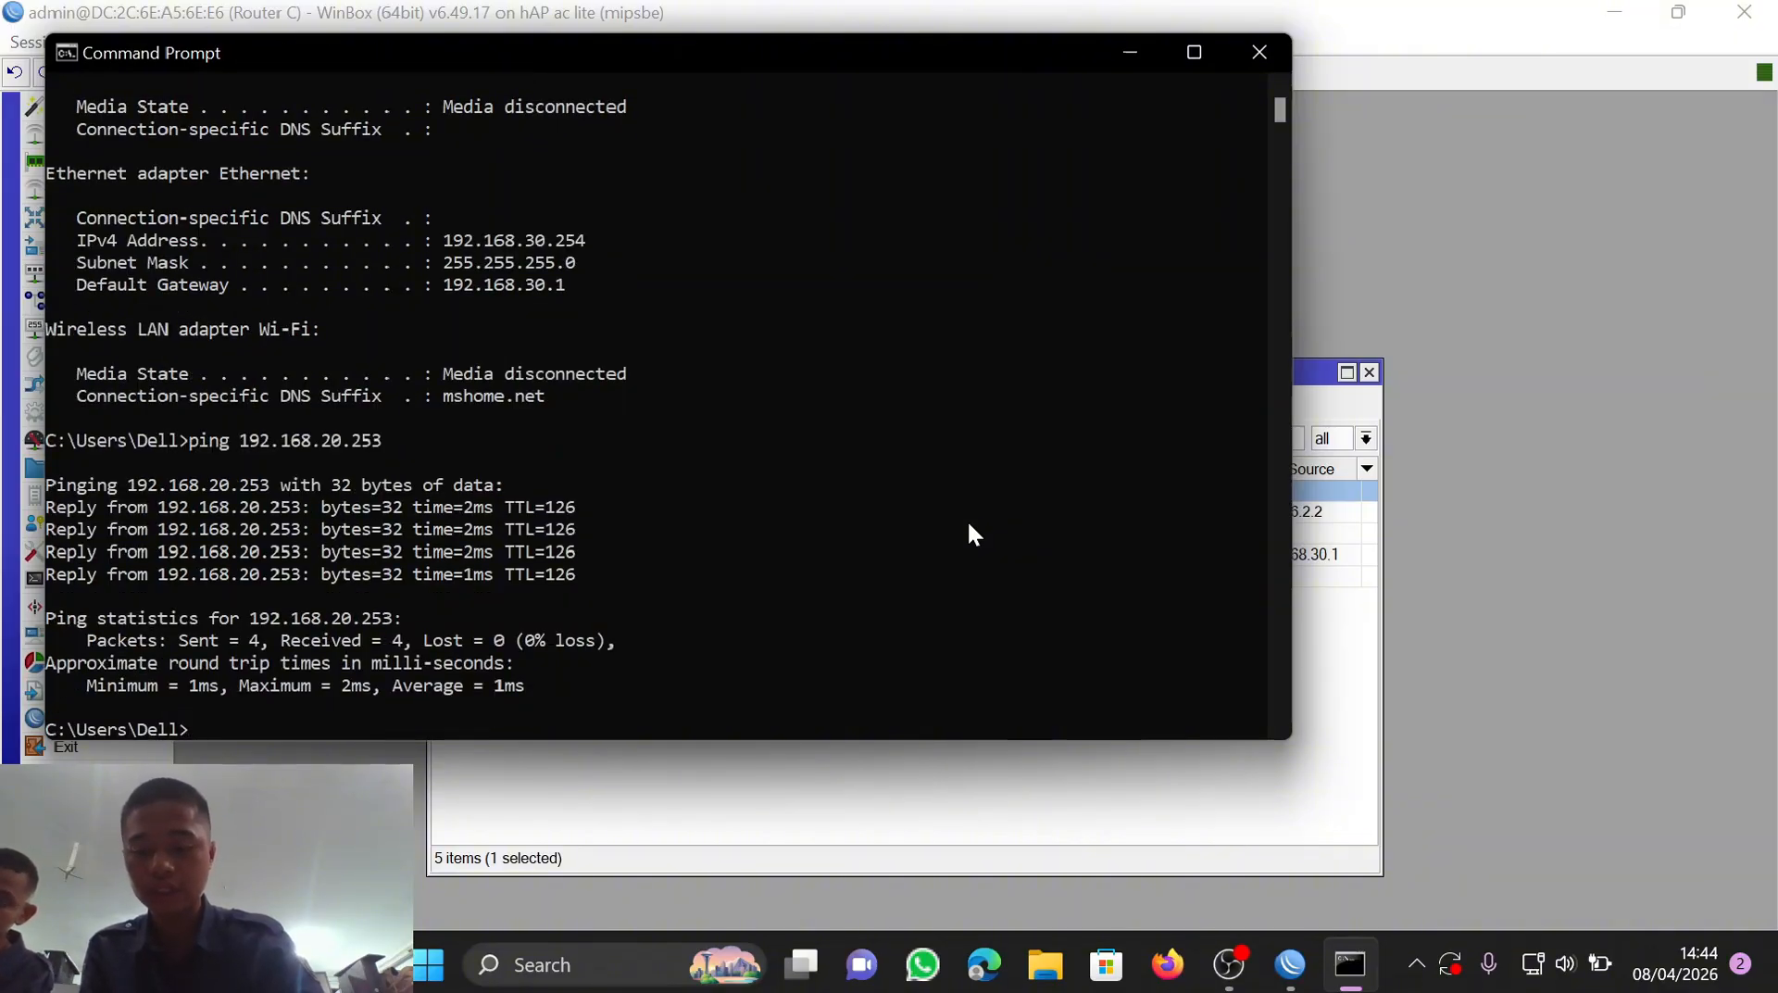
{"action": "key", "text": "Return"}
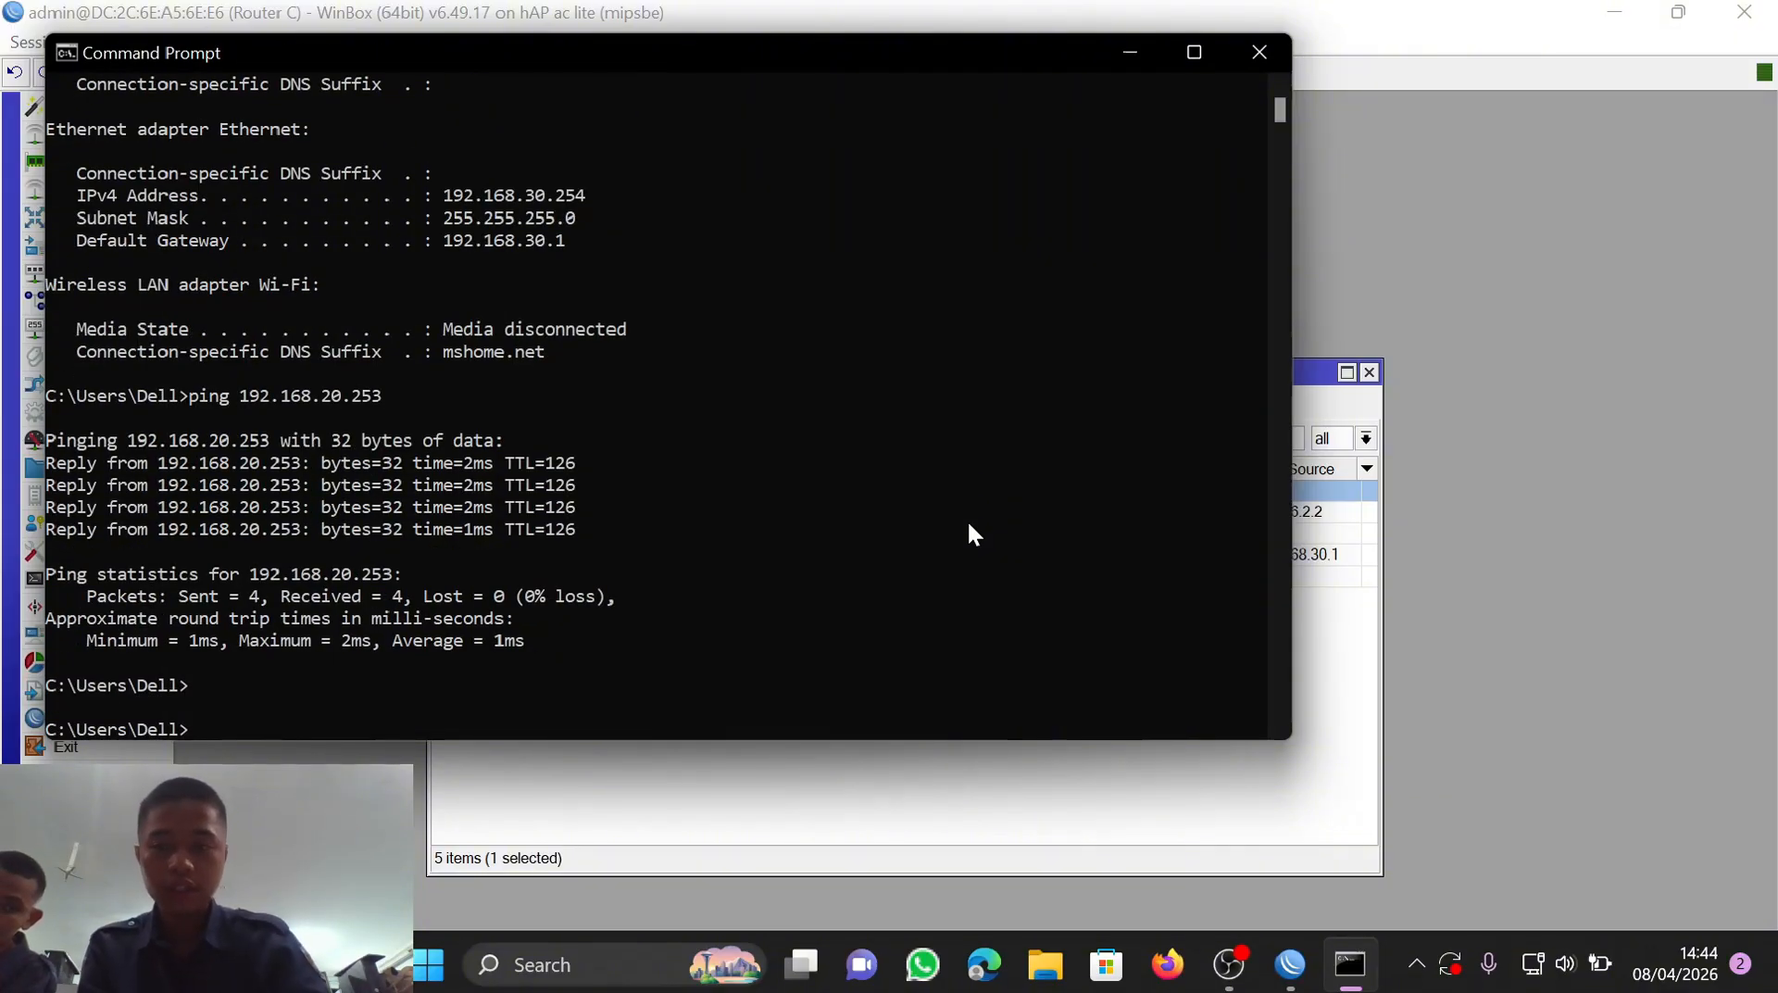
Step: Ping 192.168.10.253 to test connectivity from Router C's PC to the 192.168.10.x network
{"action": "type", "text": "pin"}
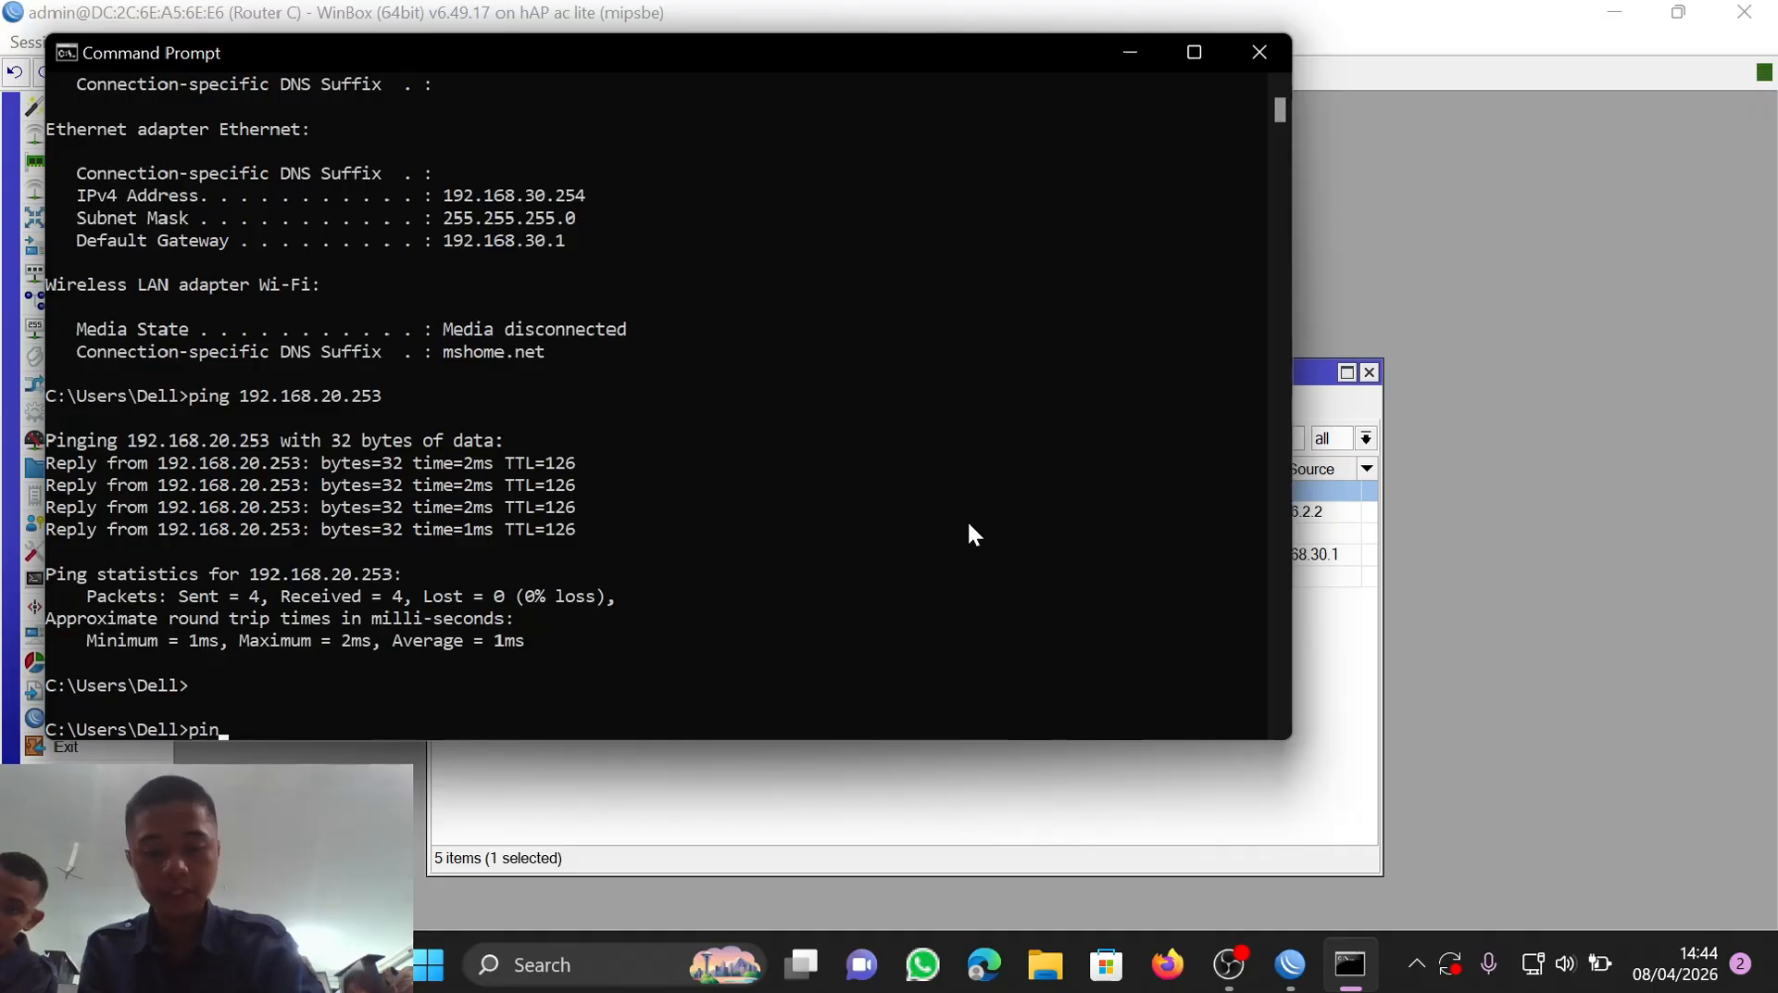
{"action": "type", "text": "g 192"}
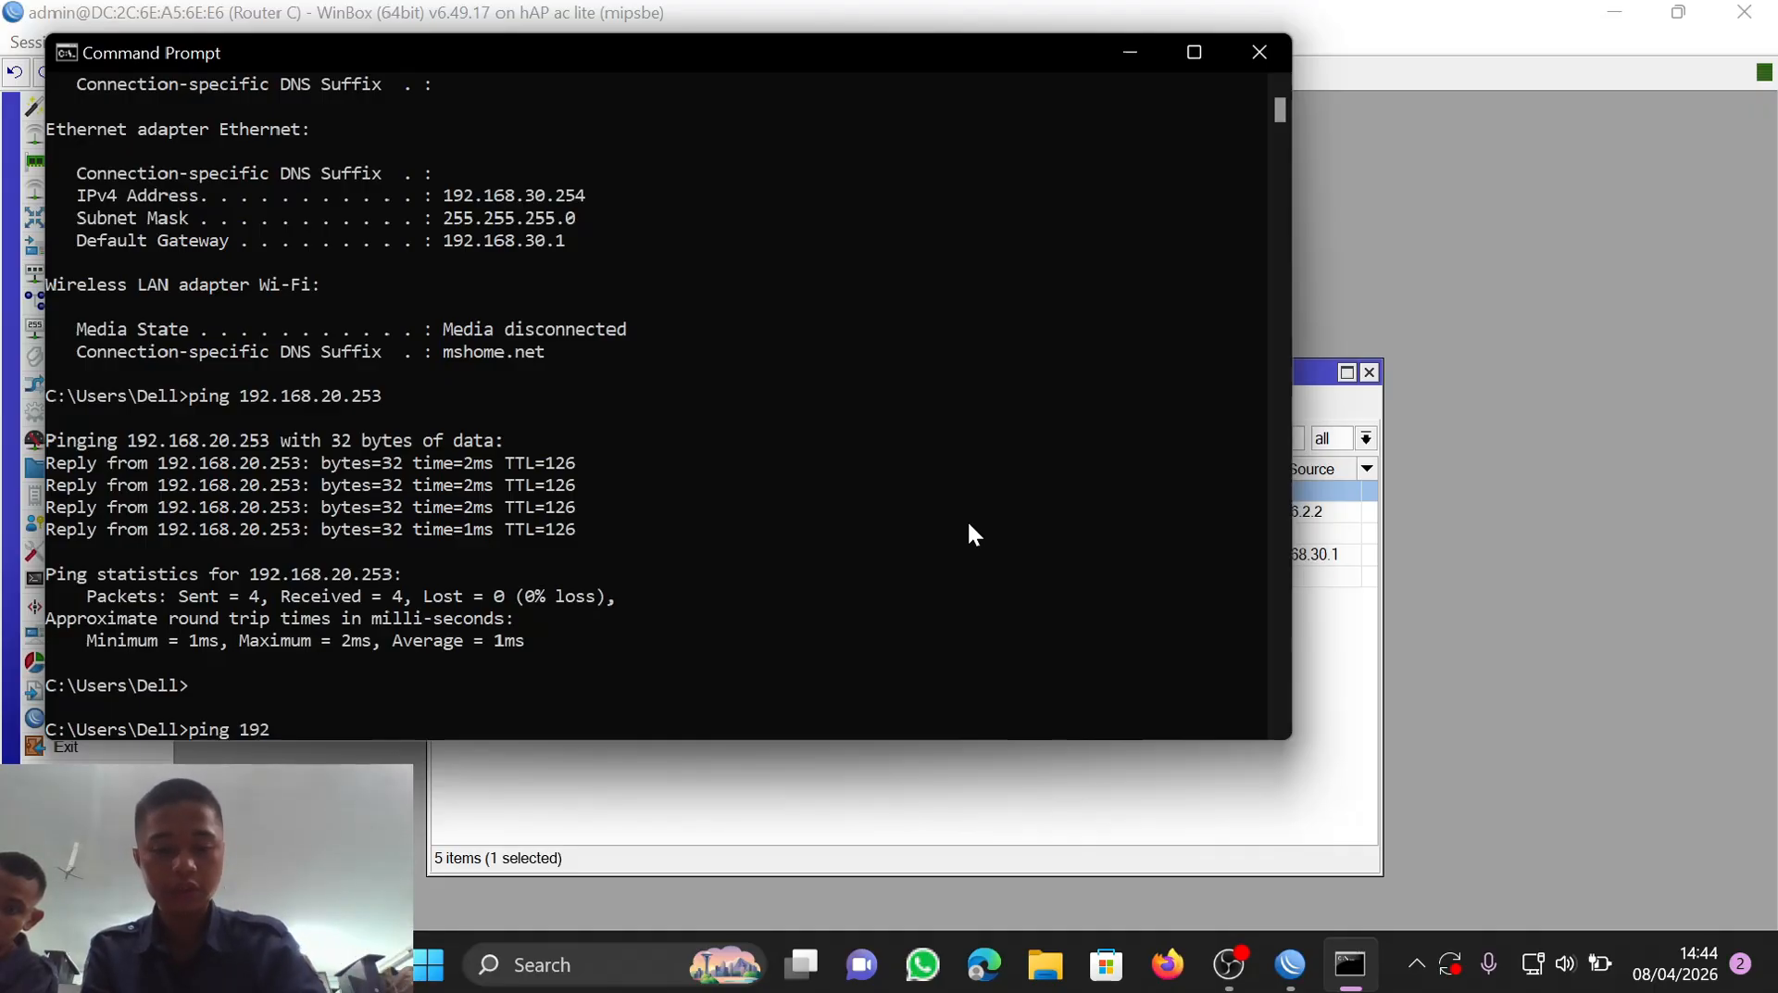
{"action": "type", "text": ".168"}
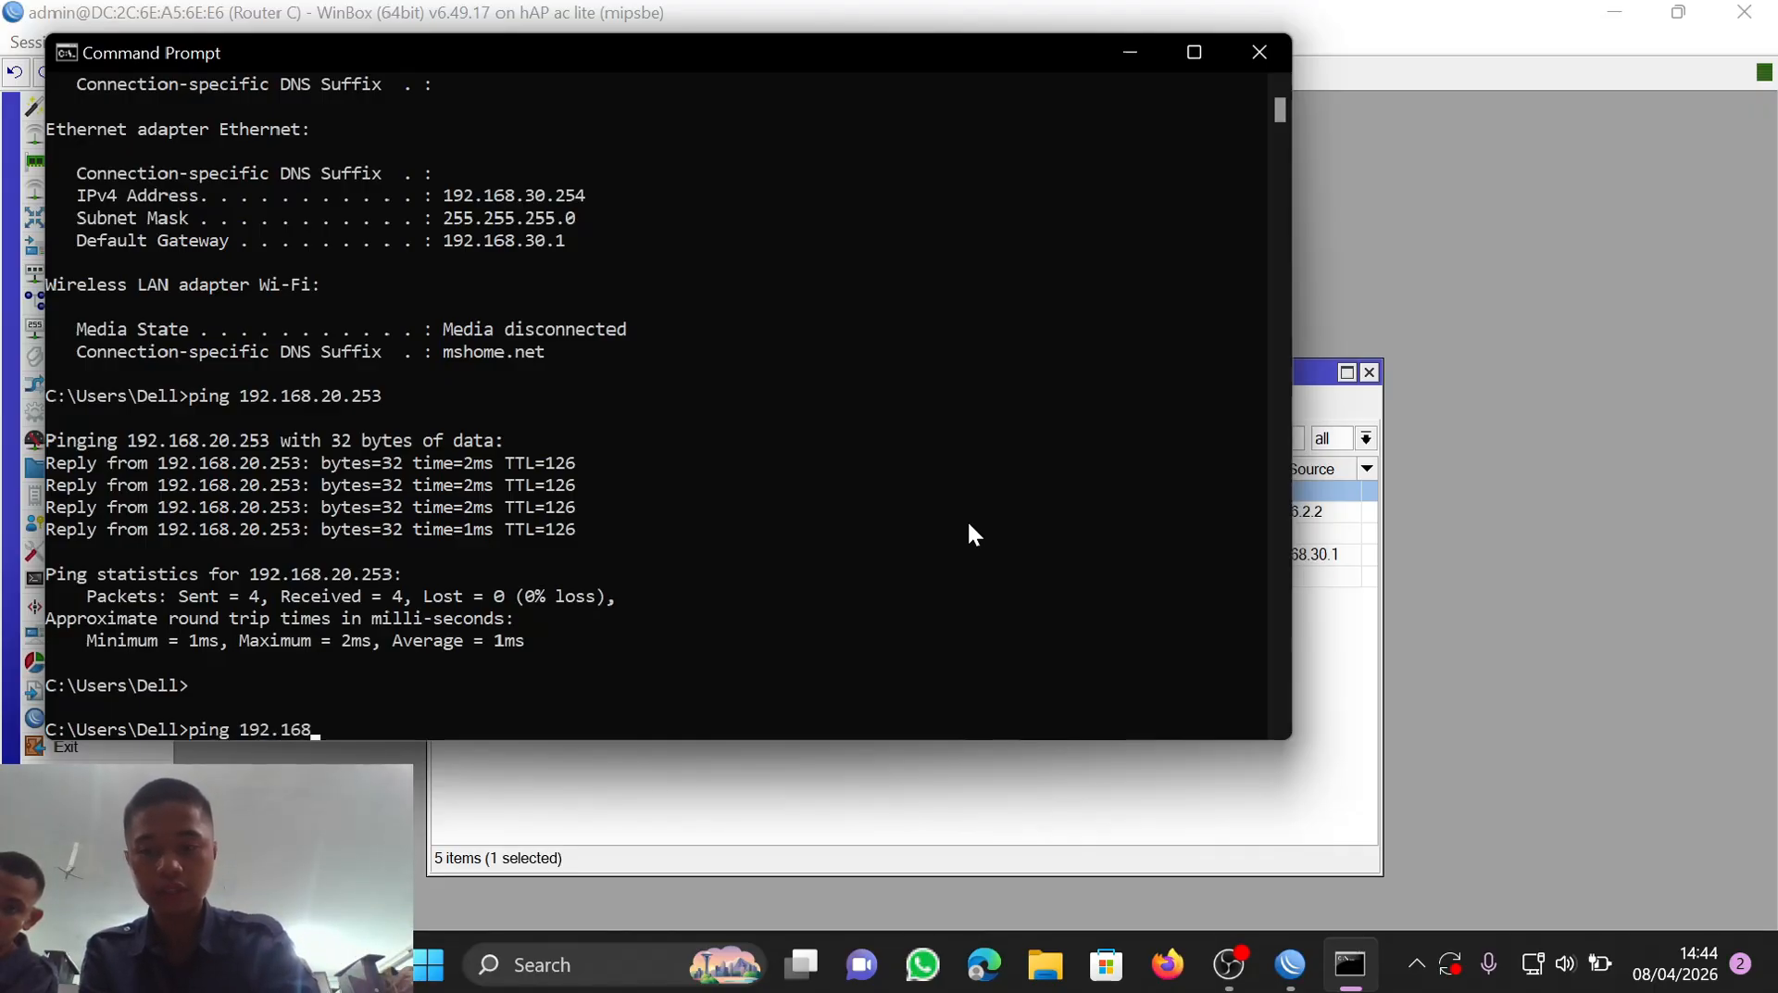
{"action": "type", "text": "."}
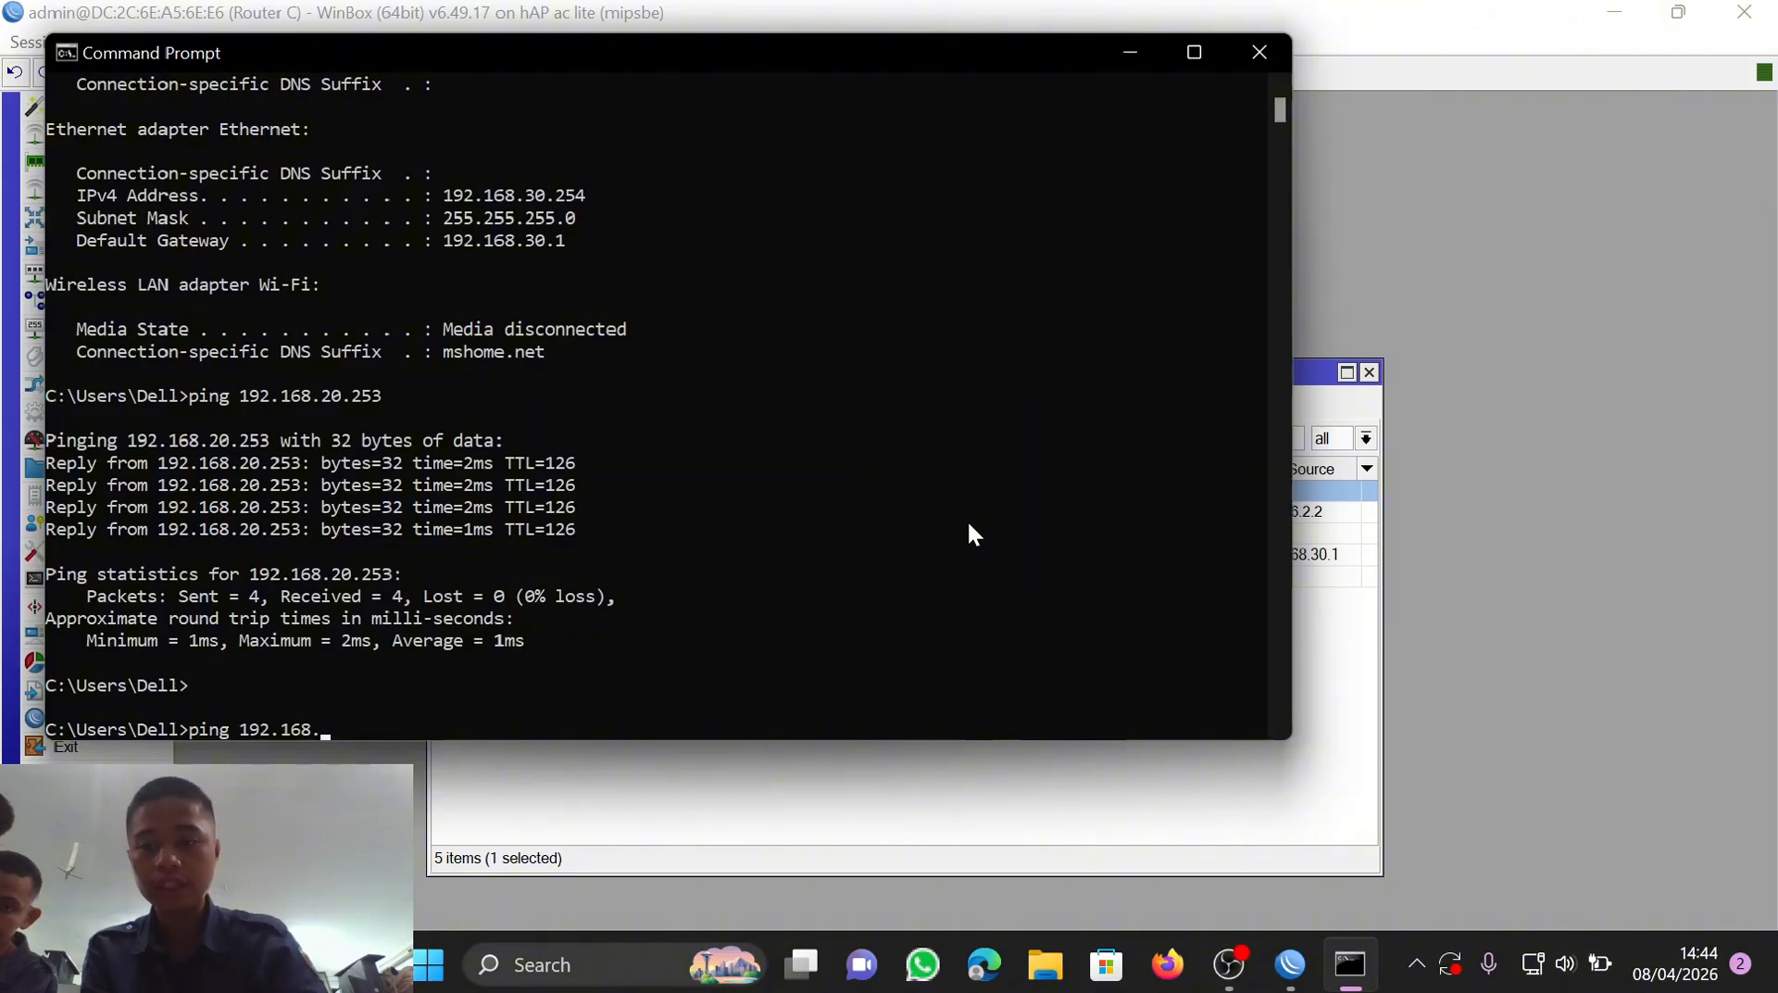
{"action": "type", "text": "10."}
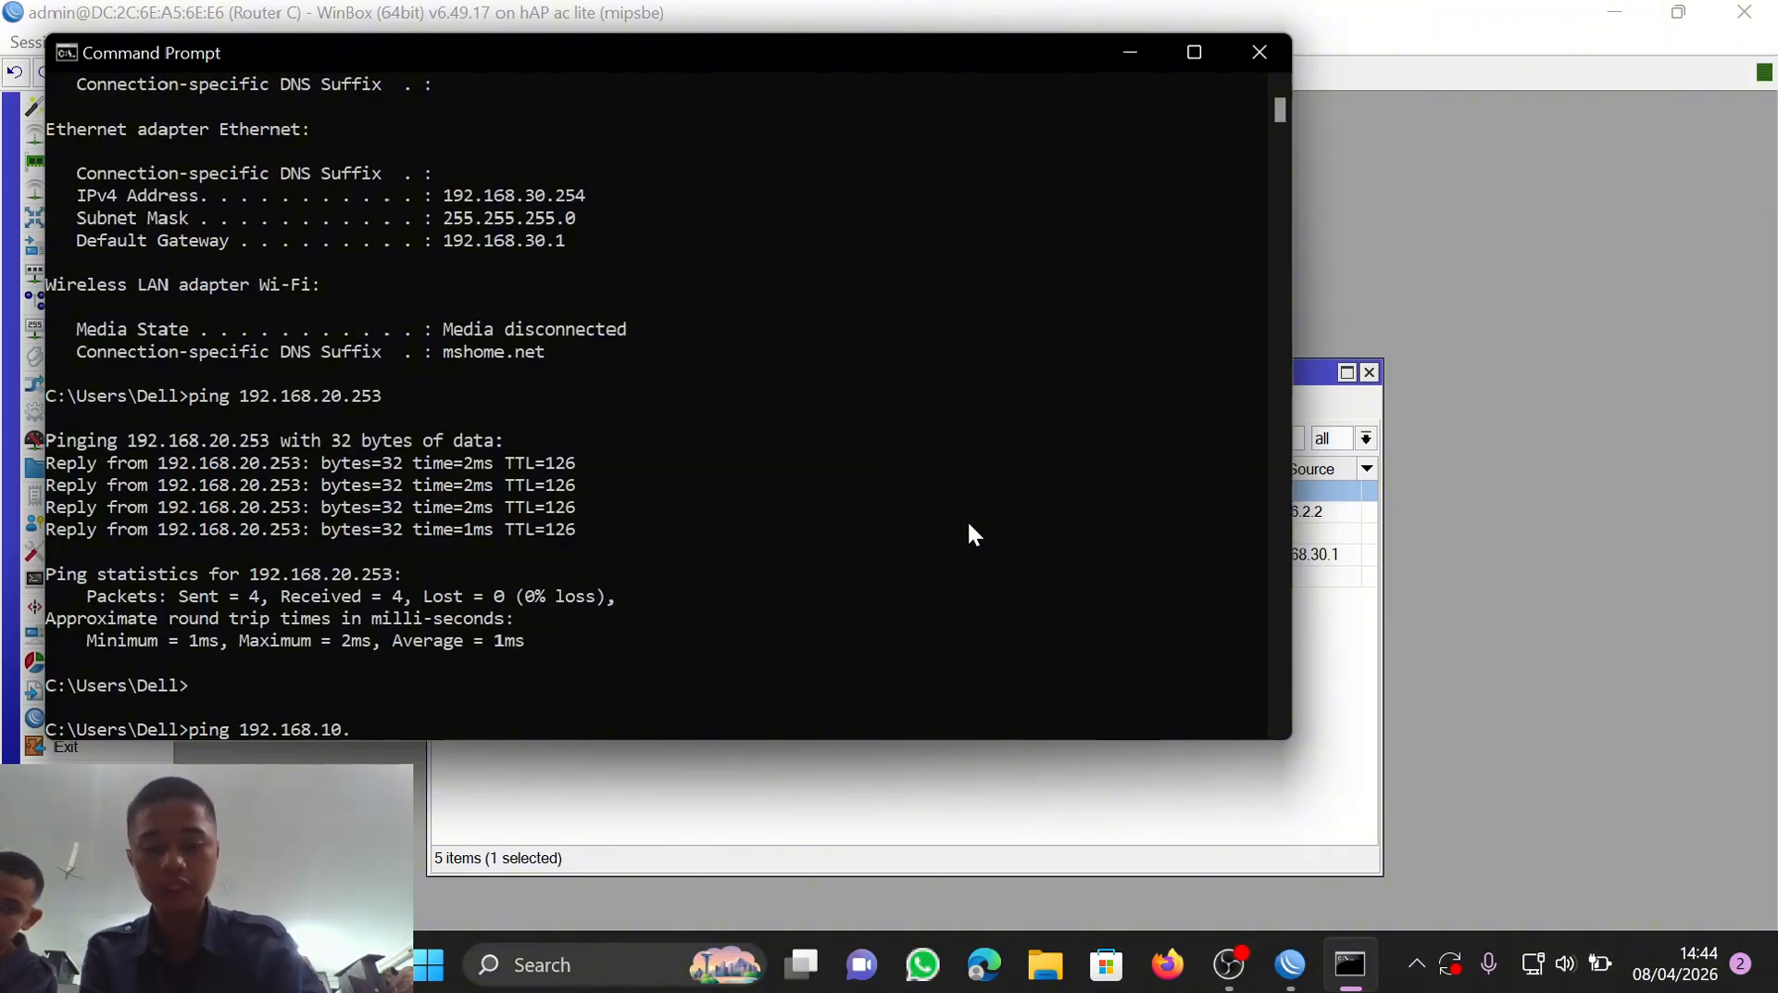
{"action": "type", "text": "25"}
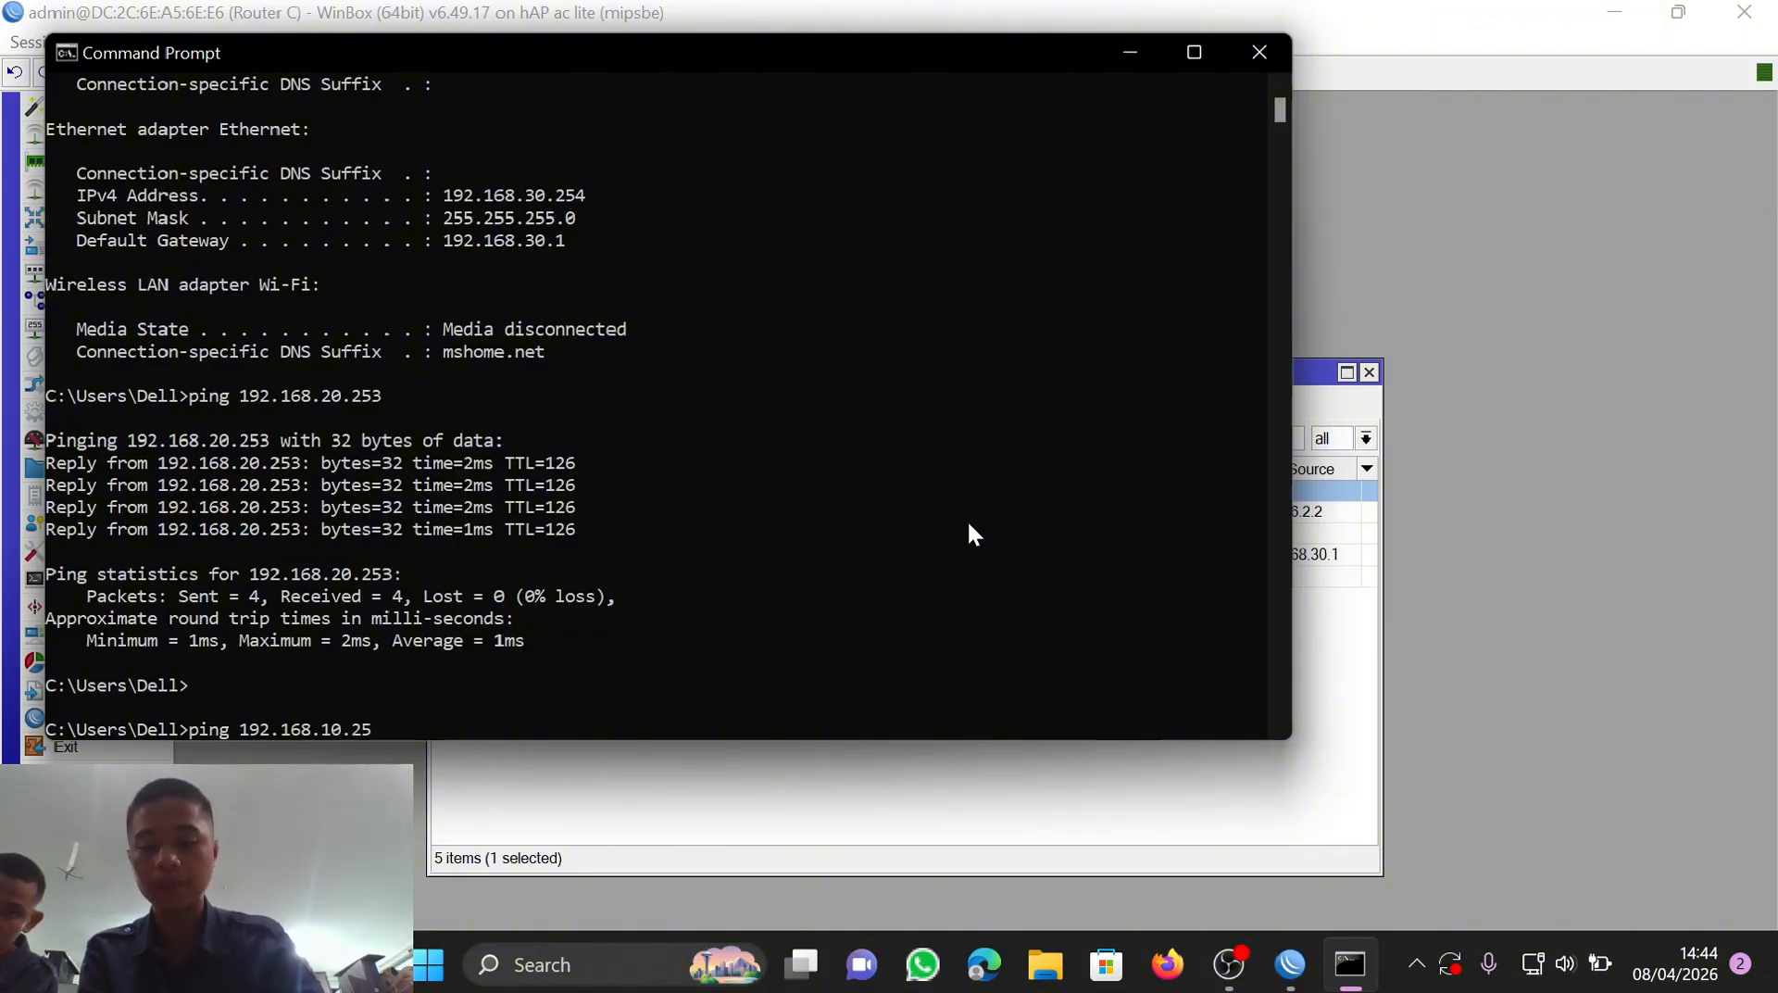
{"action": "type", "text": "3"}
{"action": "key", "text": "Return"}
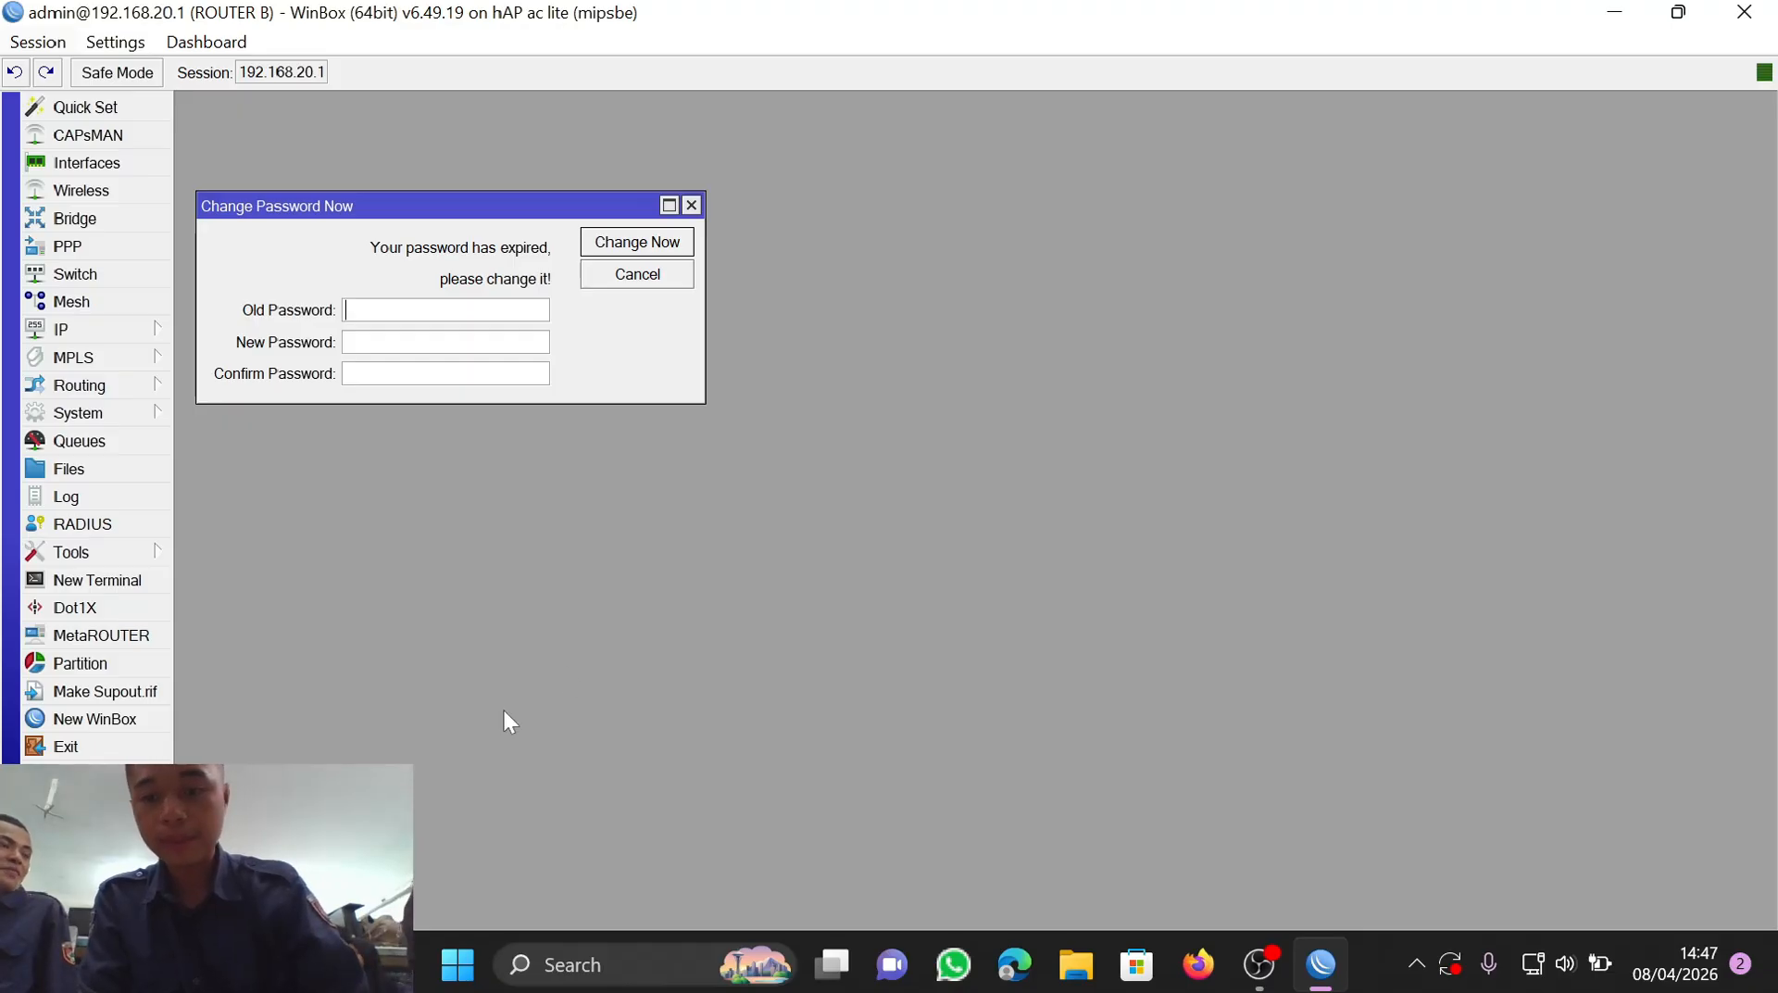
Step: Open Command Prompt on the PC connected to Router B and run ipconfig to check its IP configuration
{"action": "left_click", "coordinate": [458, 964]}
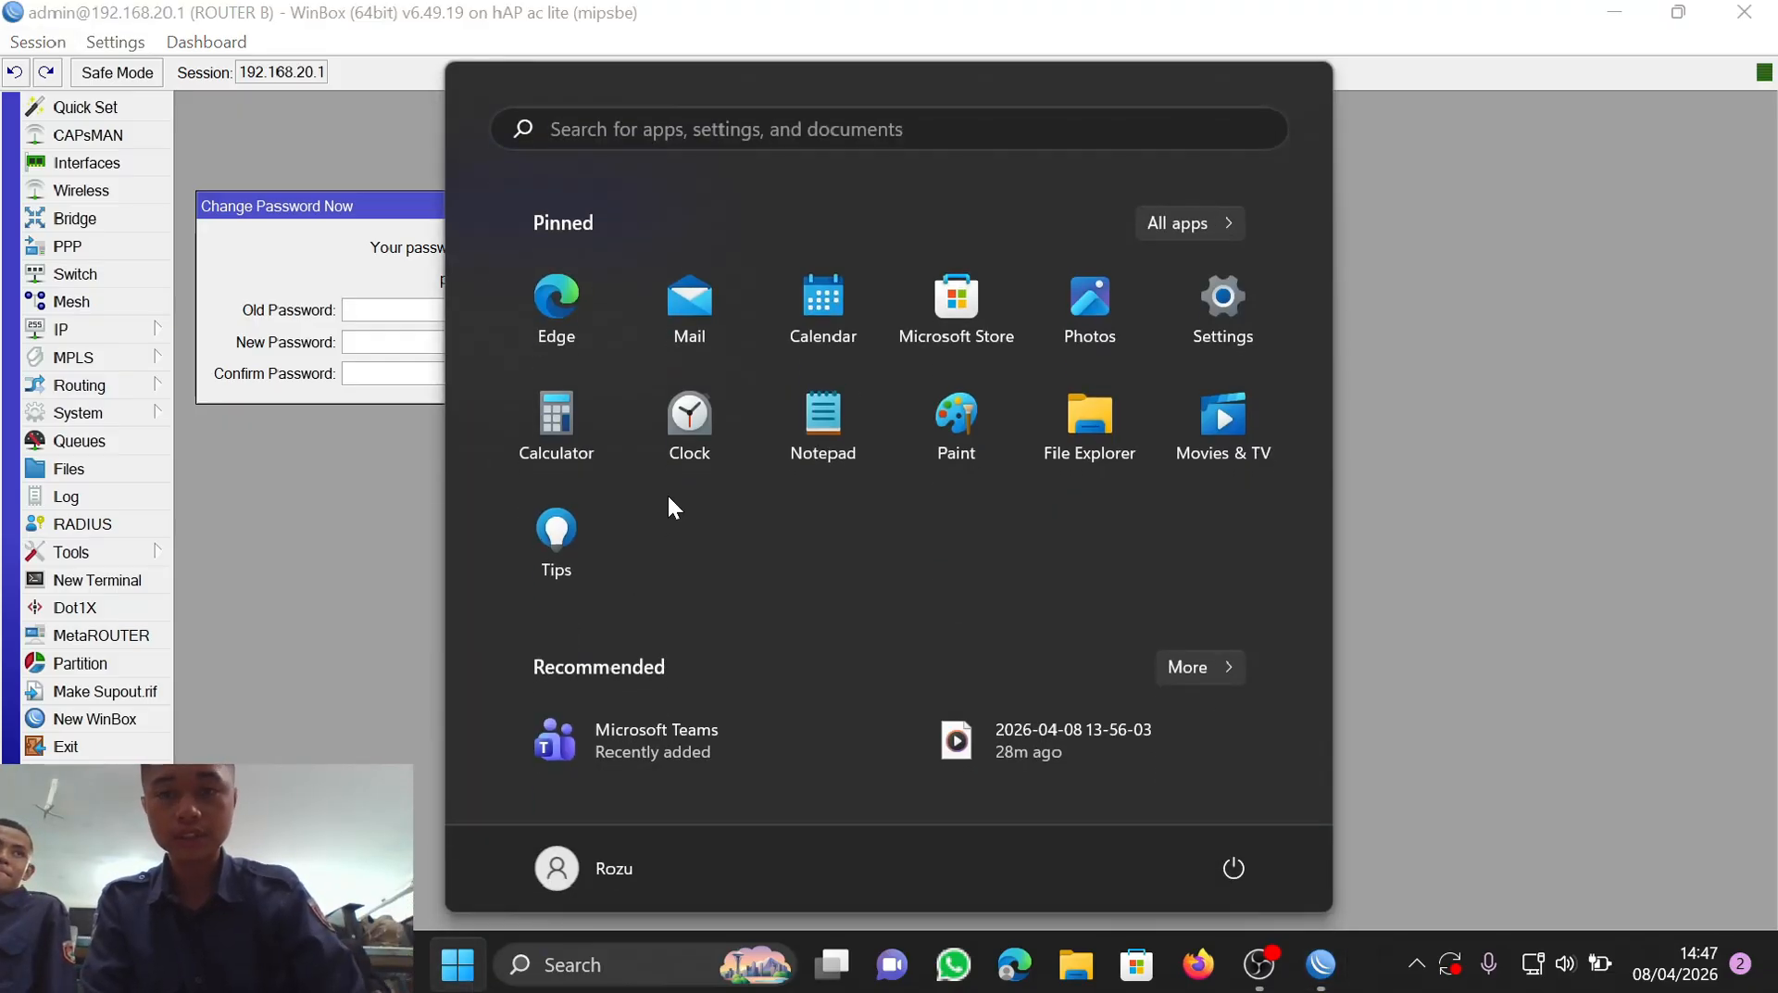
{"action": "left_click", "coordinate": [643, 132]}
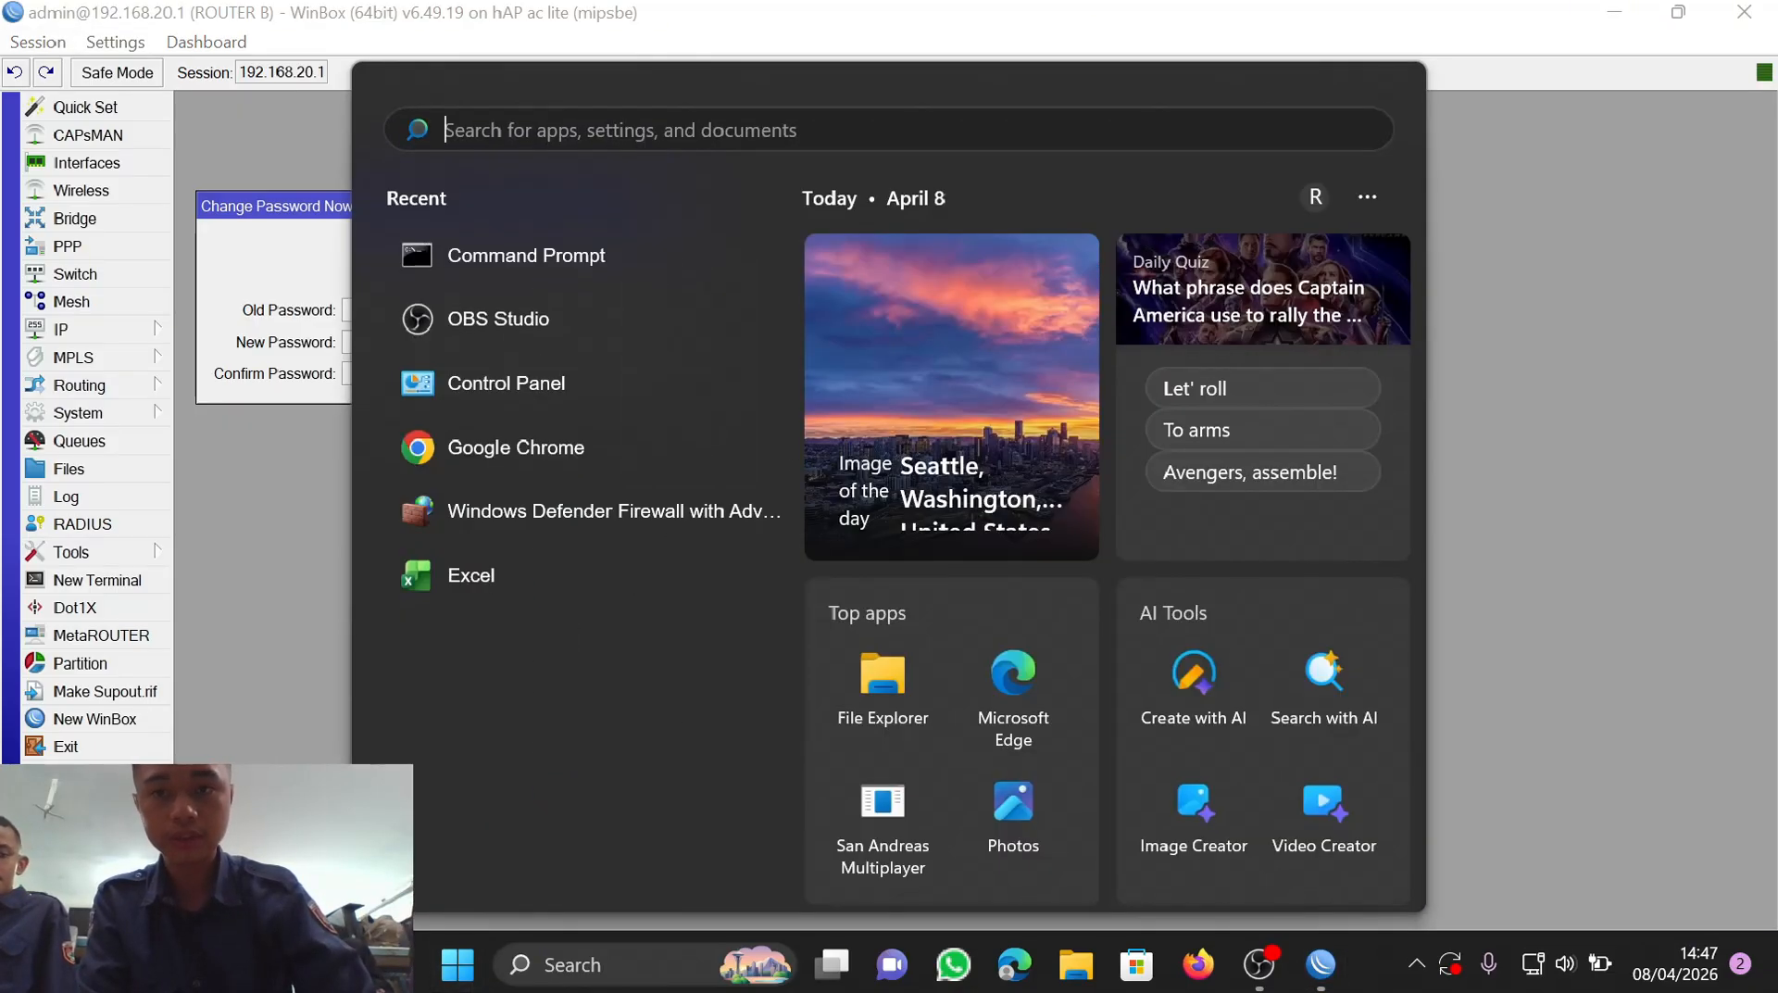
{"action": "left_click", "coordinate": [569, 263]}
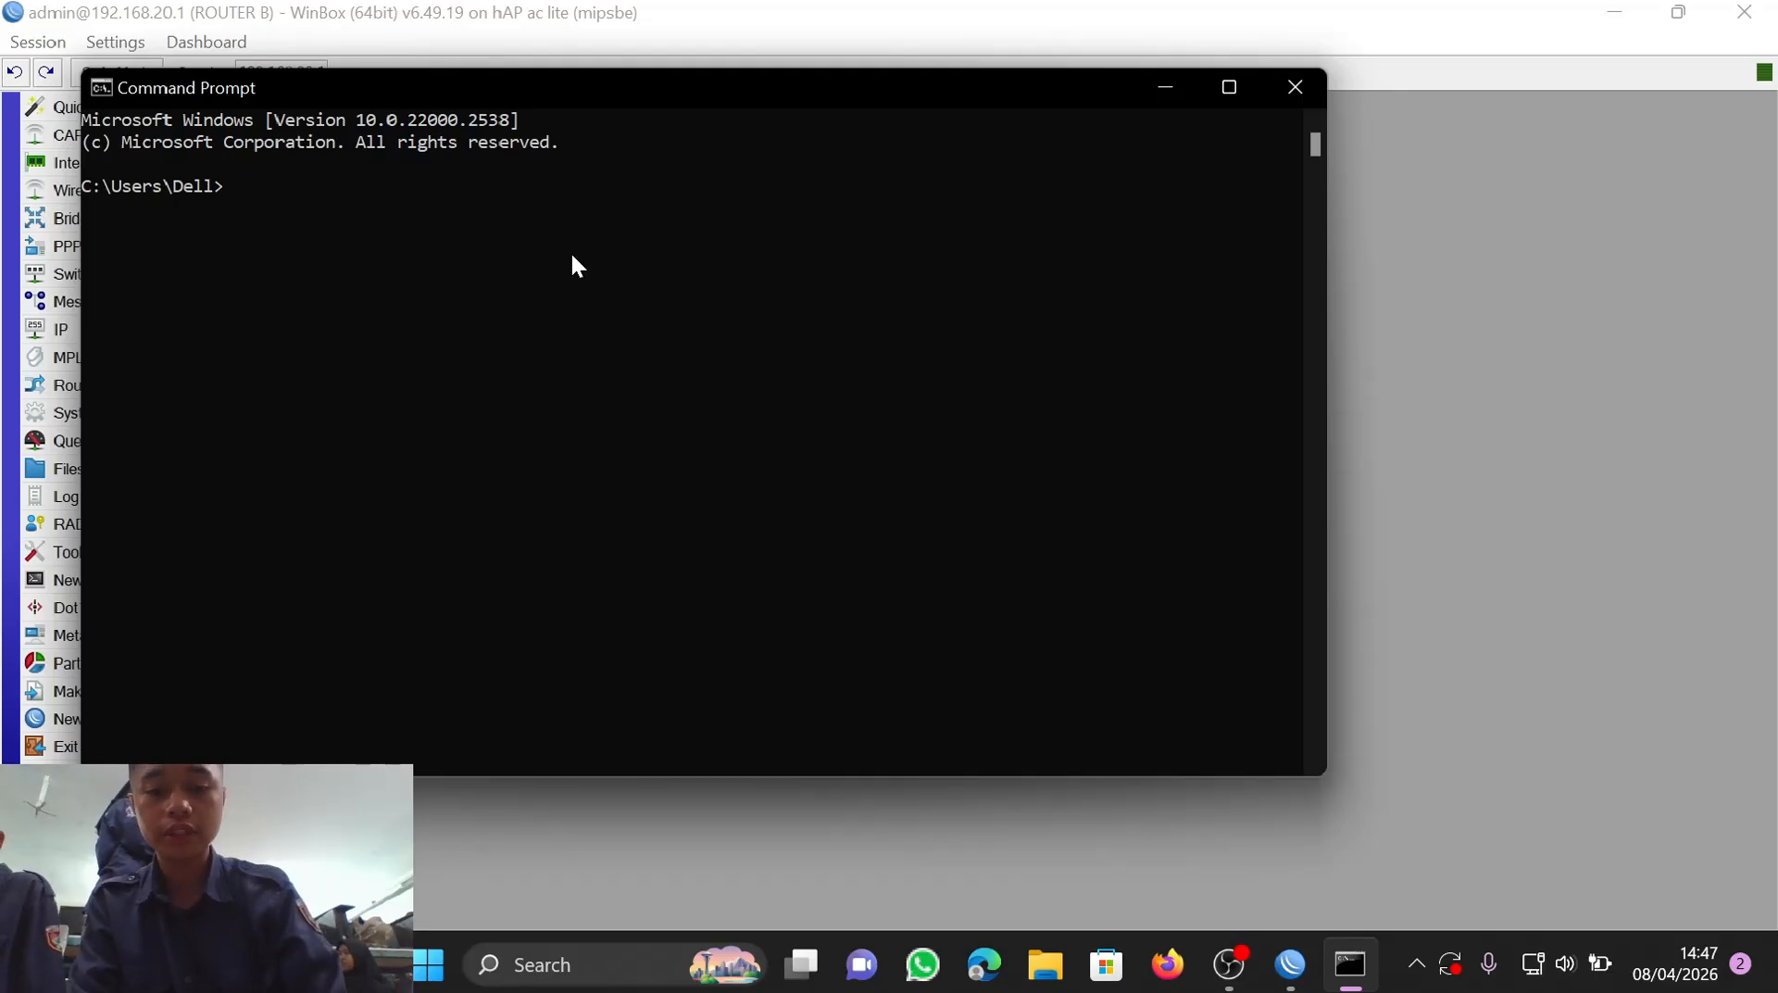
{"action": "type", "text": "ipcon"}
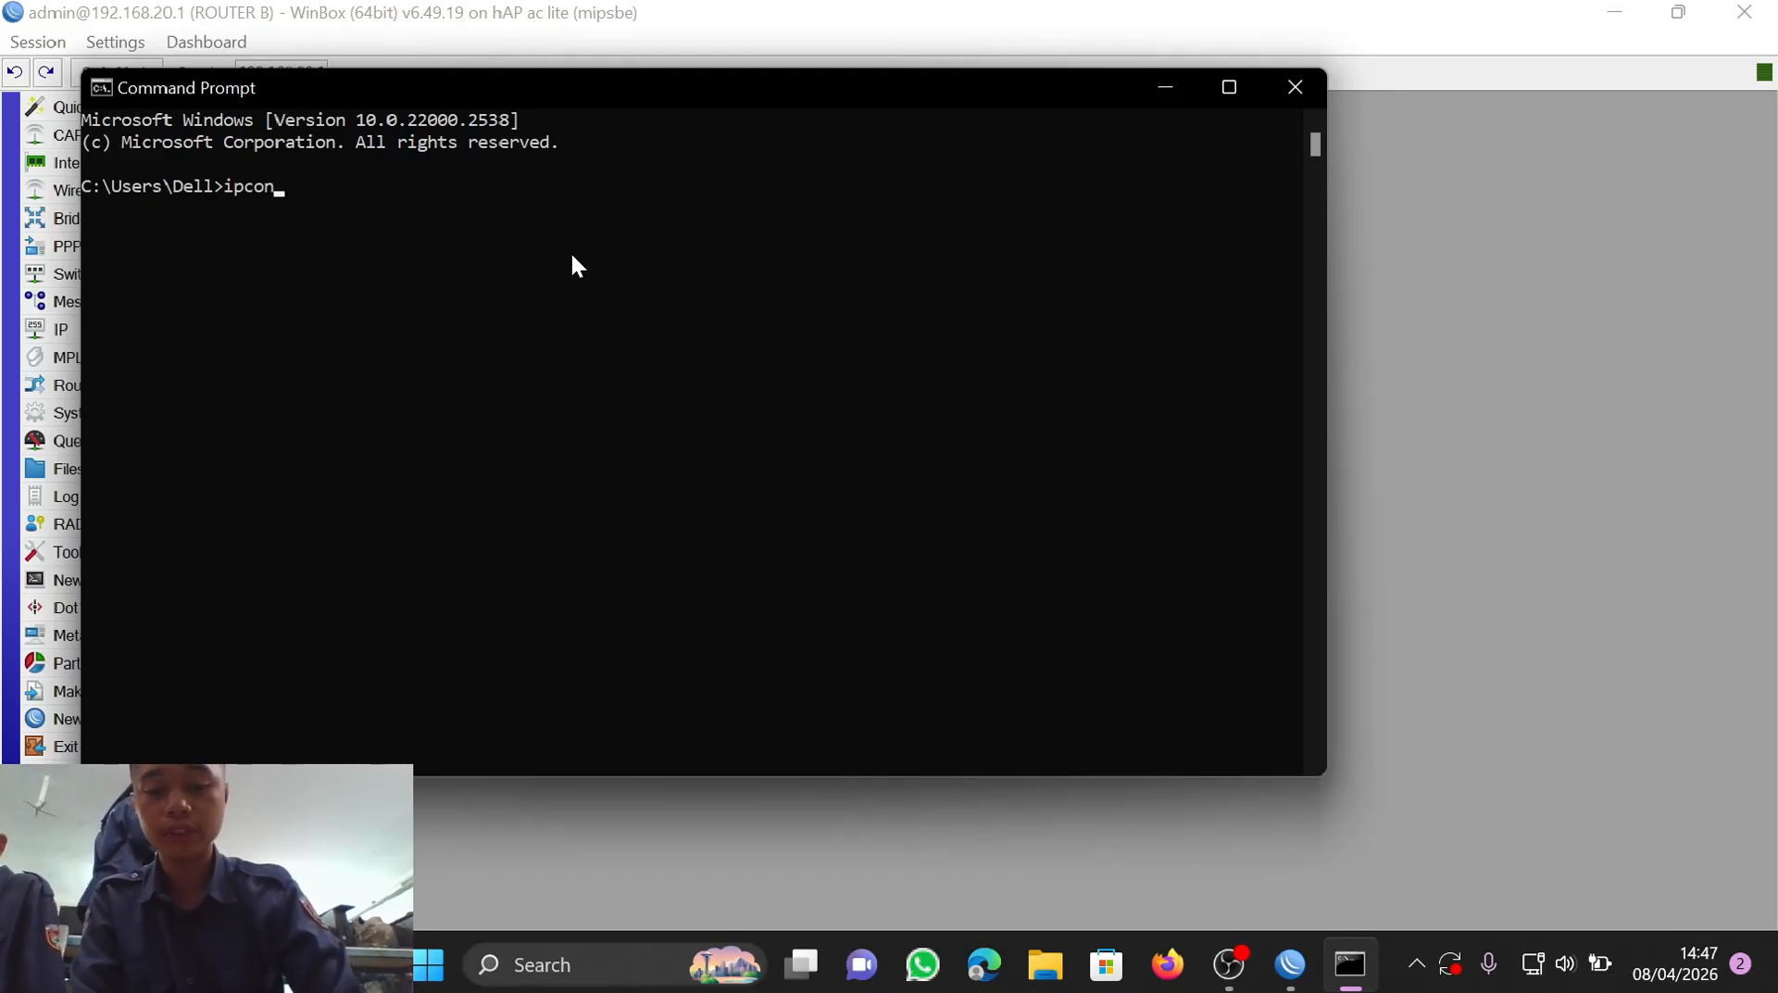
{"action": "type", "text": "fig"}
{"action": "key", "text": "Return"}
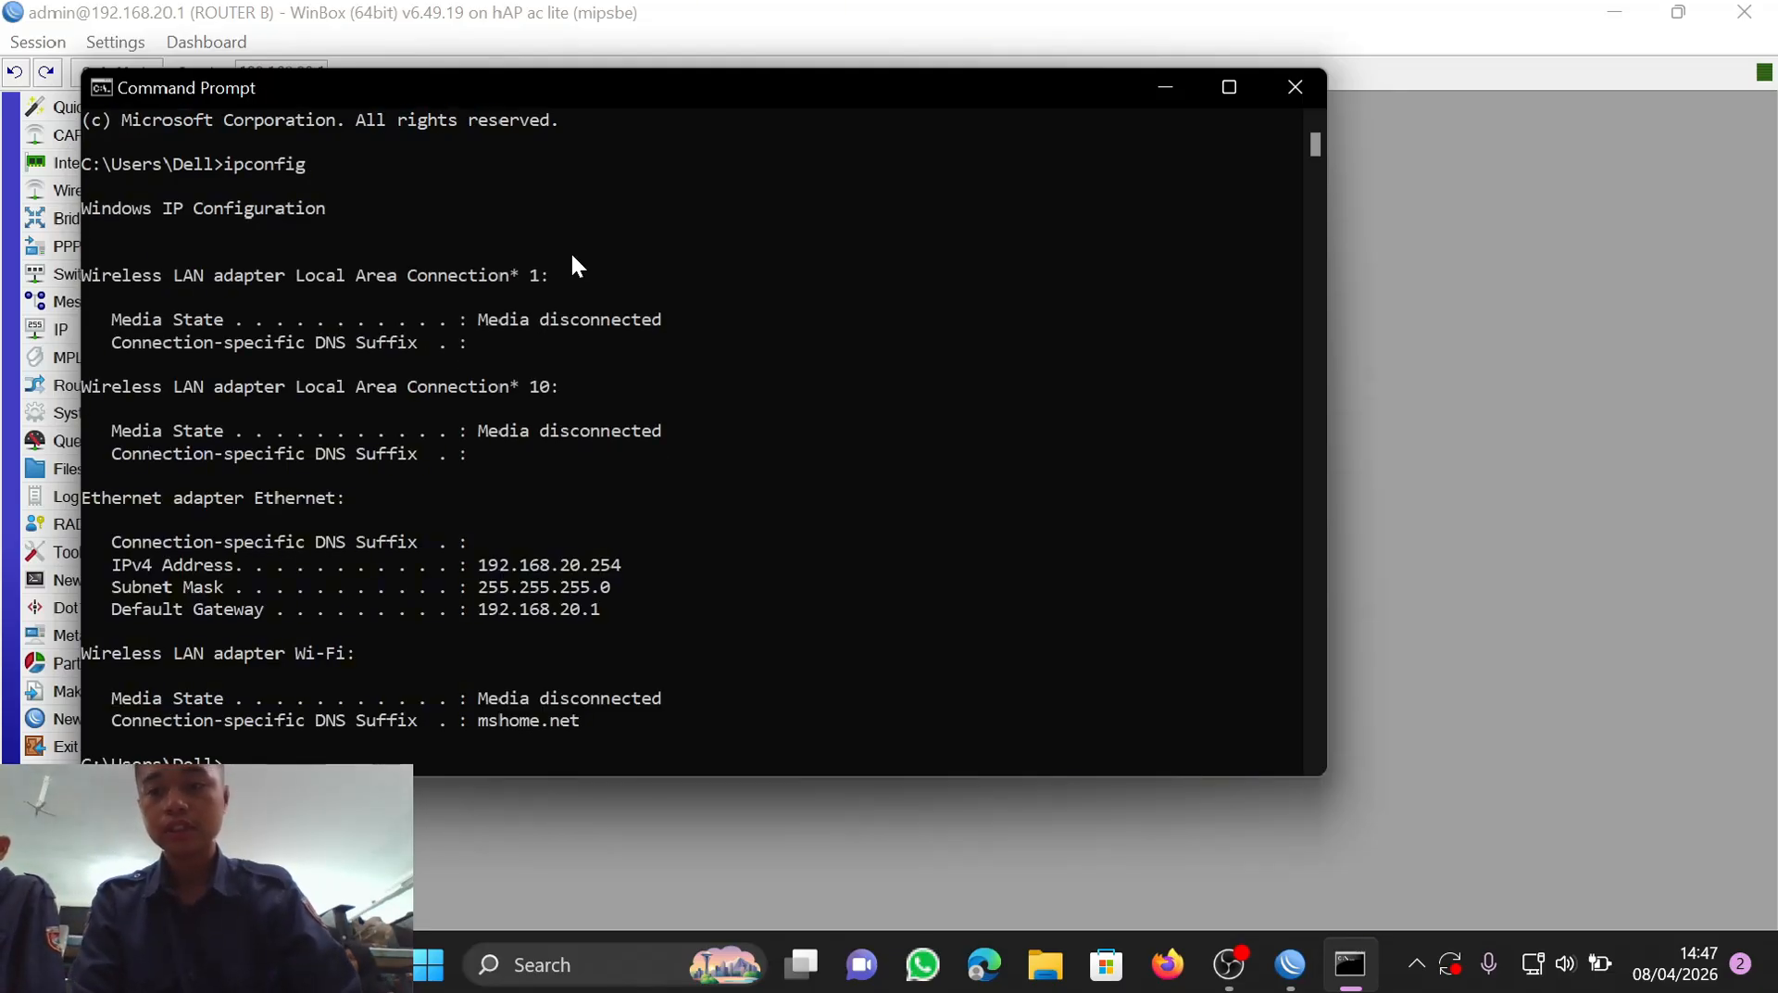
Step: Ping 192.168.30.253 to test connectivity from Router B's PC to Router C's network
{"action": "type", "text": "ping"}
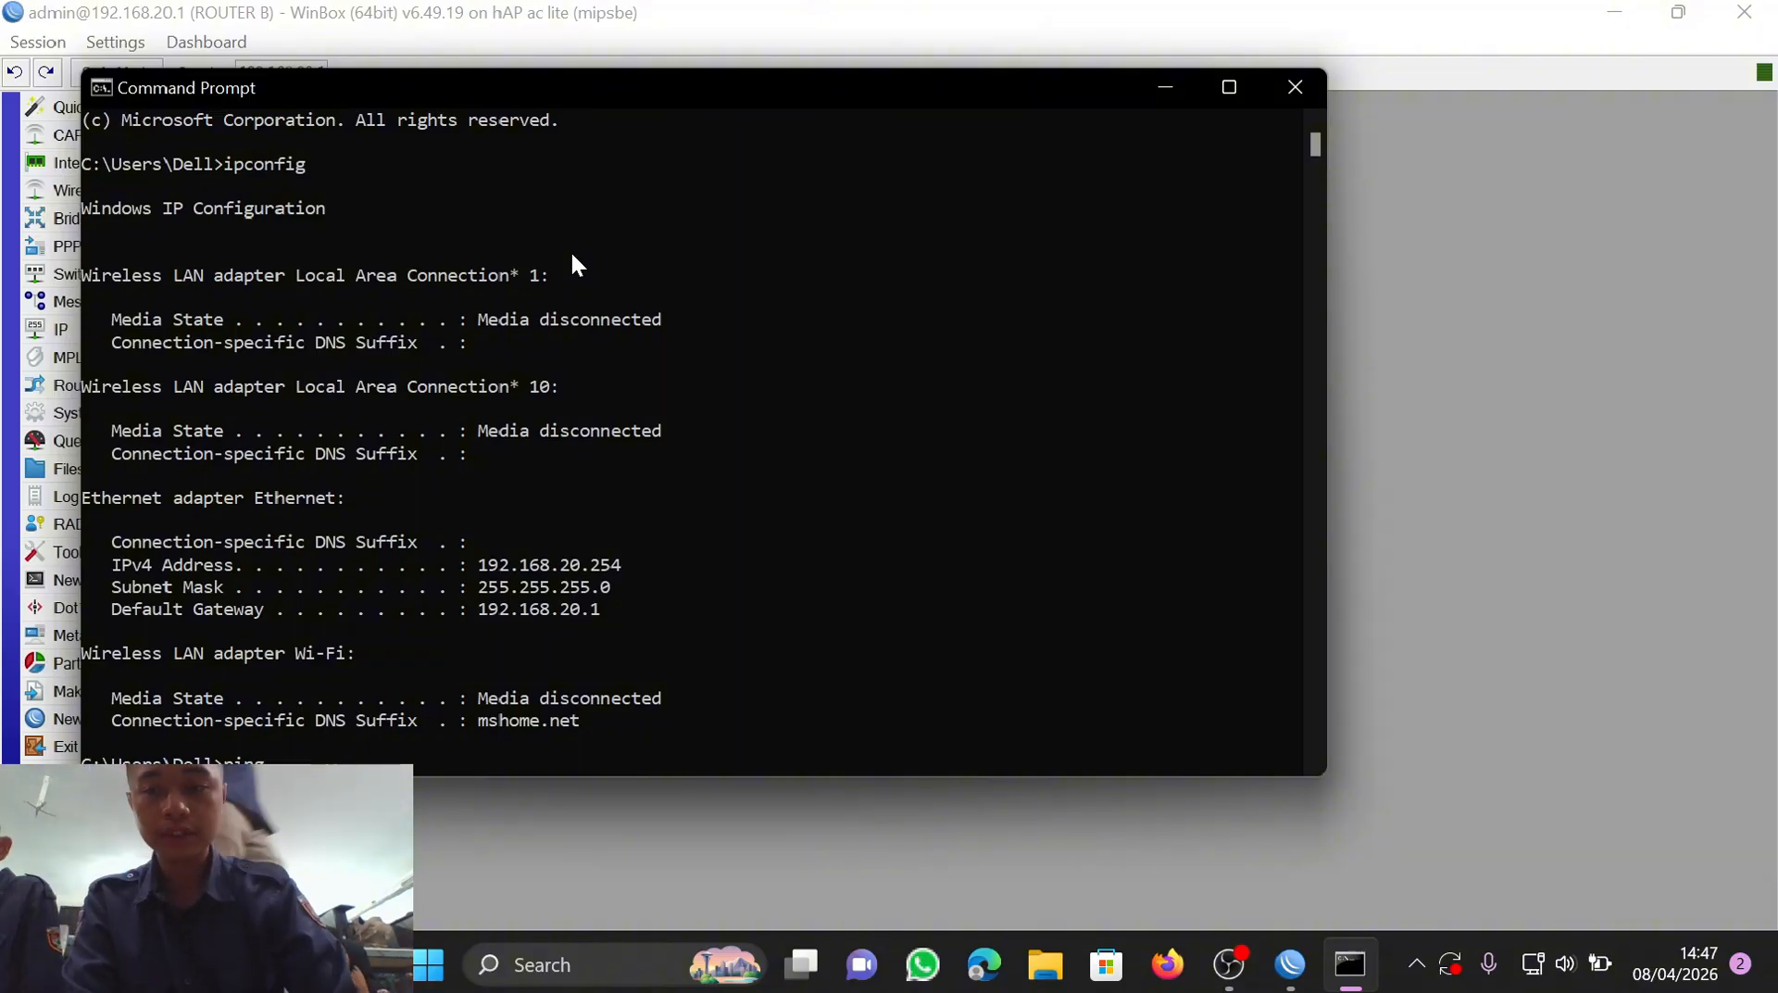
{"action": "type", "text": " 192.168.20.253"}
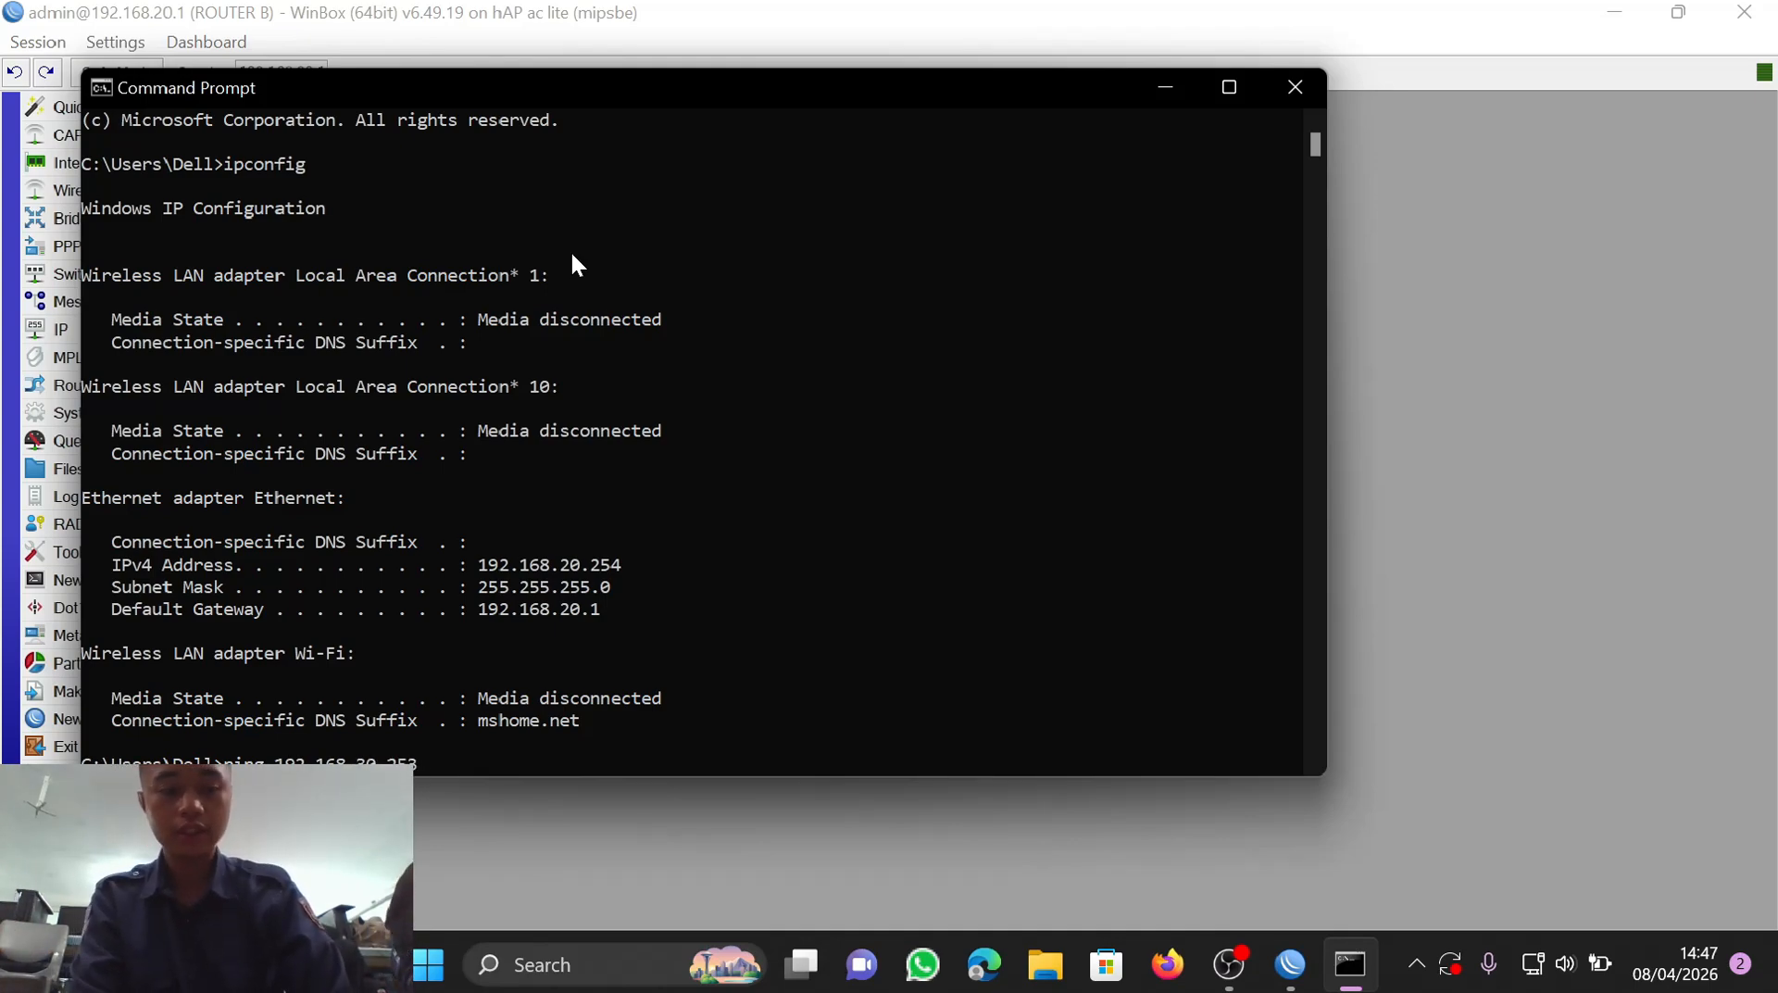
{"action": "key", "text": "Return"}
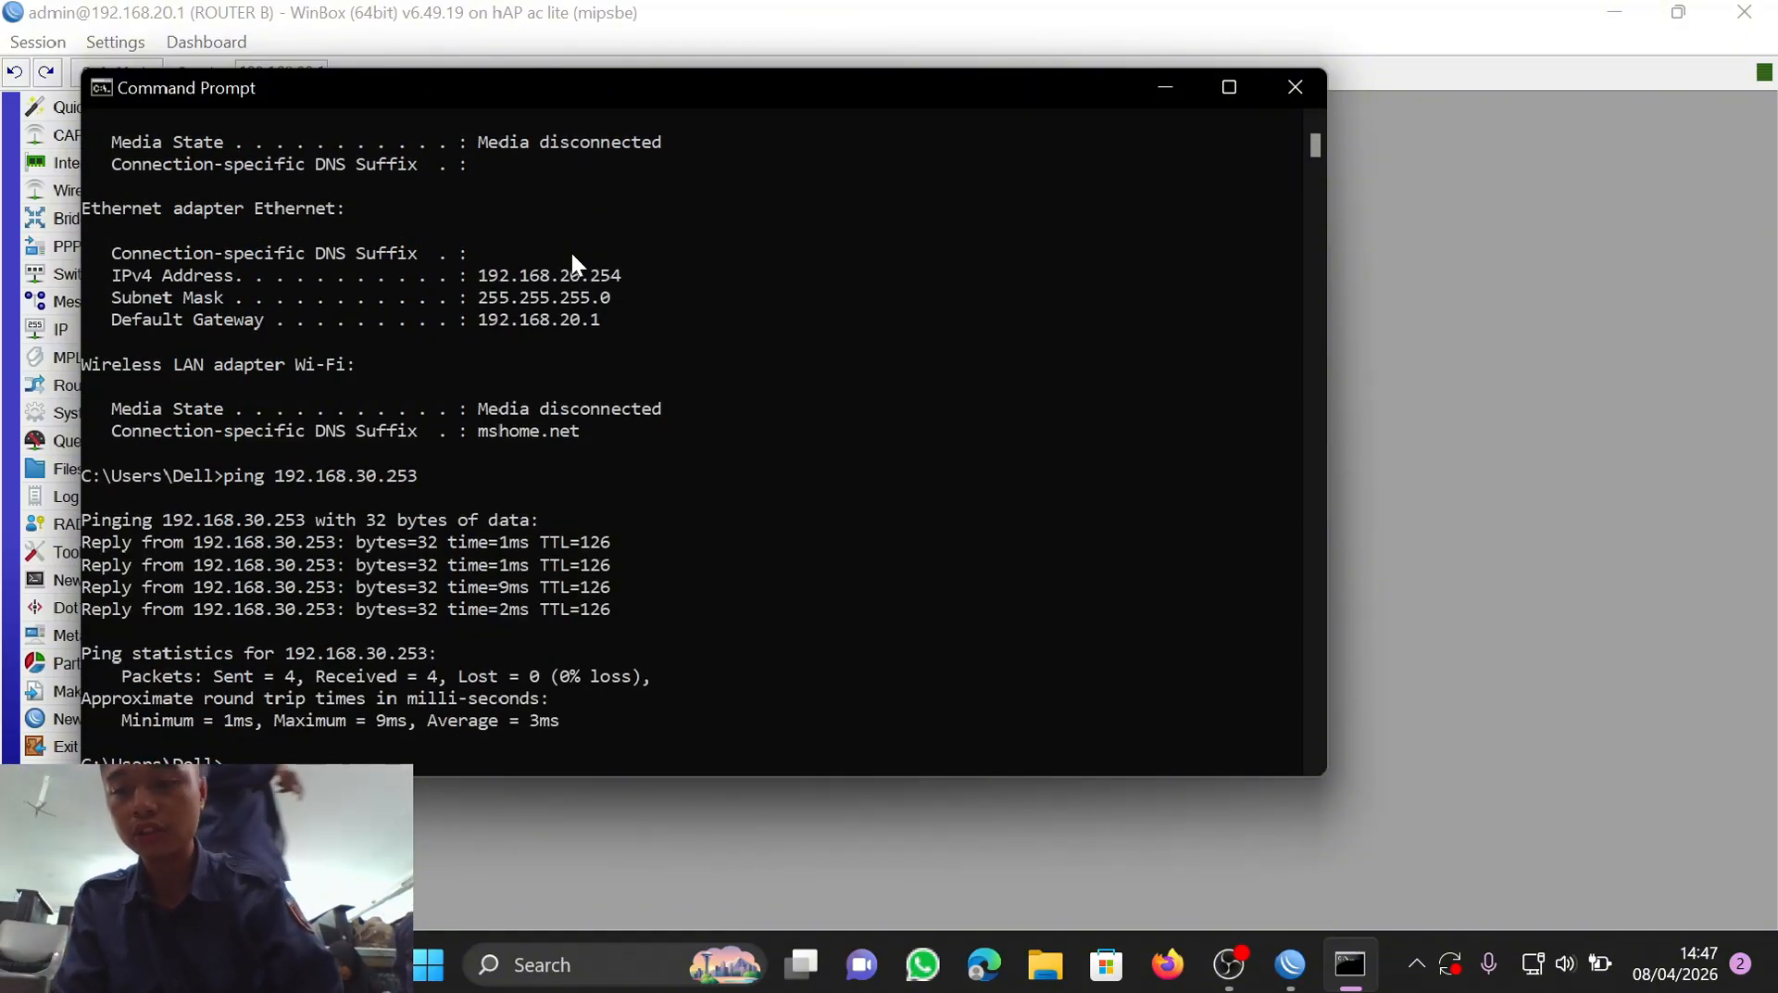
Step: Ping 192.168.10.253 to test connectivity from Router B's PC to the 192.168.10.x network
{"action": "type", "text": "ping 19"}
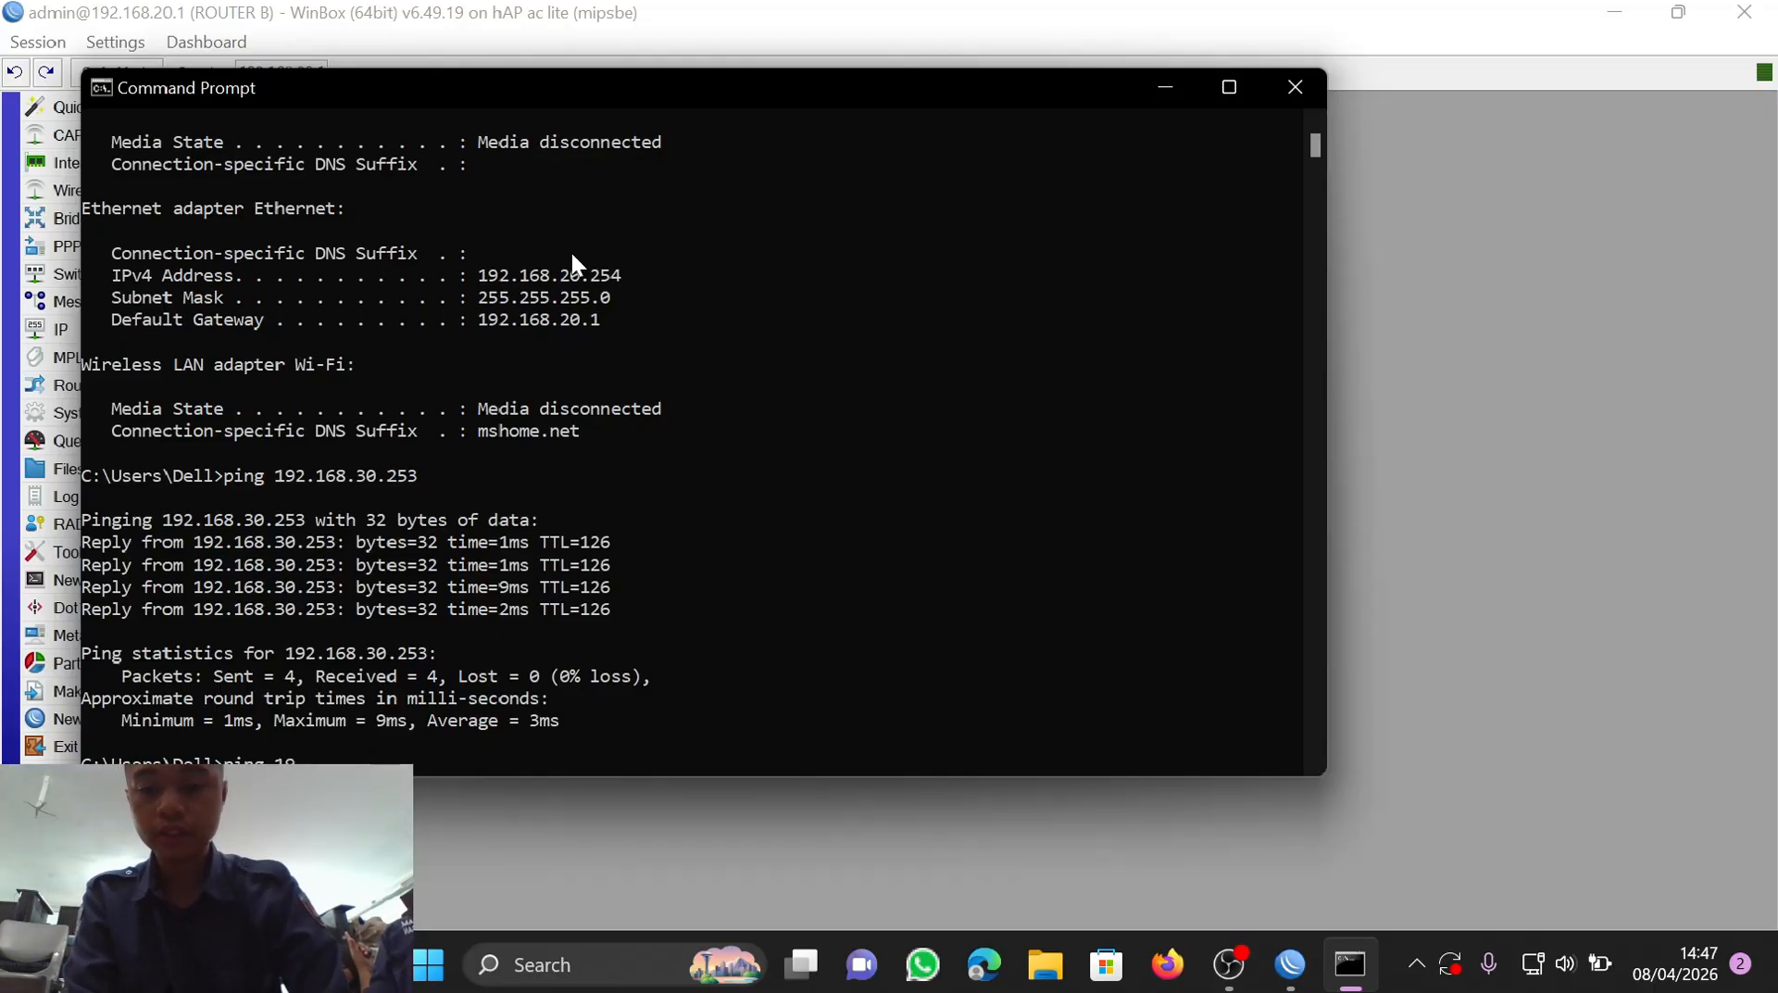
{"action": "type", "text": "2.168."}
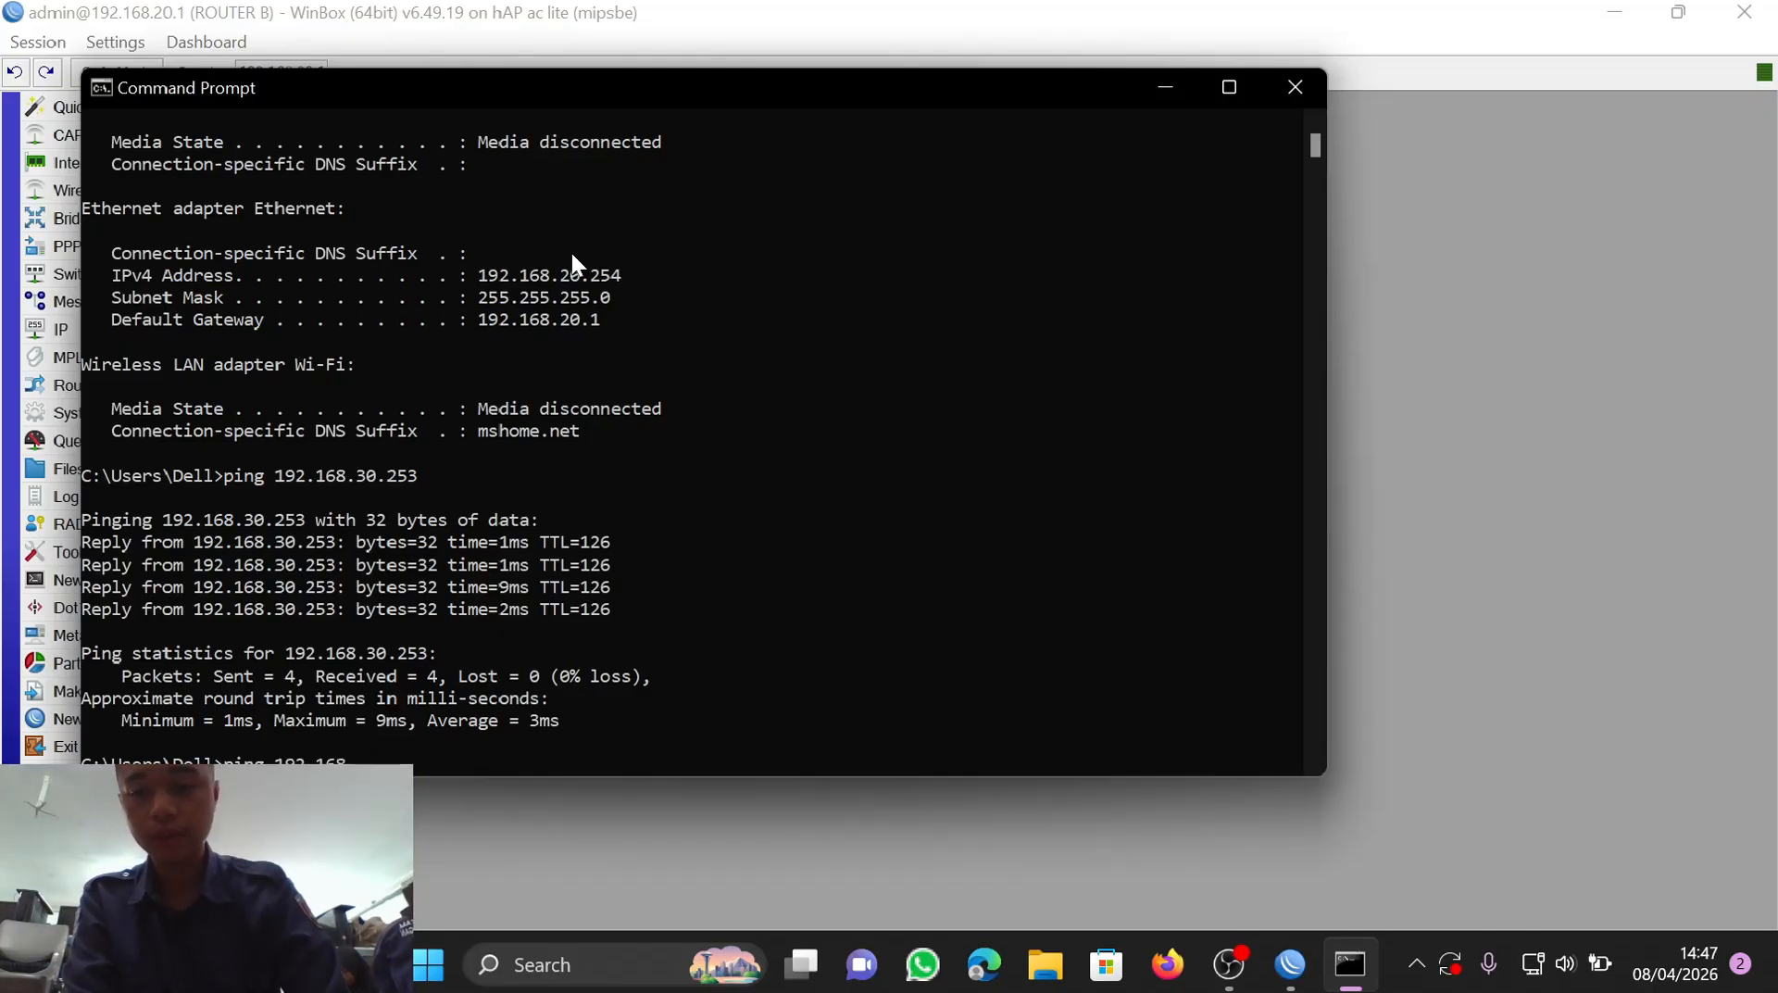
{"action": "type", "text": "10"}
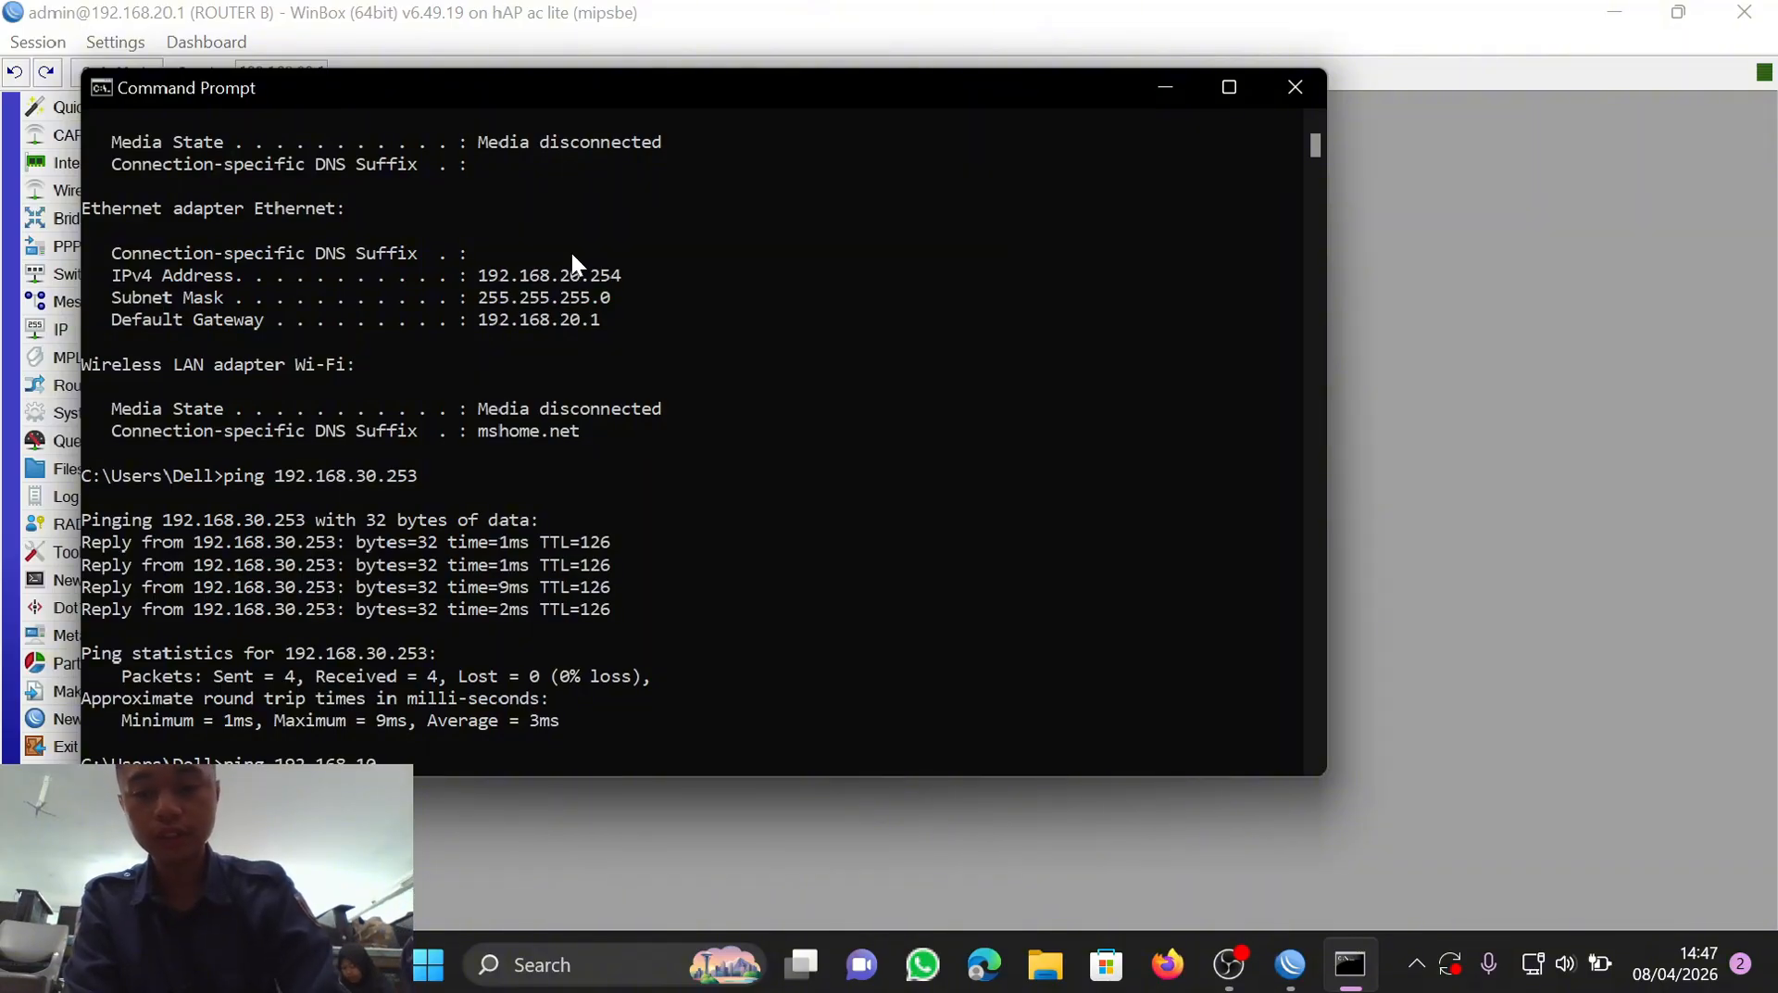
{"action": "type", "text": ".253"}
{"action": "key", "text": "Return"}
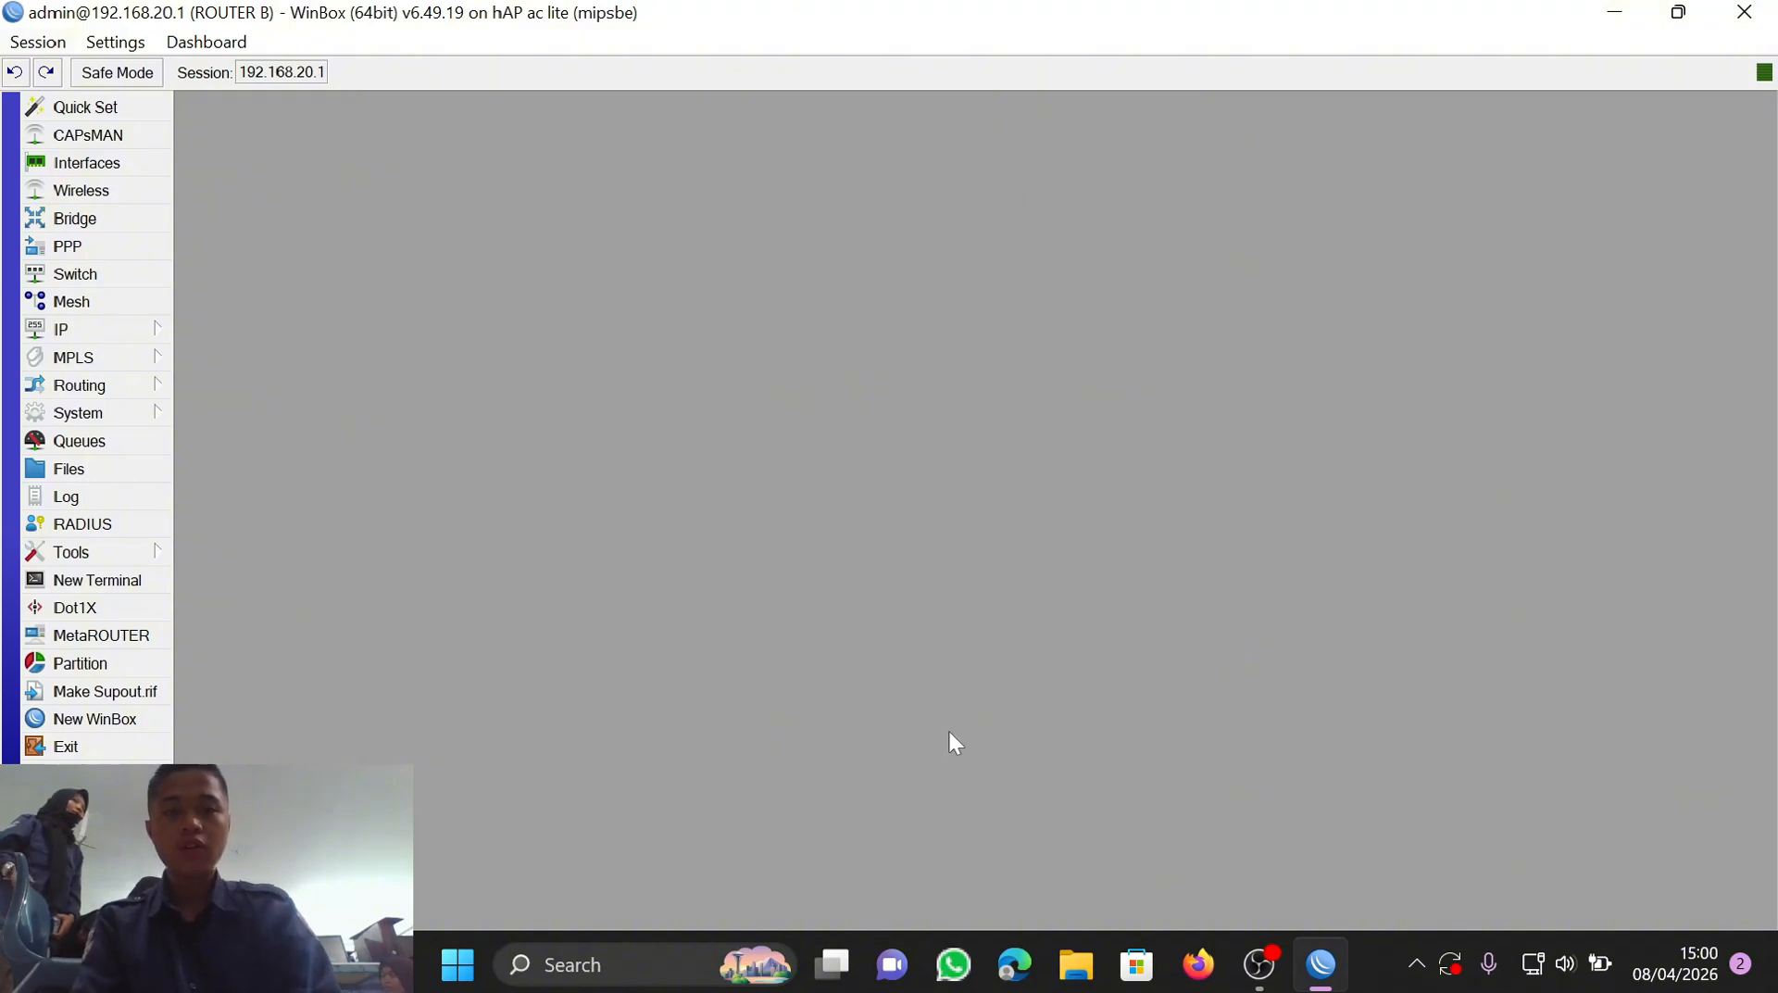
Step: Open a new Command Prompt and run ipconfig to check the Ethernet adapter's address and default gateway
{"action": "left_click", "coordinate": [457, 963]}
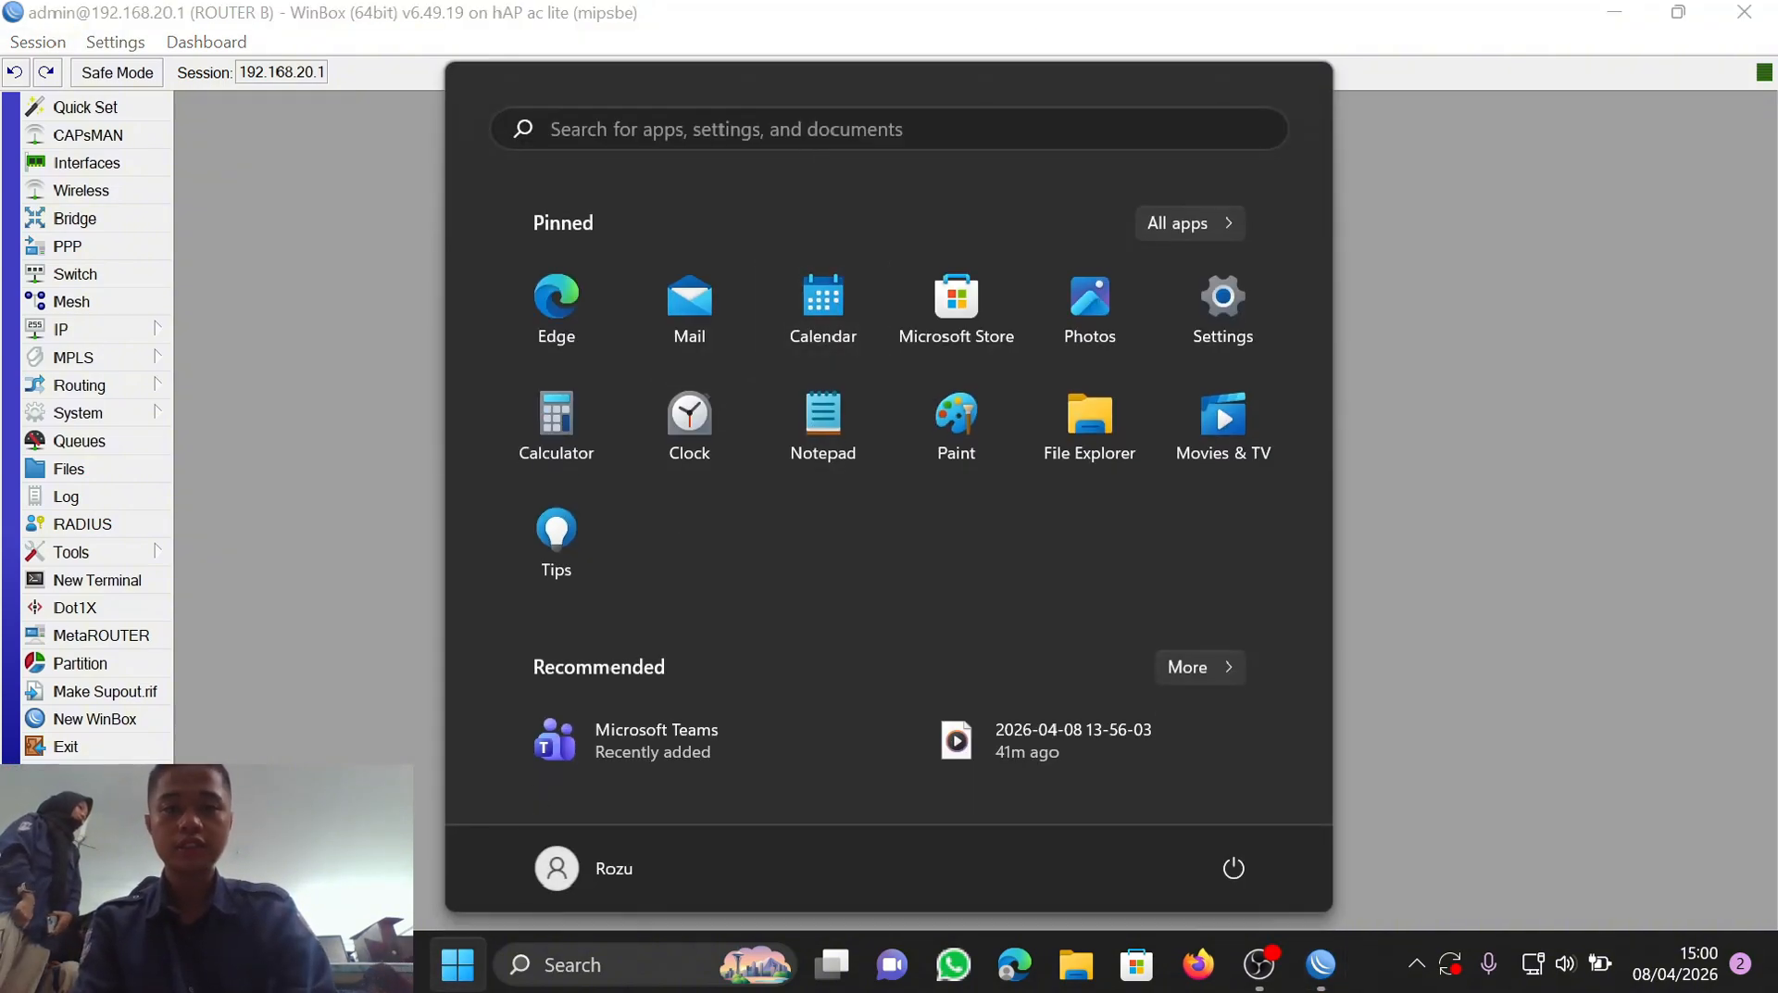
{"action": "left_click", "coordinate": [798, 132]}
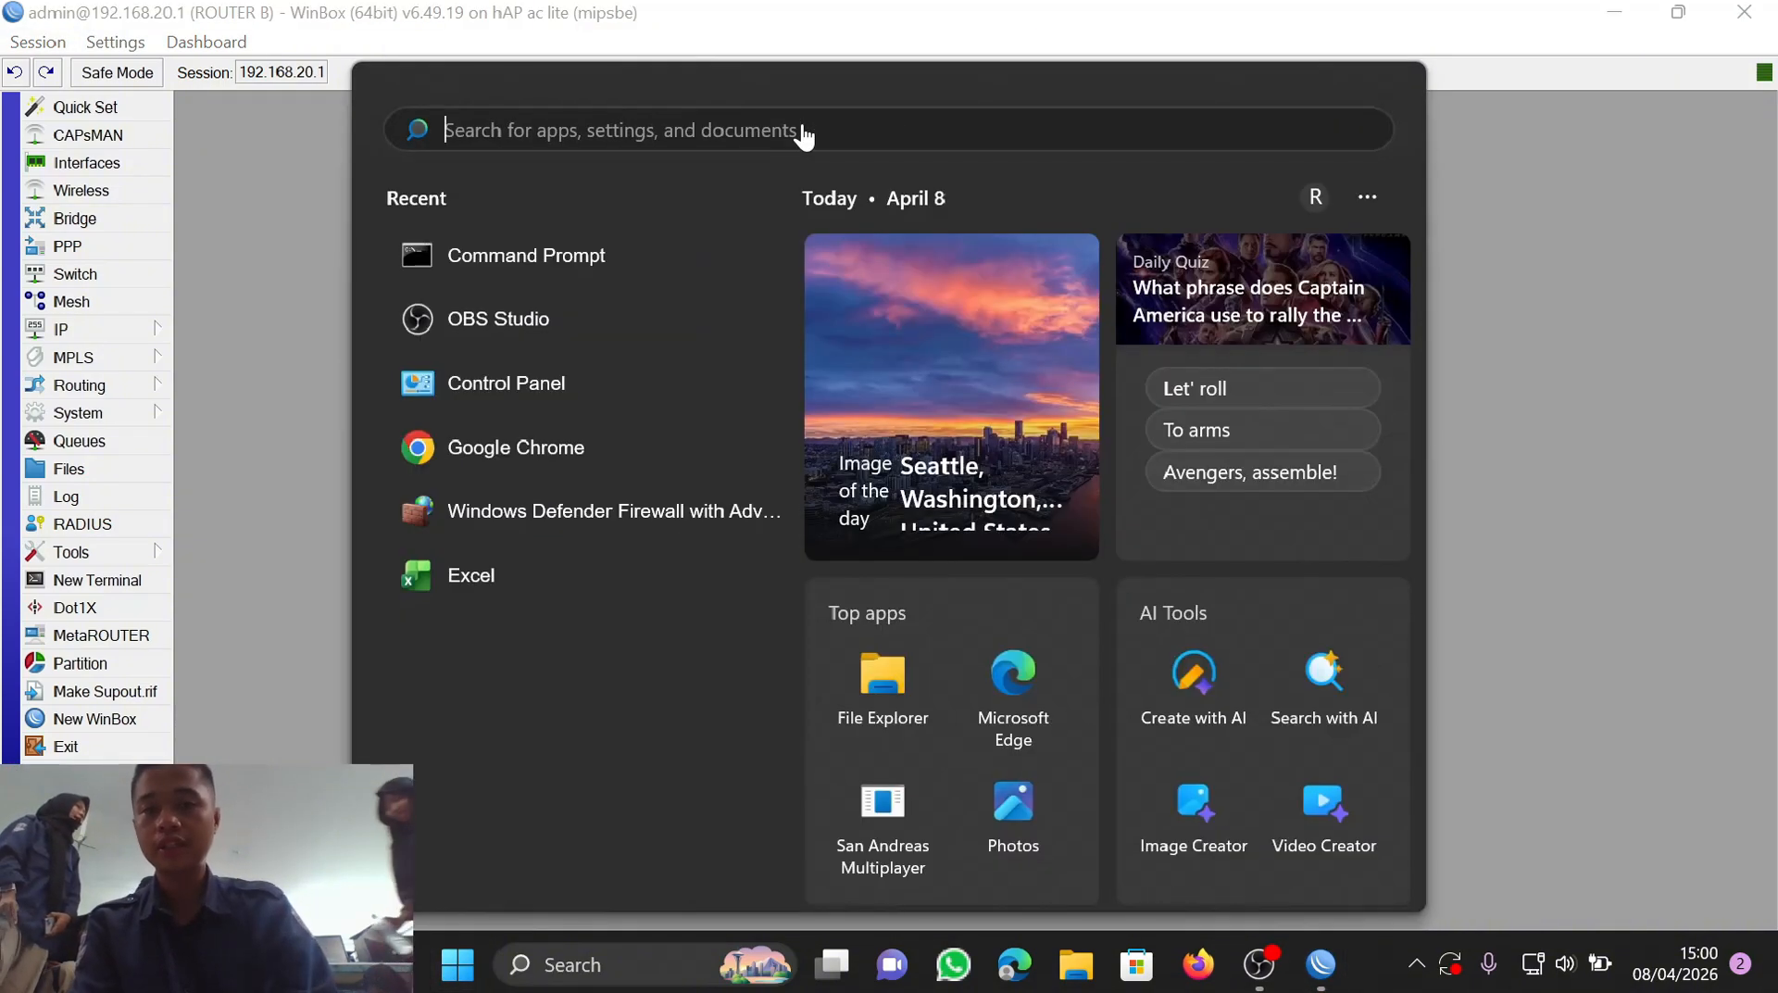
{"action": "left_click", "coordinate": [560, 260]}
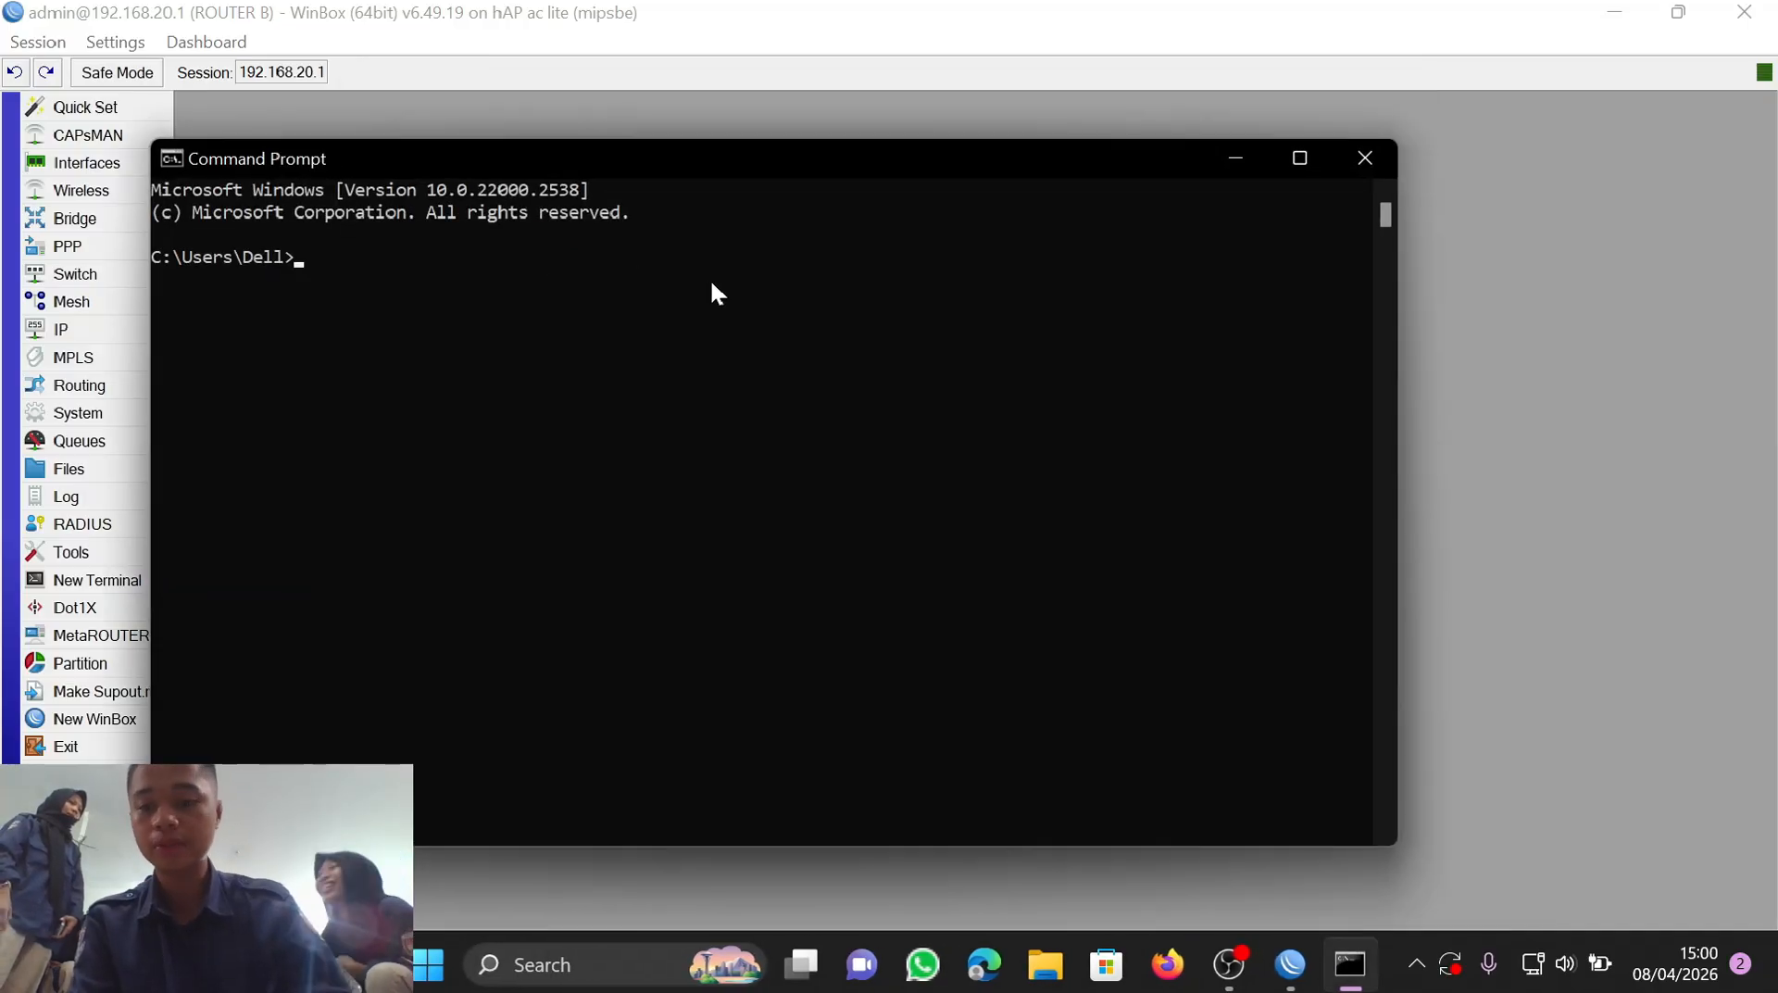
{"action": "type", "text": "ip"}
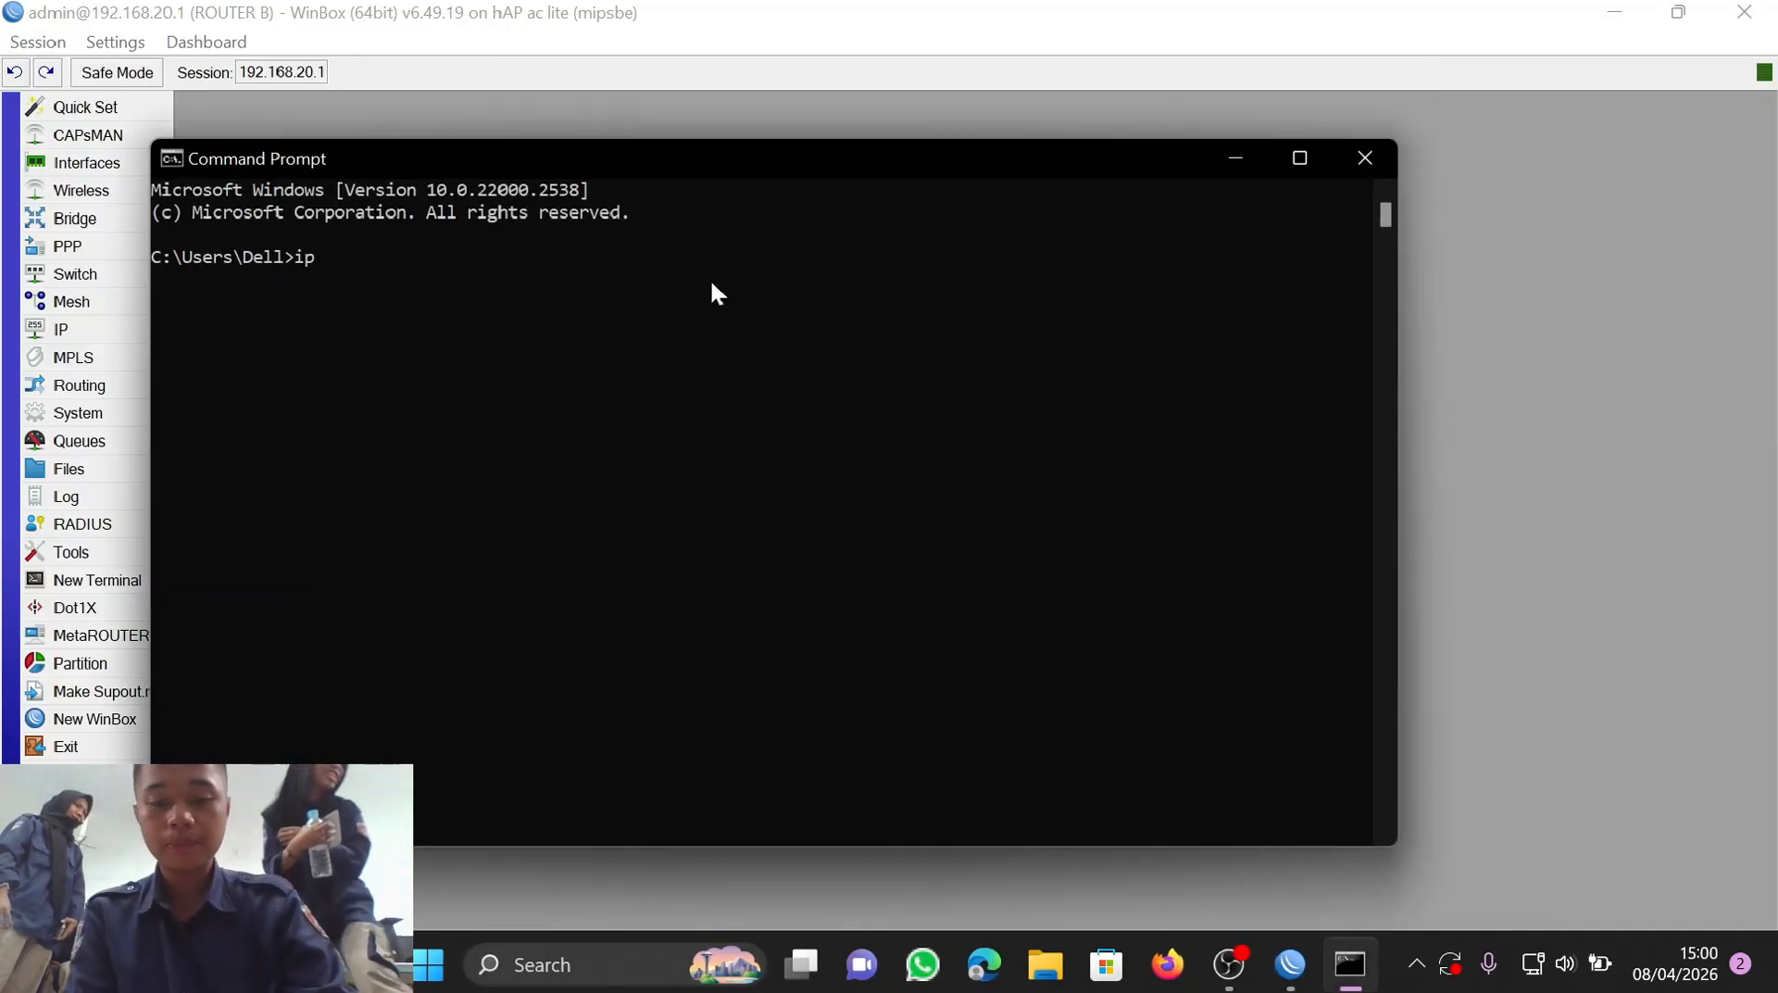
{"action": "type", "text": "config"}
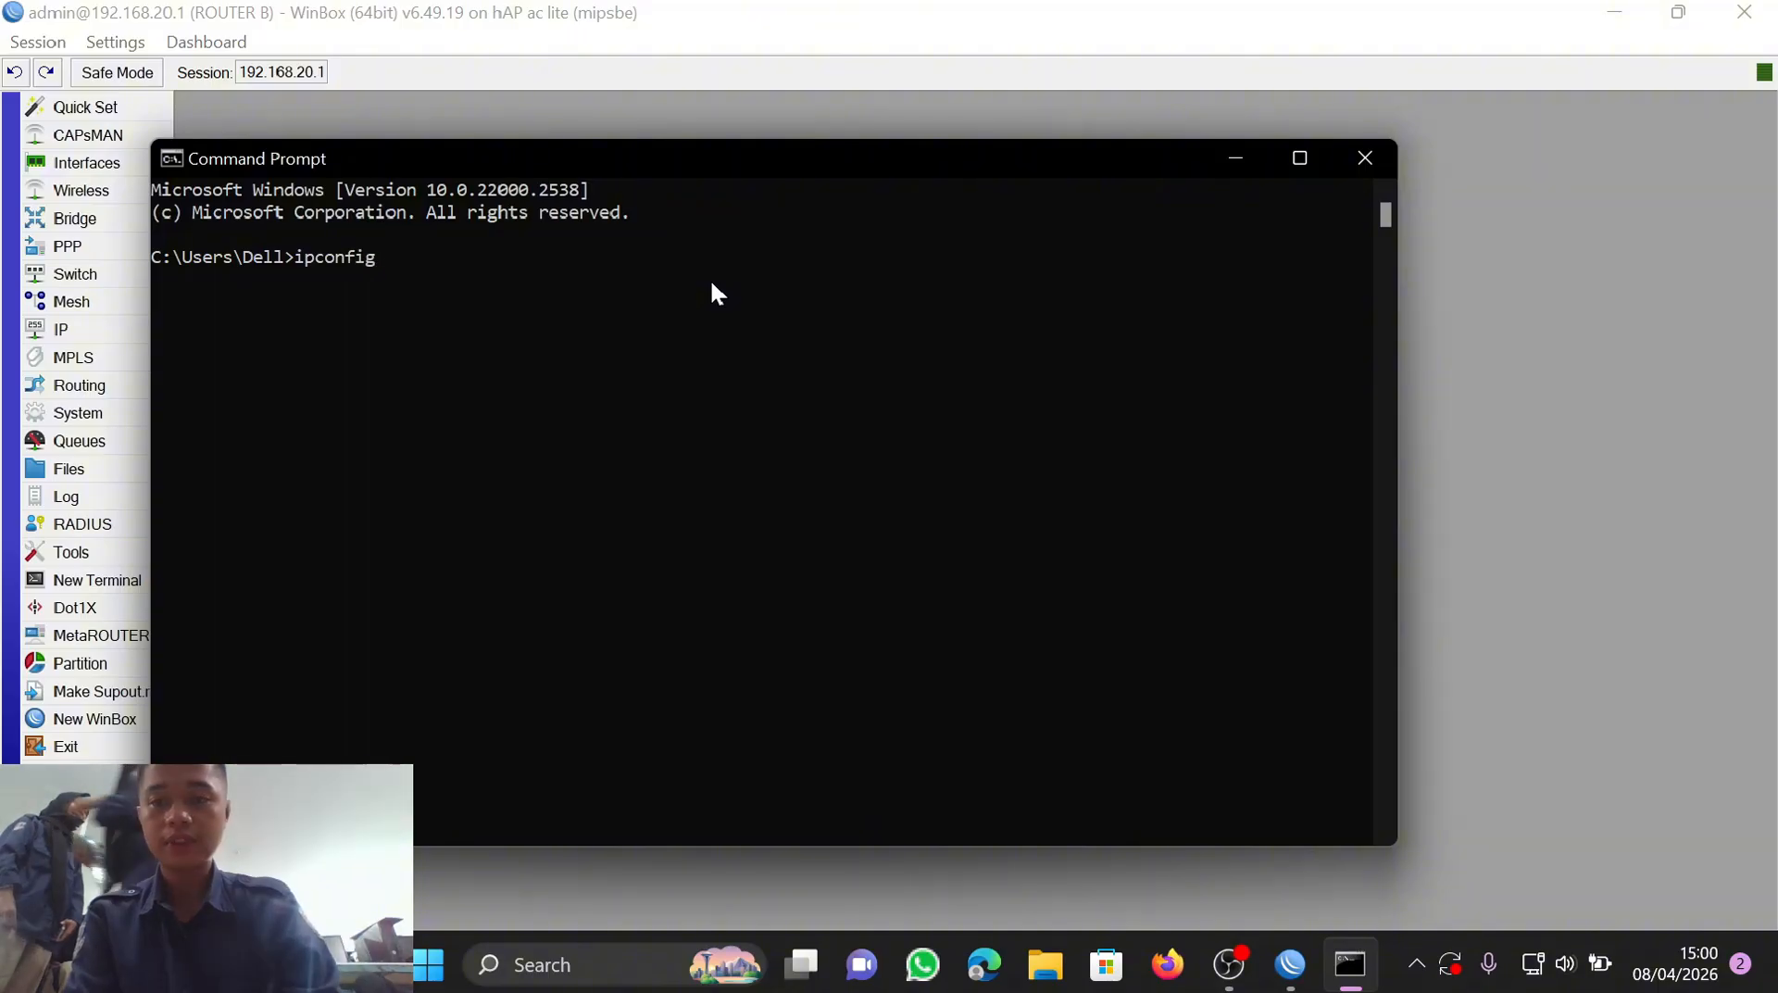
{"action": "key", "text": "Return"}
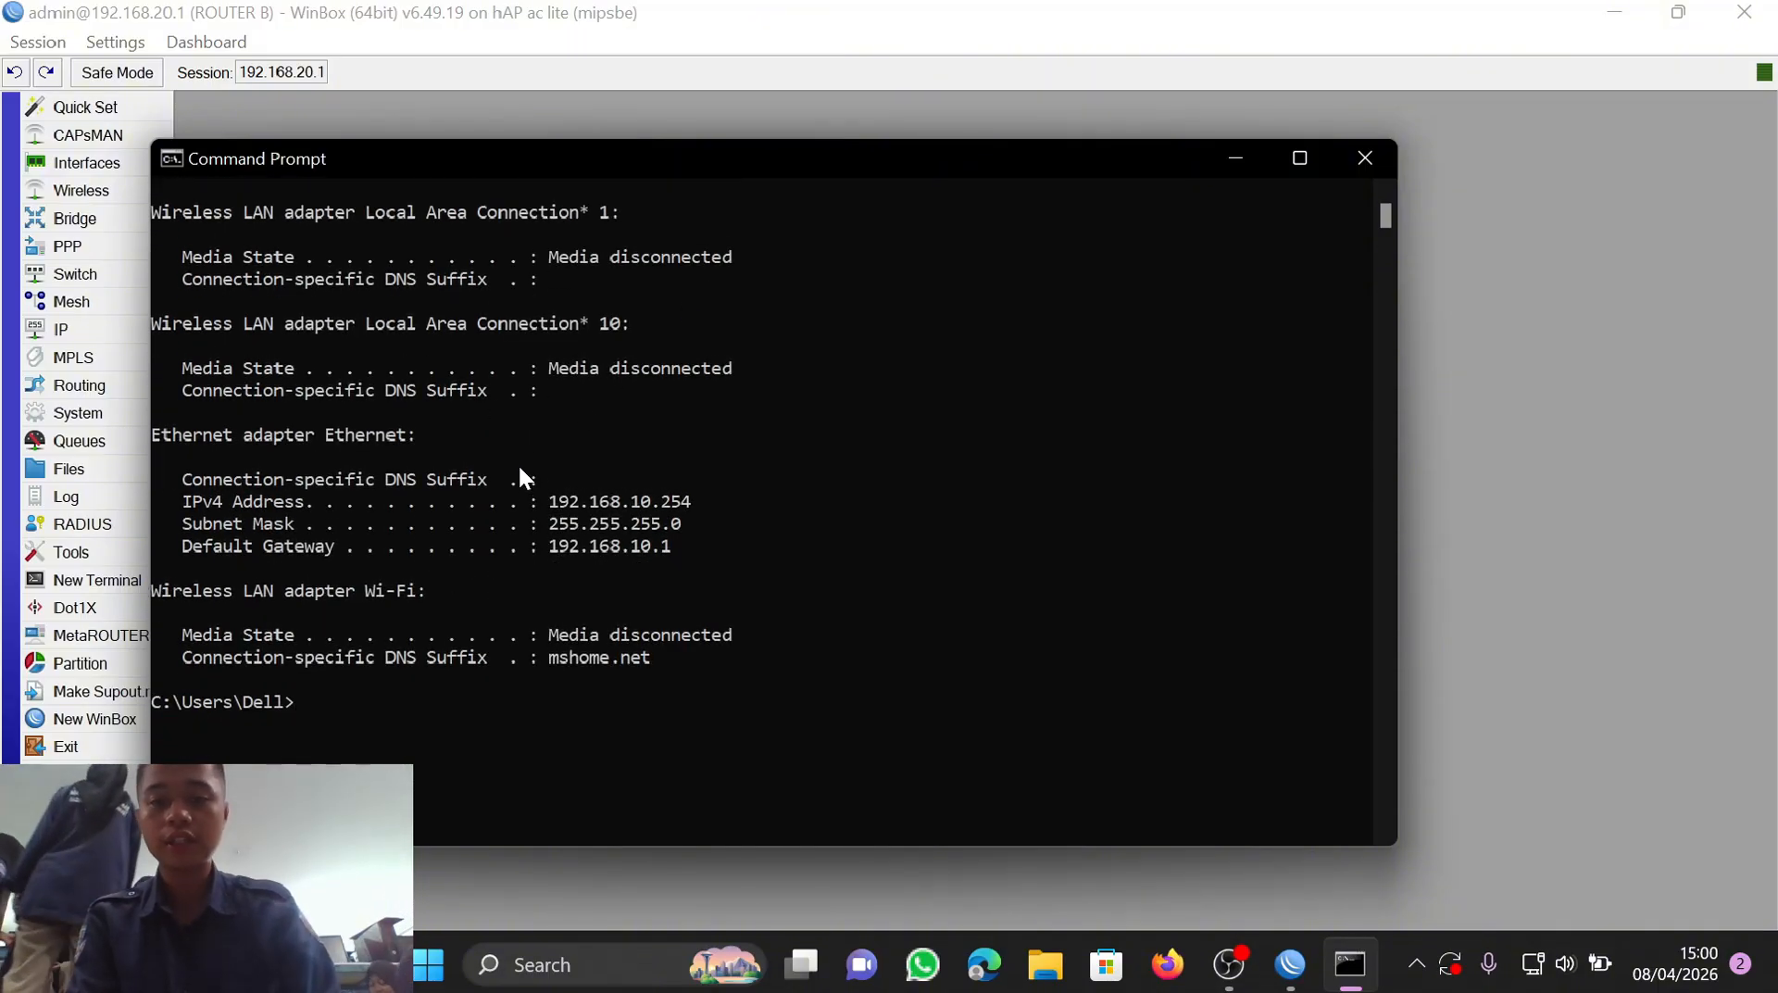
Step: Ping 192.168.20.252 to test connectivity from the 192.168.10.x network to Router B's network
{"action": "type", "text": "ping"}
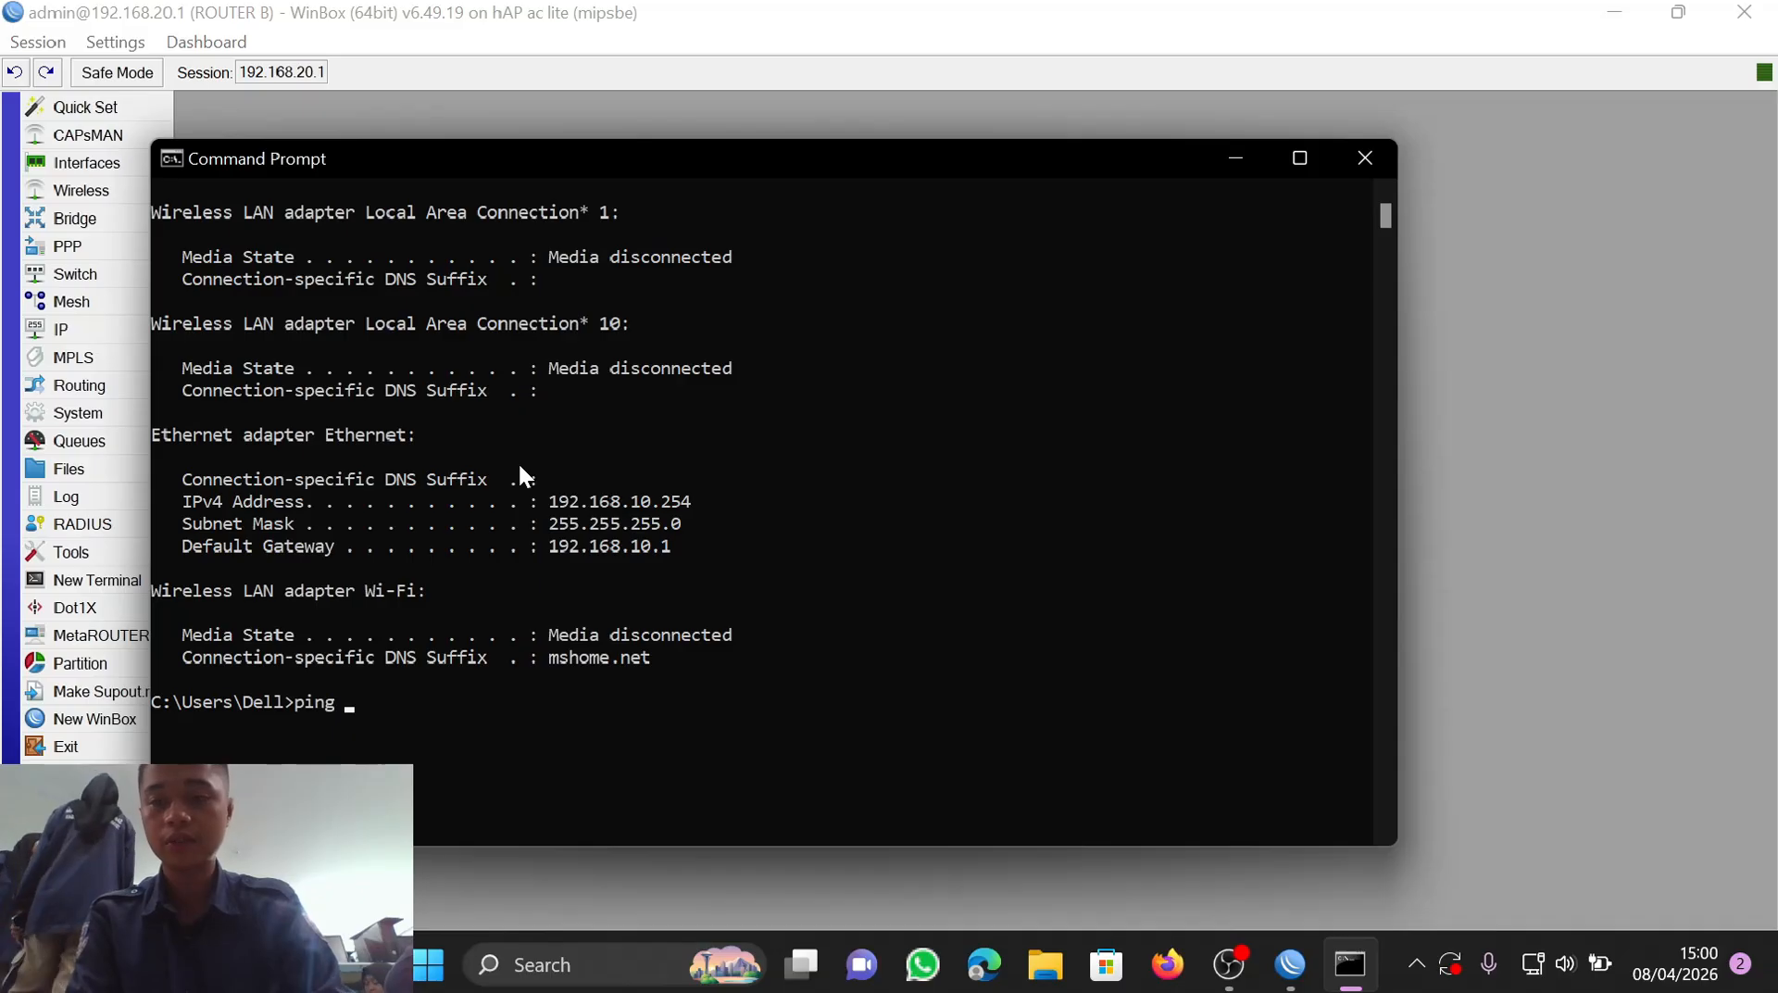
{"action": "type", "text": " 192"}
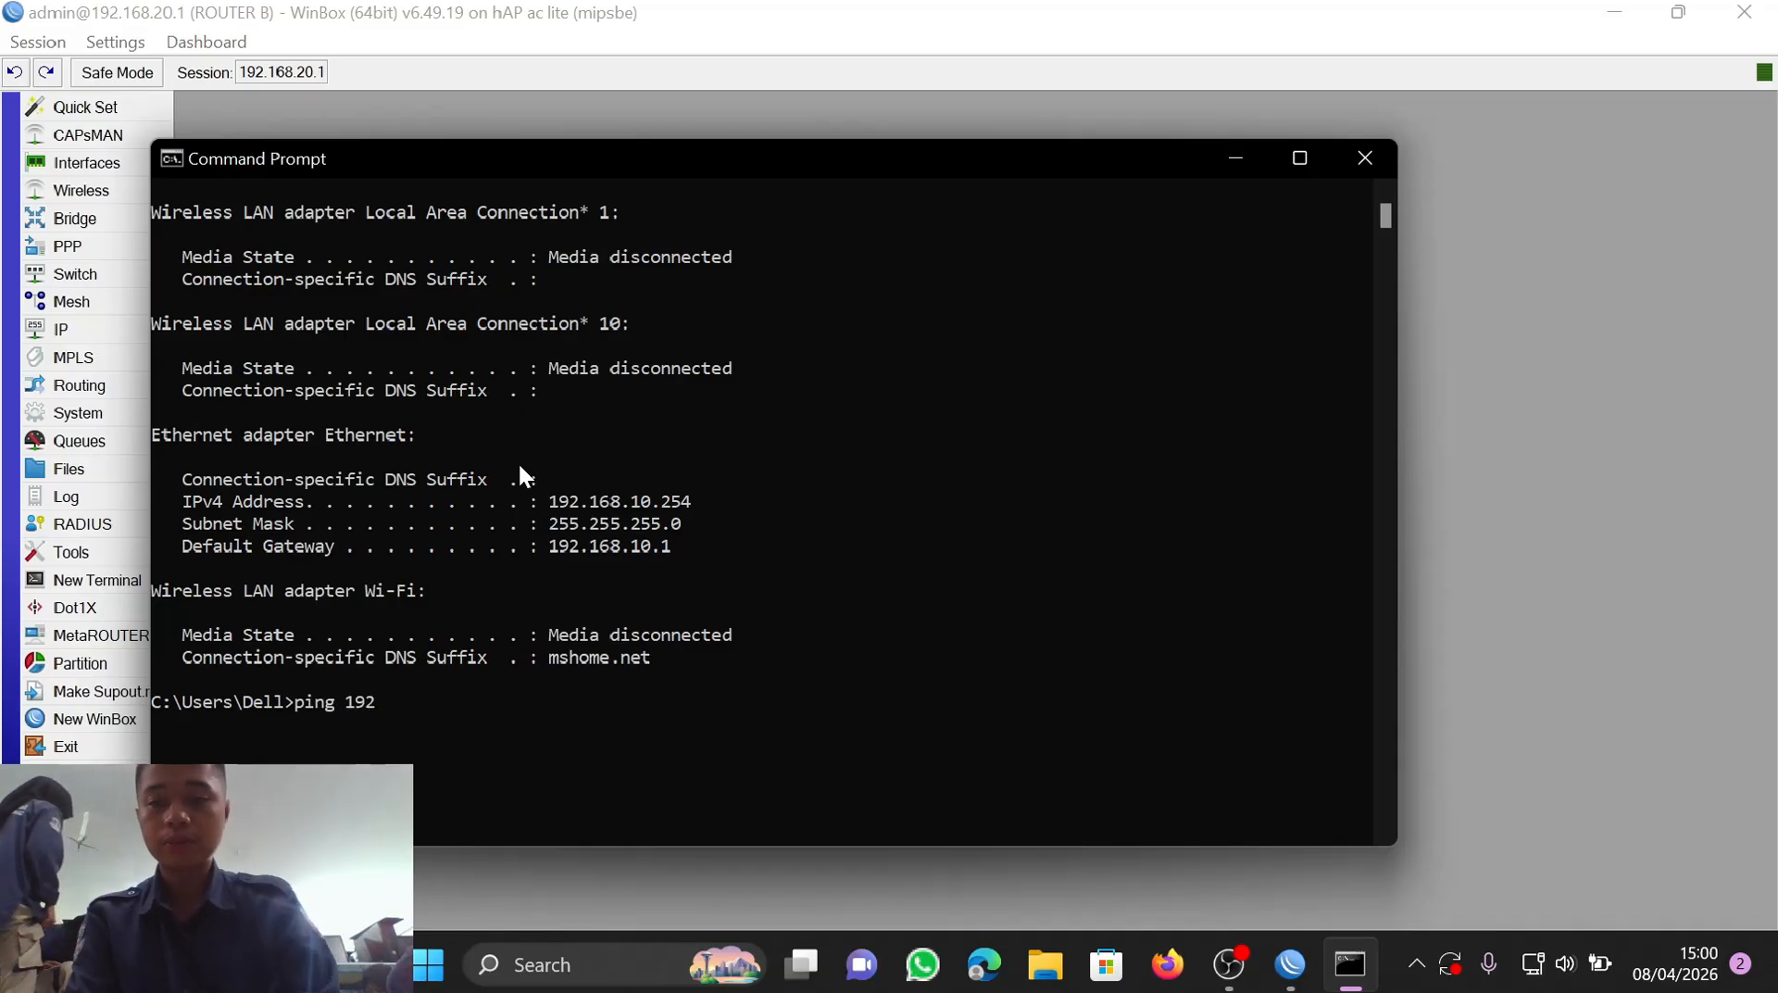
{"action": "type", "text": ".168"}
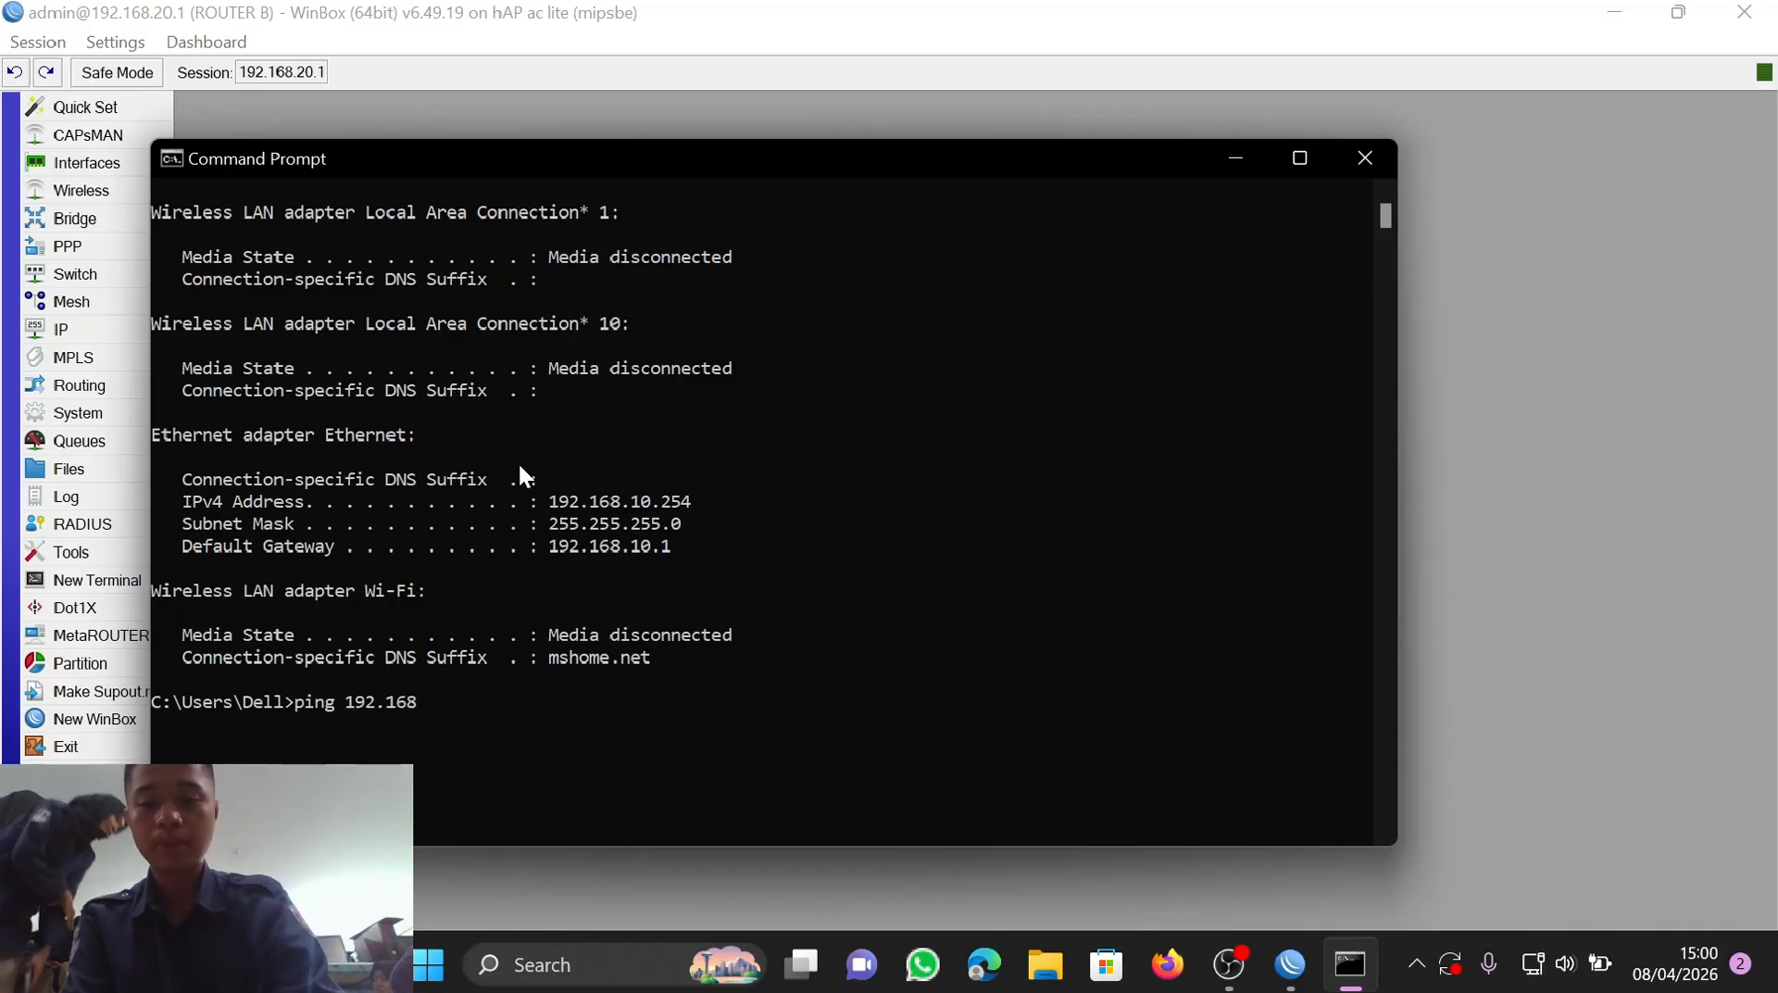
{"action": "type", "text": ".20"}
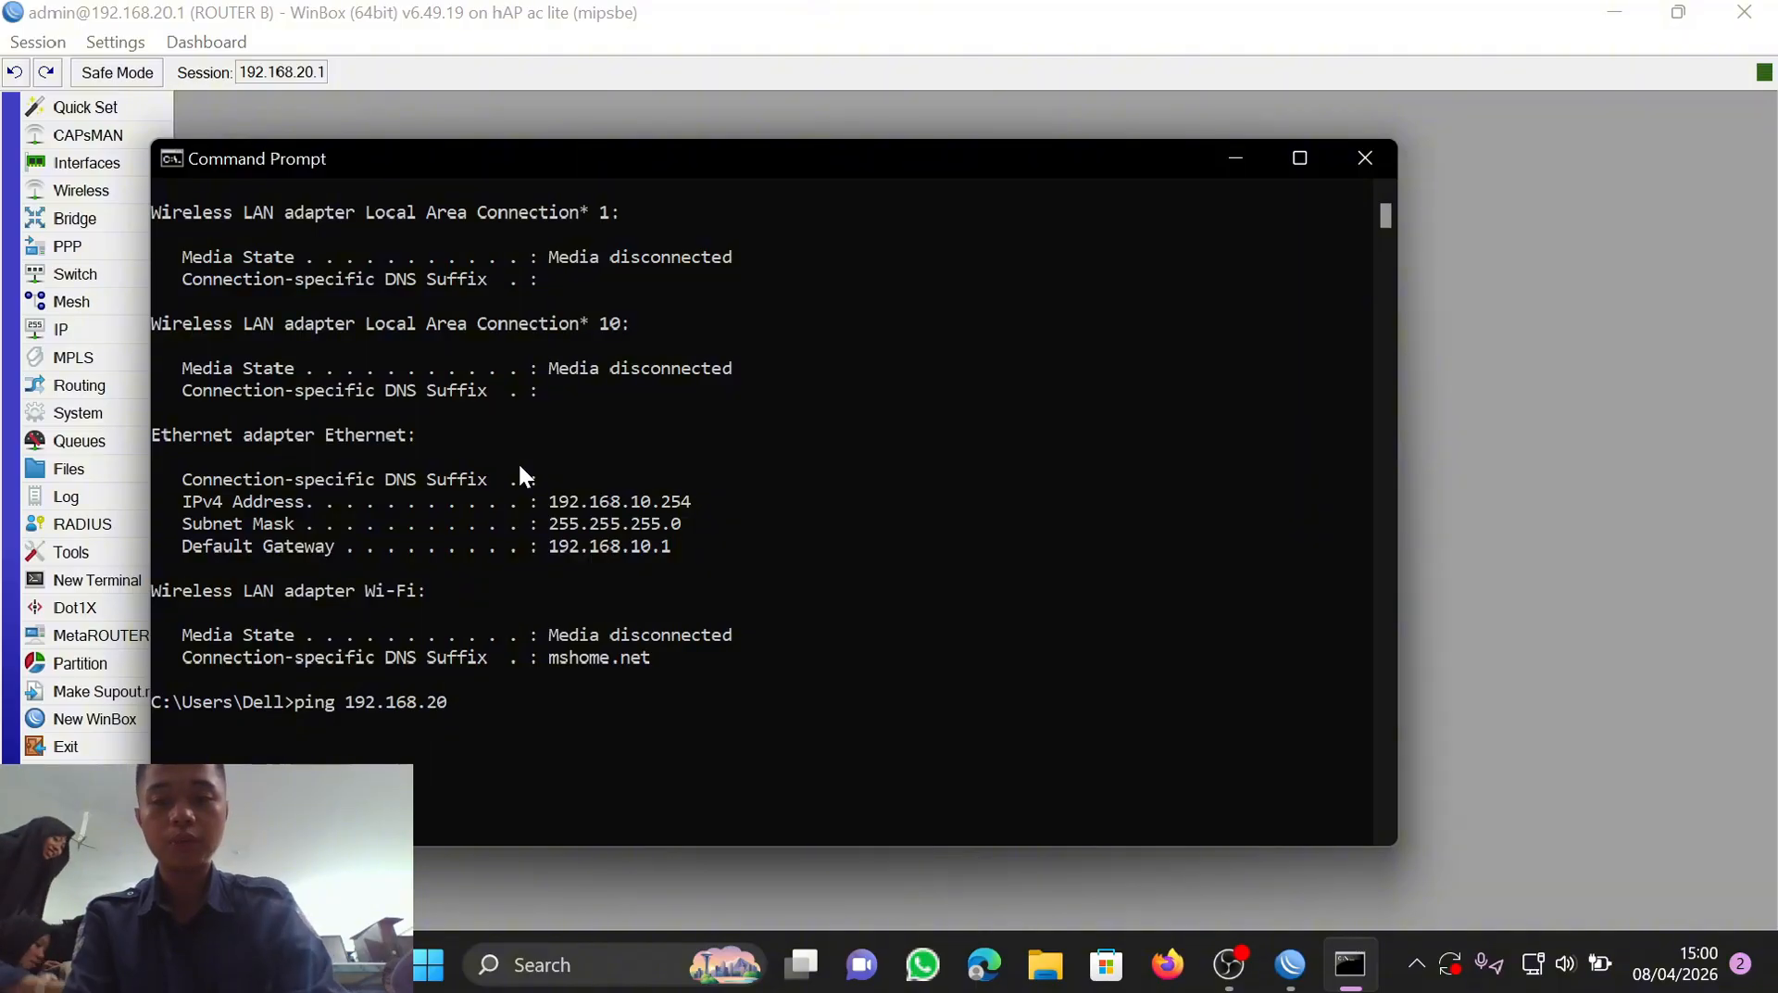
{"action": "type", "text": ".252"}
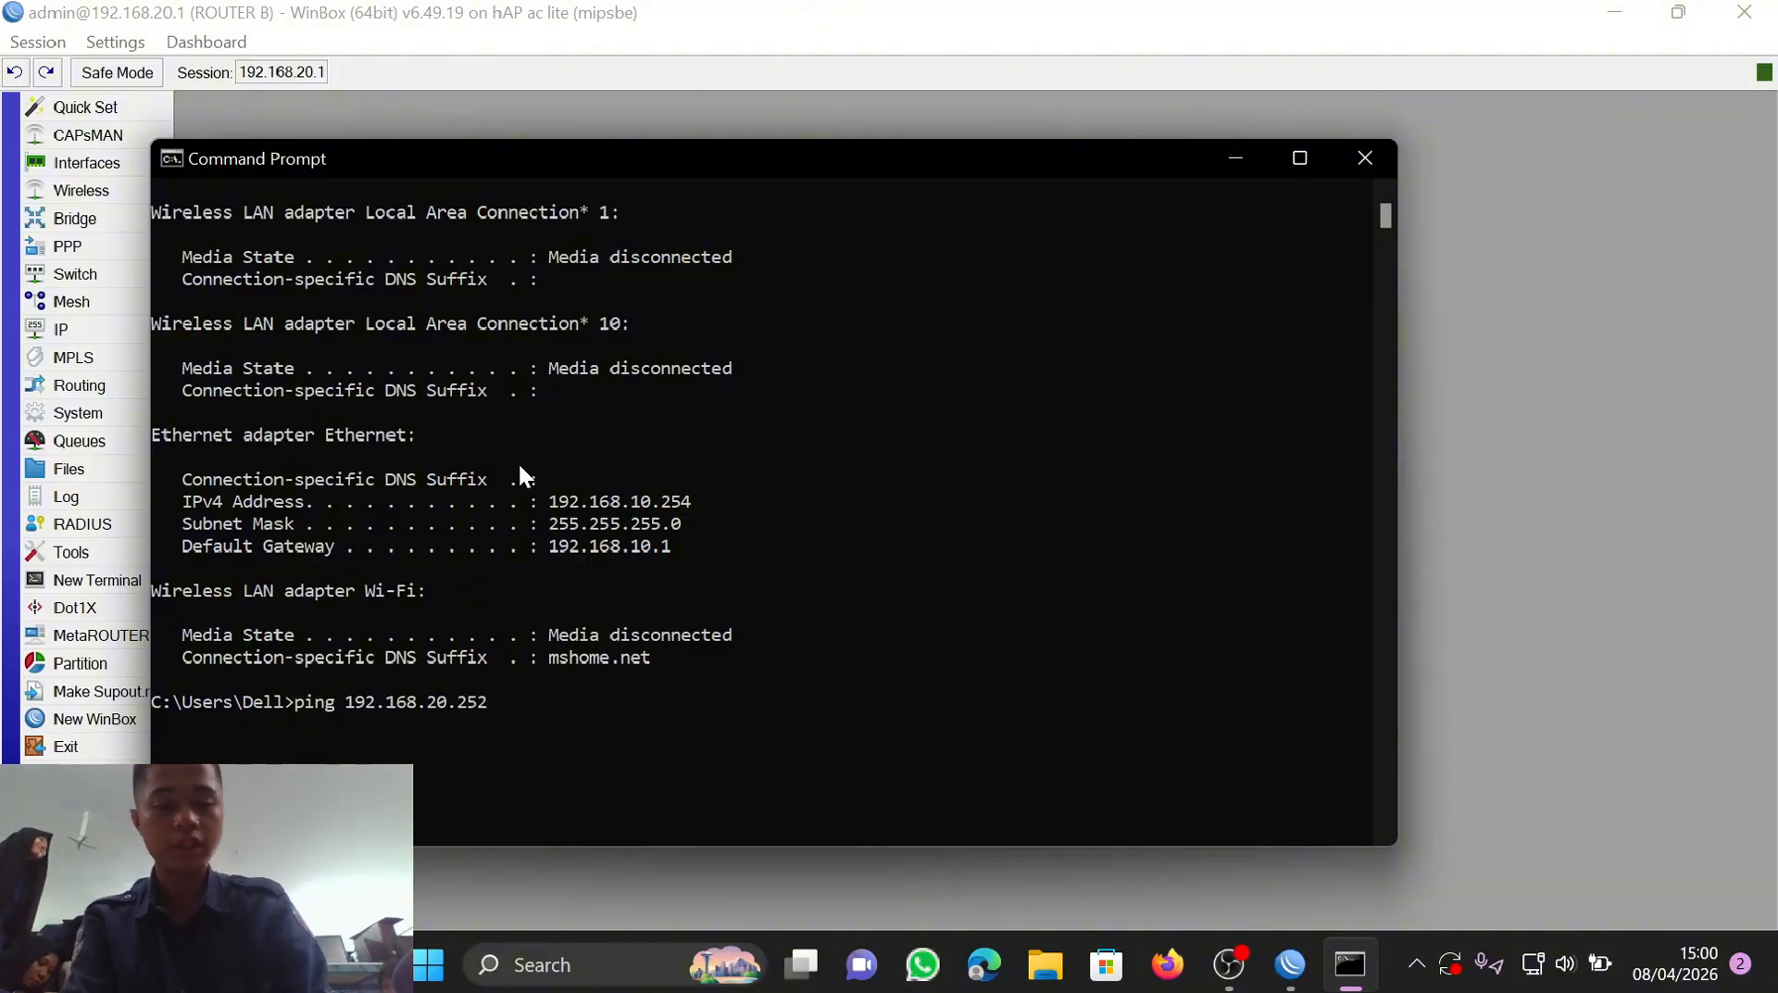
{"action": "key", "text": "Return"}
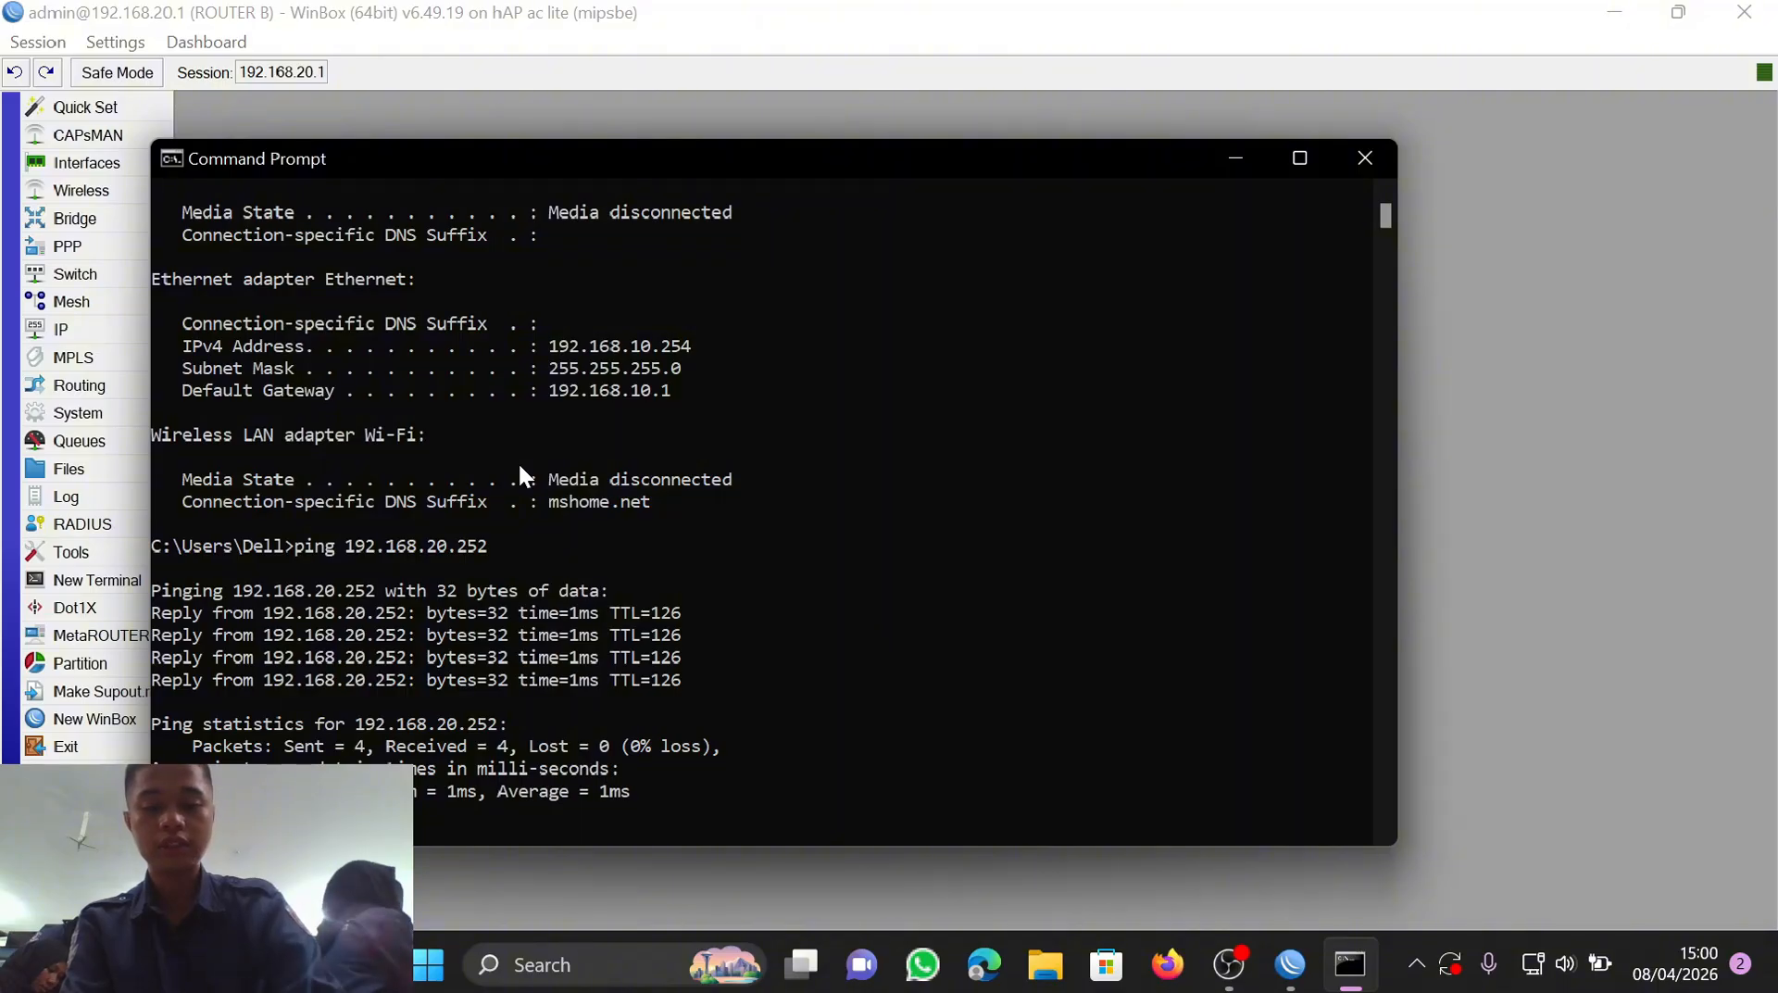
Step: Ping 192.168.30.253 to test connectivity to Router C's network, and close Command Prompt
{"action": "type", "text": "30"}
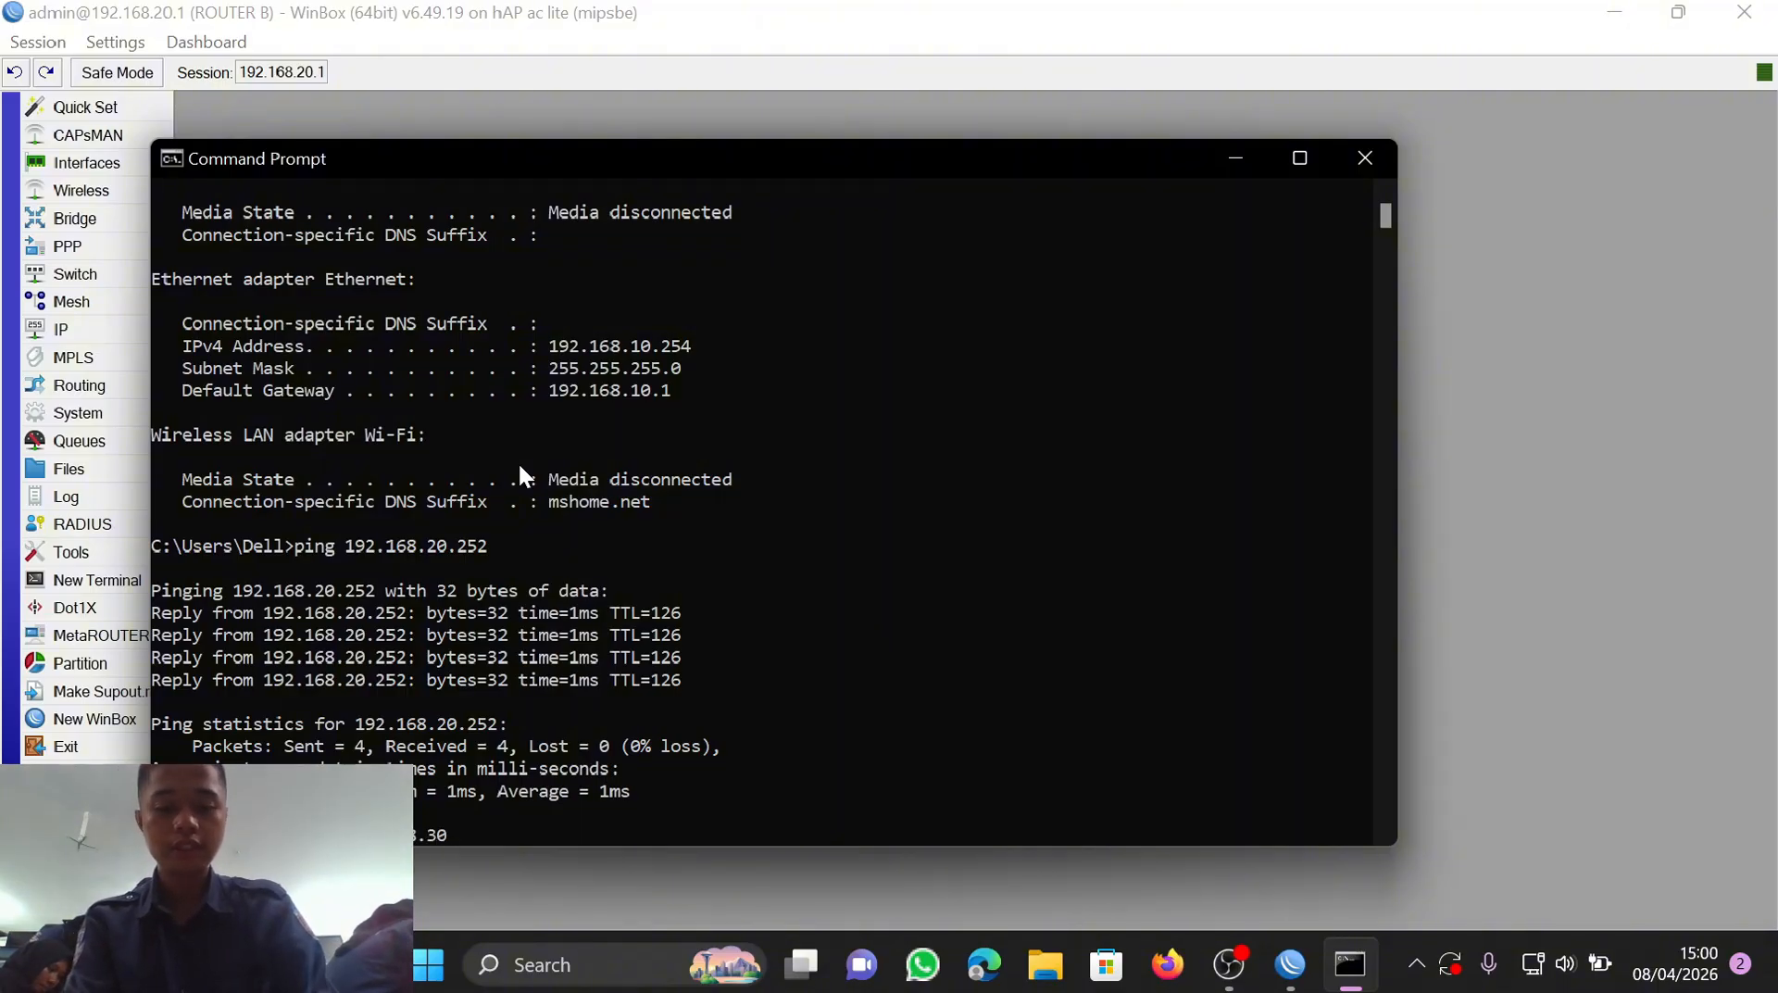
{"action": "type", "text": ".253"}
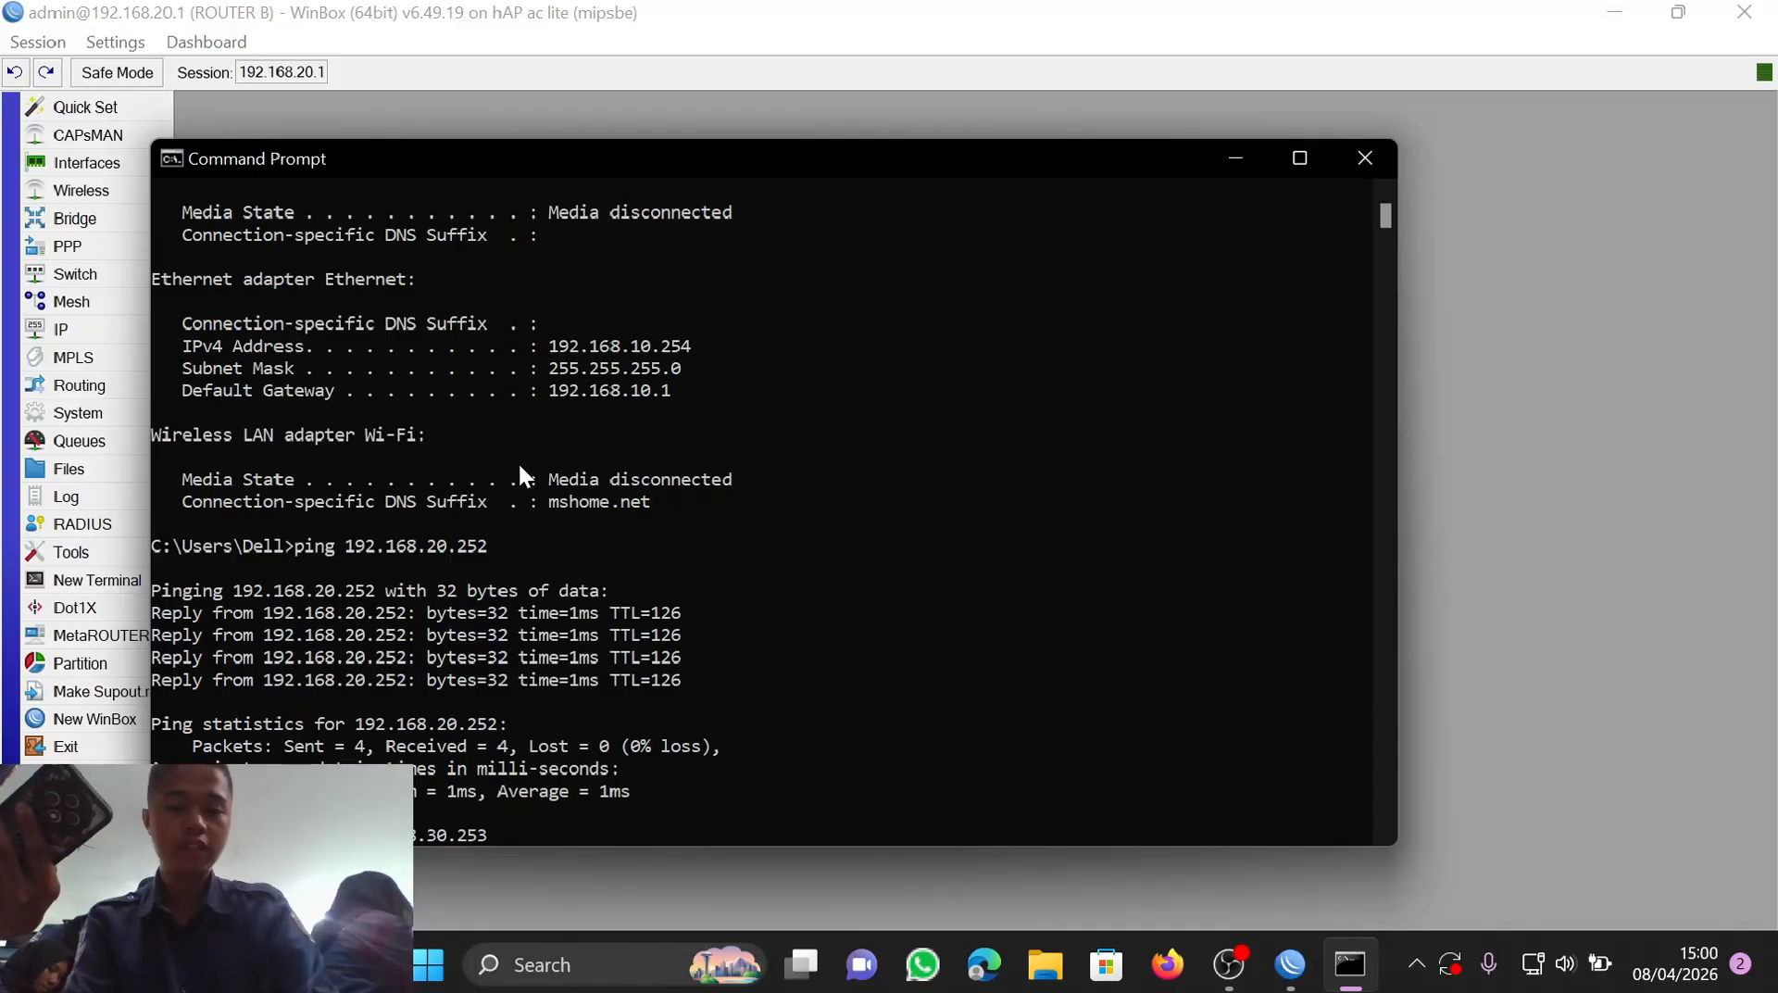
{"action": "key", "text": "Return"}
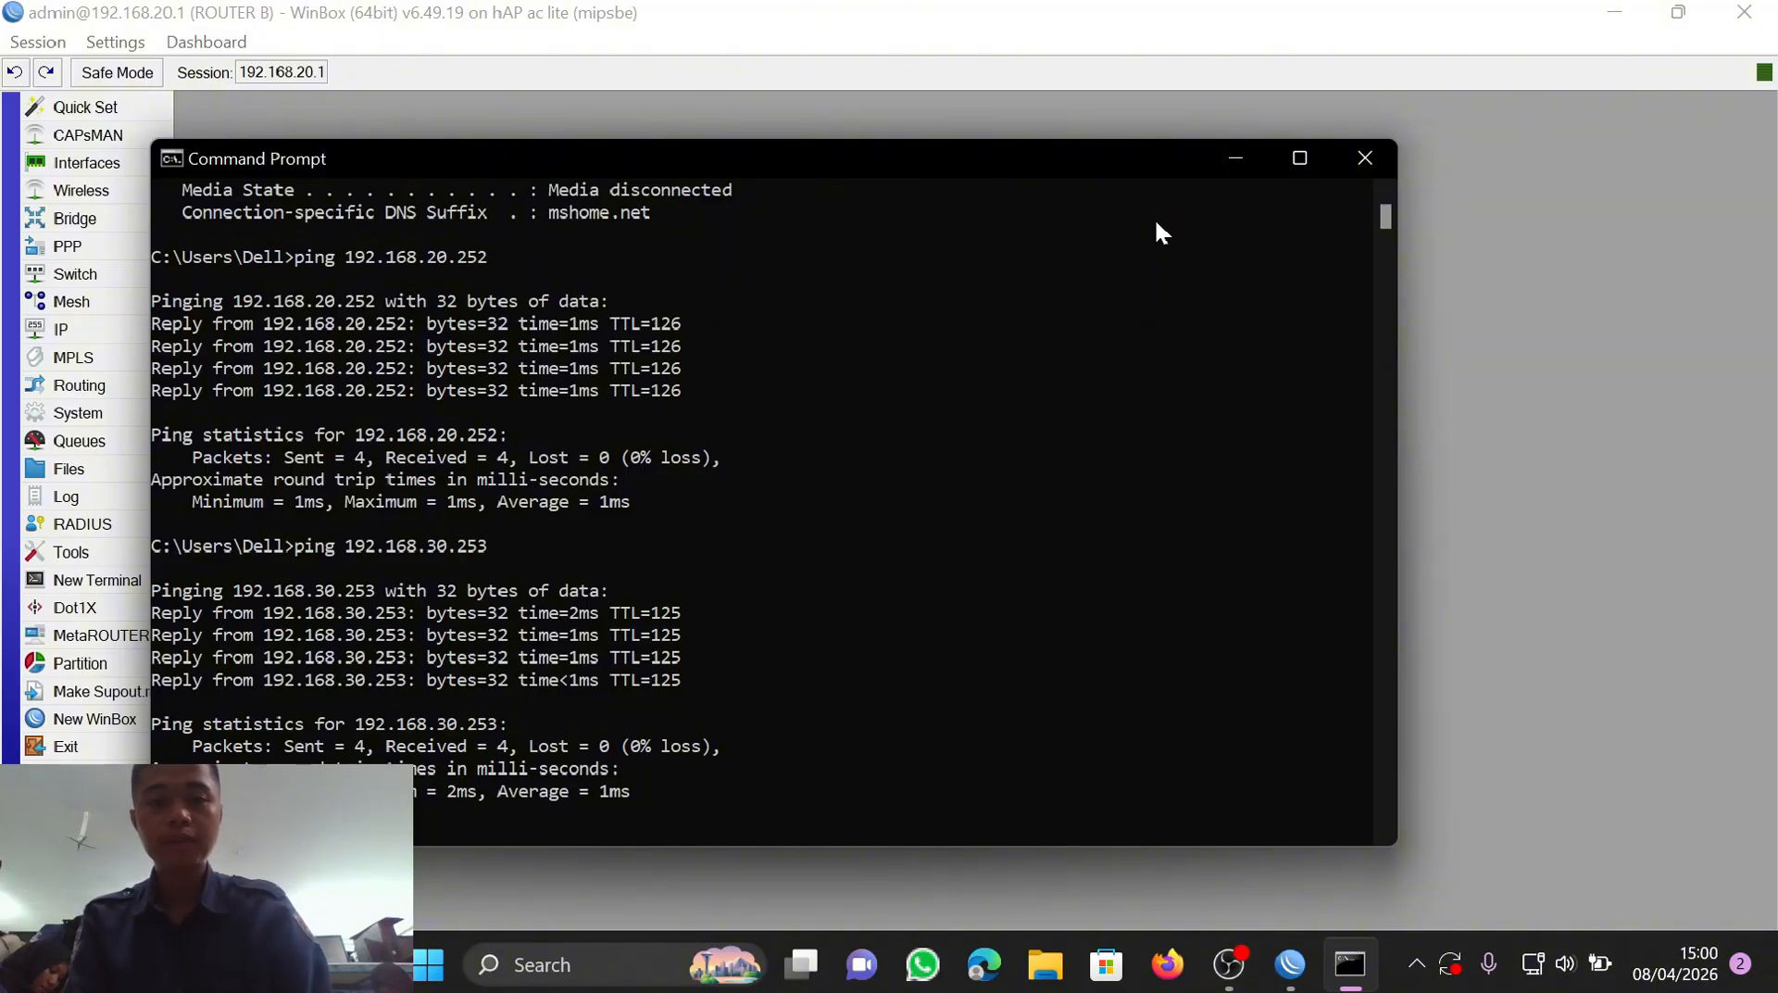
{"action": "left_click", "coordinate": [1368, 169]}
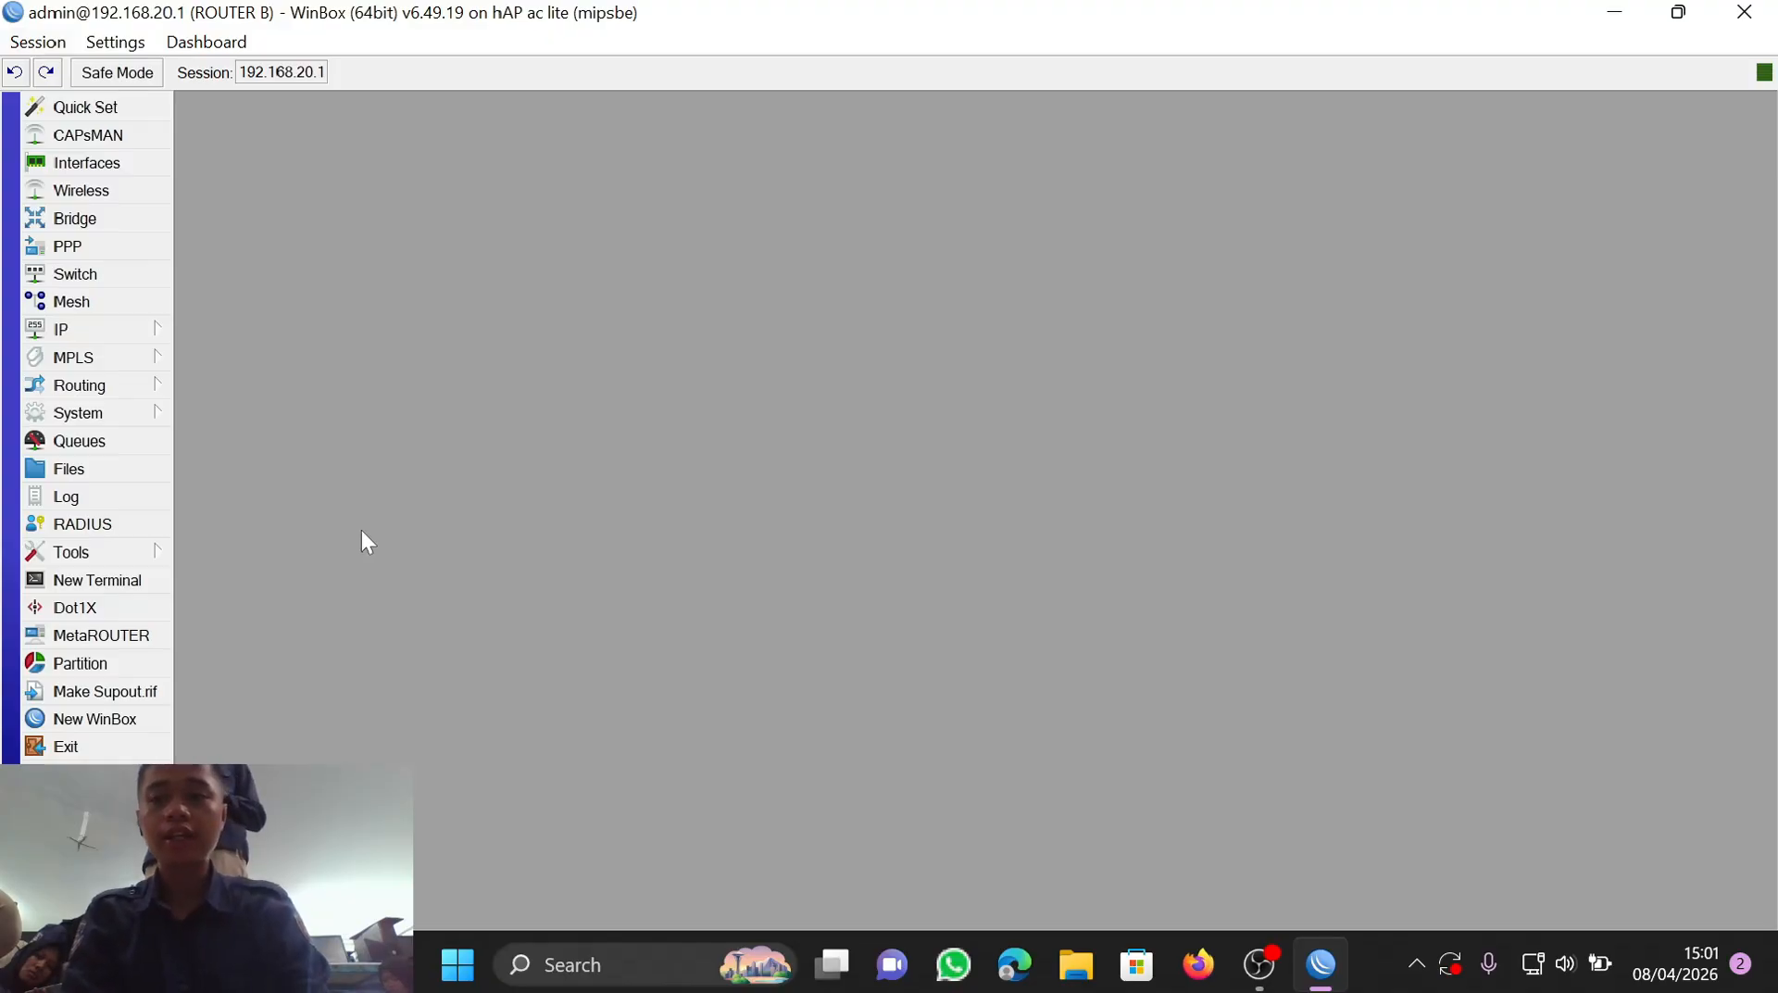
Step: Reset Router B's configuration with No Default Configuration and Do Not Backup enabled, confirming the reset and reboot
{"action": "left_click", "coordinate": [159, 408]}
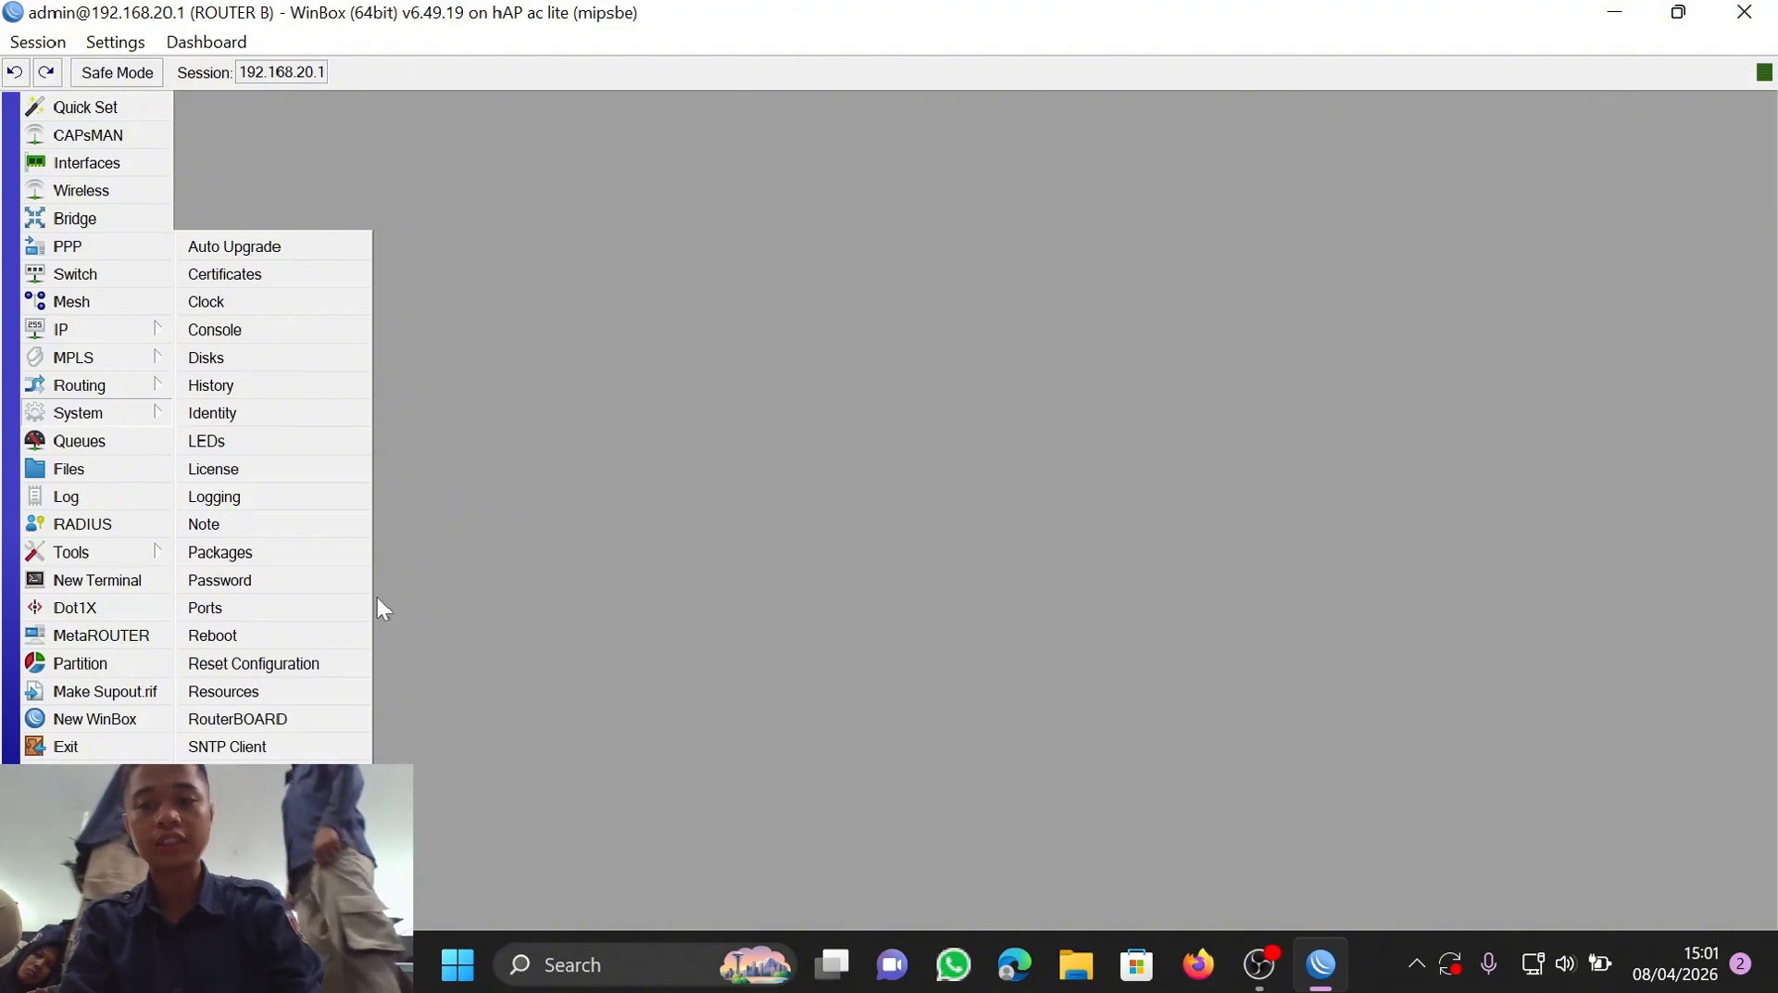
{"action": "left_click", "coordinate": [314, 664]}
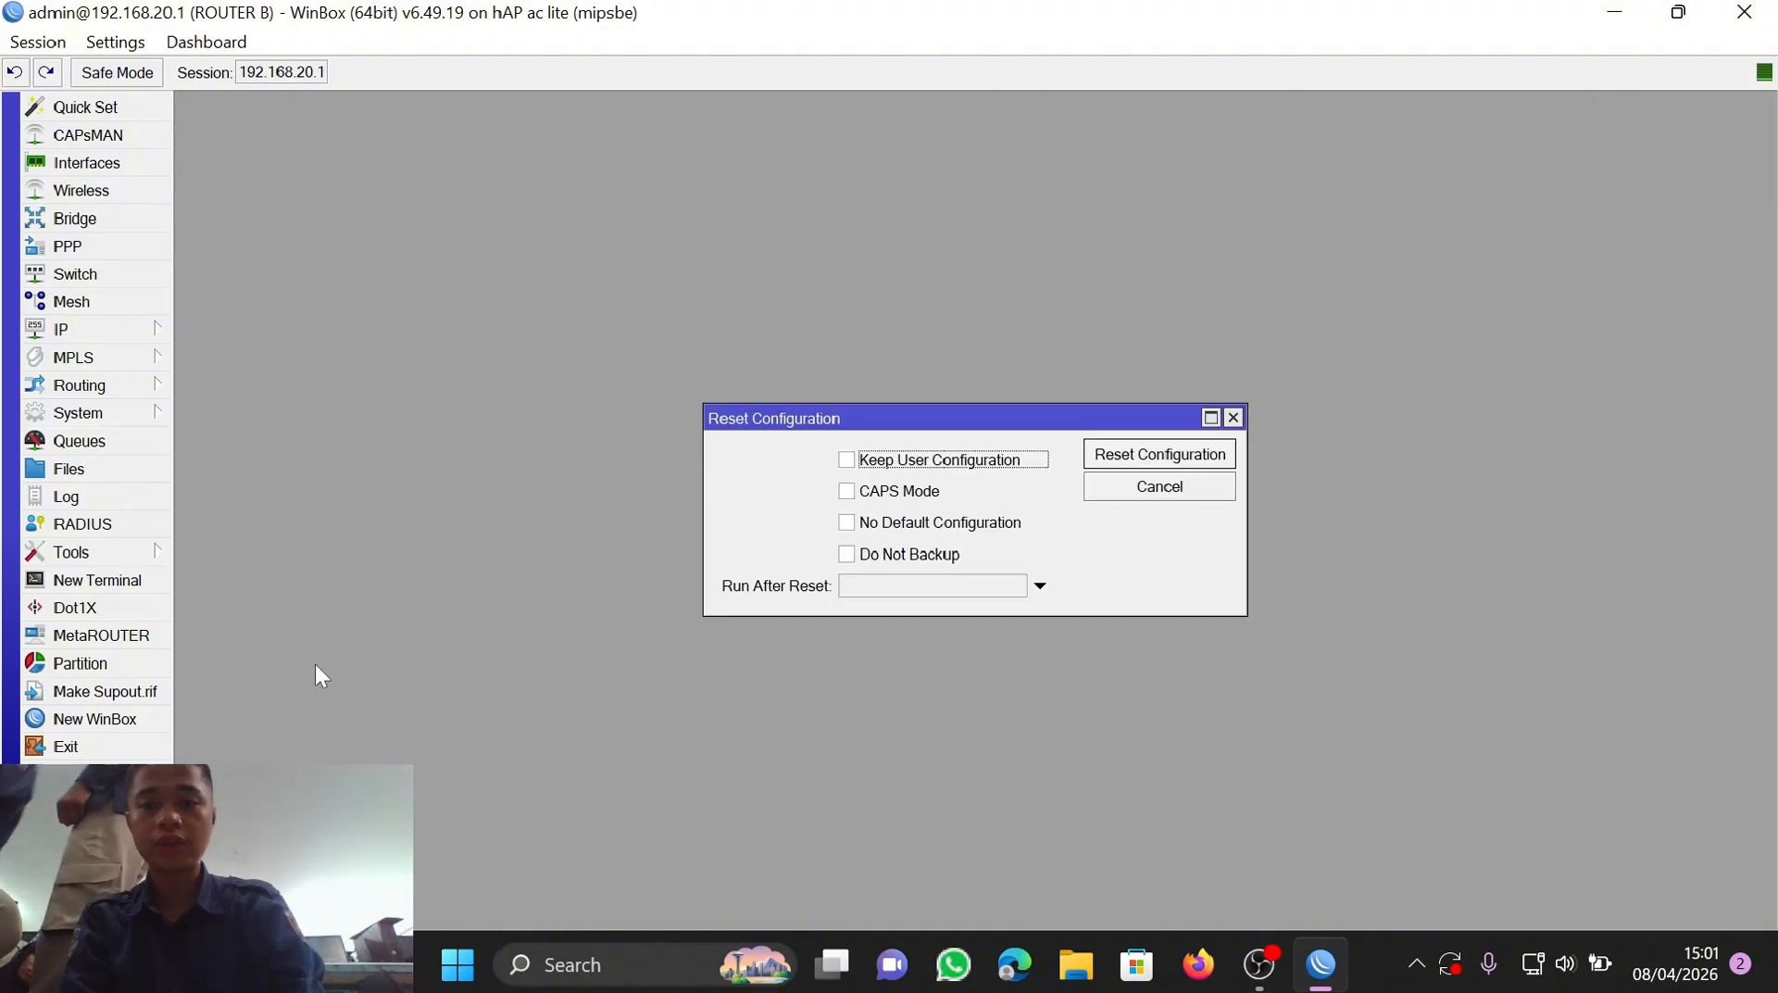
{"action": "left_click", "coordinate": [846, 522]}
{"action": "left_click", "coordinate": [846, 553]}
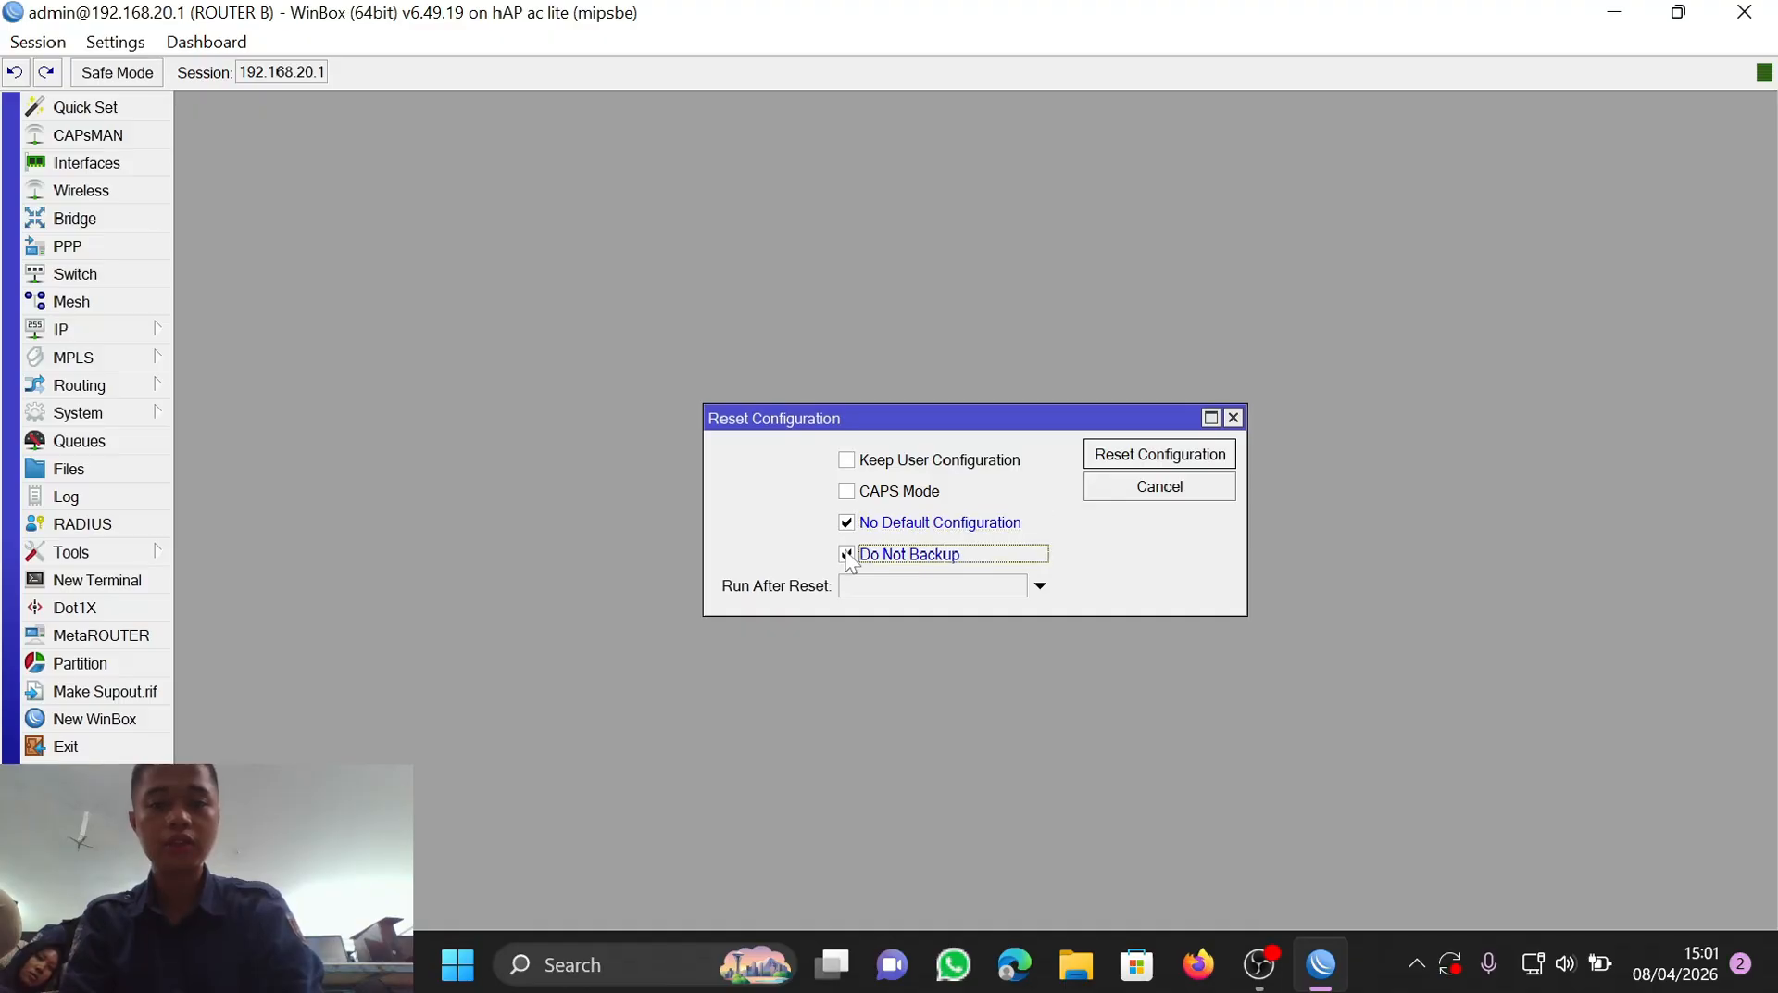
{"action": "left_click", "coordinate": [1169, 456]}
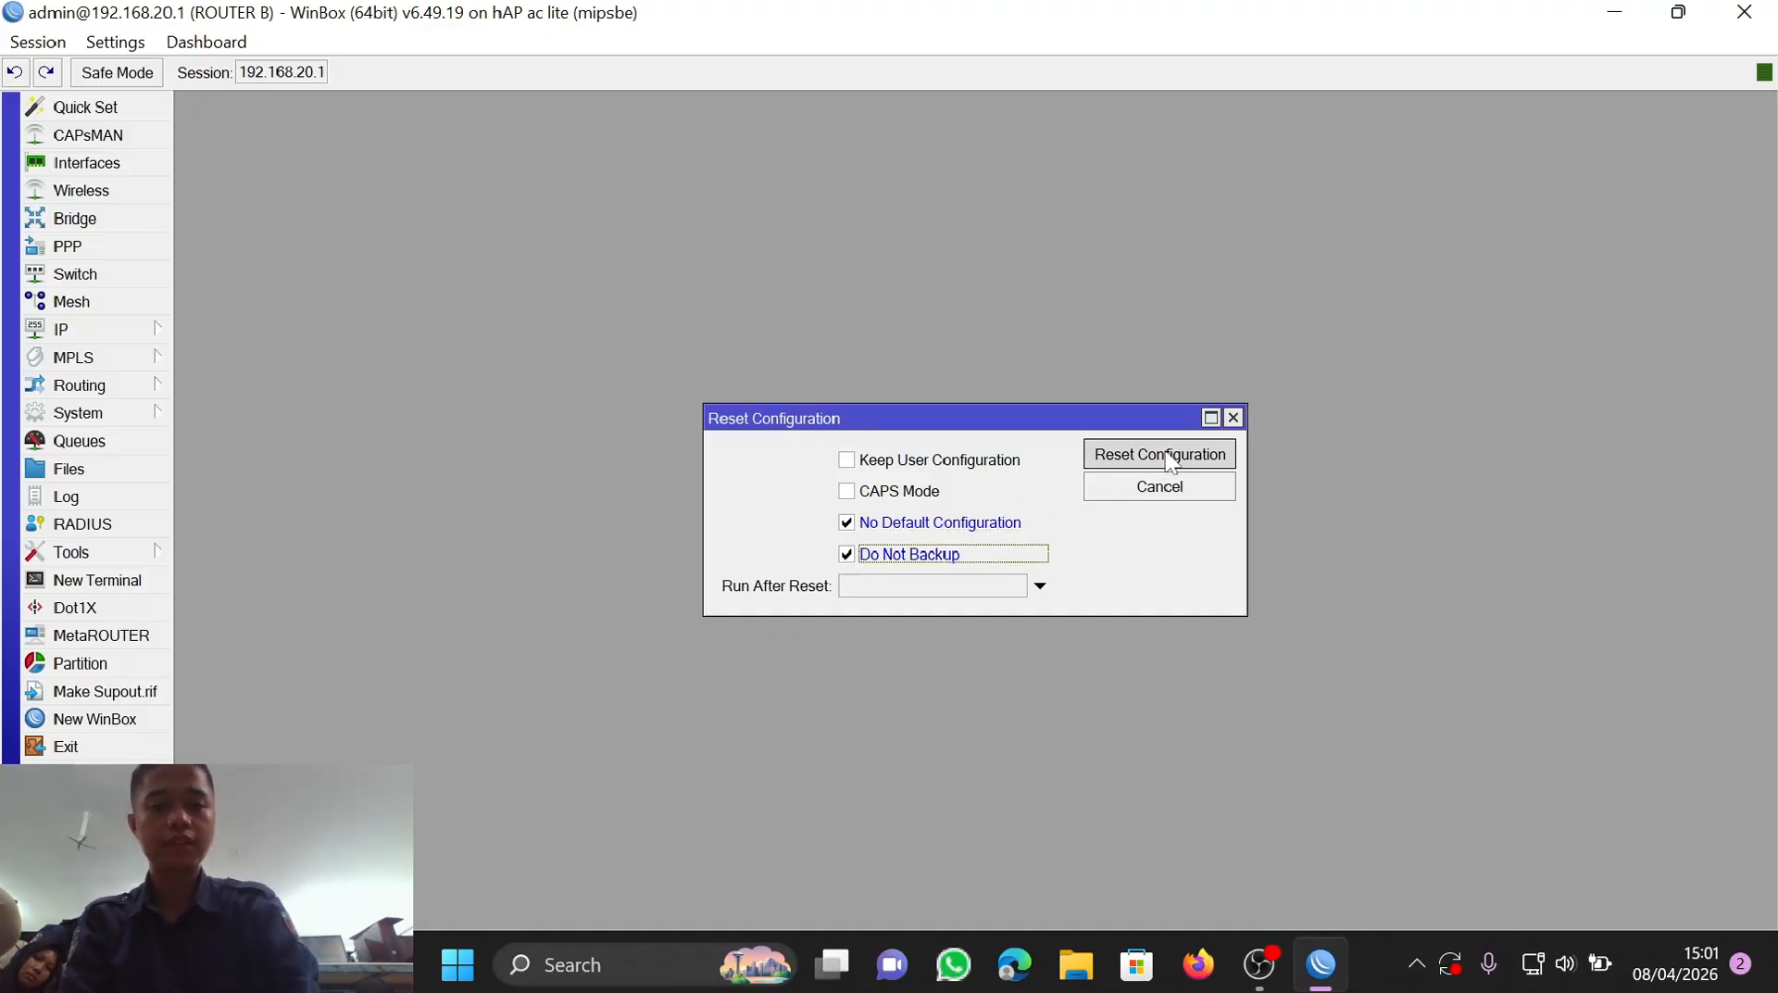
{"action": "left_click", "coordinate": [1006, 501]}
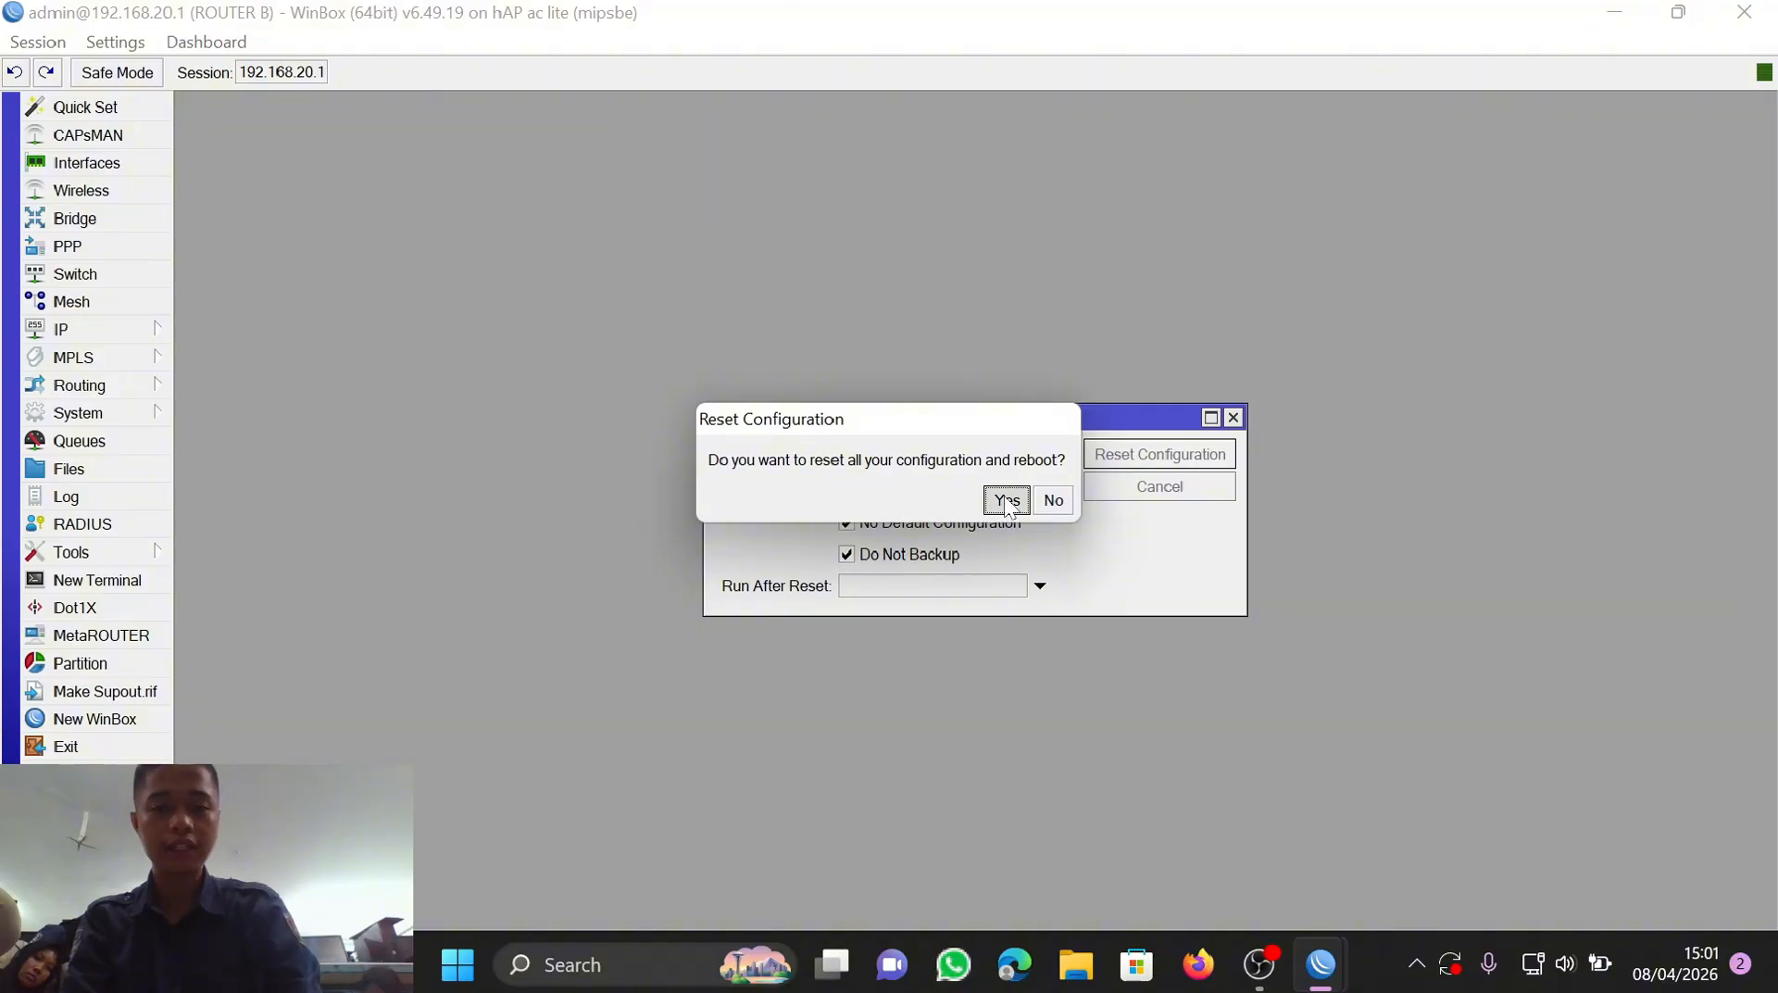